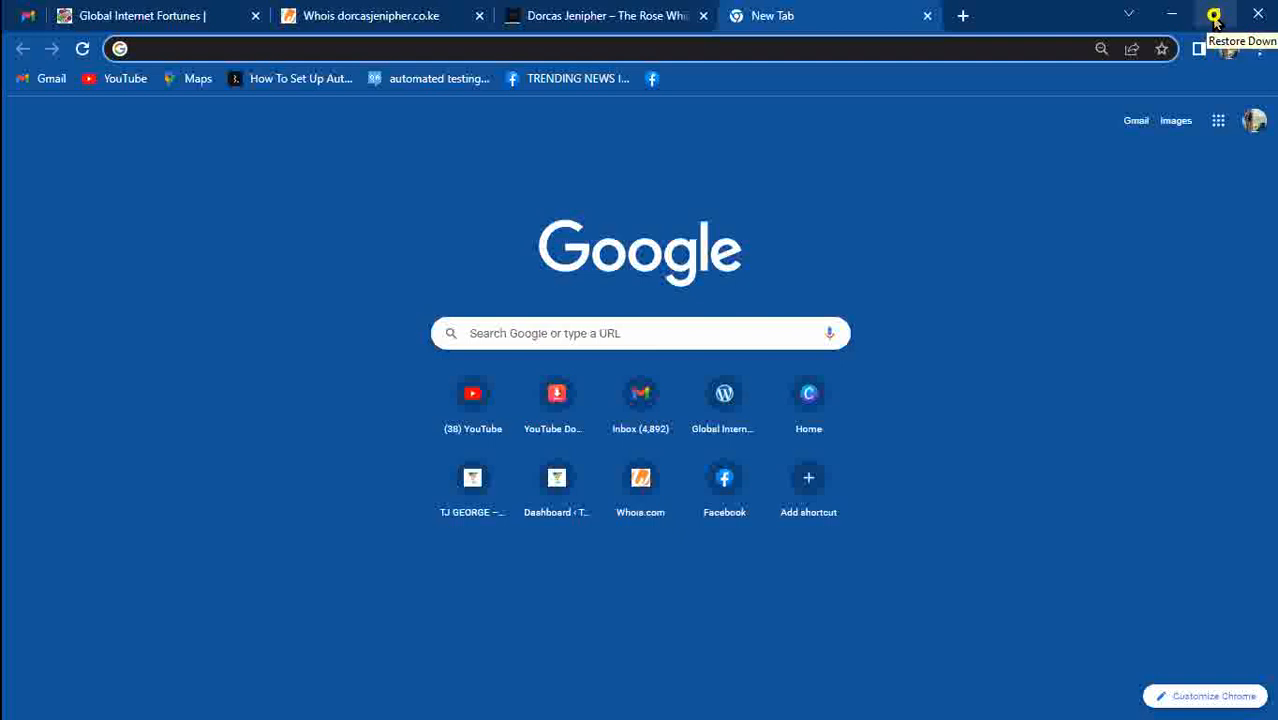
Restore Chrome to a smaller window and bring the Document2 website-steps document forward in Word.
left_click(1216, 16)
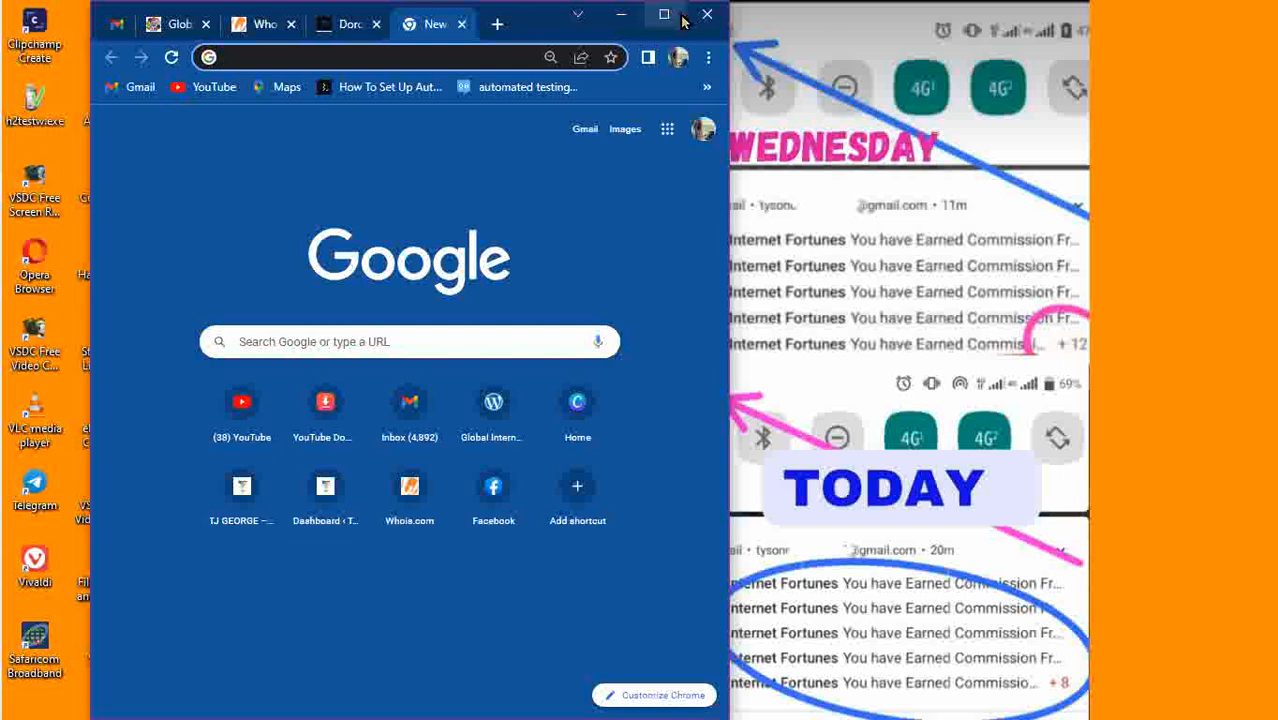
mouse_move(4, 460)
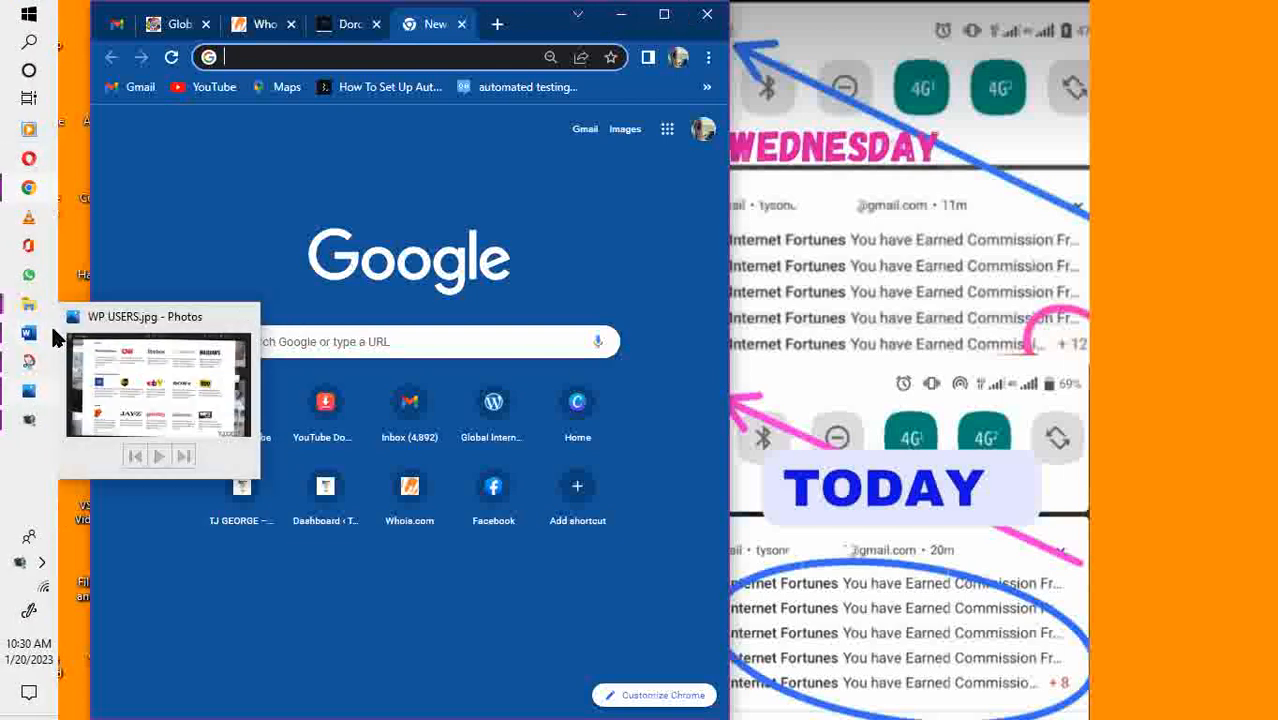
mouse_move(40, 331)
left_click(144, 326)
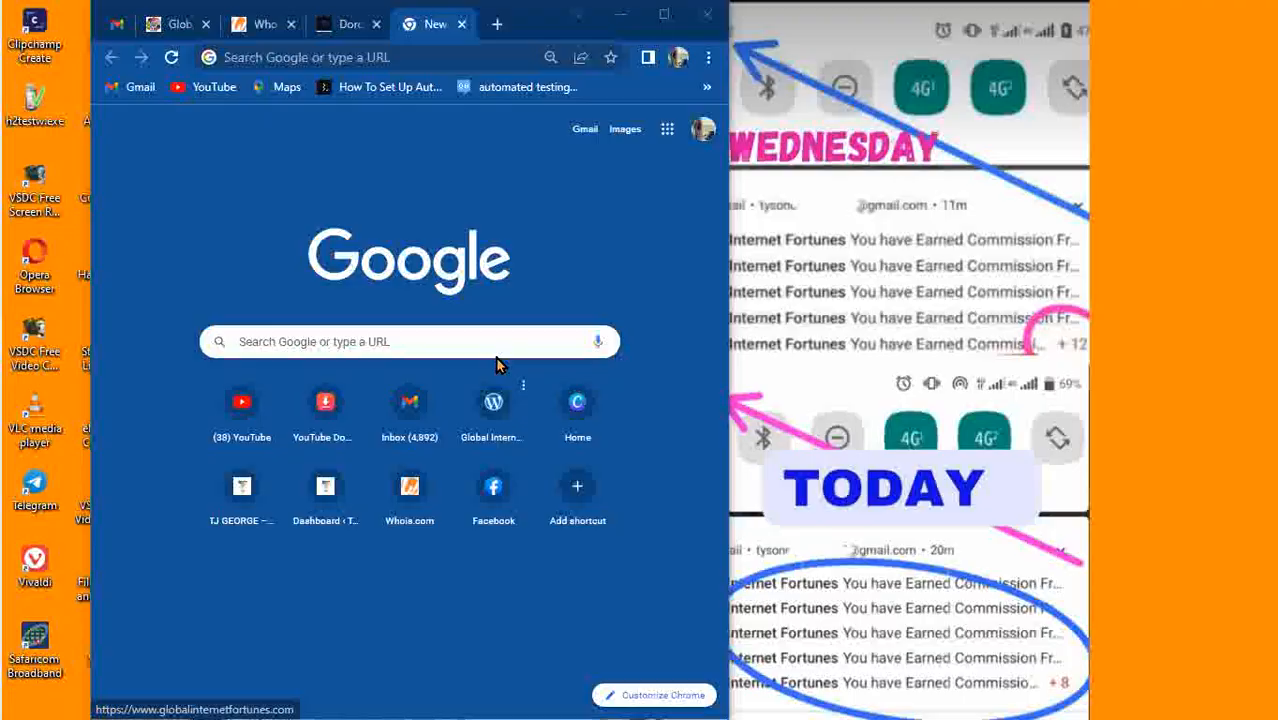
left_click(30, 332)
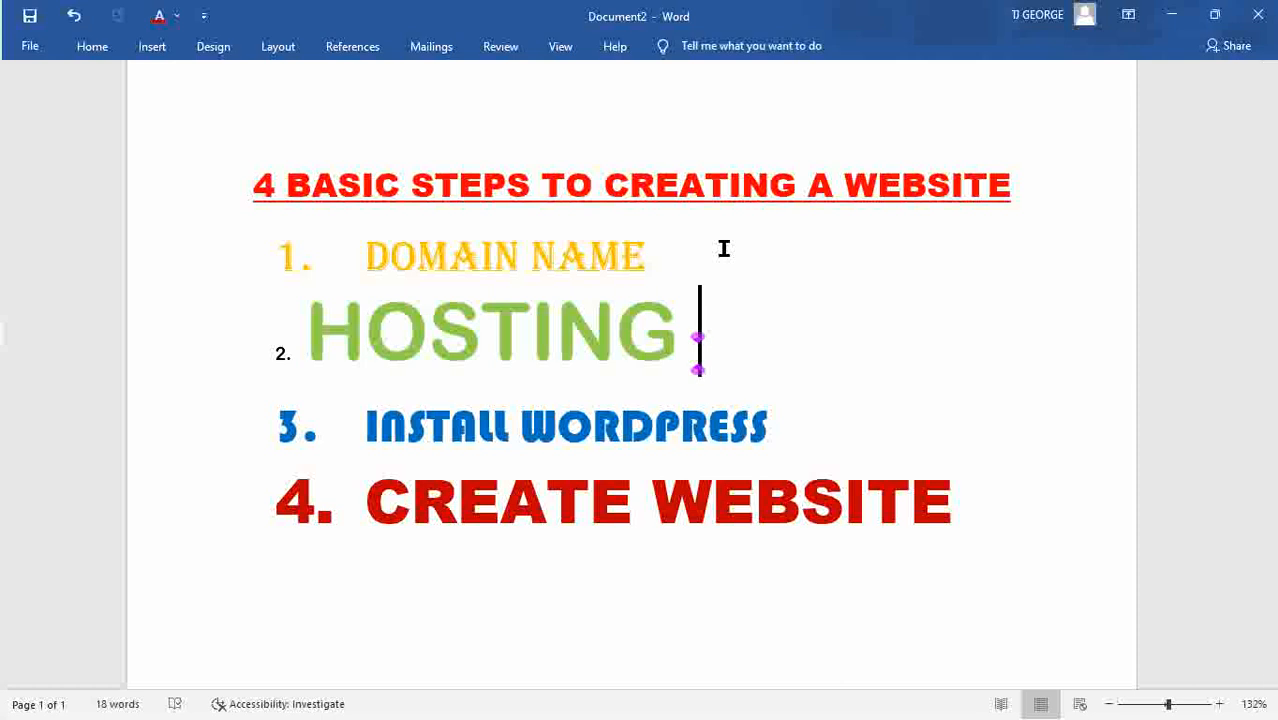
Add $10/$15YR after DOMAIN NAME and a trial $10/month price after HOSTING.
left_click(704, 251)
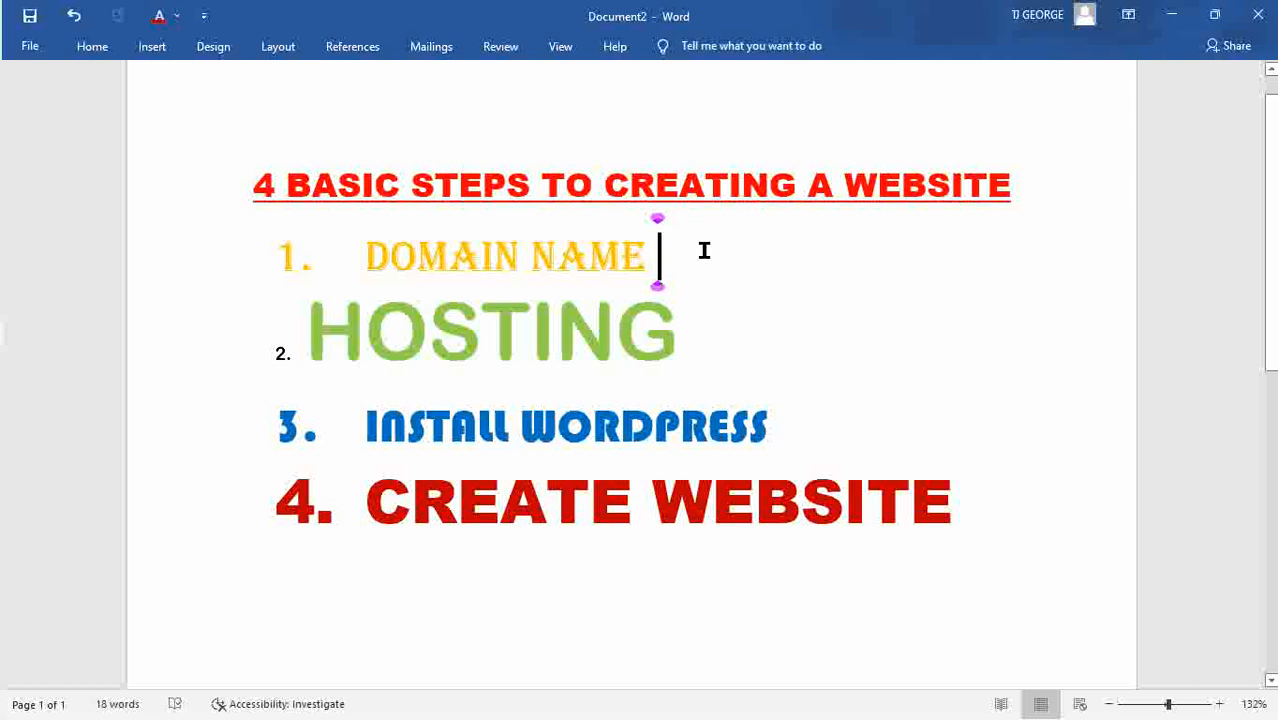
type("$")
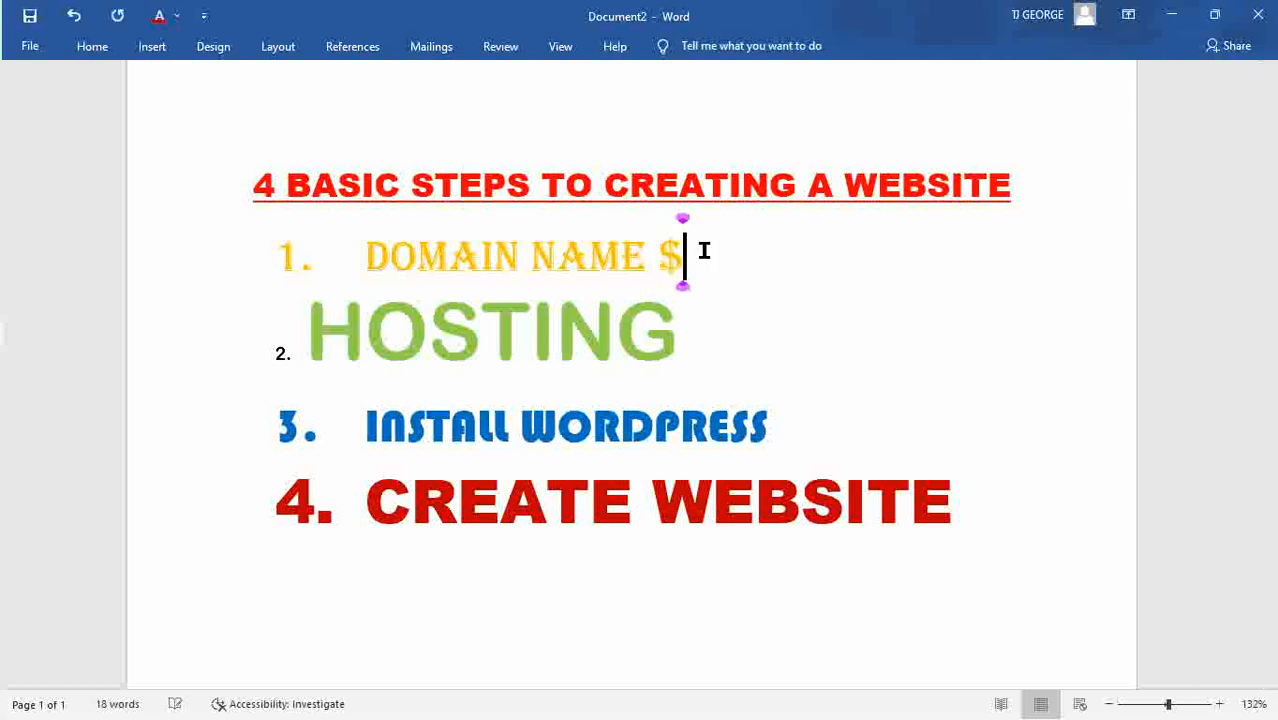
type("10/")
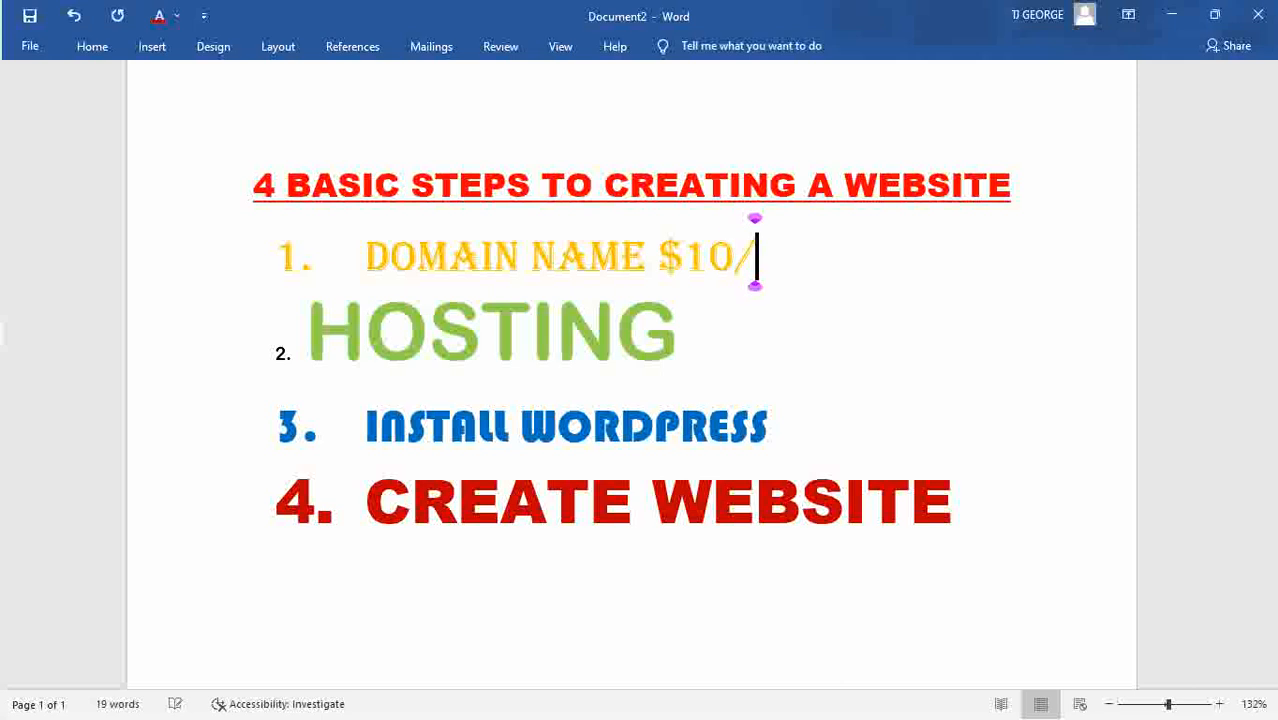
type("$15")
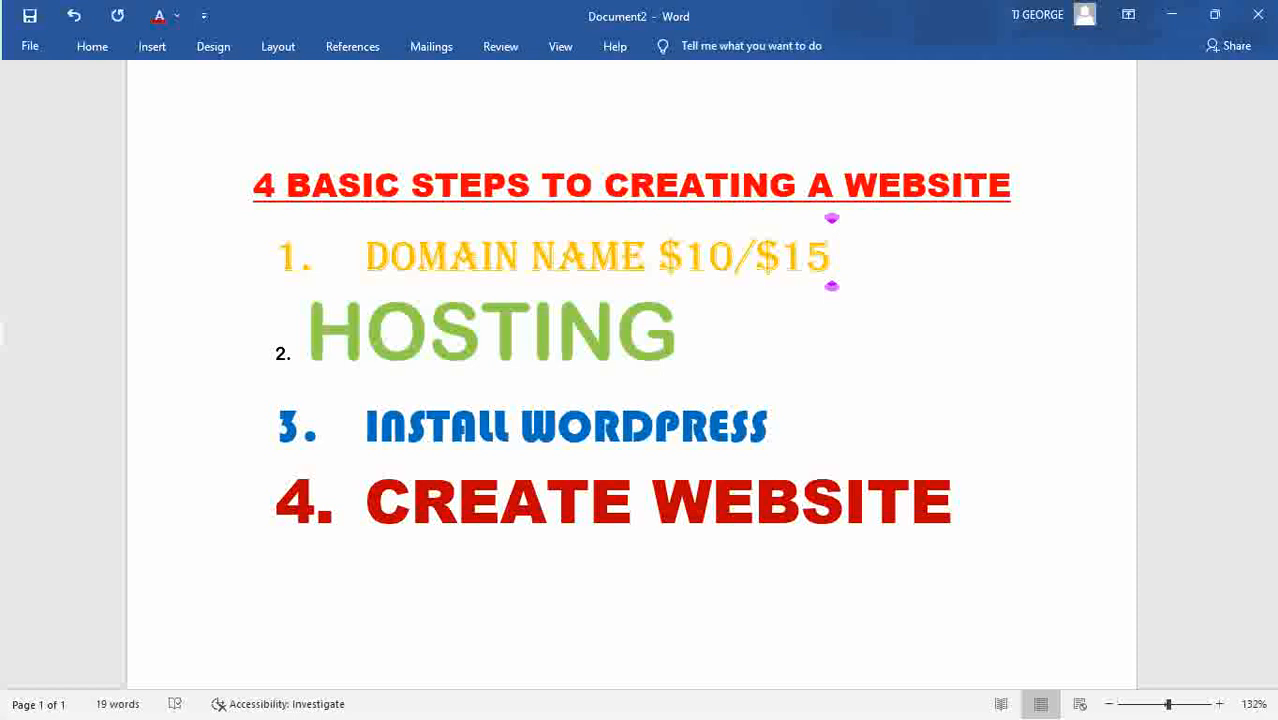
type("YR")
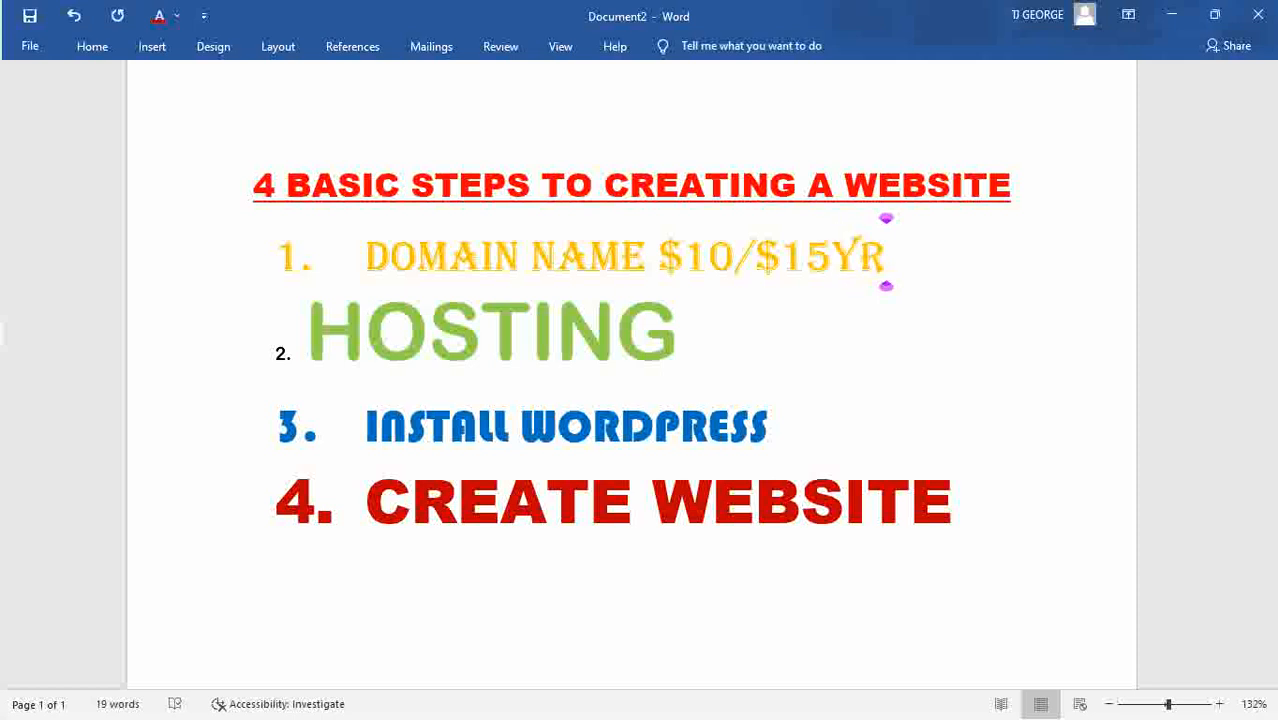
left_click(704, 352)
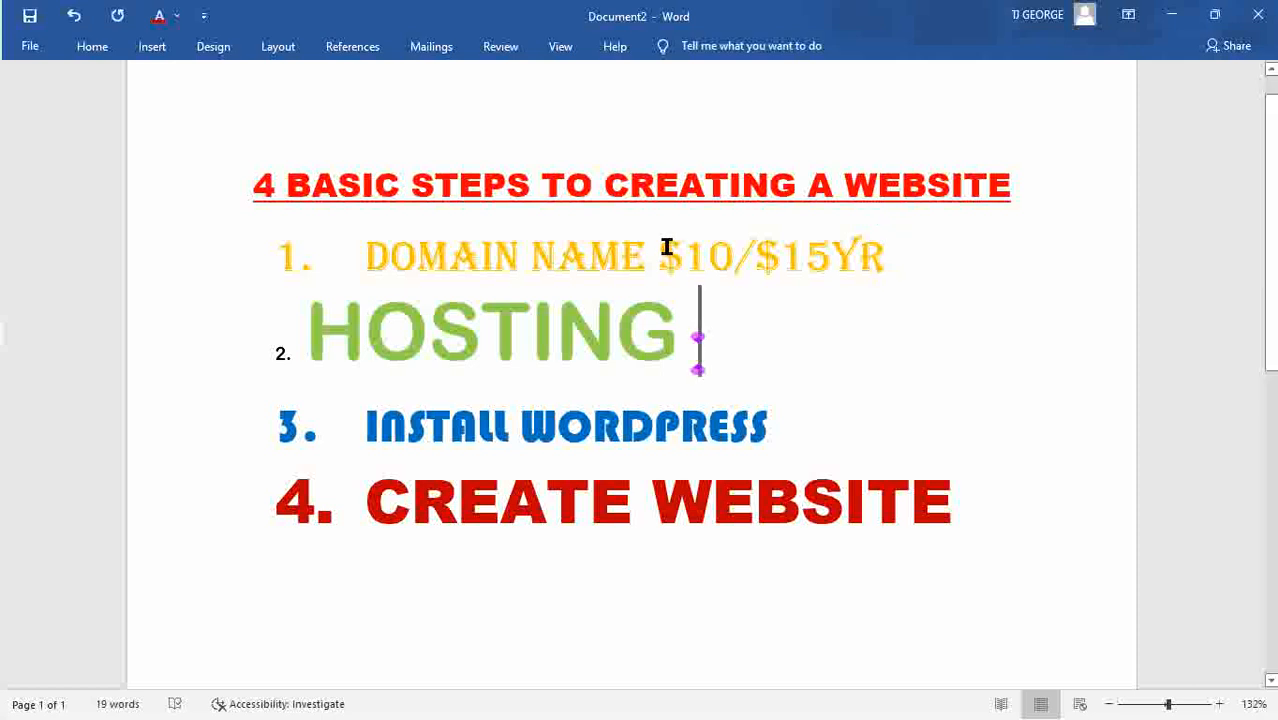
type("$10 ")
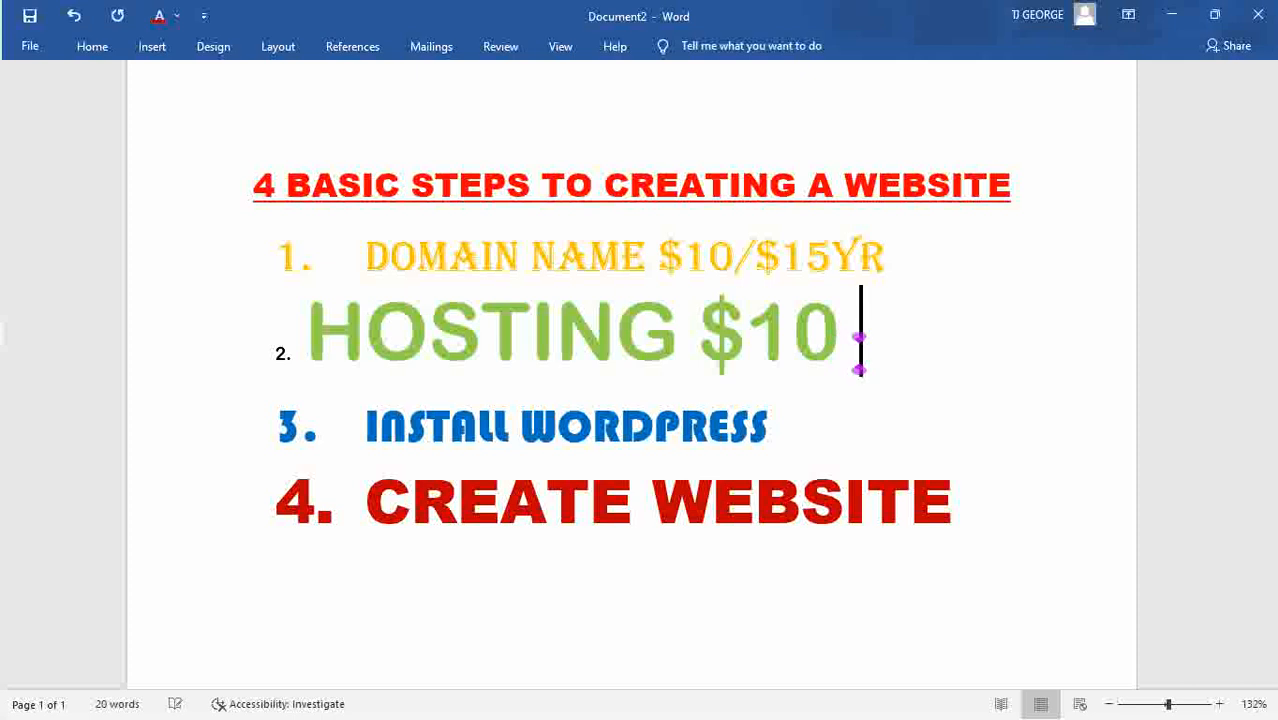
type("]")
key("BackSpace")
key("BackSpace")
type("/")
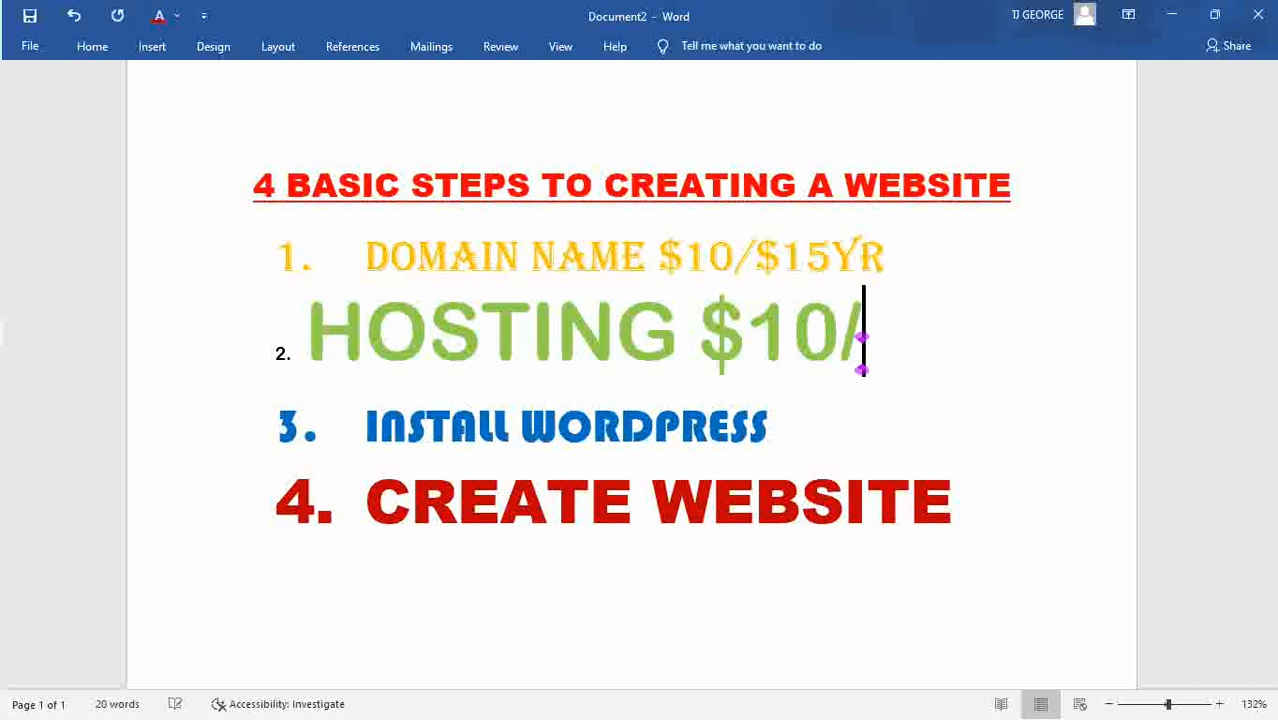
type("MONTH")
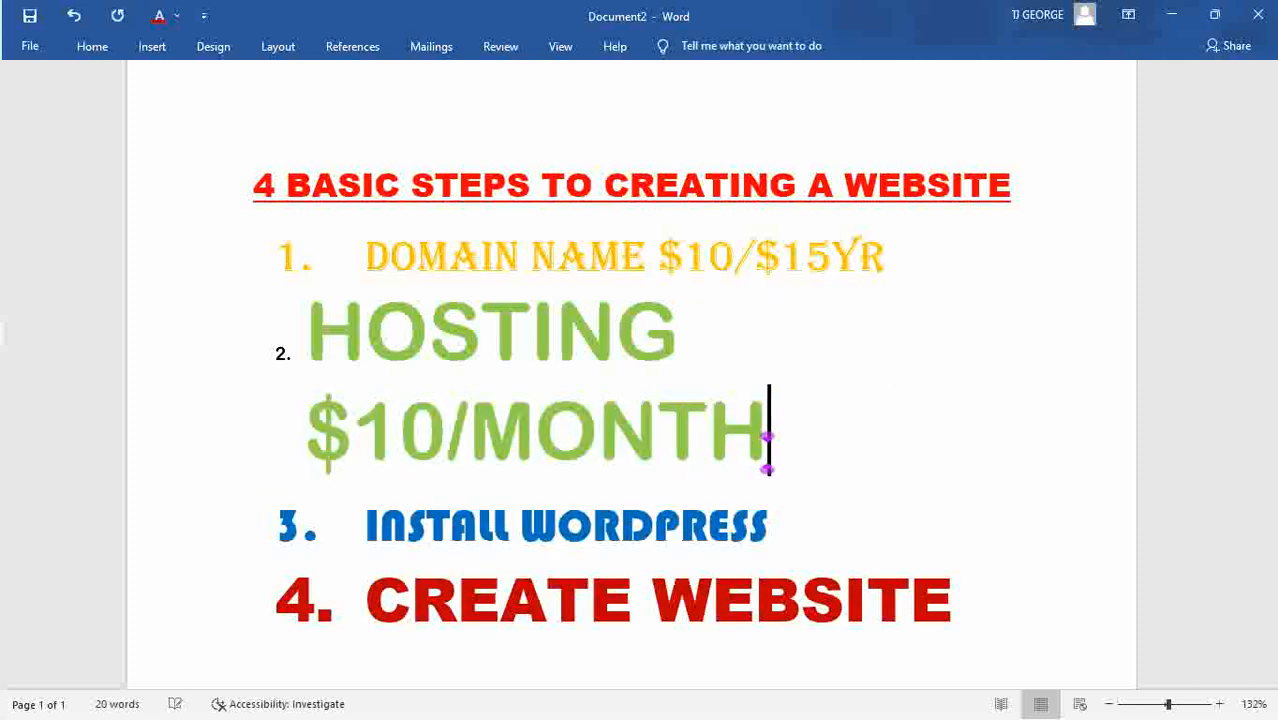
key("BackSpace")
key("BackSpace")
key("BackSpace")
key("BackSpace")
key("BackSpace")
type("m")
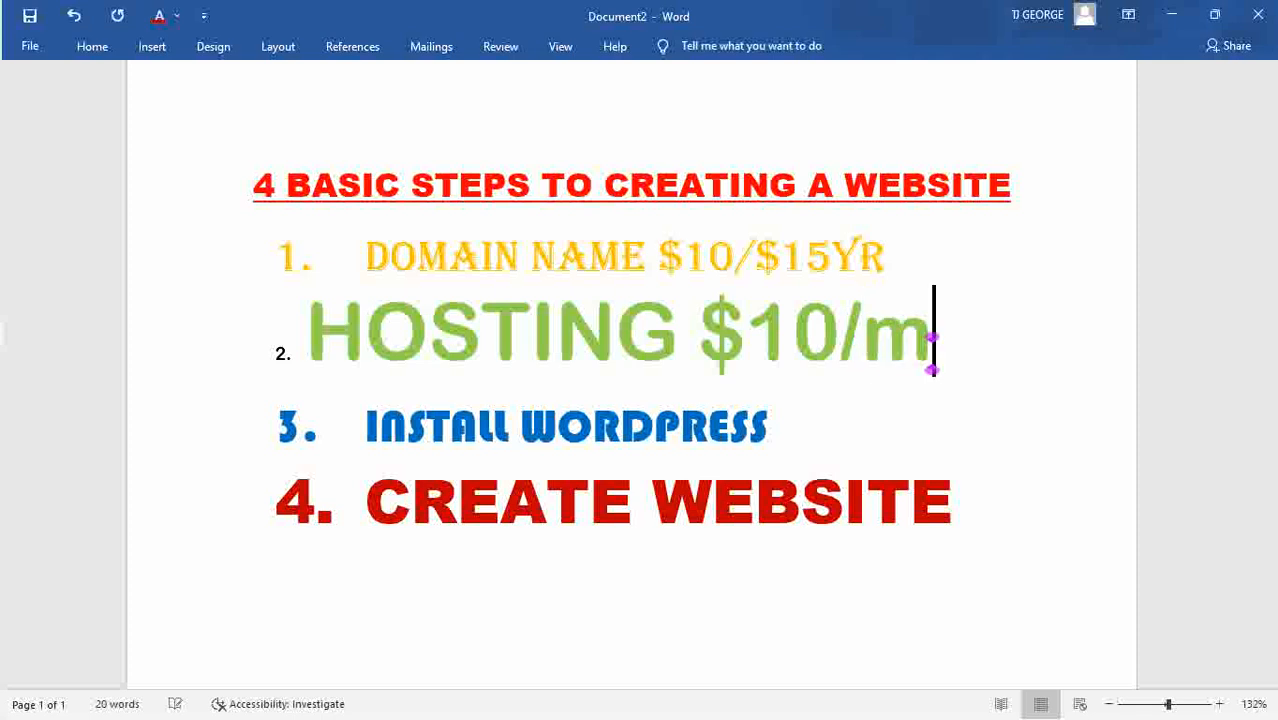
type("onth")
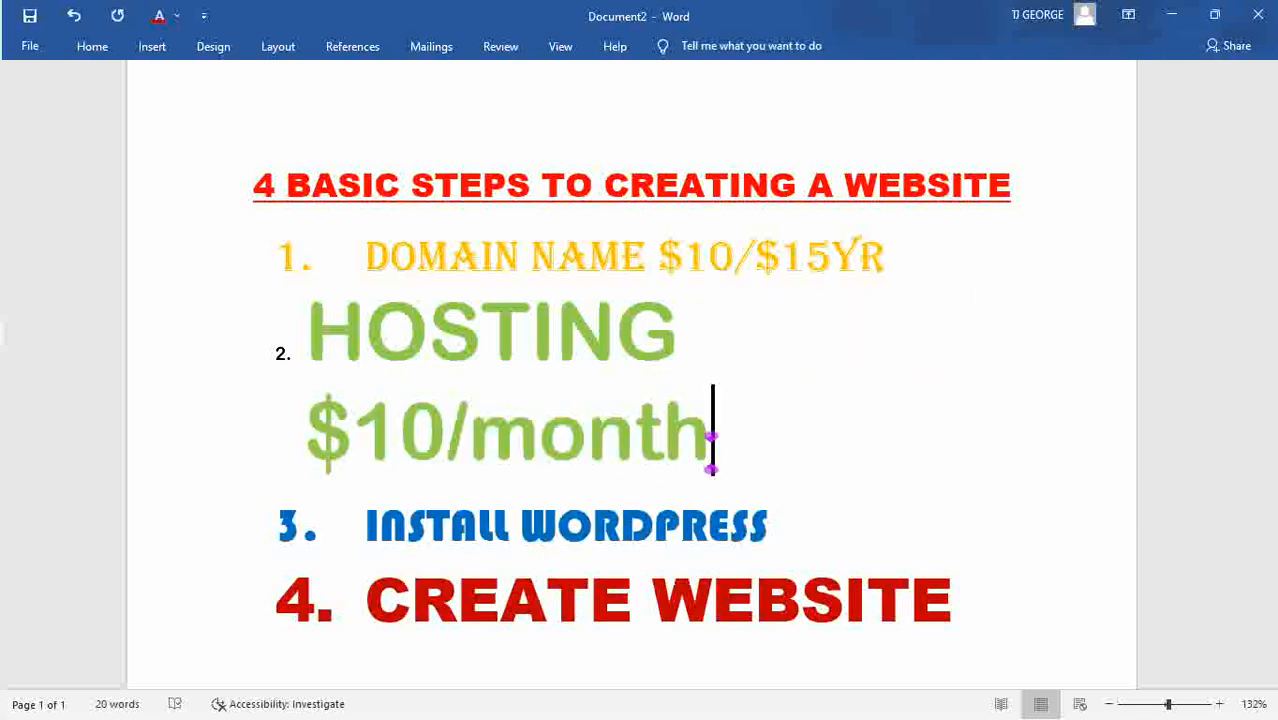
Change the hosting price to $30 and add '- free' after INSTALL WORDPRESS.
key("BackSpace")
key("BackSpace")
key("BackSpace")
key("BackSpace")
key("BackSpace")
key("BackSpace")
key("BackSpace")
key("BackSpace")
key("BackSpace")
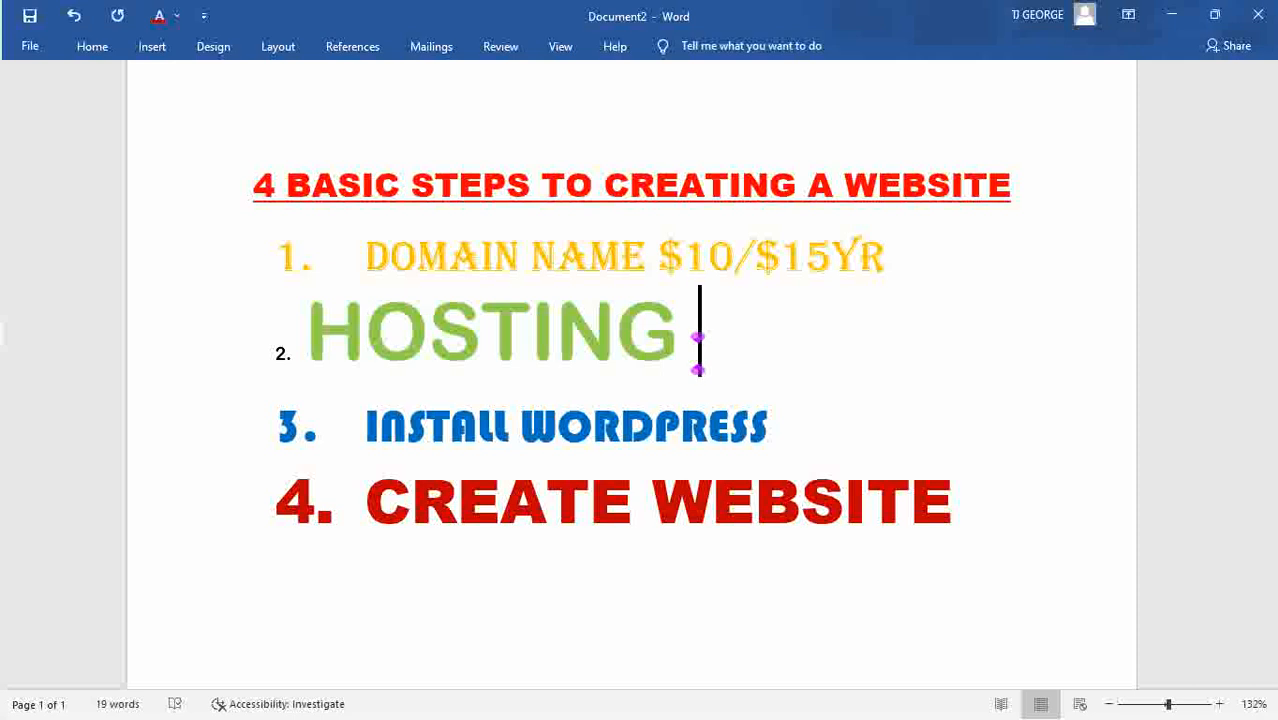
type("$")
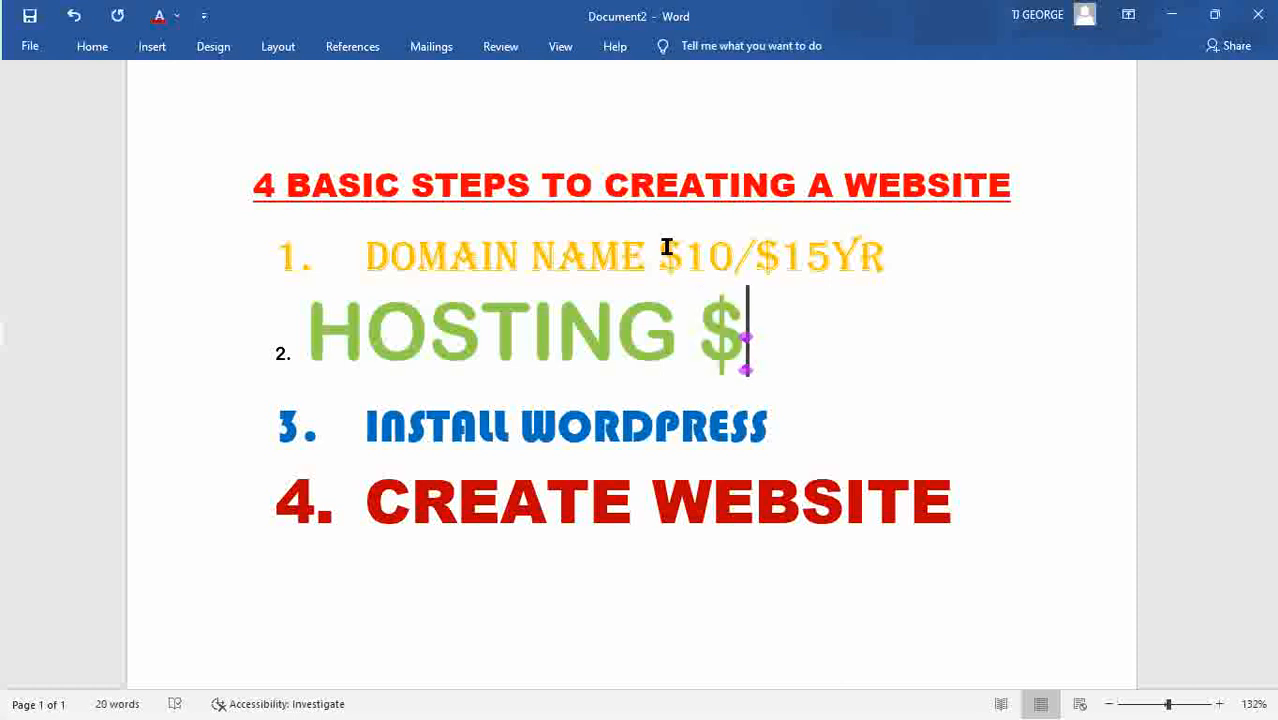
type("30")
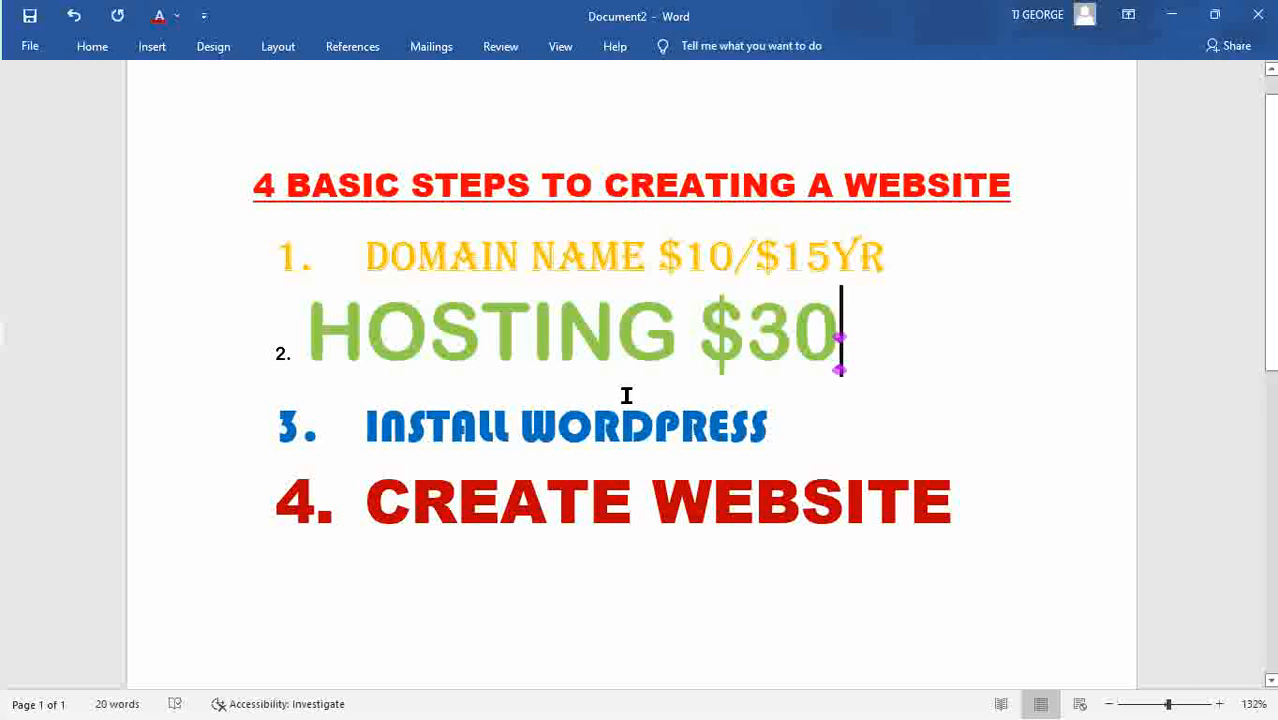
left_click(778, 428)
type("- fre")
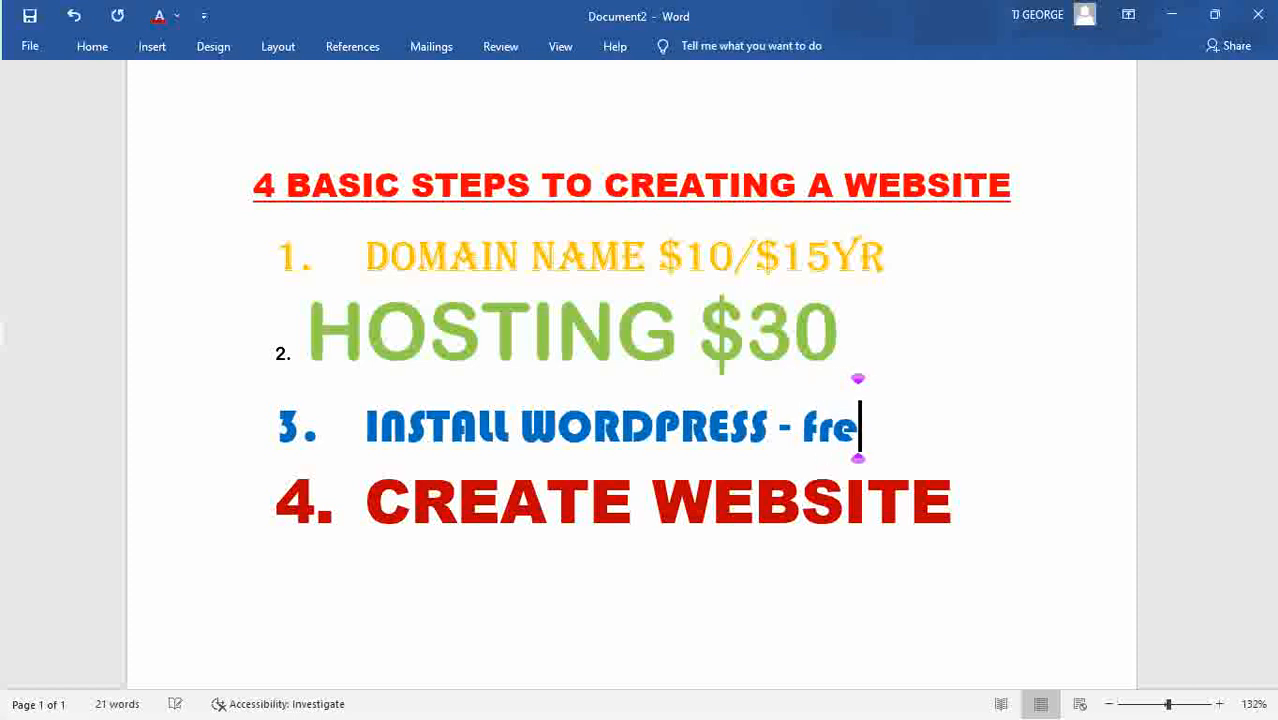
type("e")
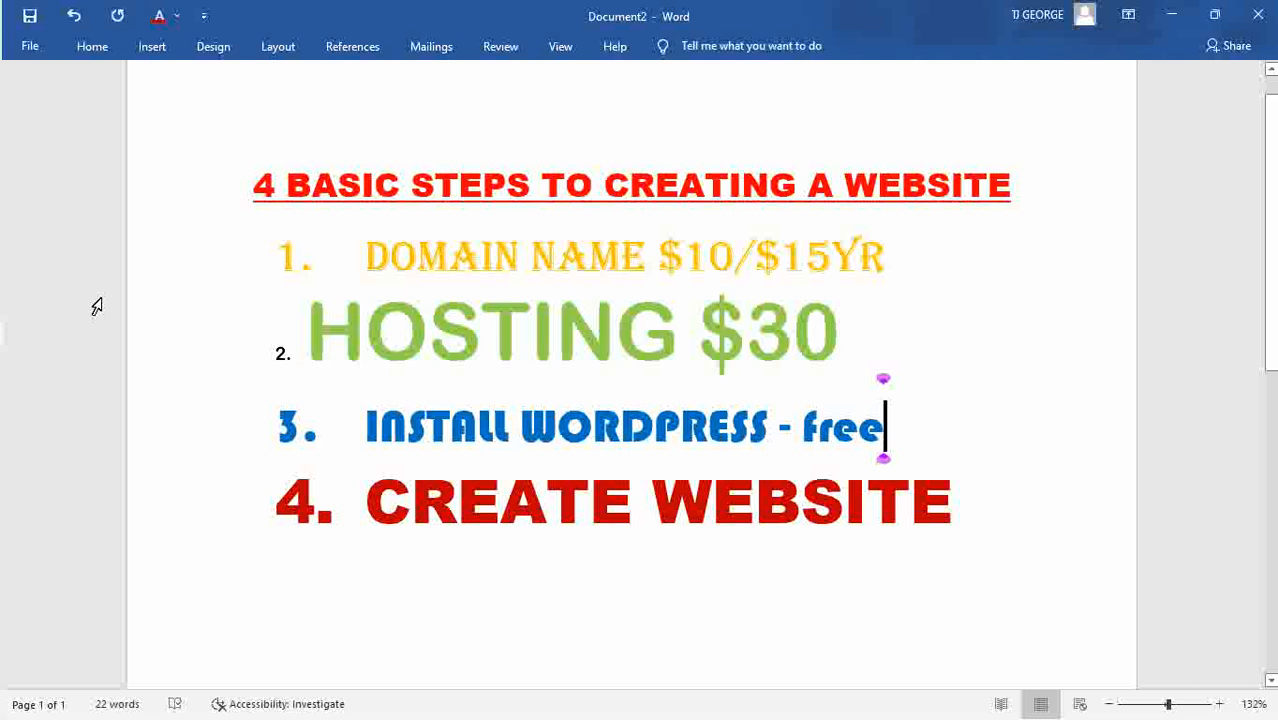
Show WP USERS.jpg in Photos, with WordPress-using brands under News, Fortune 500 and Music.
mouse_move(2, 250)
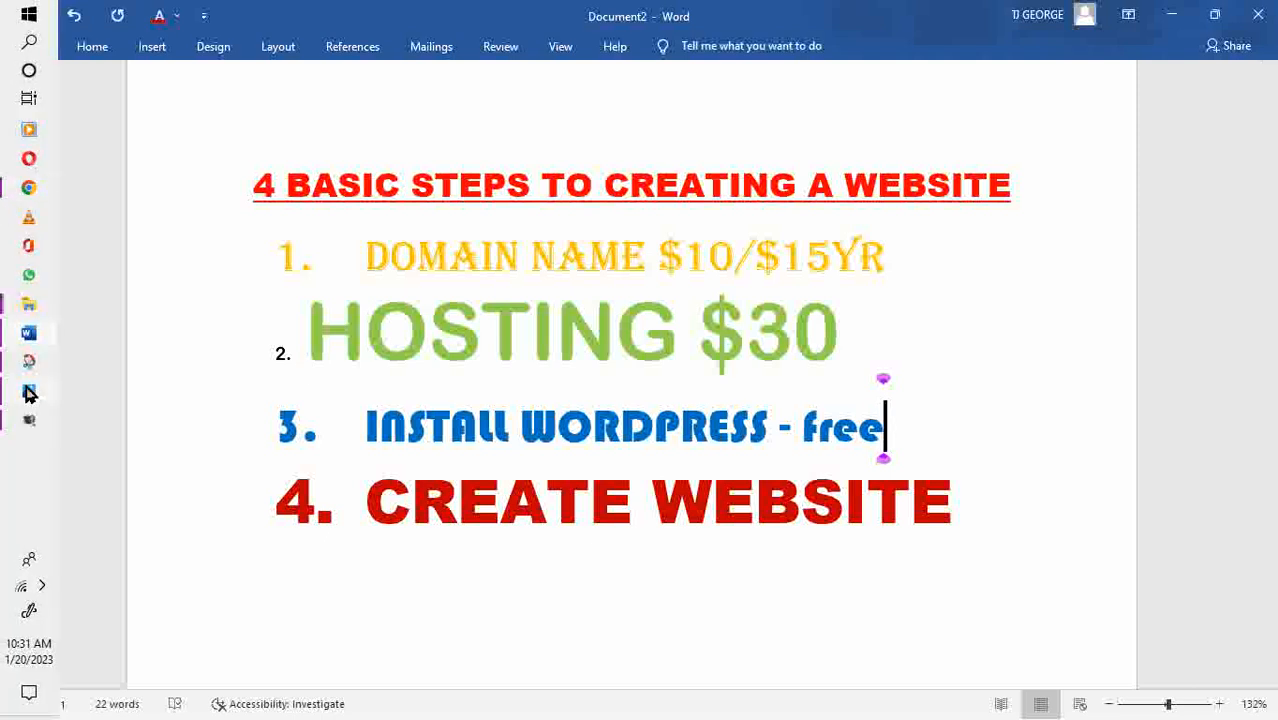
mouse_move(29, 394)
left_click(130, 372)
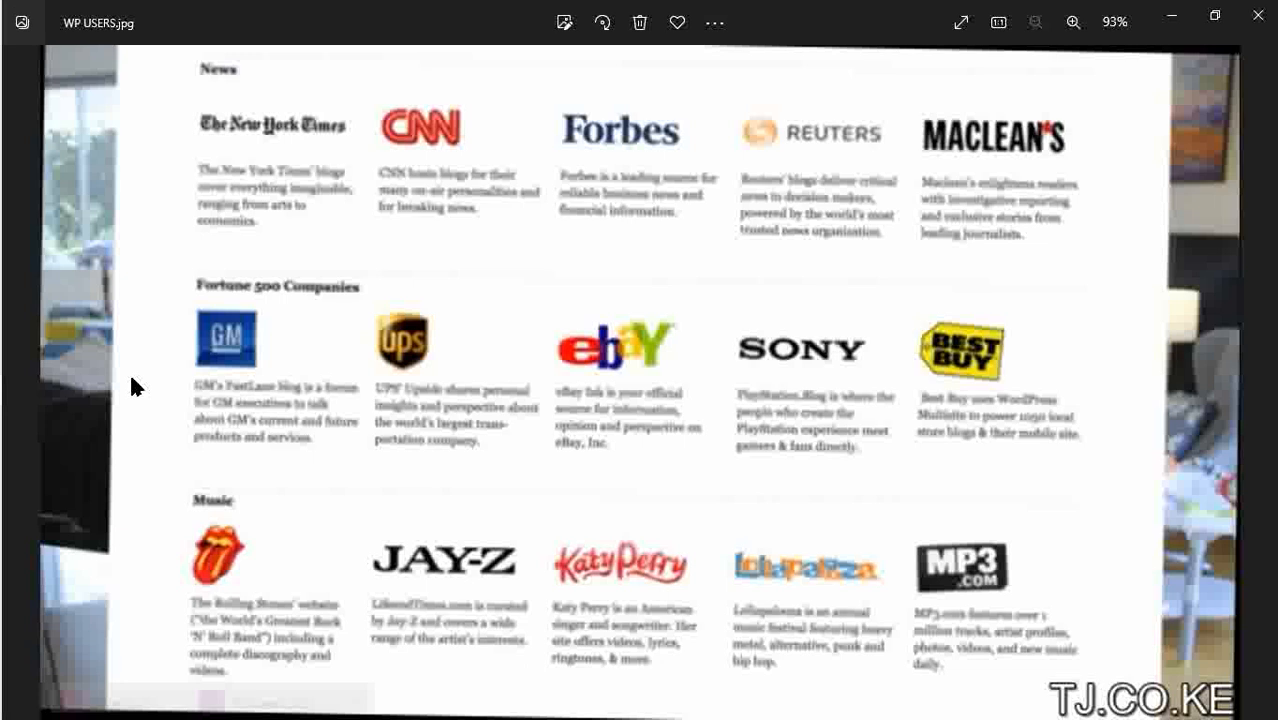
mouse_move(3, 340)
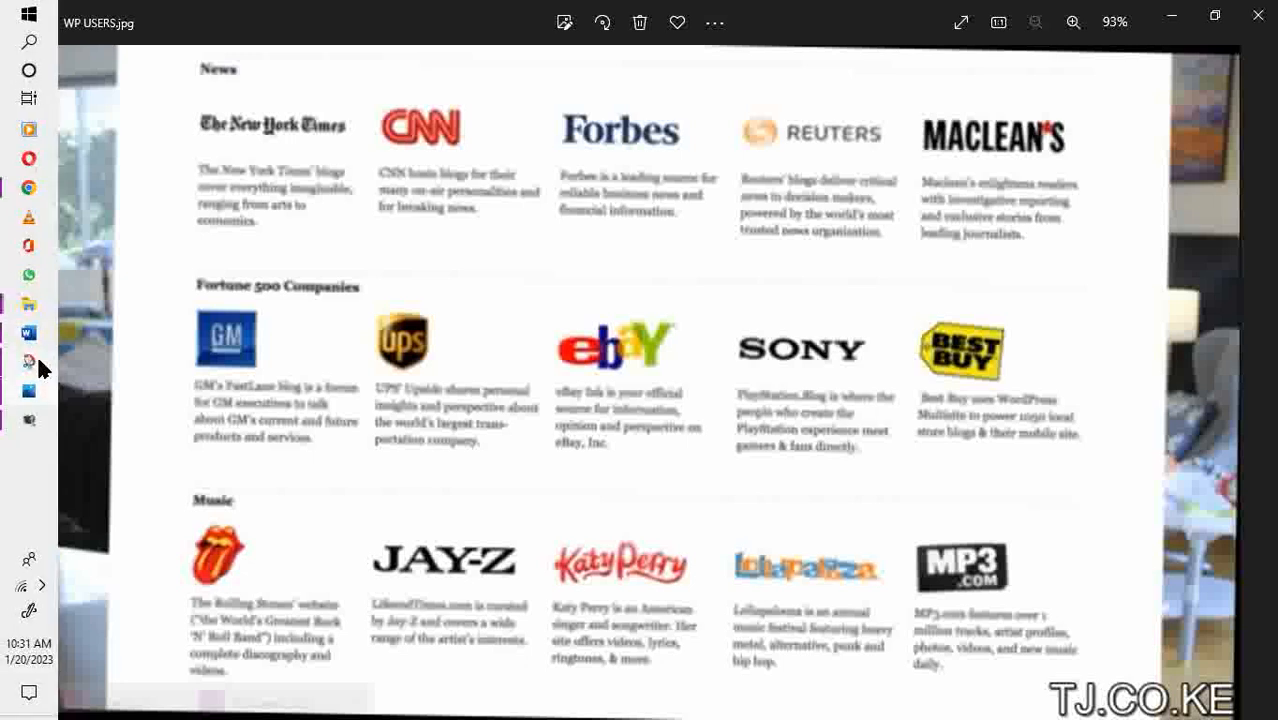
Back in Word, add '- free .. $100 -$1000' after CREATE WEBSITE.
left_click(25, 333)
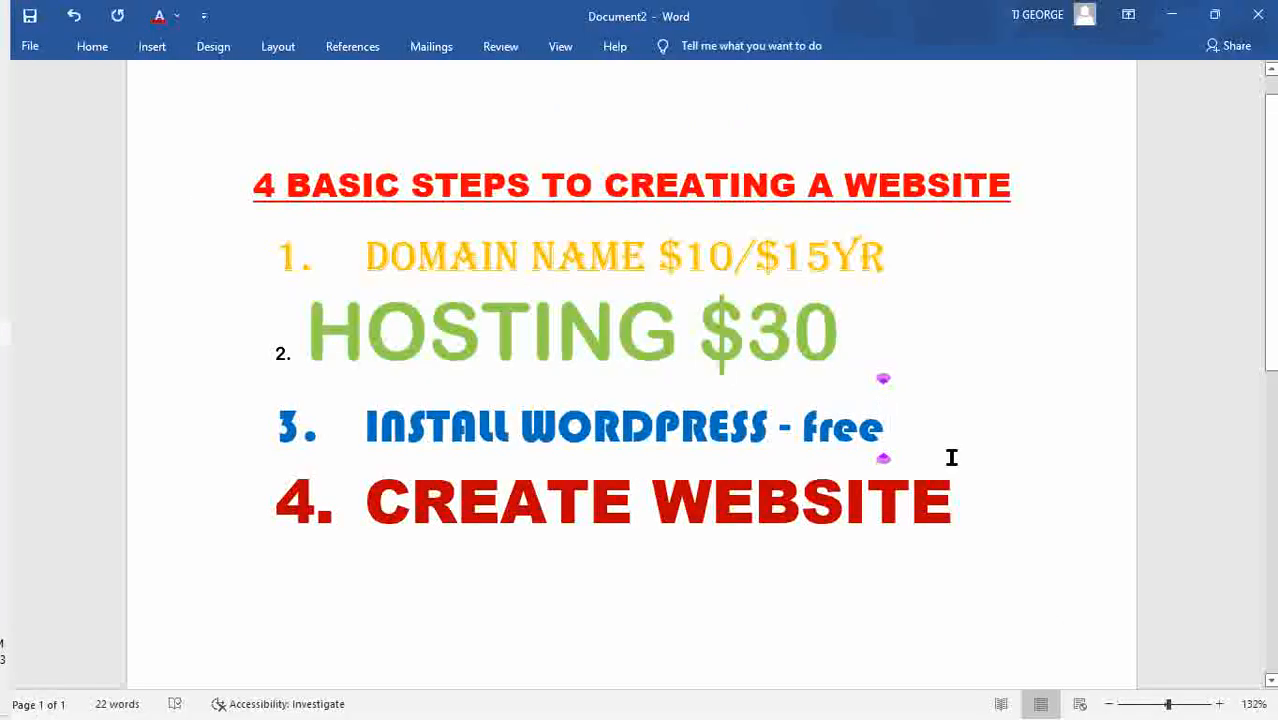
left_click(987, 474)
type("-")
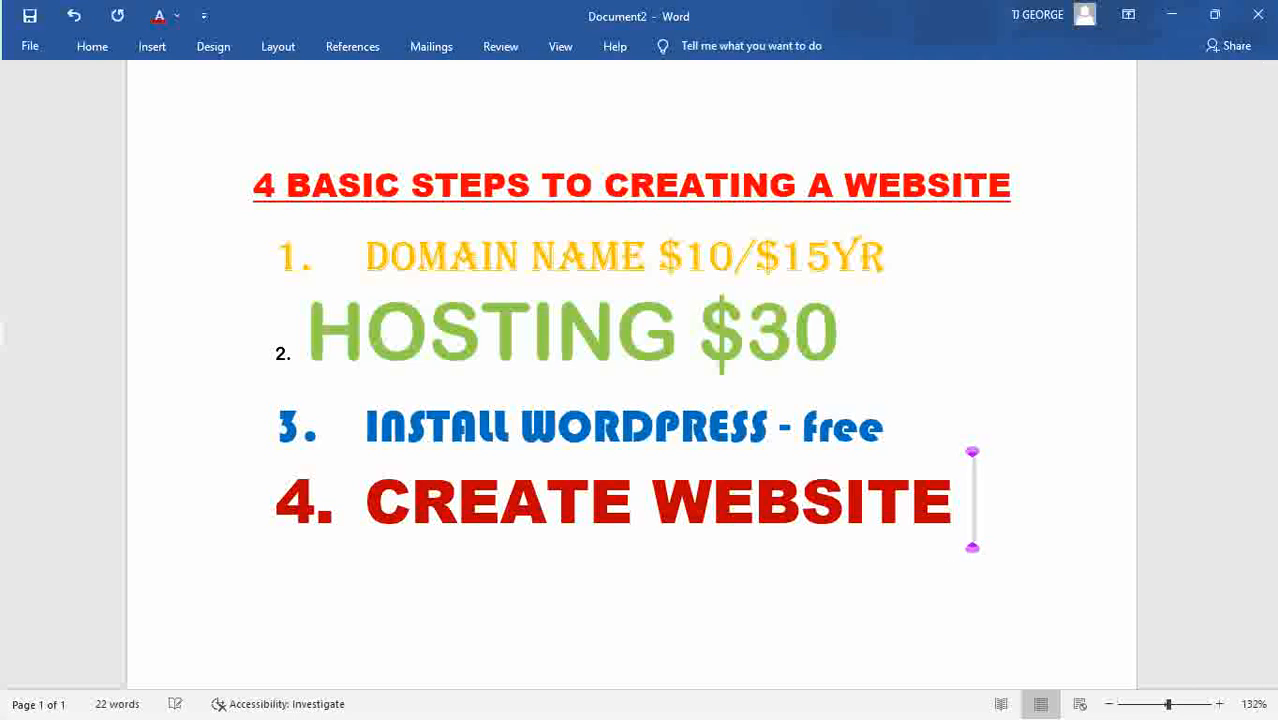
type(" free")
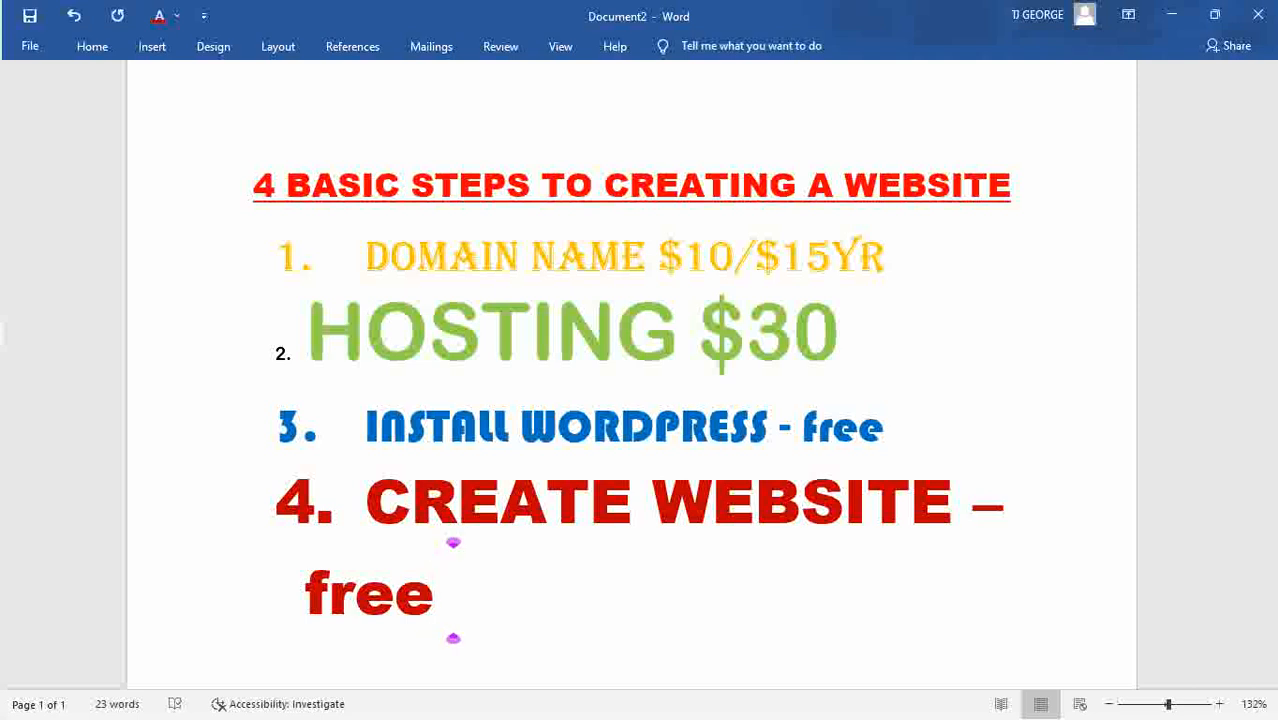
type("..")
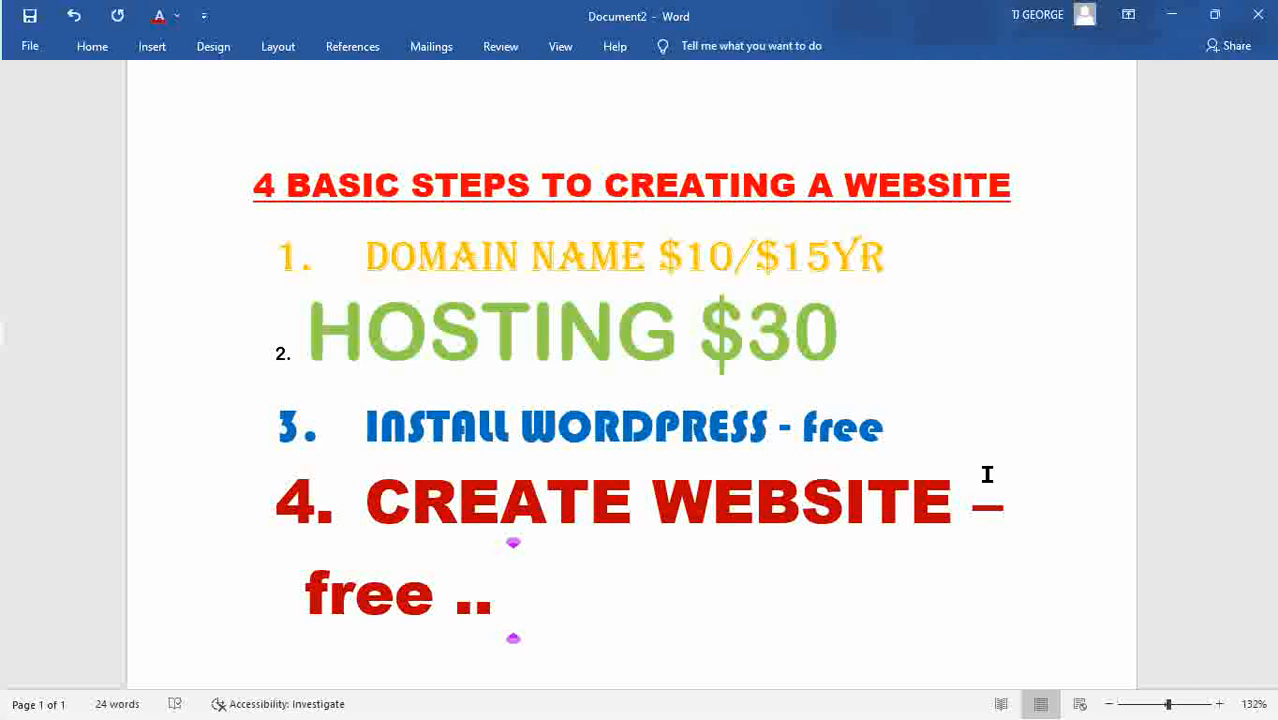
type("$100 ")
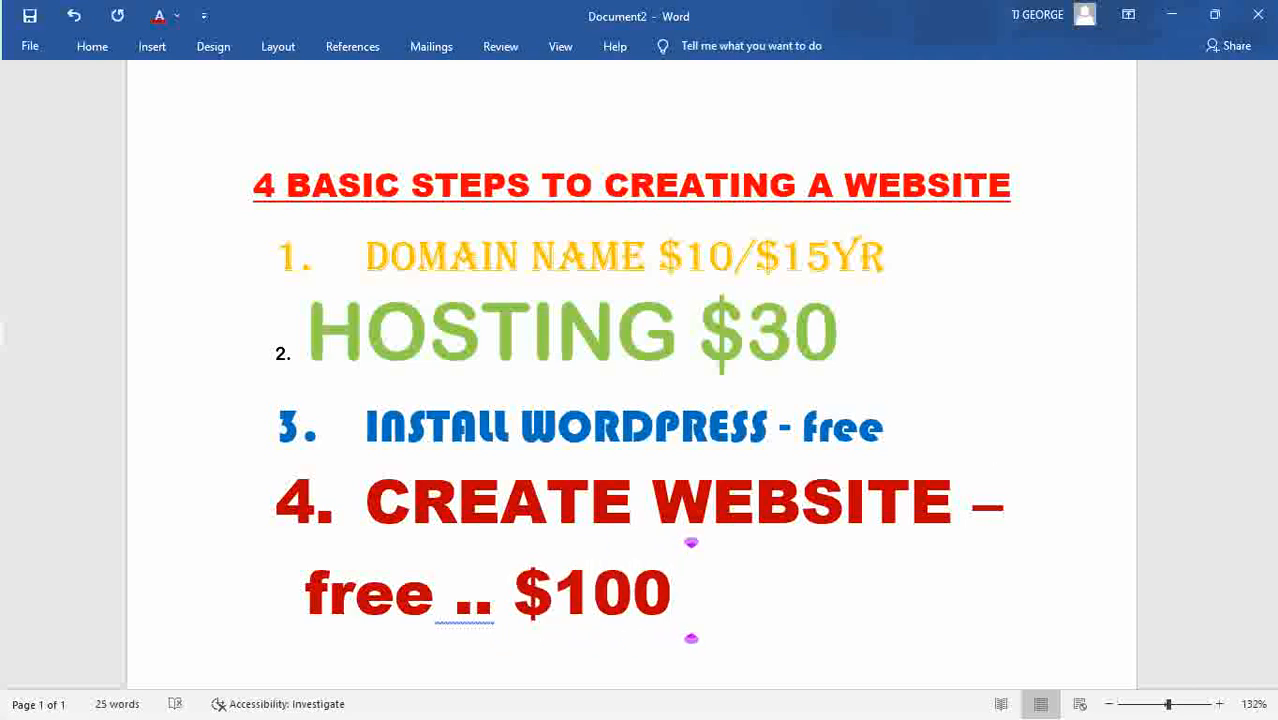
type("0")
key("BackSpace")
type("-")
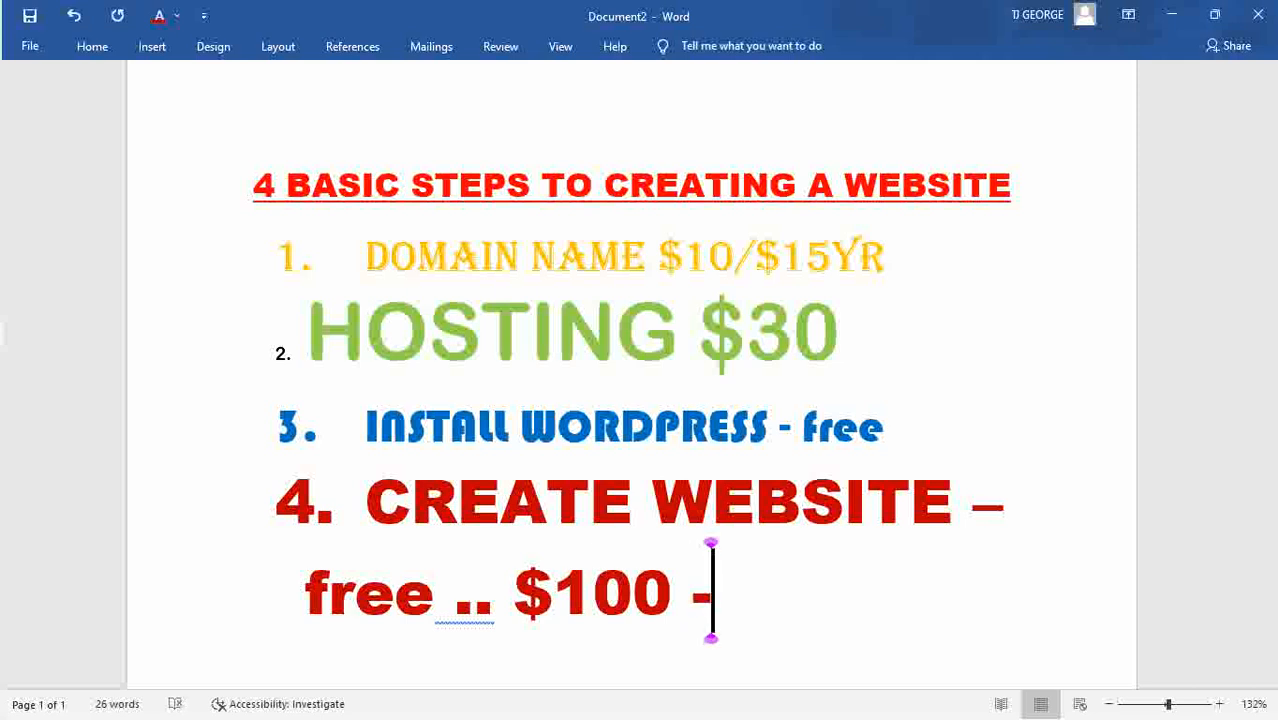
type("$1000")
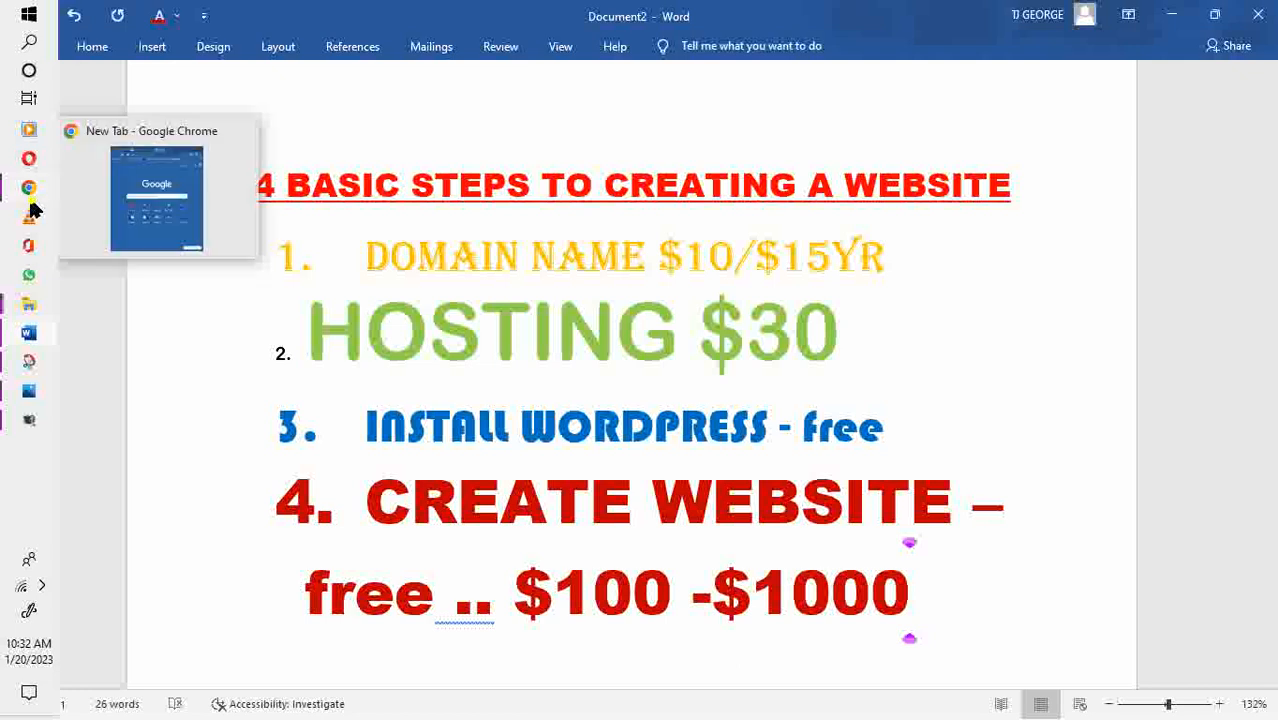
Bring Chrome forward and maximize it to fill the screen.
left_click(28, 200)
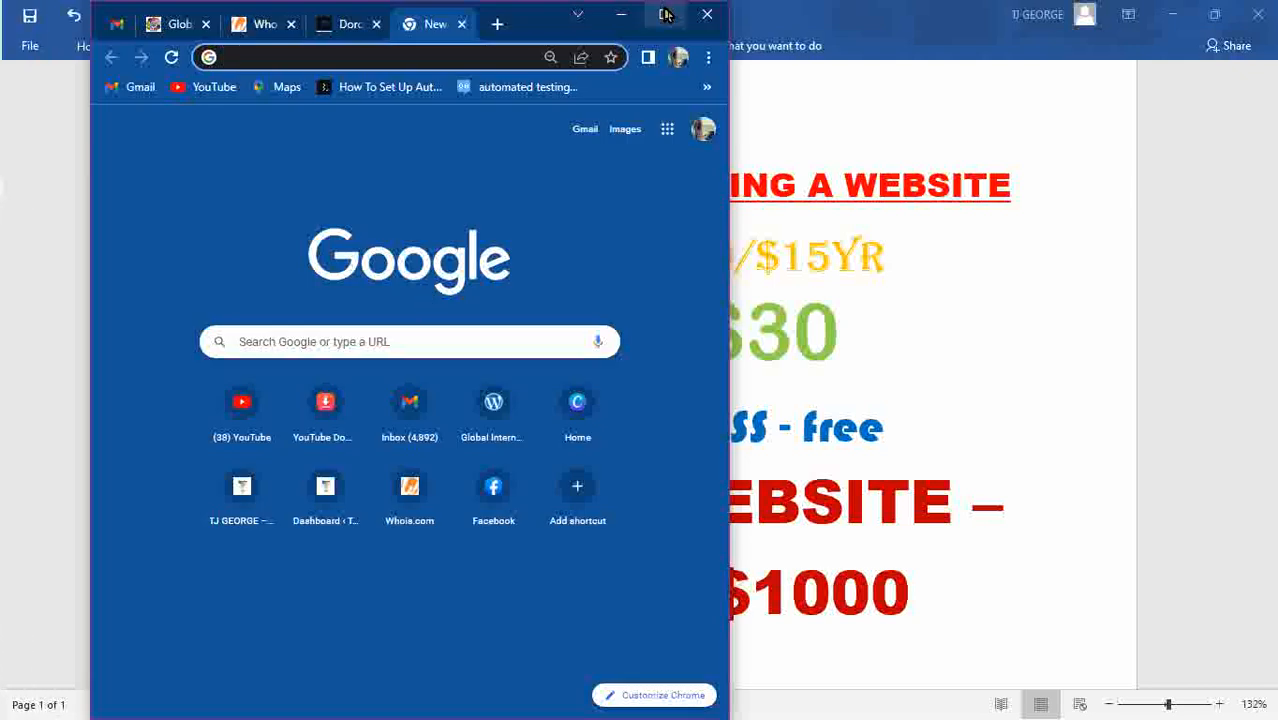
left_click(663, 14)
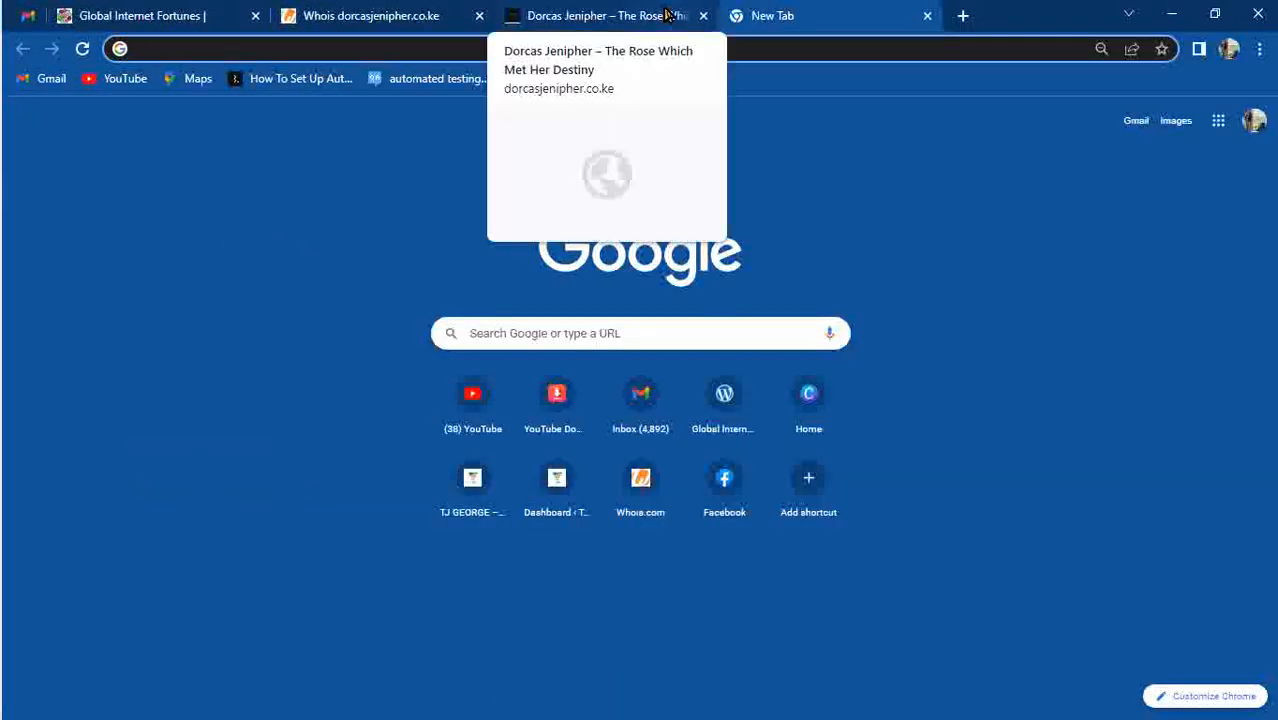
left_click(666, 14)
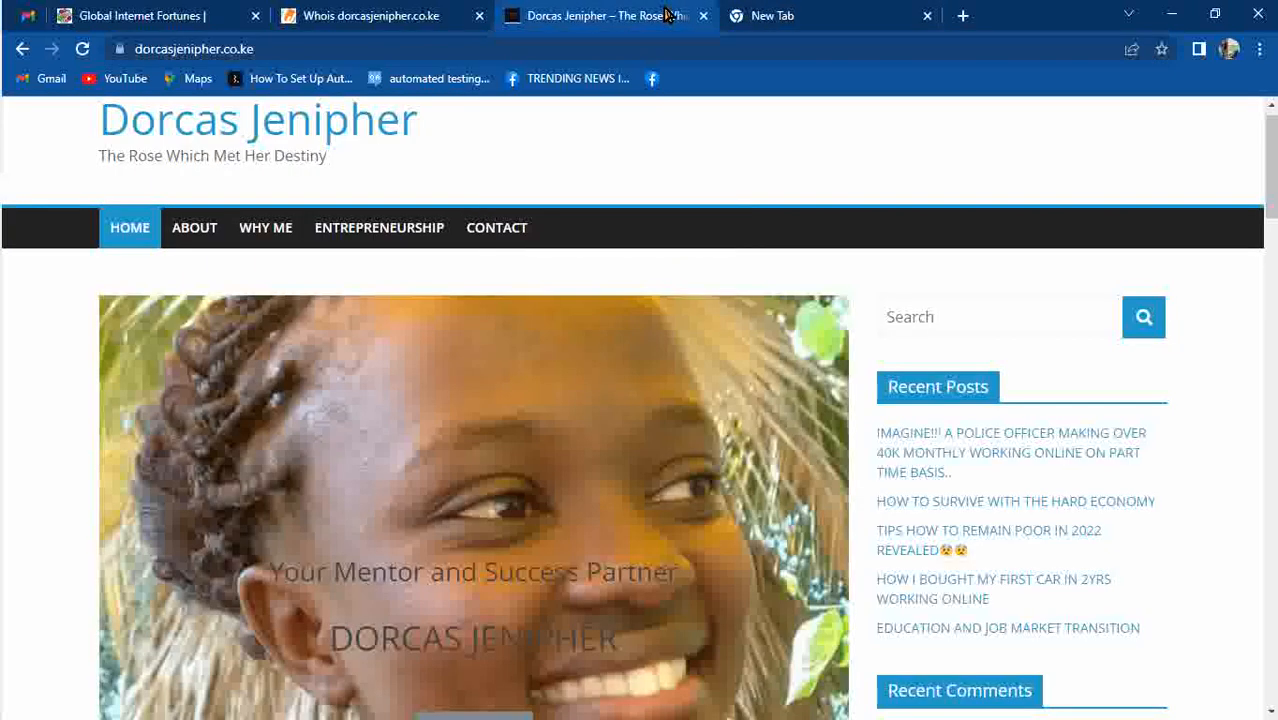
left_click(797, 14)
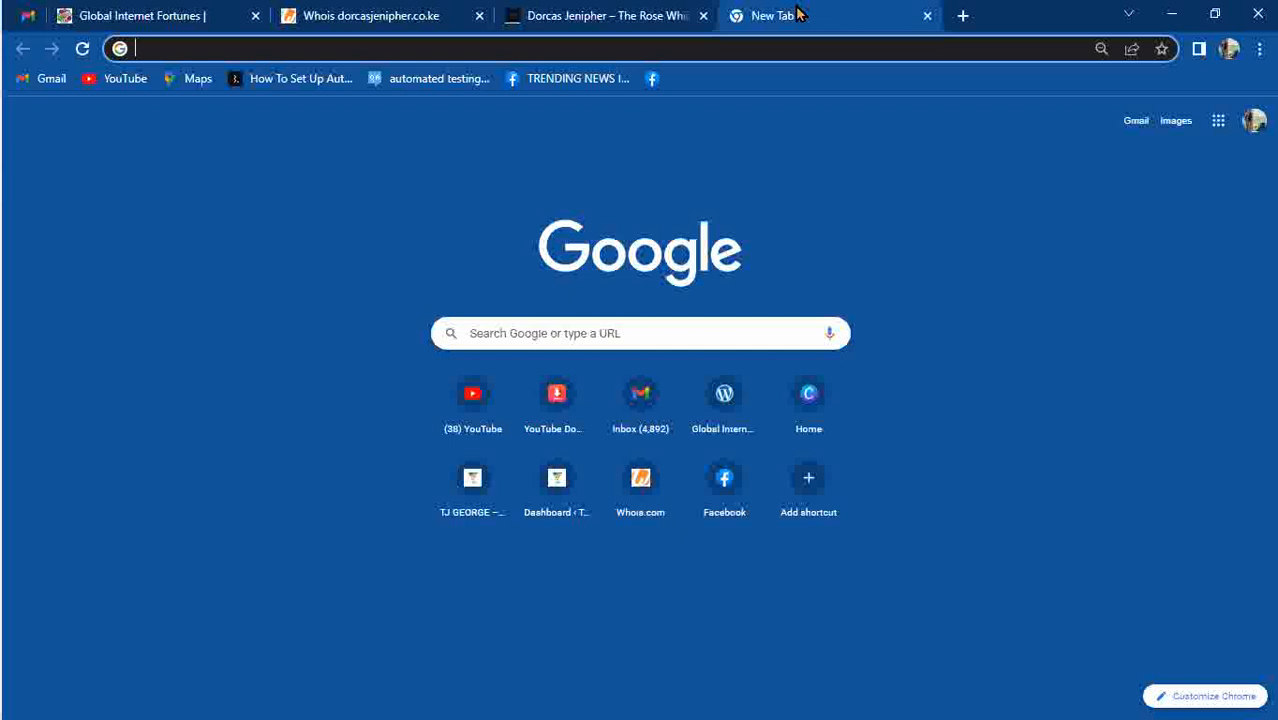
Reload the personal blog's home page and go to the blank New Tab.
left_click(670, 16)
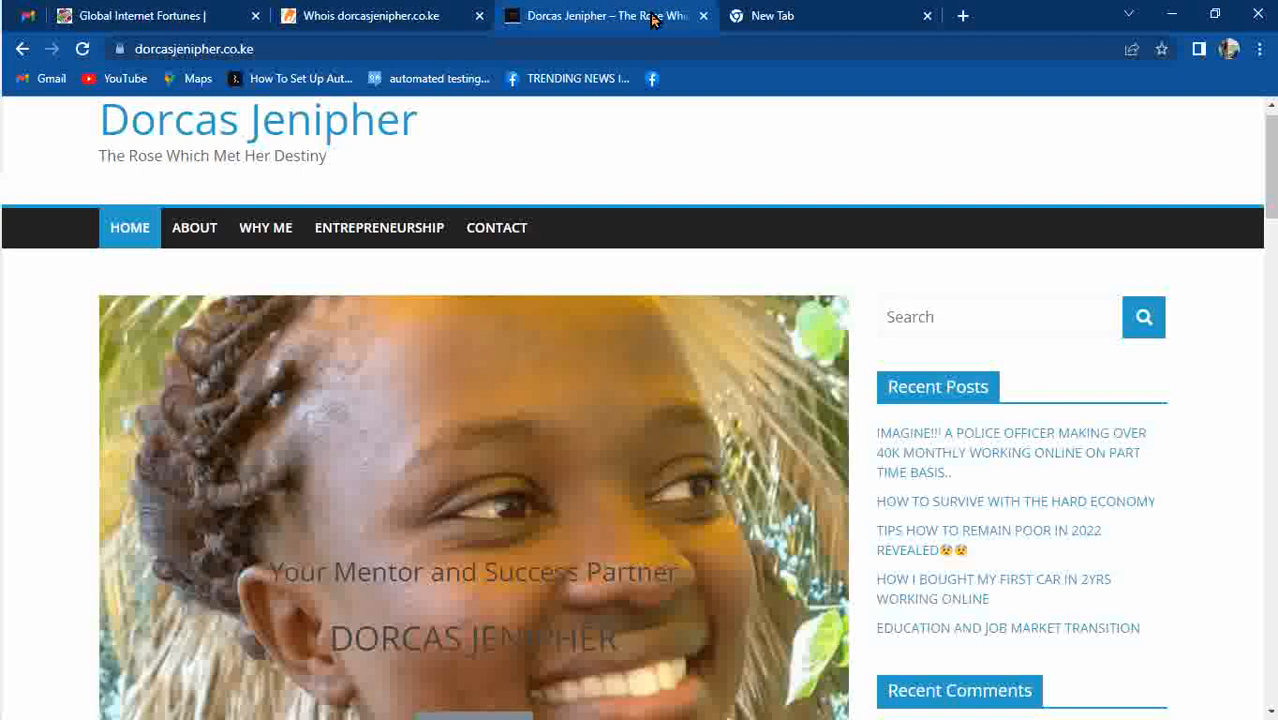
left_click(604, 40)
left_click(604, 40)
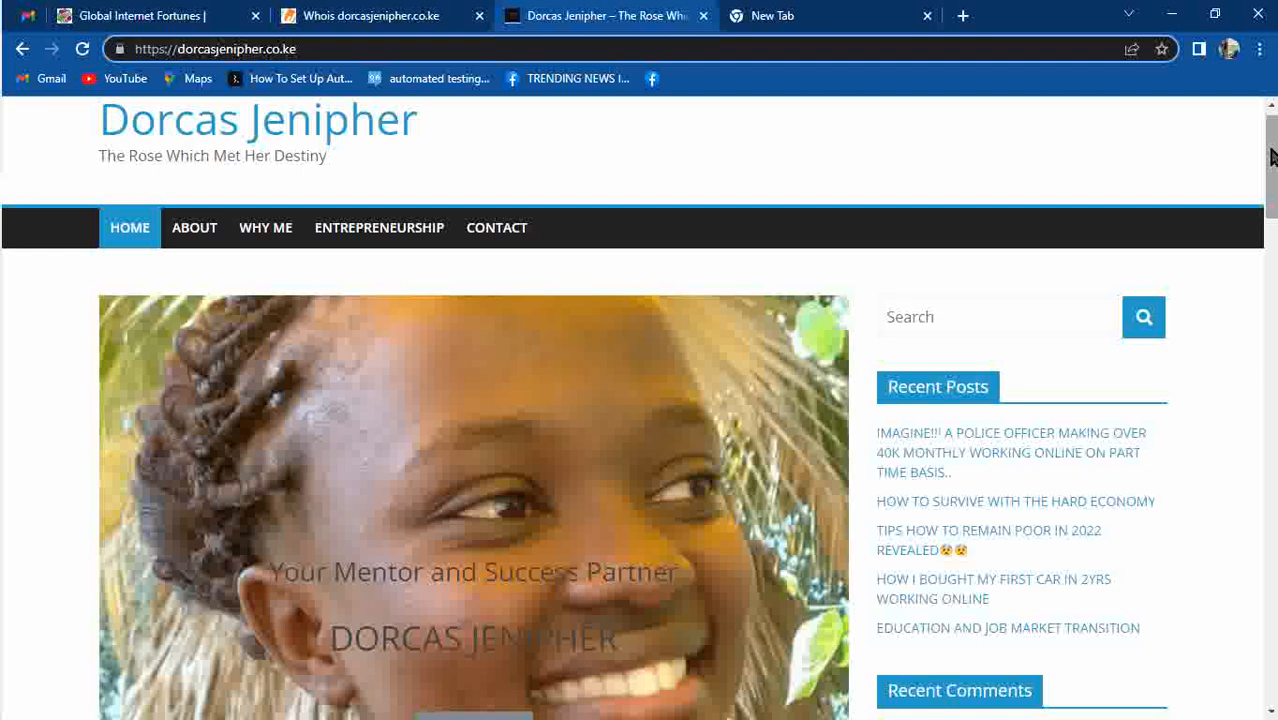
key("Return")
left_click(857, 10)
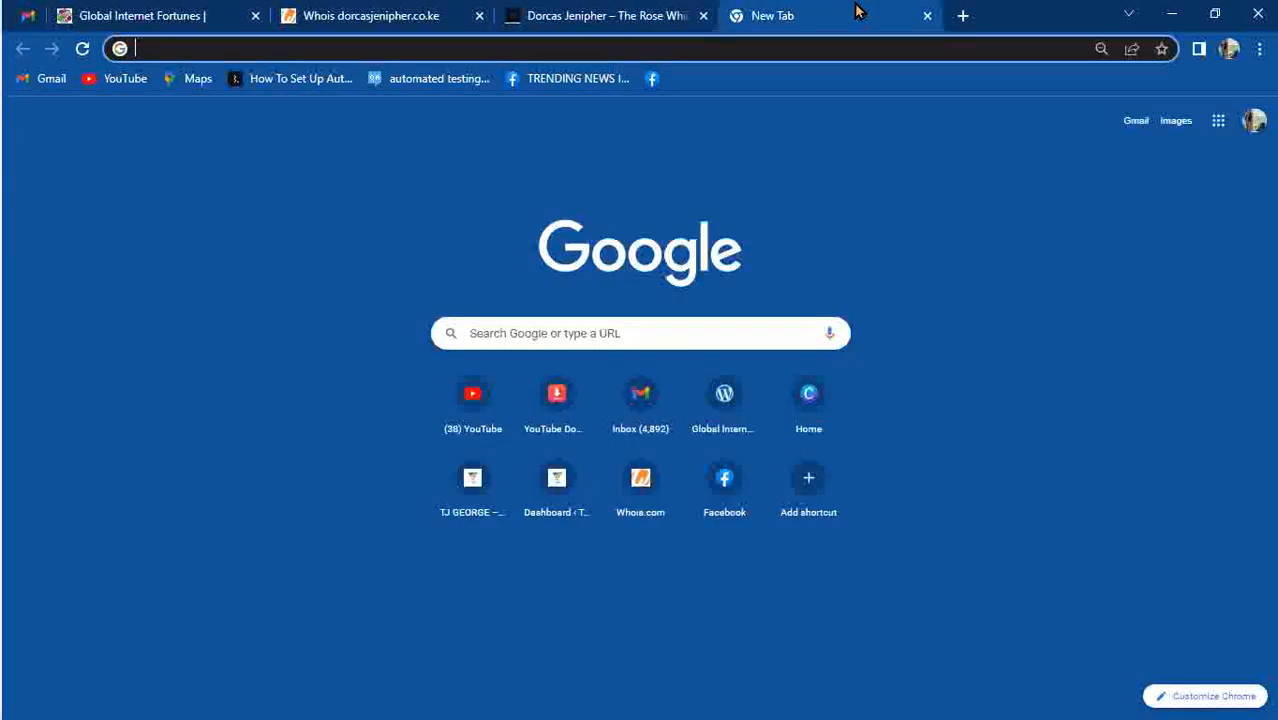
Load mwanza.co.ke in the new tab to bring up the GIF Webhosting site.
left_click(757, 38)
type("mw")
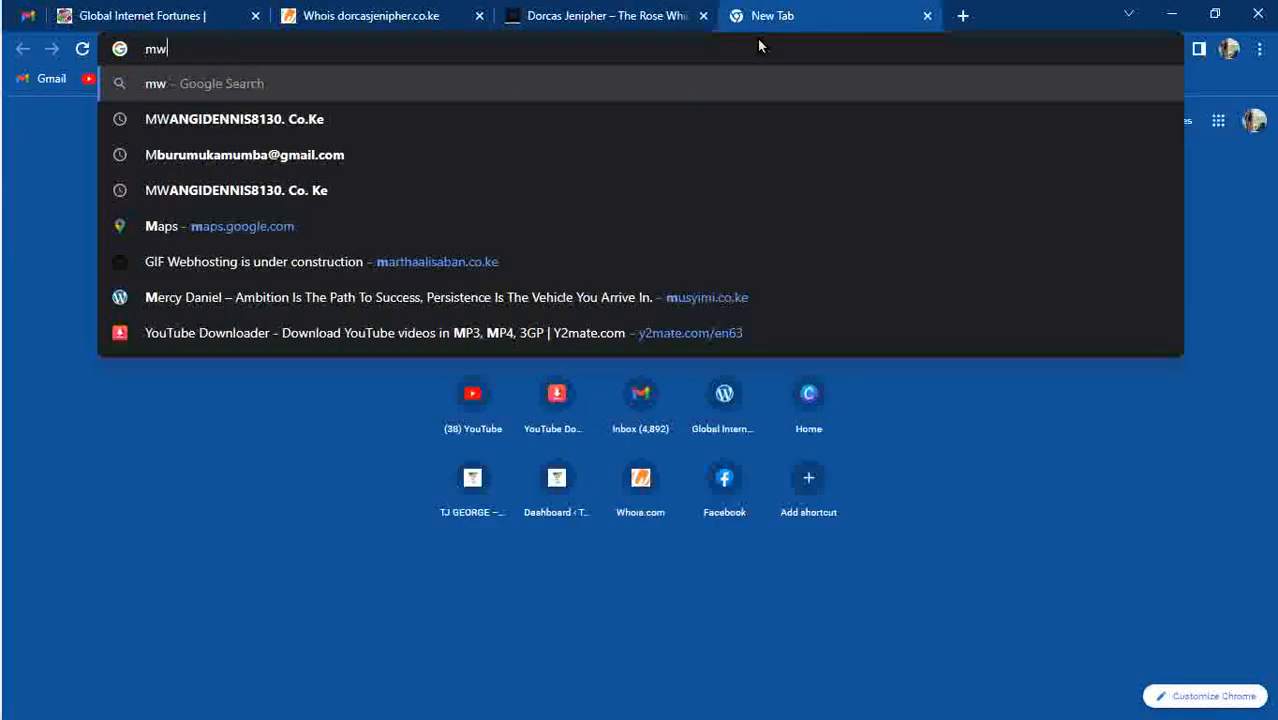
type("anza")
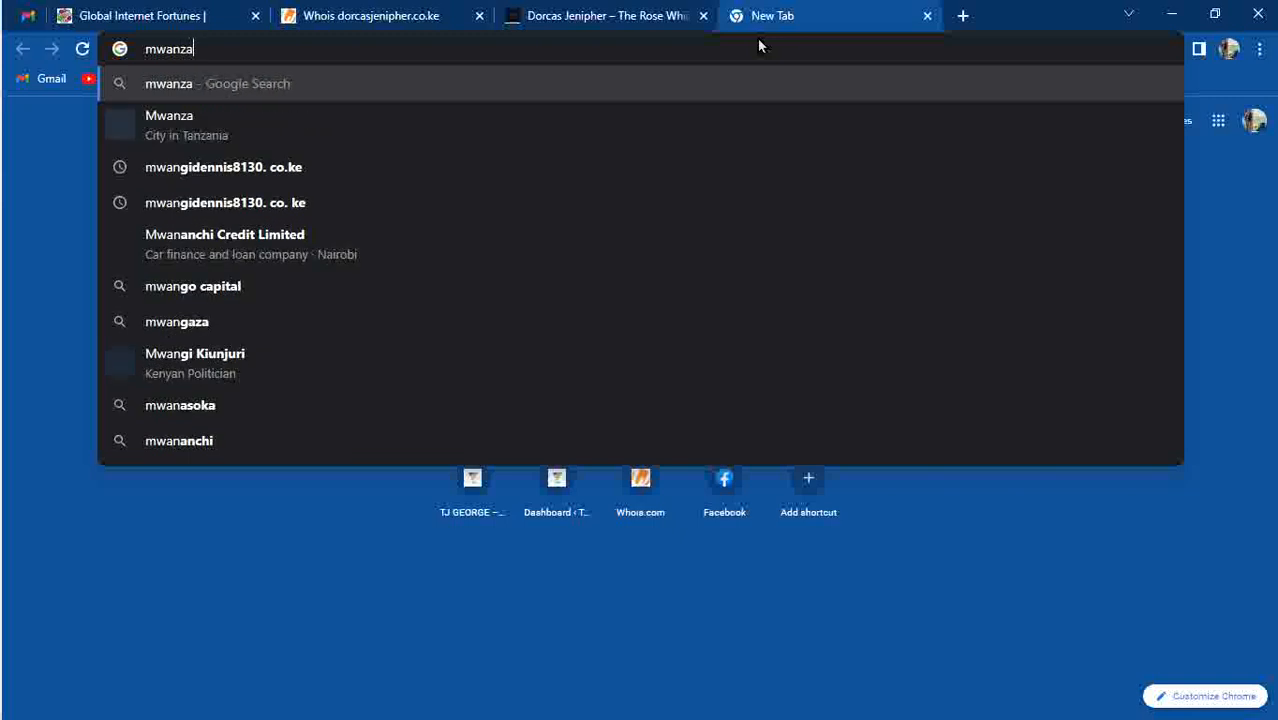
type(".co.ke")
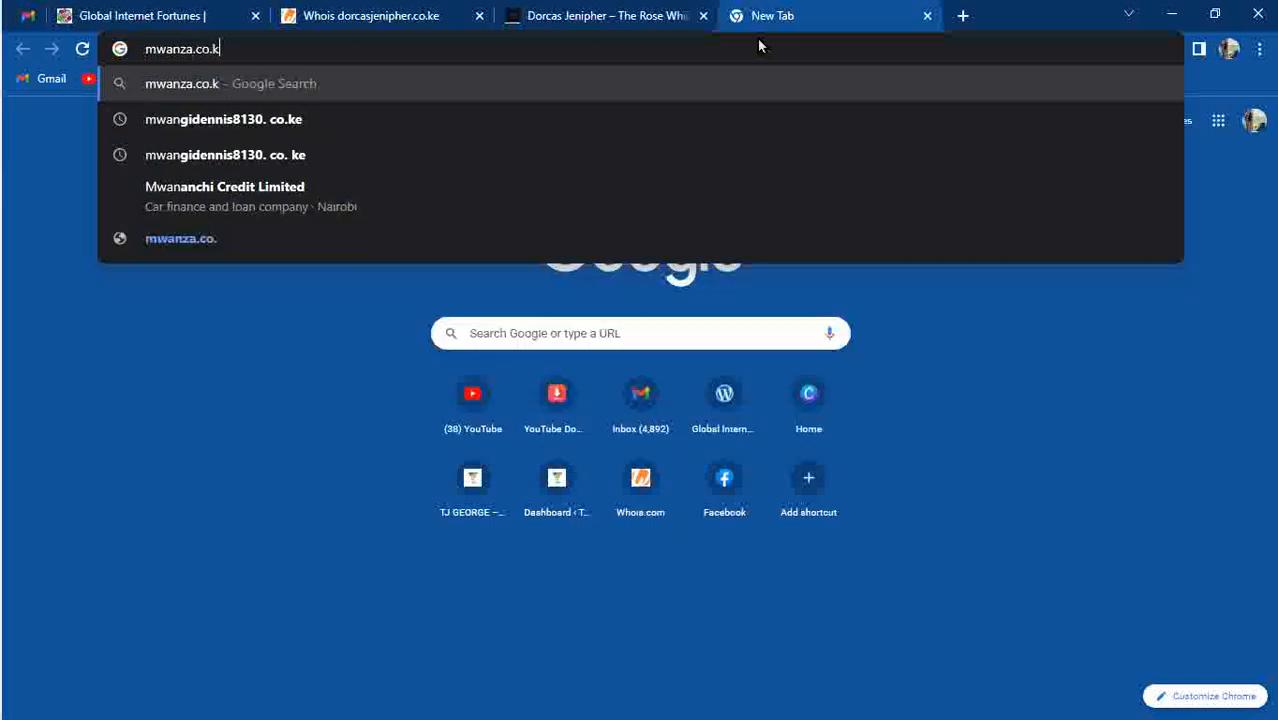
key("Return")
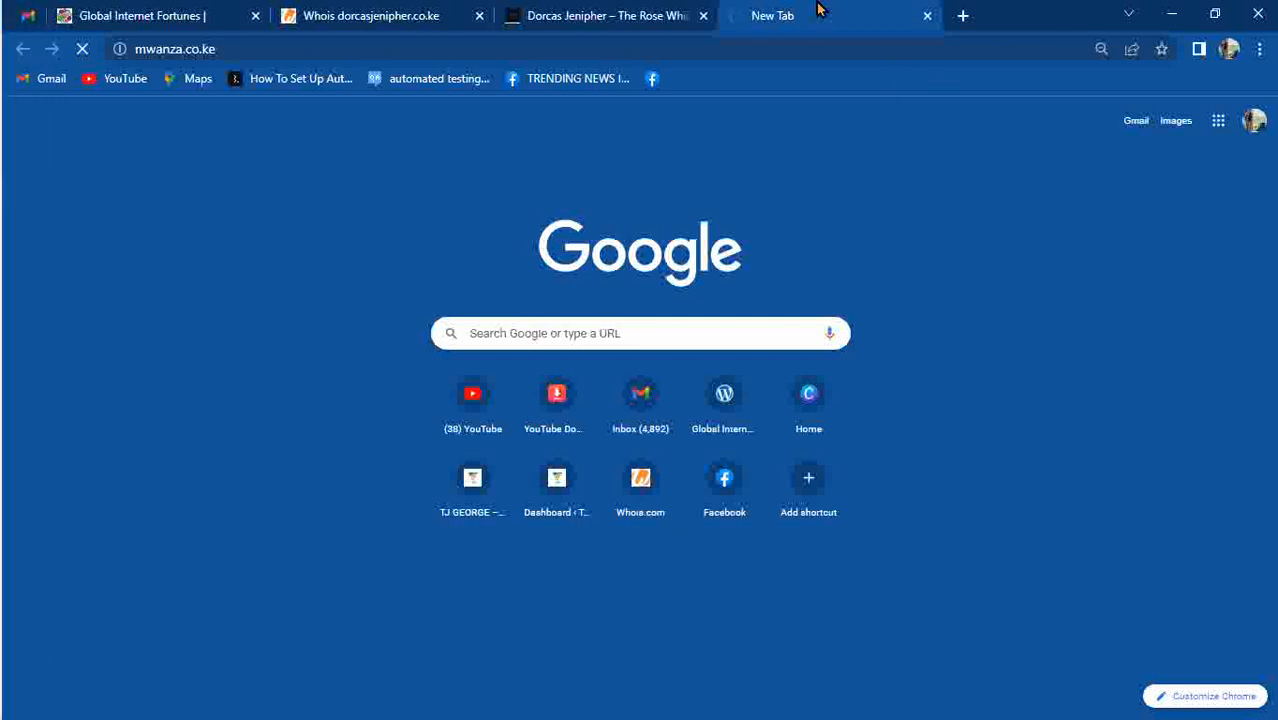
mouse_move(650, 20)
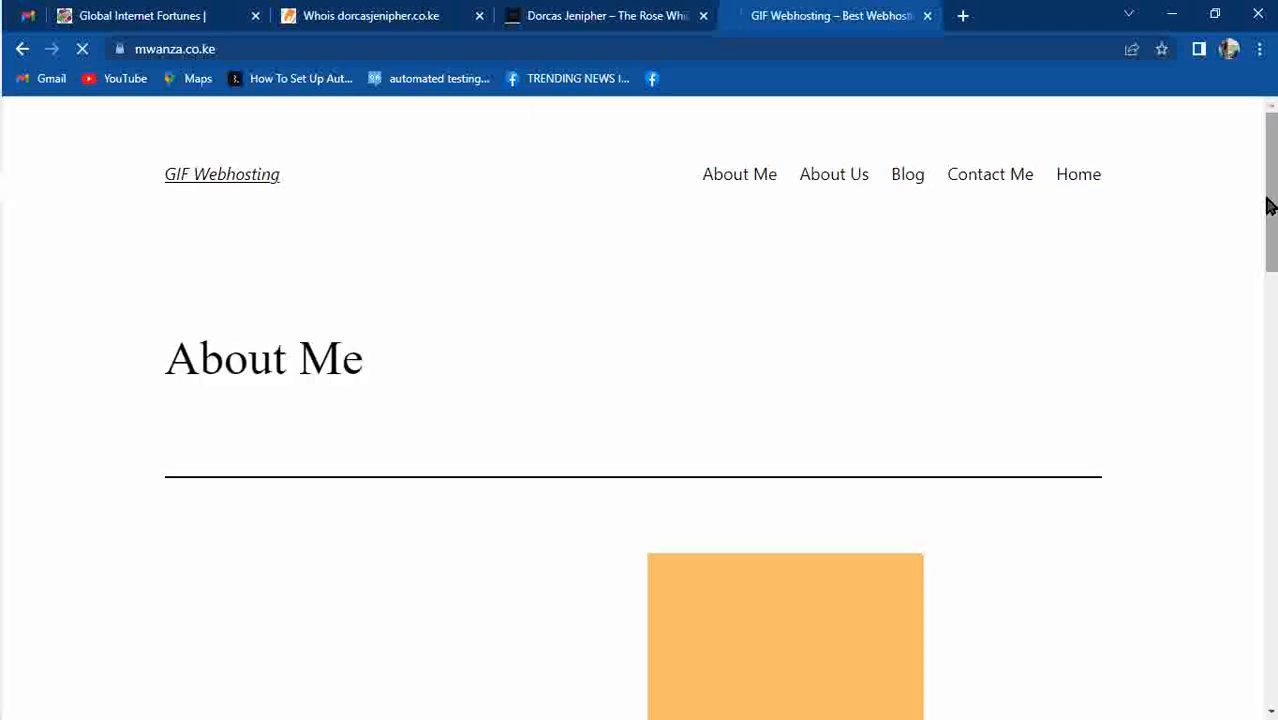
Scroll the About Me page down to MY STORY, then select the mwanza.co.ke address.
mouse_move(1268, 205)
left_mouse_down()
mouse_move(1261, 553)
mouse_move(1275, 185)
left_mouse_up()
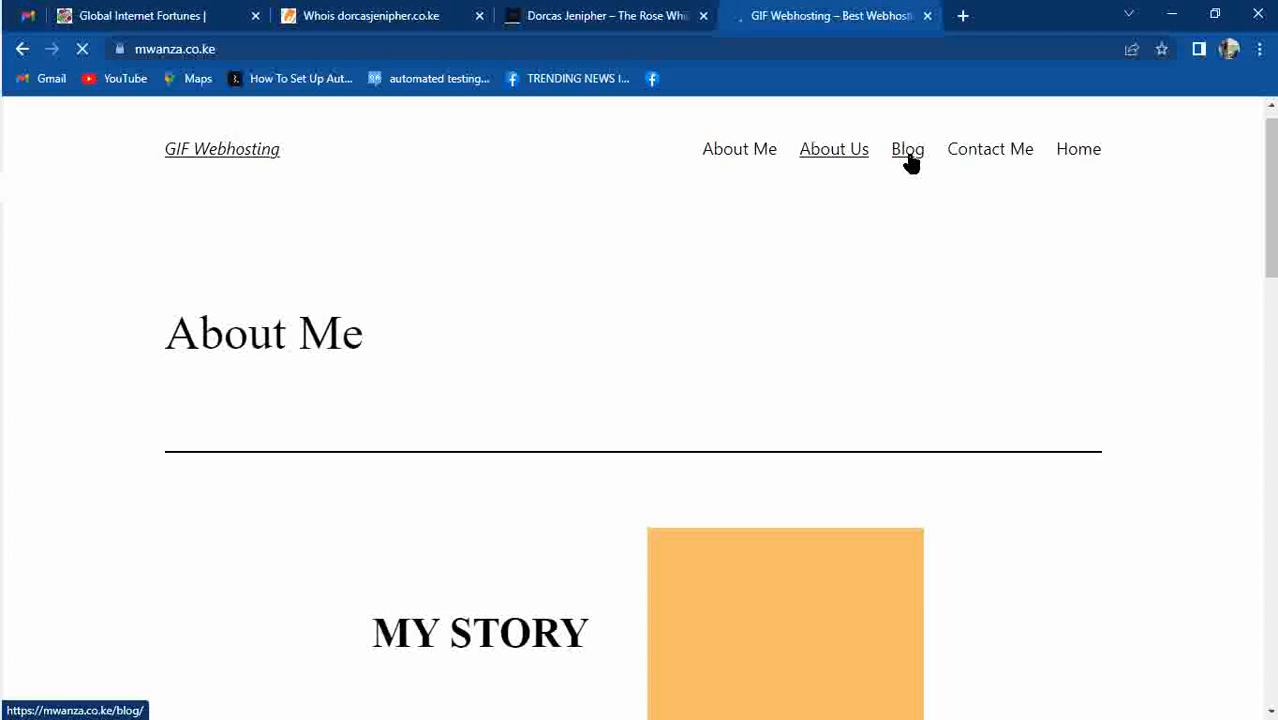
left_click(522, 18)
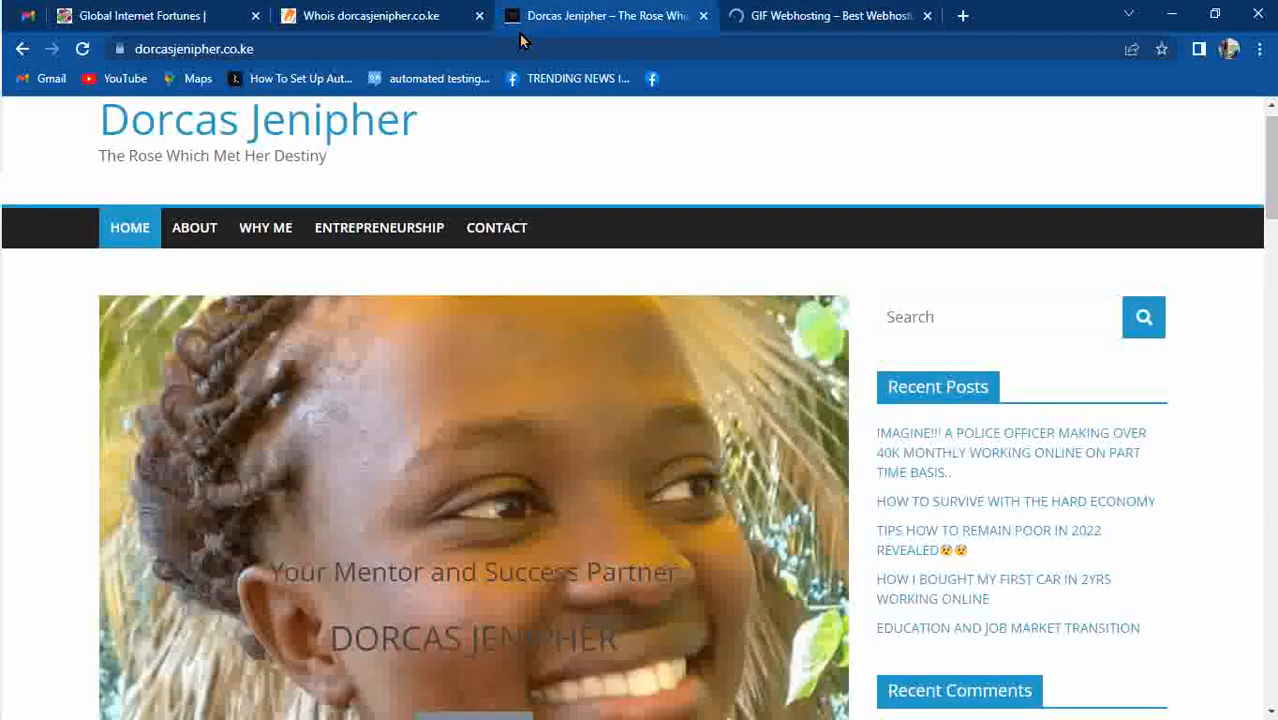
left_click(779, 20)
left_click(645, 42)
key("ctrl+c")
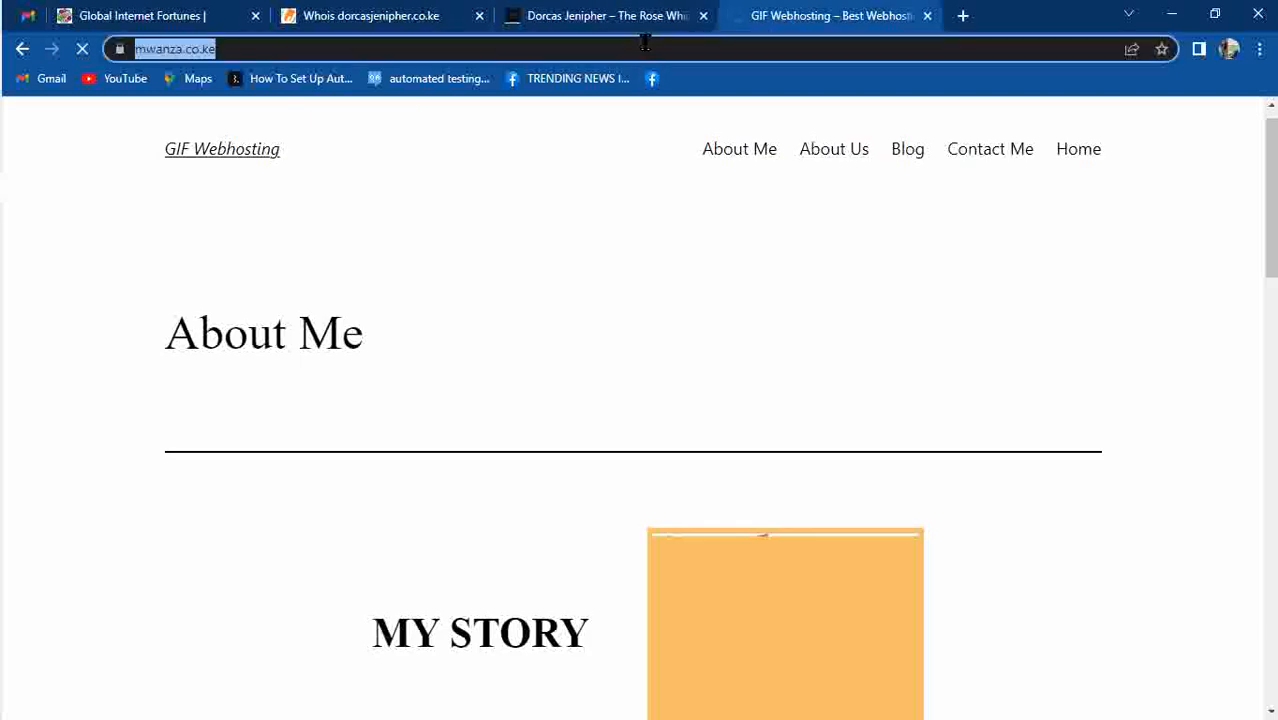
Run a Whois.com lookup for mwanza.co.ke, then return to the personal blog tab.
left_click(432, 20)
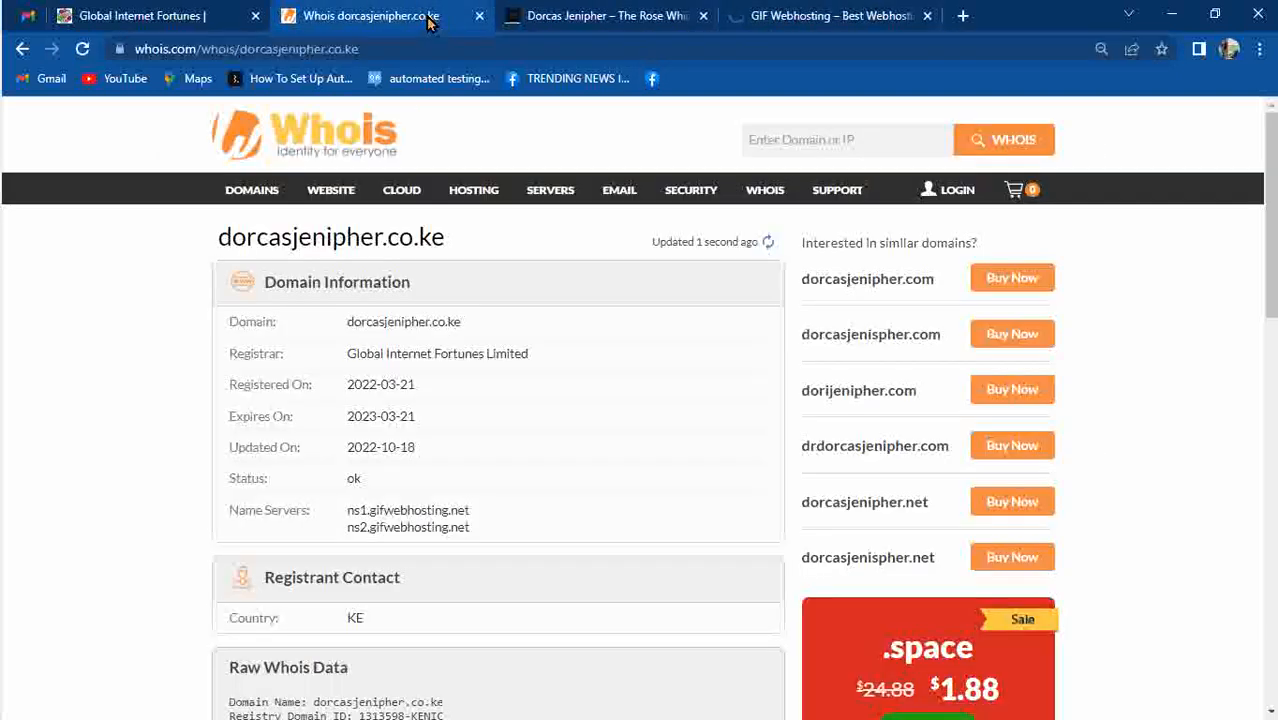
left_click(267, 133)
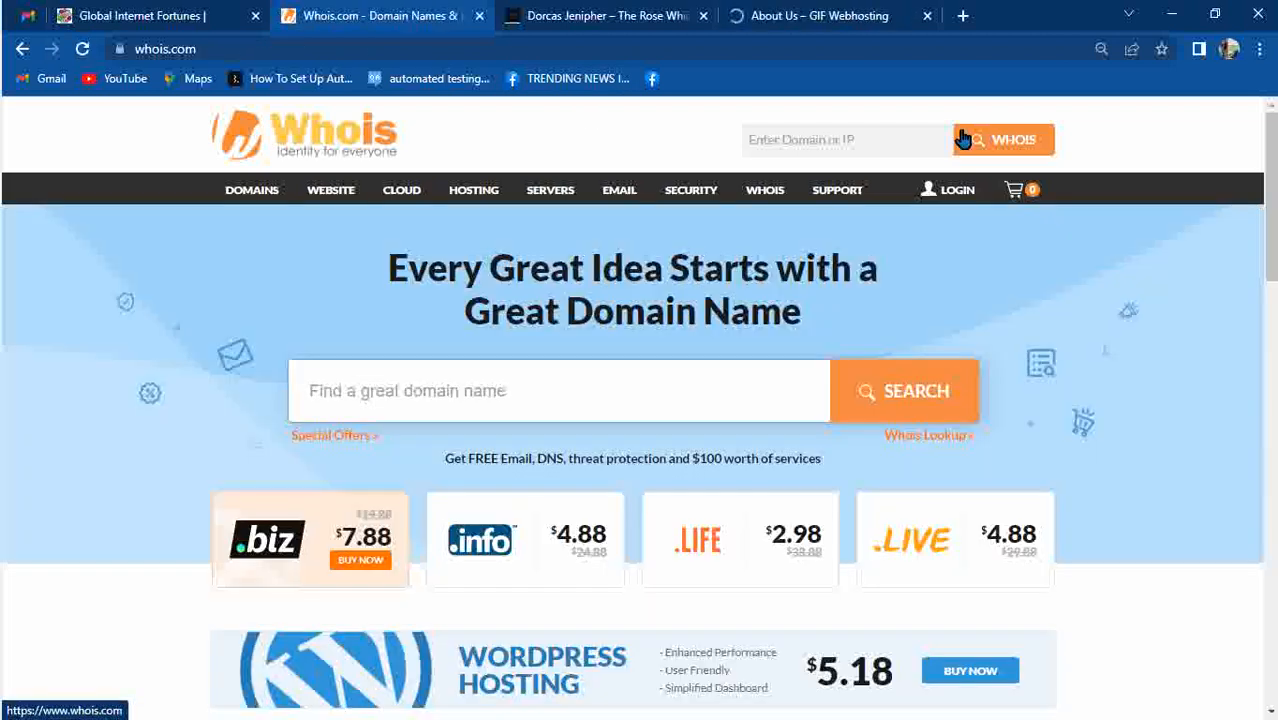
left_click(915, 133)
key("ctrl+v")
key("Return")
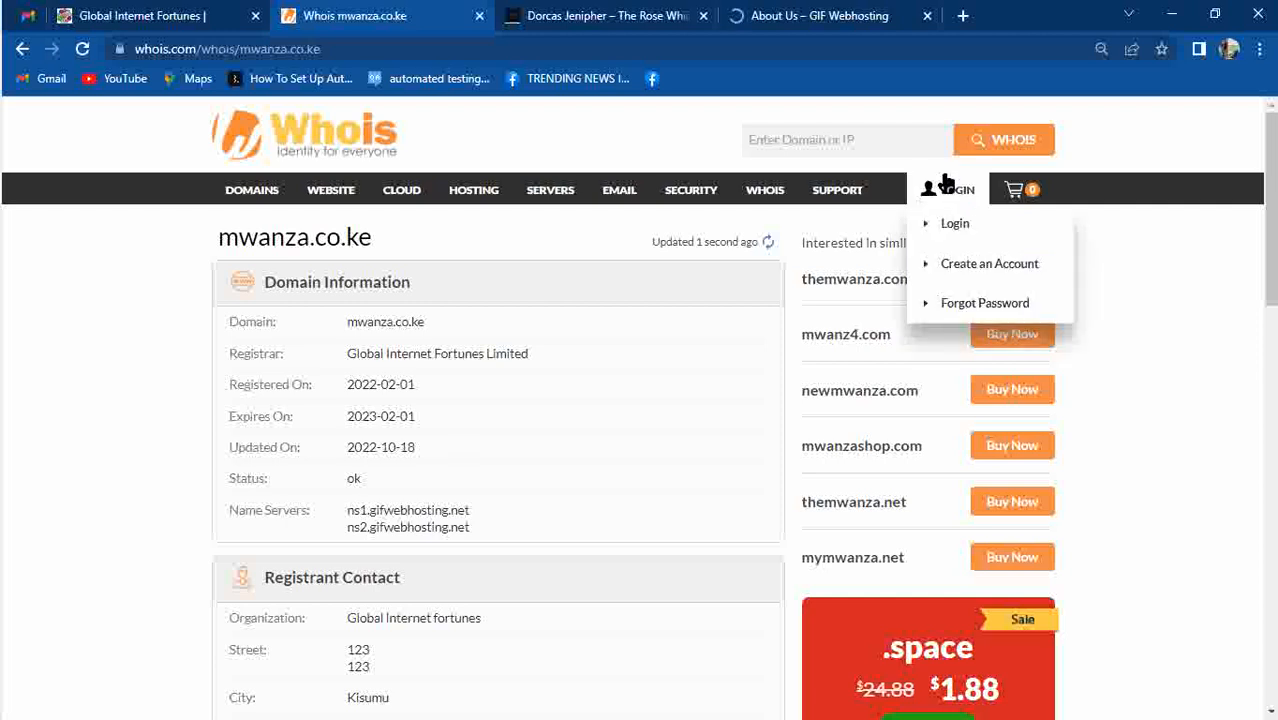
left_click(600, 14)
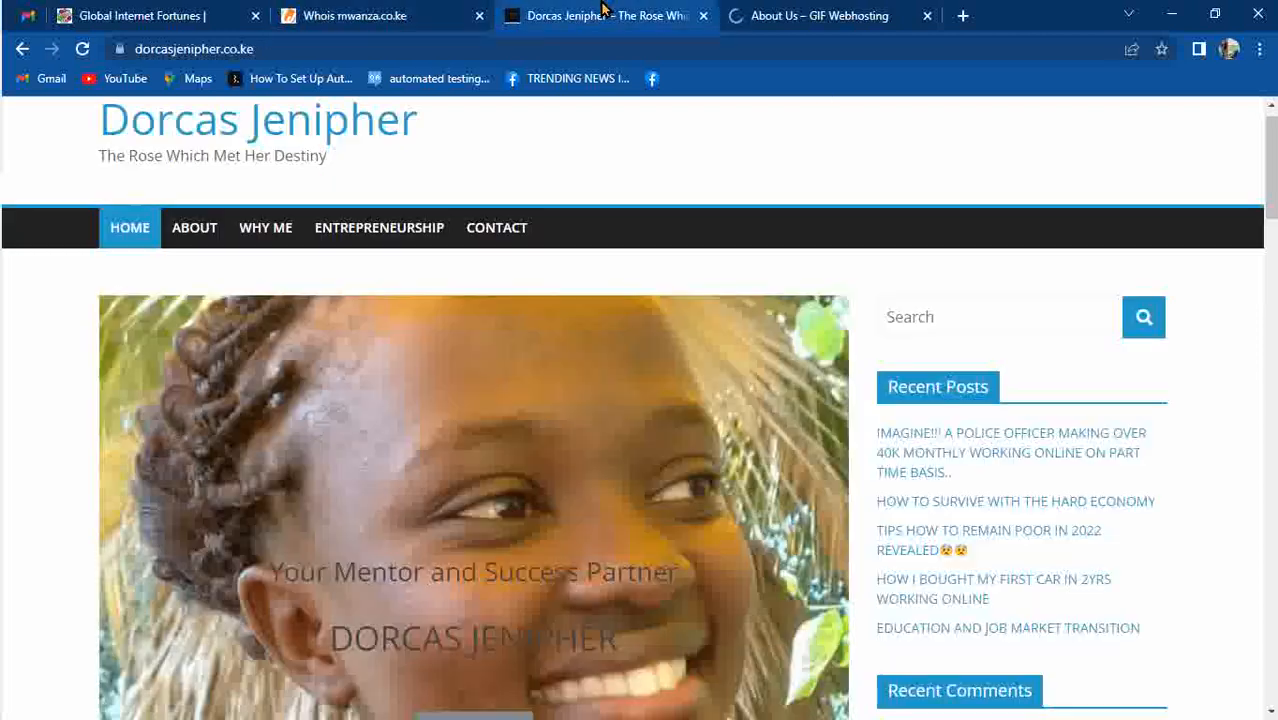
Open the blog's WordPress login page by appending /login to its URL.
left_click(572, 48)
left_click(570, 48)
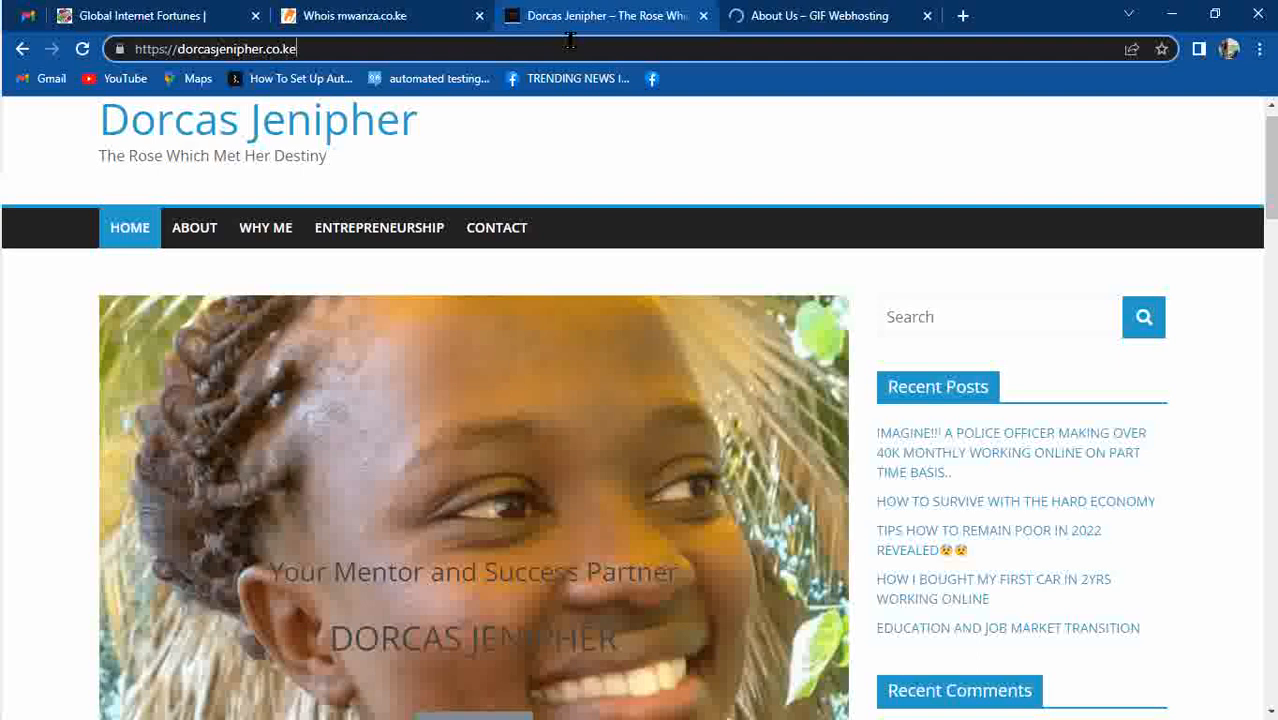
type("/")
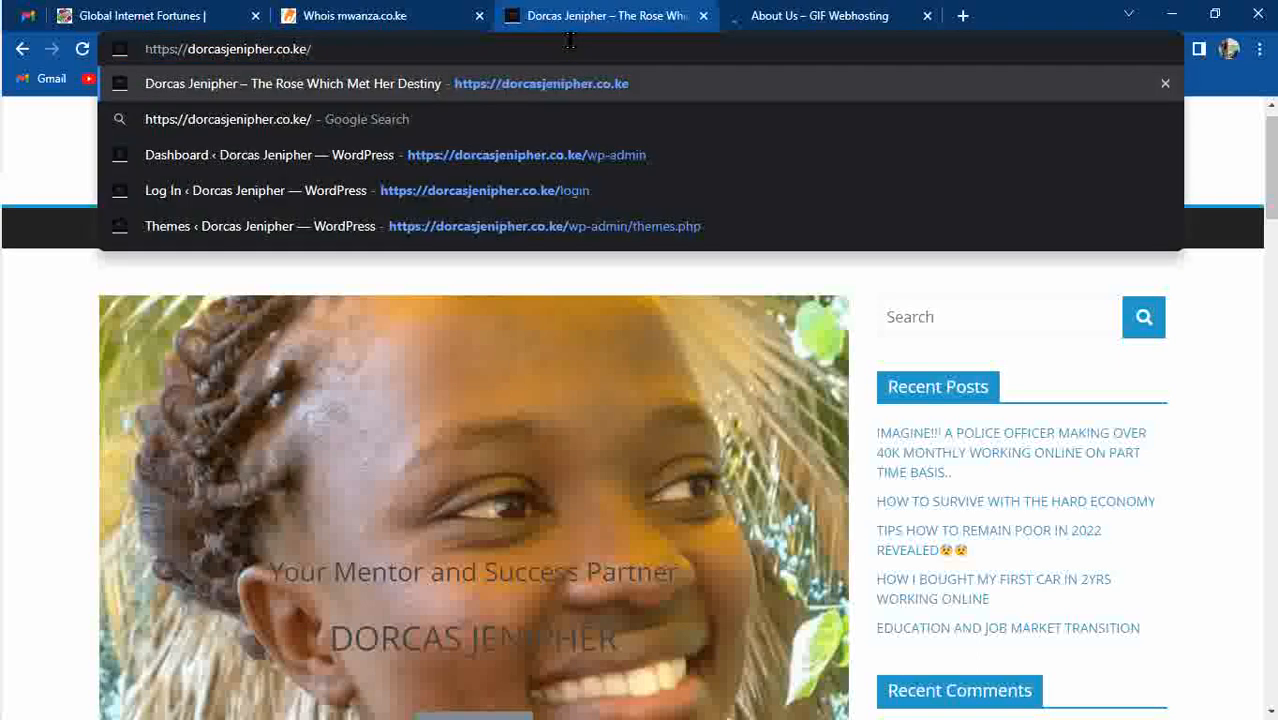
type("login")
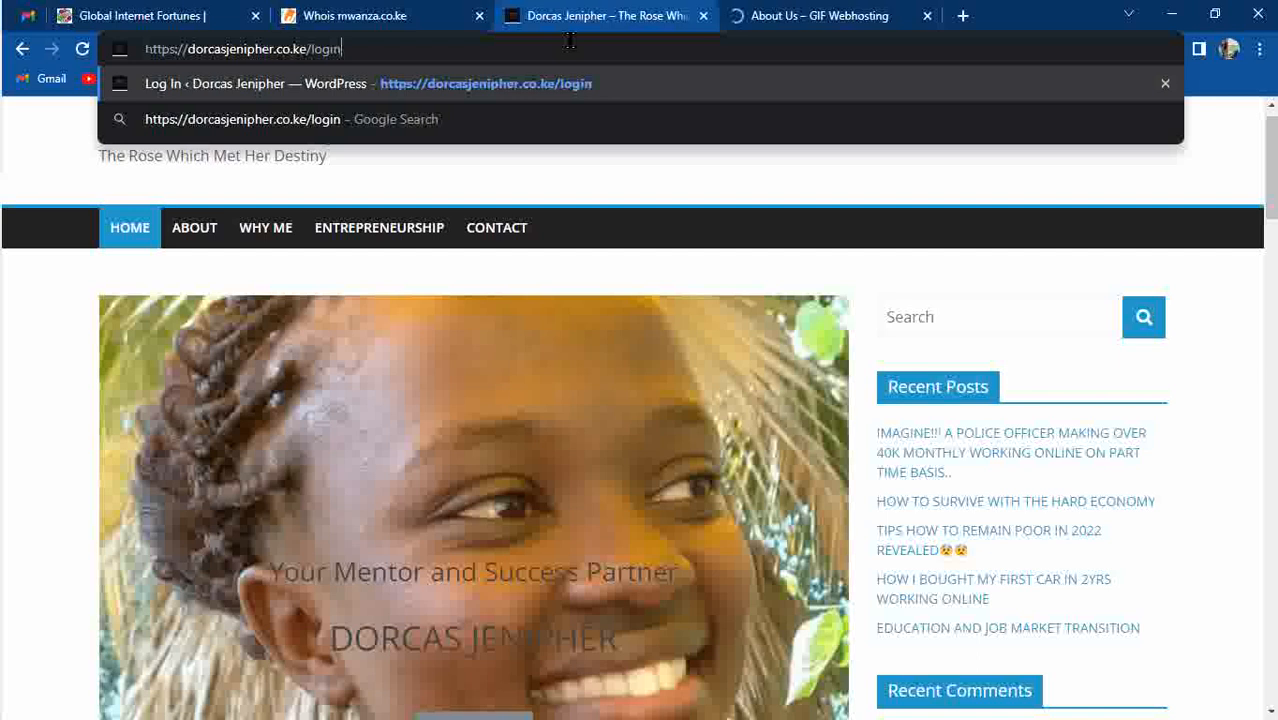
key("Return")
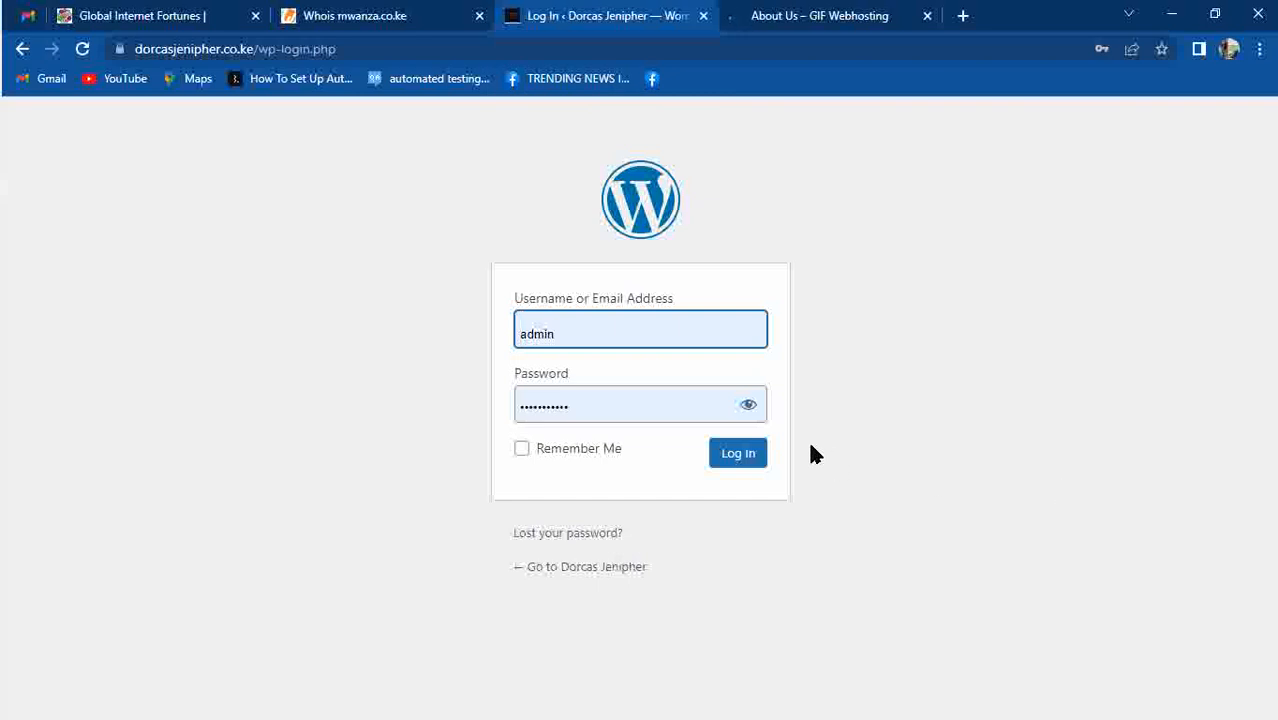
Log in to the WordPress dashboard and load the live blog in the About Us tab.
left_click(733, 455)
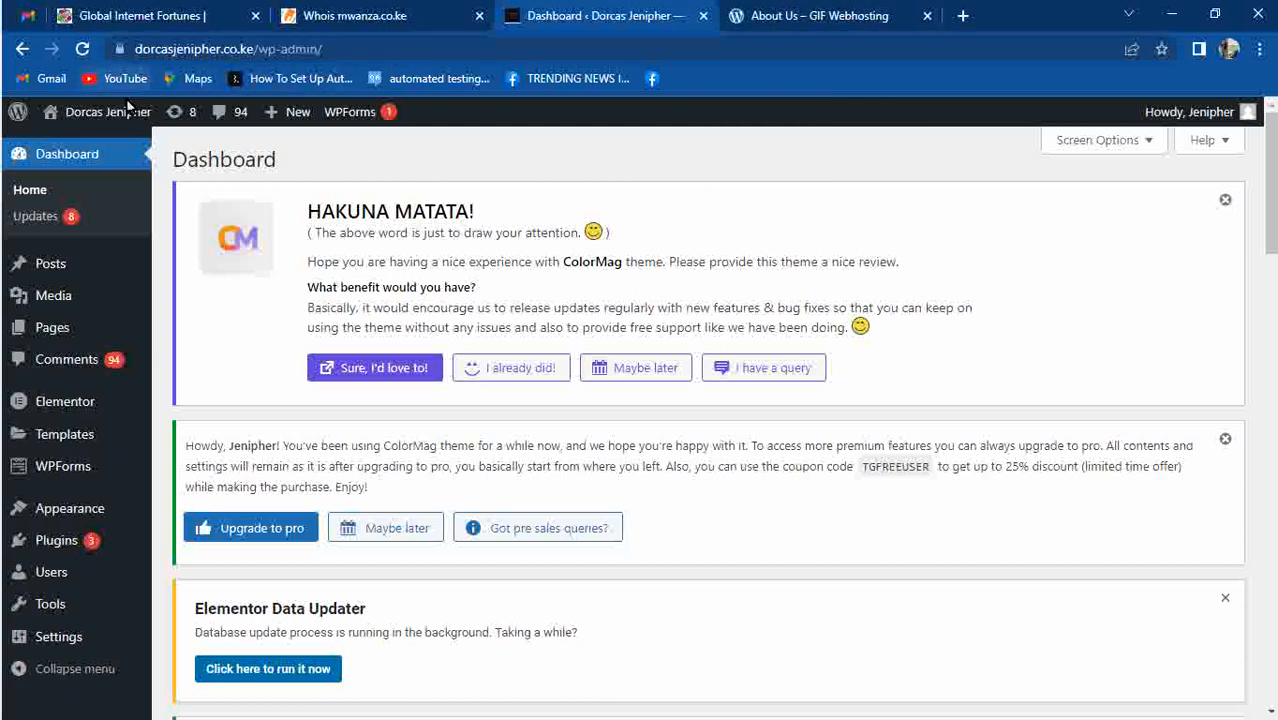
mouse_move(108, 119)
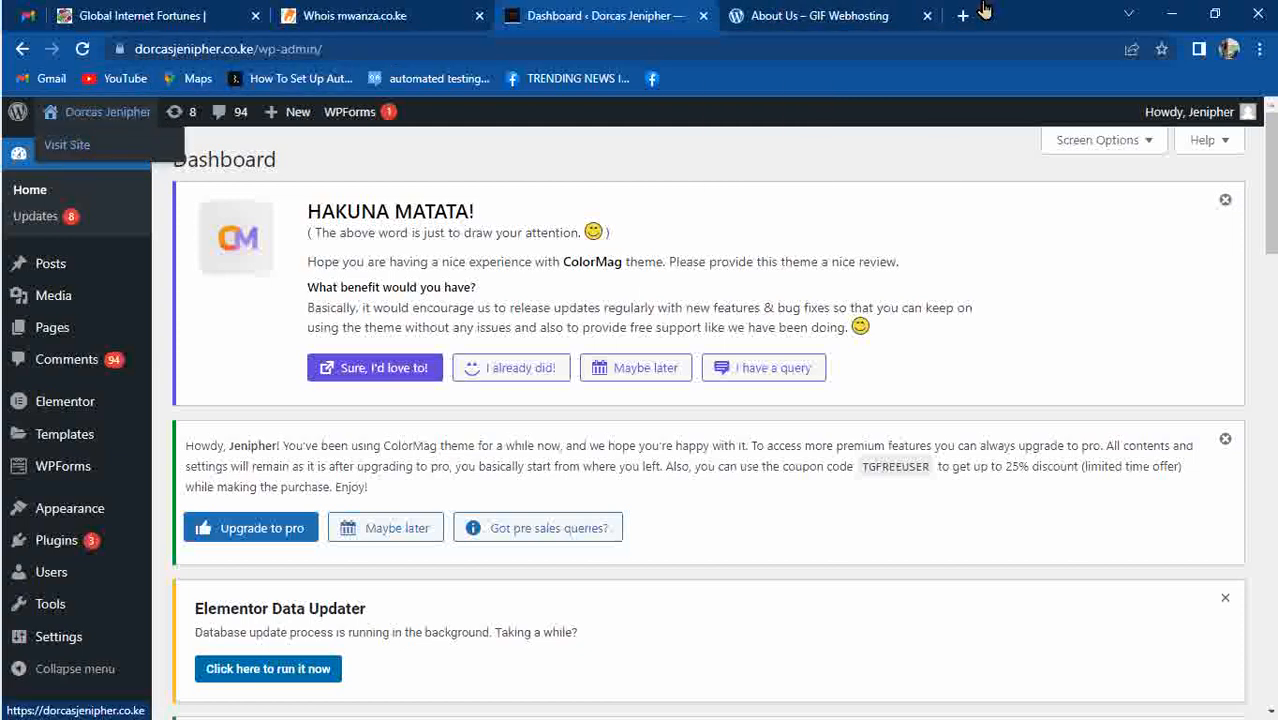
left_click(790, 12)
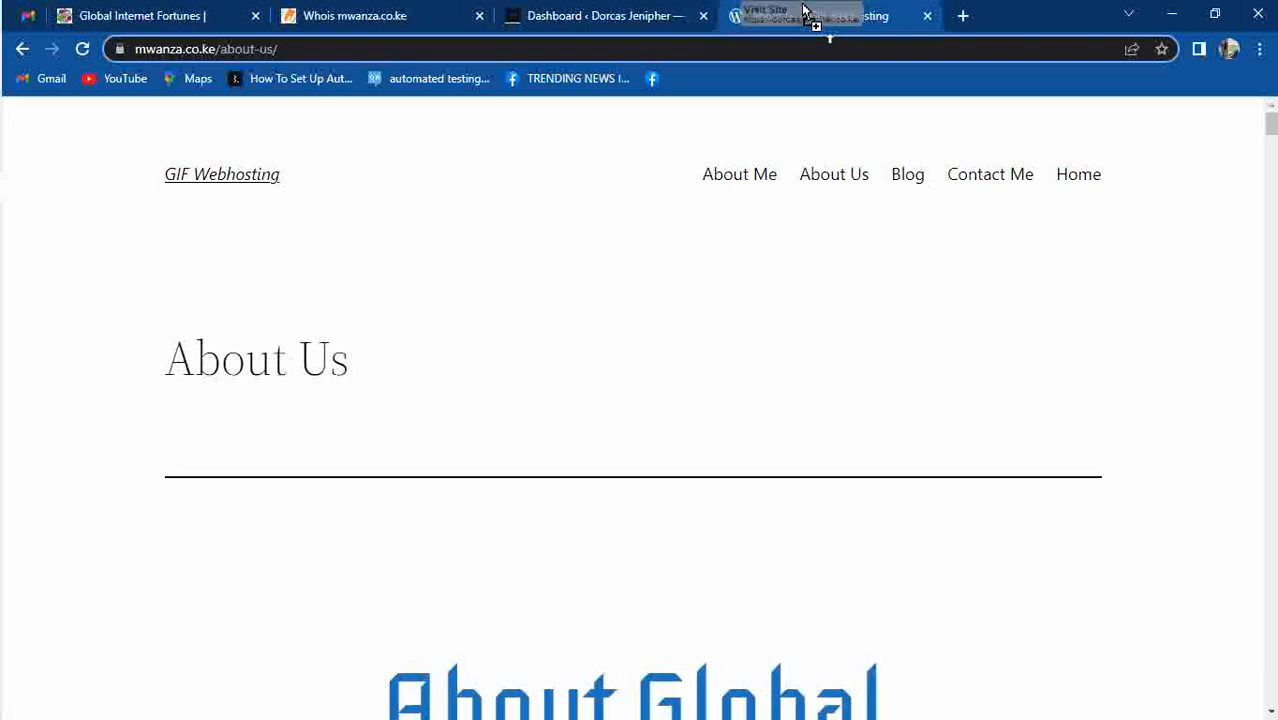
left_click_drag(802, 12, 805, 11)
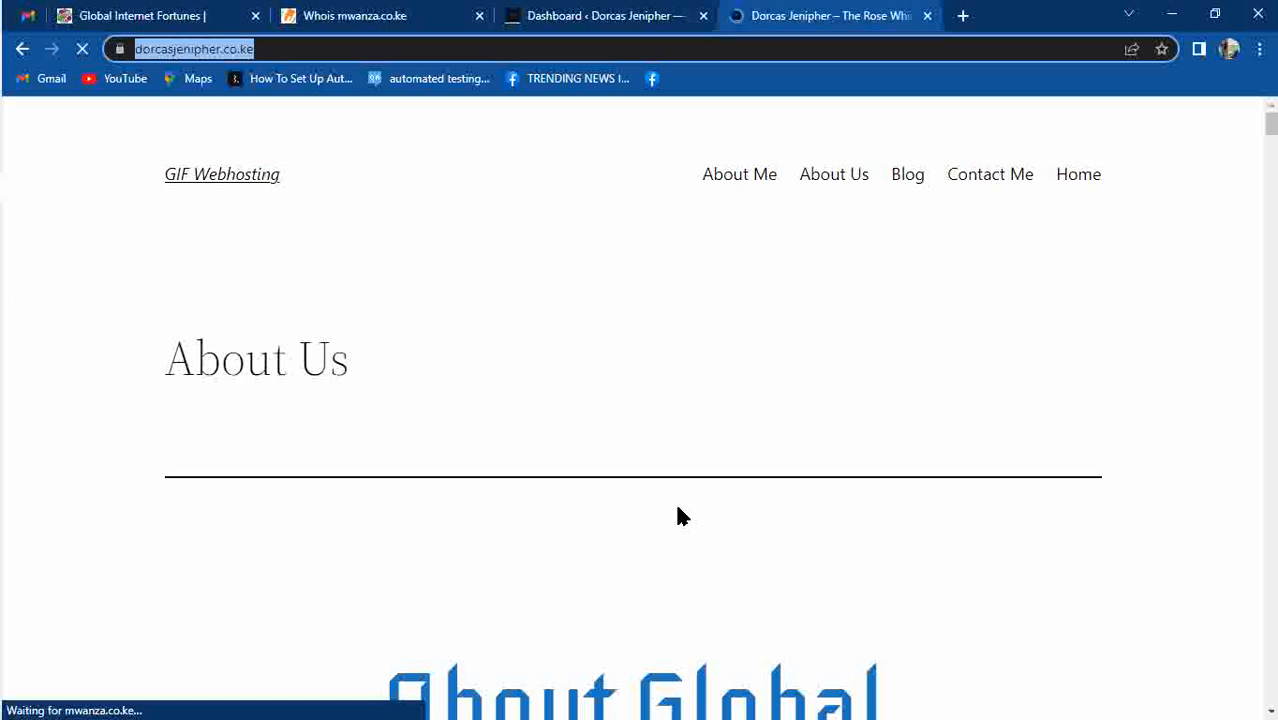
left_click(627, 10)
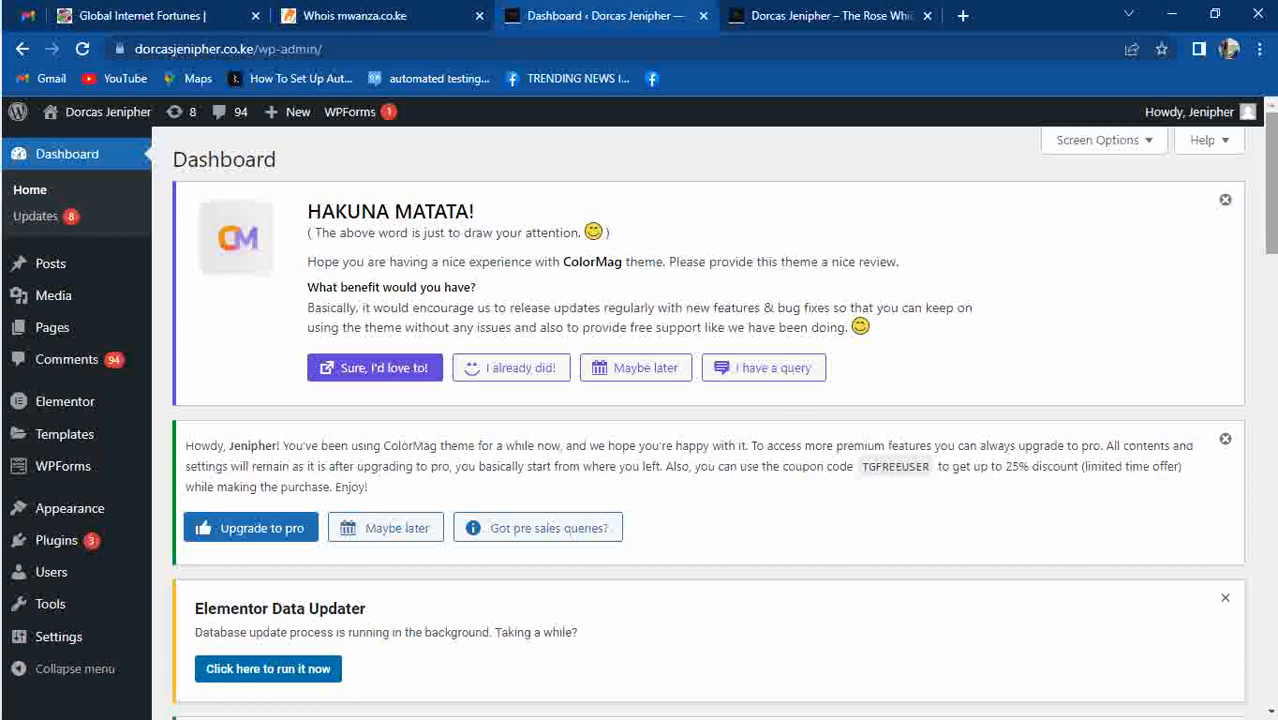
Open the account's Profile page from the admin bar.
mouse_move(1272, 198)
left_mouse_down()
mouse_move(1274, 308)
mouse_move(1272, 195)
left_mouse_up()
mouse_move(1222, 118)
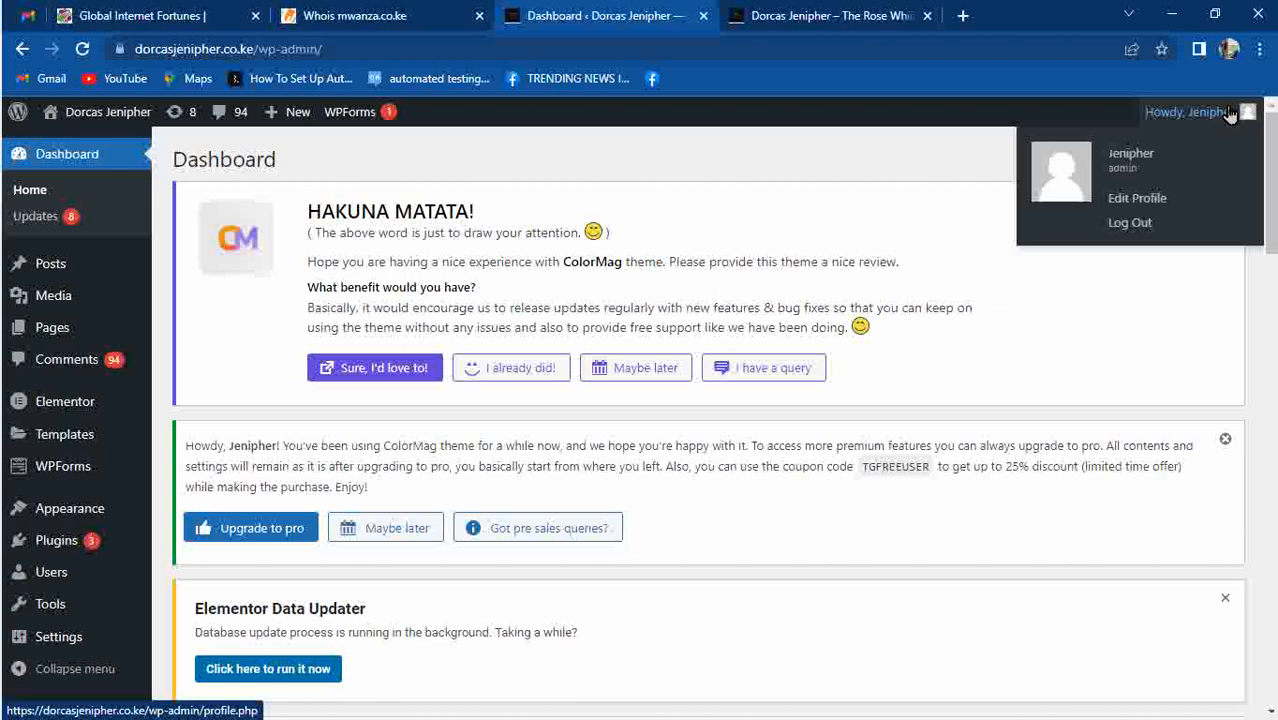
left_click(1111, 198)
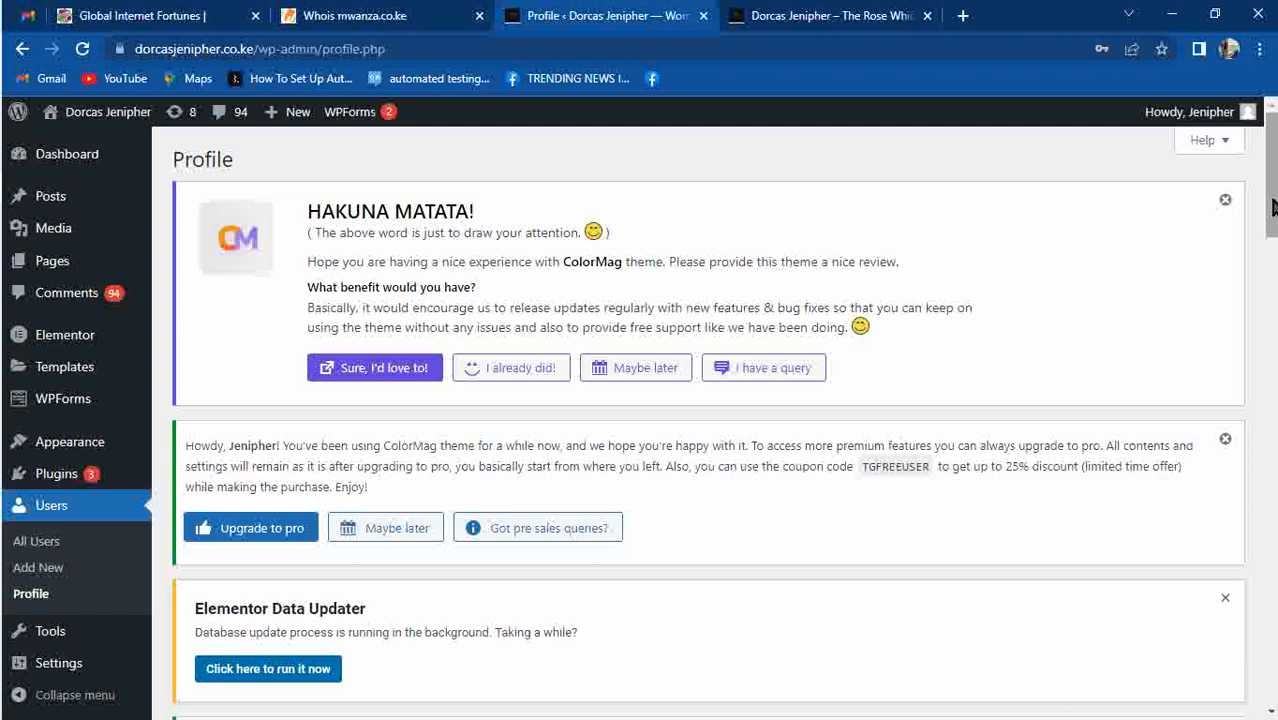
Generate a Strong suggested password under Account Management with Set New Password, leaving it unsaved.
left_click_drag(1272, 210, 1270, 529)
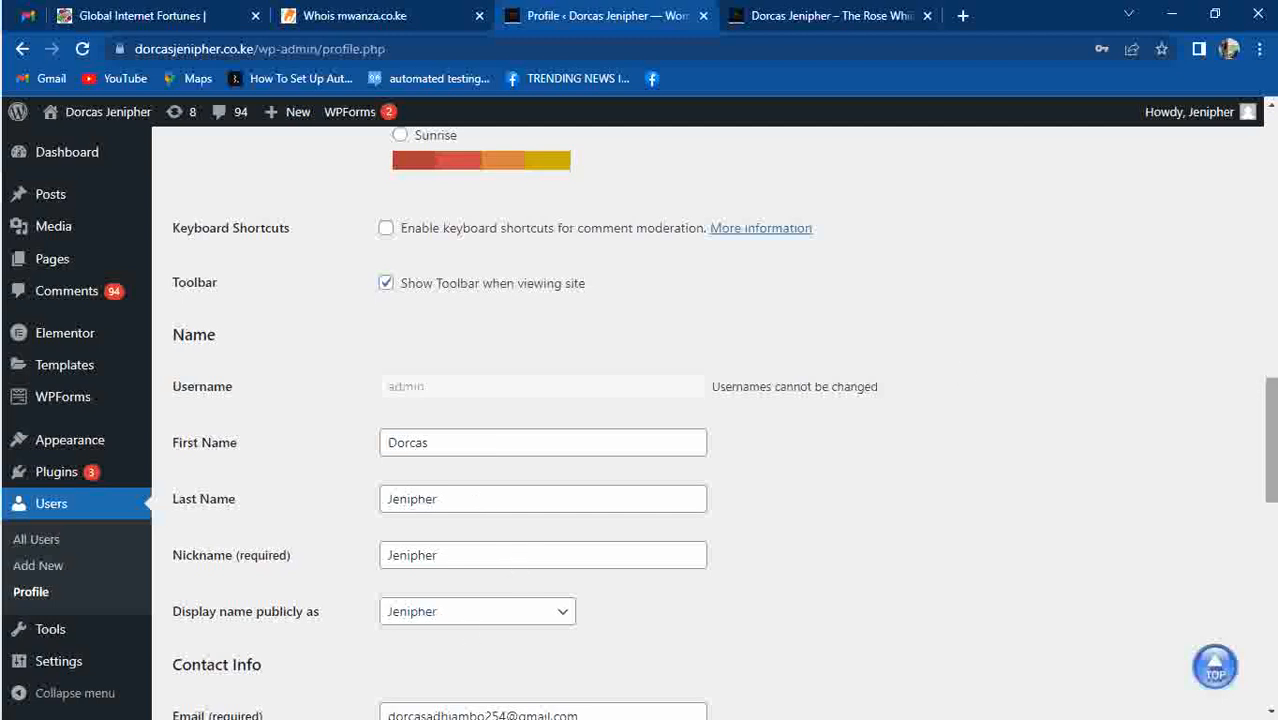
mouse_move(1271, 430)
left_mouse_down()
mouse_move(1271, 572)
mouse_move(1271, 427)
left_mouse_up()
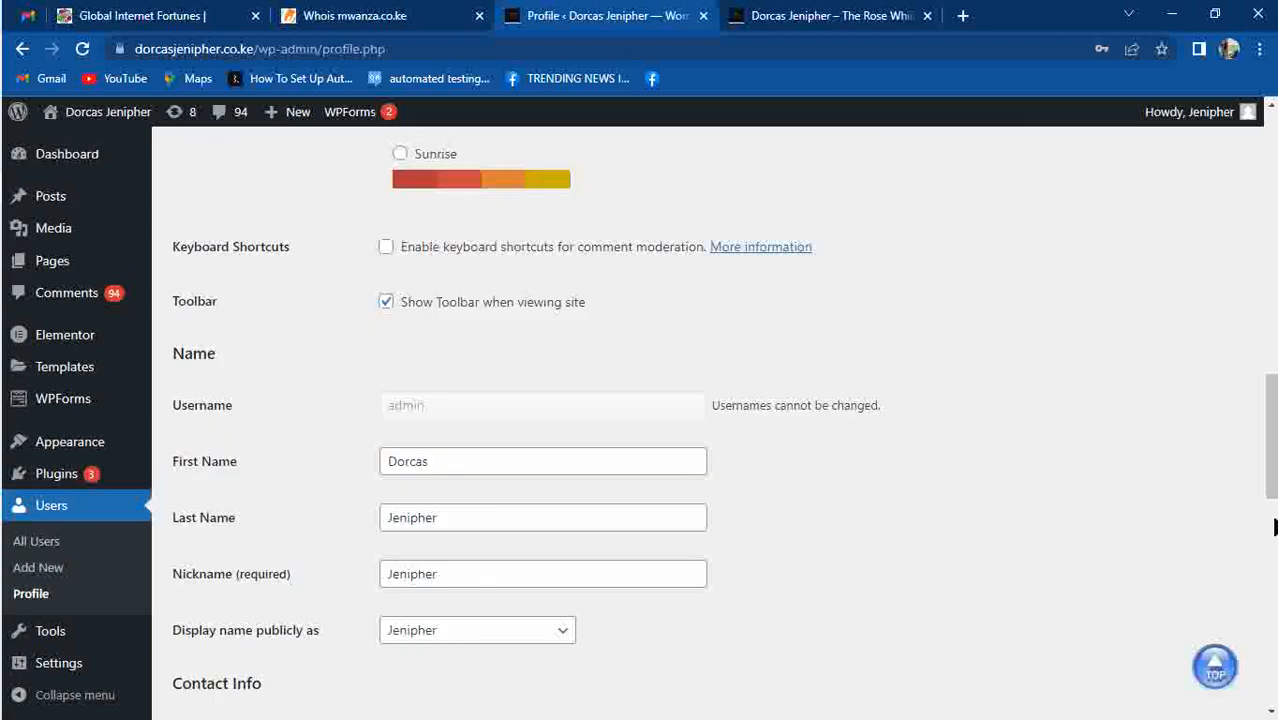
left_click_drag(1273, 435, 1274, 548)
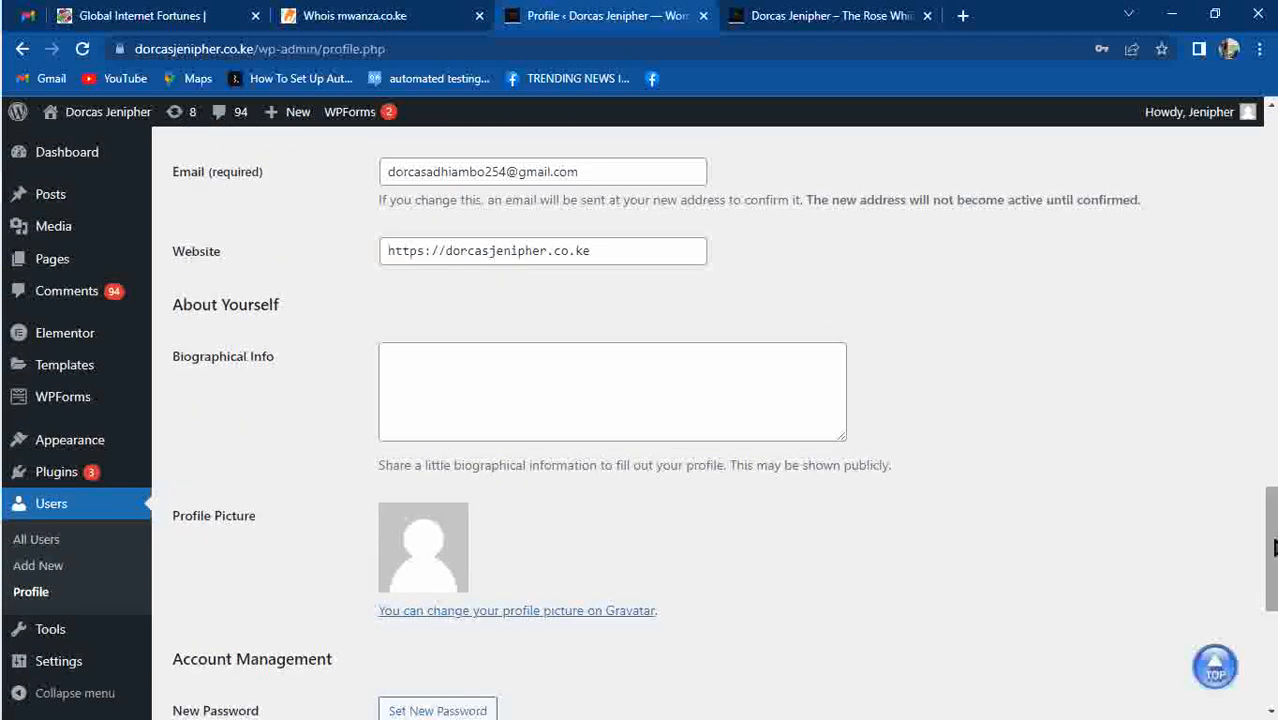
left_click_drag(1274, 548, 1272, 600)
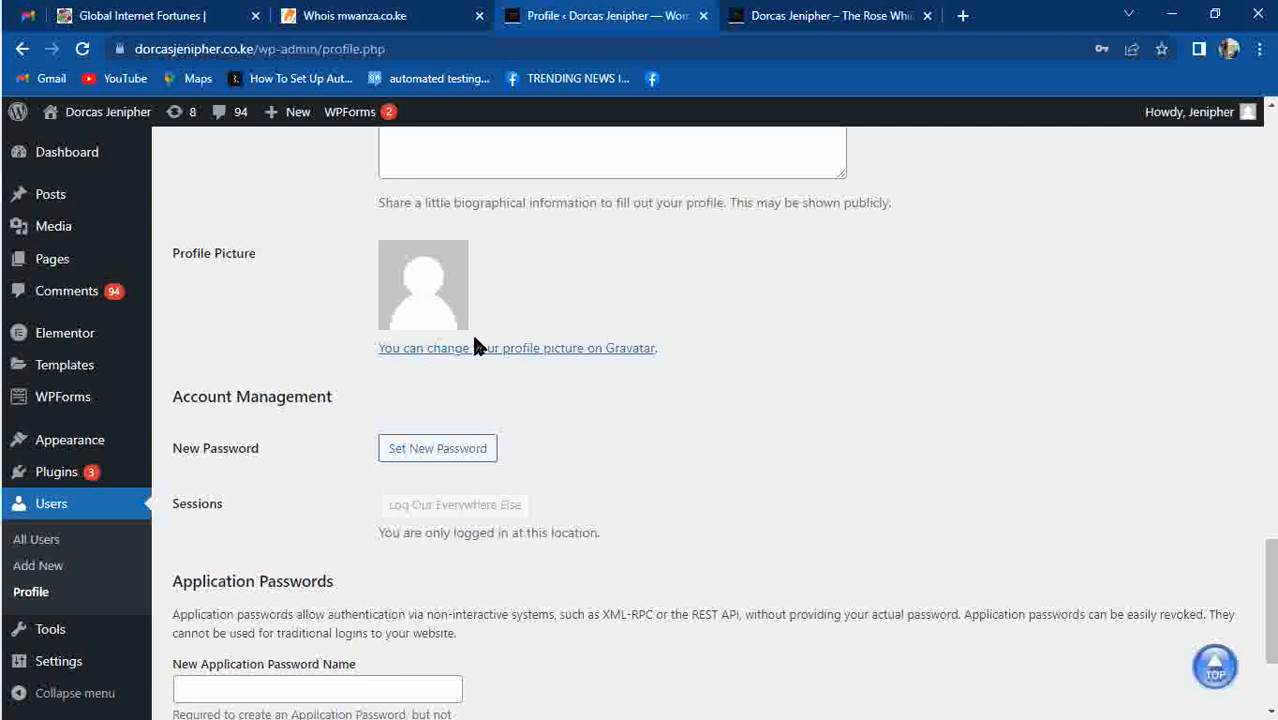
left_click(476, 446)
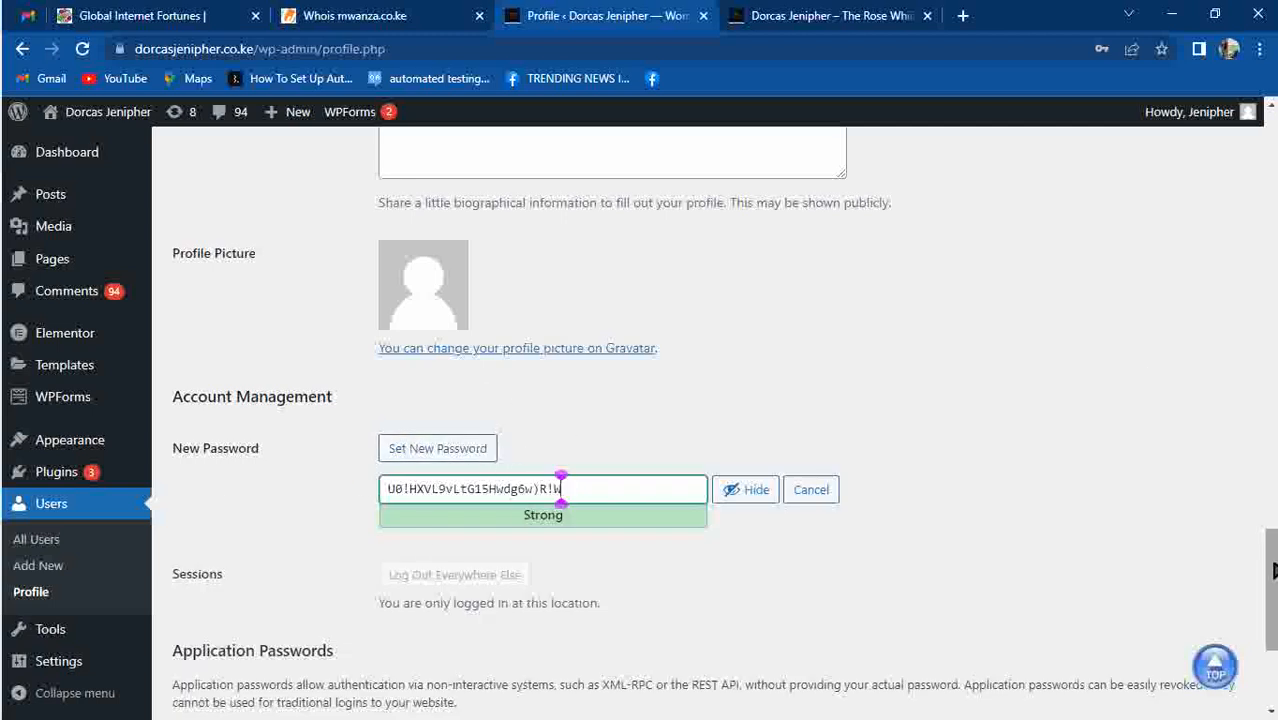
left_click_drag(1271, 570, 1274, 645)
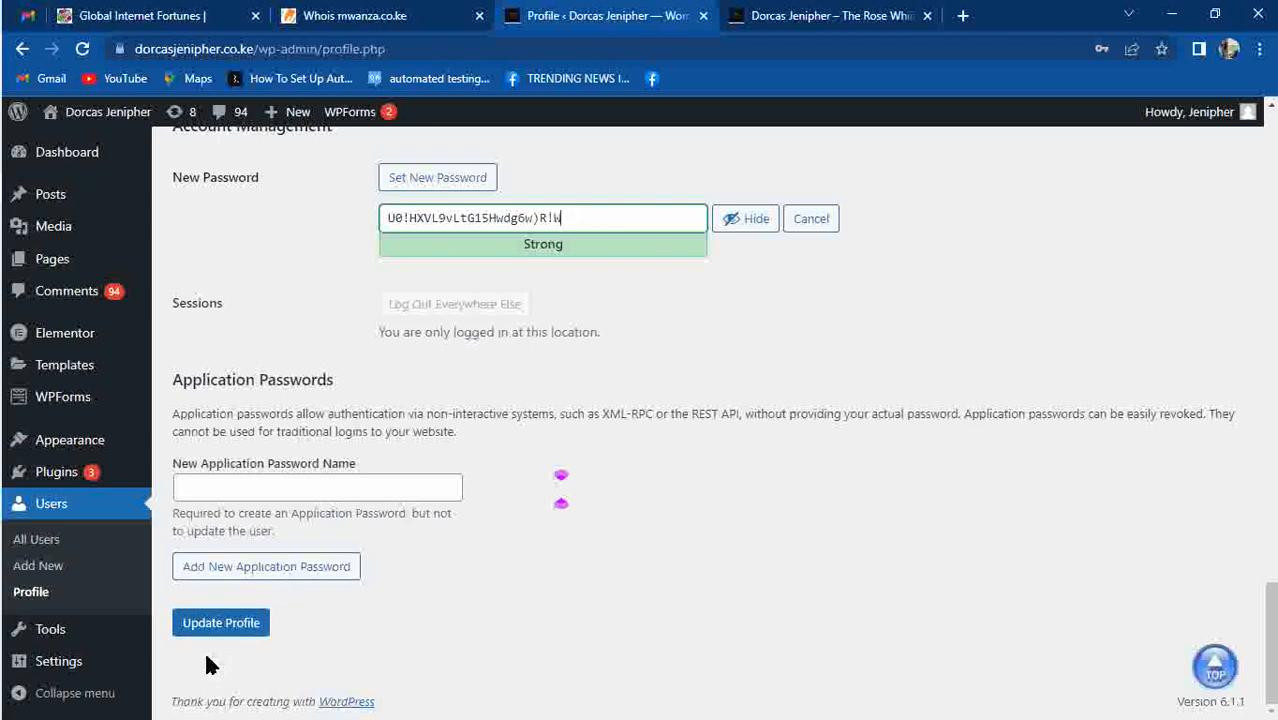
left_click_drag(1270, 660, 1274, 190)
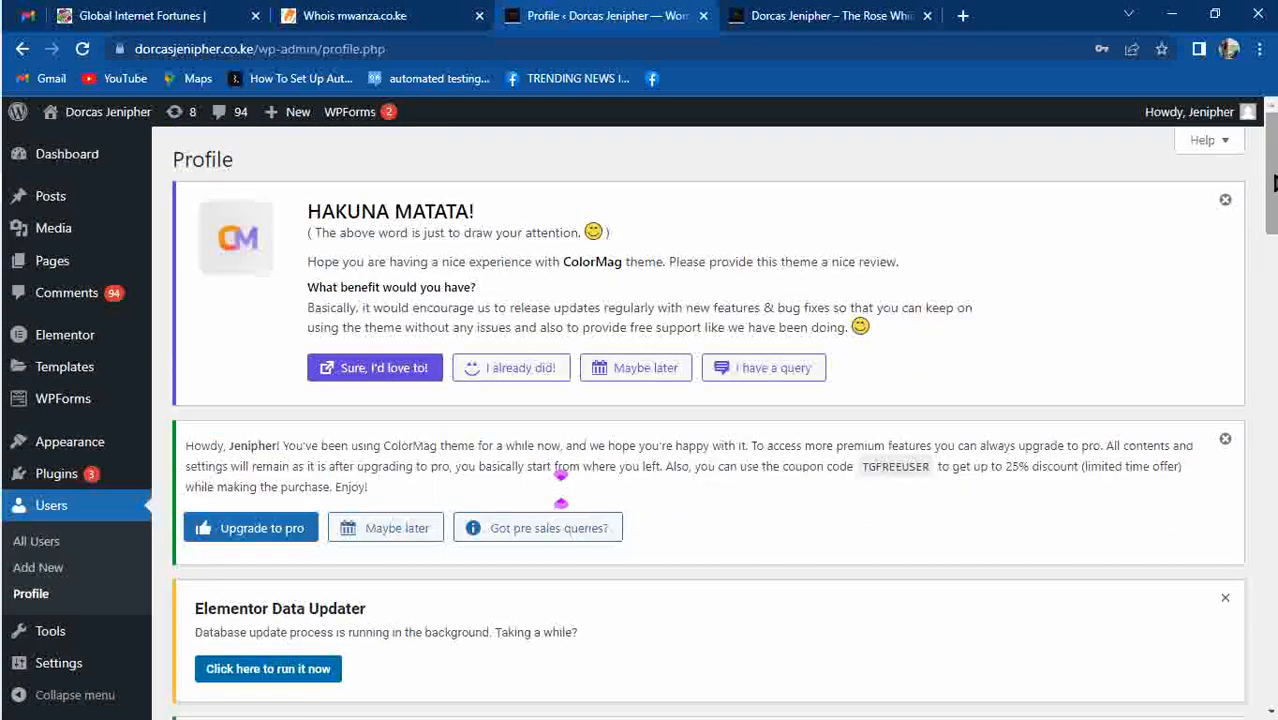
left_click(849, 16)
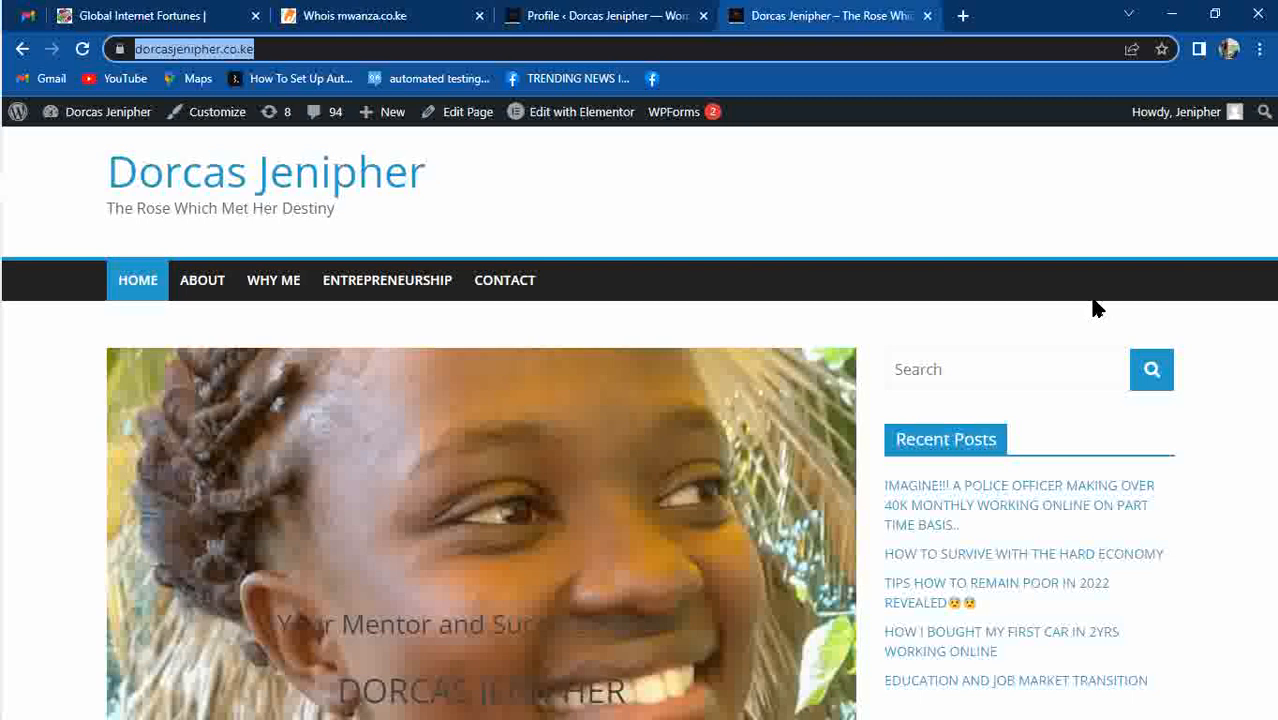
left_click(1063, 212)
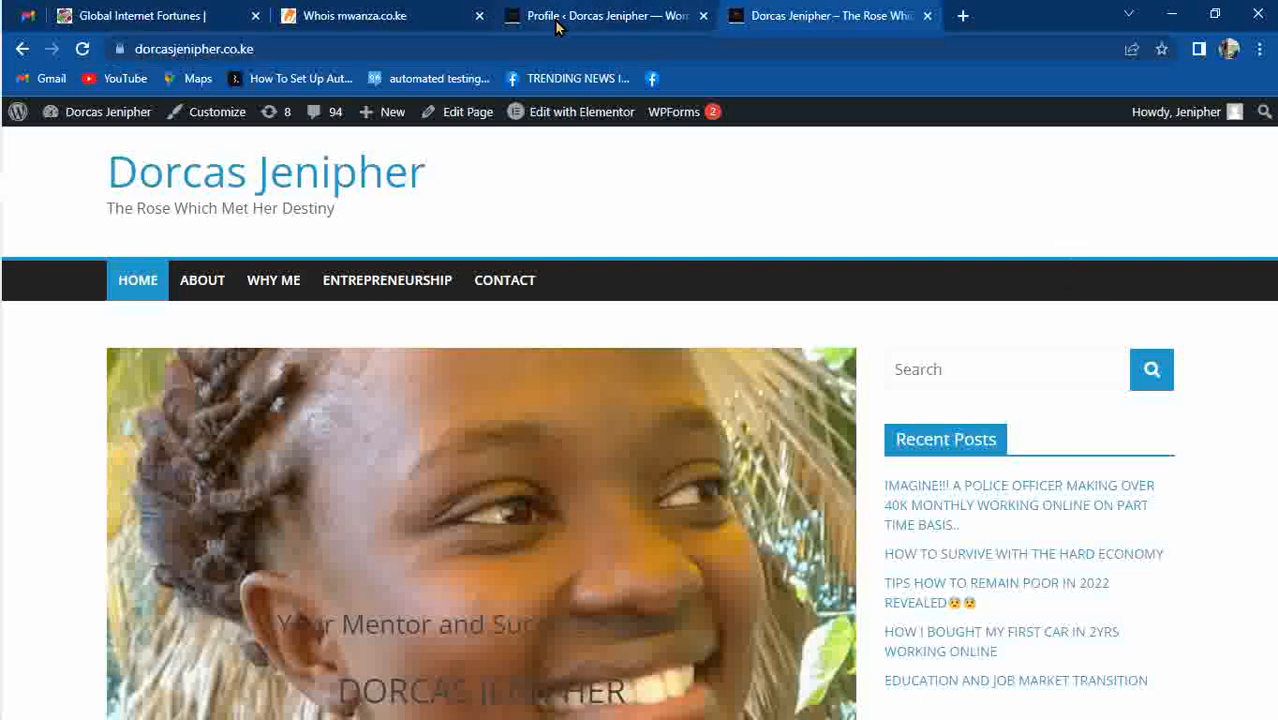
left_click(657, 13)
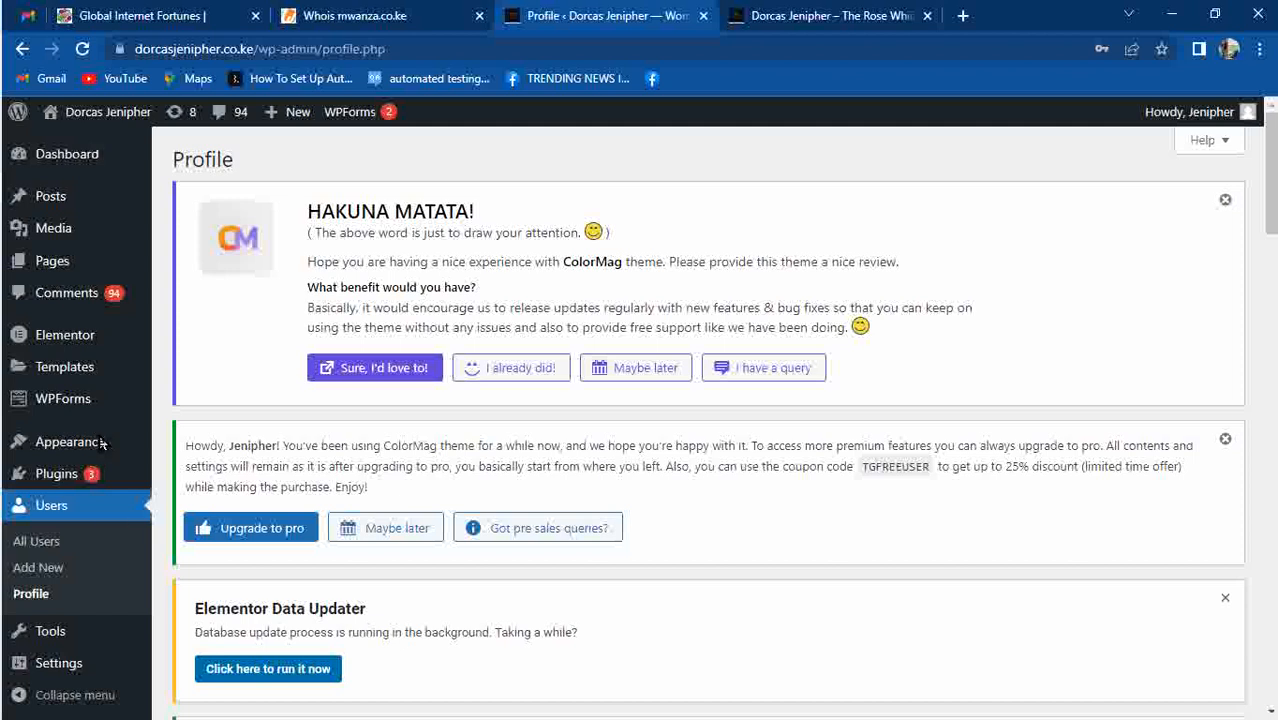
Go to Plugins > Add New, leaving the profile page without saving.
mouse_move(131, 371)
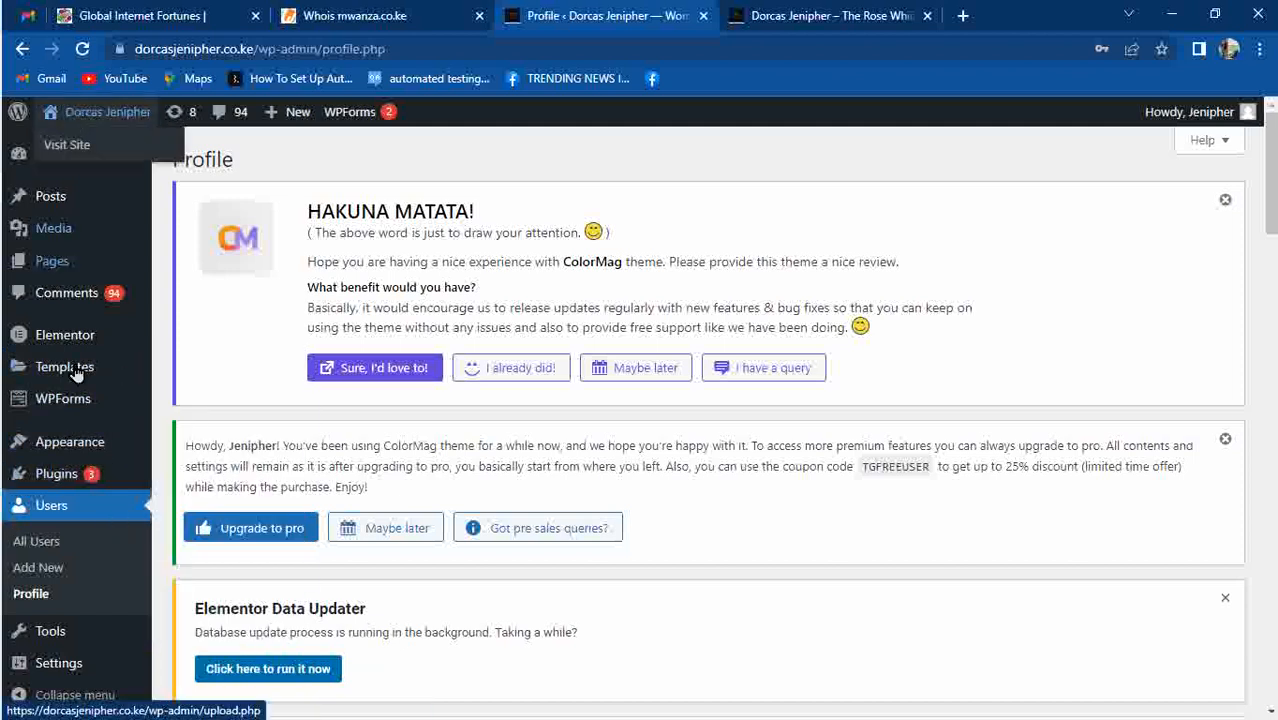
mouse_move(70, 474)
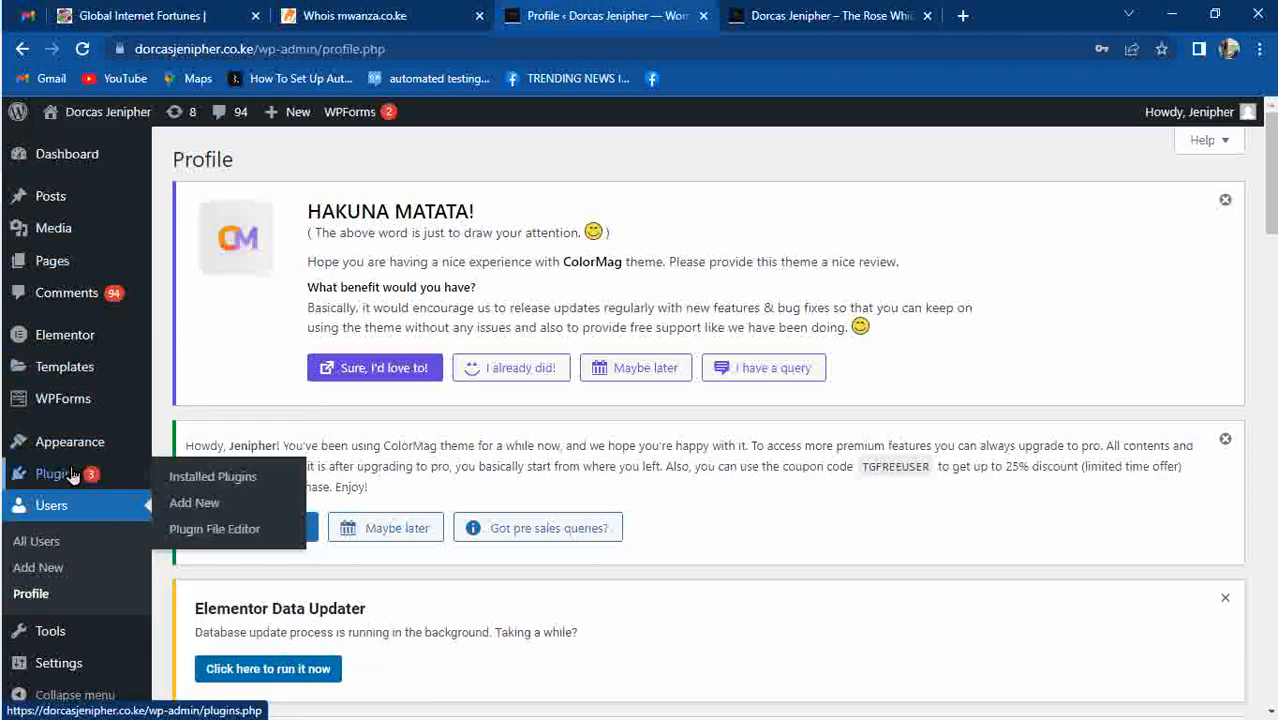
left_click(185, 506)
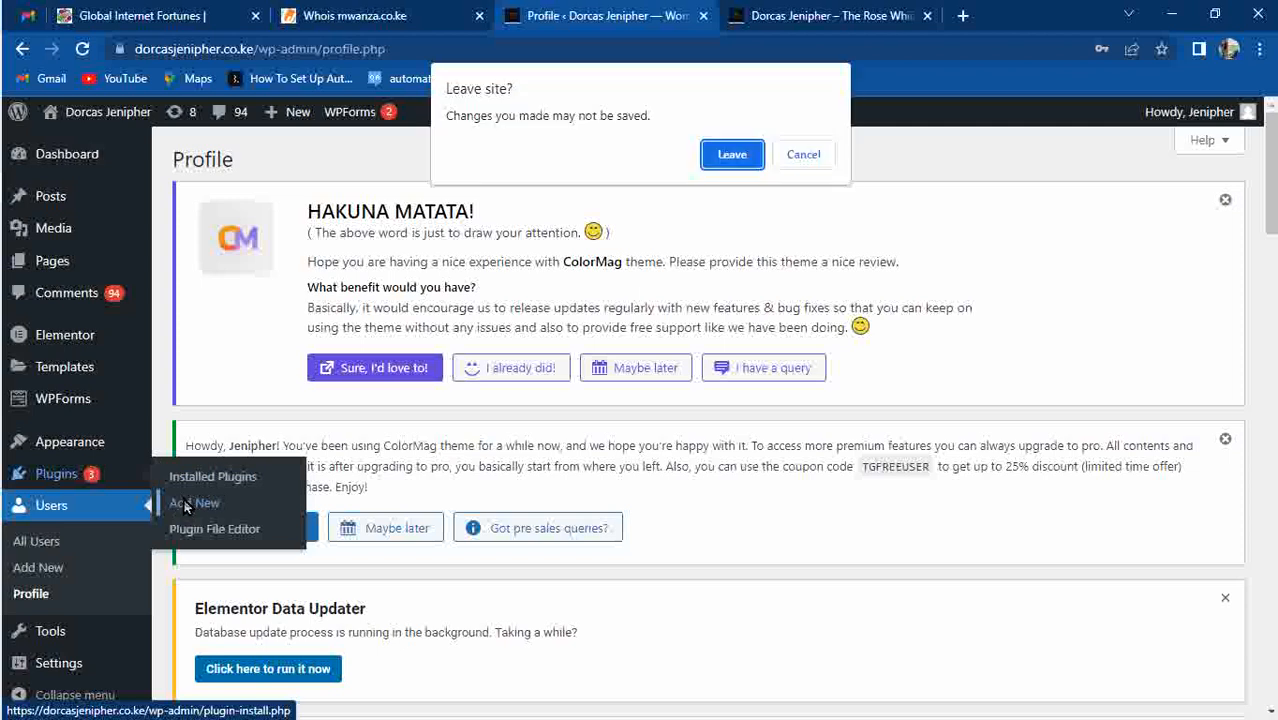
left_click(727, 153)
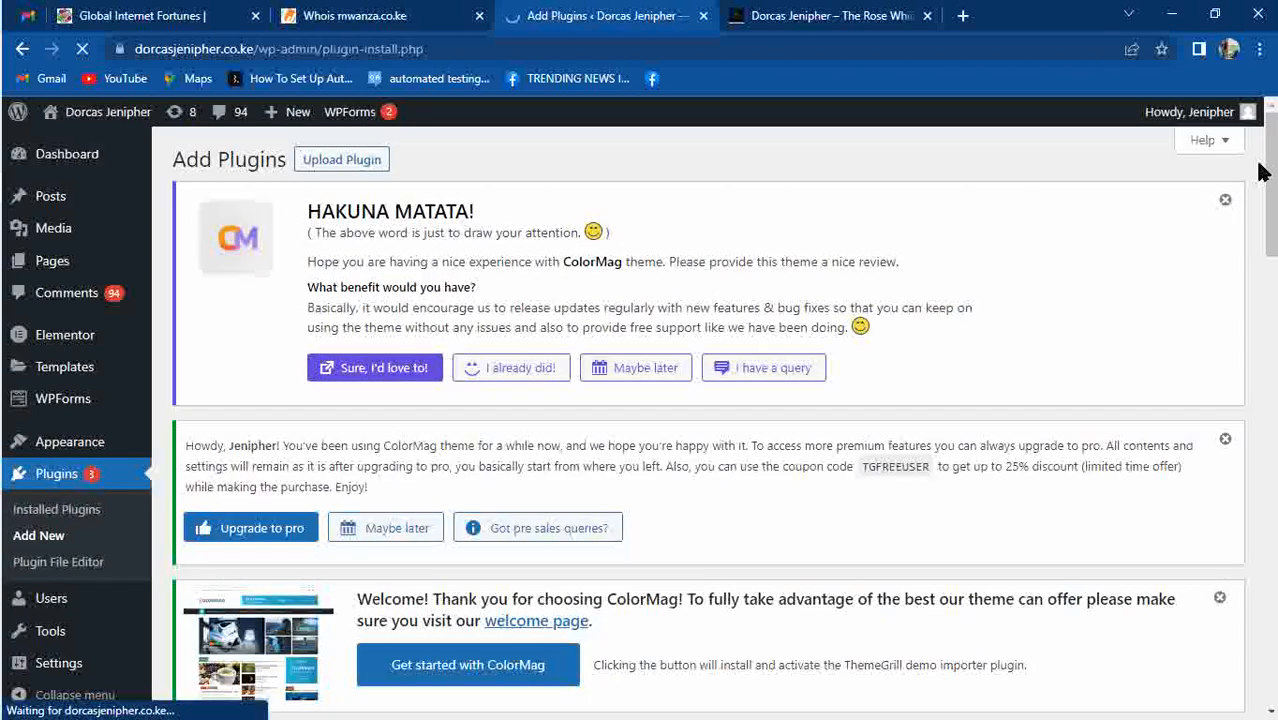
Search 'Under construction', then install and activate the Under Construction plugin.
left_click_drag(1266, 165, 1268, 333)
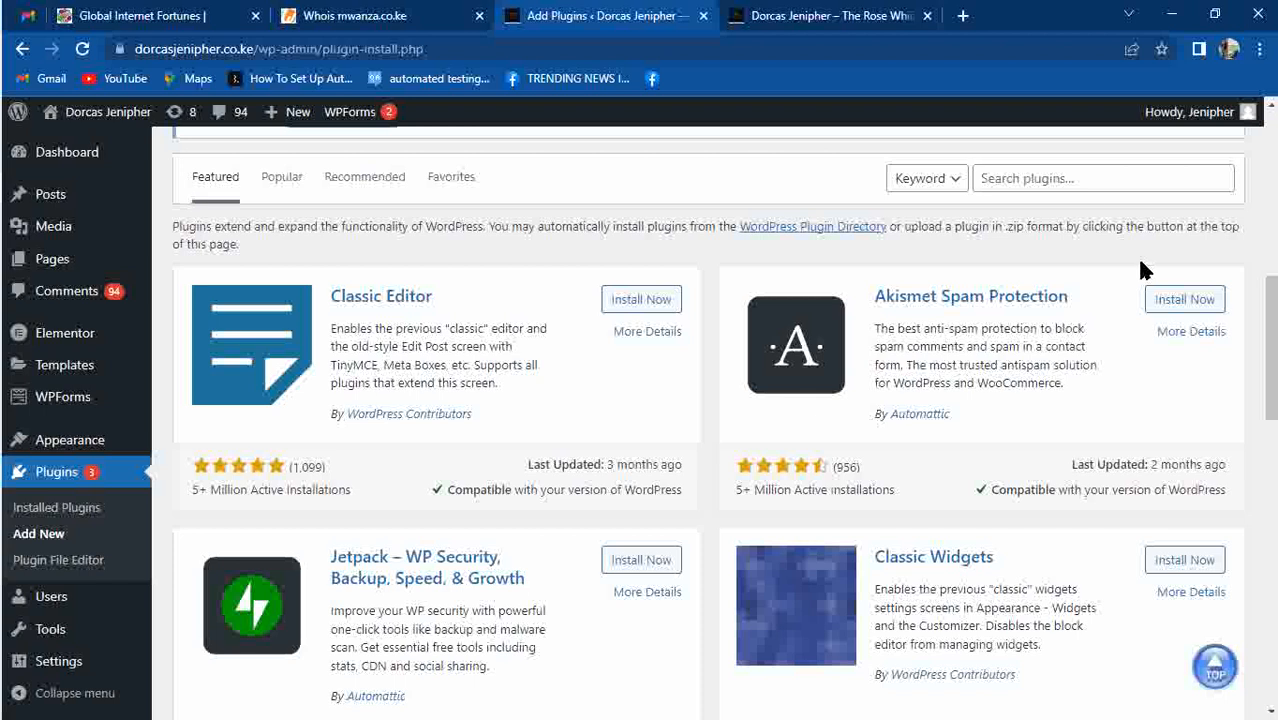
left_click(1067, 172)
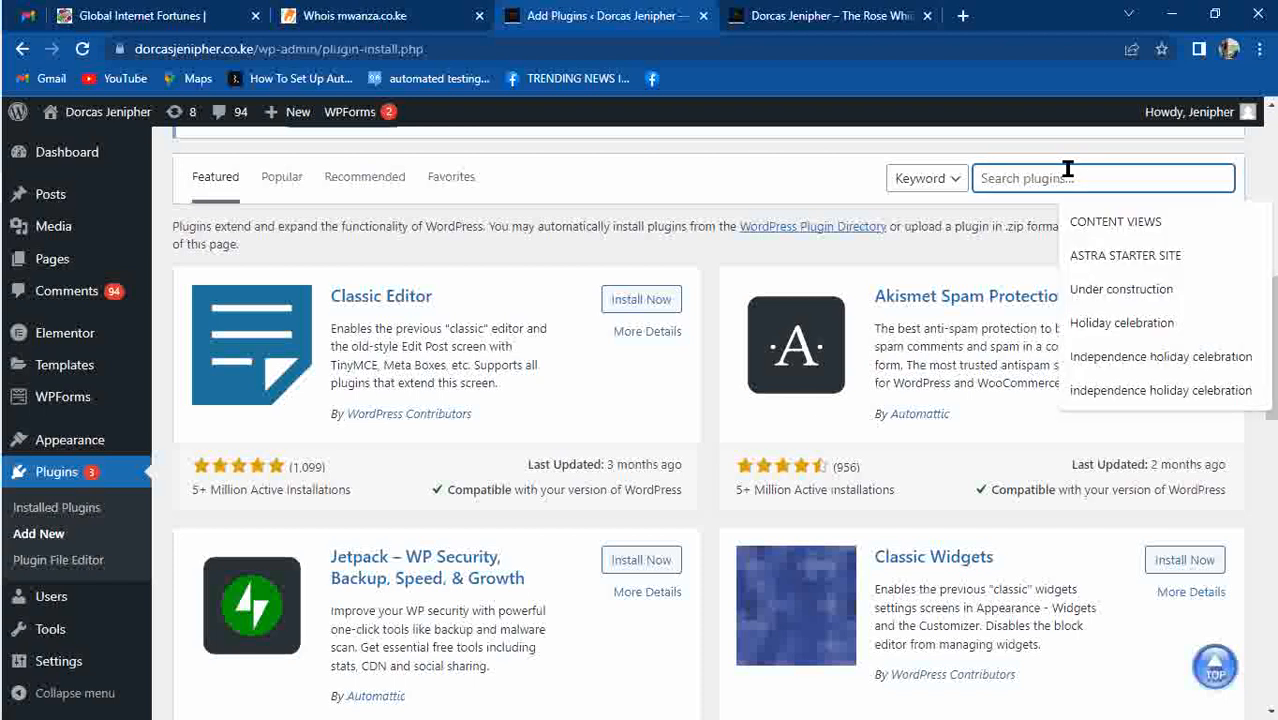
left_click(1118, 289)
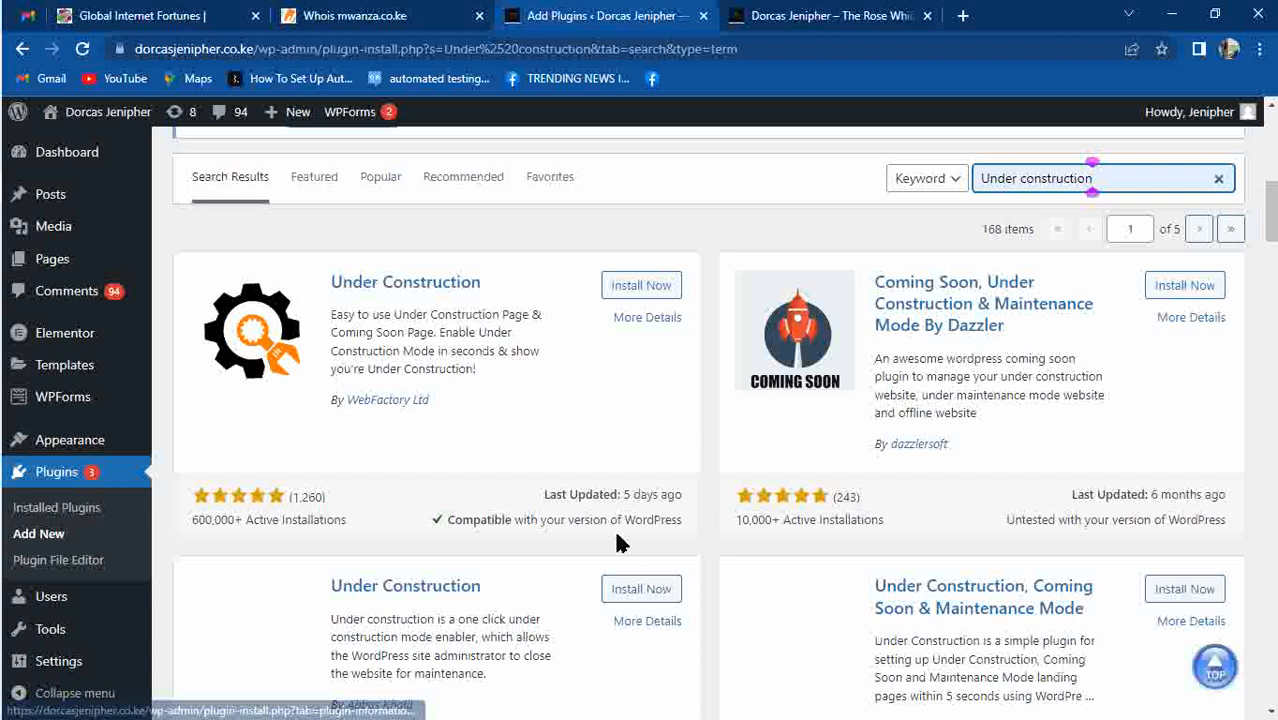
left_click(632, 285)
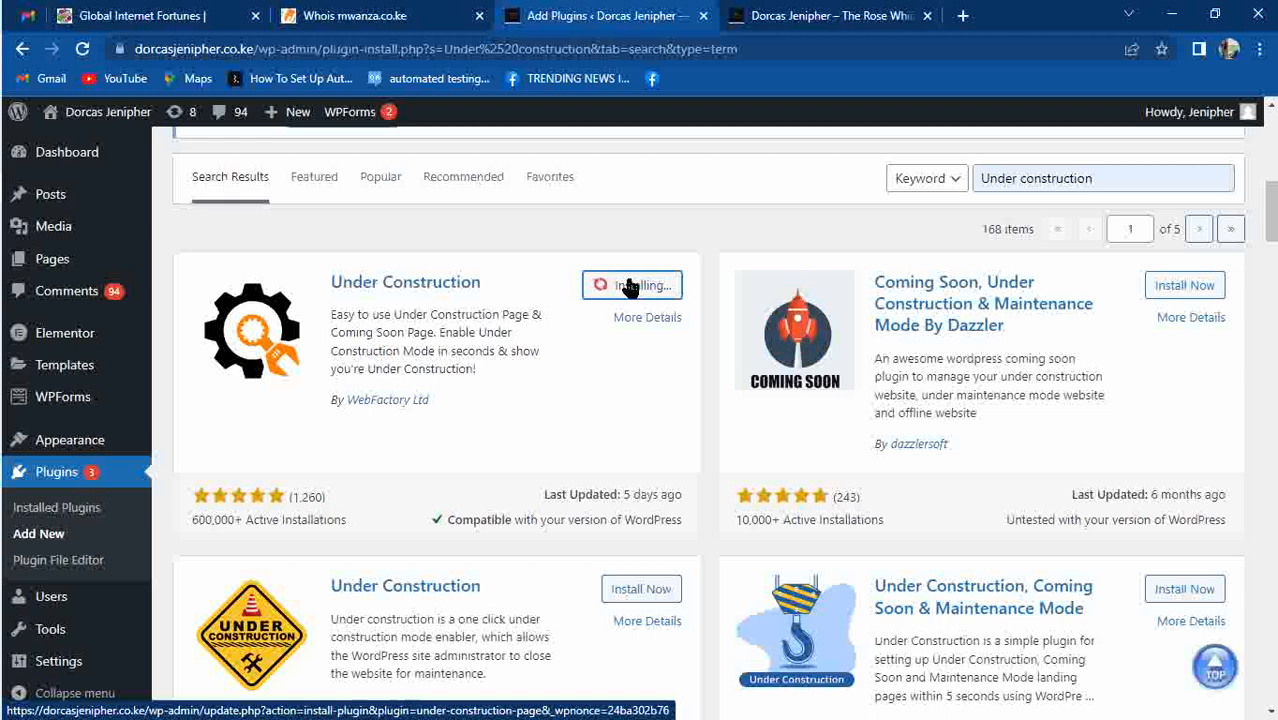
left_click(640, 287)
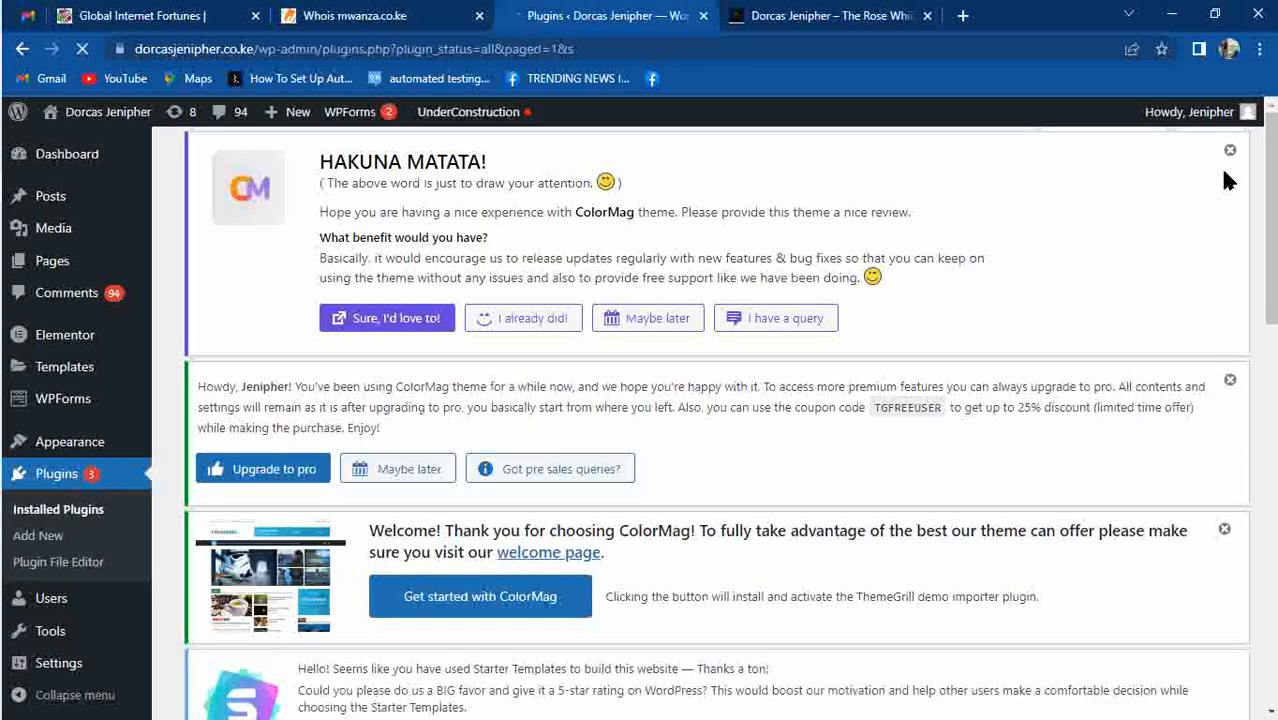
left_click_drag(1271, 178, 1271, 388)
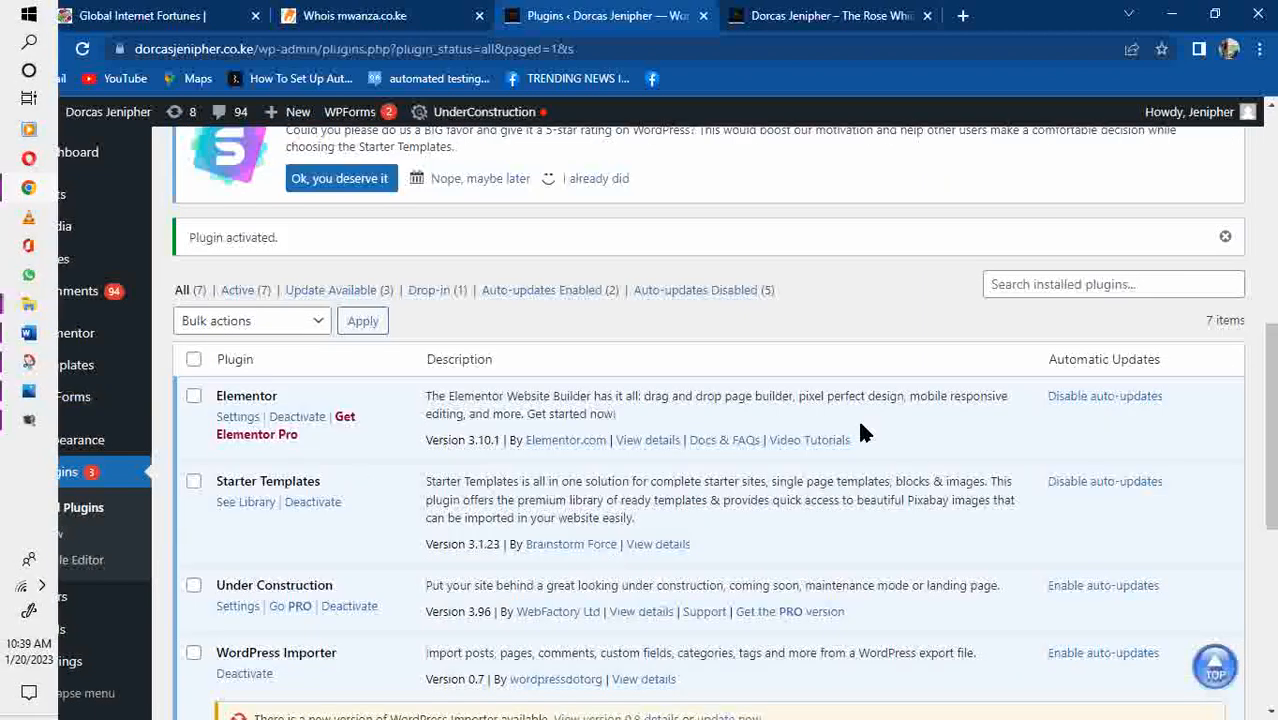
Open the Under Construction plugin's Settings from the Plugins list and scroll through its Main options.
left_click(238, 607)
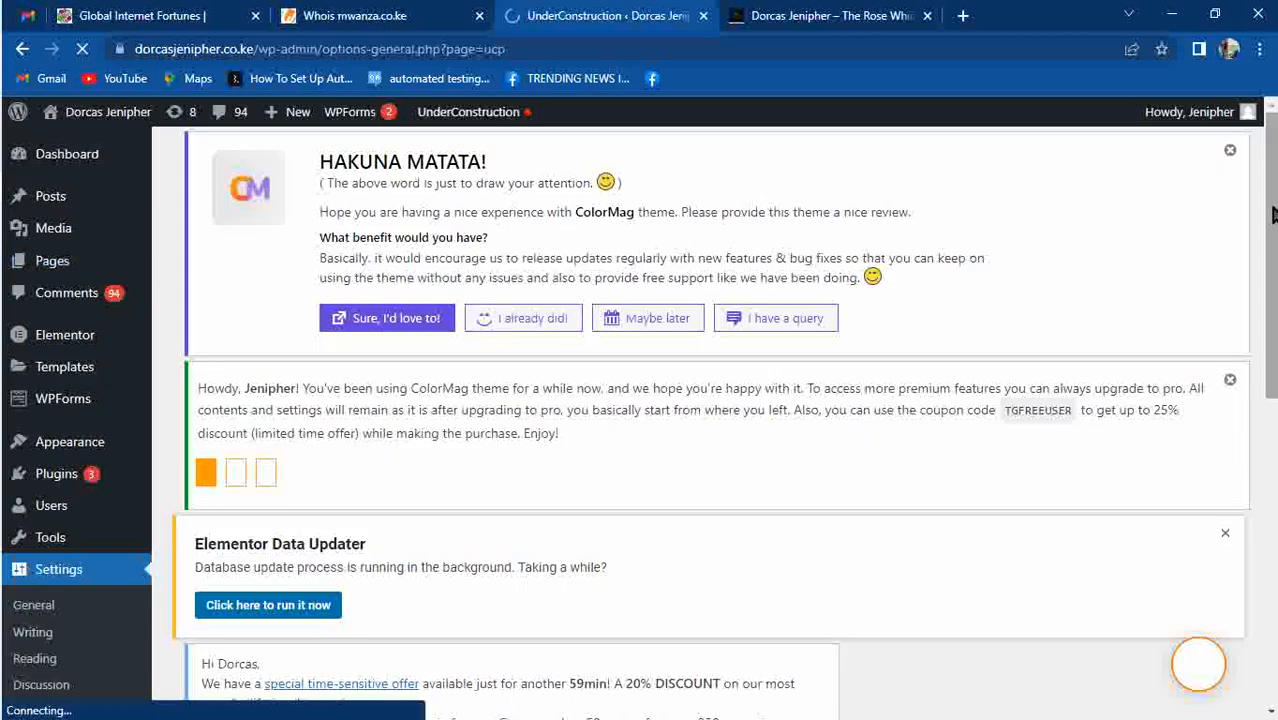
left_click_drag(1273, 215, 1273, 262)
left_click_drag(1273, 215, 1270, 428)
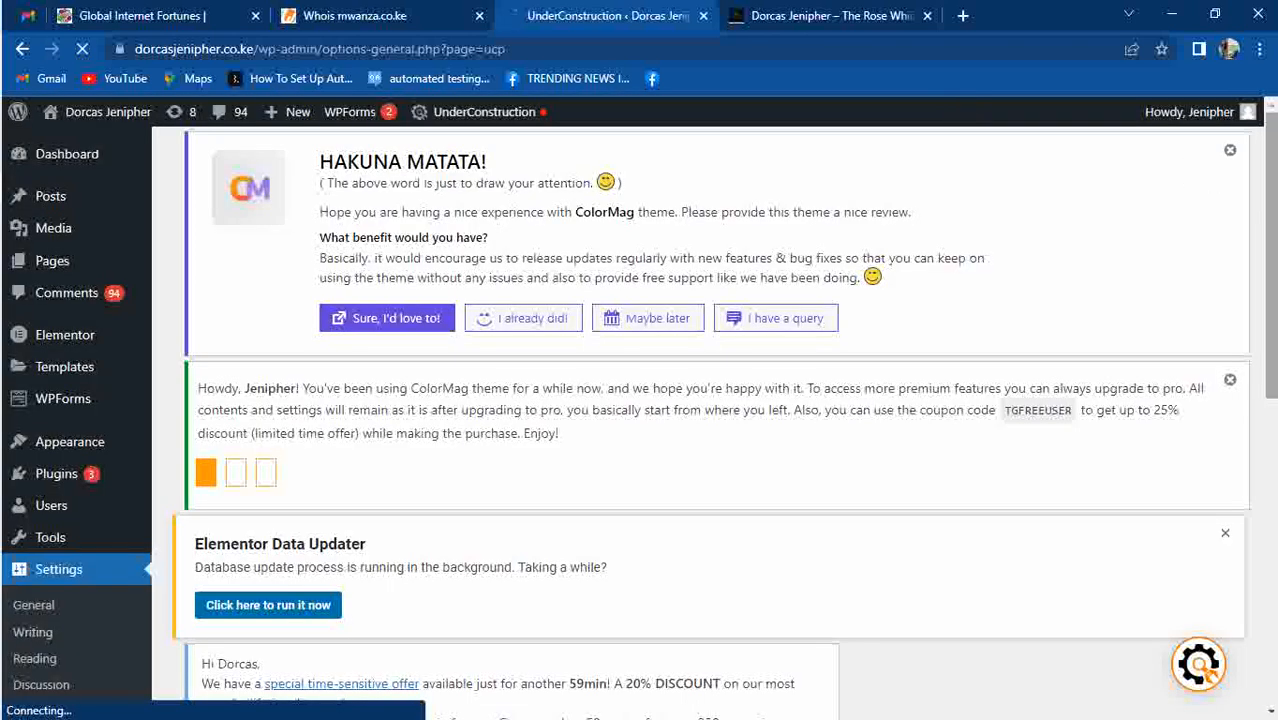
left_click_drag(1275, 188, 1272, 521)
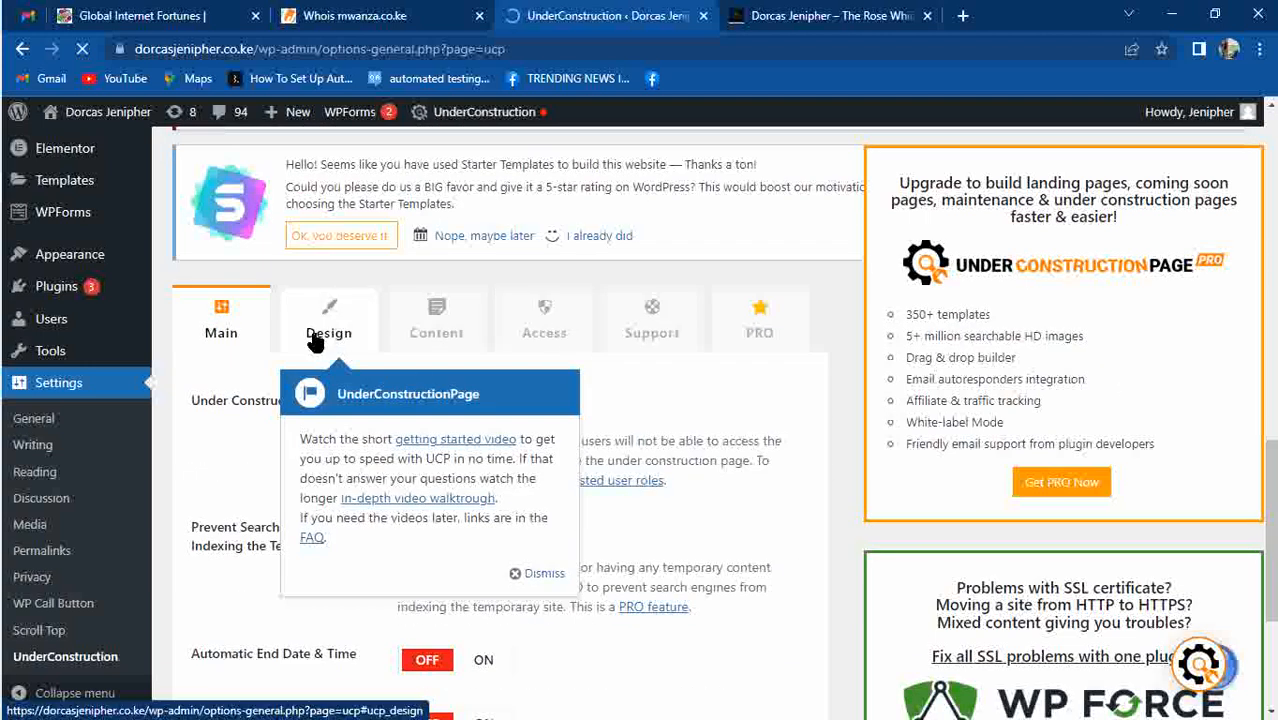
Dismiss the help popup, then switch Under Construction Mode and Automatic End Date & Time ON.
left_click(536, 573)
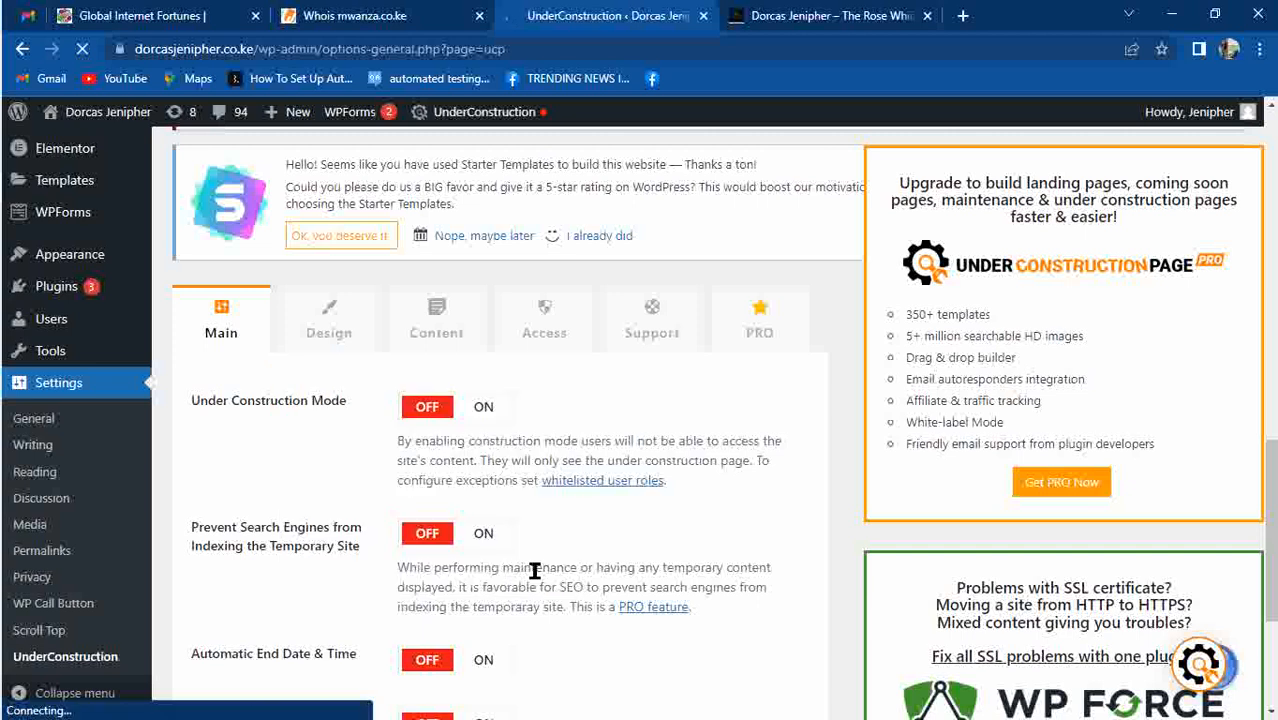
left_click(432, 410)
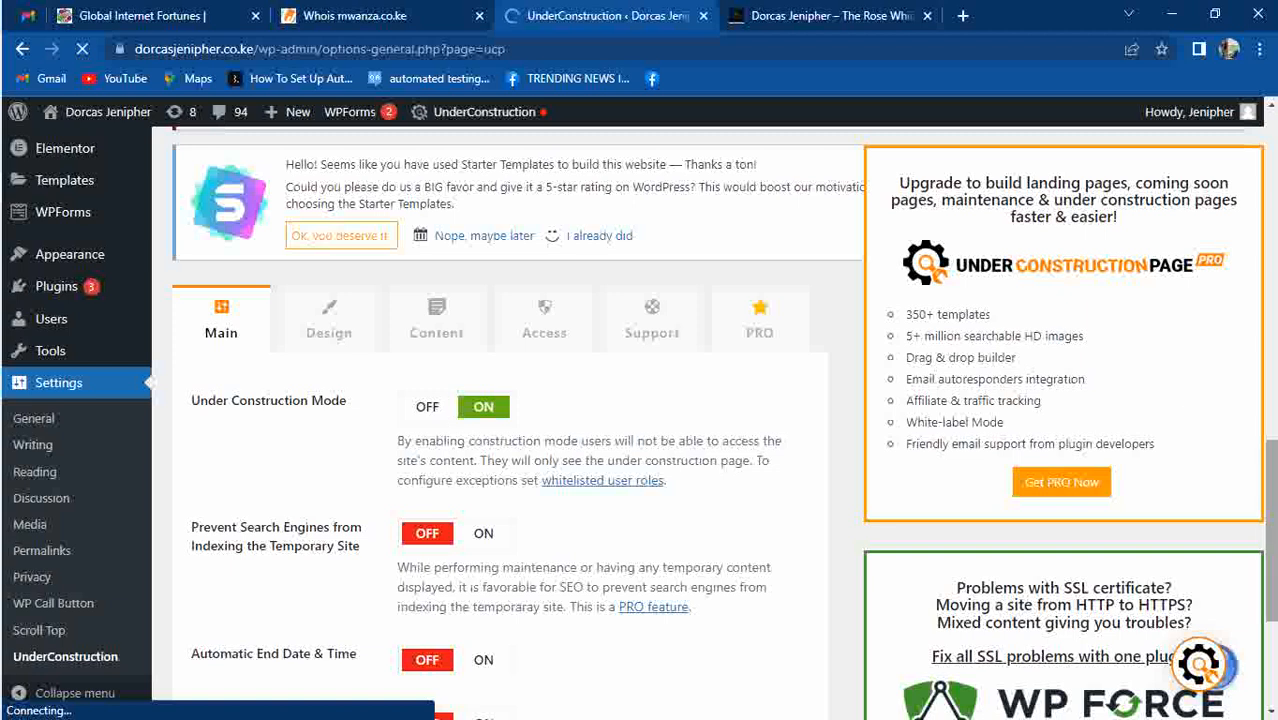
scroll(1264, 650, "down", 3)
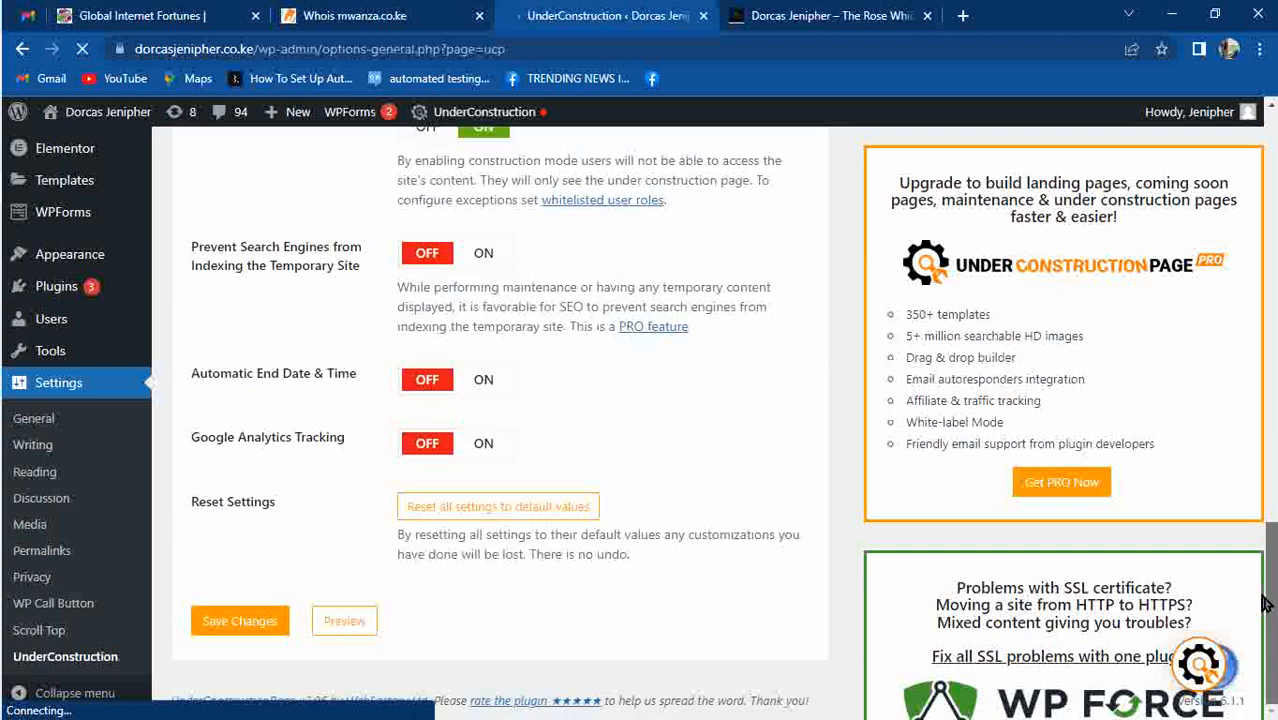
scroll(1264, 650, "up", 3)
scroll(1264, 650, "down", 3)
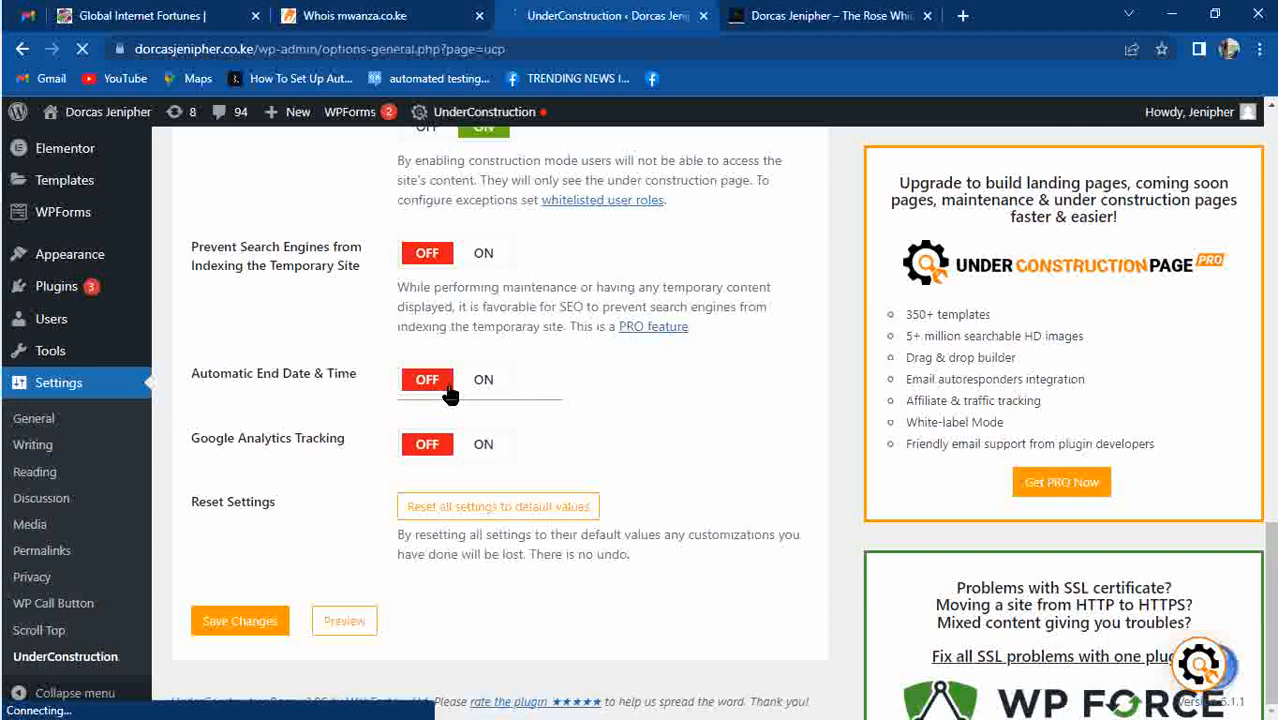
left_click(449, 392)
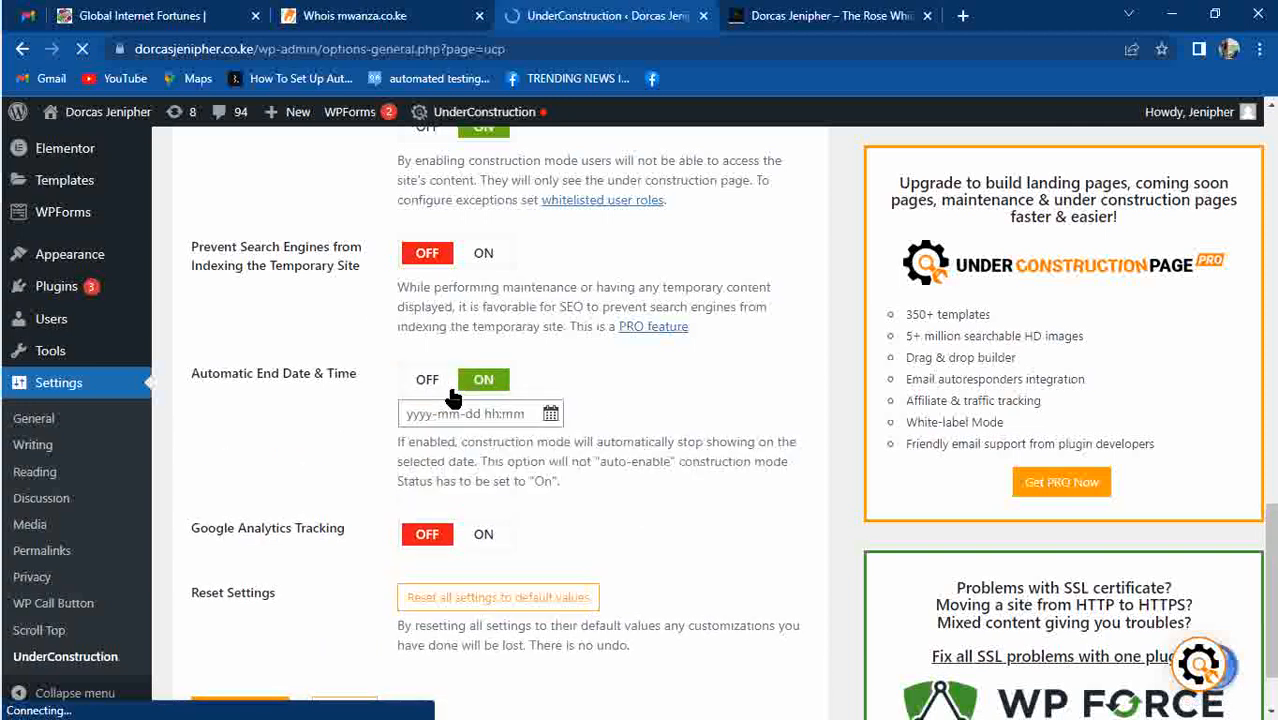
left_click(467, 410)
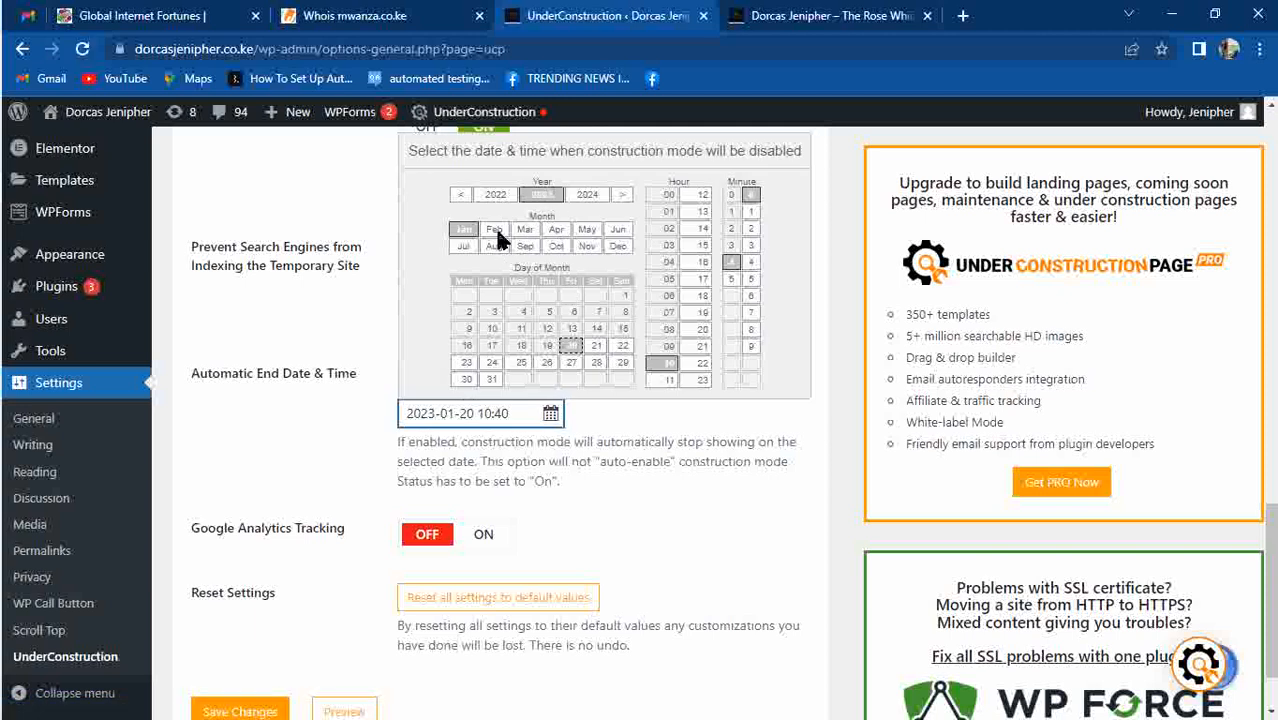
left_click(463, 232)
mouse_move(5, 355)
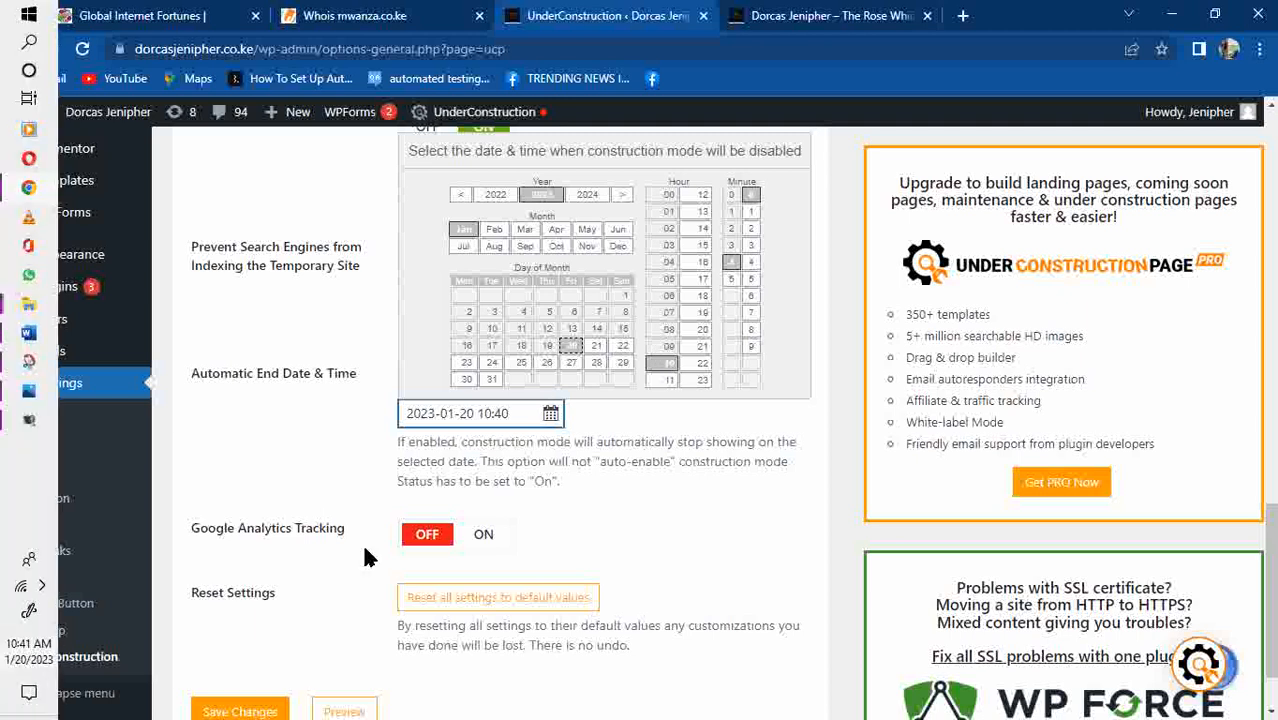
left_click(667, 380)
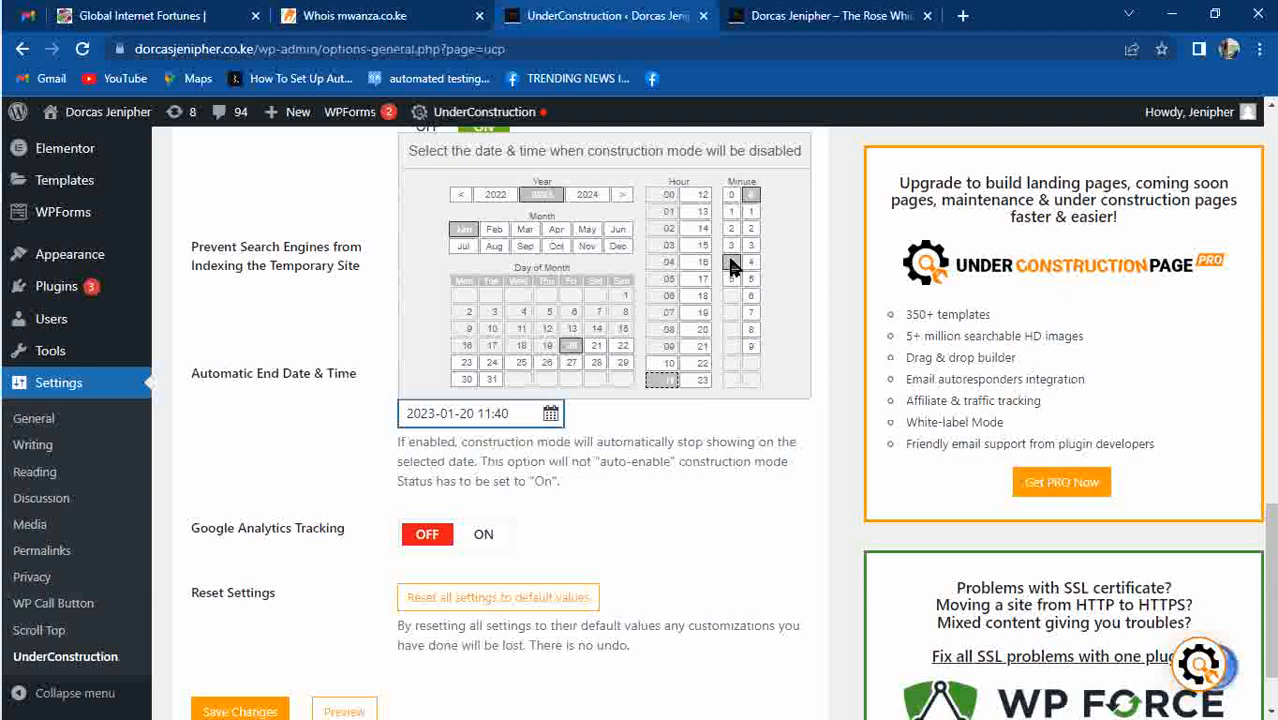
left_click(698, 381)
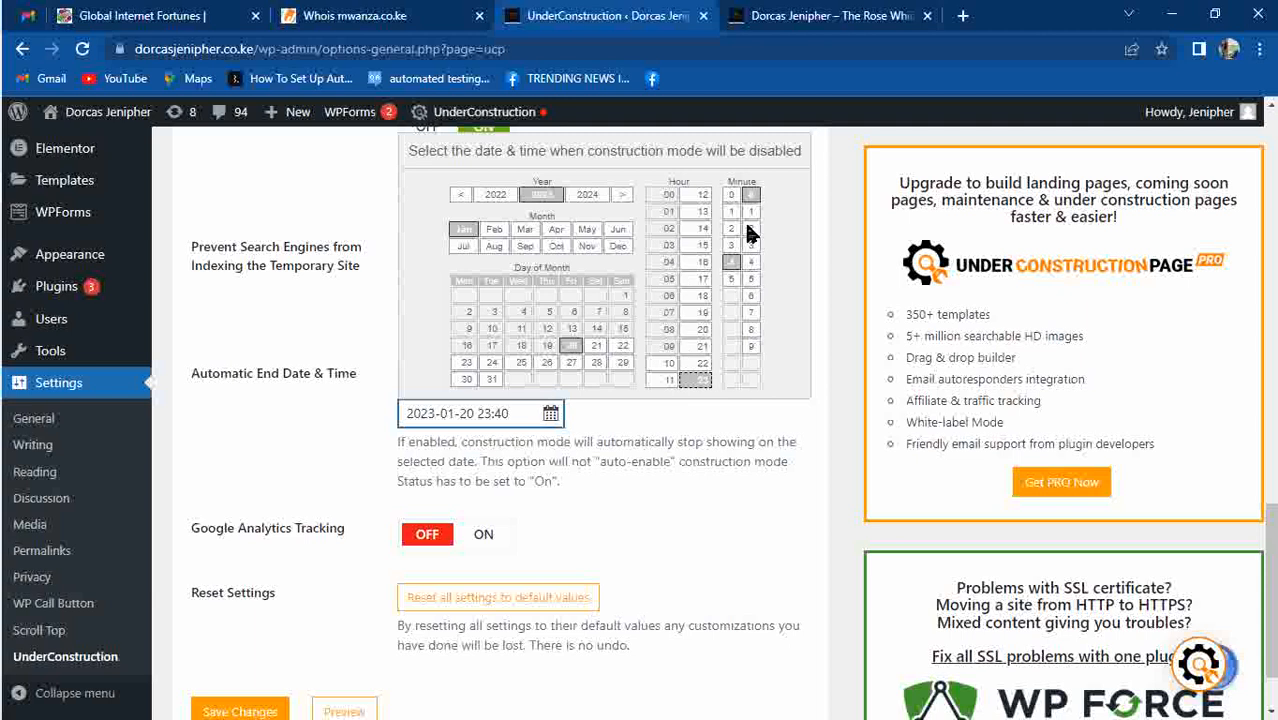
left_click(662, 380)
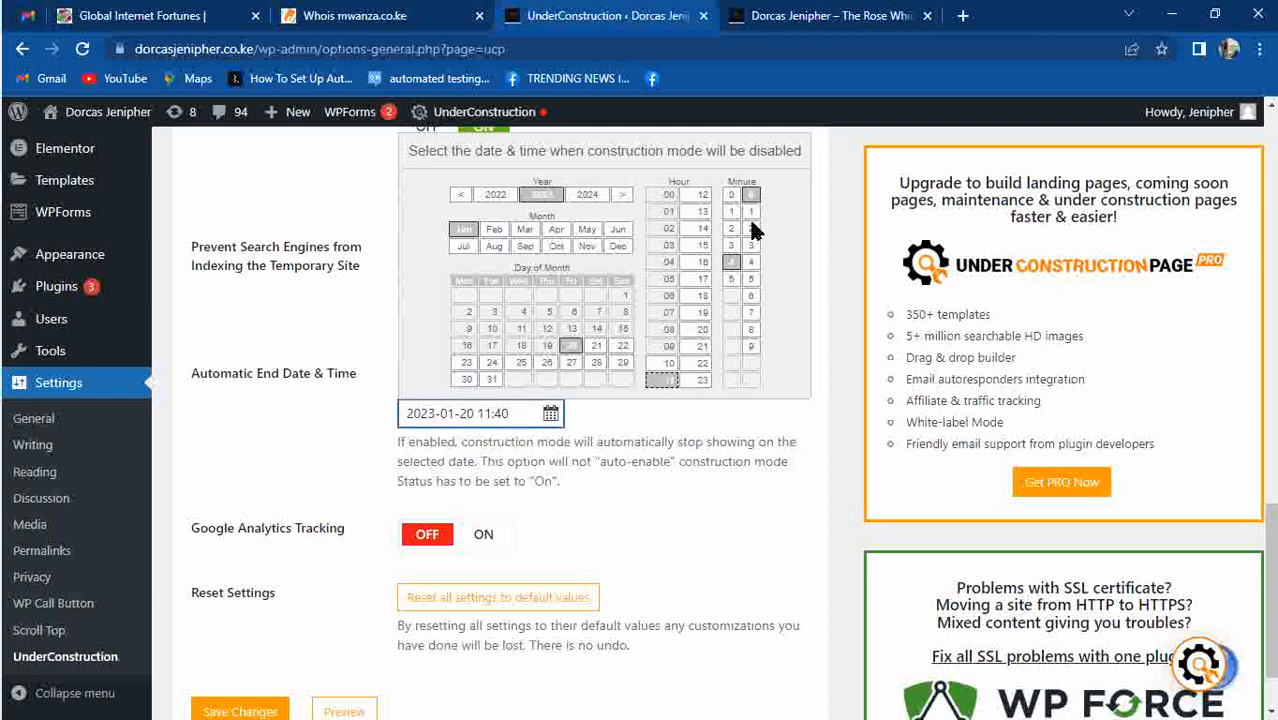
left_click(752, 346)
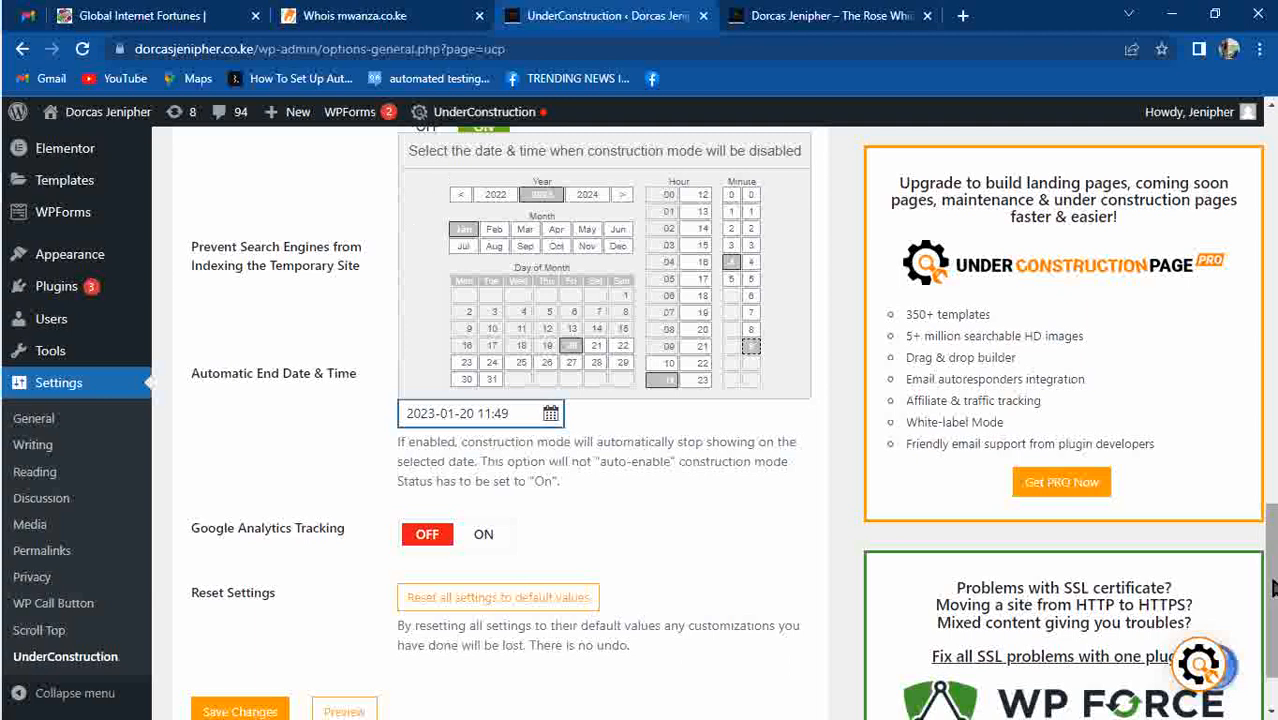
left_click_drag(1272, 590, 1272, 426)
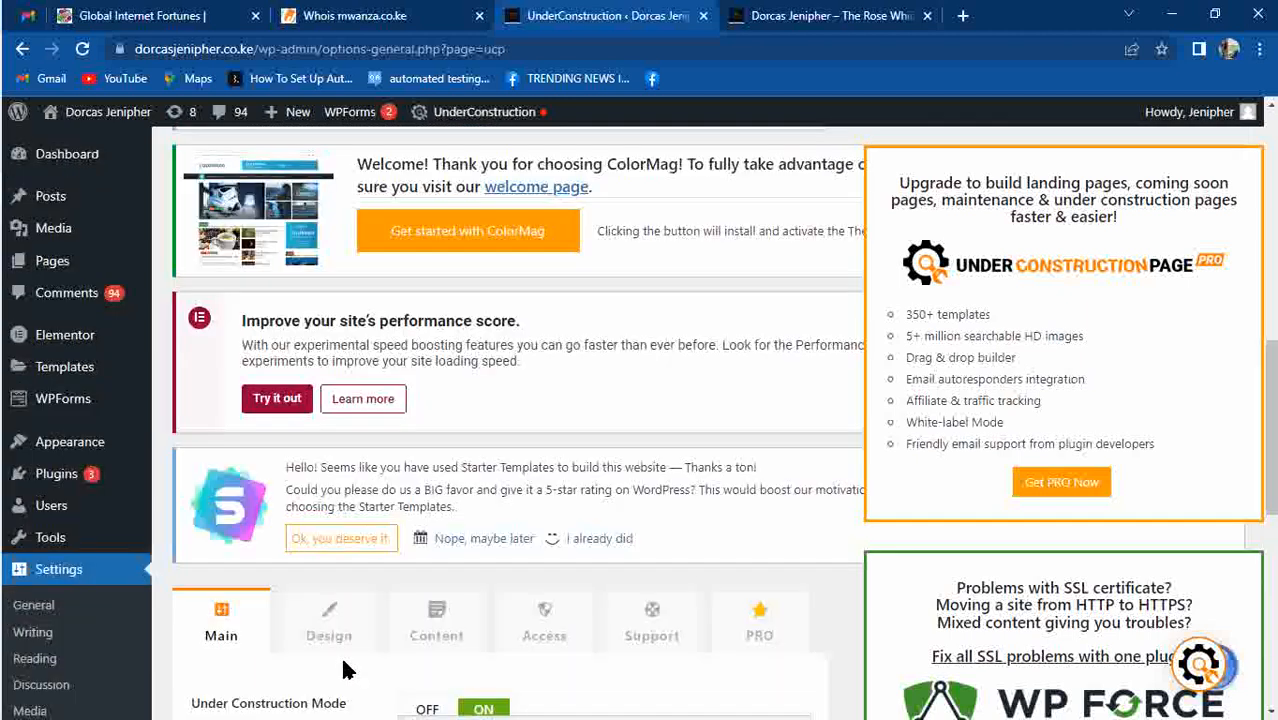
On the Content tab, change the Title to "[site-title] is under Maintenance".
left_click(412, 655)
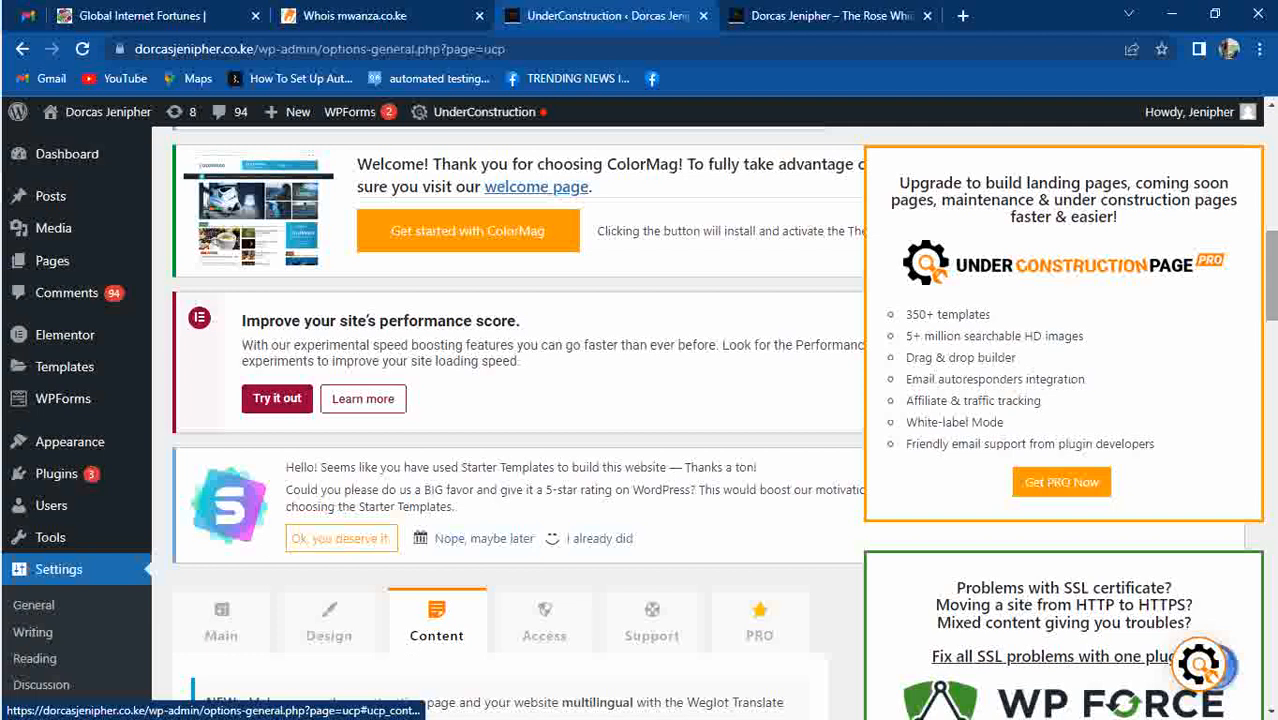
left_click_drag(1272, 254, 1272, 391)
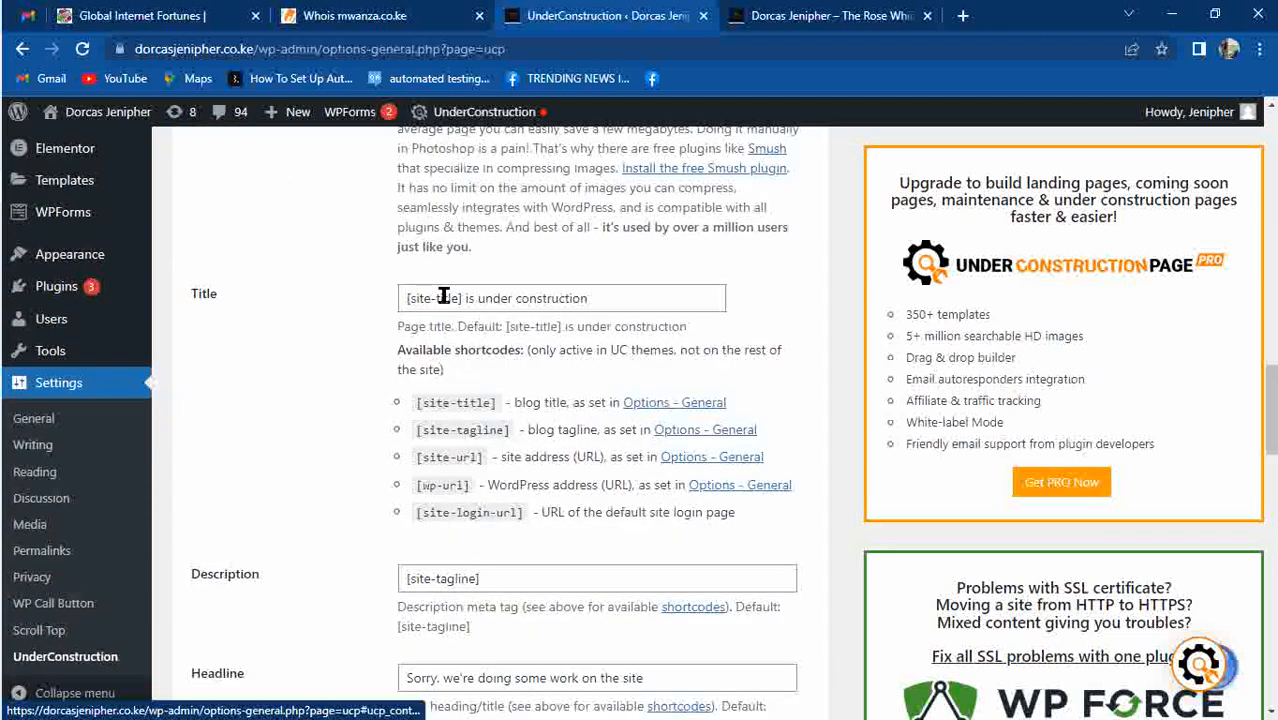
left_click(590, 302)
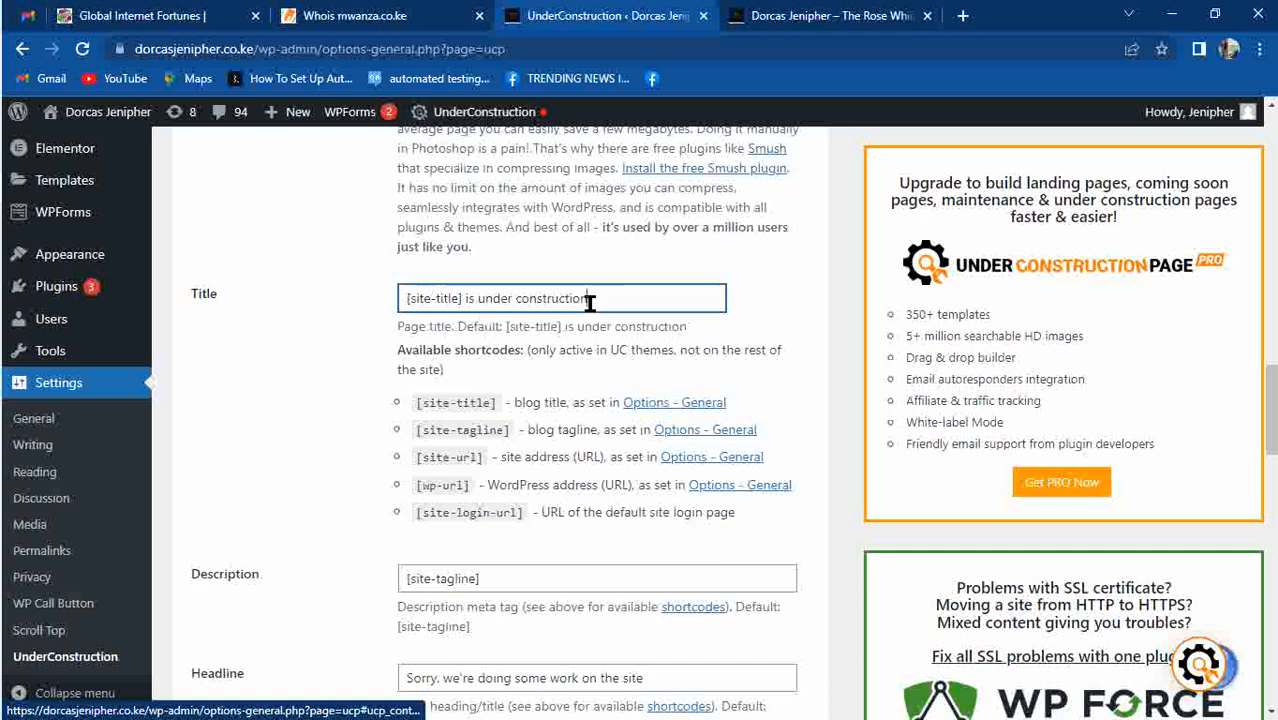
key("BackSpace")
key("BackSpace")
key("BackSpace")
key("BackSpace")
key("BackSpace")
key("BackSpace")
key("BackSpace")
key("BackSpace")
key("BackSpace")
key("BackSpace")
key("BackSpace")
key("BackSpace")
type("Mintenance")
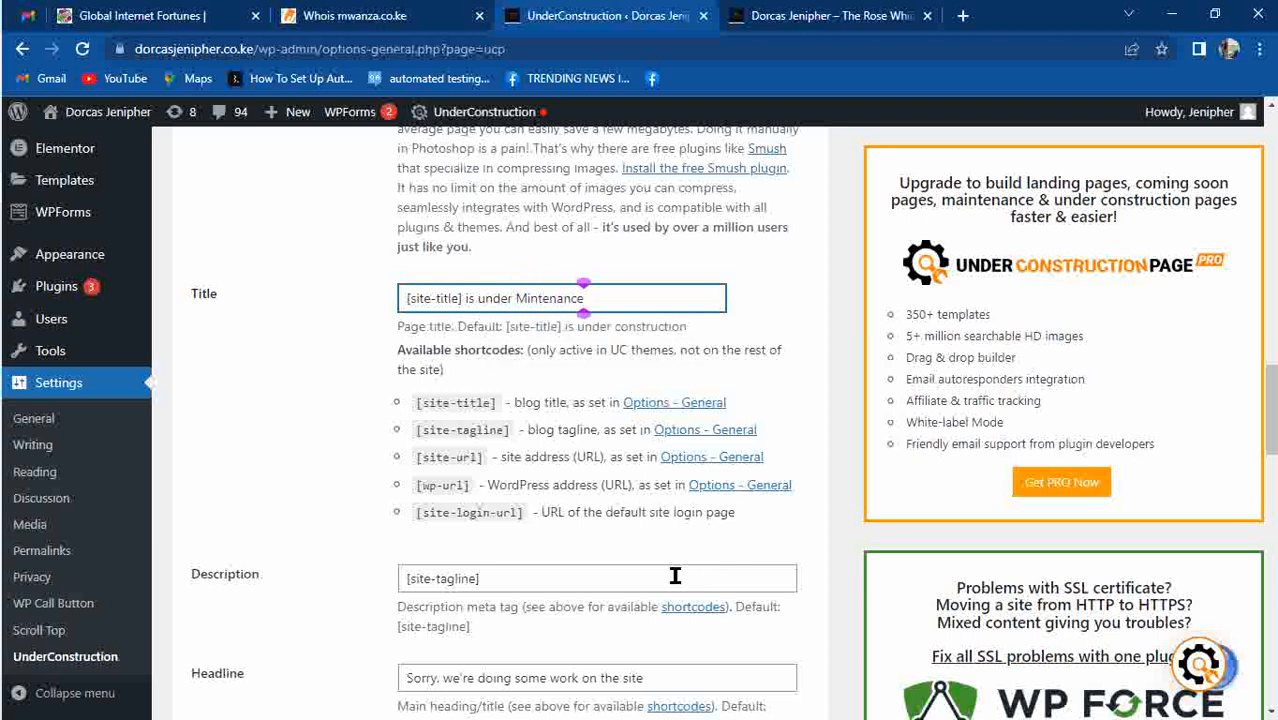
key("Left")
key("Left")
key("Left")
left_click(681, 548)
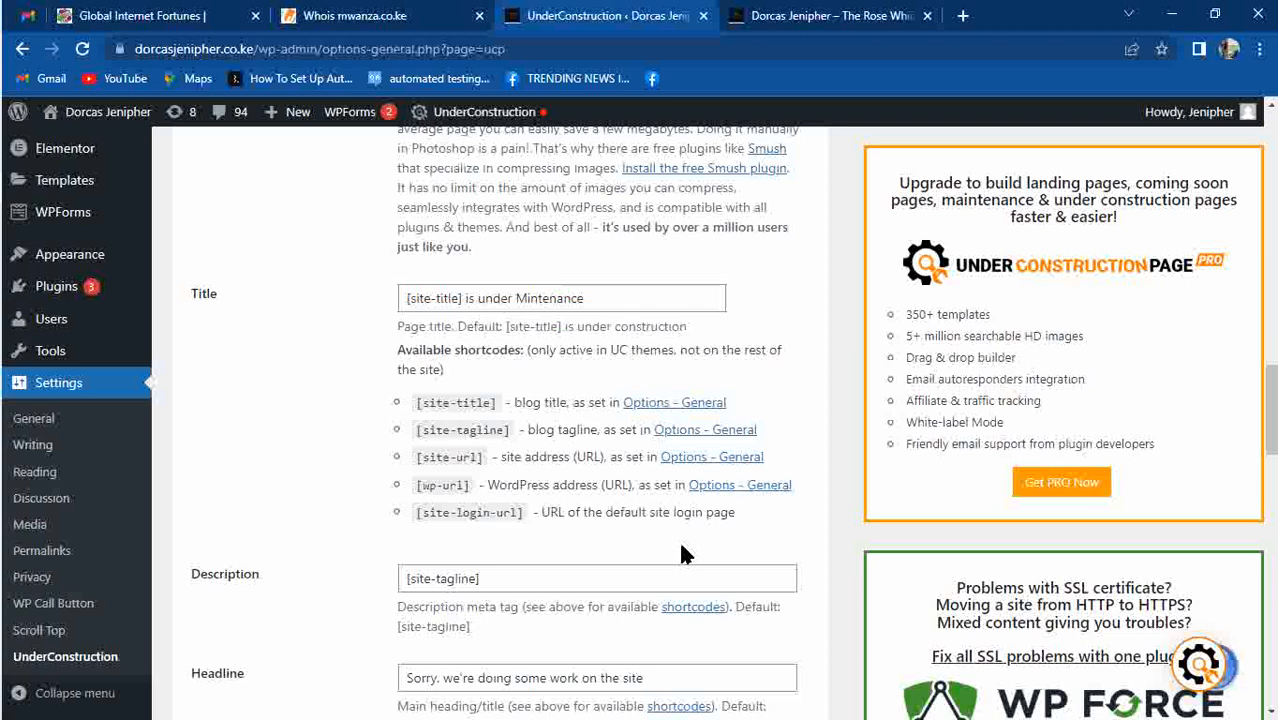
left_click(524, 298)
type("a")
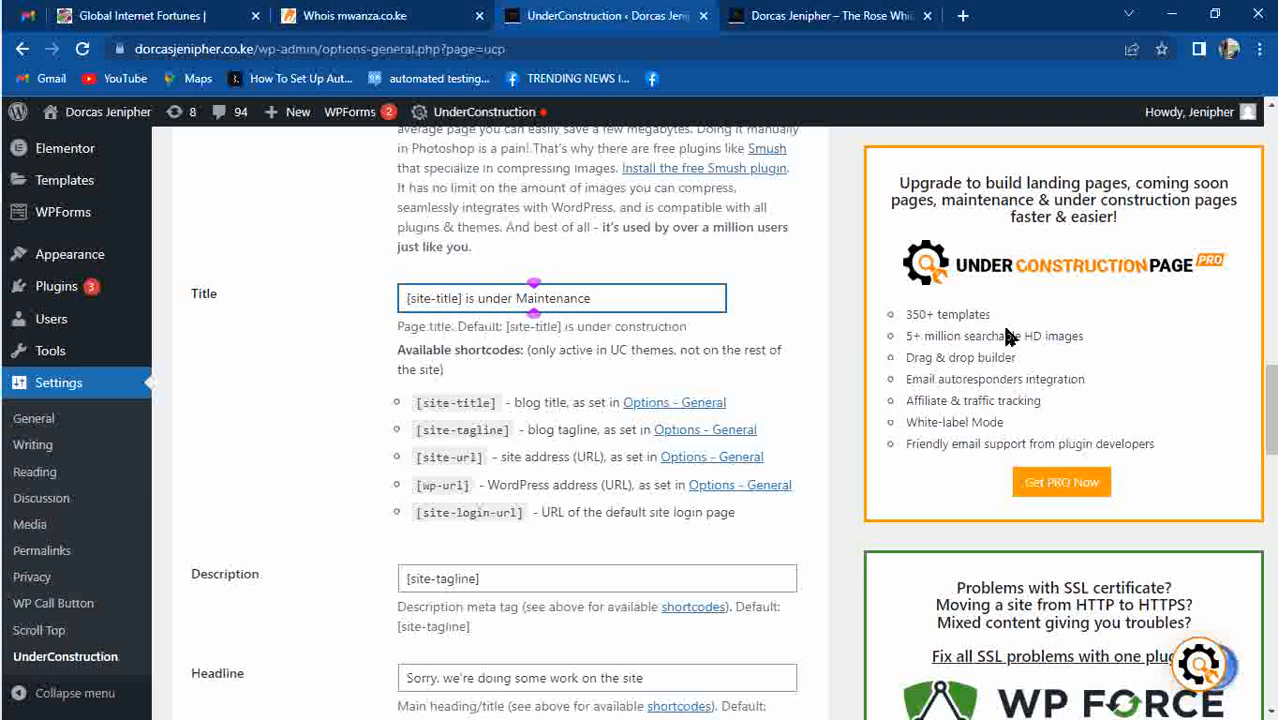
Switch the Login Button toggle OFF.
scroll(463, 258, "down", 4)
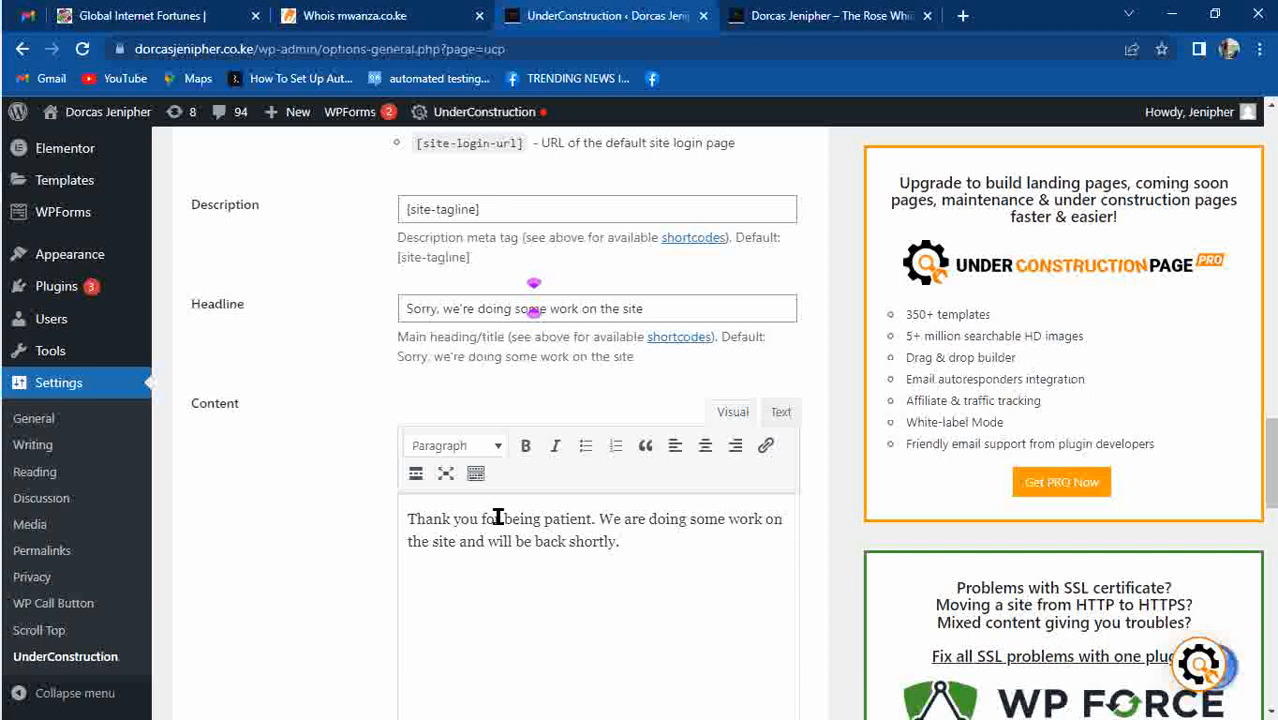
left_click_drag(1272, 418, 1272, 520)
scroll(533, 298, "down", 1)
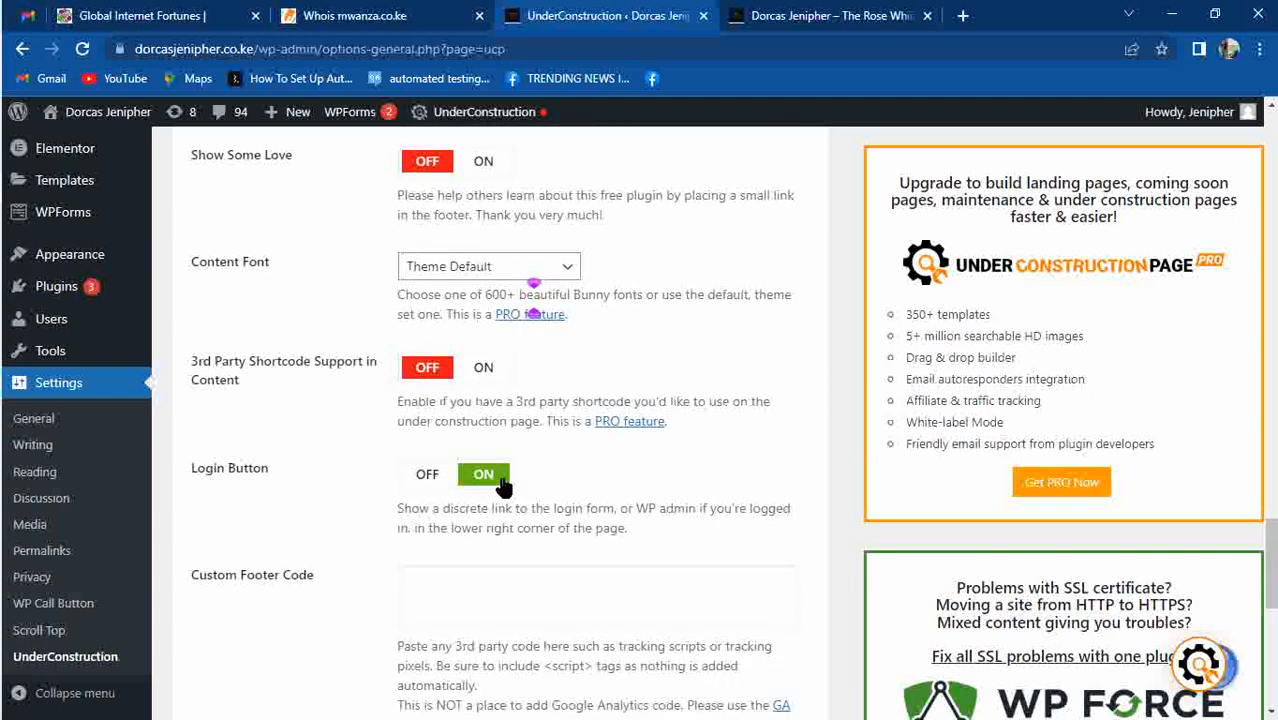
left_click(503, 485)
left_click_drag(1270, 550, 1273, 640)
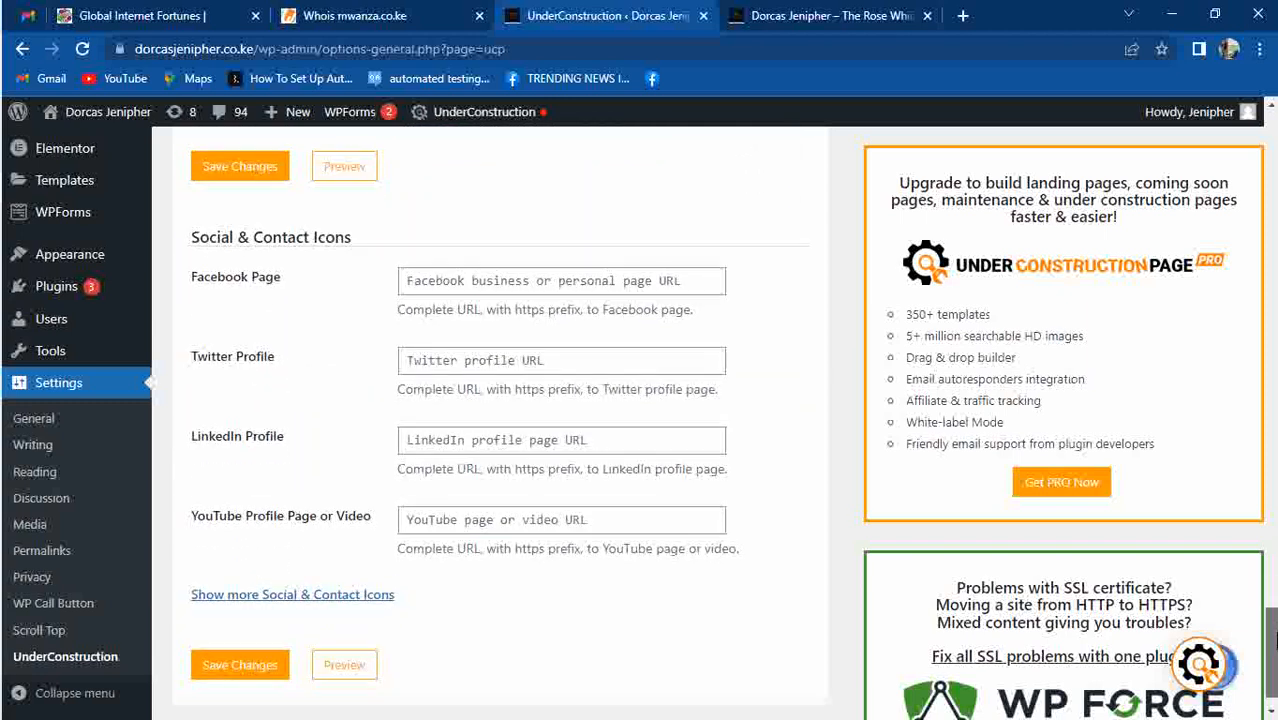
Show more Social & Contact Icons, enter the WhatsApp phone number, and save the changes.
left_click(340, 596)
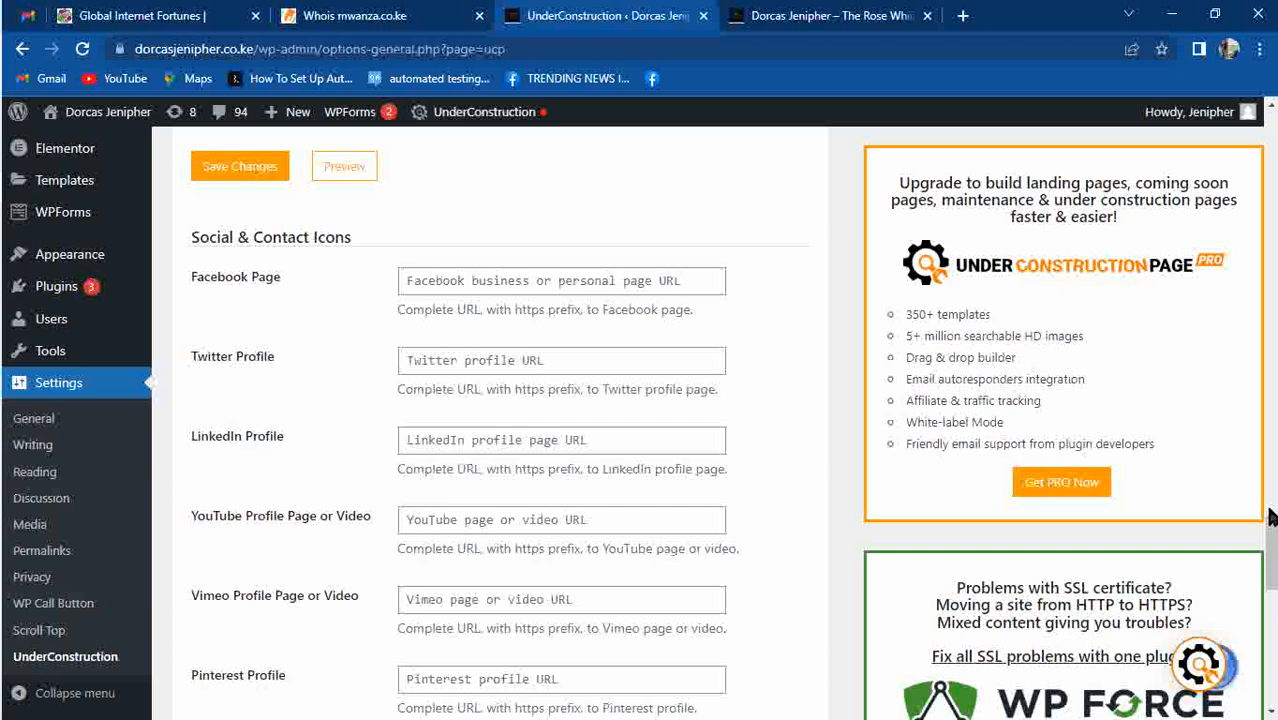
left_click_drag(1272, 522, 1272, 556)
scroll(760, 550, "down", 5)
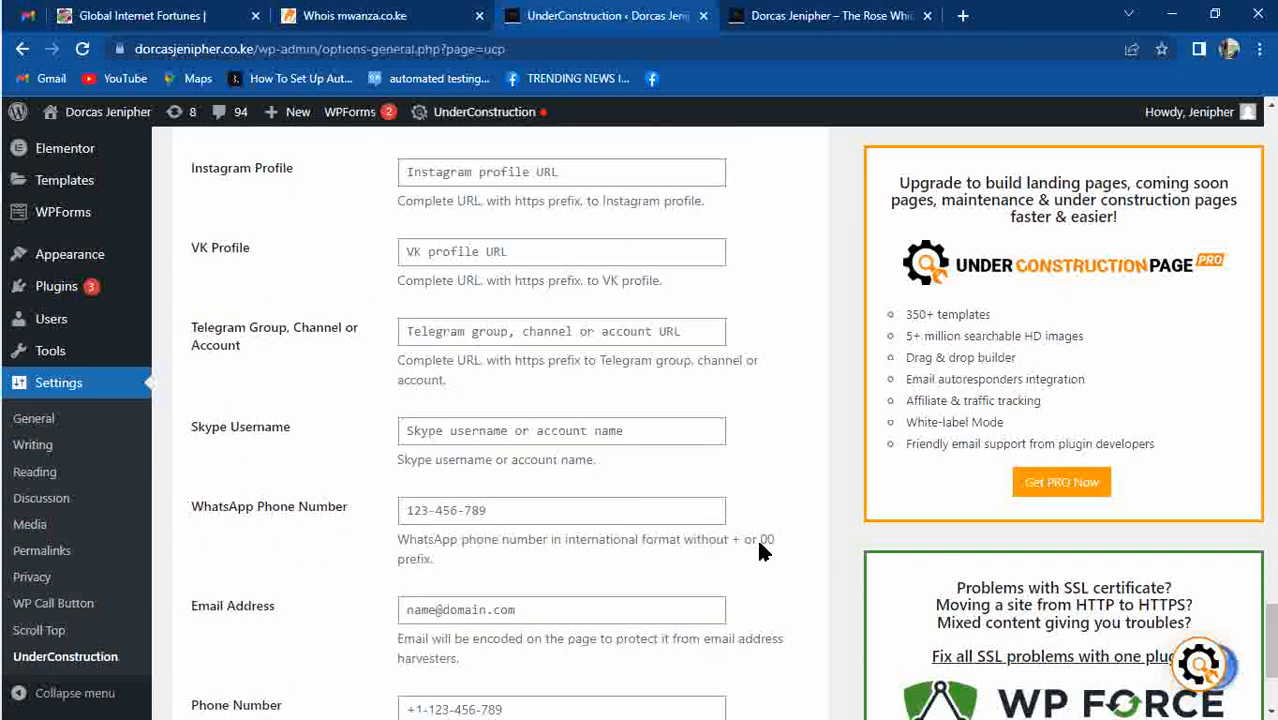
left_click(534, 511)
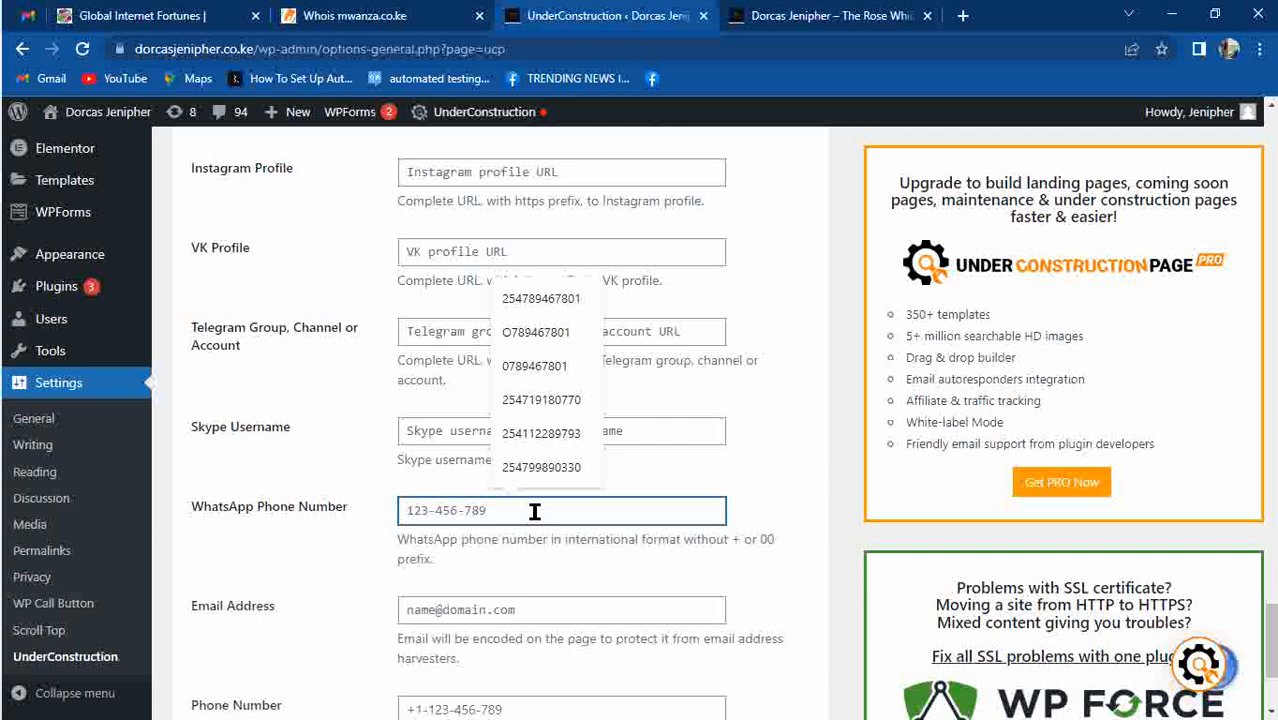
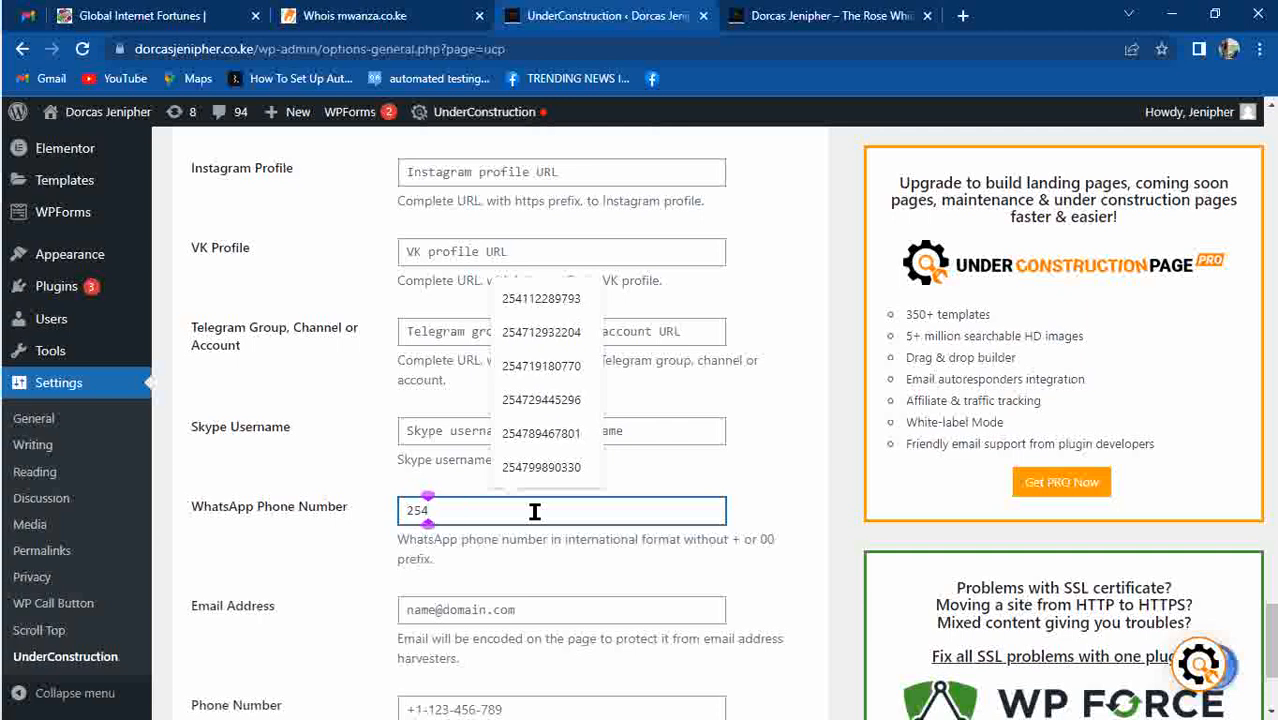
left_click(712, 452)
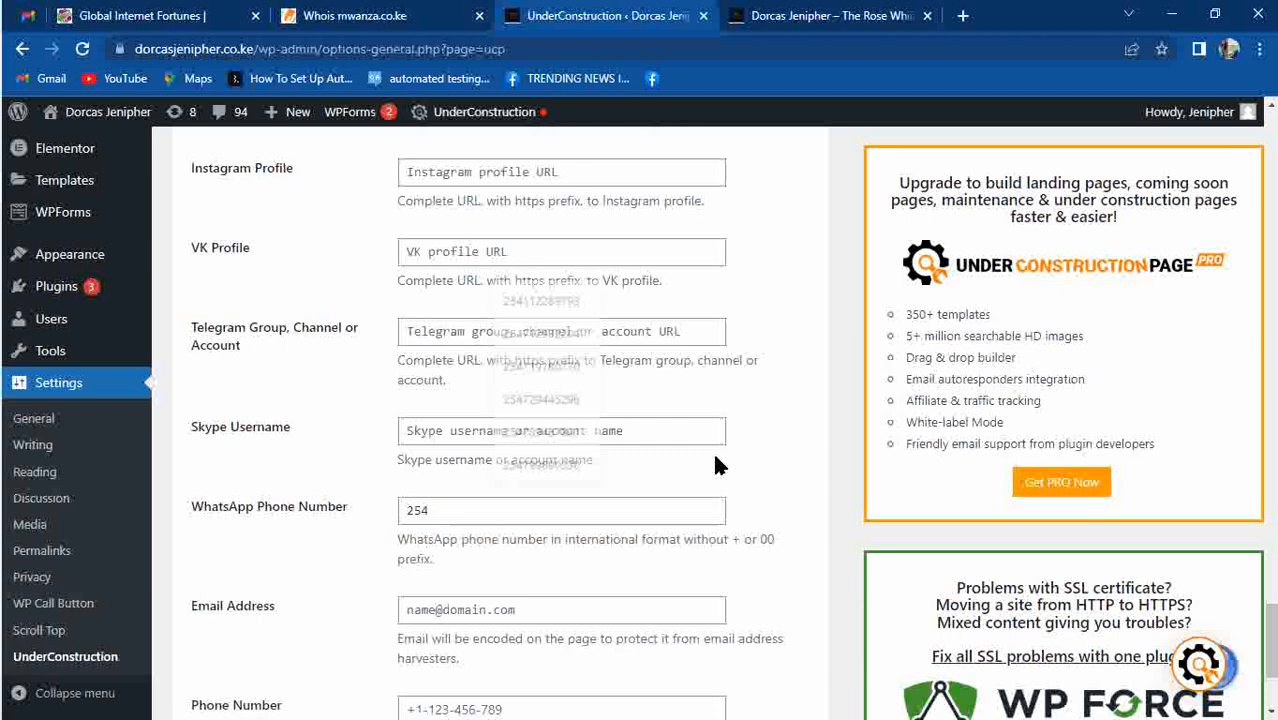
left_click(477, 509)
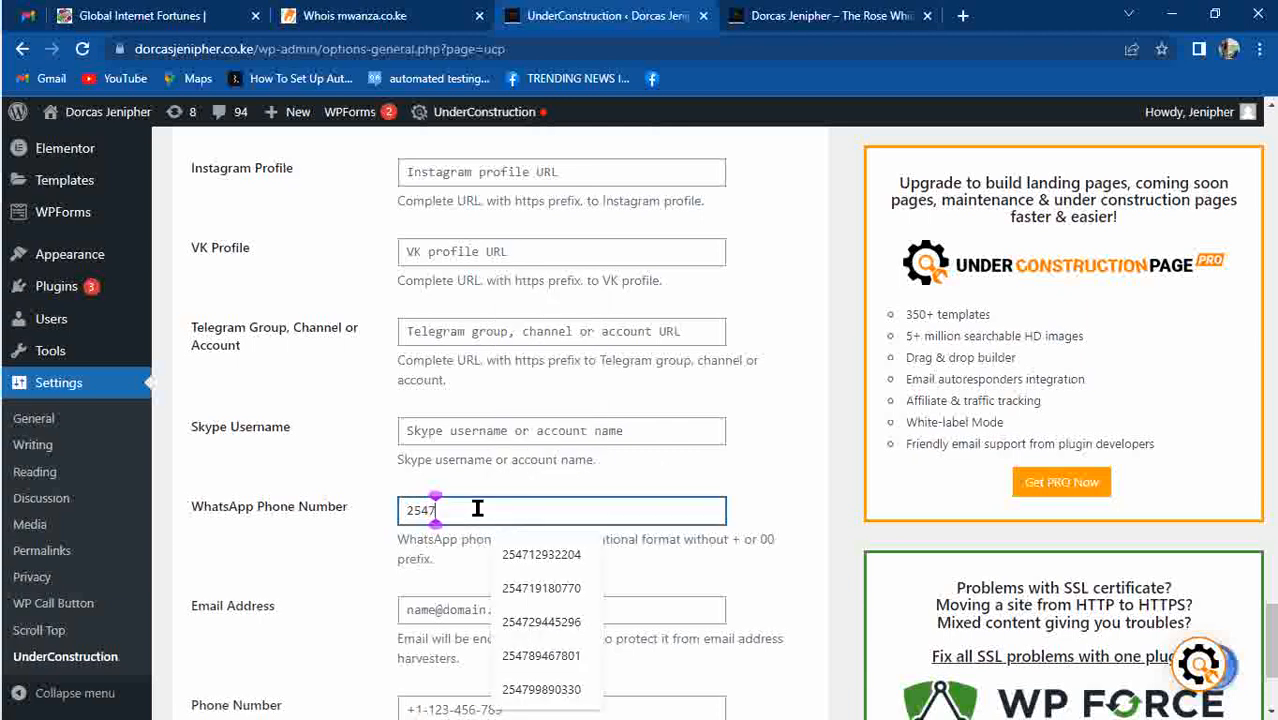
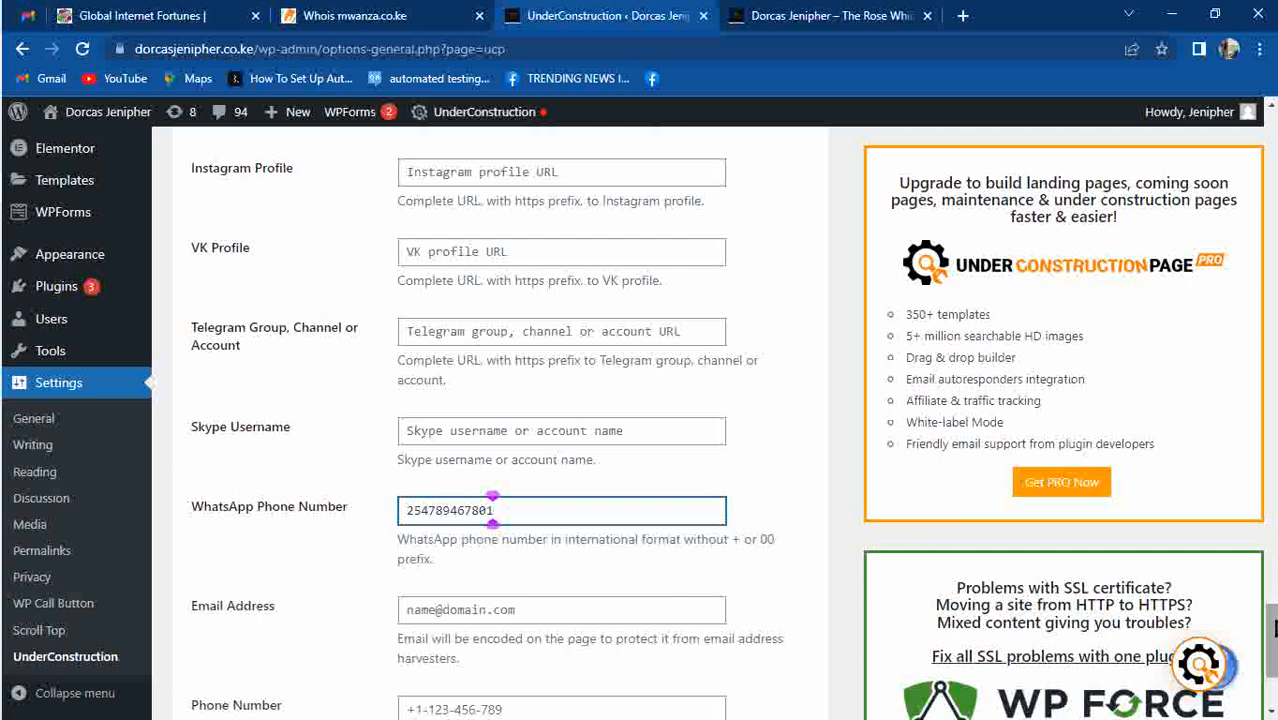
scroll(1274, 627, "down", 3)
left_click(212, 624)
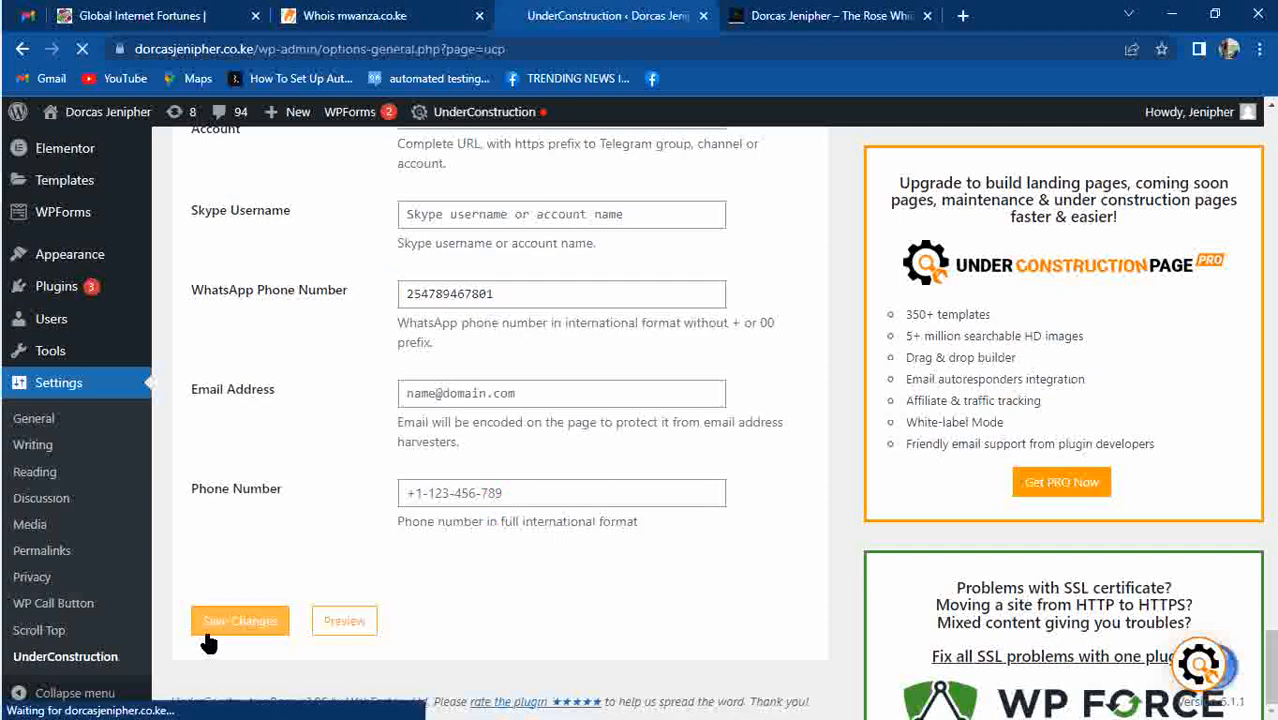
On the site tab, log out via the Howdy menu, then go to the public maintenance page.
left_click(797, 10)
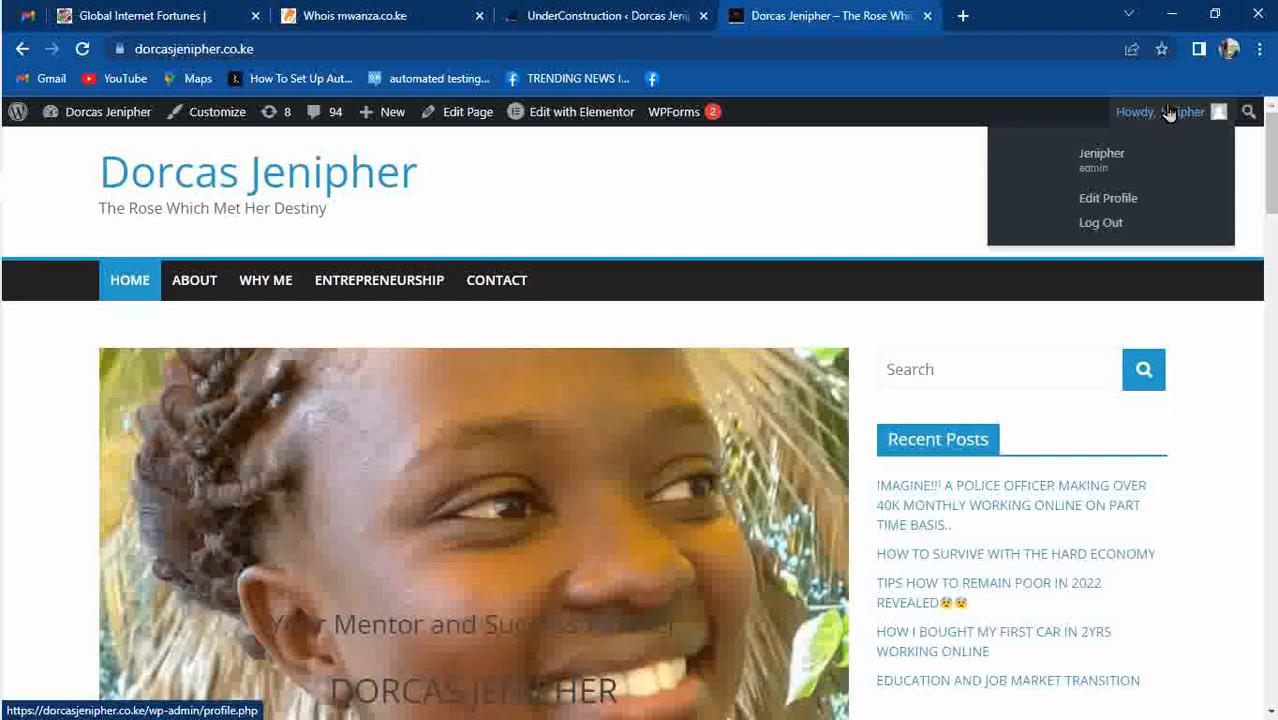
mouse_move(1203, 114)
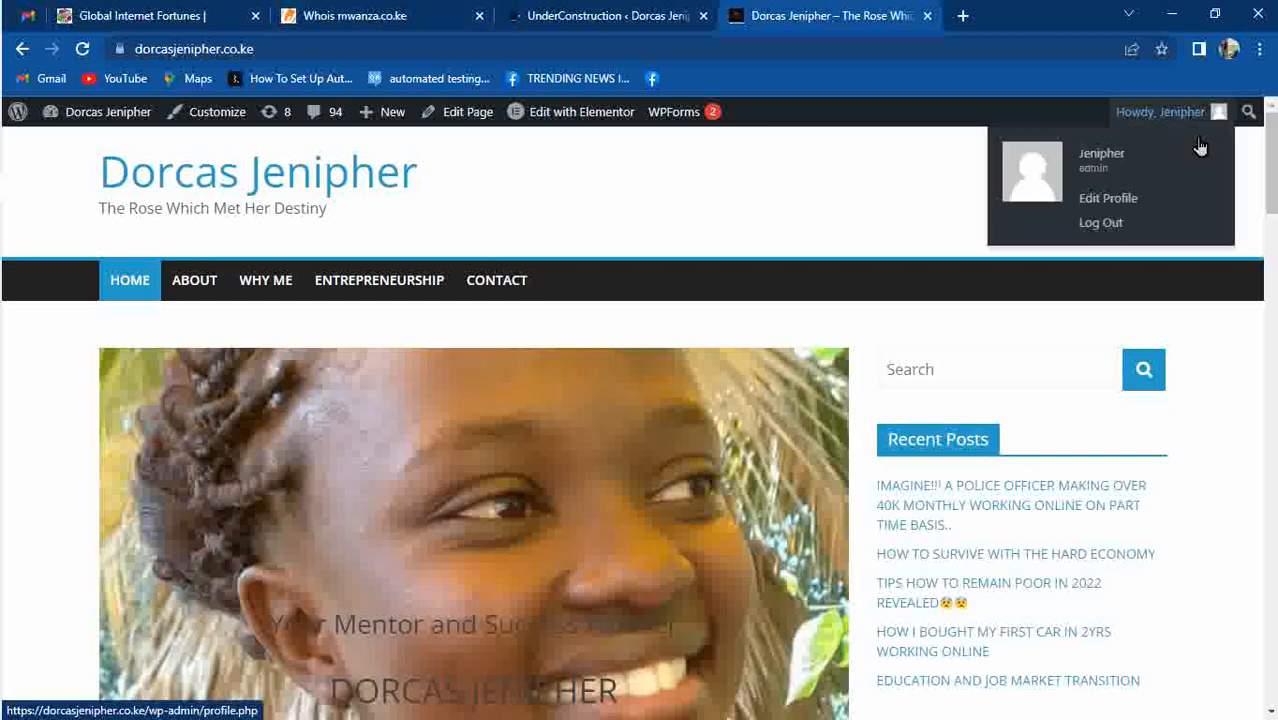
left_click(1122, 226)
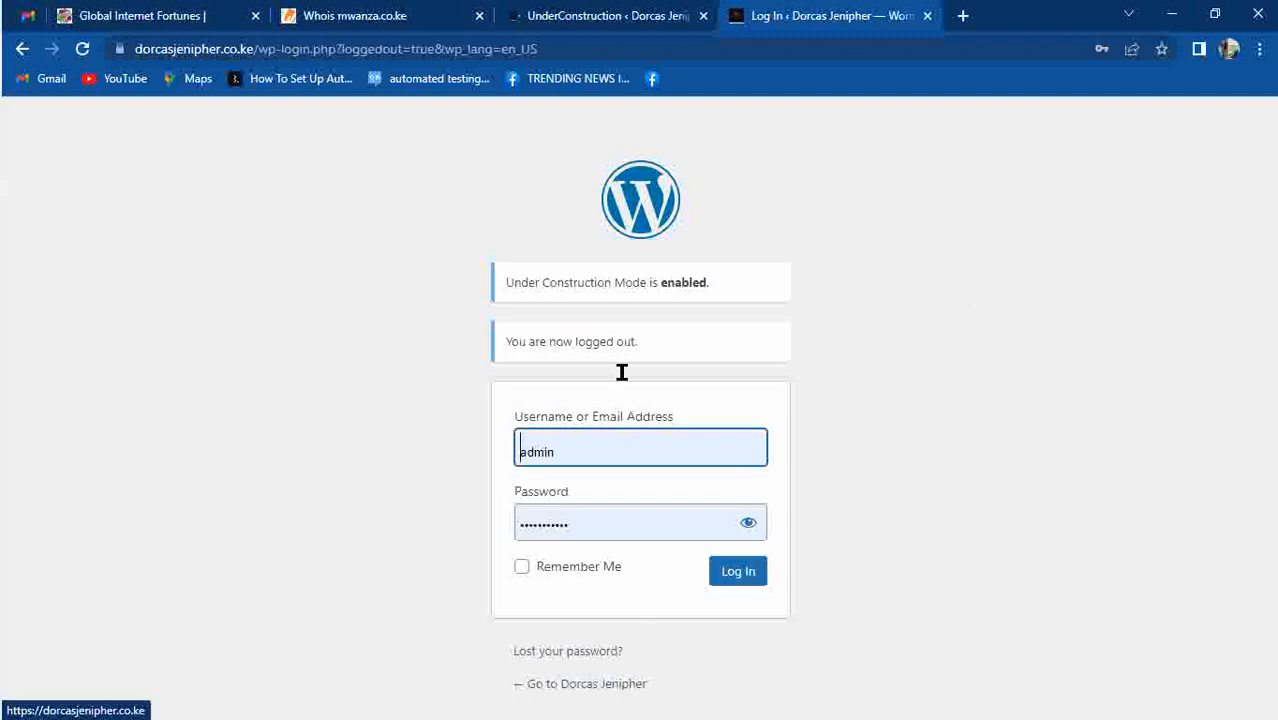
left_click(570, 688)
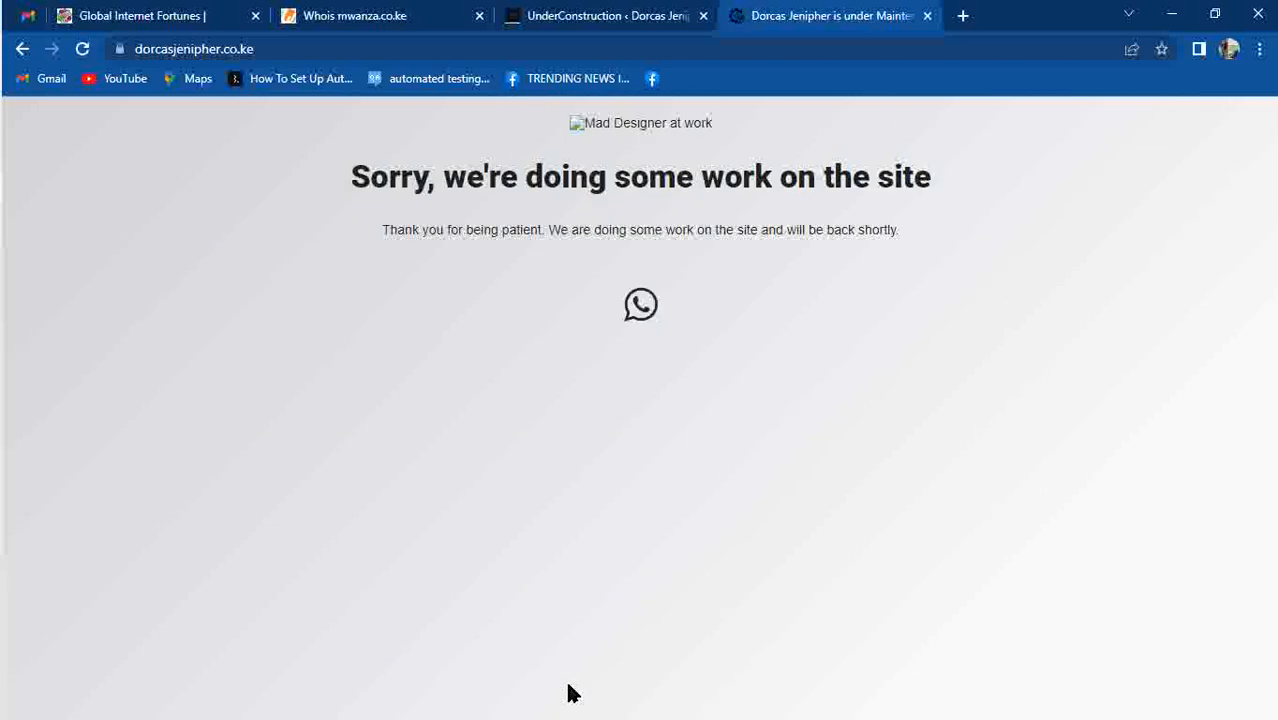
Test the WhatsApp icon and reload the maintenance page, checking it against the settings tab.
left_click(636, 306)
left_click(572, 15)
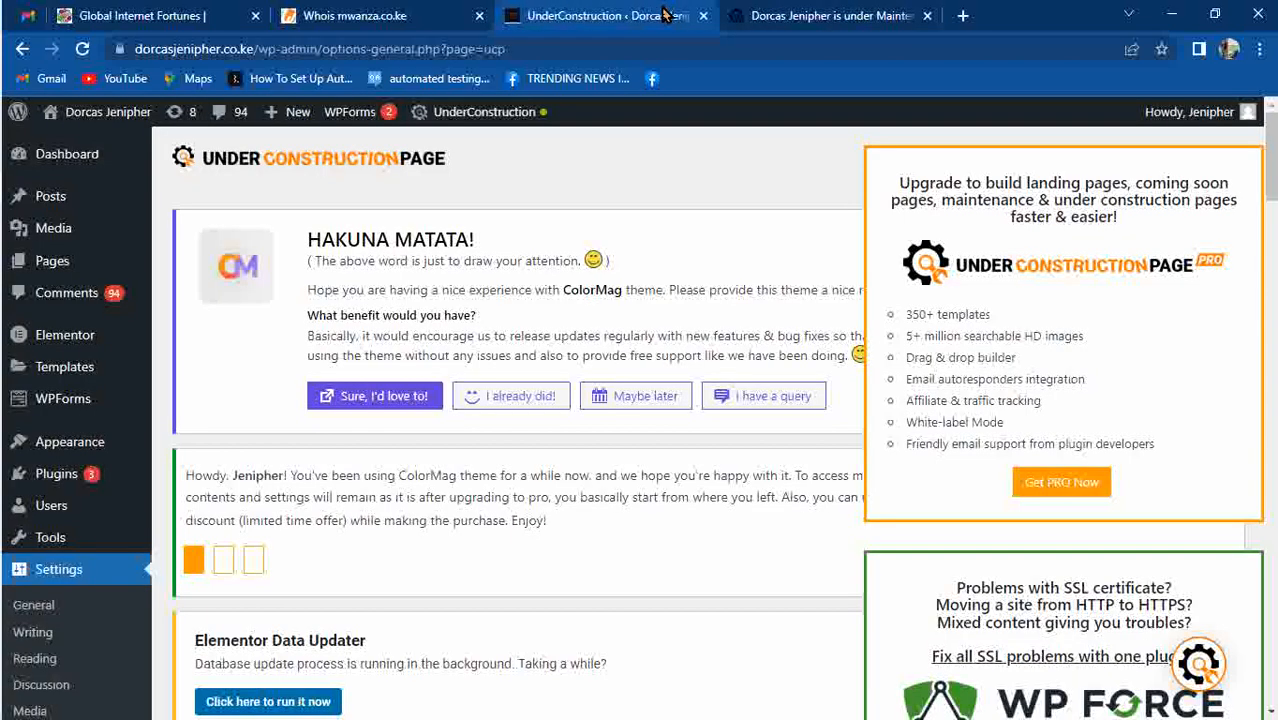
left_click(757, 20)
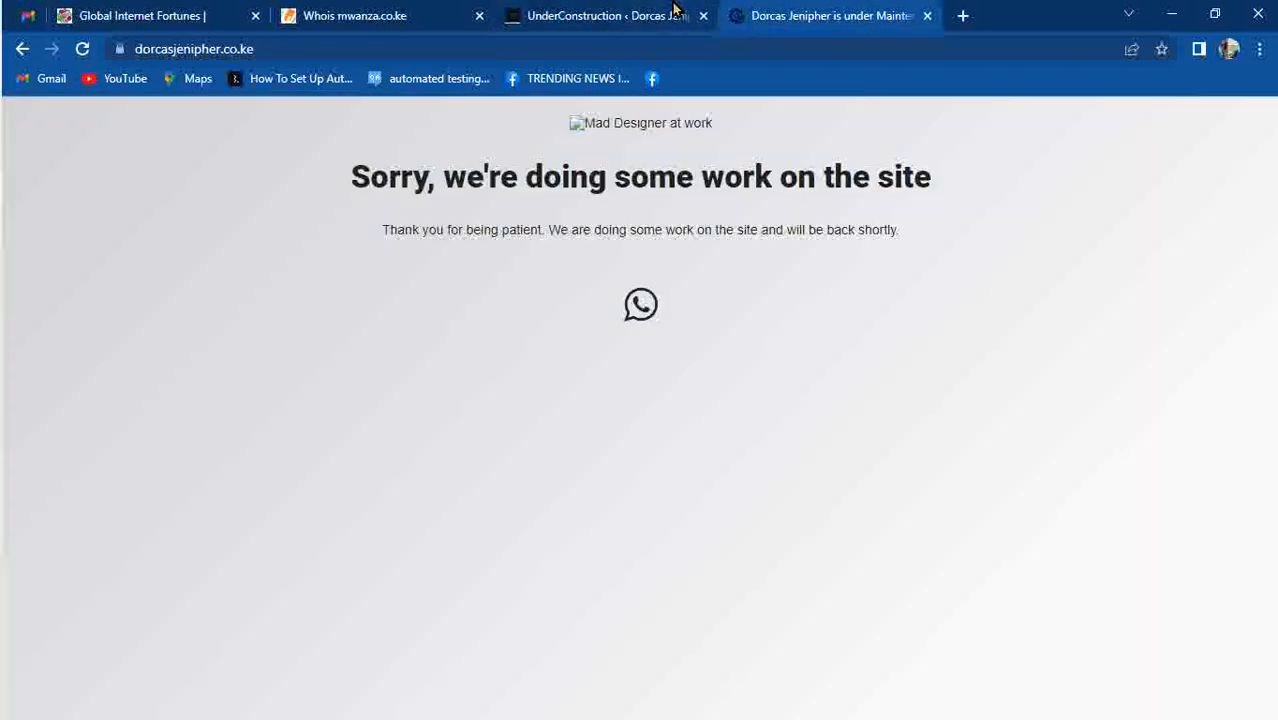
key("F5")
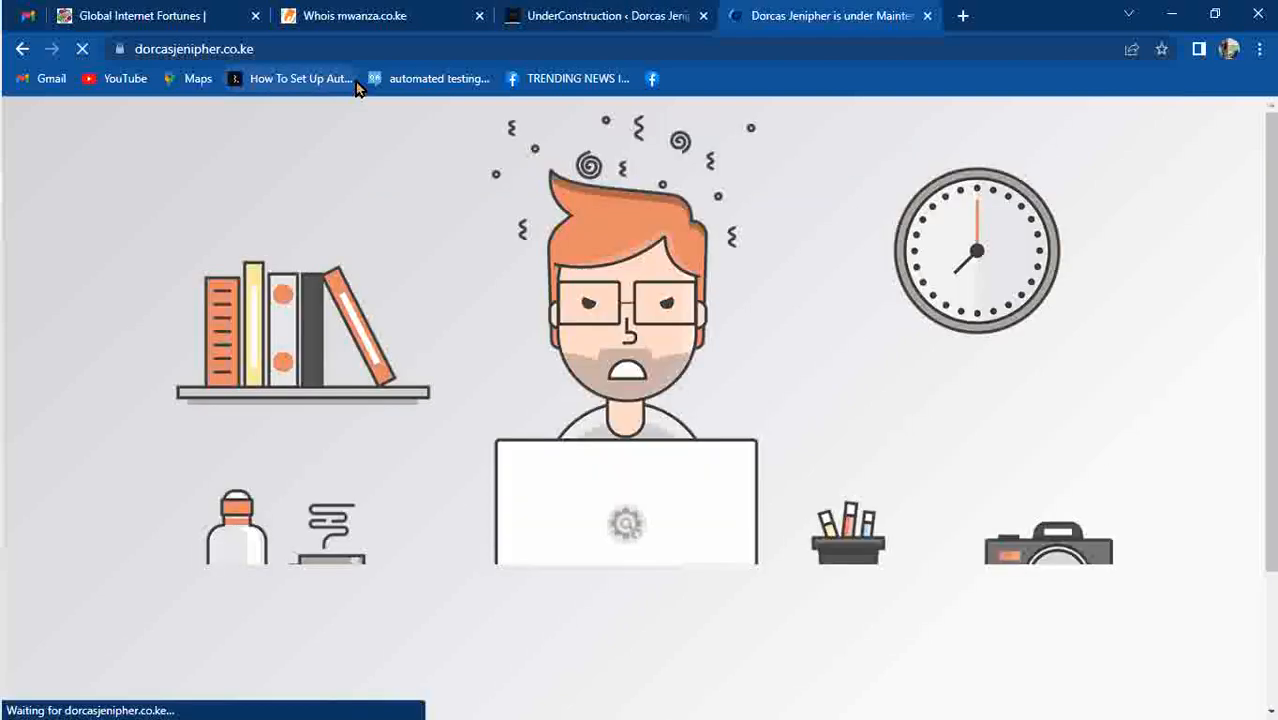
left_click_drag(1267, 188, 1270, 124)
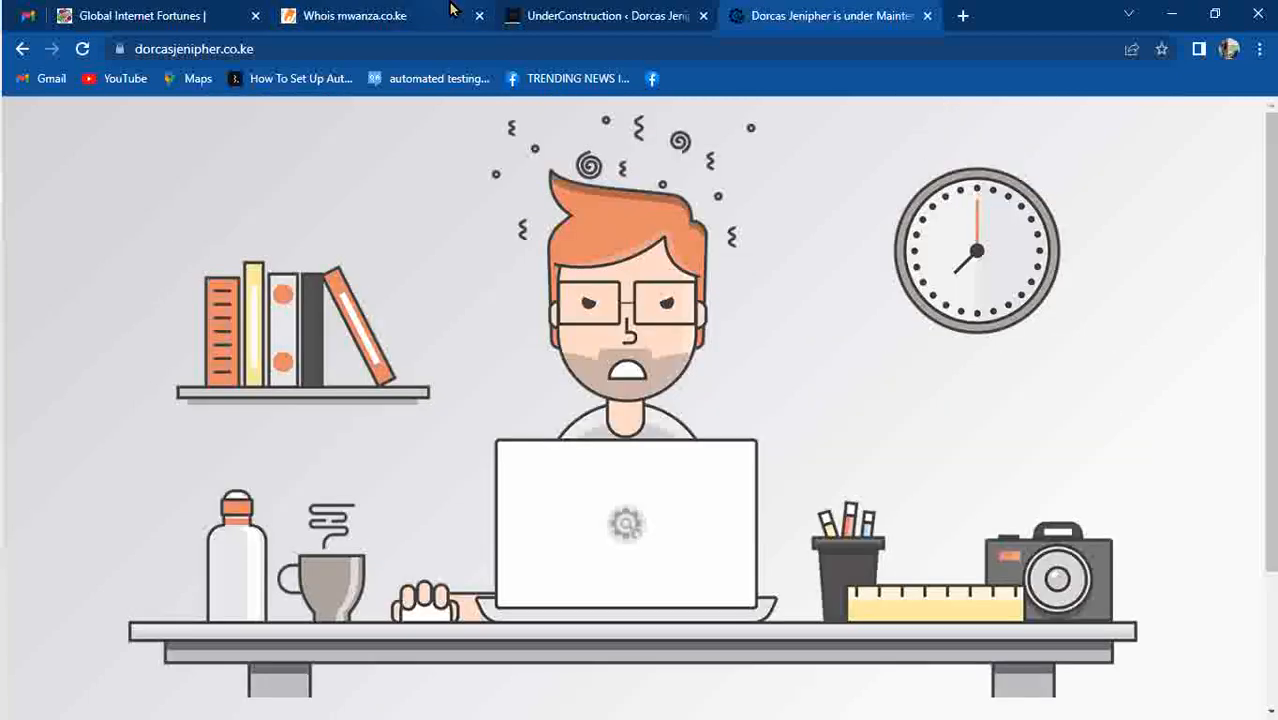
left_click(622, 12)
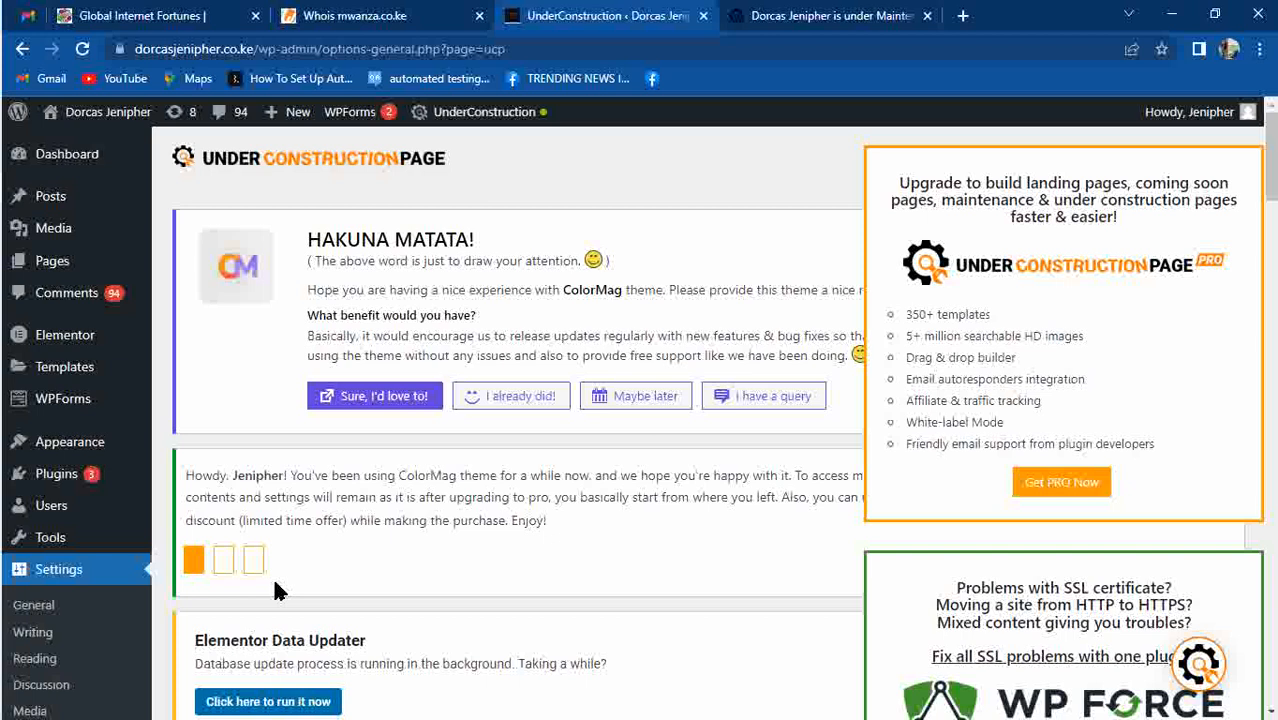
left_click(820, 15)
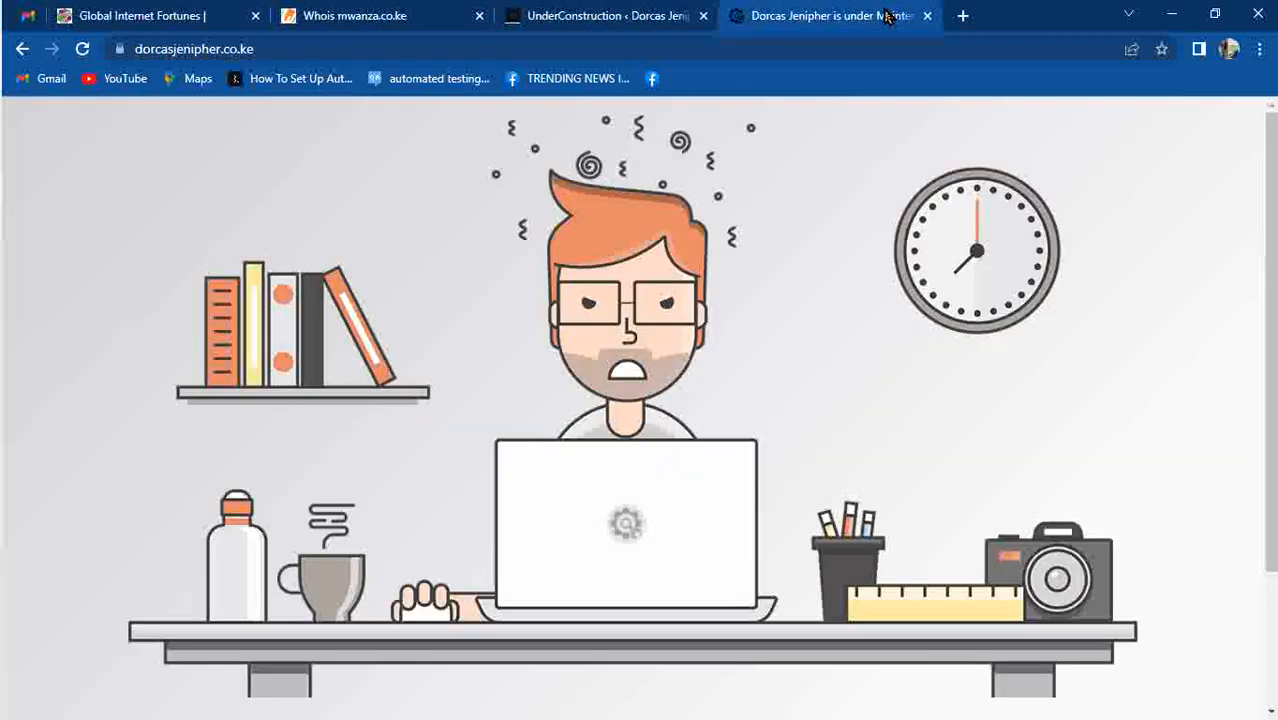
left_click(563, 15)
mouse_move(72, 118)
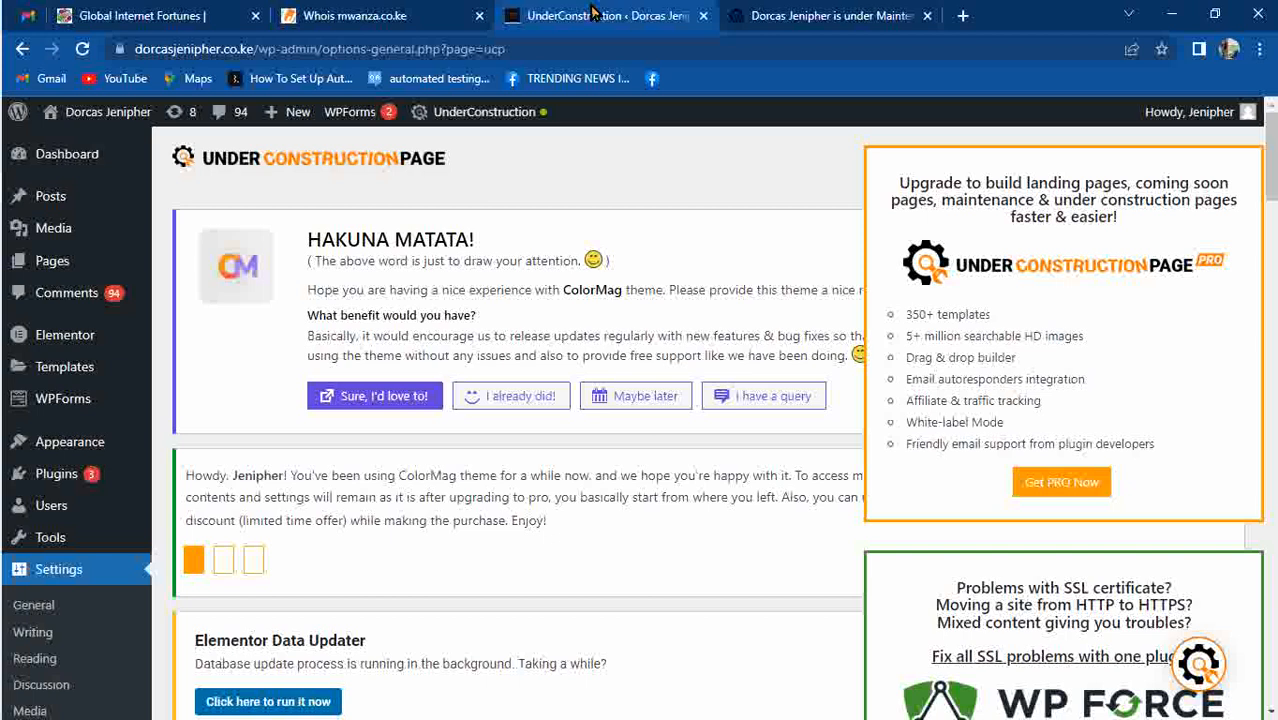
left_click(809, 17)
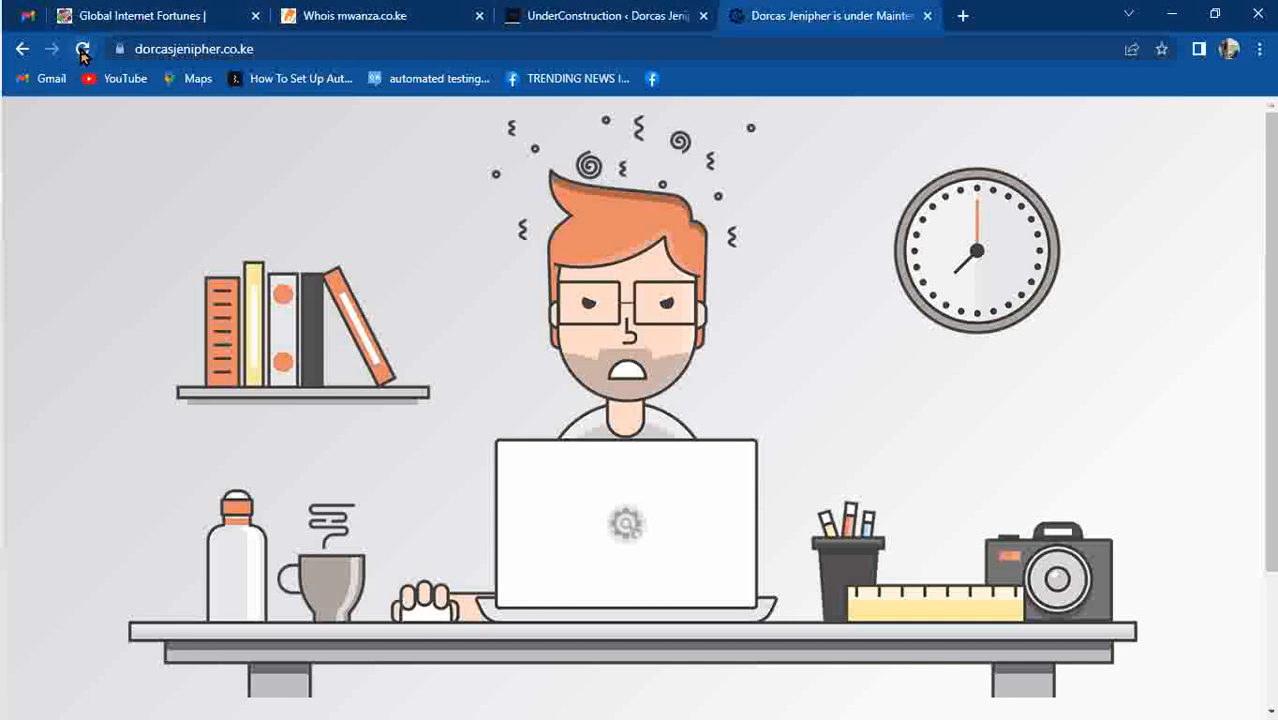
left_click(594, 30)
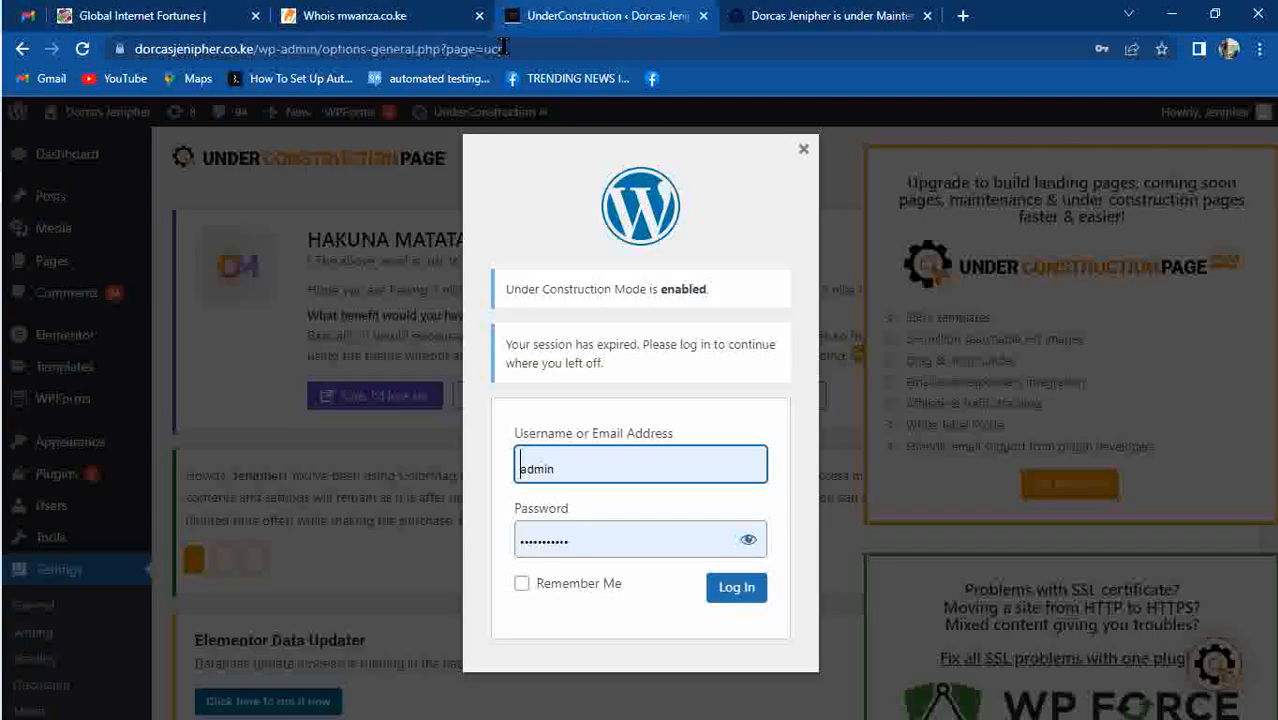
Log back in through the expired-session modal, close the Whois tab, and open Visit Site in a new tab.
left_click(735, 590)
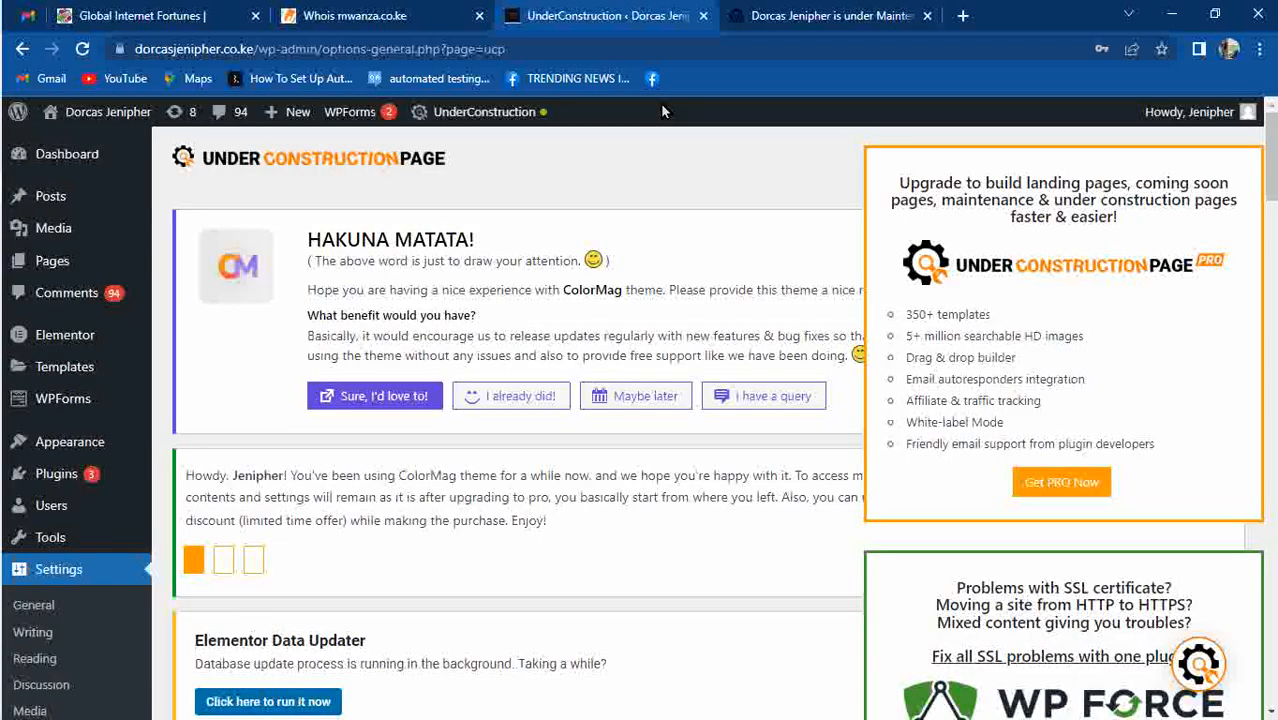
left_click(816, 28)
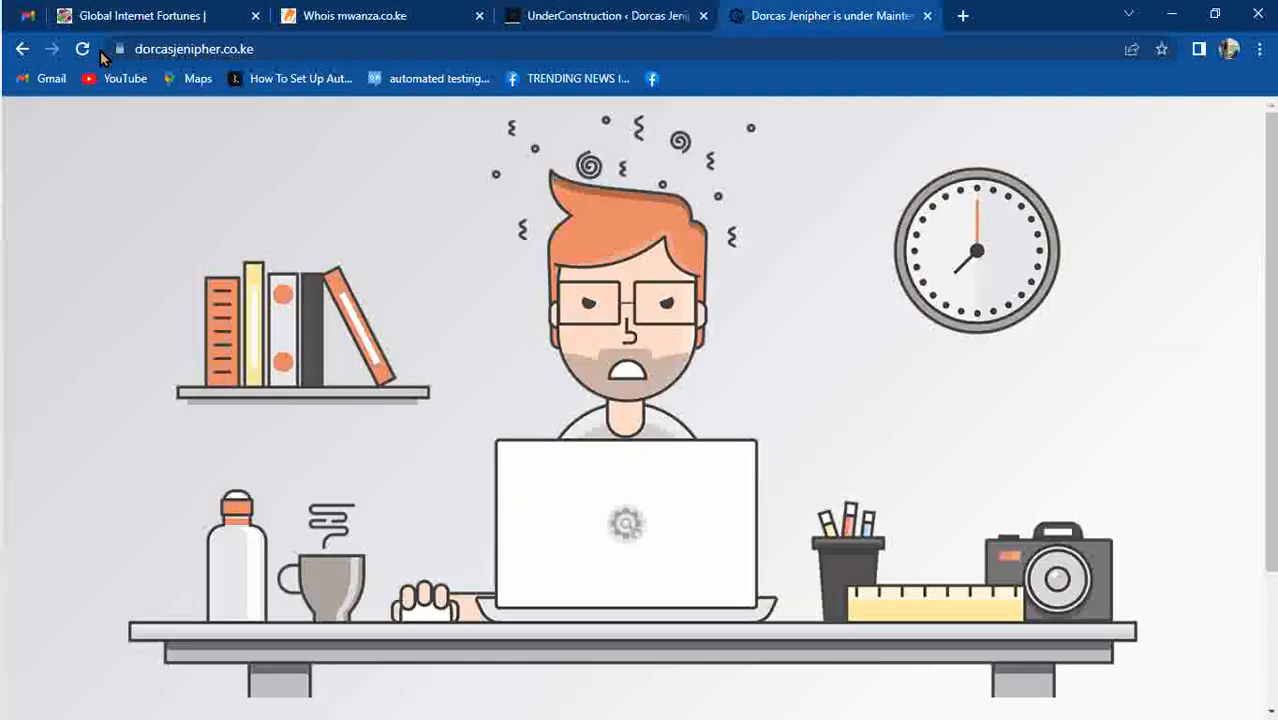
left_click(535, 33)
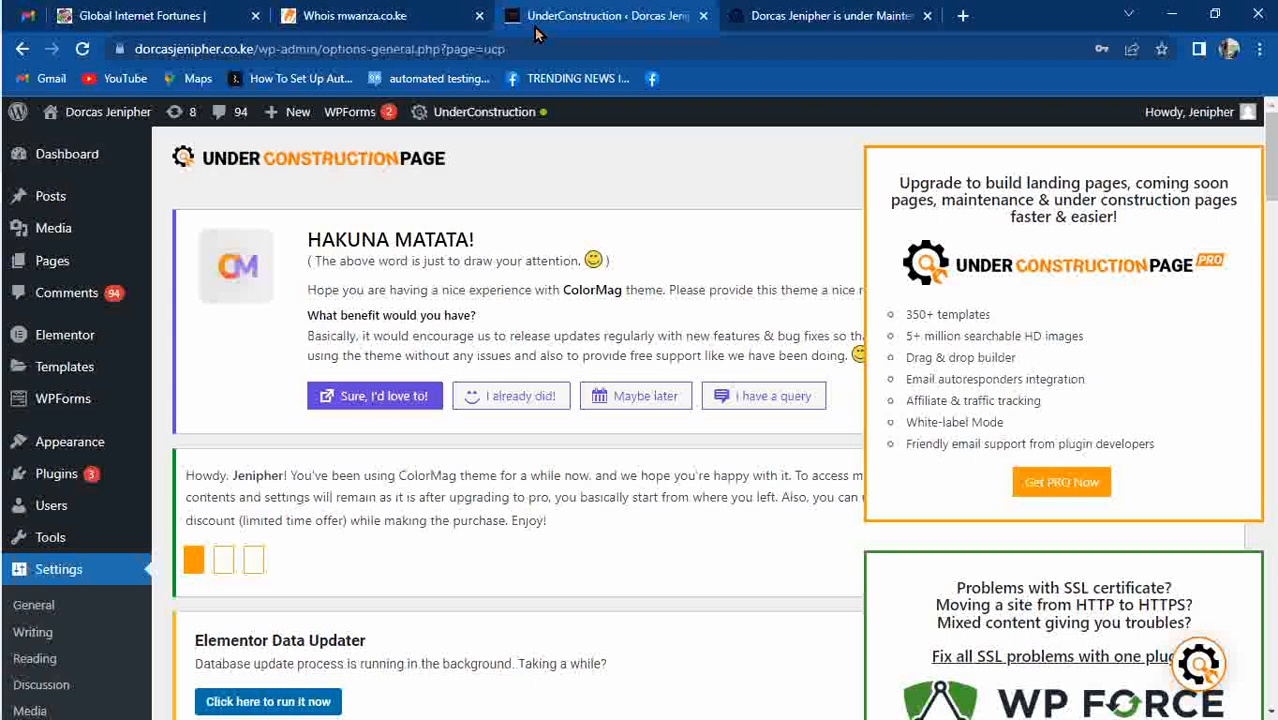
left_click(479, 16)
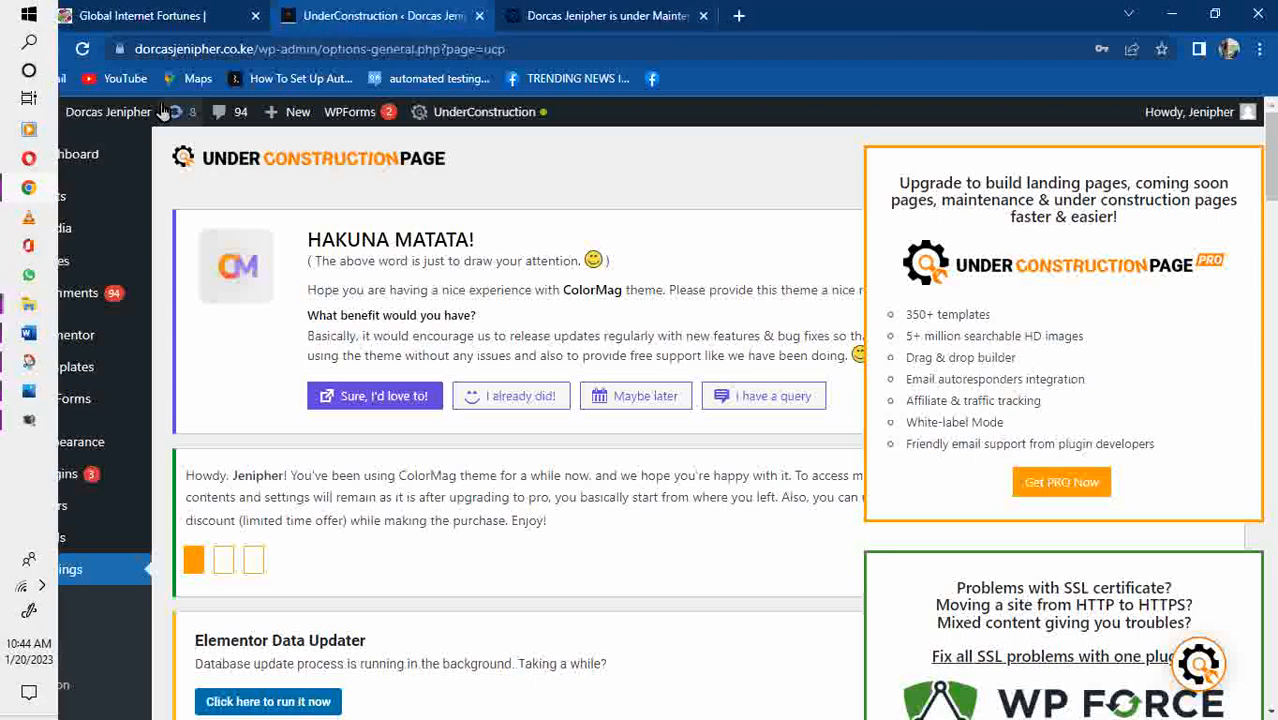
left_click_drag(67, 144, 580, 10)
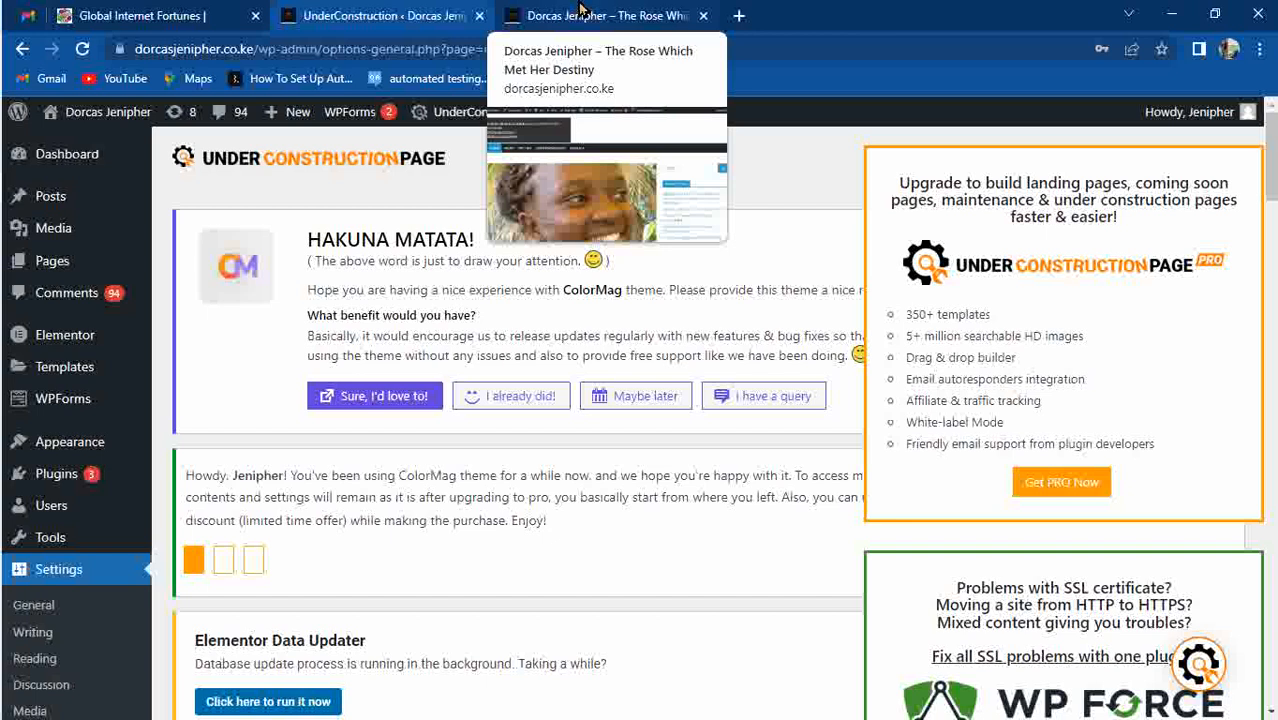
Close the whitelist notice with its red X, scroll the live home page, and return to the UnderConstruction tab.
left_click(582, 12)
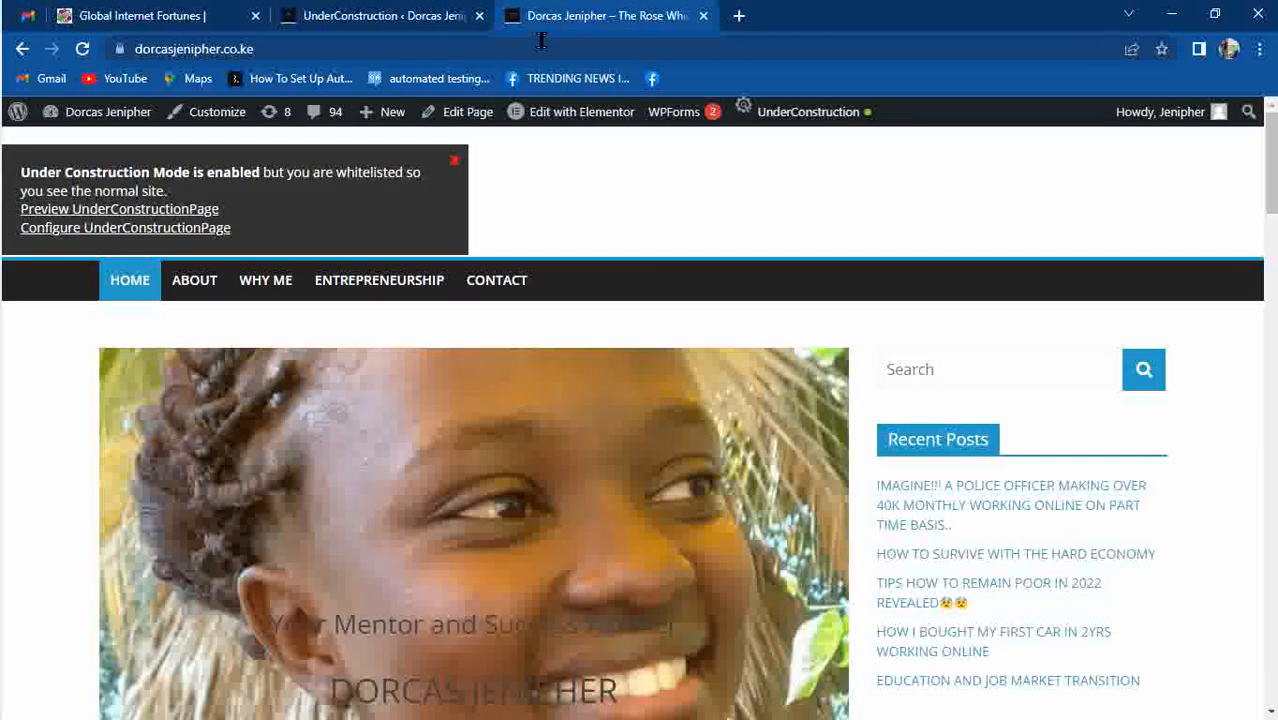
left_click(454, 162)
left_click(412, 15)
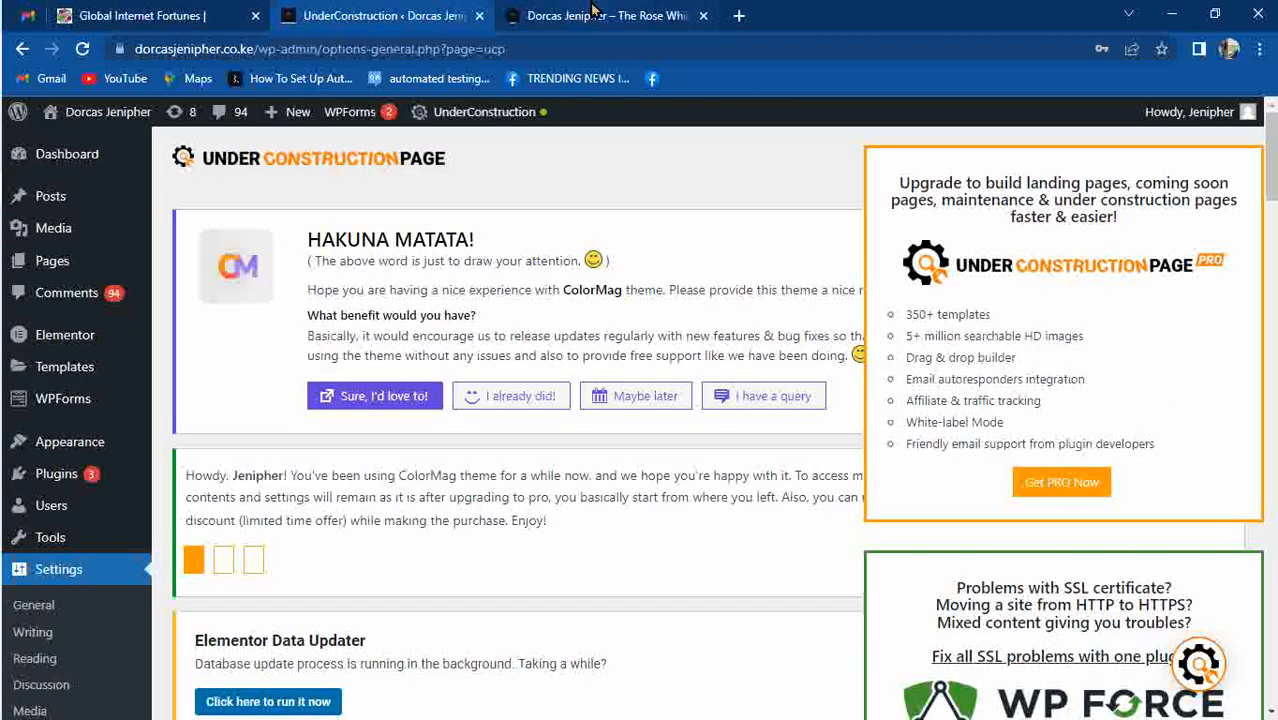
left_click(593, 12)
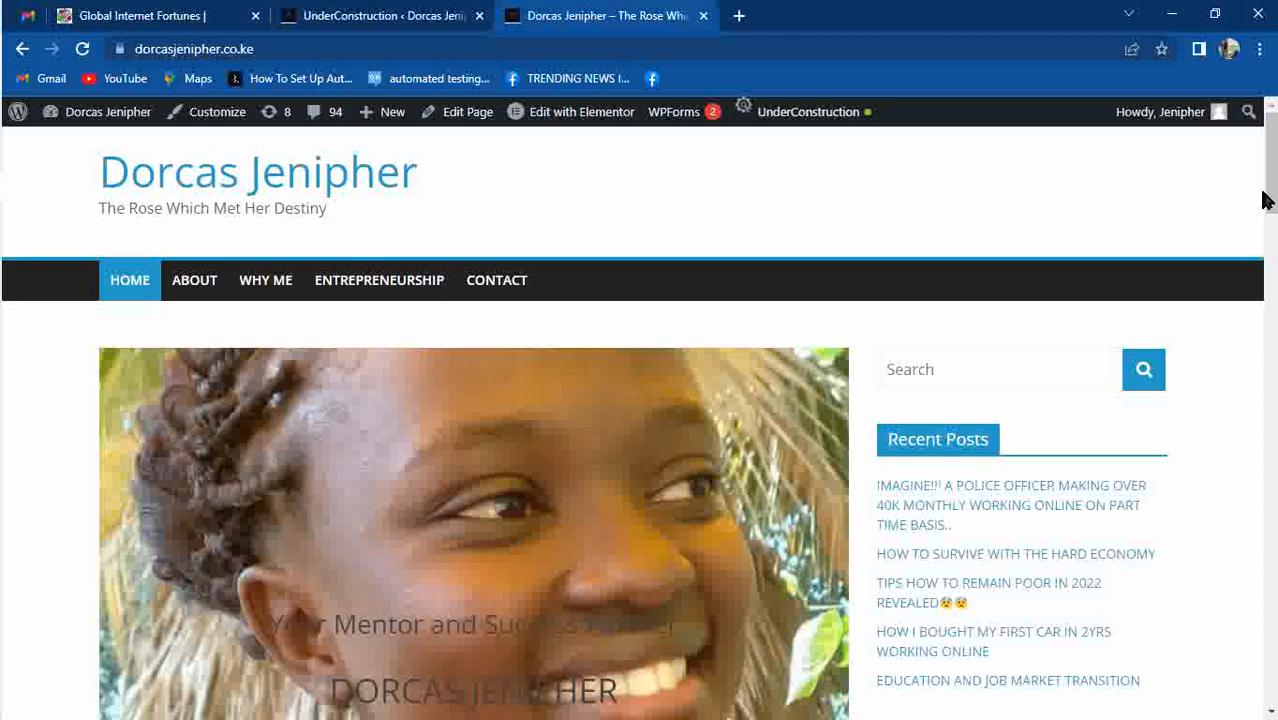
left_click_drag(1274, 178, 1276, 112)
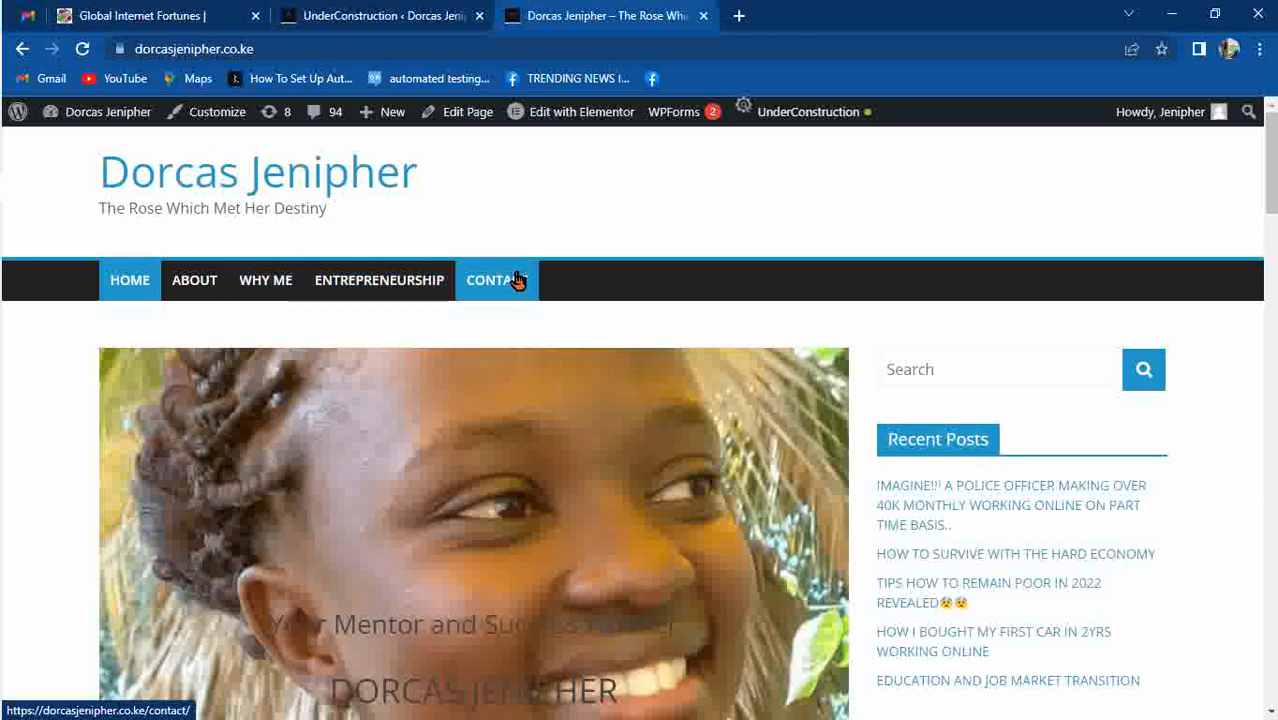
left_click(418, 28)
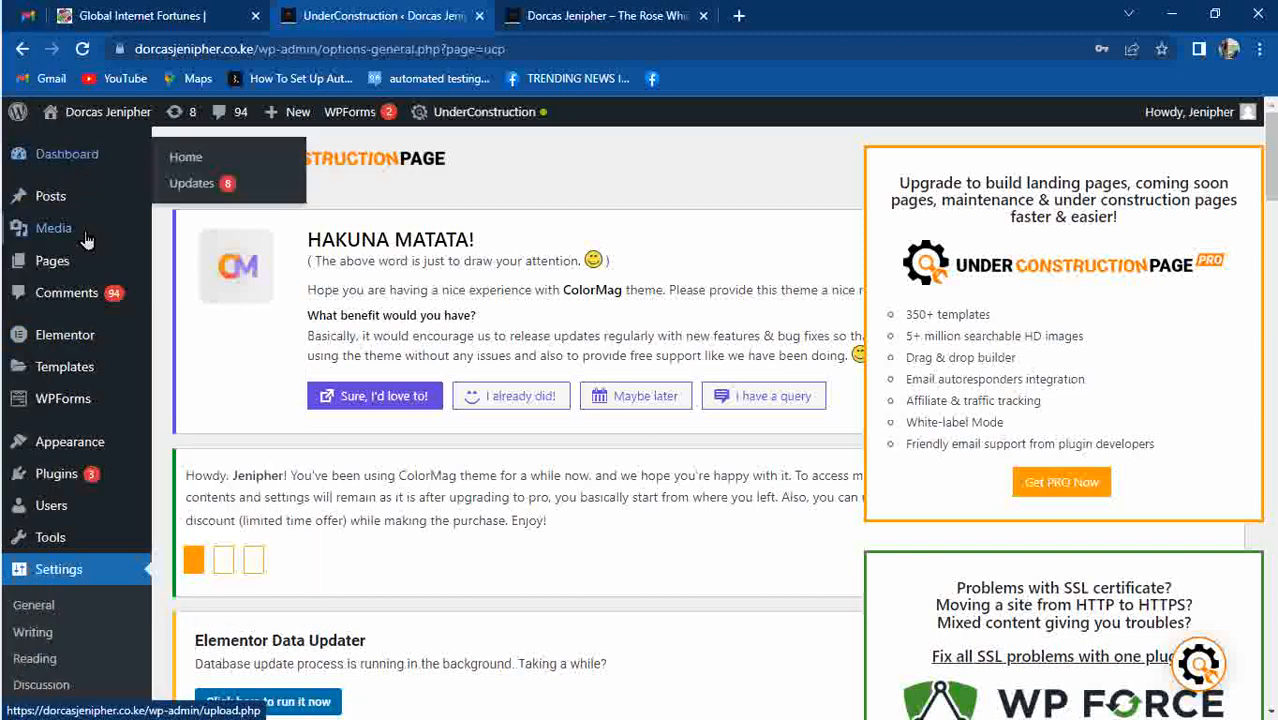
mouse_move(85, 264)
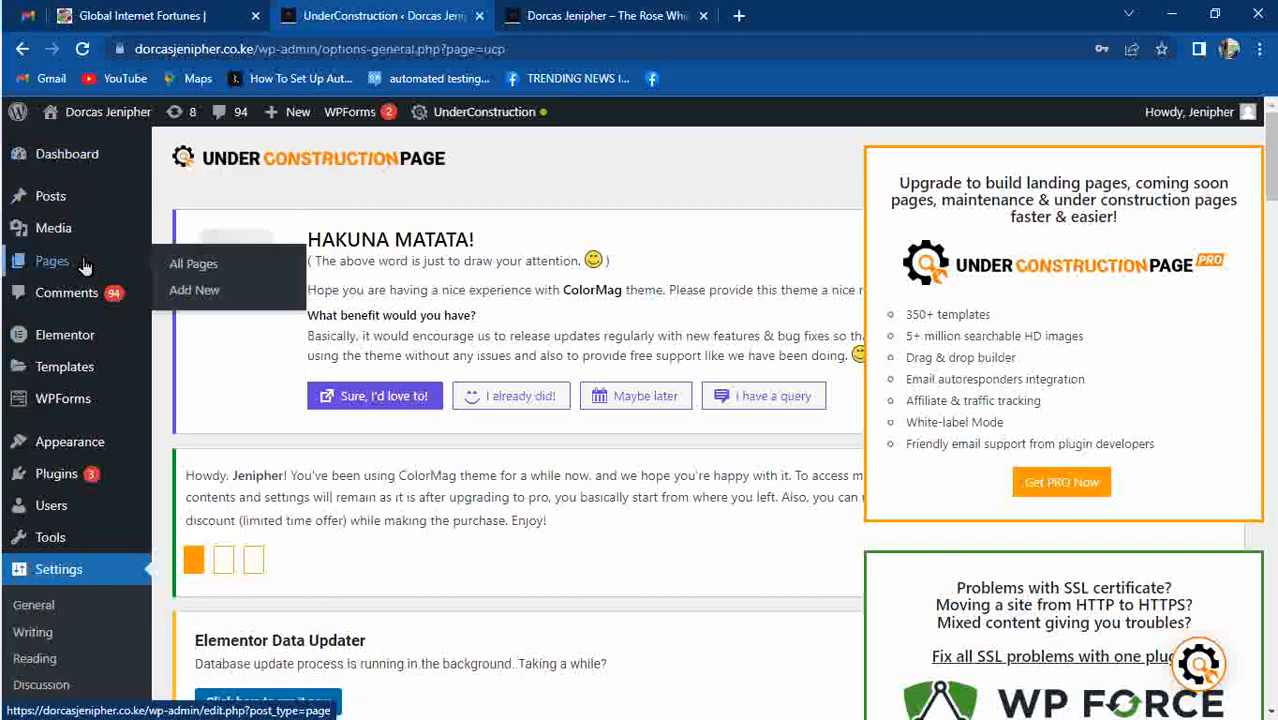
Select all 10 pages, move them to the Trash with the bulk action, then view the live home page.
left_click(190, 263)
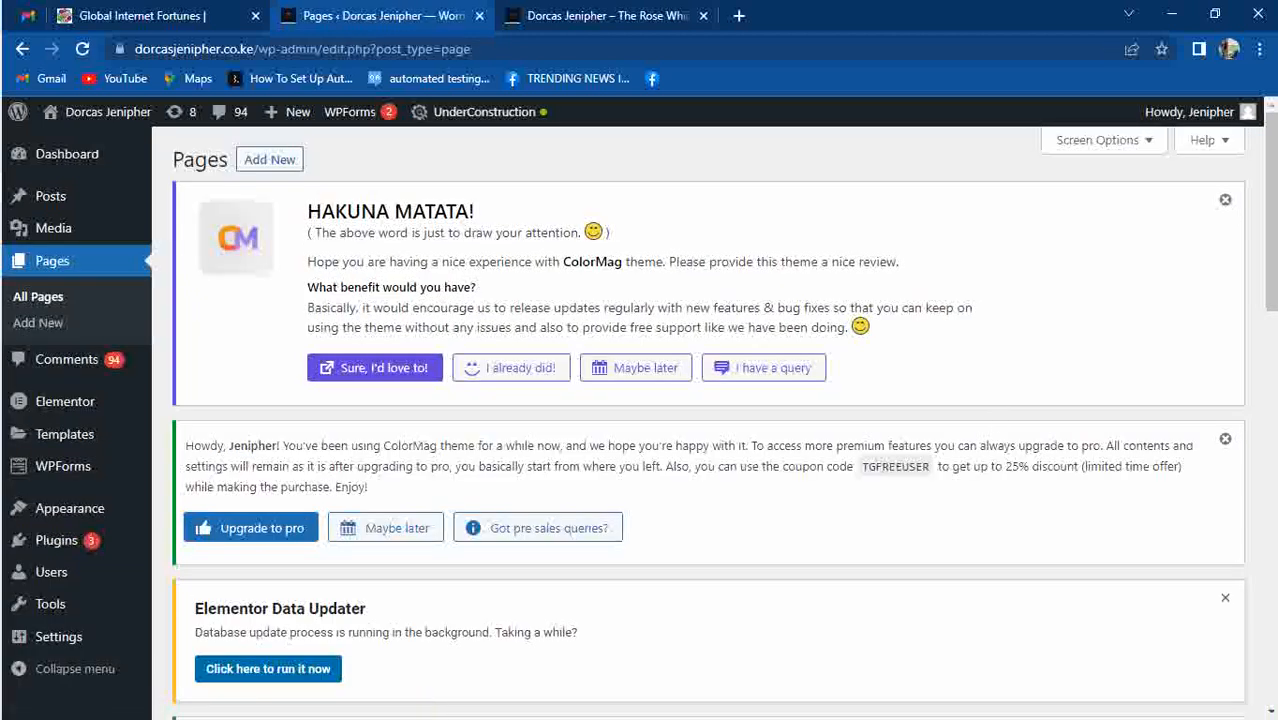
scroll(1274, 152, "down", 10)
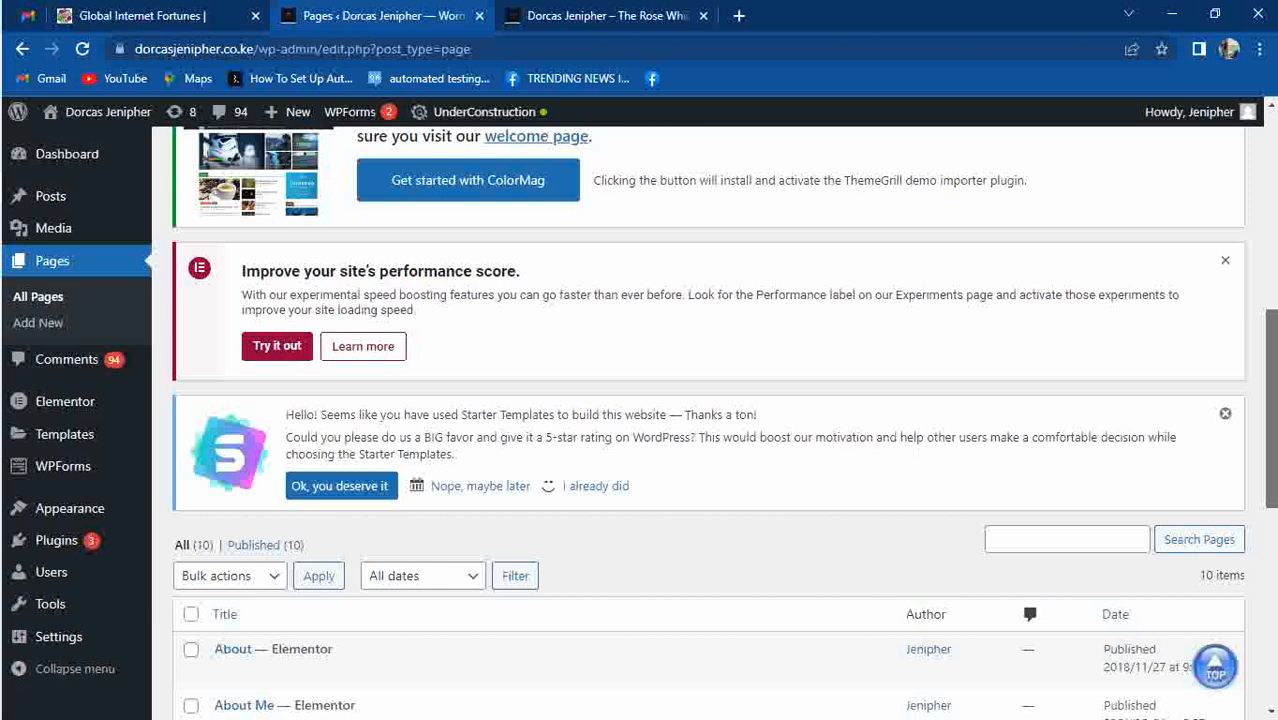
left_click_drag(1273, 458, 1273, 476)
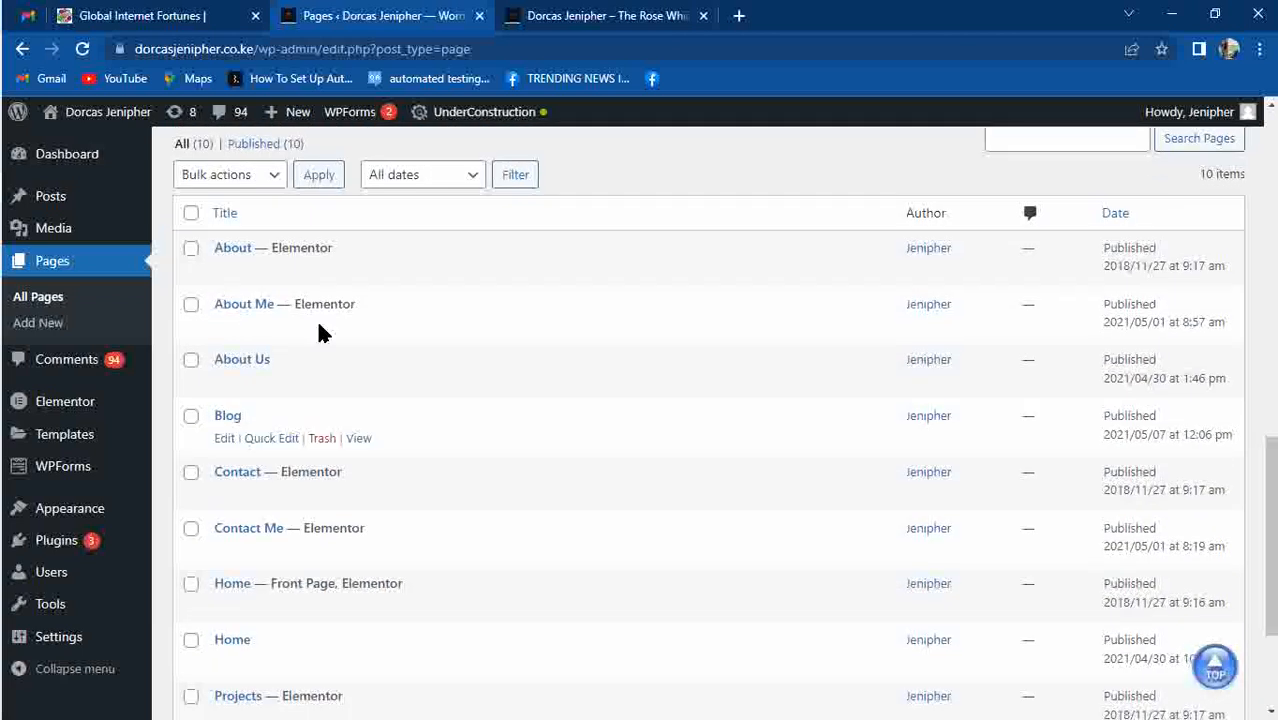
left_click(190, 213)
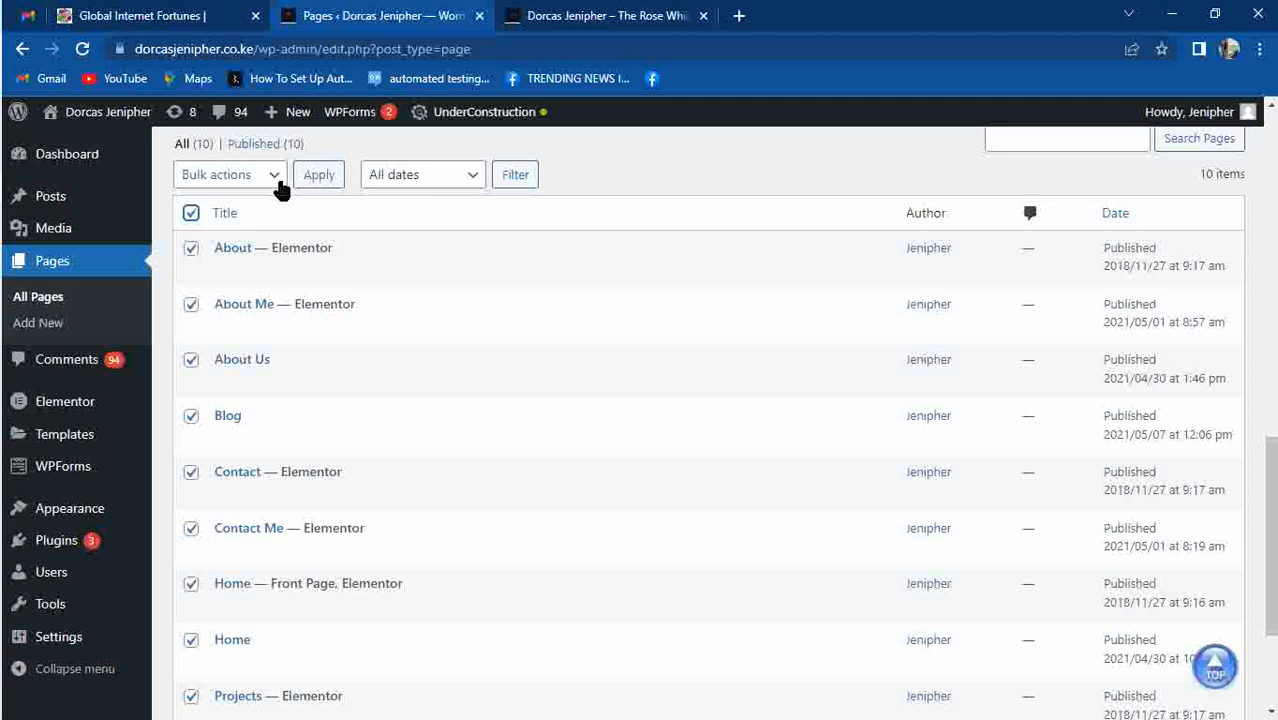
left_click(280, 180)
left_click(234, 237)
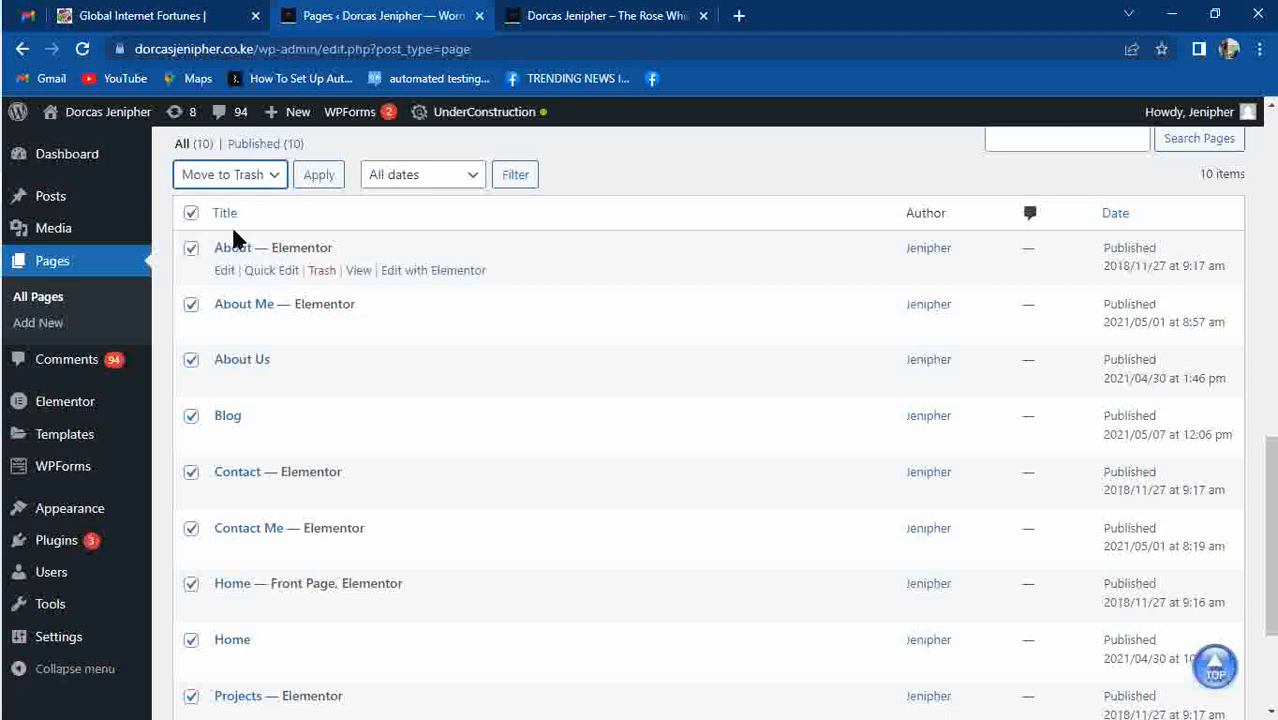
left_click(319, 175)
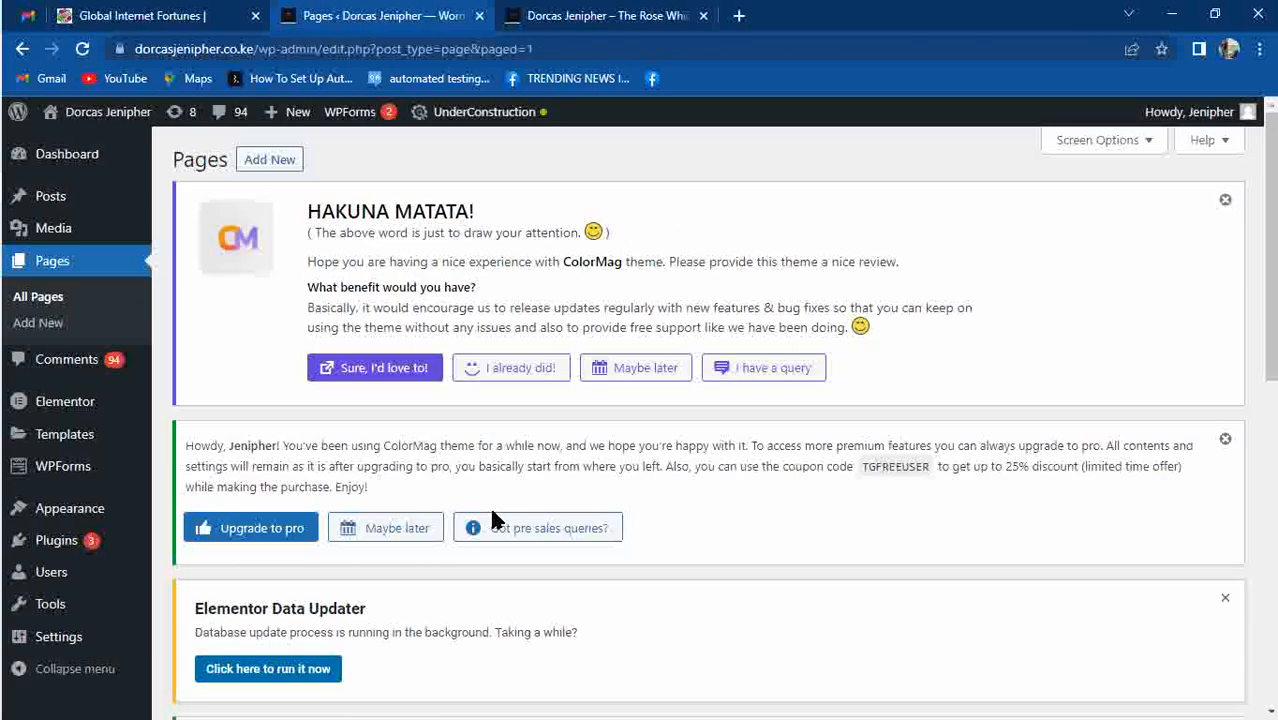
scroll(1272, 145, "down", 7)
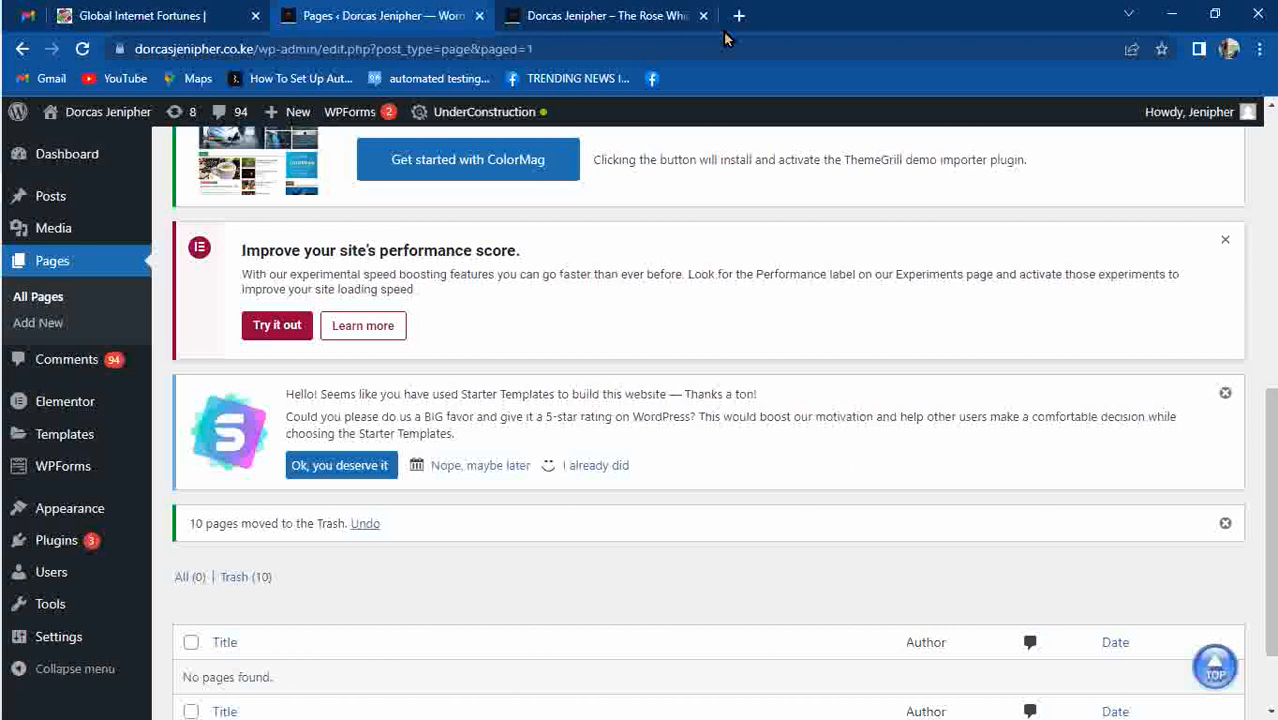
left_click(643, 16)
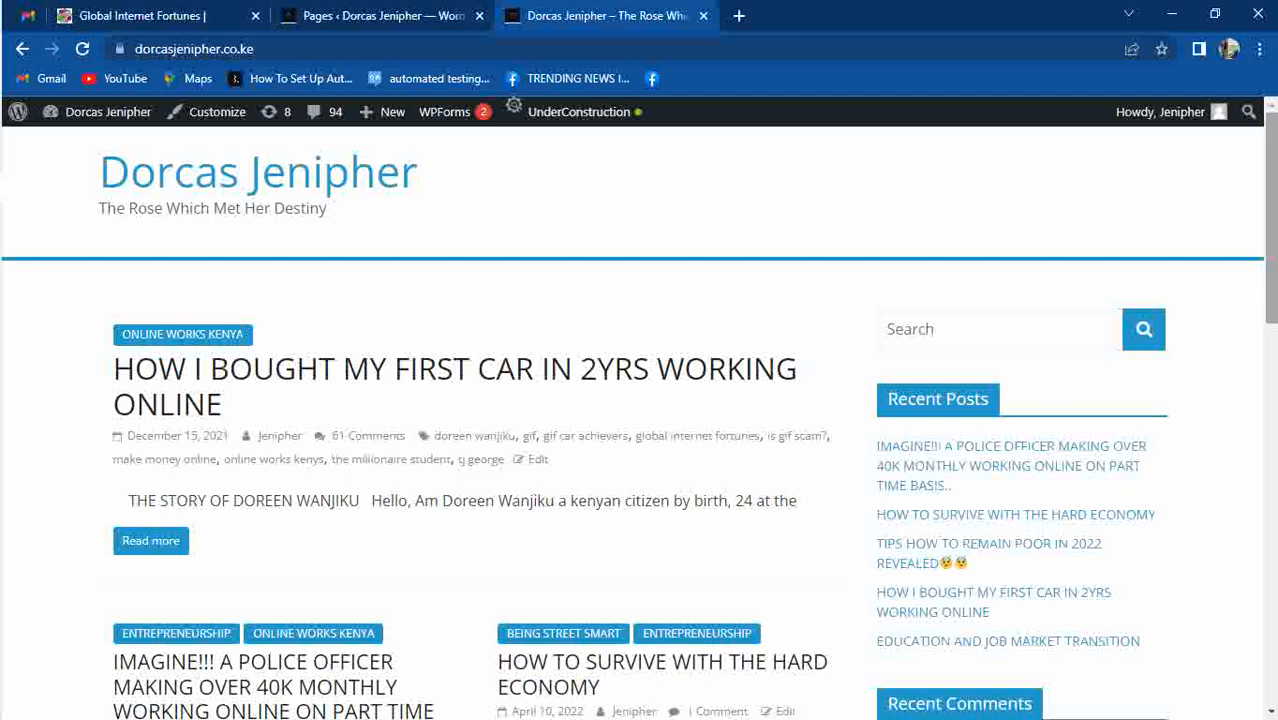
Scroll through the recent posts on the live home page and back to the top.
mouse_move(1266, 291)
left_mouse_down()
mouse_move(1268, 582)
mouse_move(1268, 302)
left_mouse_up()
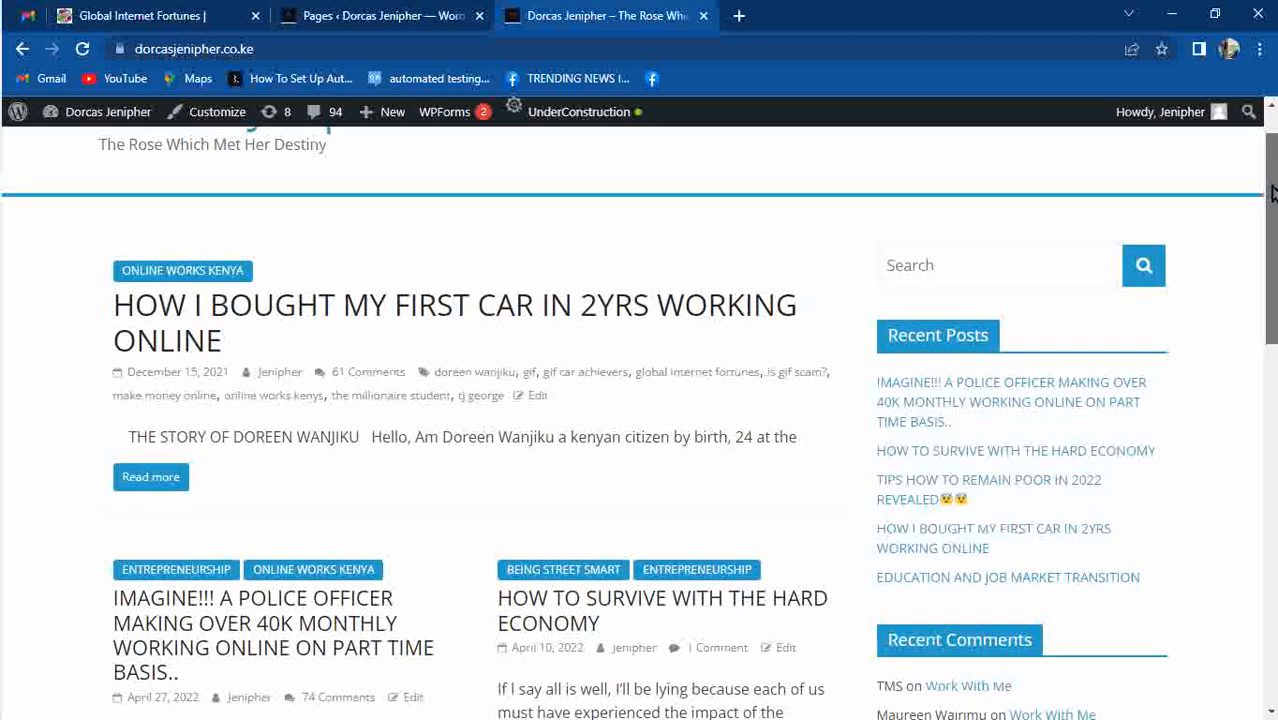
left_click_drag(1274, 174, 1273, 533)
left_click(1215, 656)
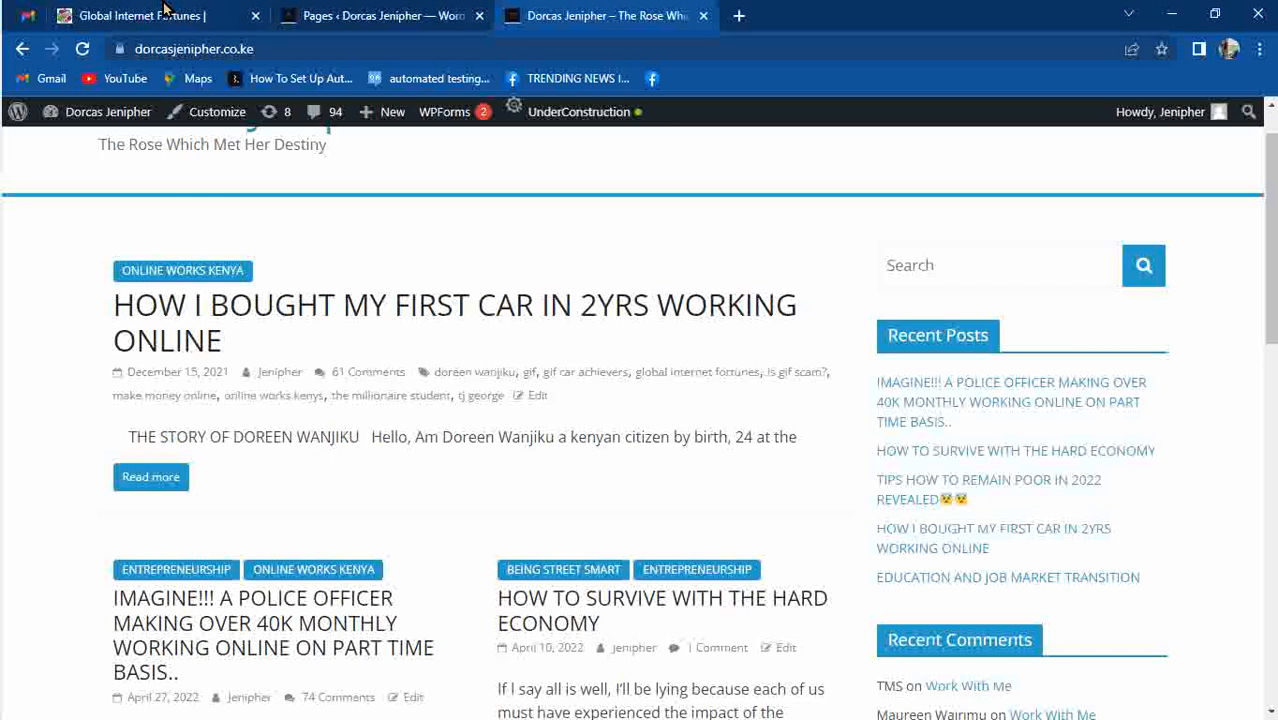
Return to the admin Pages list showing All (0), Trash (10) and 'No pages found.'.
left_click(330, 15)
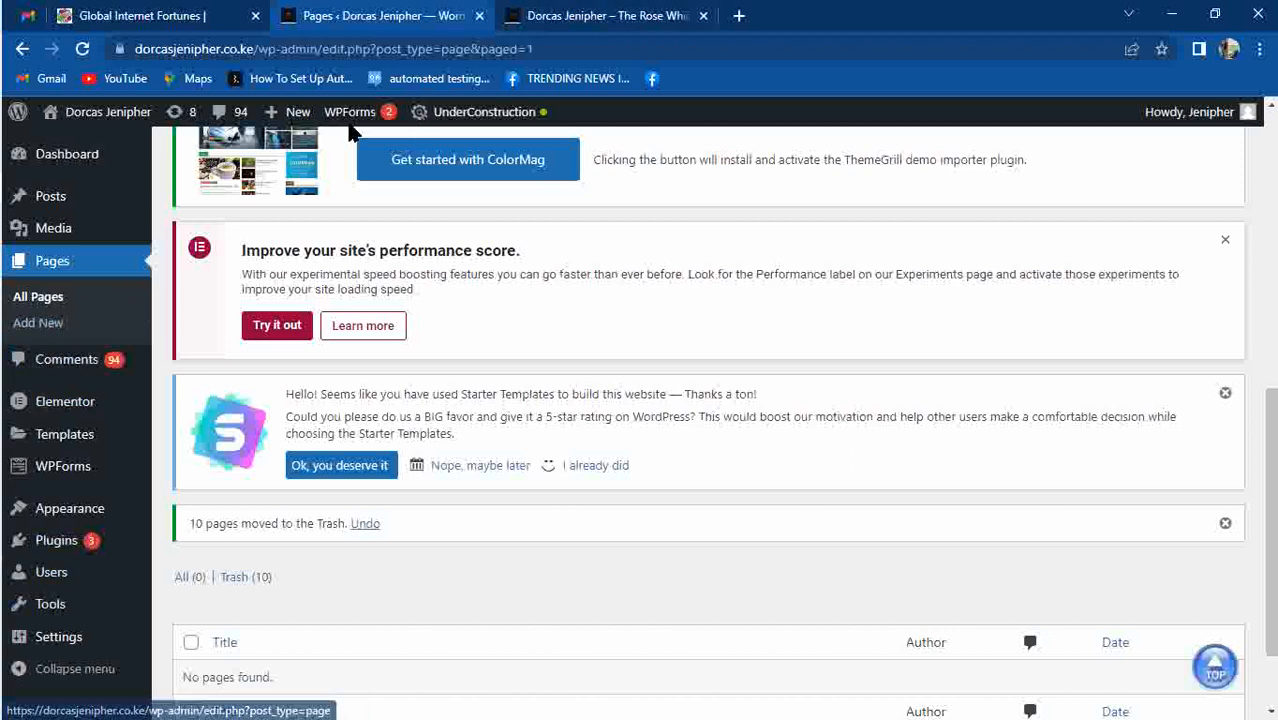
left_click(560, 17)
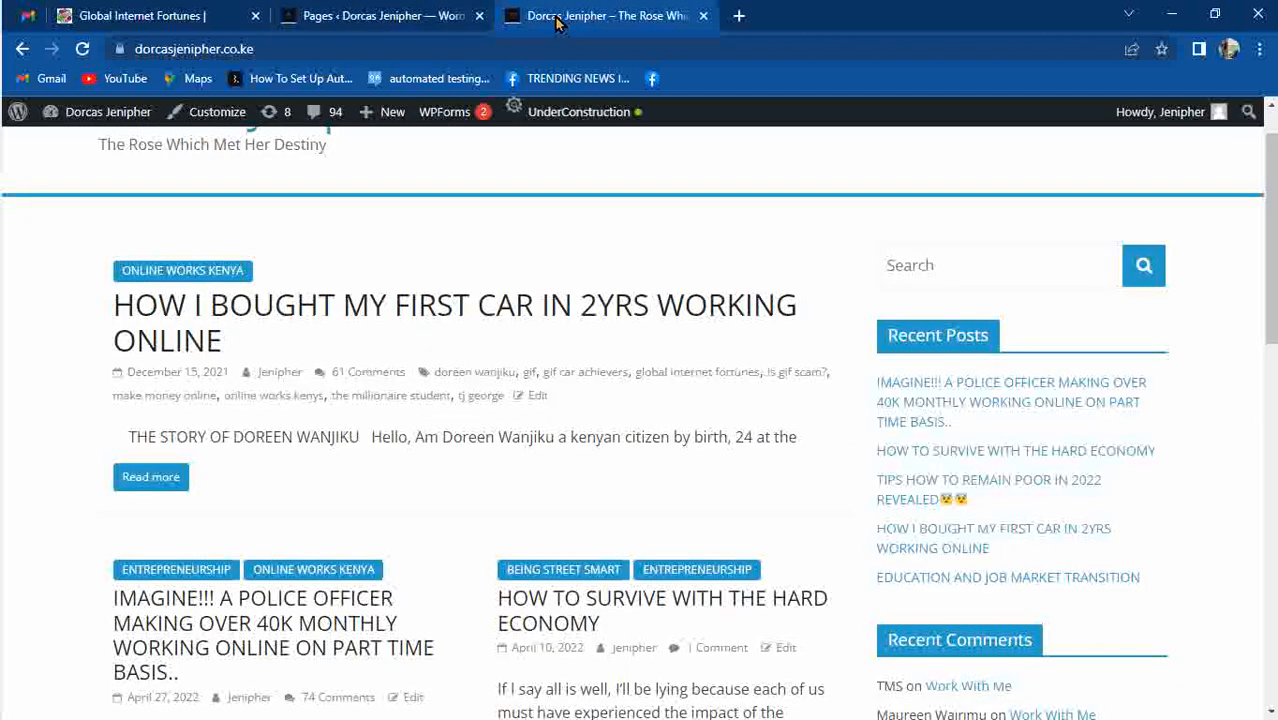
left_click(452, 20)
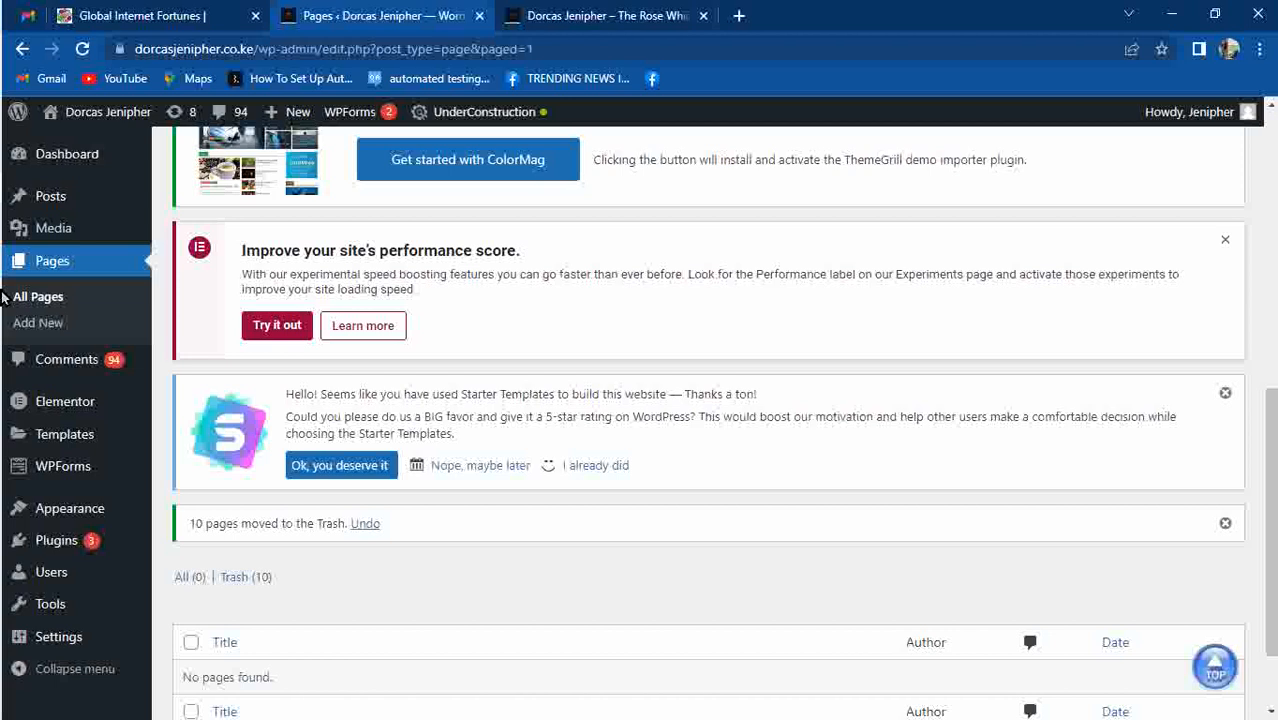
mouse_move(115, 471)
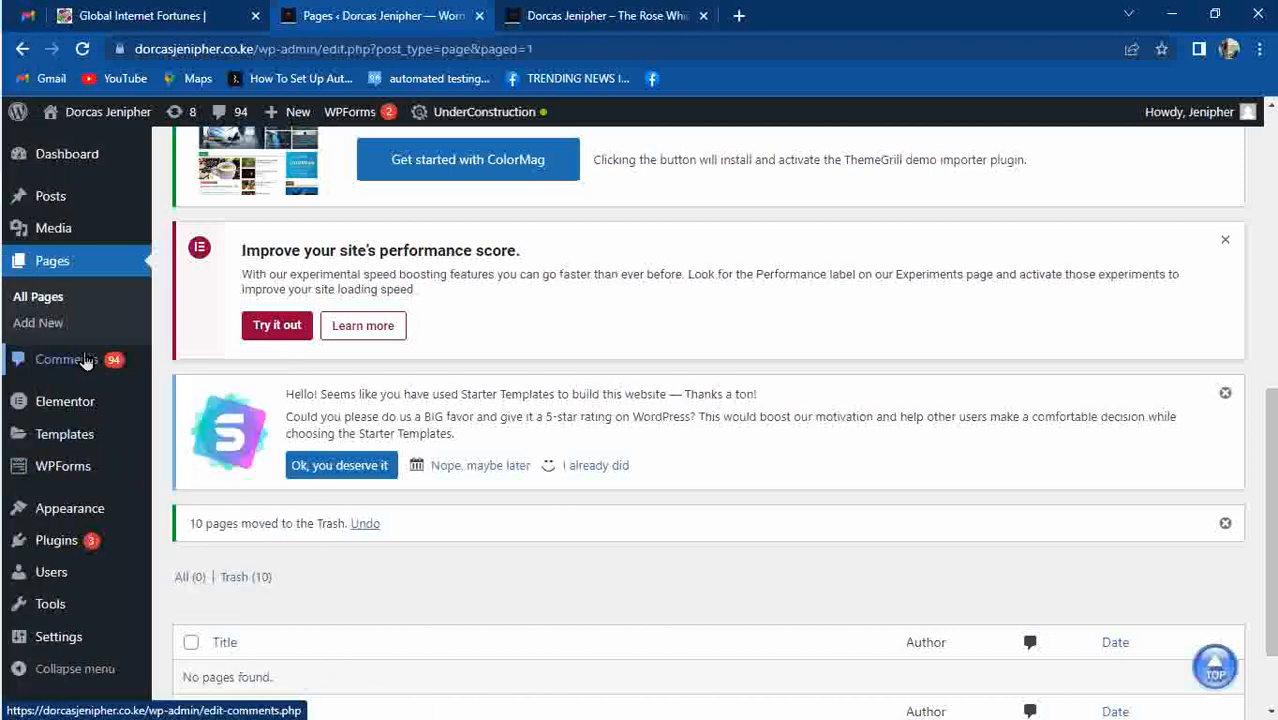
mouse_move(106, 410)
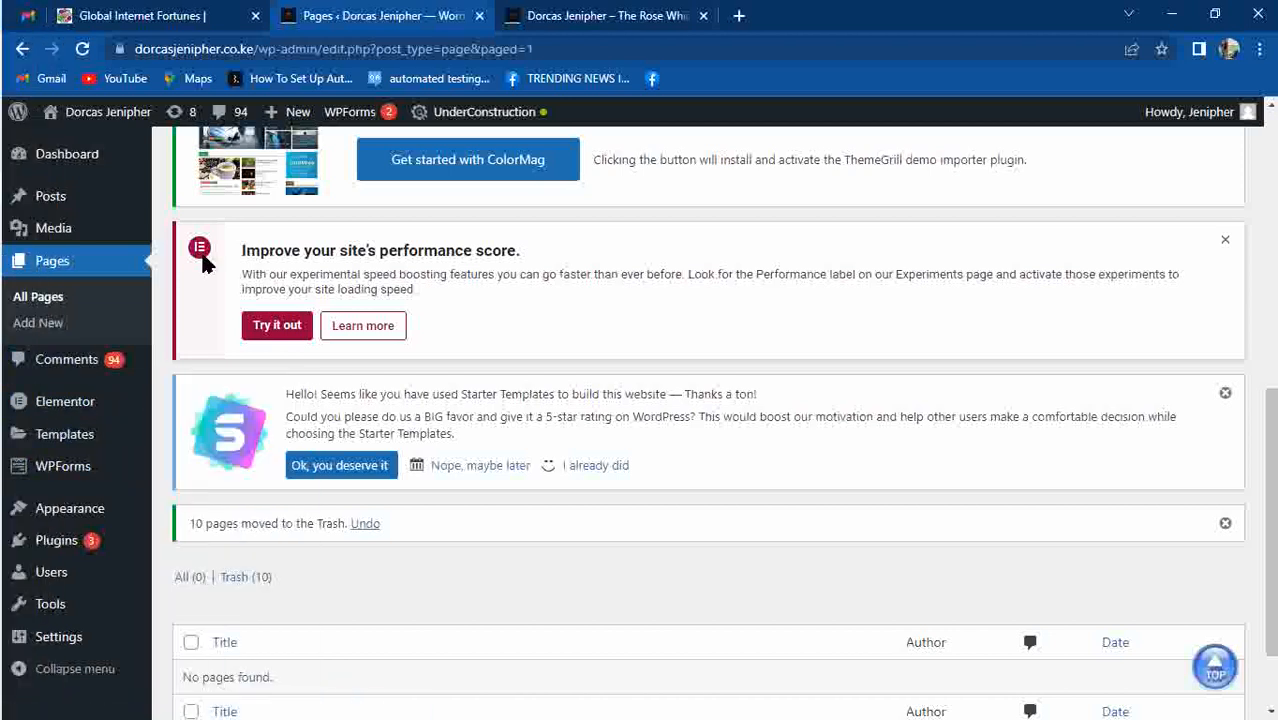
left_click_drag(1273, 428, 1273, 350)
scroll(708, 420, "down", 3)
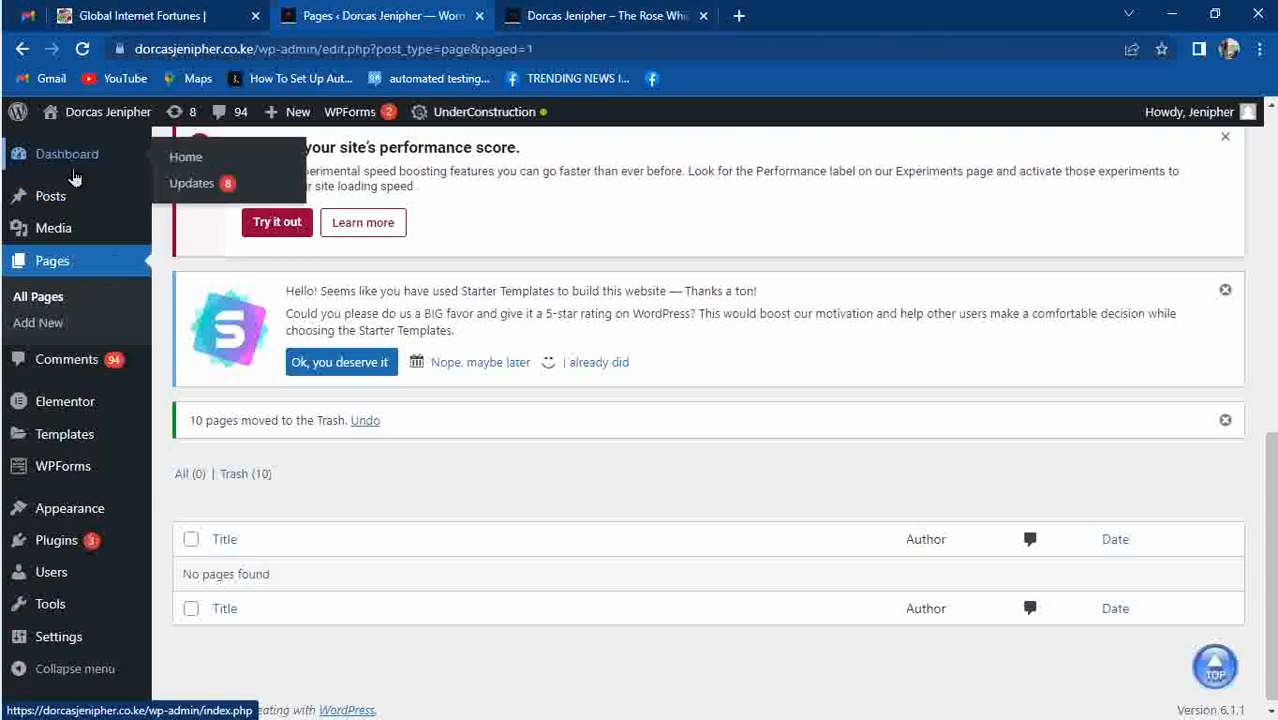
Select all installed plugins except Under Construction and apply the Deactivate bulk action.
mouse_move(72, 556)
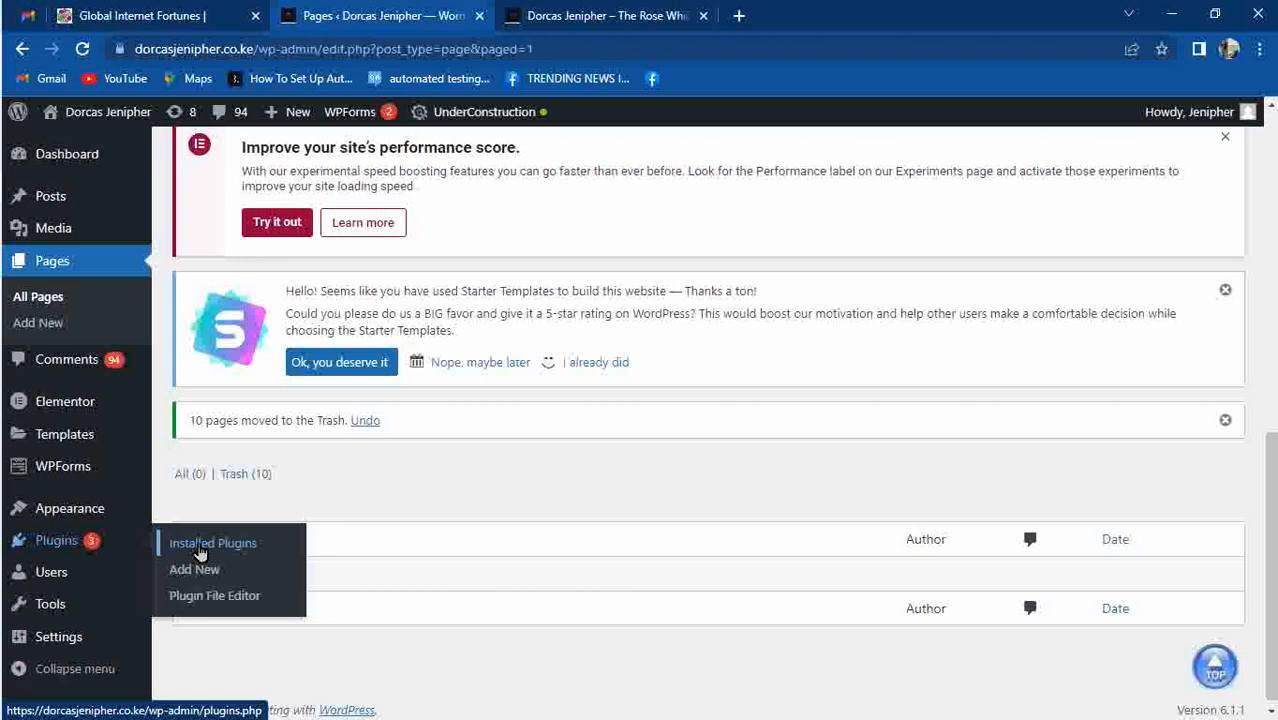
left_click(201, 550)
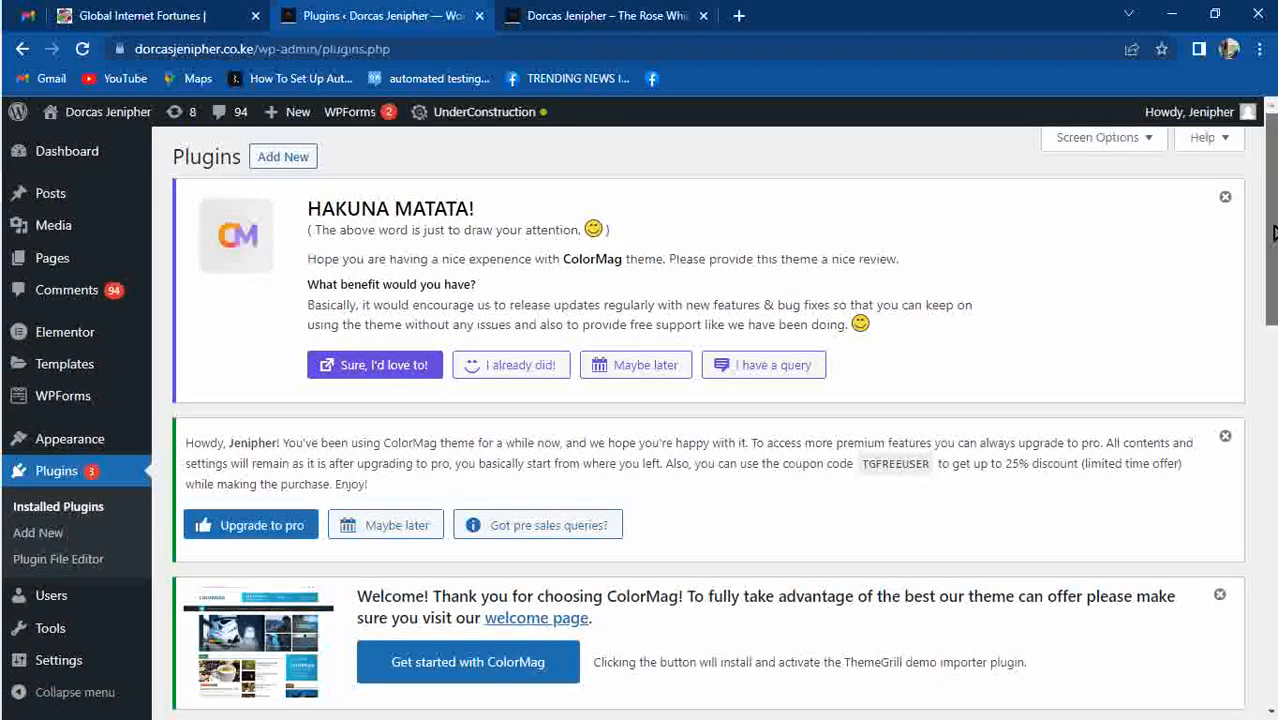
left_click_drag(1274, 227, 1274, 464)
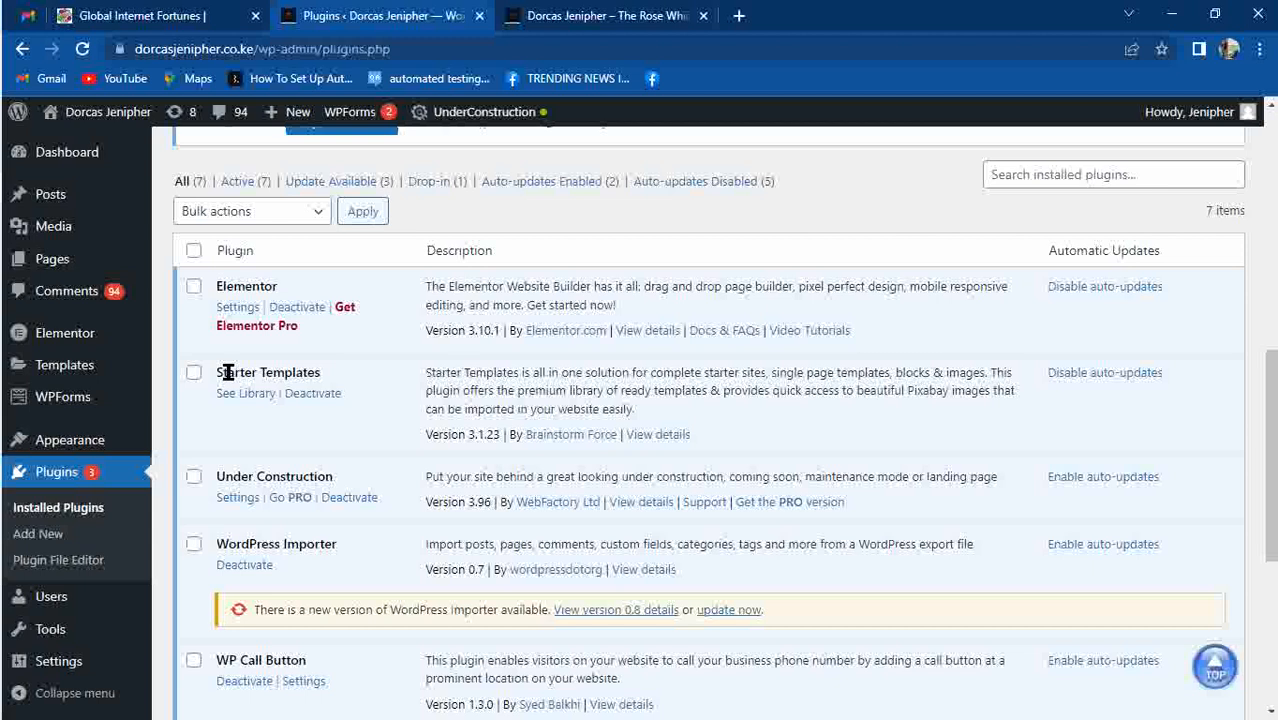
left_click(194, 252)
left_click(195, 478)
left_click(320, 213)
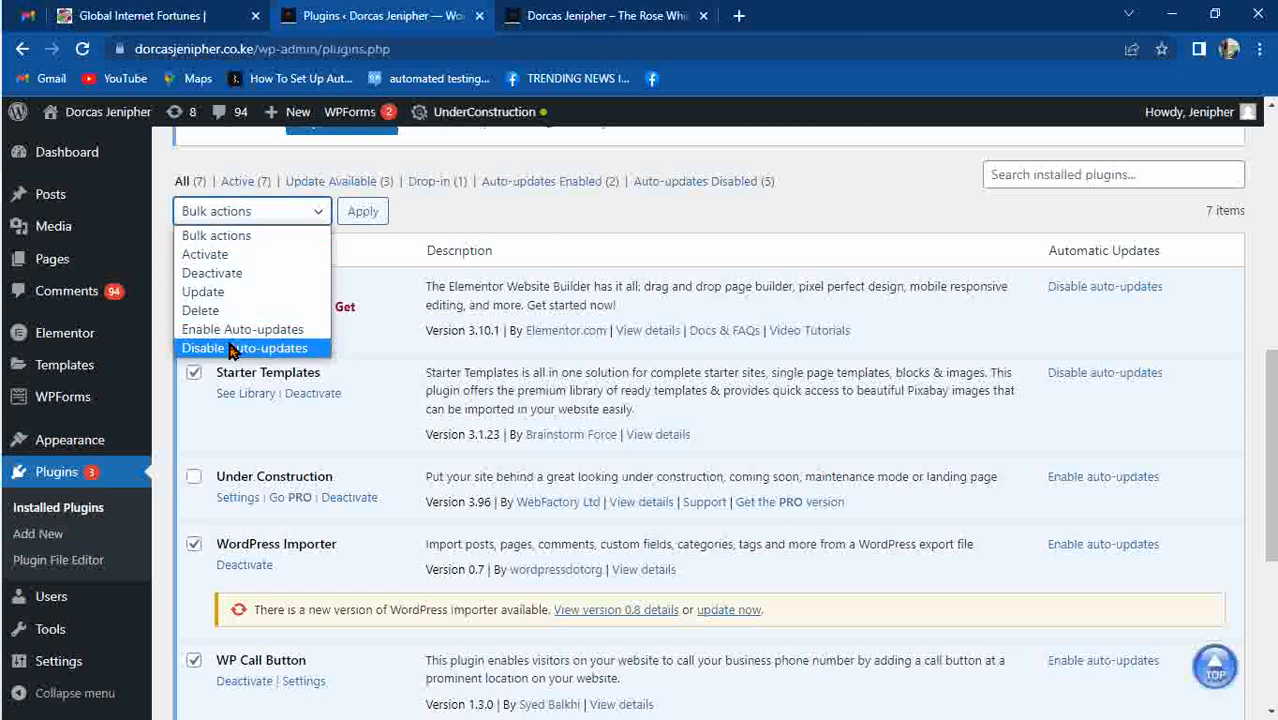
left_click(238, 274)
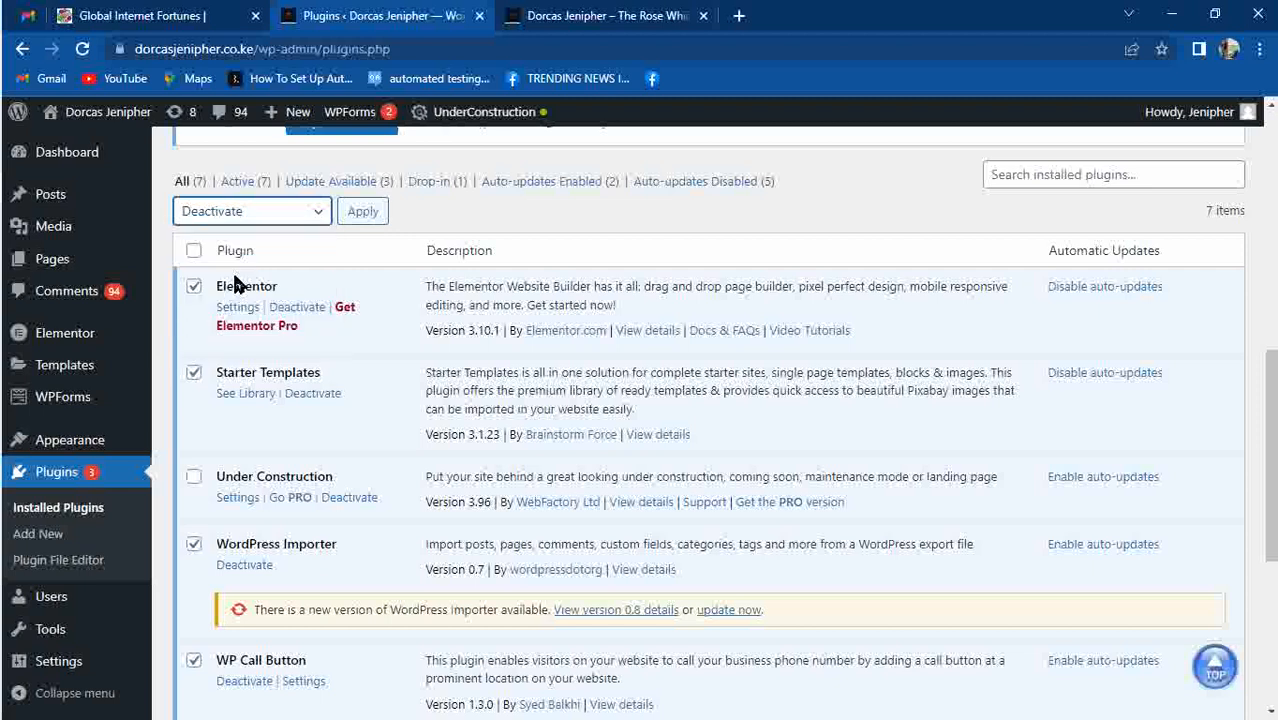
left_click(358, 220)
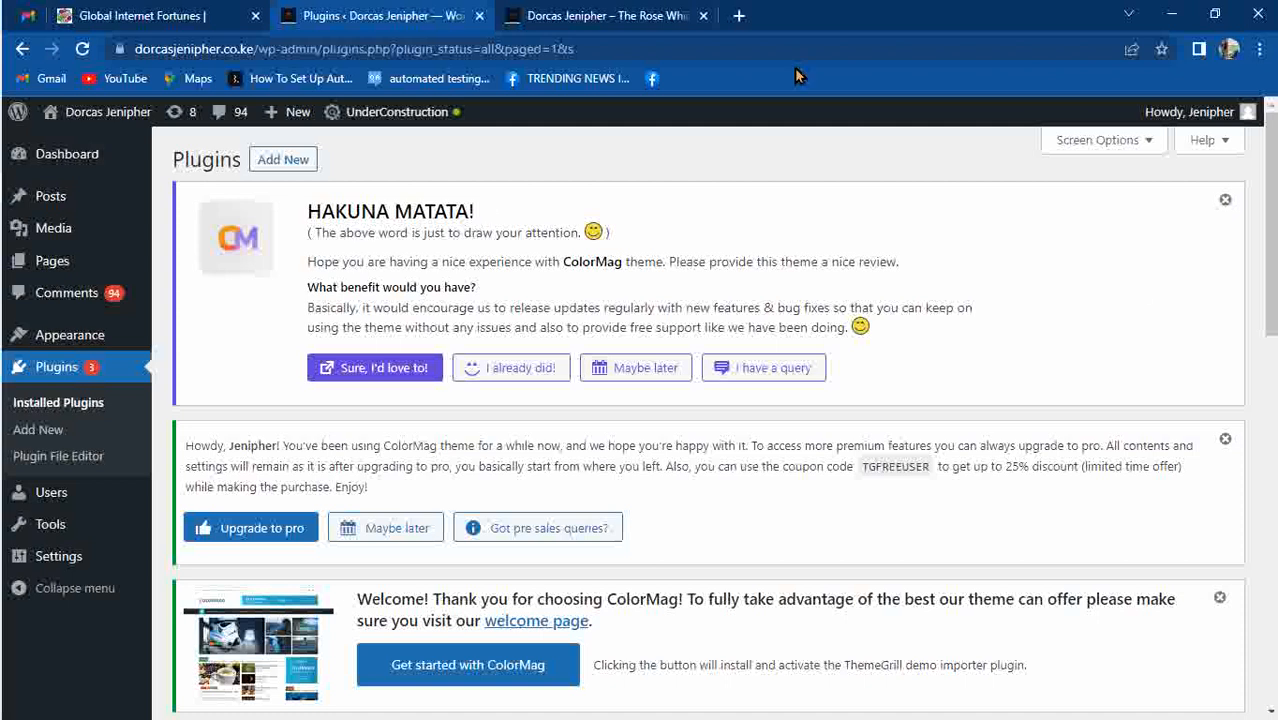
Delete all plugins except Under Construction with the Delete bulk action and confirm.
left_click_drag(1271, 286, 1177, 612)
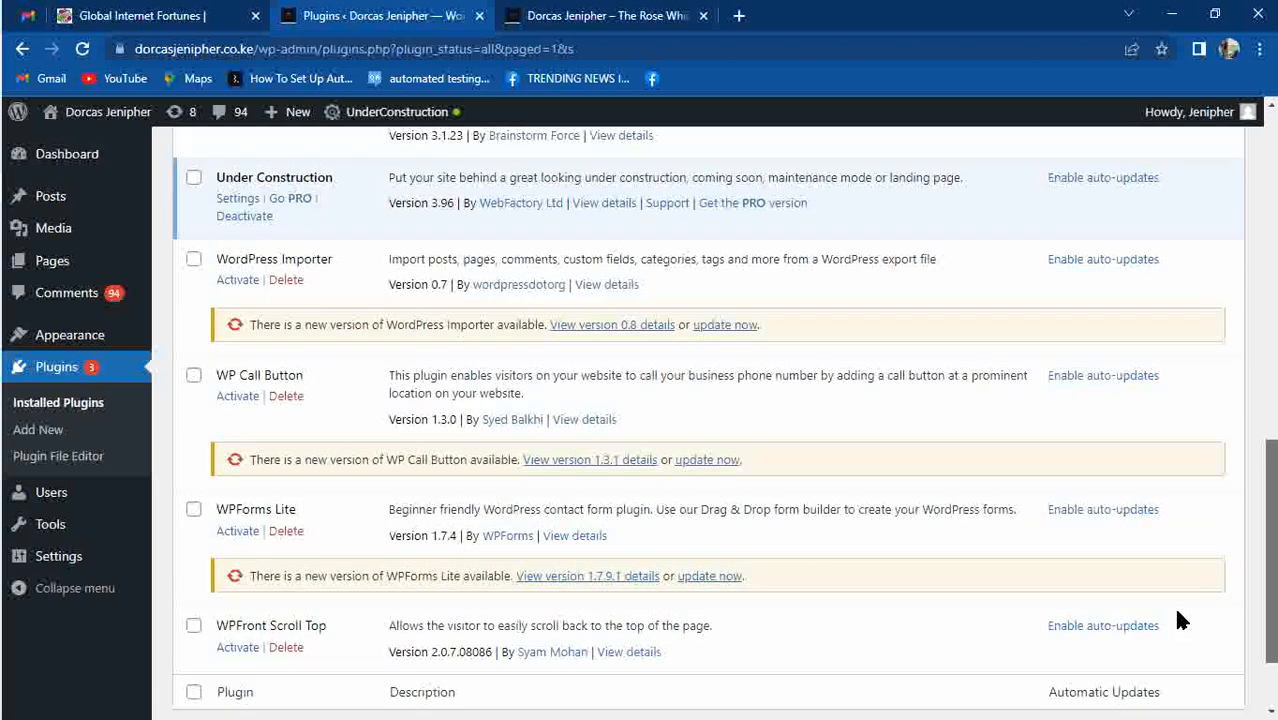
scroll(1180, 590, "up", 4)
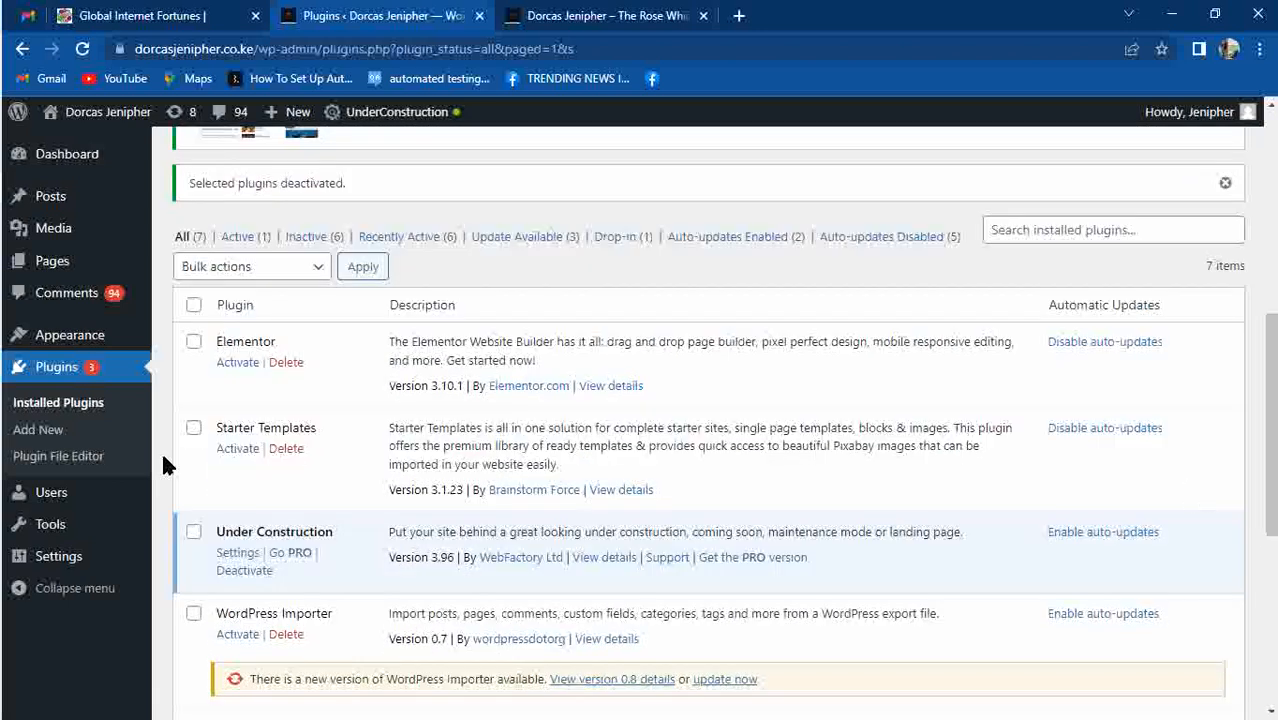
left_click(193, 308)
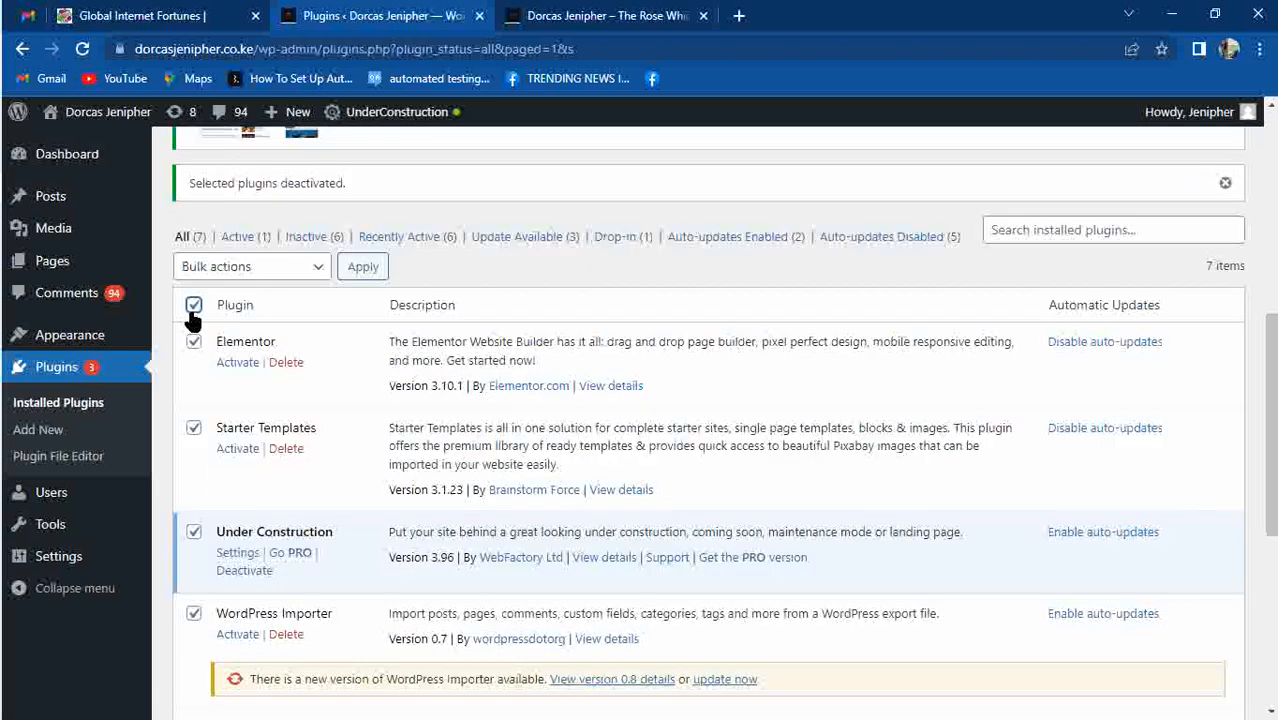
left_click(193, 533)
left_click(323, 271)
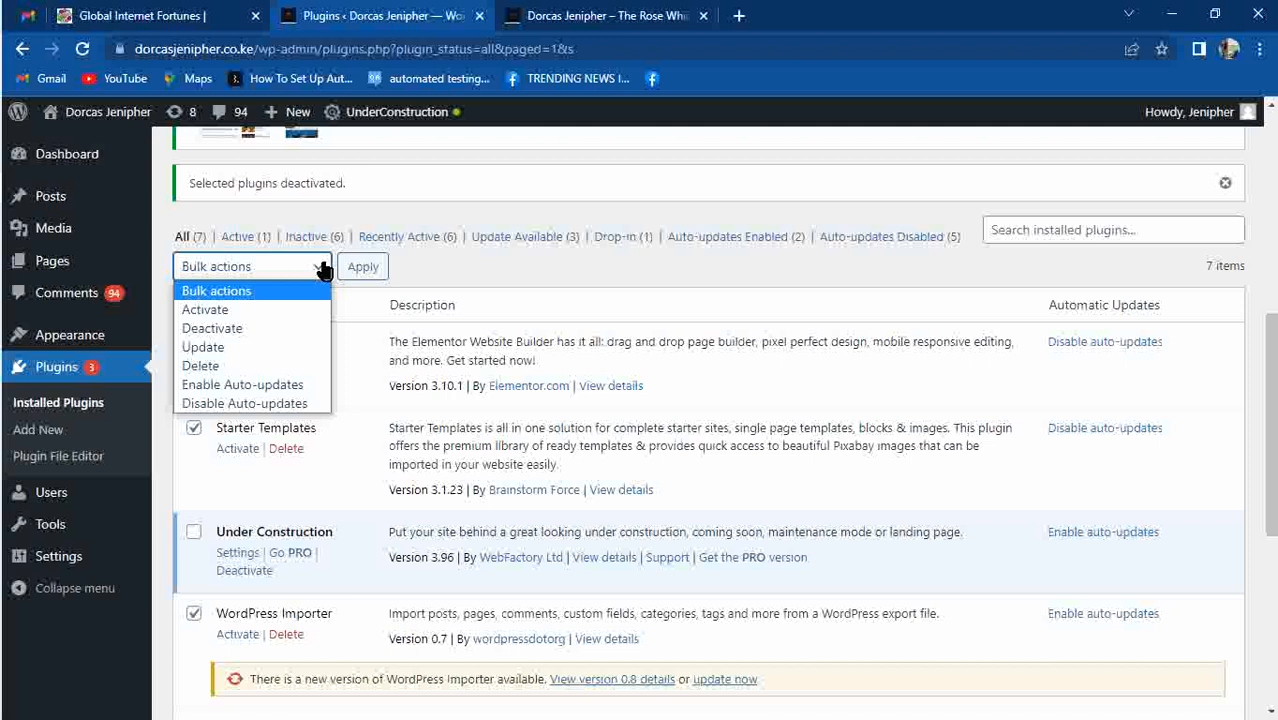
left_click(205, 365)
left_click(381, 266)
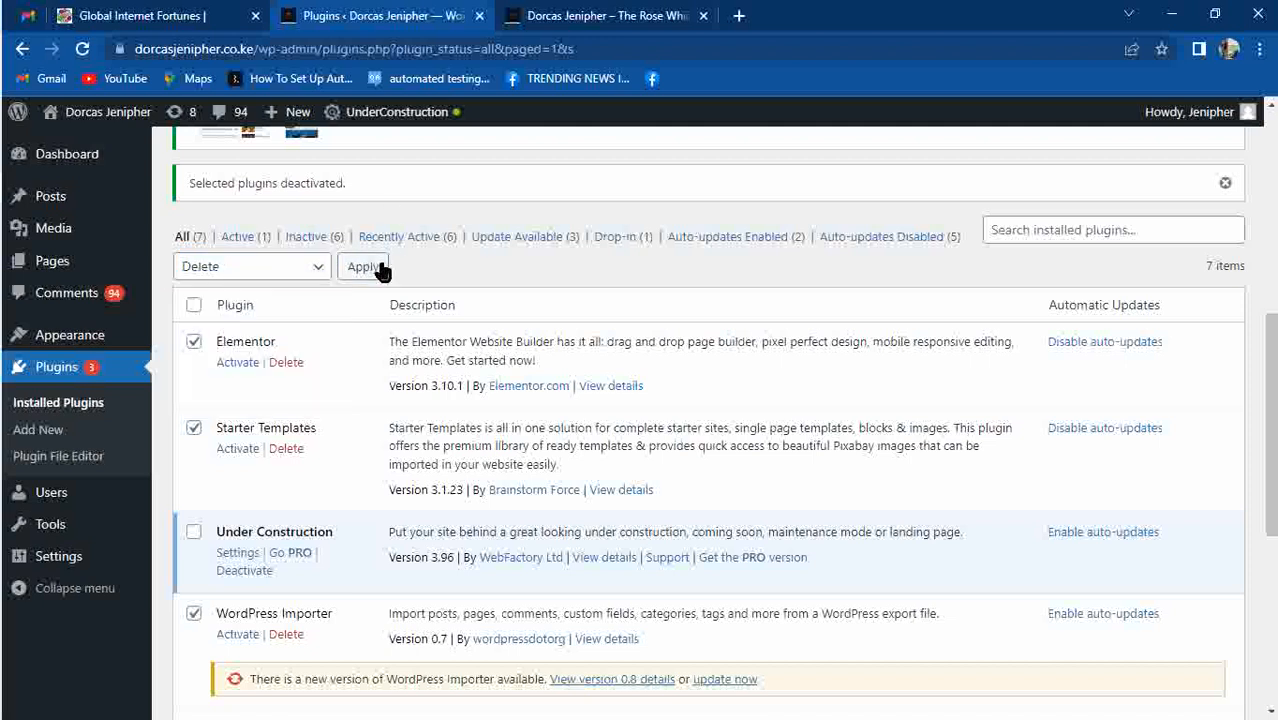
left_click(731, 175)
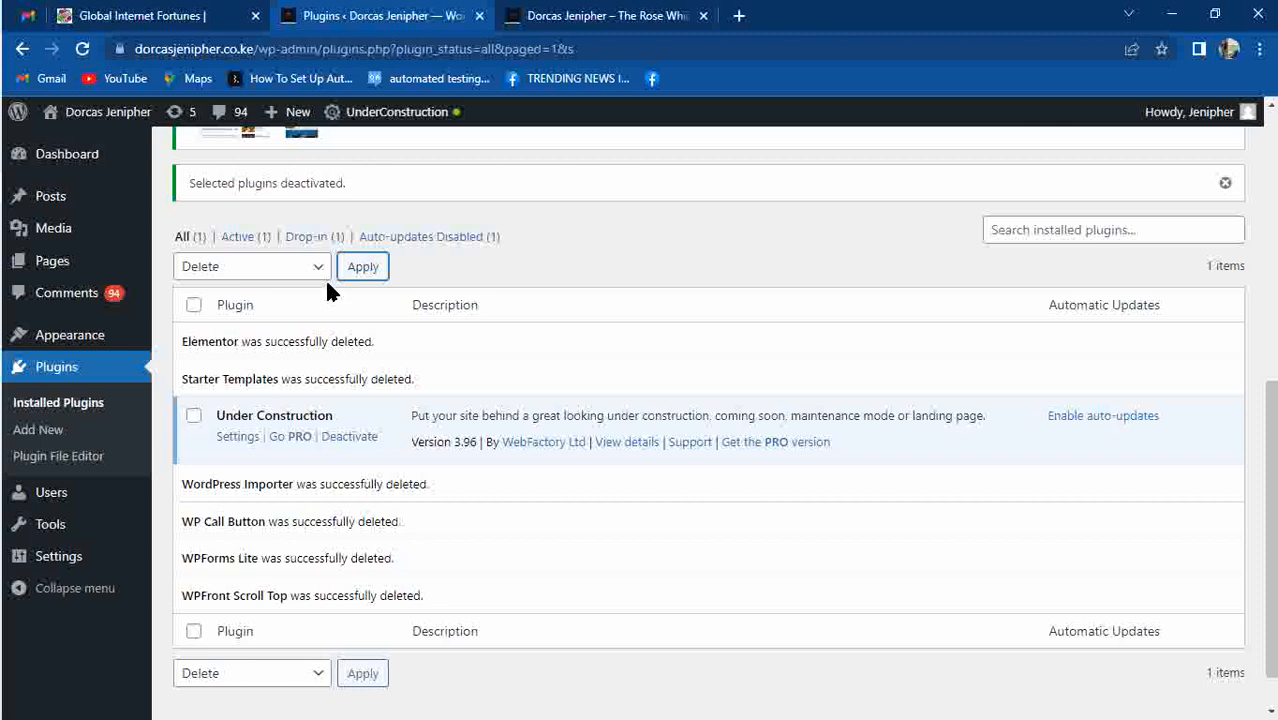
Reload the live site to check it still loads, then return to the Plugins page.
left_click(598, 12)
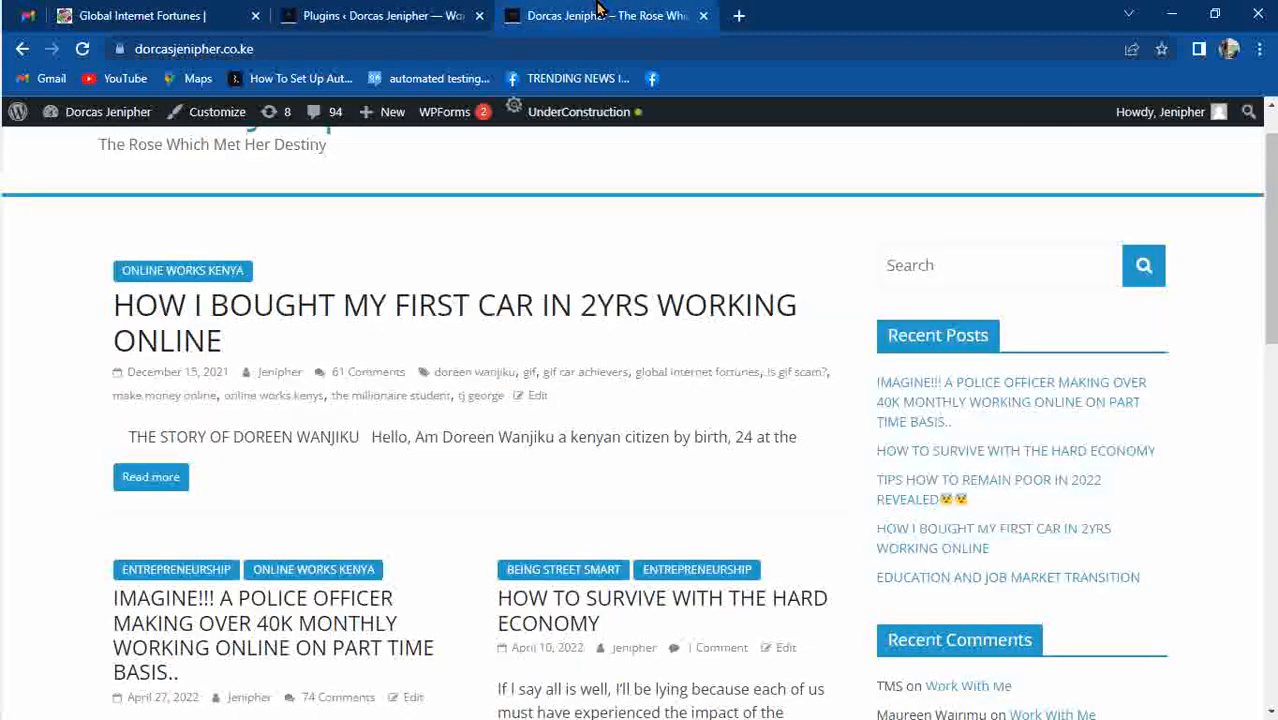
key("F5")
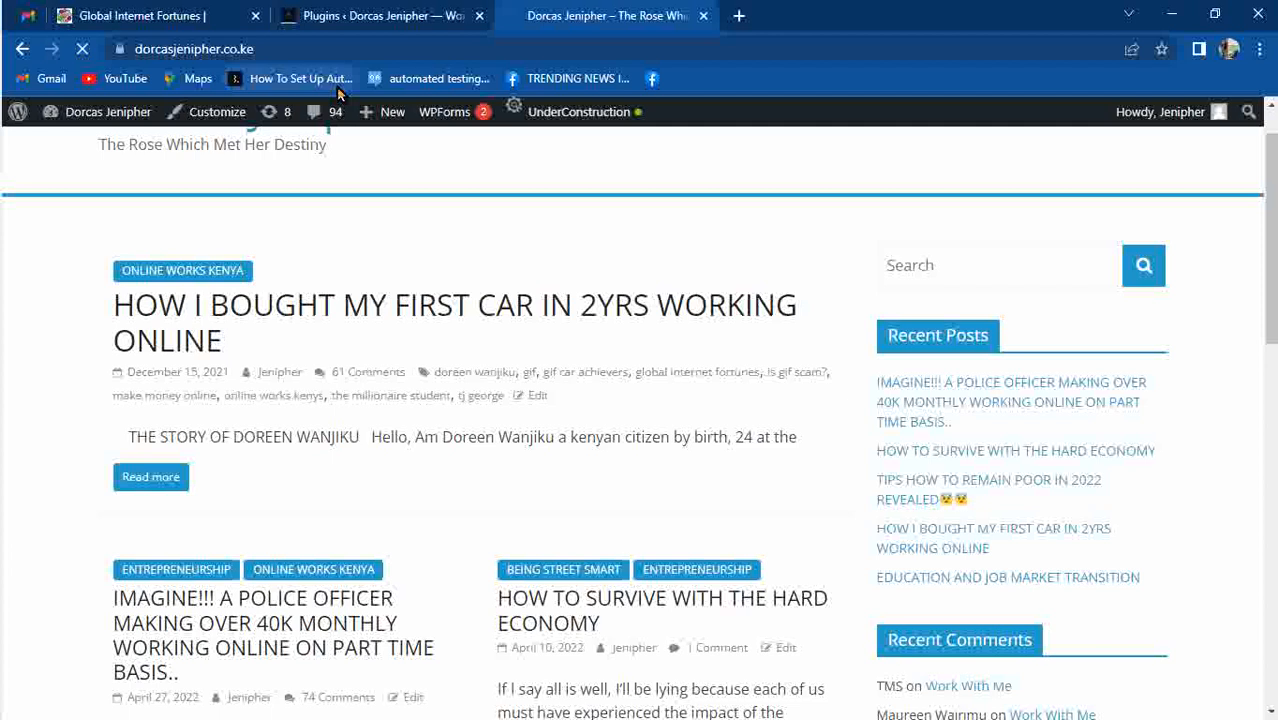
left_click_drag(1270, 158, 1267, 660)
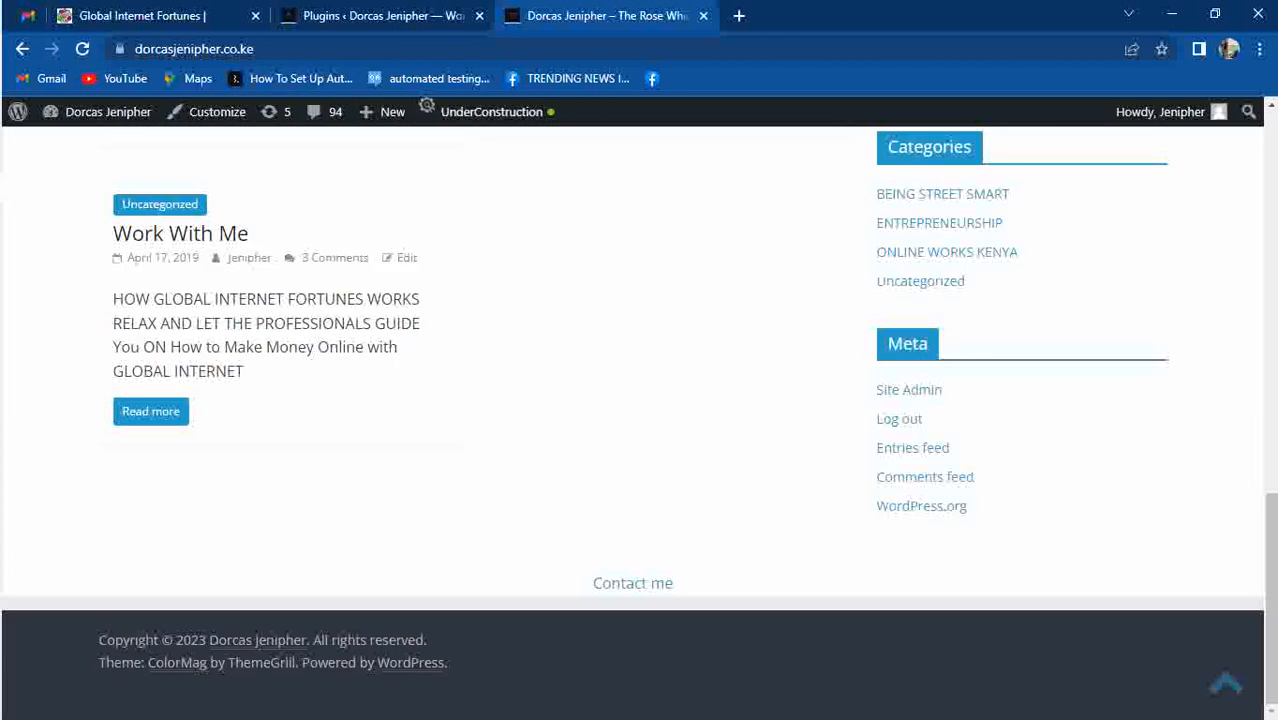
left_click_drag(1270, 514, 1270, 150)
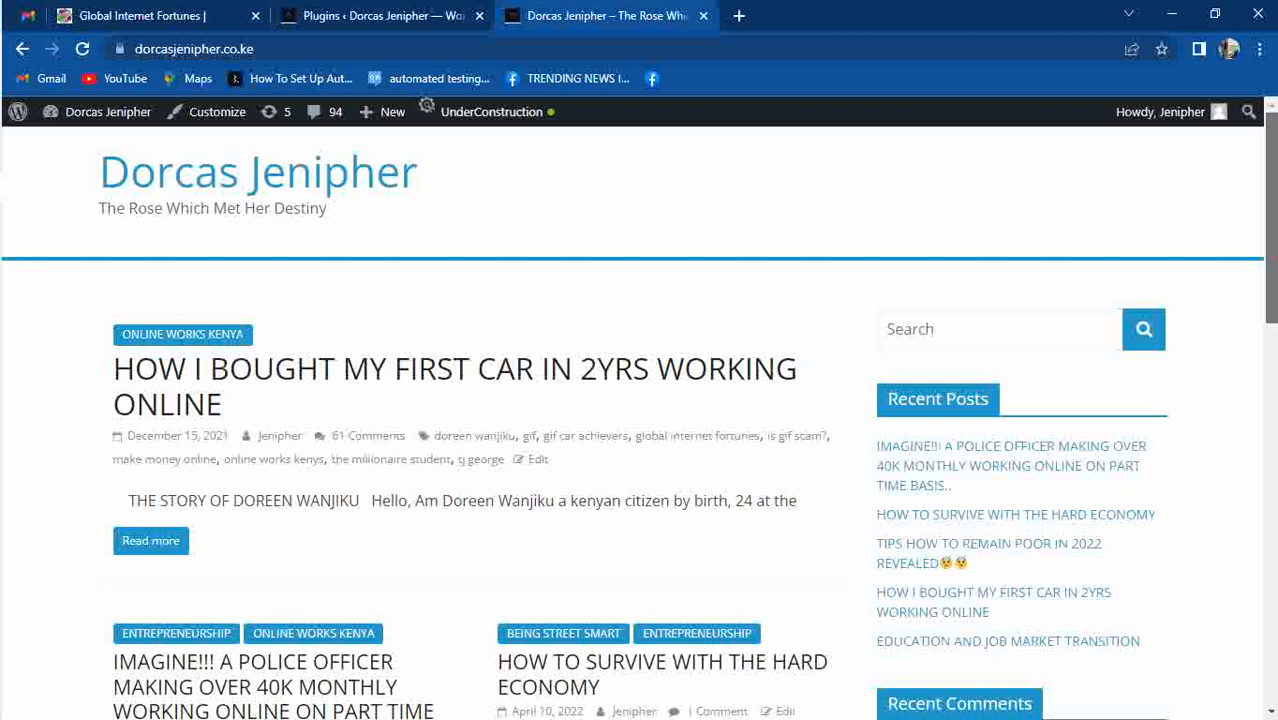
left_click(352, 13)
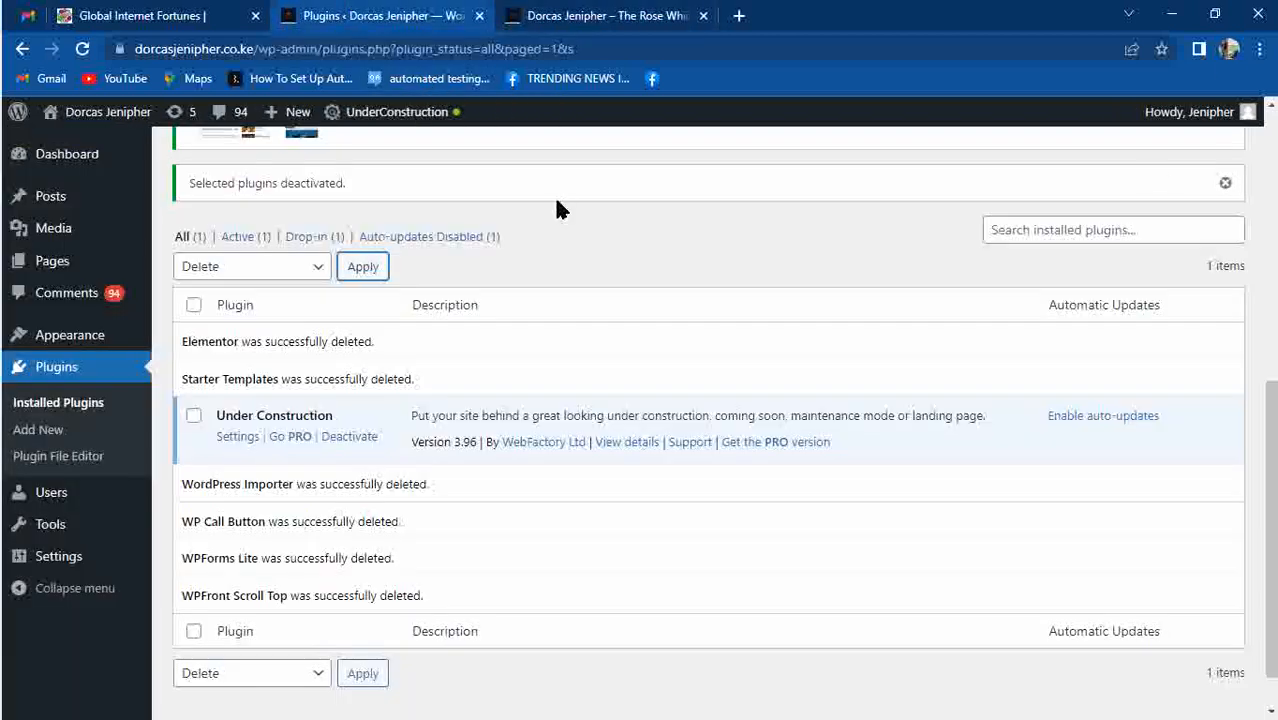
left_click_drag(1270, 453, 1270, 200)
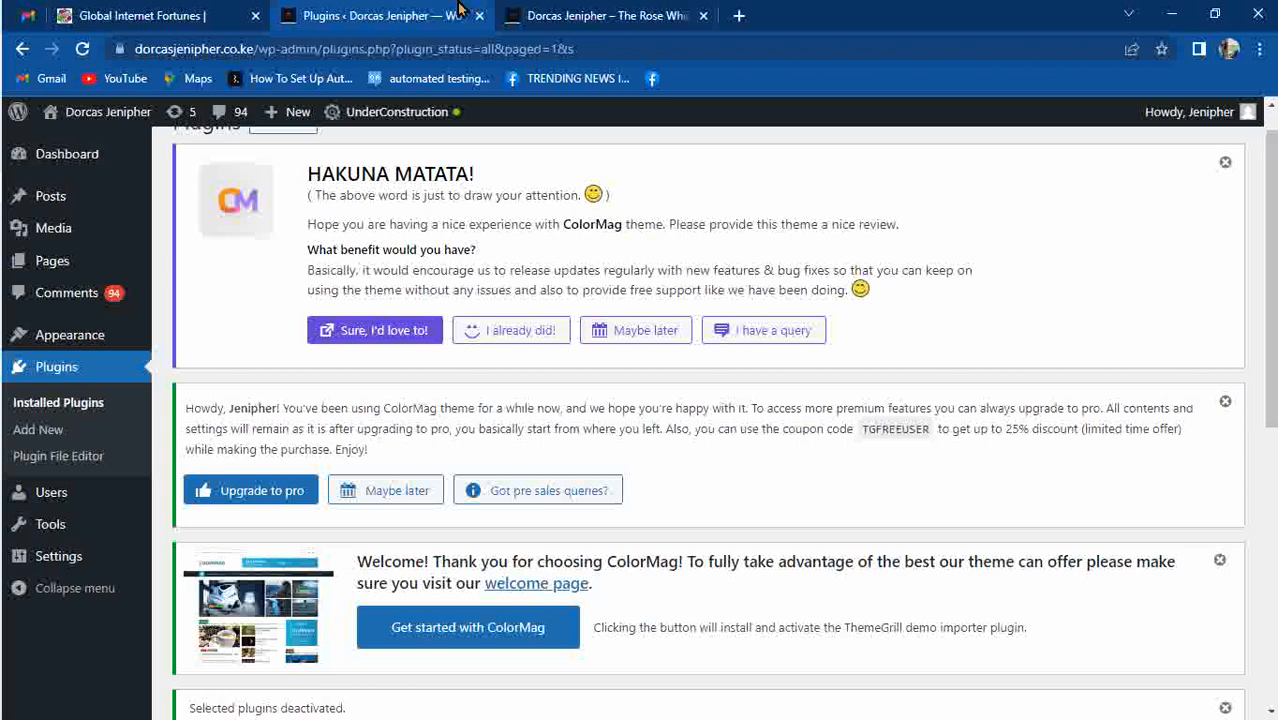
mouse_move(591, 35)
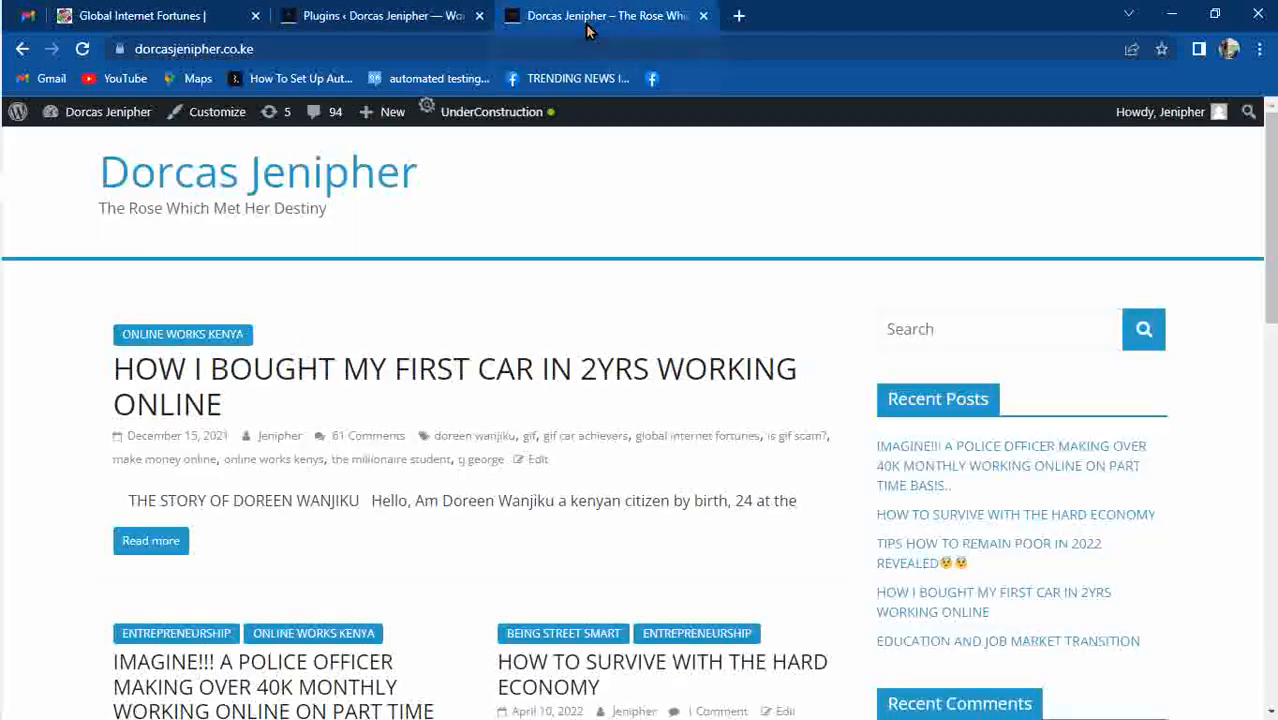
left_click(588, 18)
left_click(370, 18)
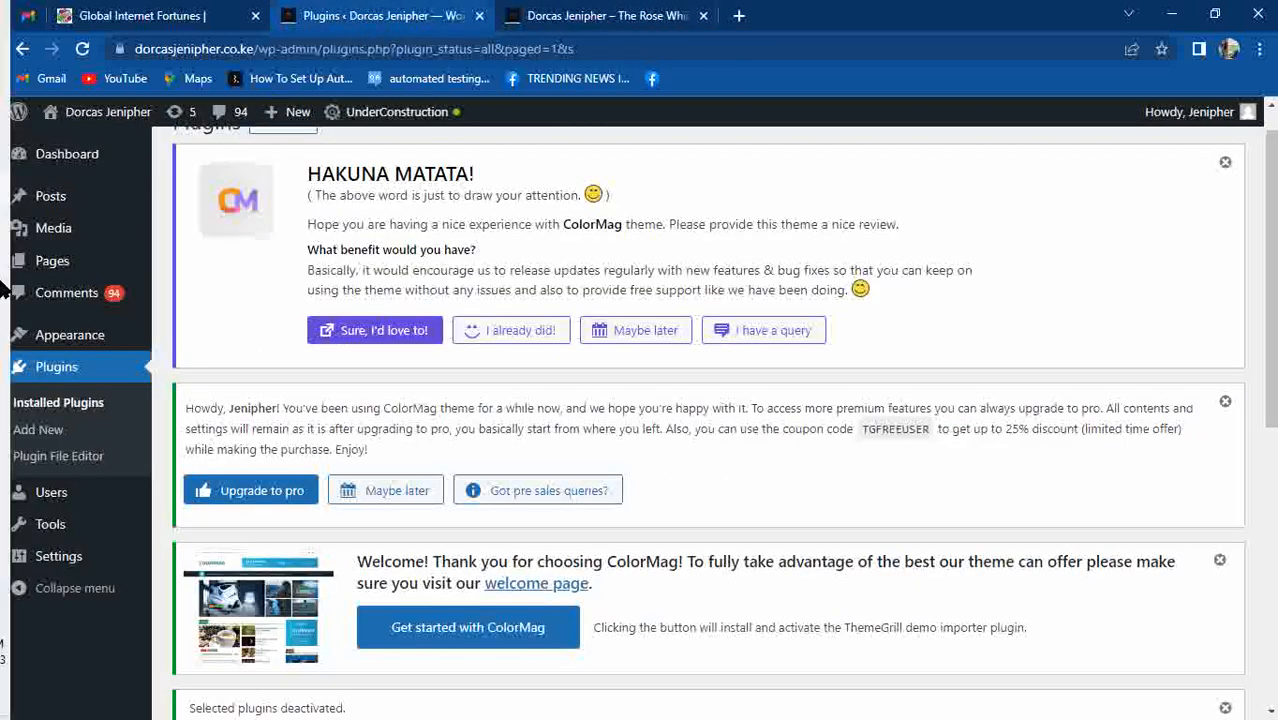
Activate the Astra theme from Appearance > Themes.
mouse_move(86, 155)
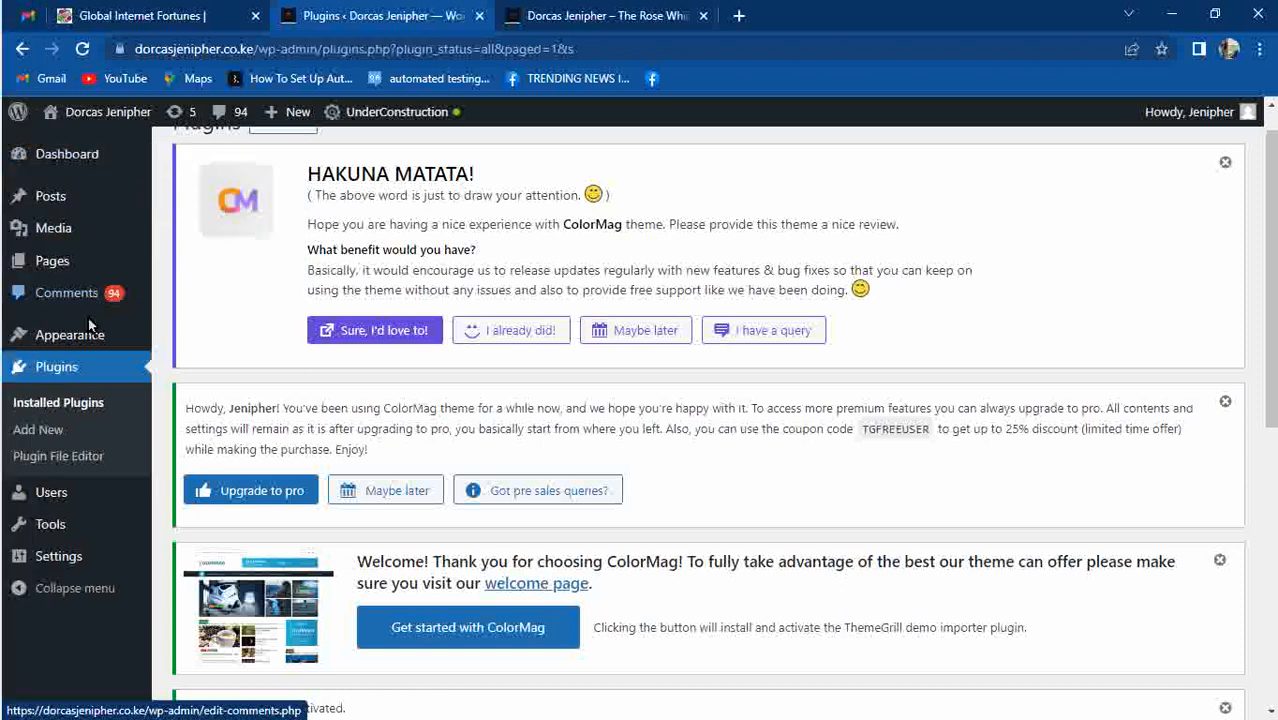
mouse_move(84, 334)
left_click(180, 342)
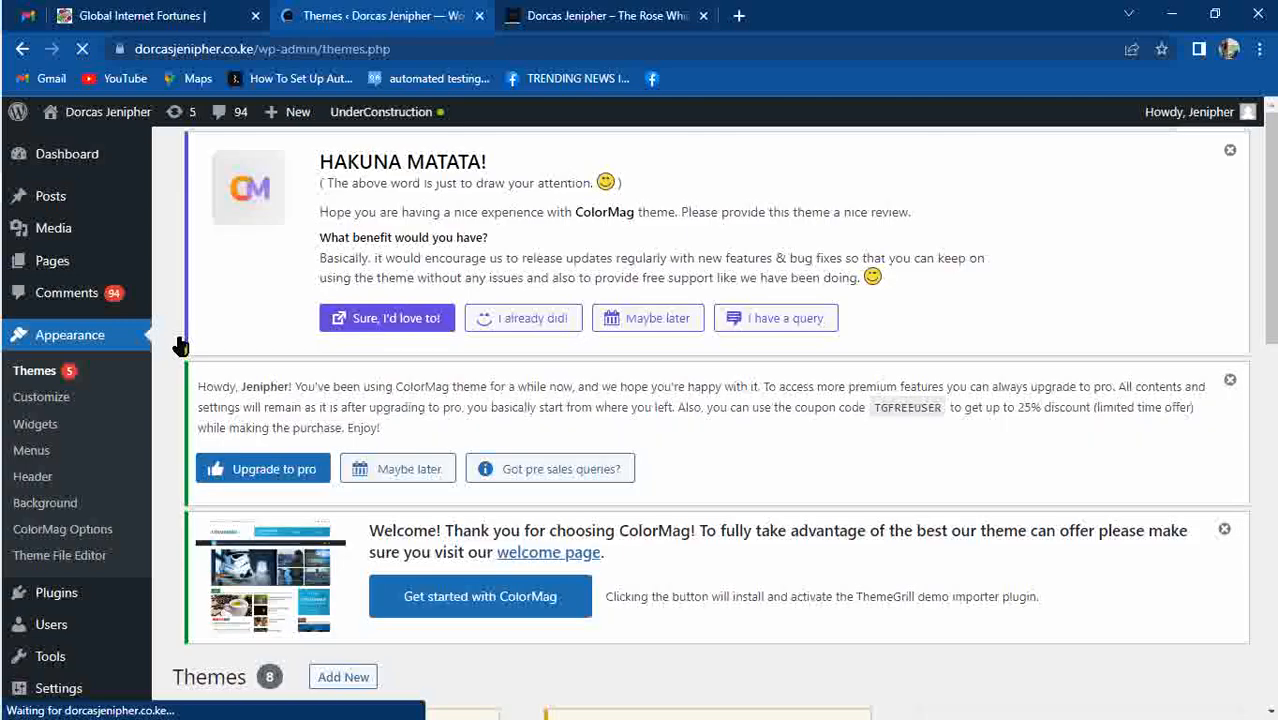
left_click_drag(1272, 197, 1258, 369)
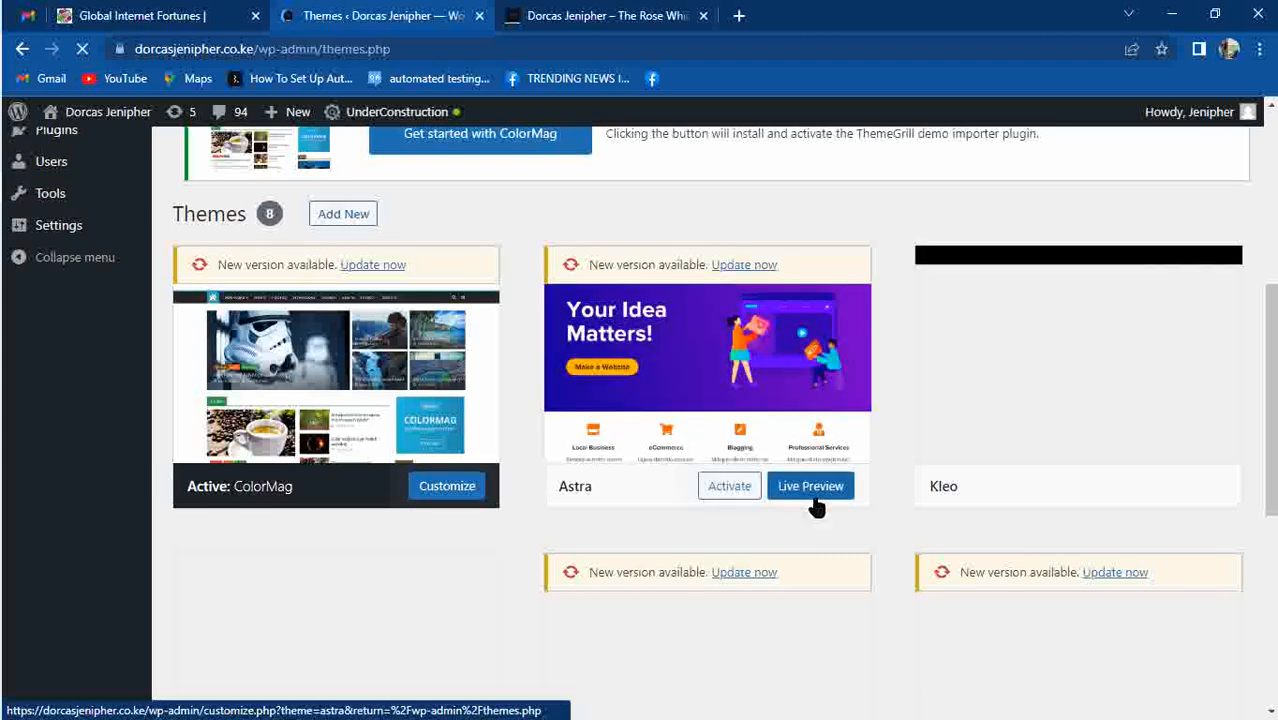
left_click(729, 488)
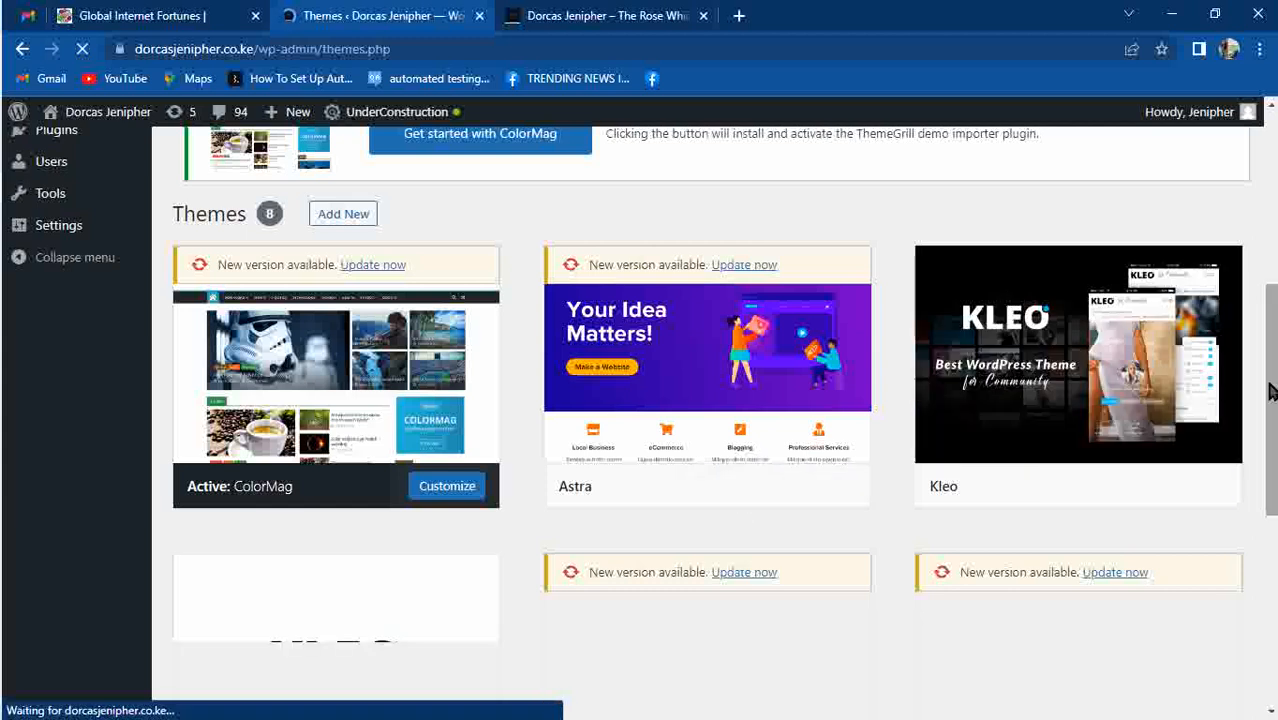
left_click_drag(1271, 390, 1270, 342)
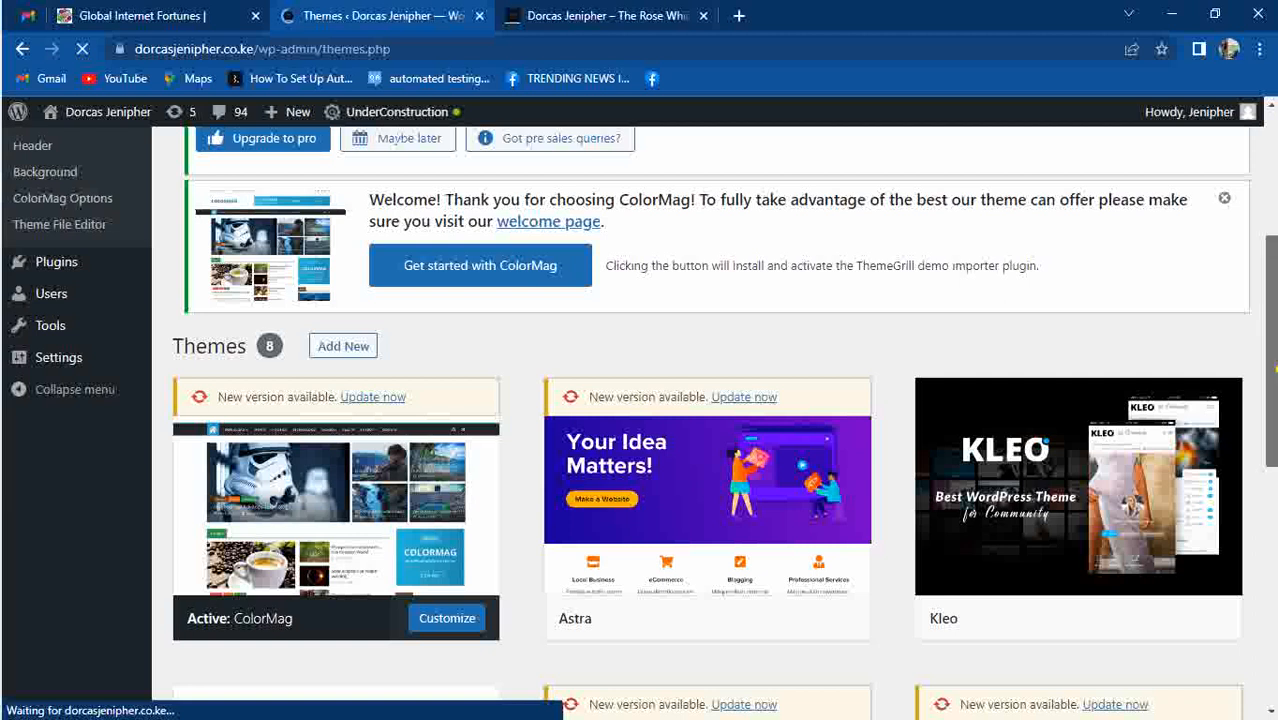
scroll(600, 450, "down", 1)
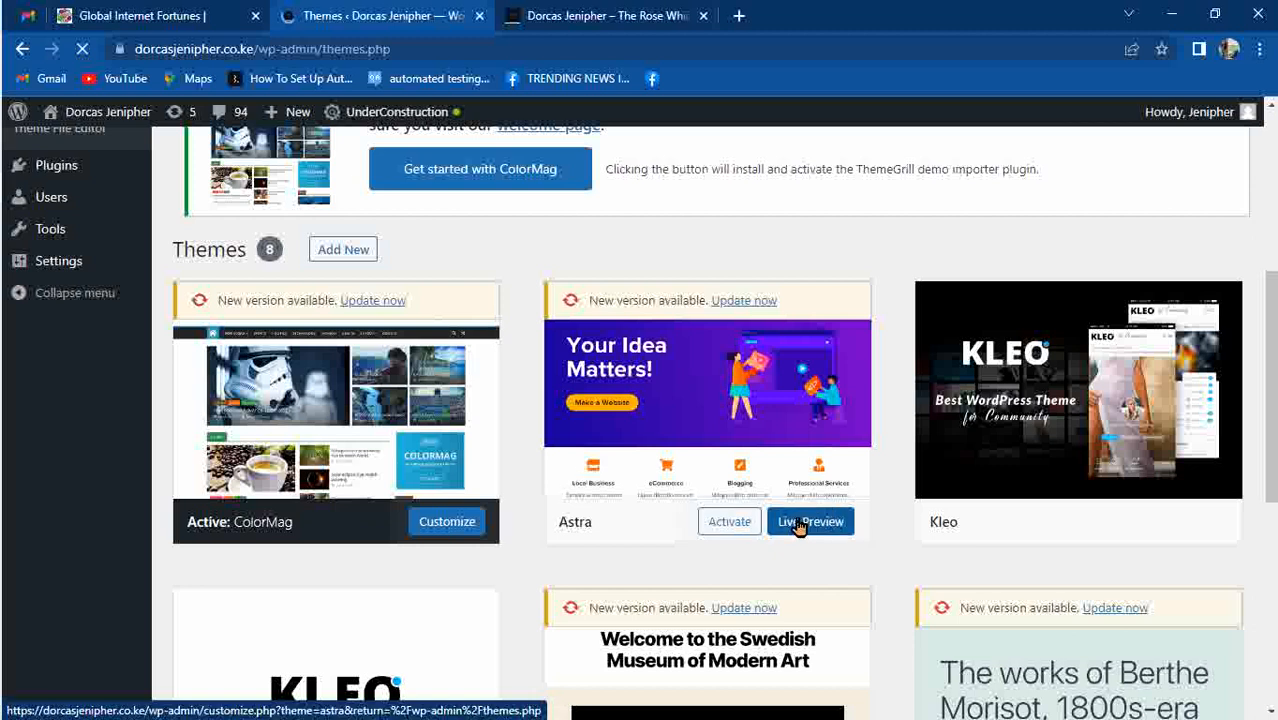
left_click(730, 522)
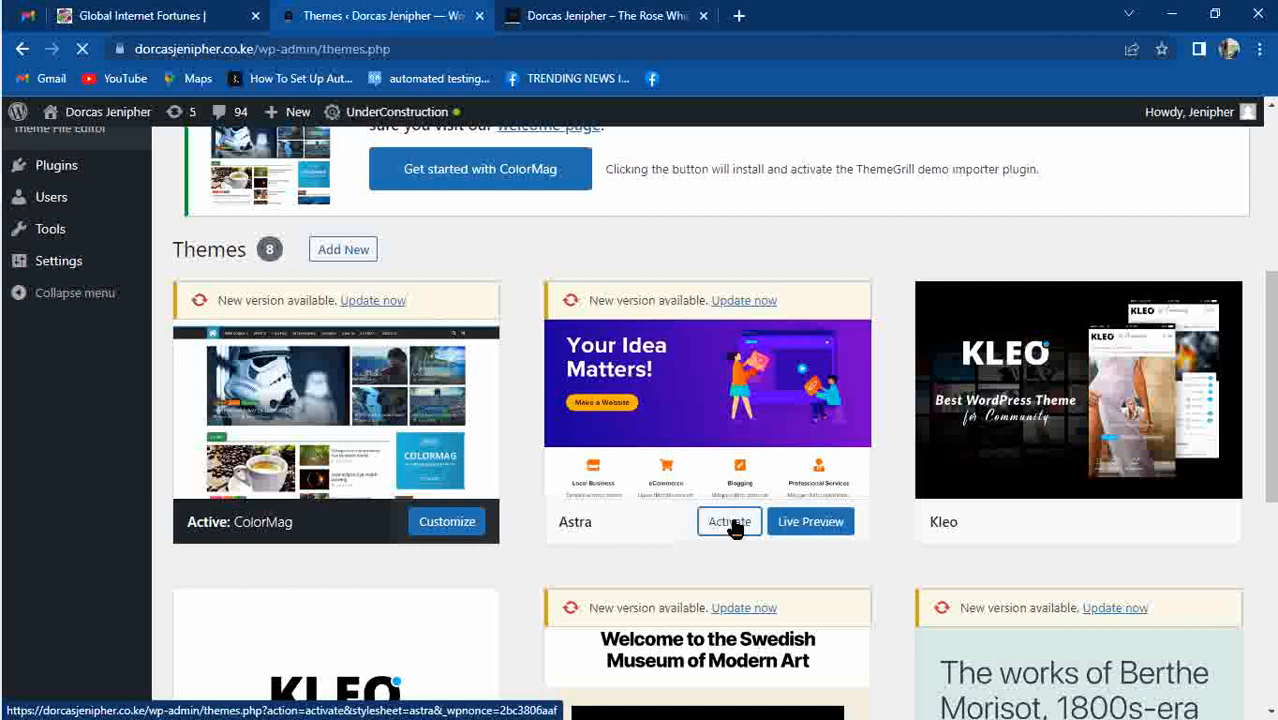
Reload the live site's front page to see it with Astra.
left_click(588, 16)
left_click_drag(1273, 211, 1262, 163)
key("F5")
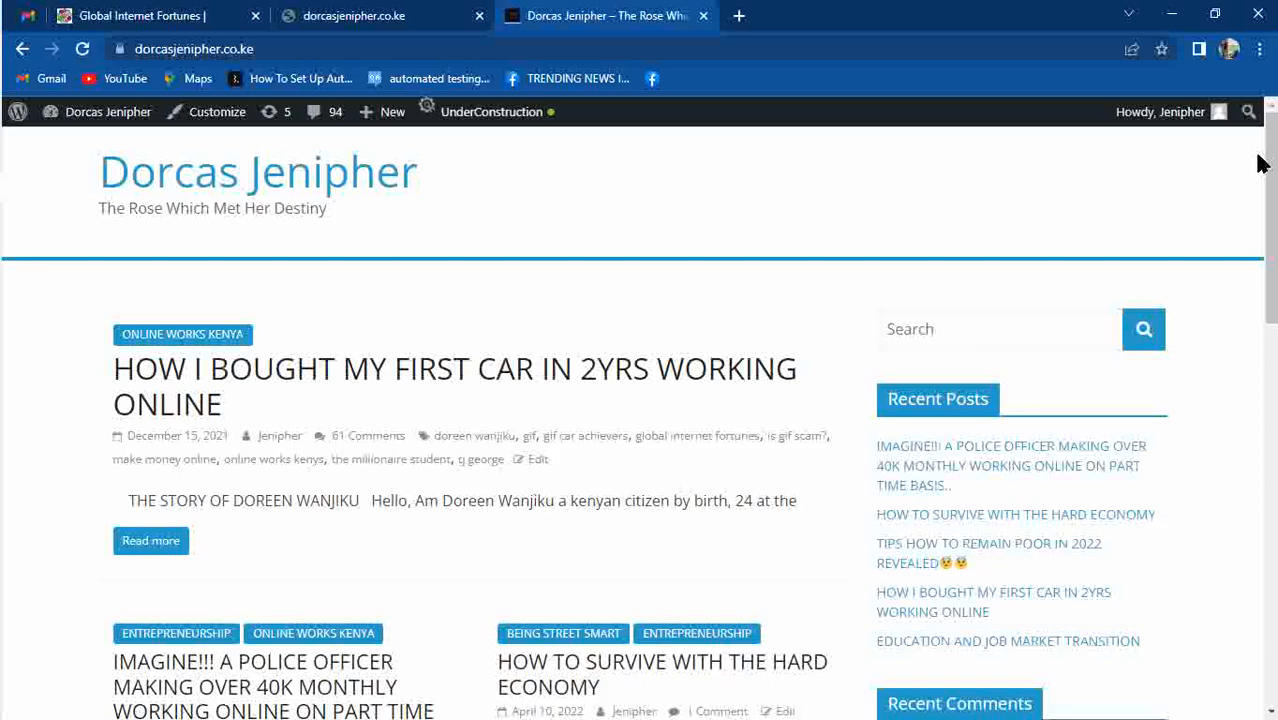
left_click(387, 33)
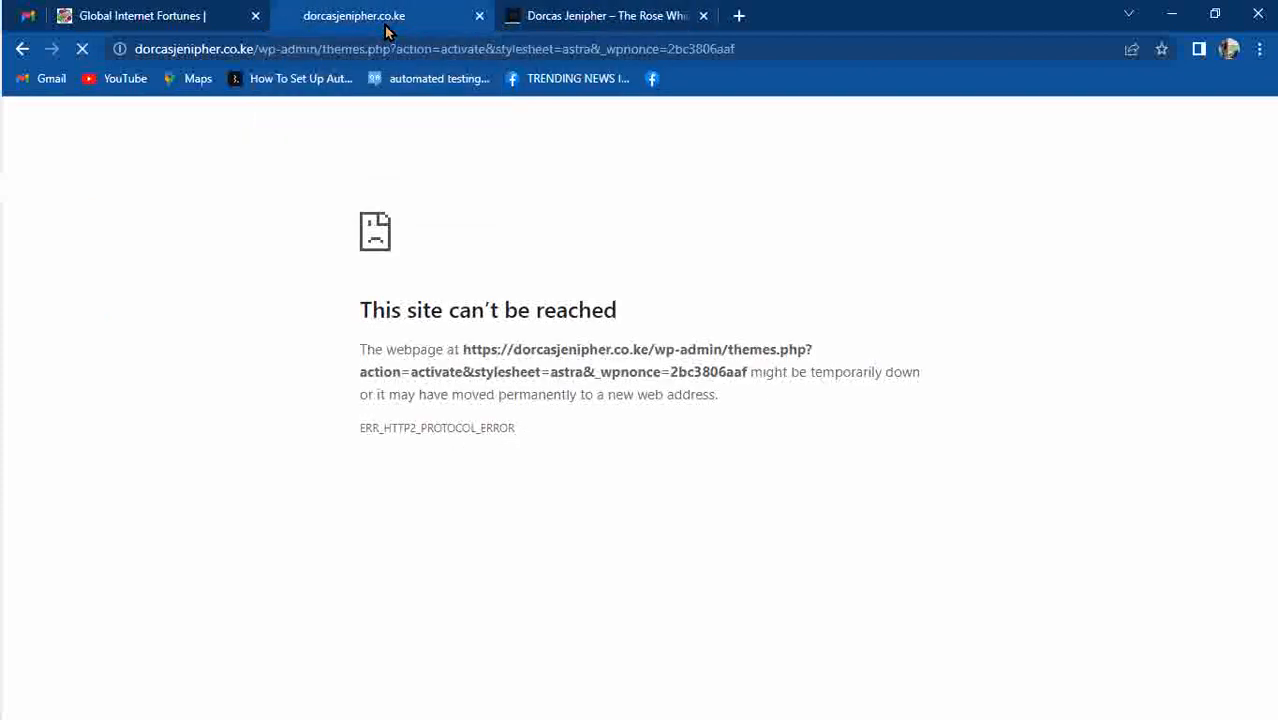
mouse_move(0, 155)
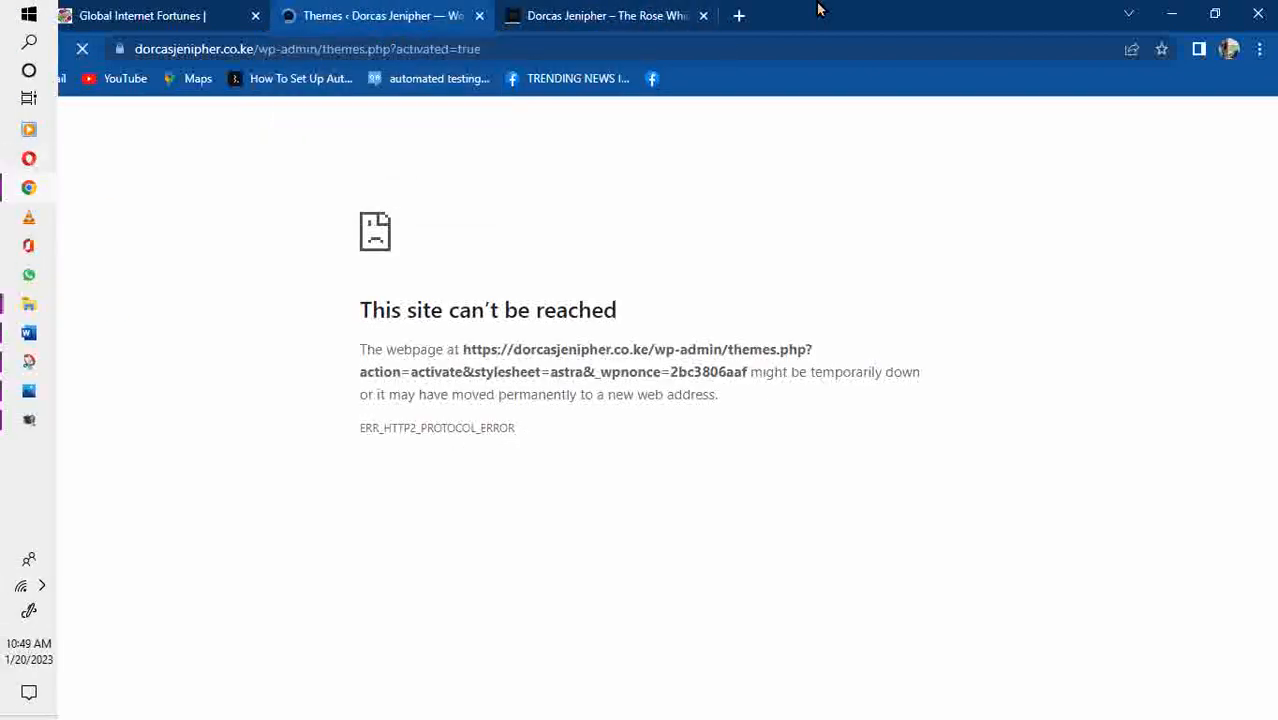
left_click(609, 19)
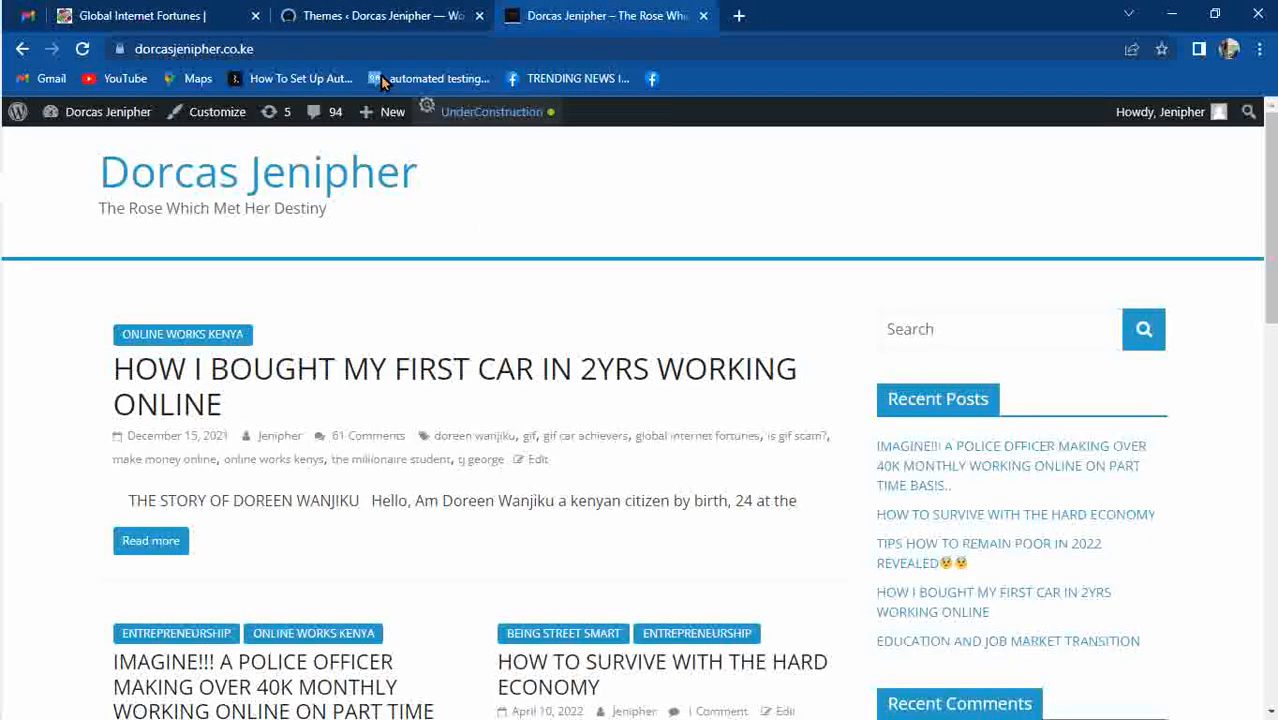
left_click(342, 21)
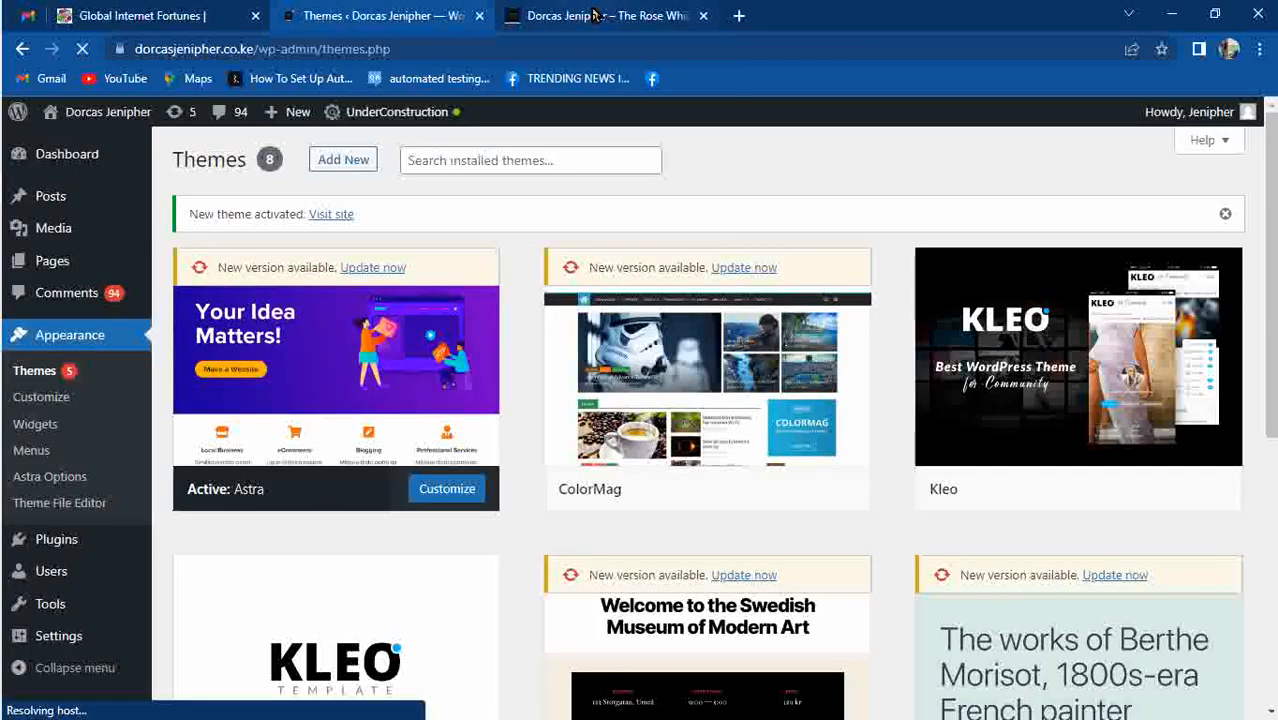
left_click(540, 14)
key("F5")
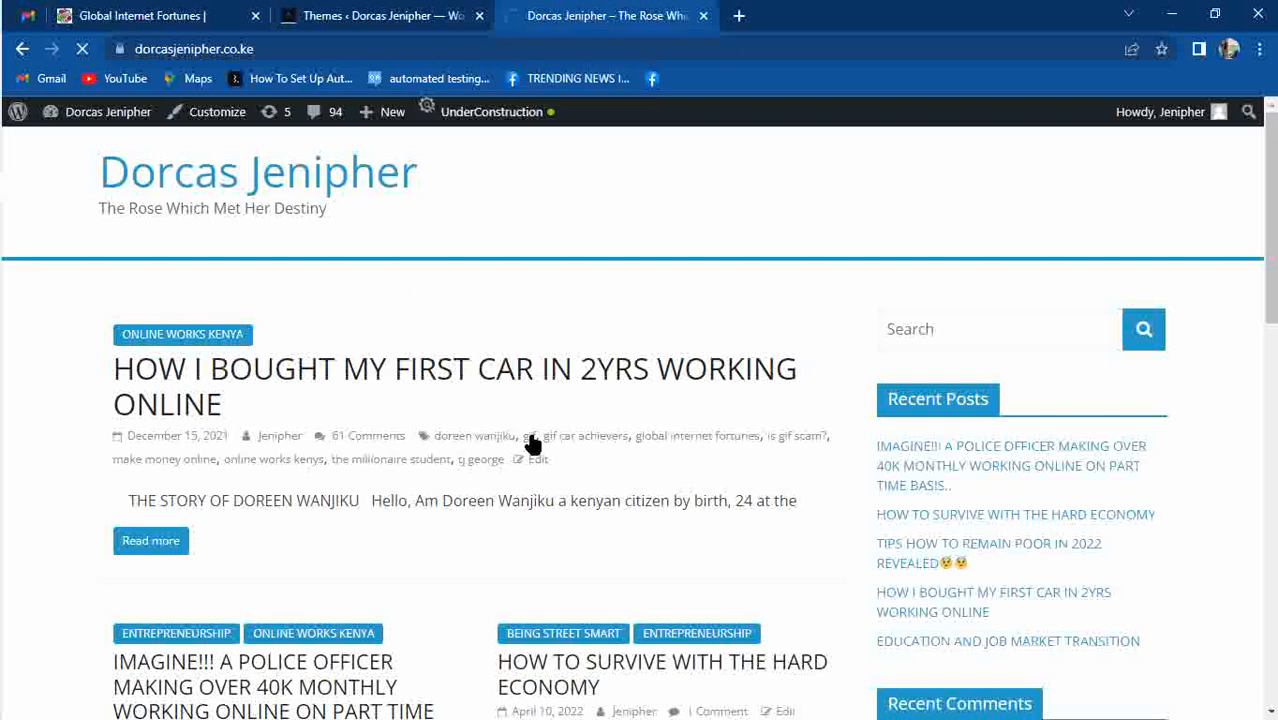
mouse_move(1271, 205)
left_mouse_down()
mouse_move(1271, 534)
mouse_move(1271, 205)
left_mouse_up()
mouse_move(3, 322)
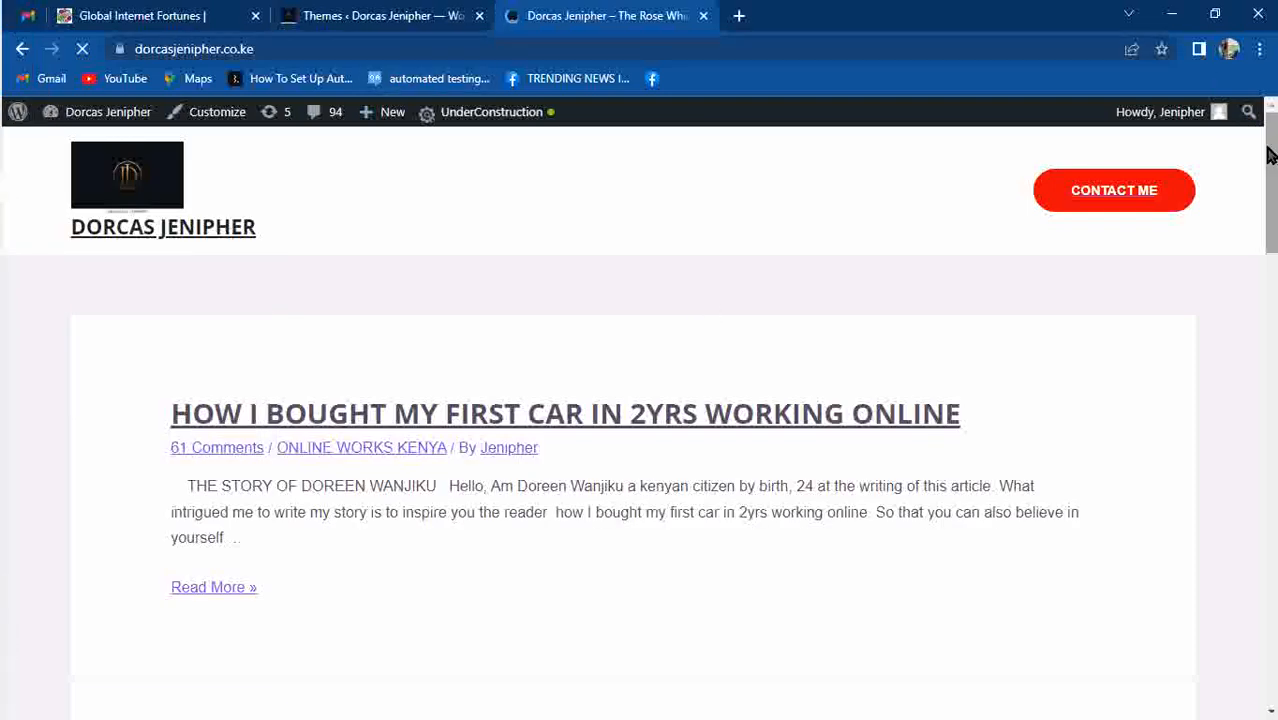
left_click_drag(1272, 157, 1274, 110)
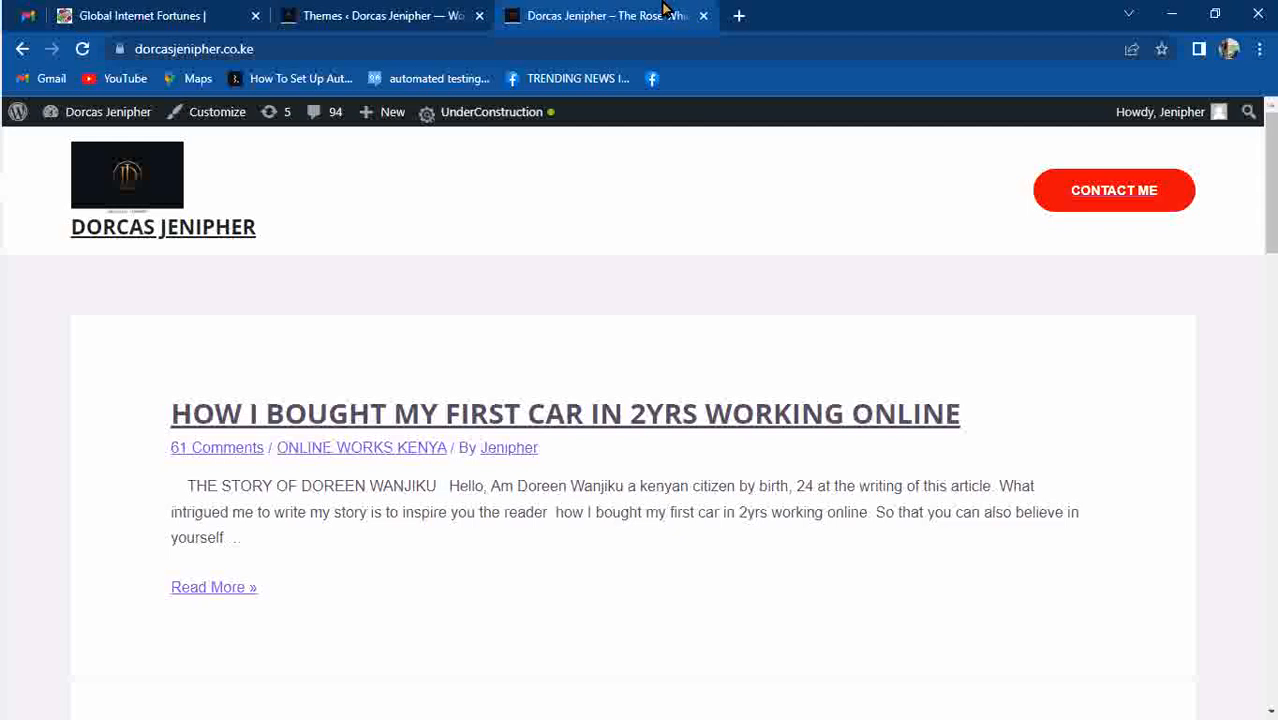
left_click(395, 18)
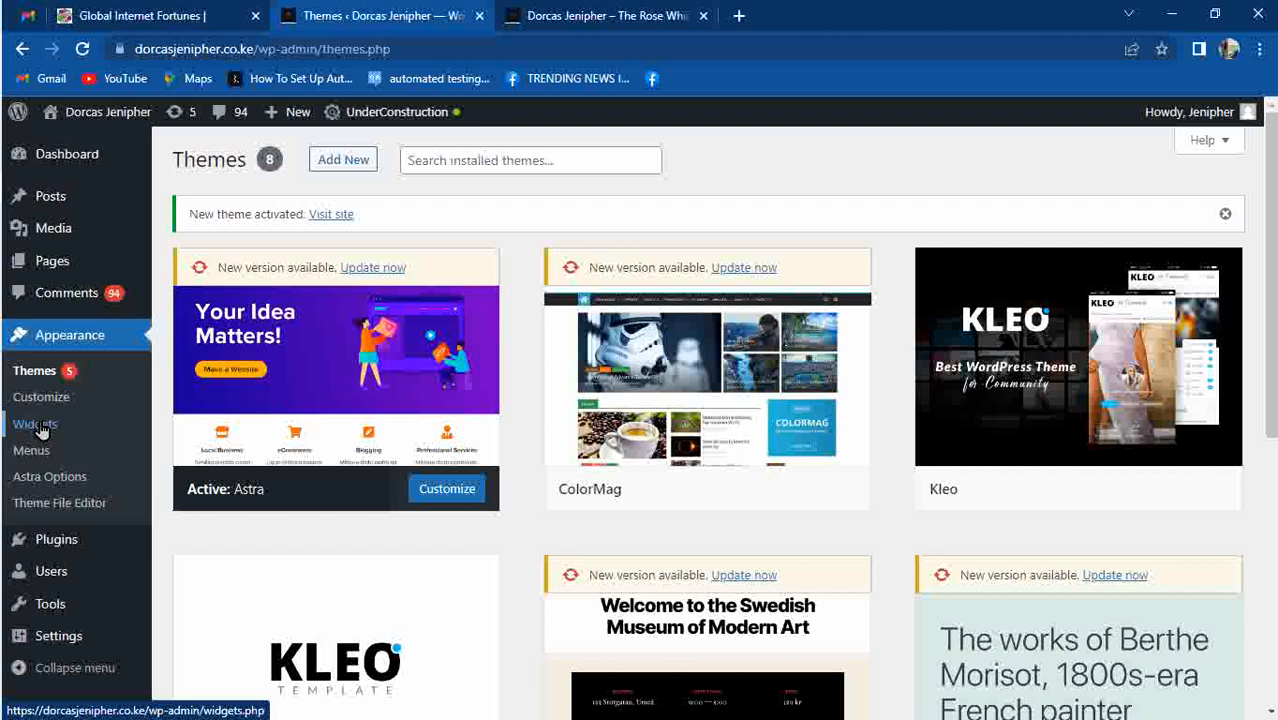
Launch the Customizer for the active Astra theme.
mouse_move(40, 333)
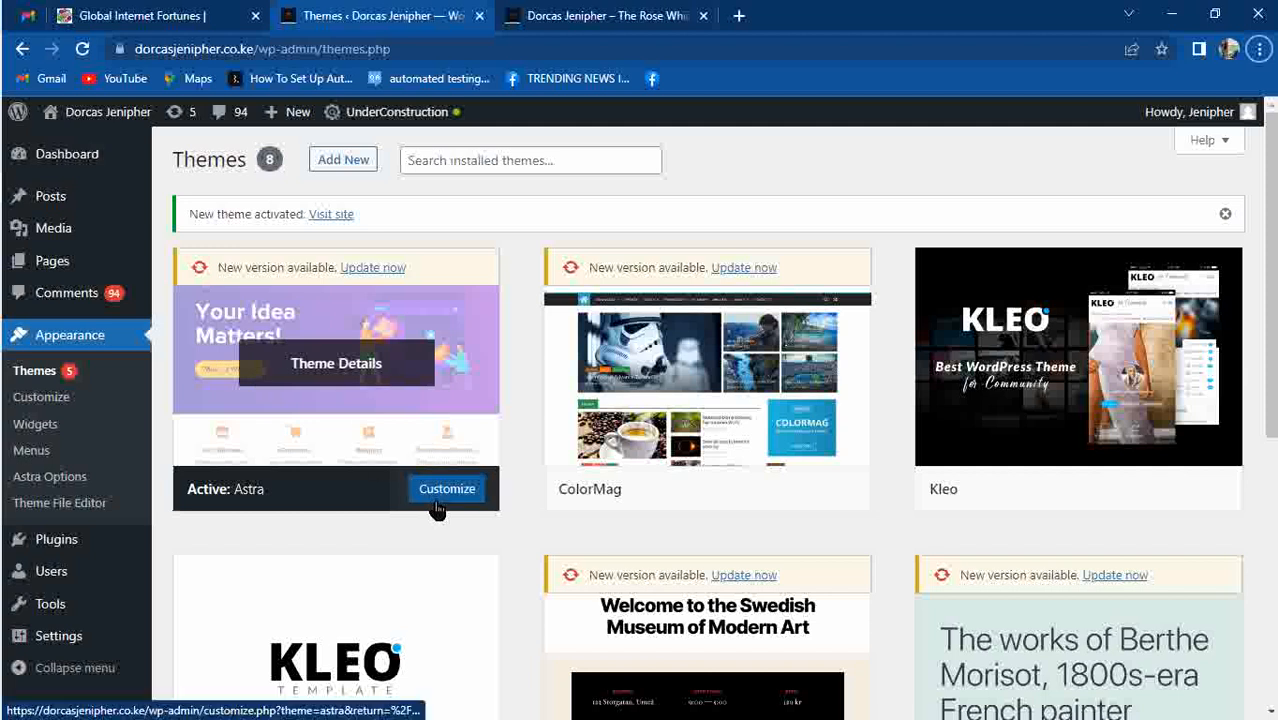
left_click(465, 485)
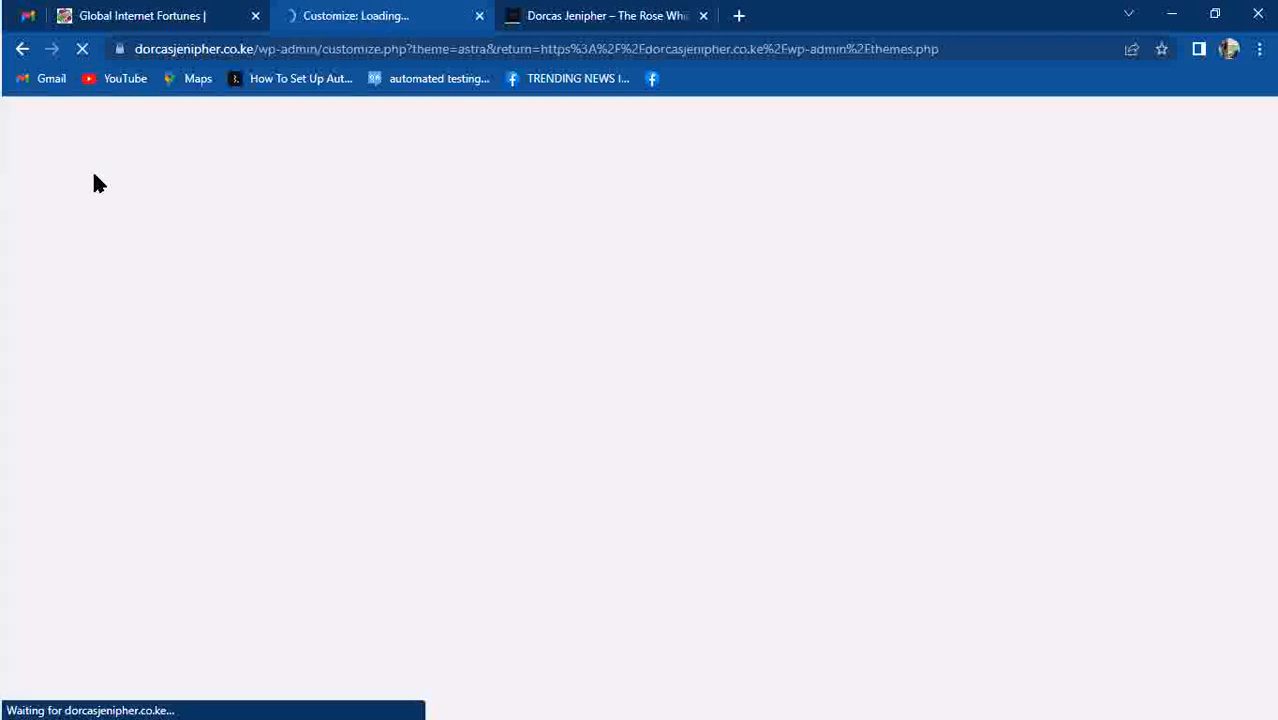
mouse_move(2, 474)
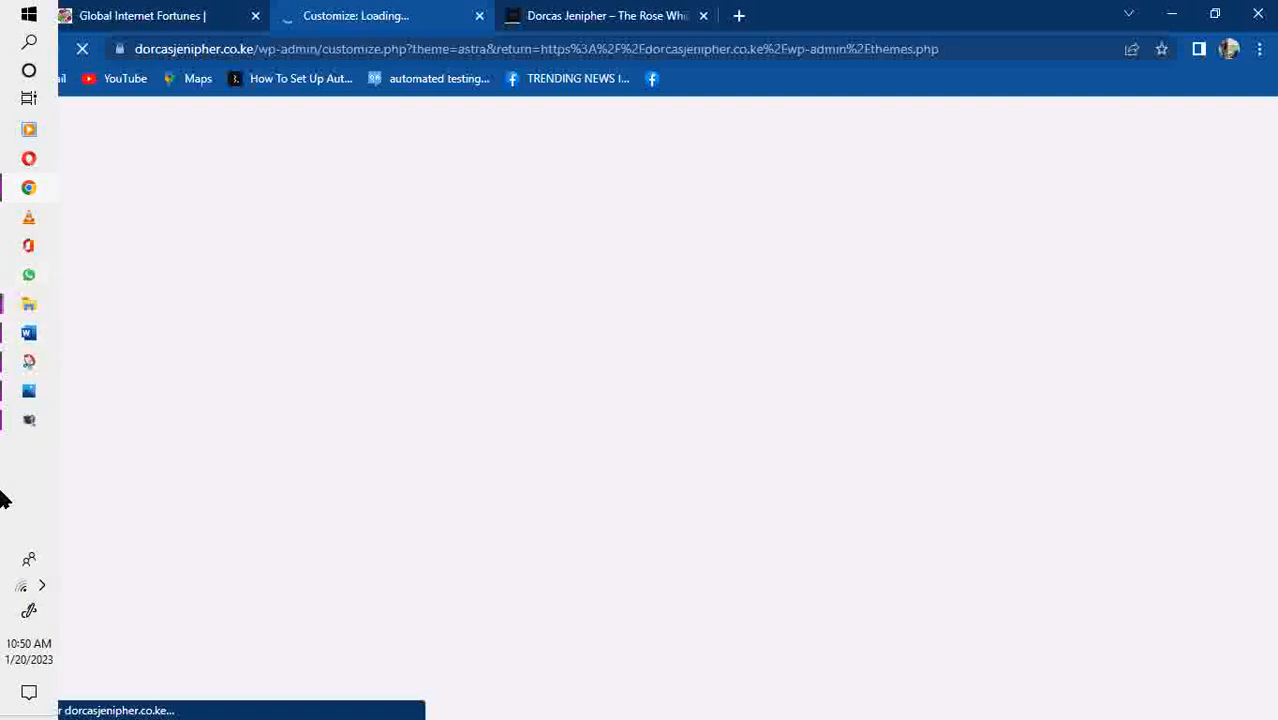
left_click(645, 19)
Open Customize again via Dashboard > Appearance and switch to the loaded Customizer tab.
mouse_move(90, 116)
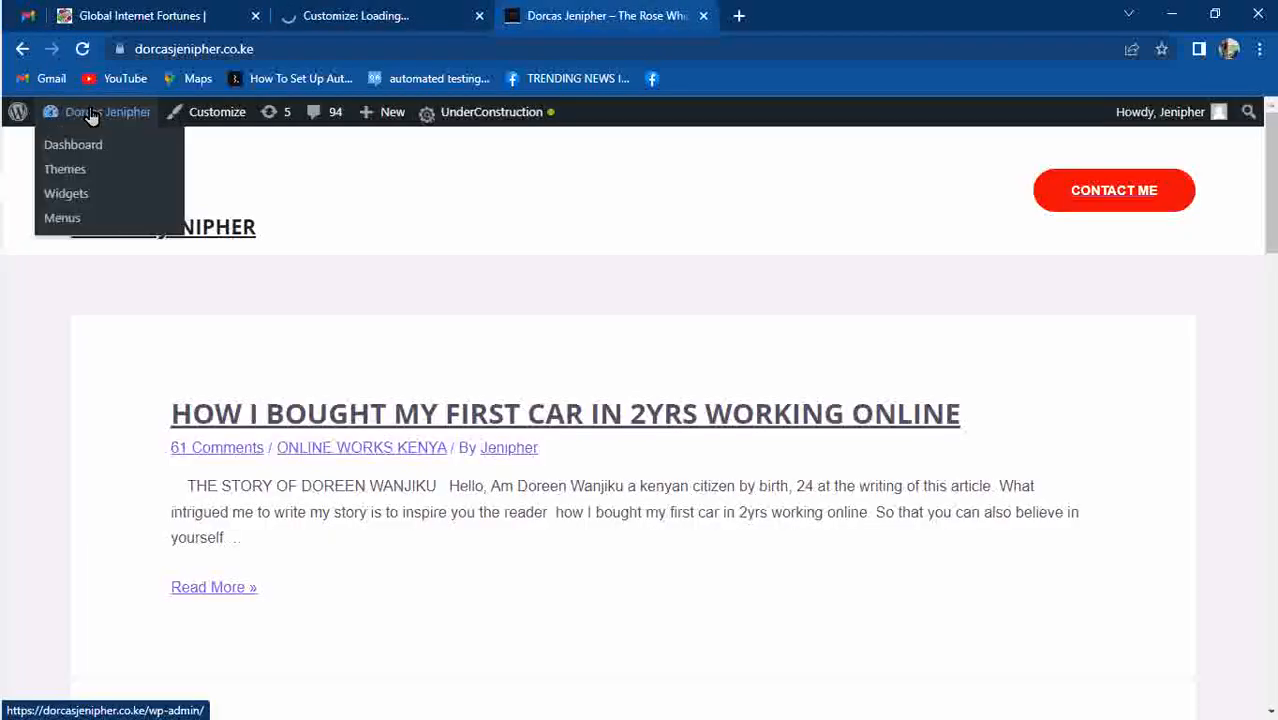
left_click(84, 147)
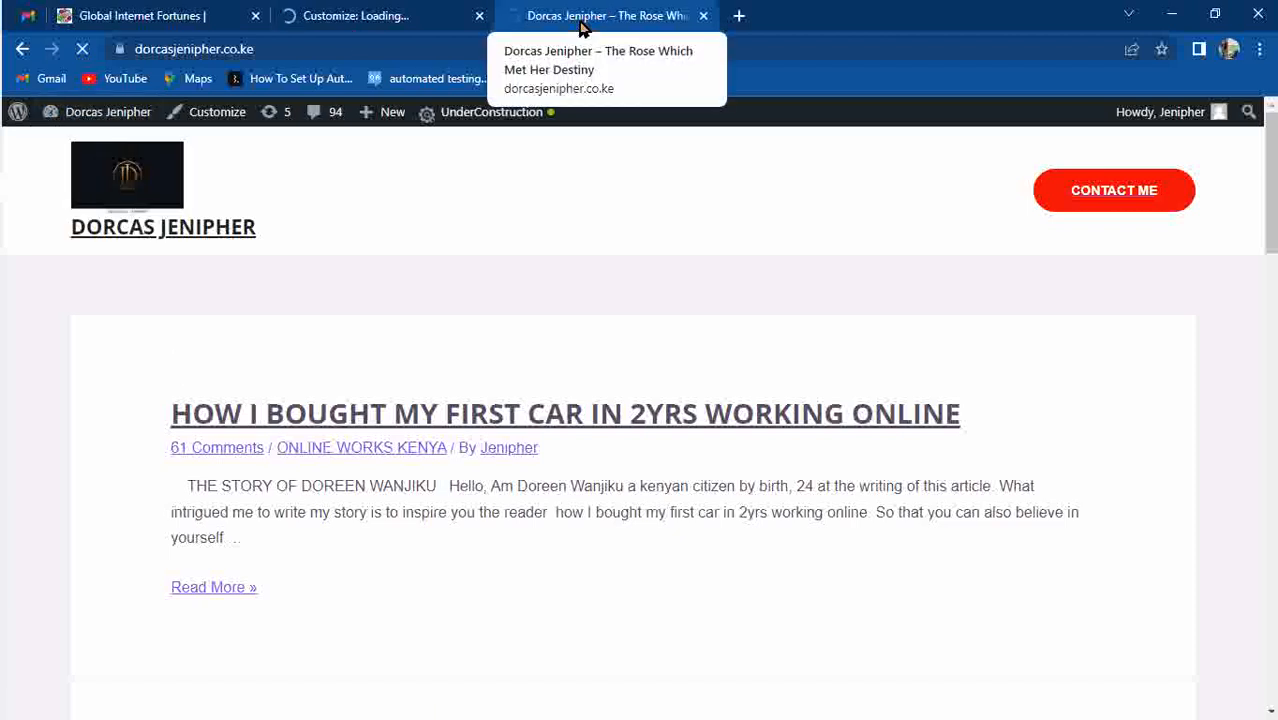
mouse_move(3, 314)
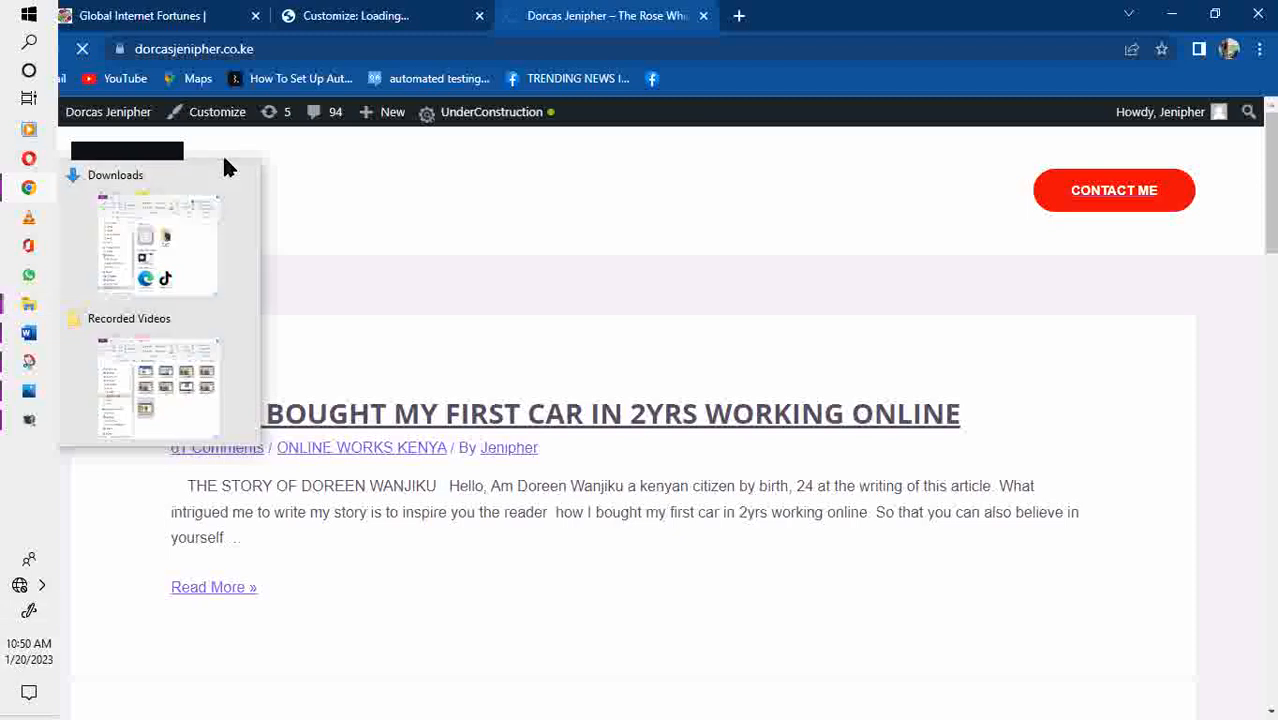
mouse_move(50, 408)
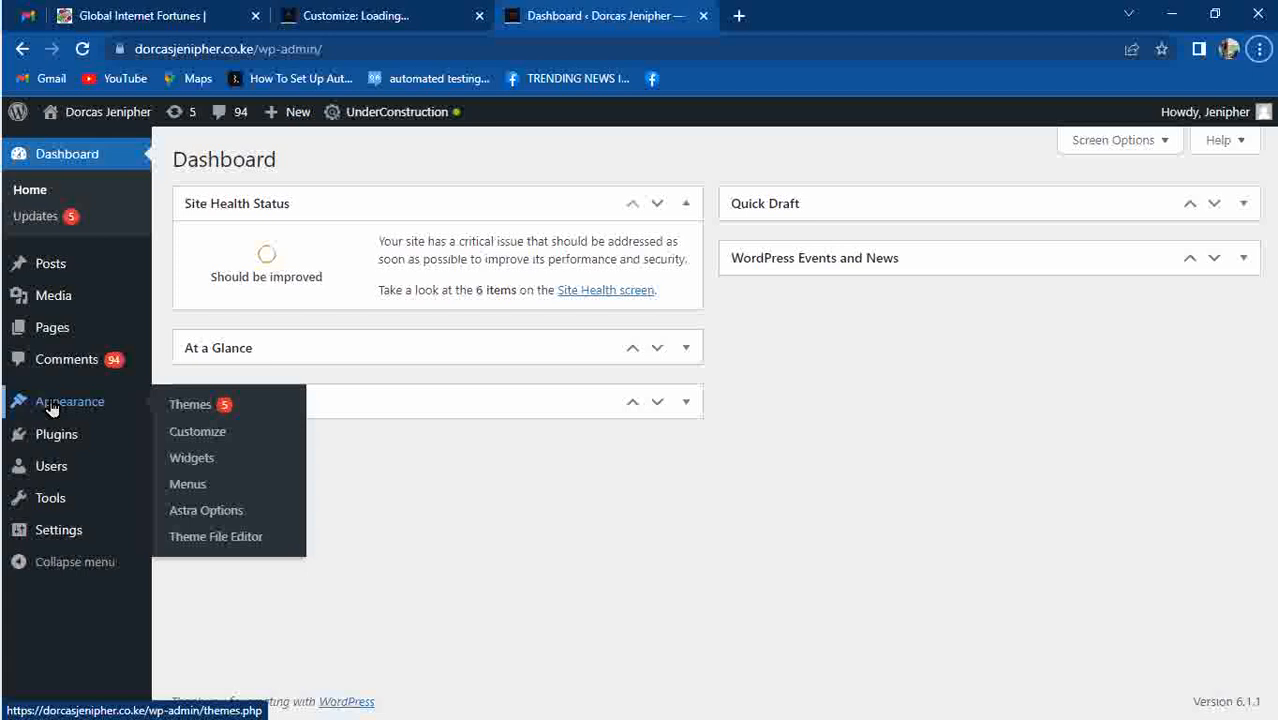
left_click(204, 434)
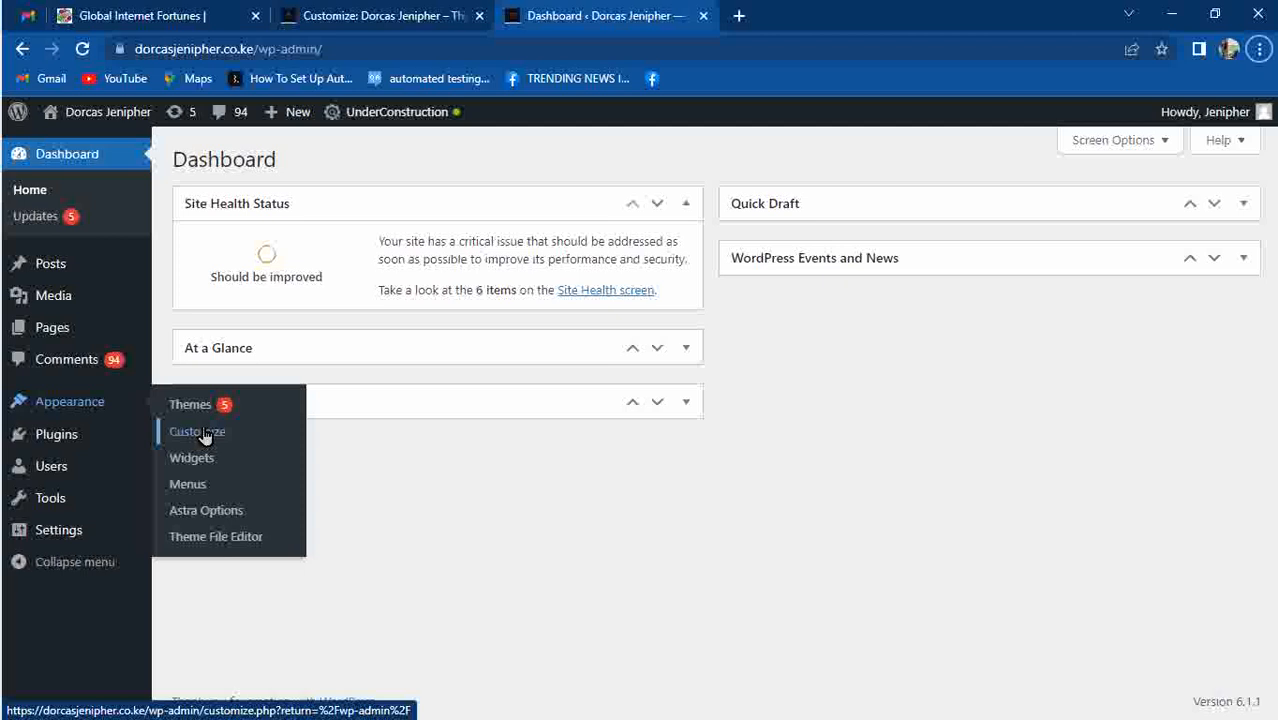
left_click(367, 12)
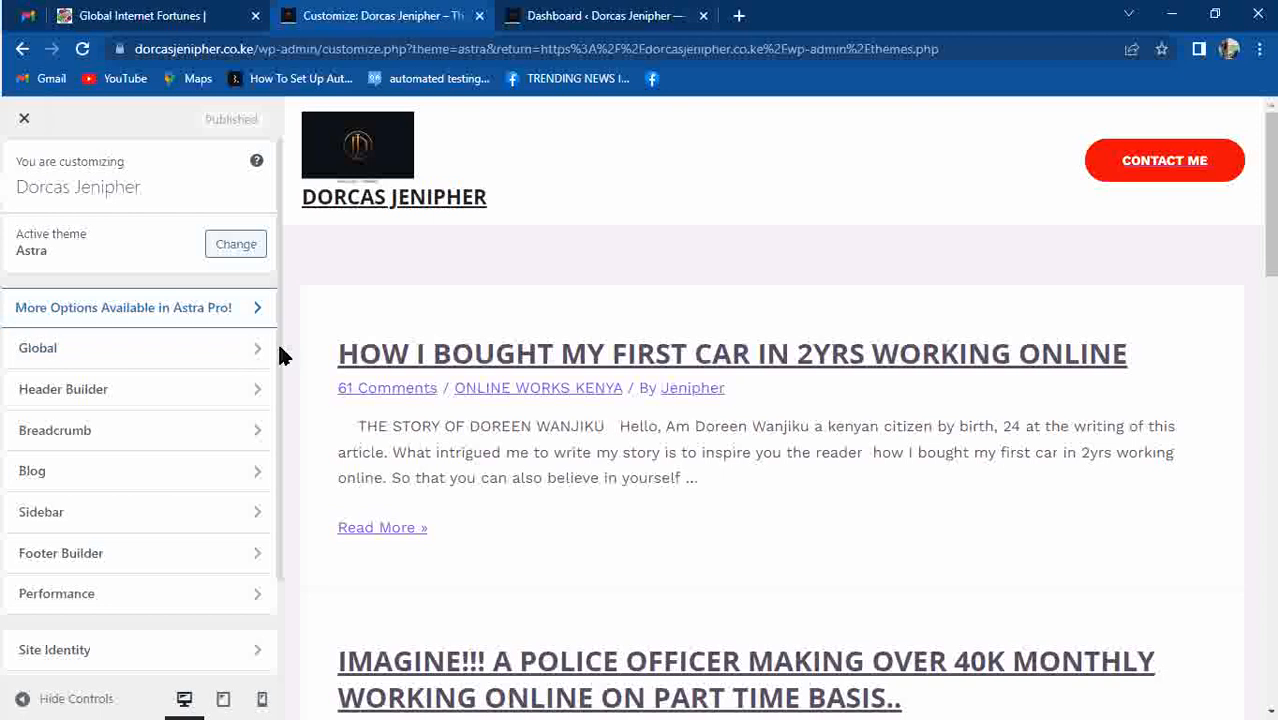
In Site Identity's logo settings, remove the OUTDOOR ADVENTURE retina logo image.
left_click_drag(280, 355, 280, 448)
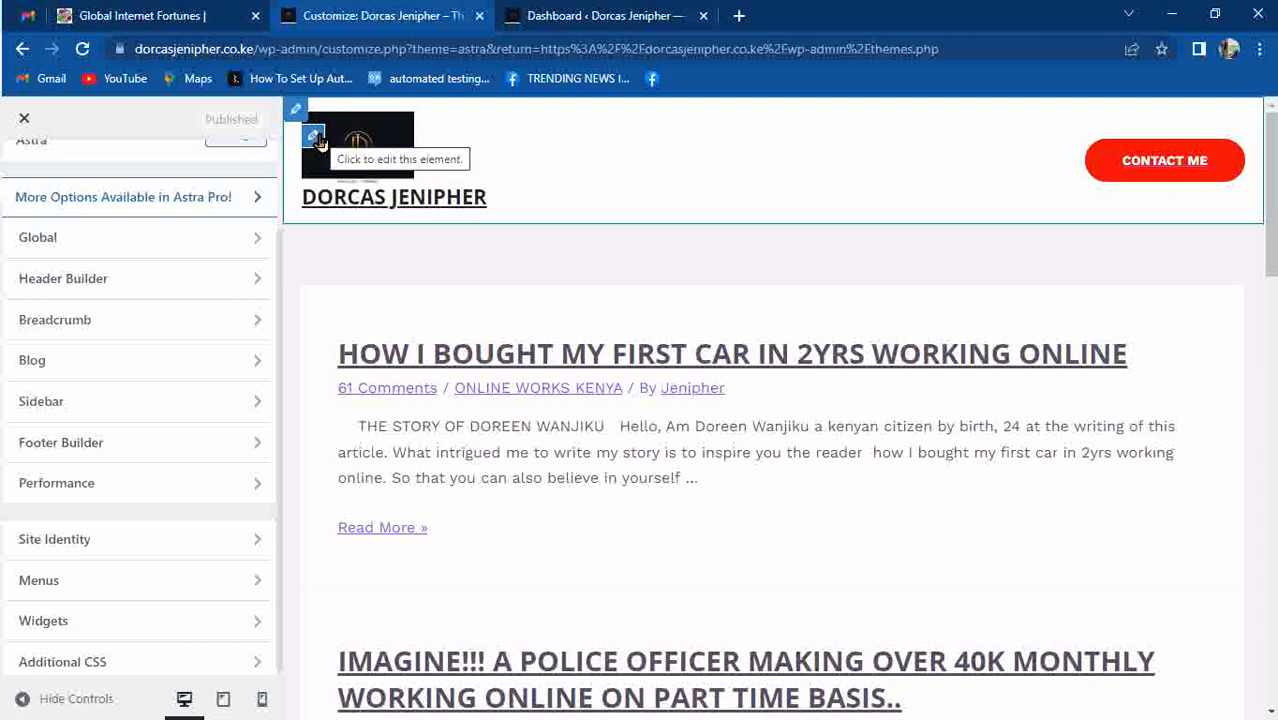
left_click(158, 545)
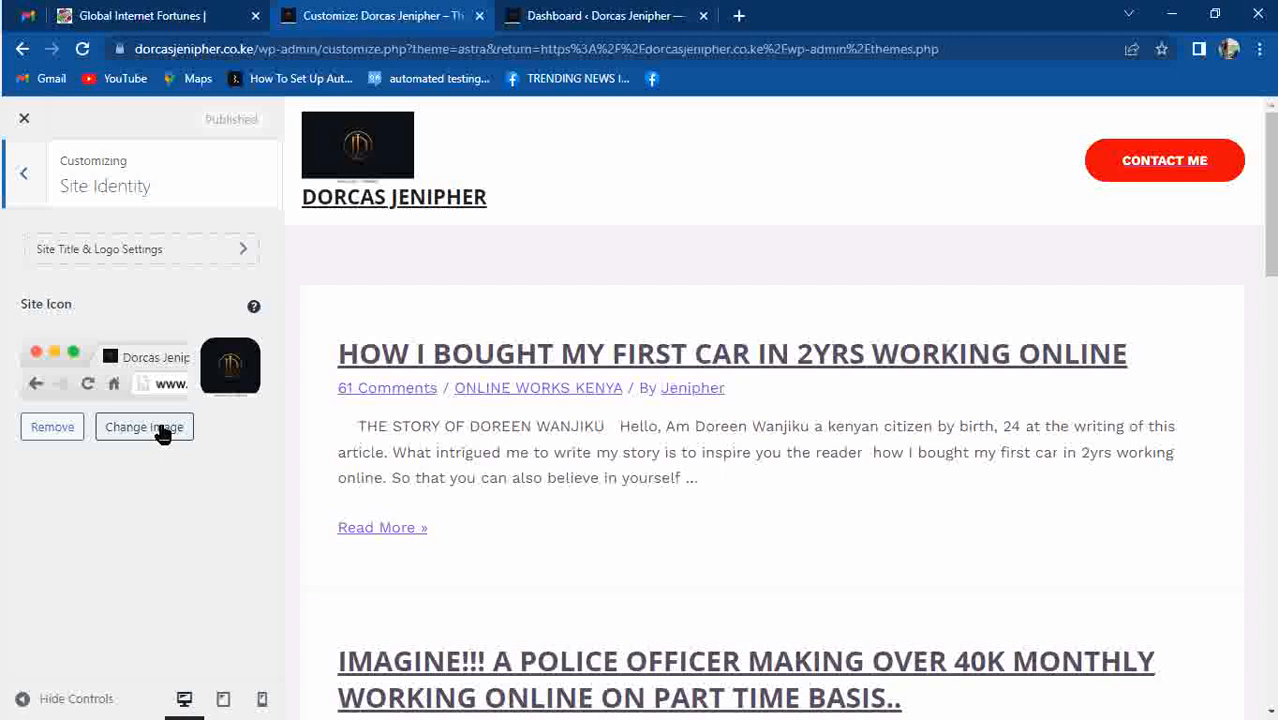
left_click(205, 248)
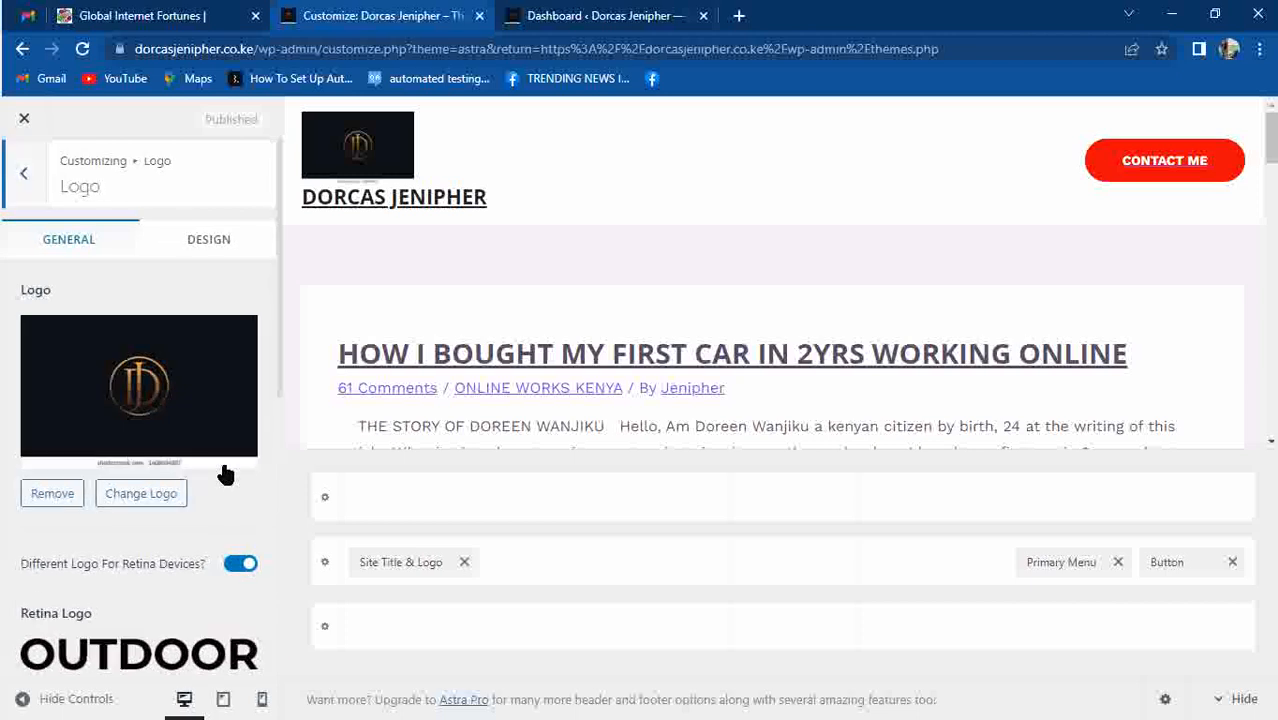
left_click(280, 238)
left_click_drag(280, 238, 268, 395)
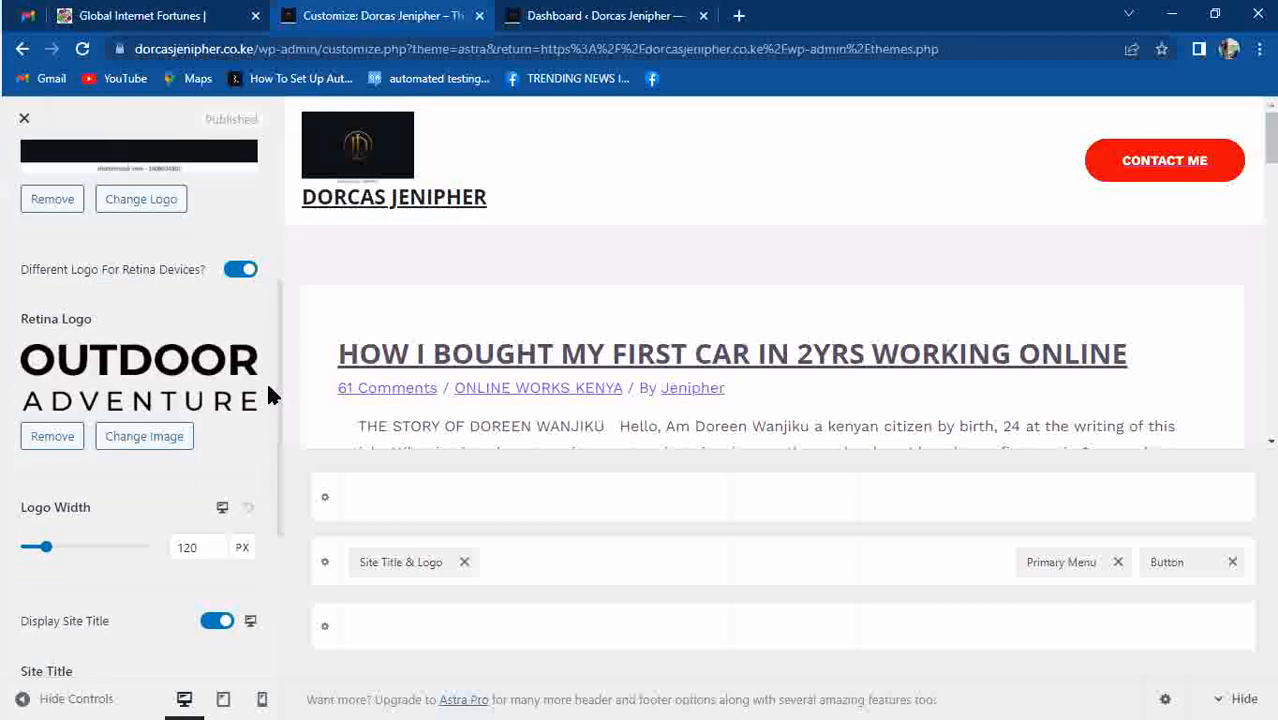
left_click(51, 436)
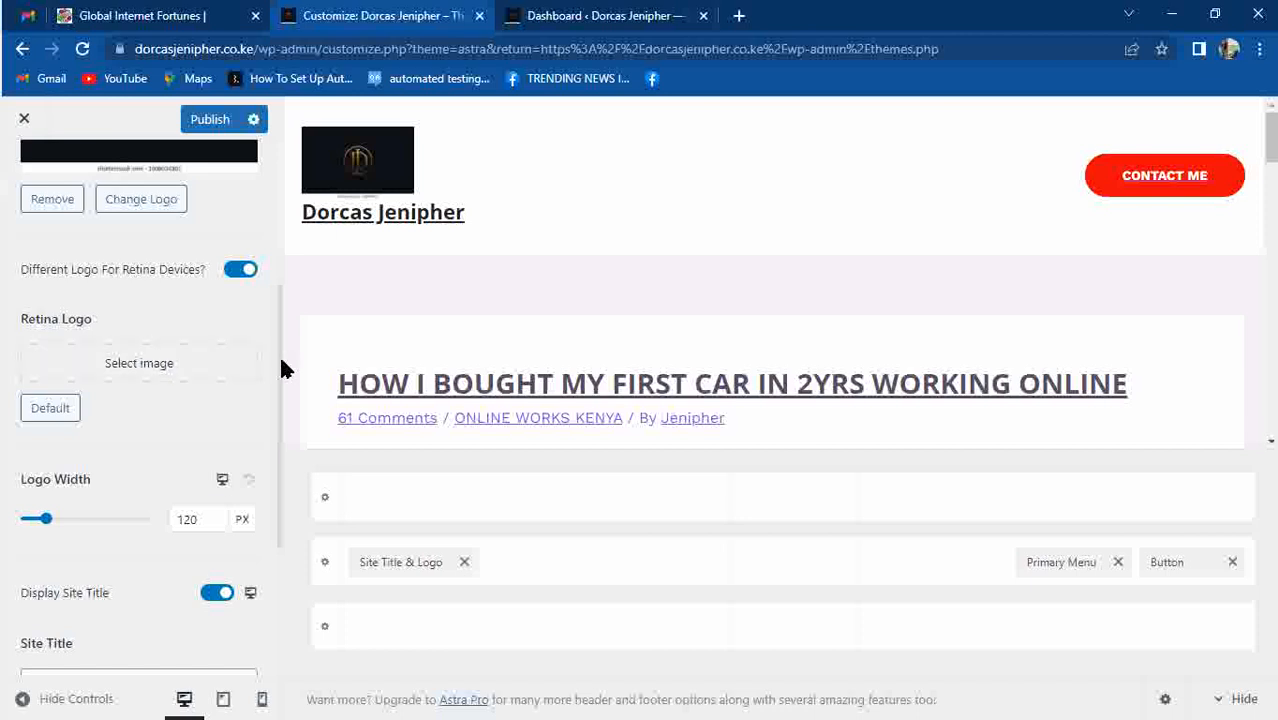
Correct the ending of the site title so it reads as the owner's full name.
left_click(278, 588)
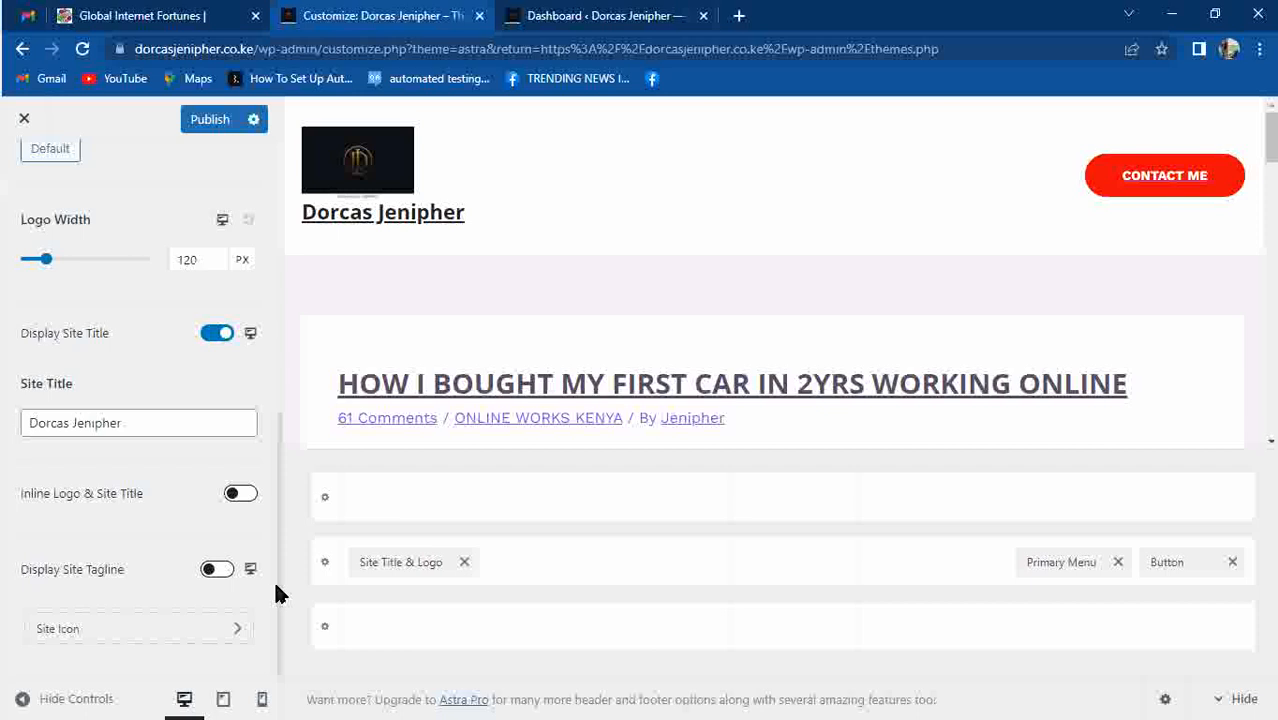
left_click(139, 424)
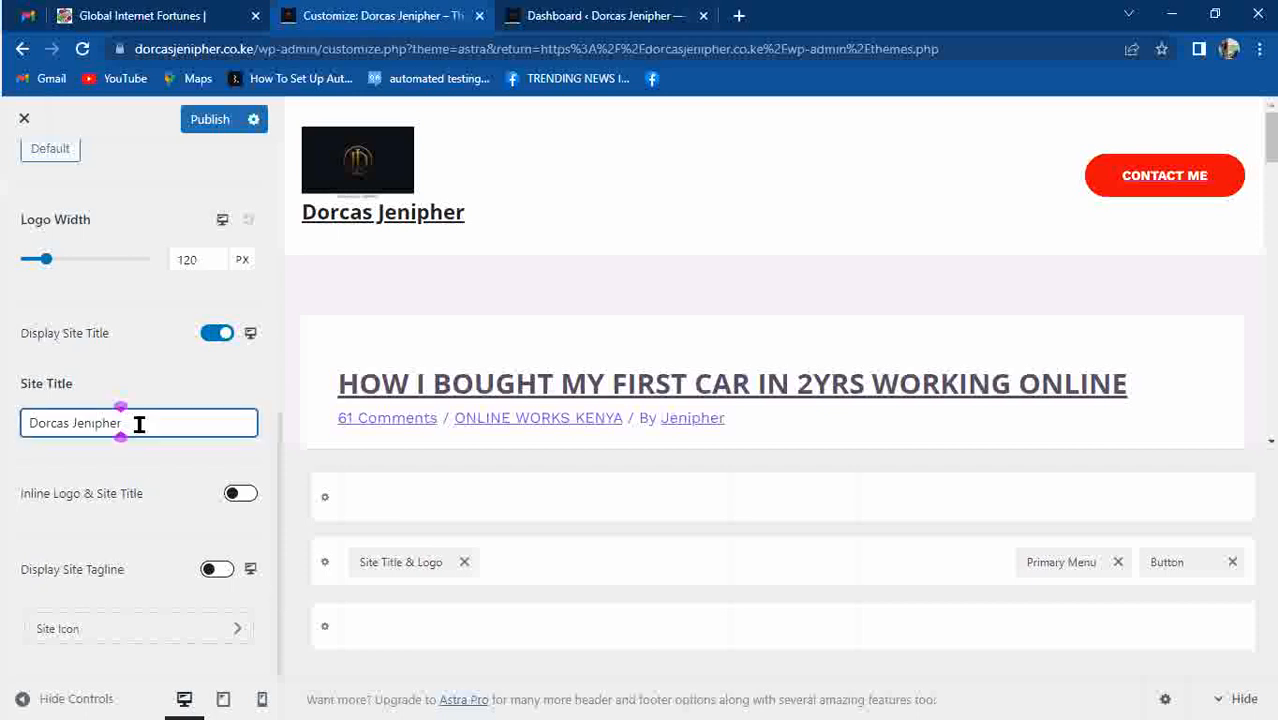
key("BackSpace")
key("BackSpace")
key("BackSpace")
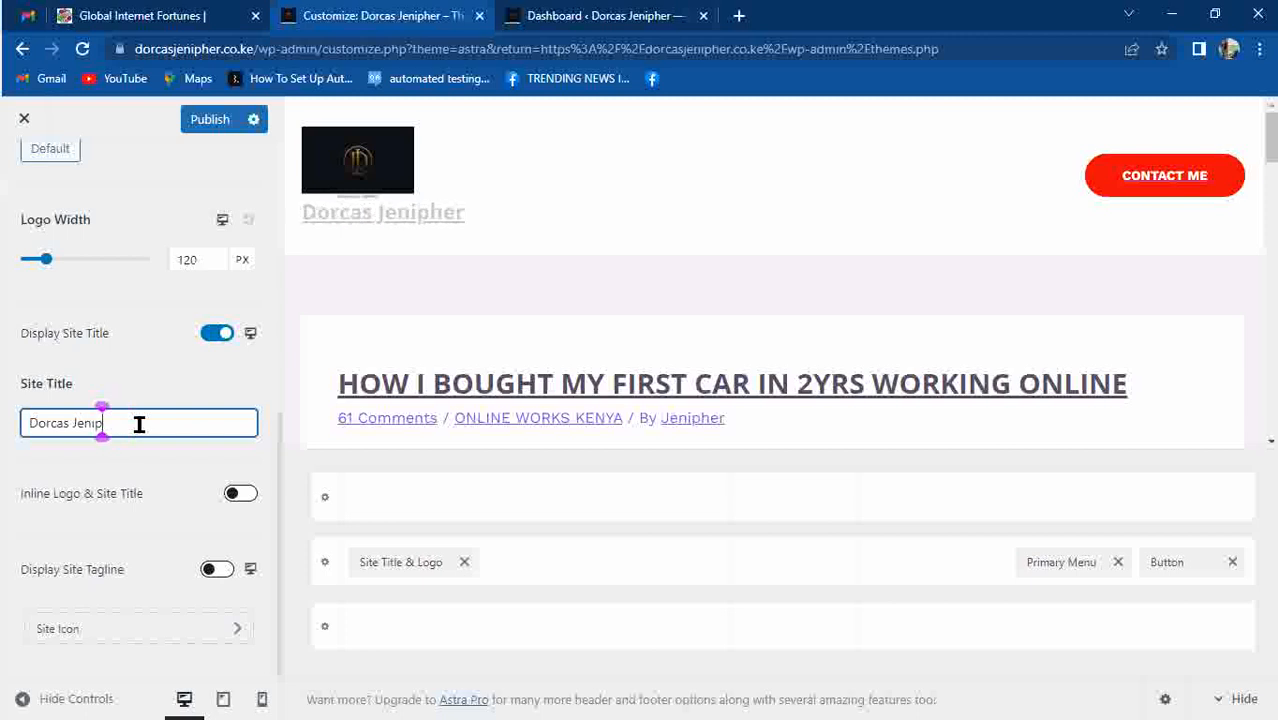
type("fer")
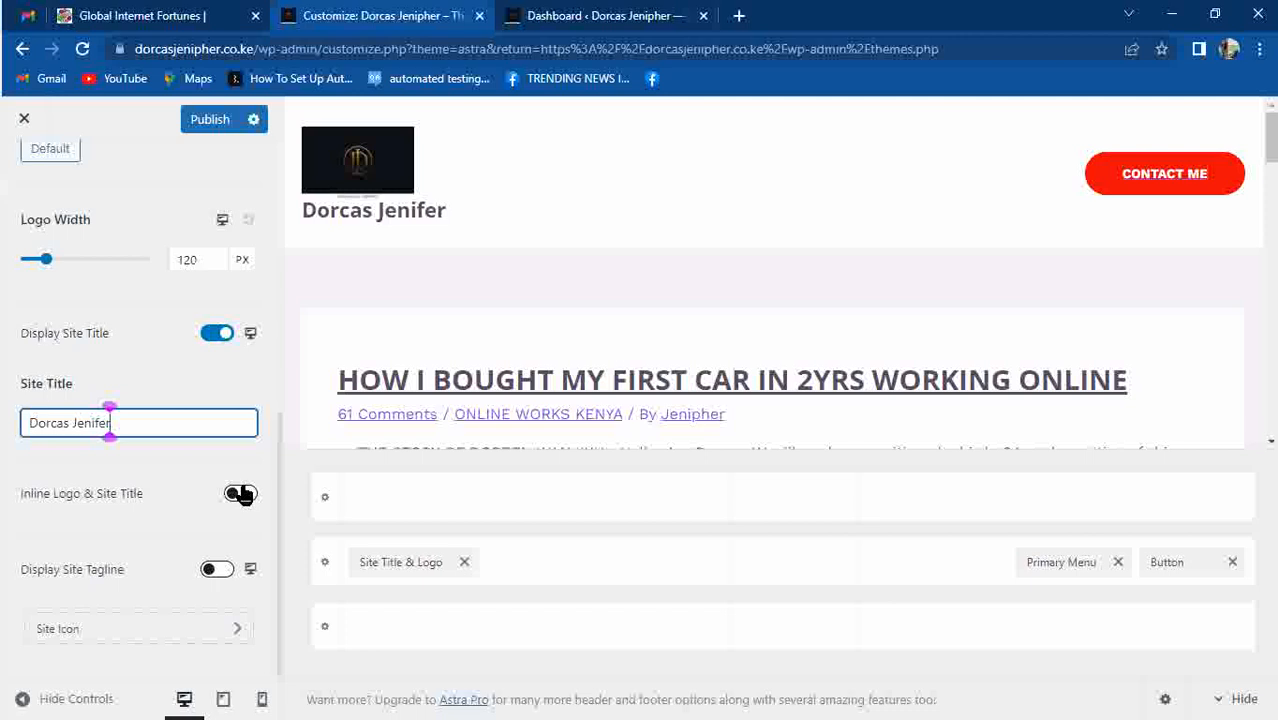
Turn the site tagline display on and back off, then preview the header at tablet width.
left_click(224, 572)
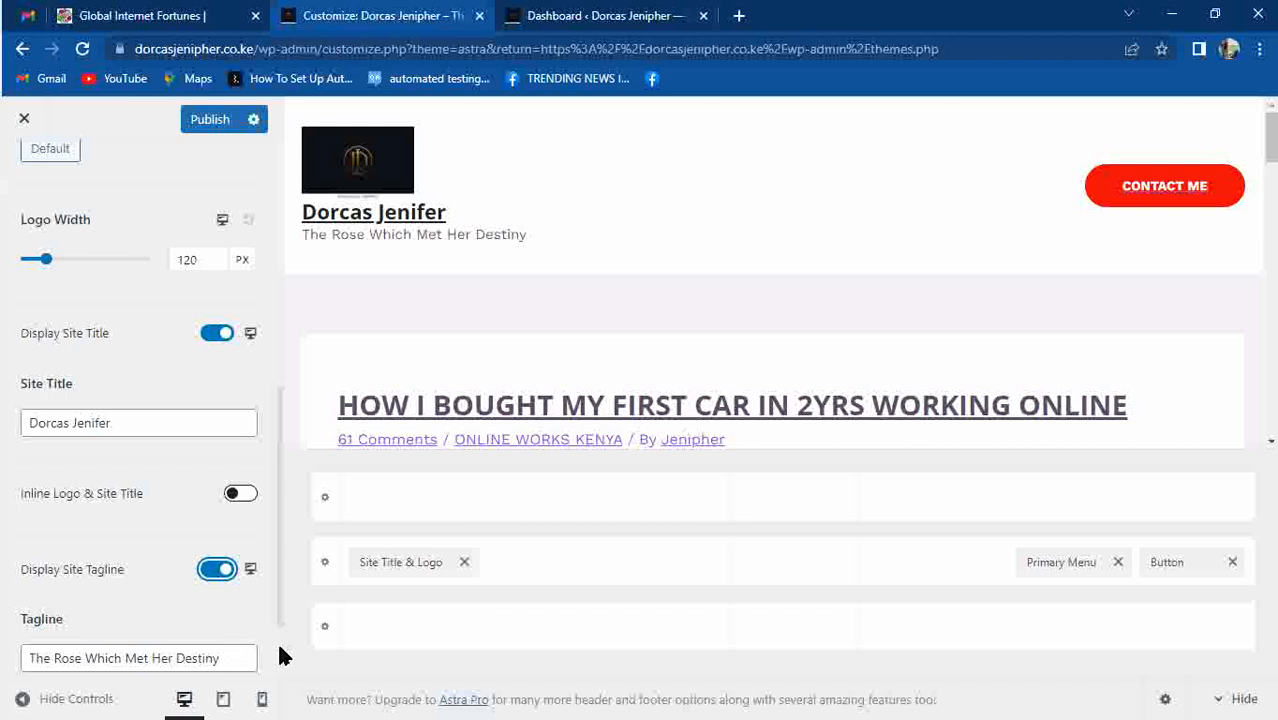
scroll(280, 656, "down", 1)
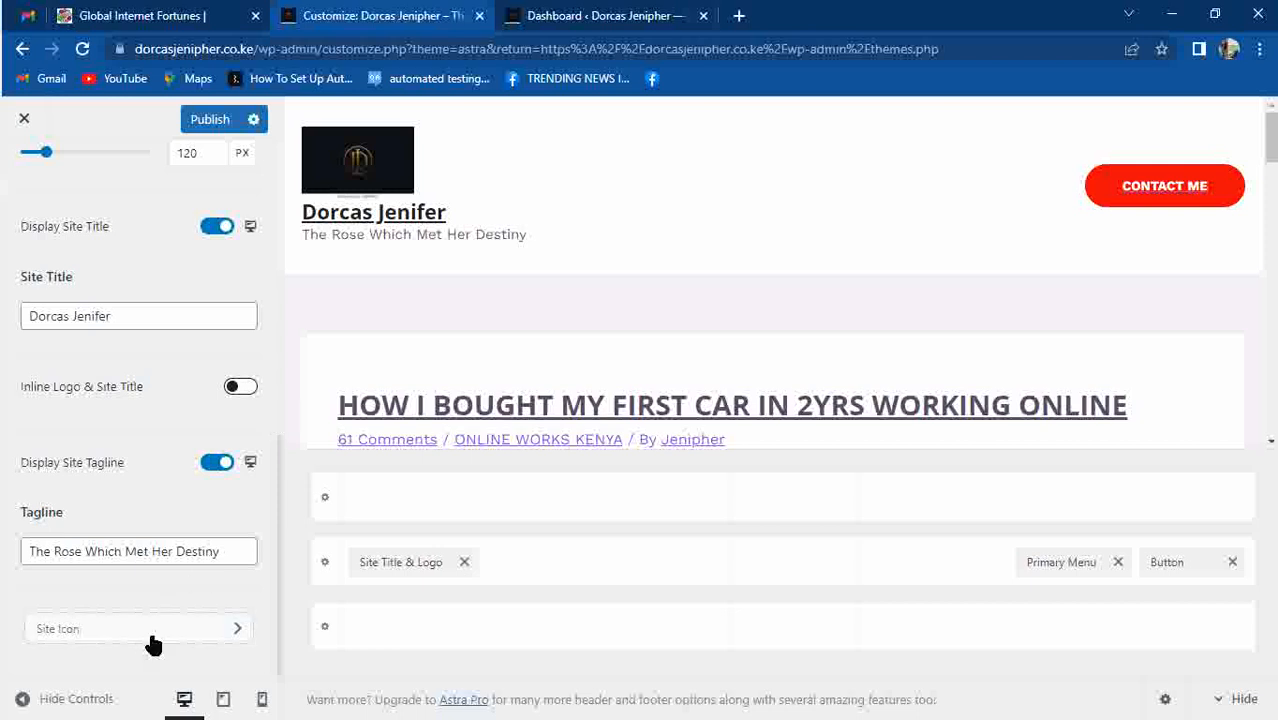
left_click(217, 463)
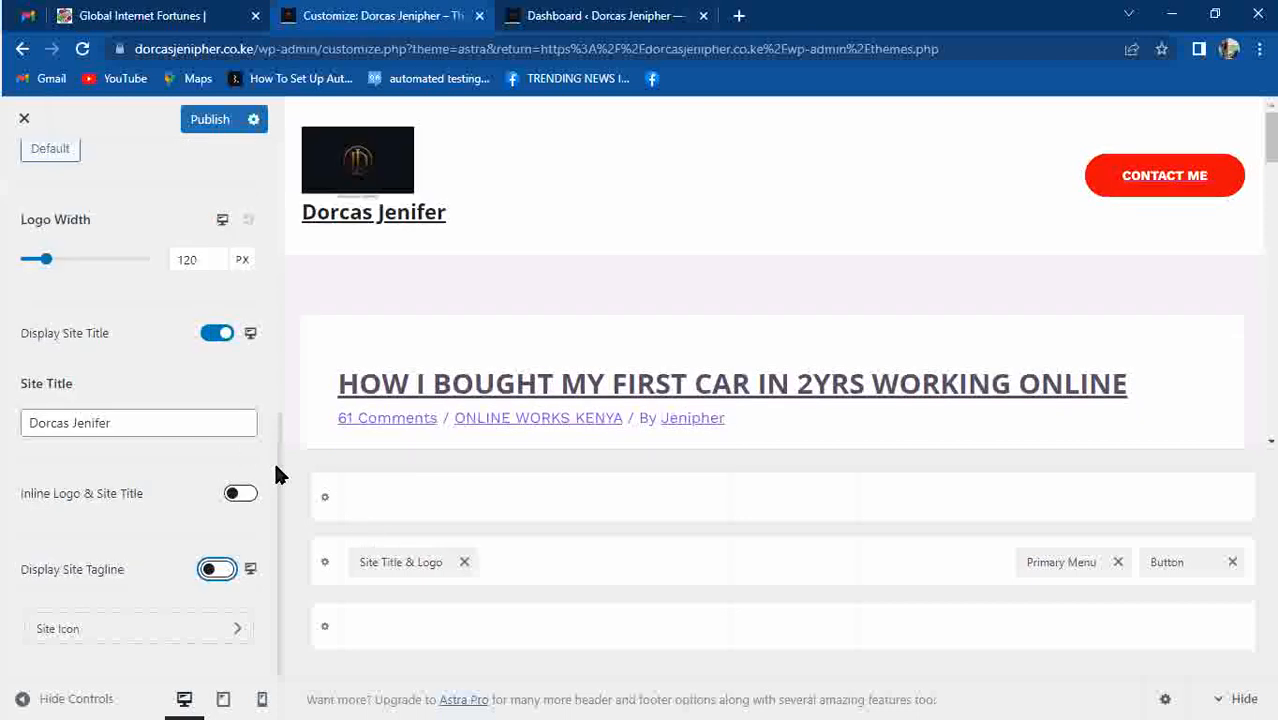
left_click(251, 574)
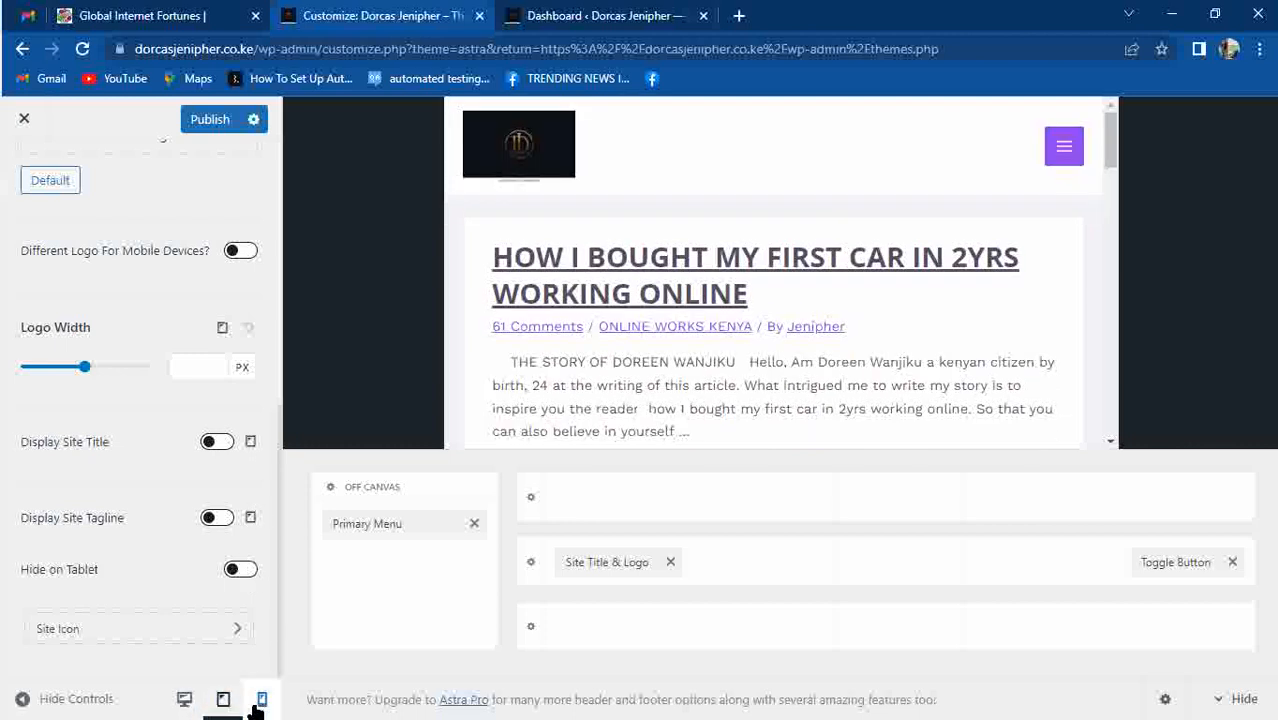
left_click(257, 703)
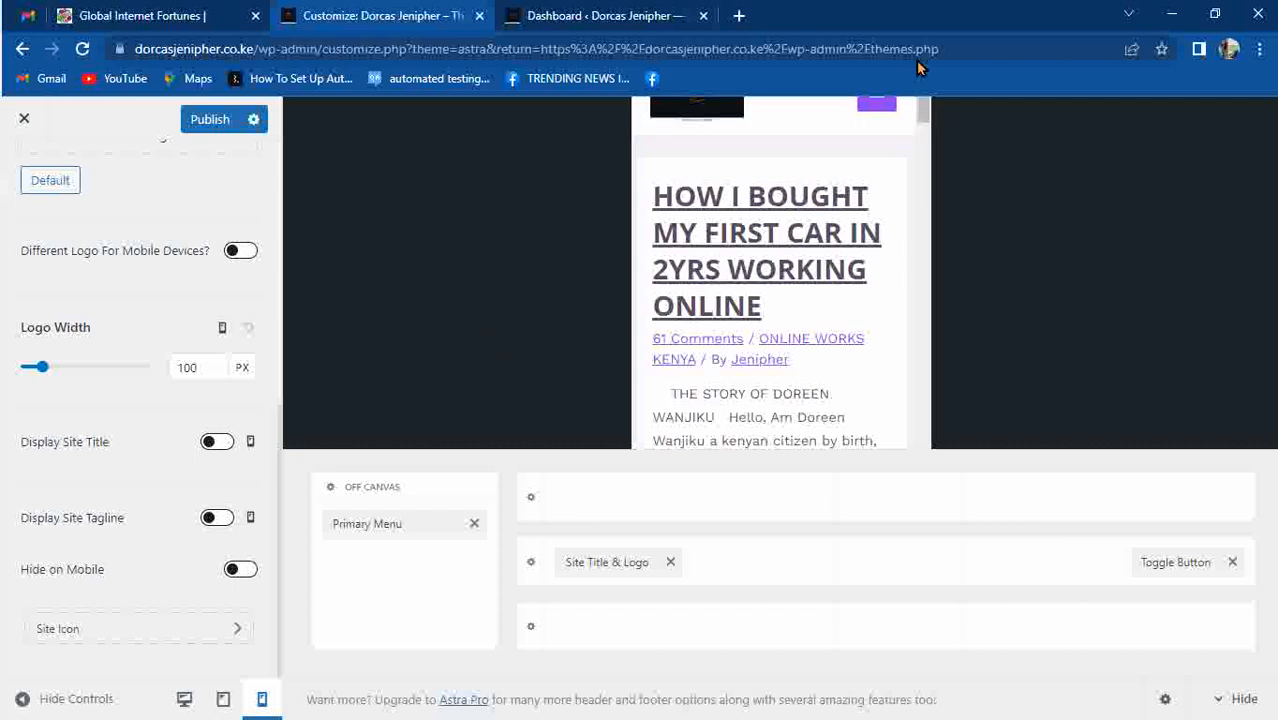
left_click(1258, 48)
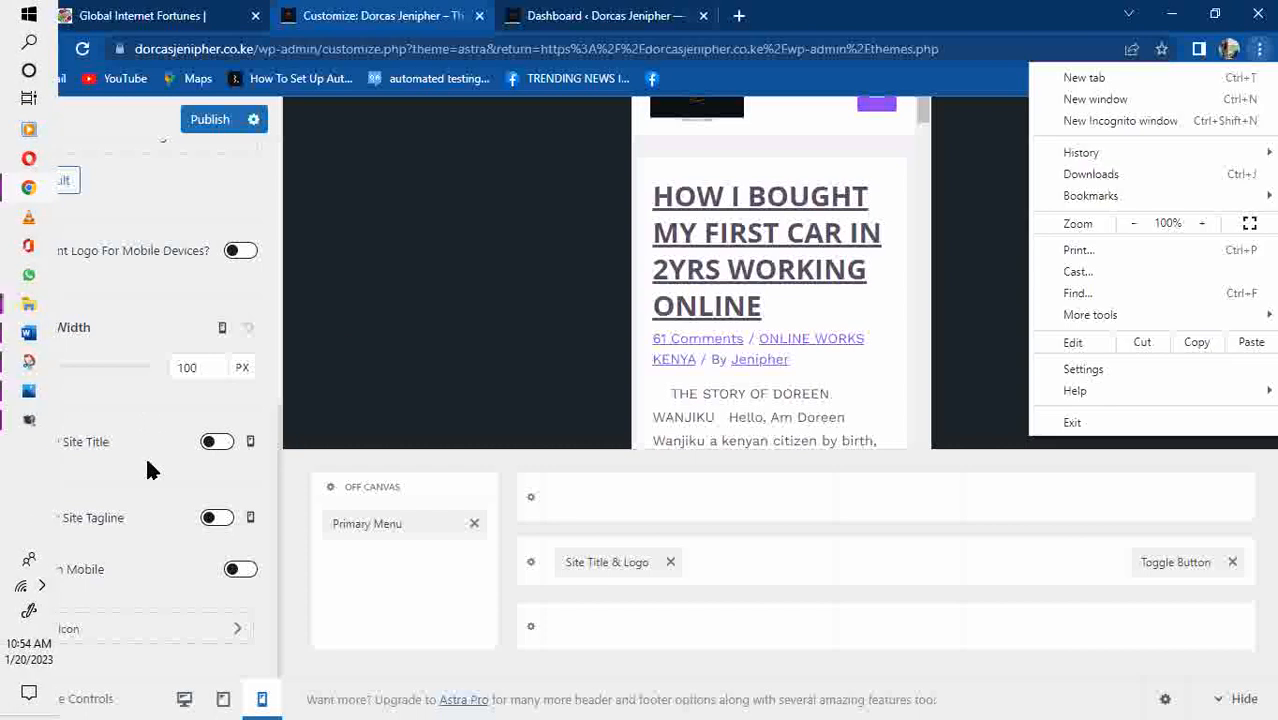
left_click(147, 466)
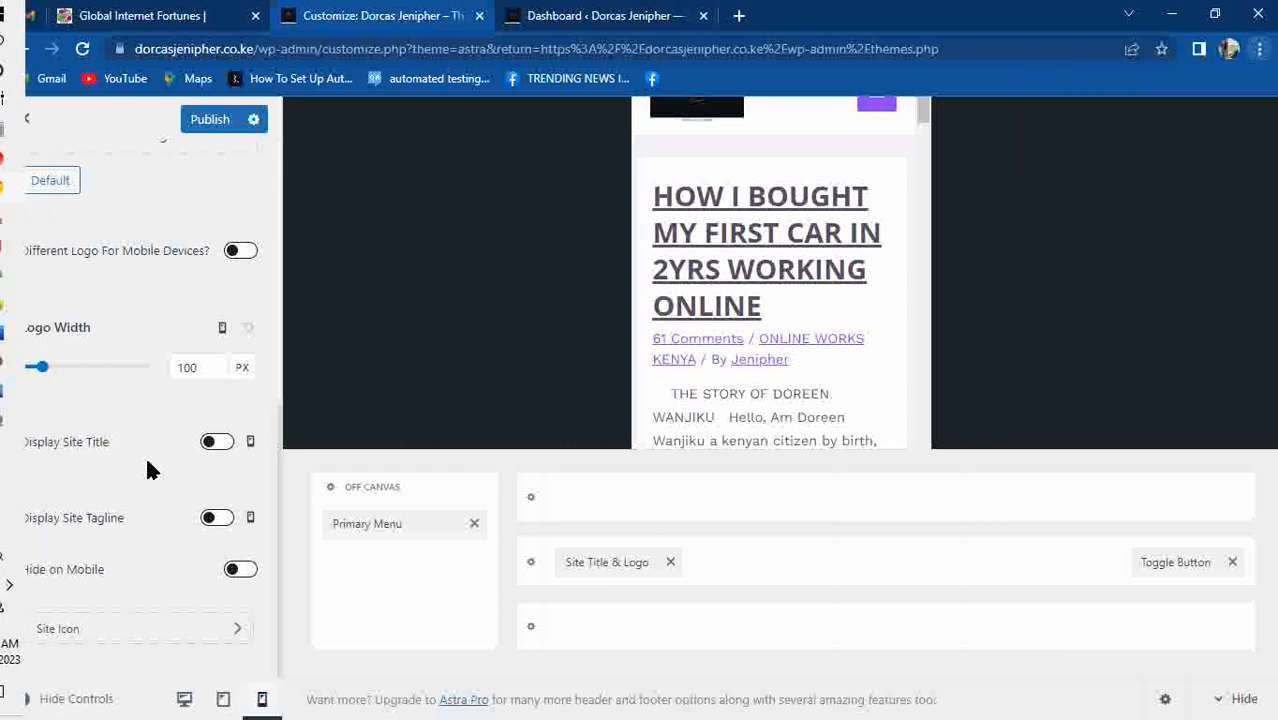
left_click(207, 447)
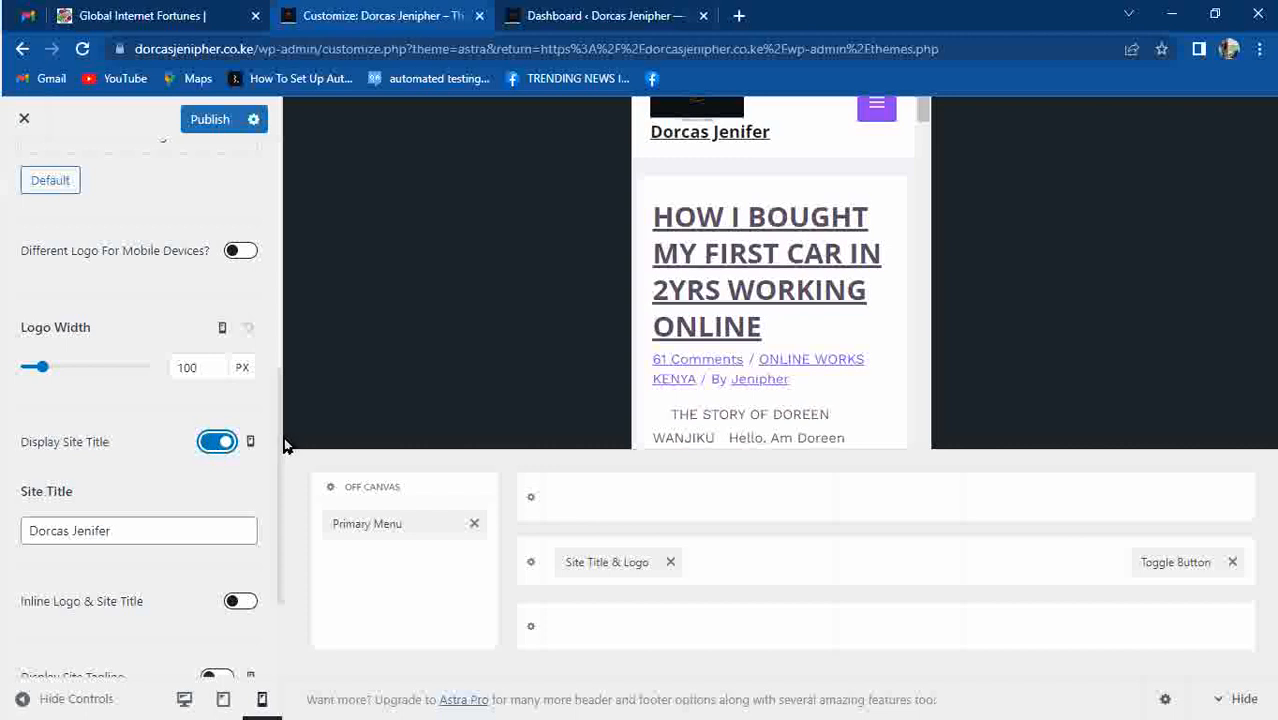
scroll(262, 520, "down", 2)
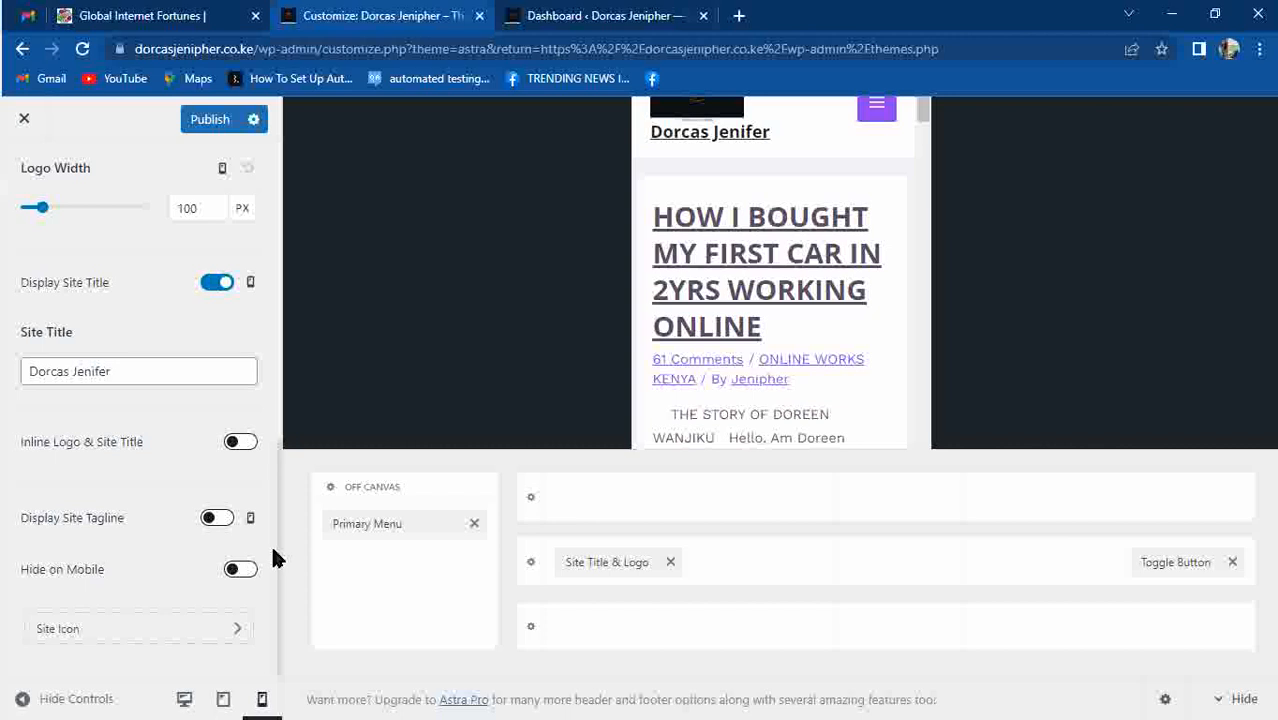
left_click_drag(278, 449, 280, 253)
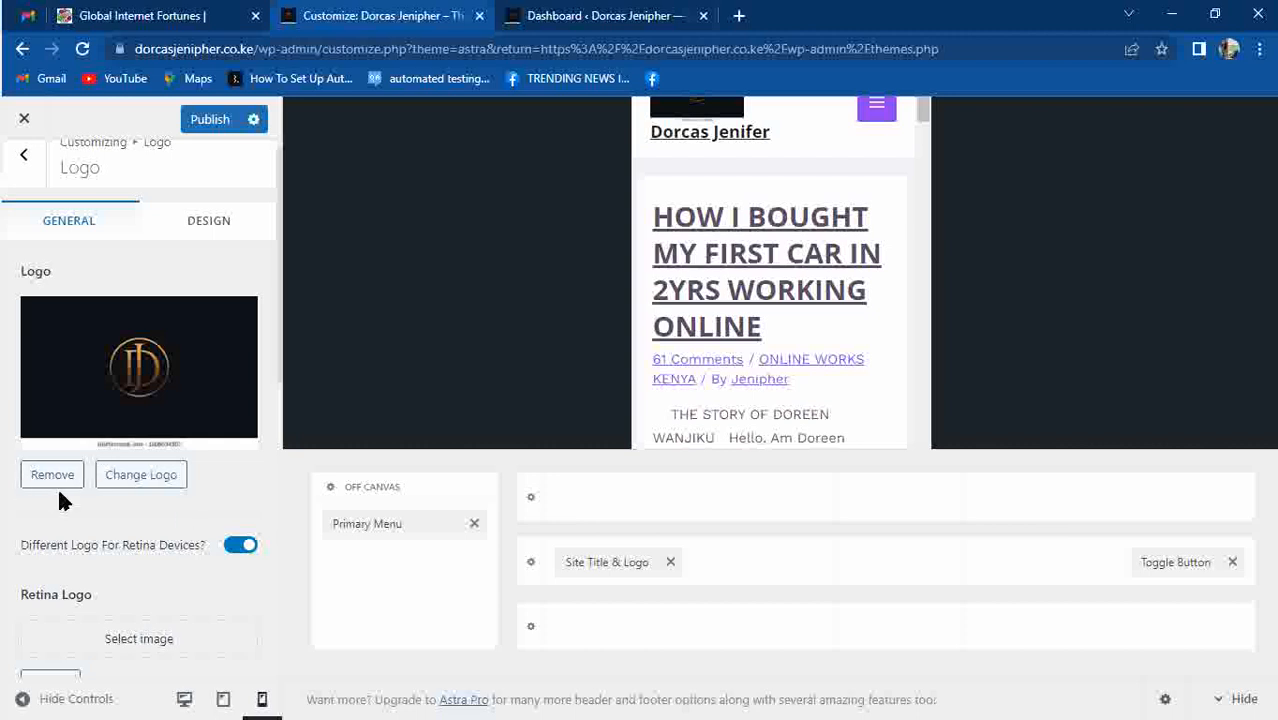
Remove the header logo image and zoom the browser out to 80%.
left_click(53, 477)
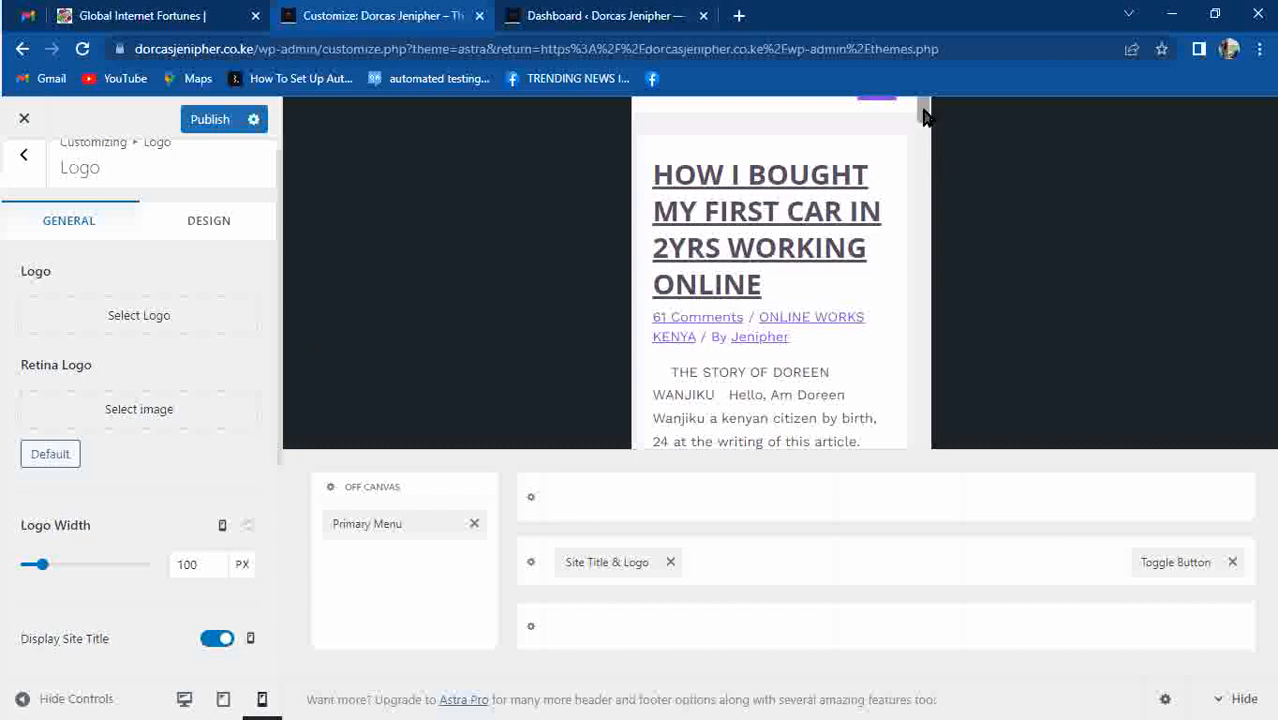
left_click(1260, 52)
left_click(1135, 223)
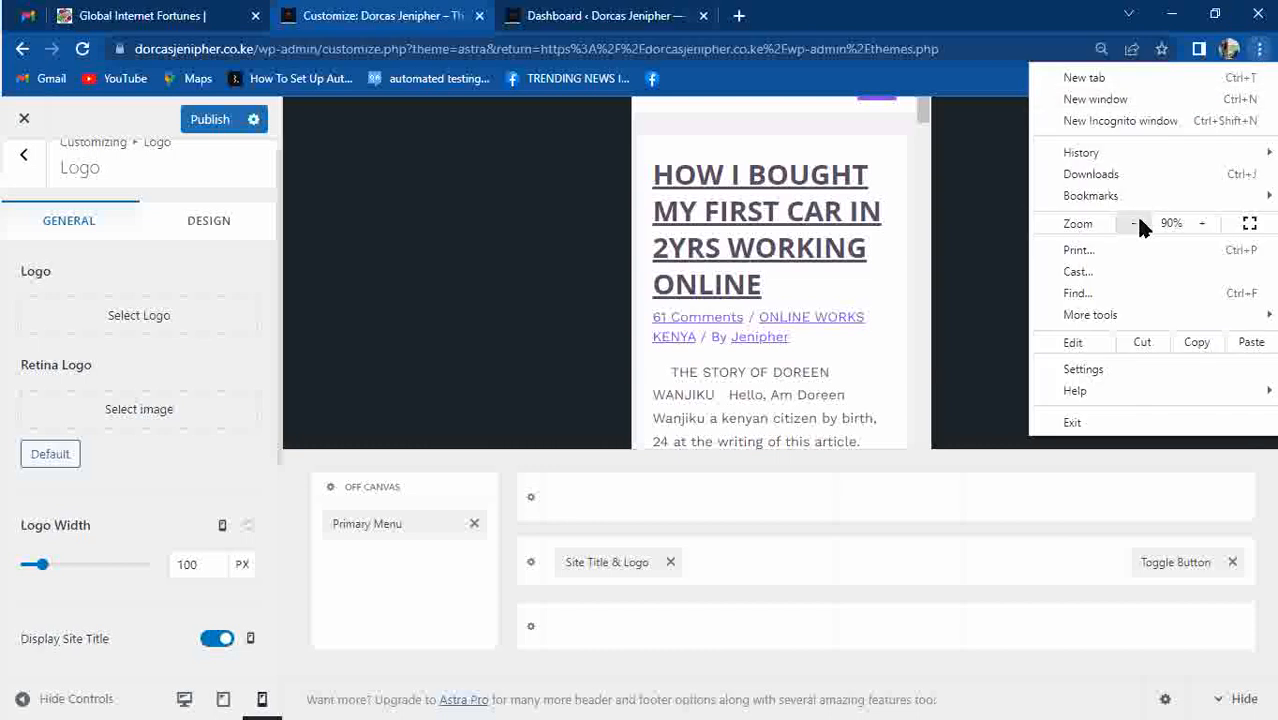
left_click(1138, 223)
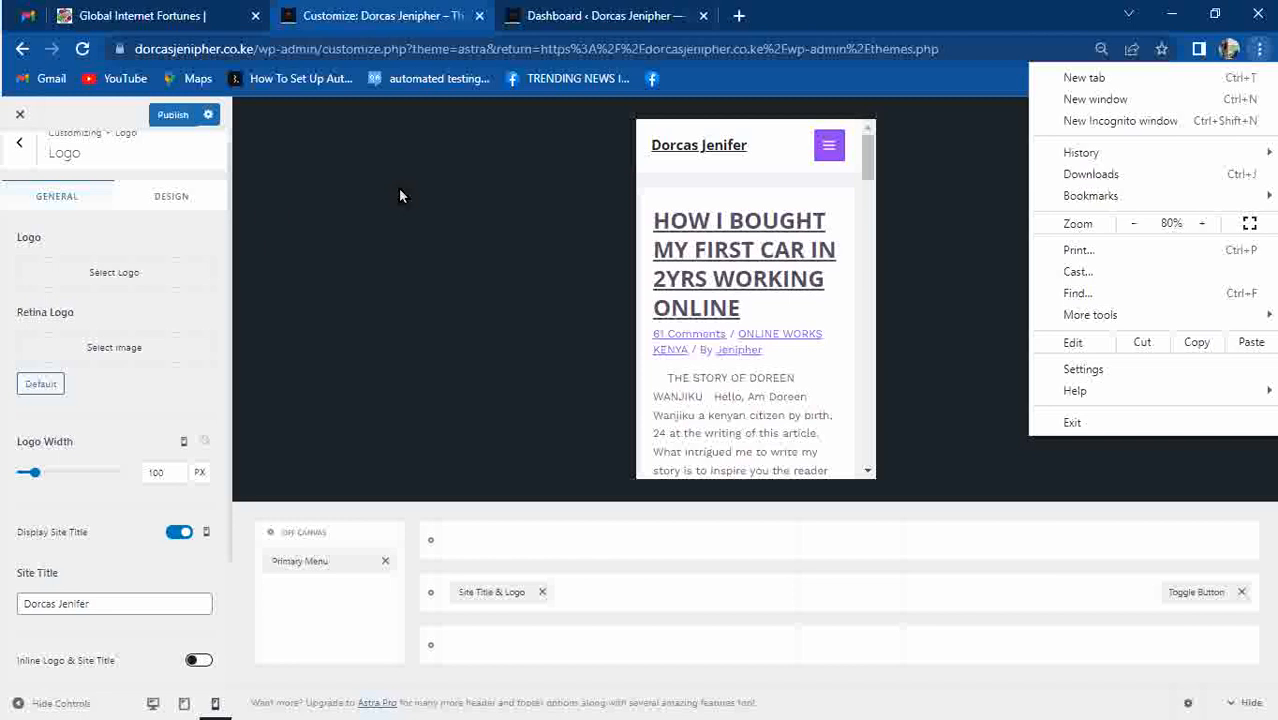
left_click(147, 196)
Set the site title colour to red F30404 and hover colour to bright blue, then return to Header Builder.
left_click(150, 206)
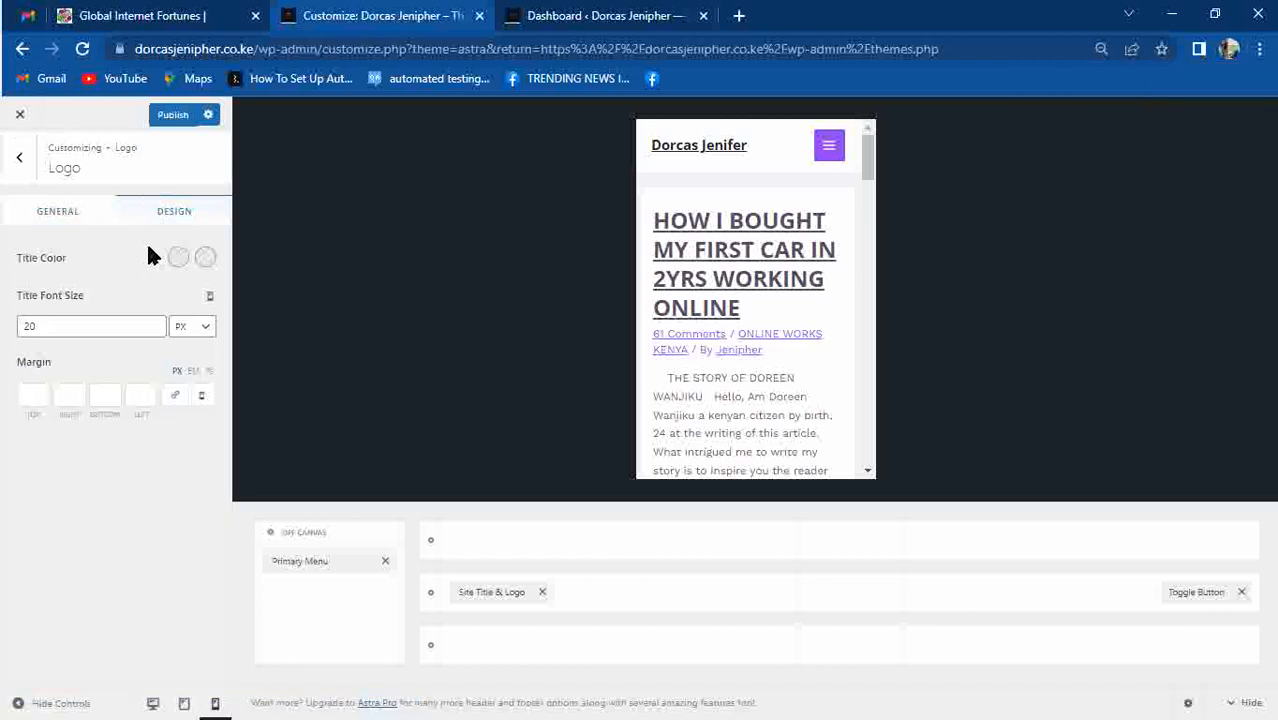
left_click(179, 259)
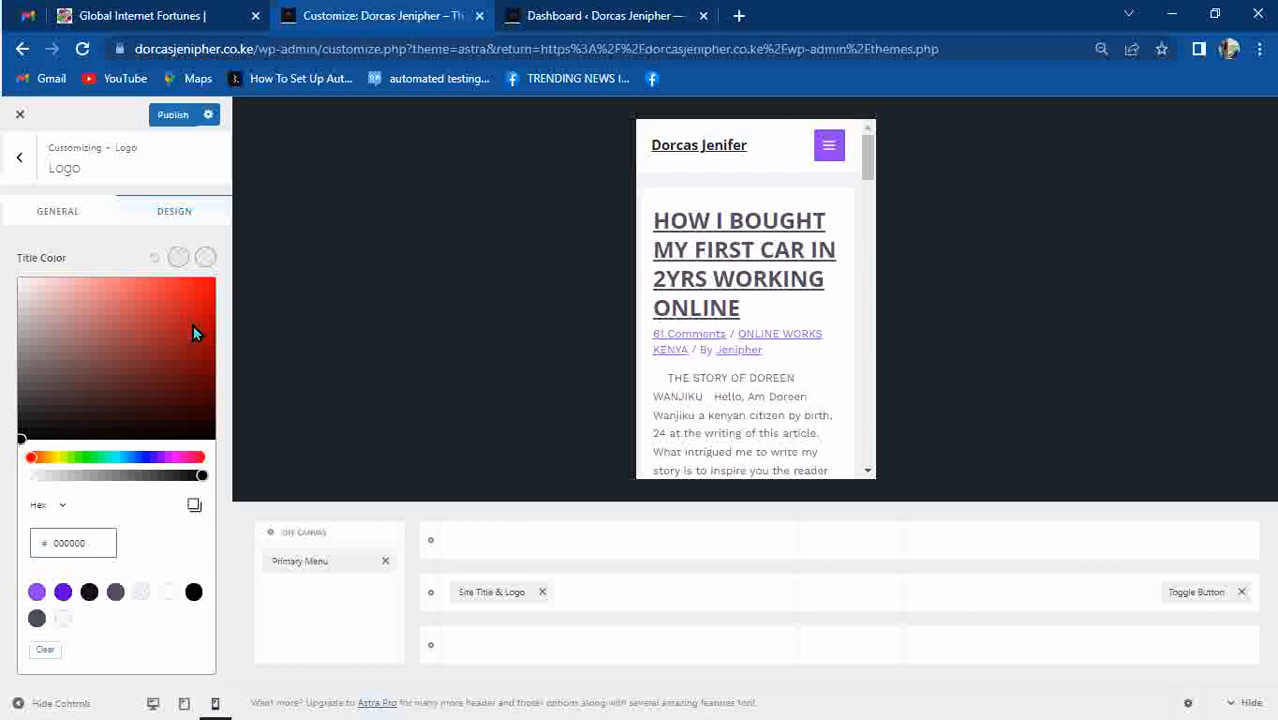
left_click_drag(193, 327, 209, 285)
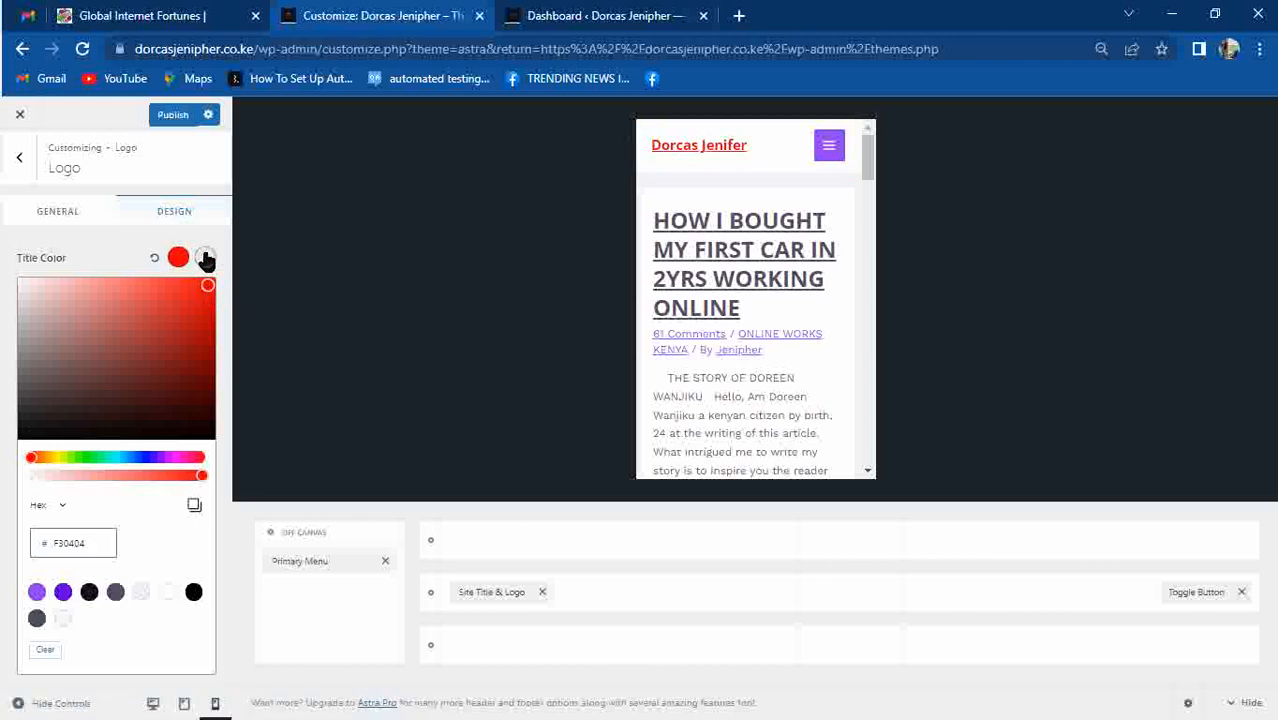
left_click(206, 258)
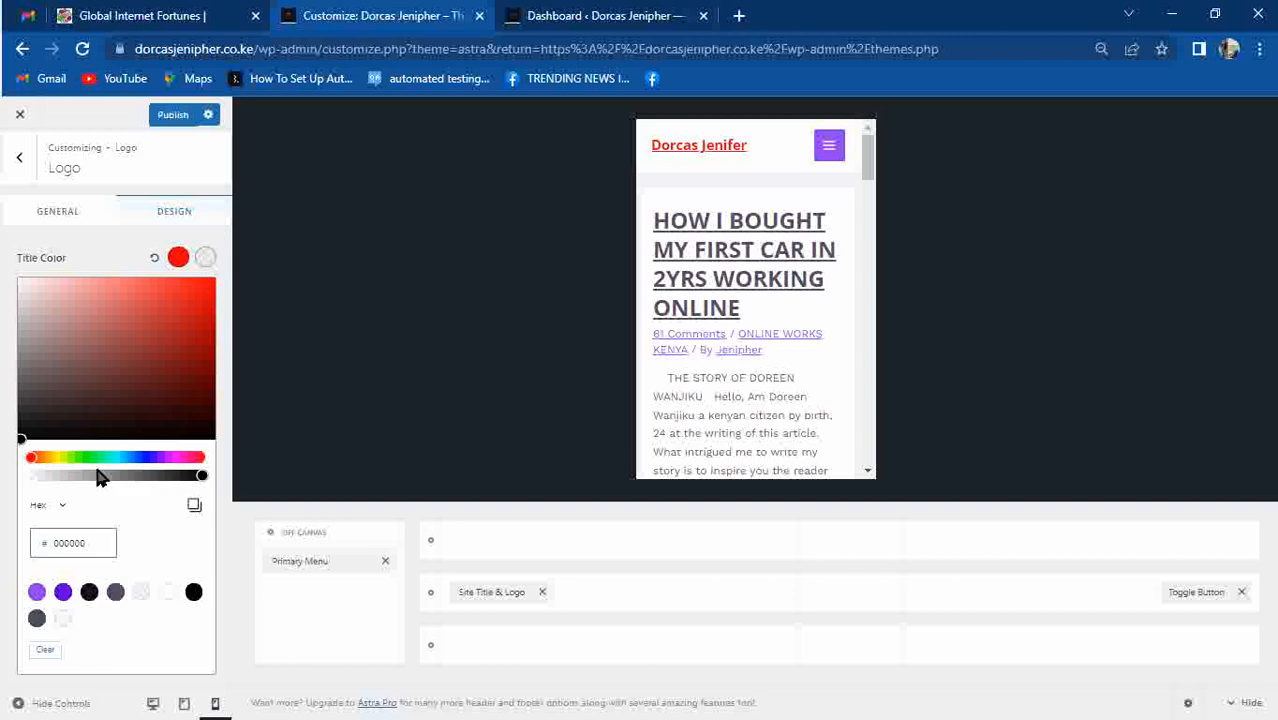
left_click(140, 457)
left_click_drag(157, 389, 204, 283)
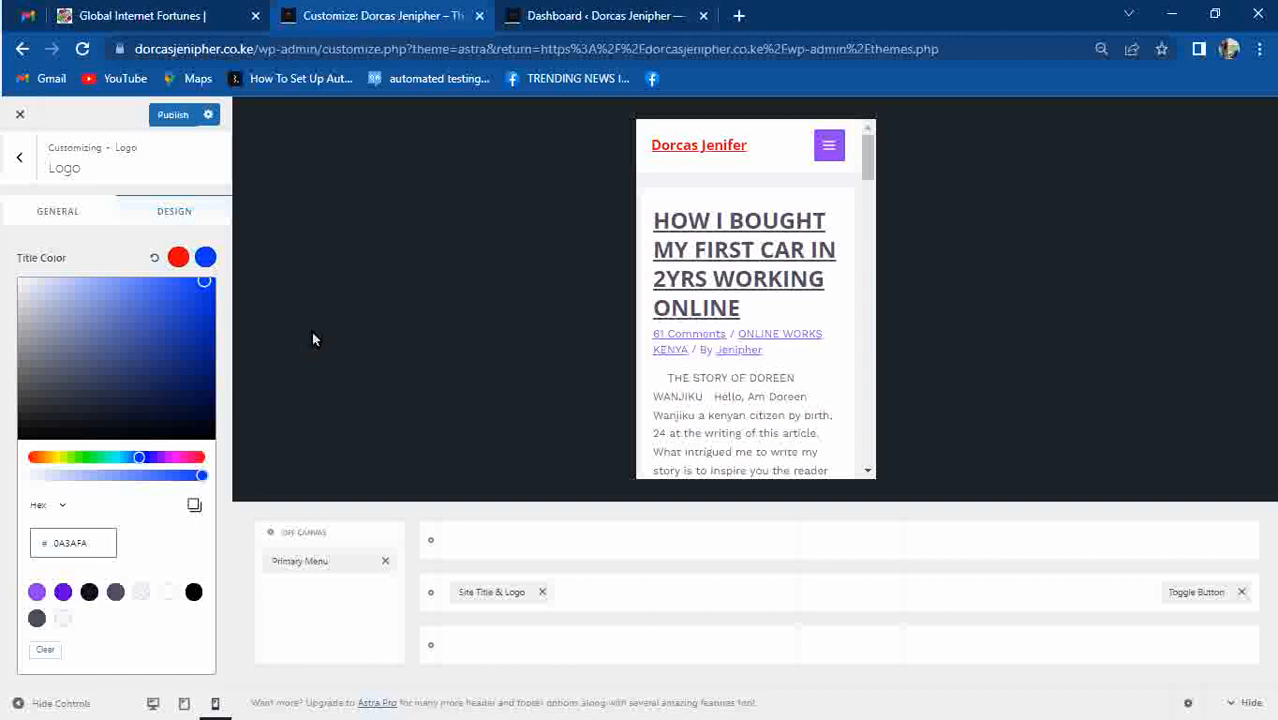
left_click(19, 157)
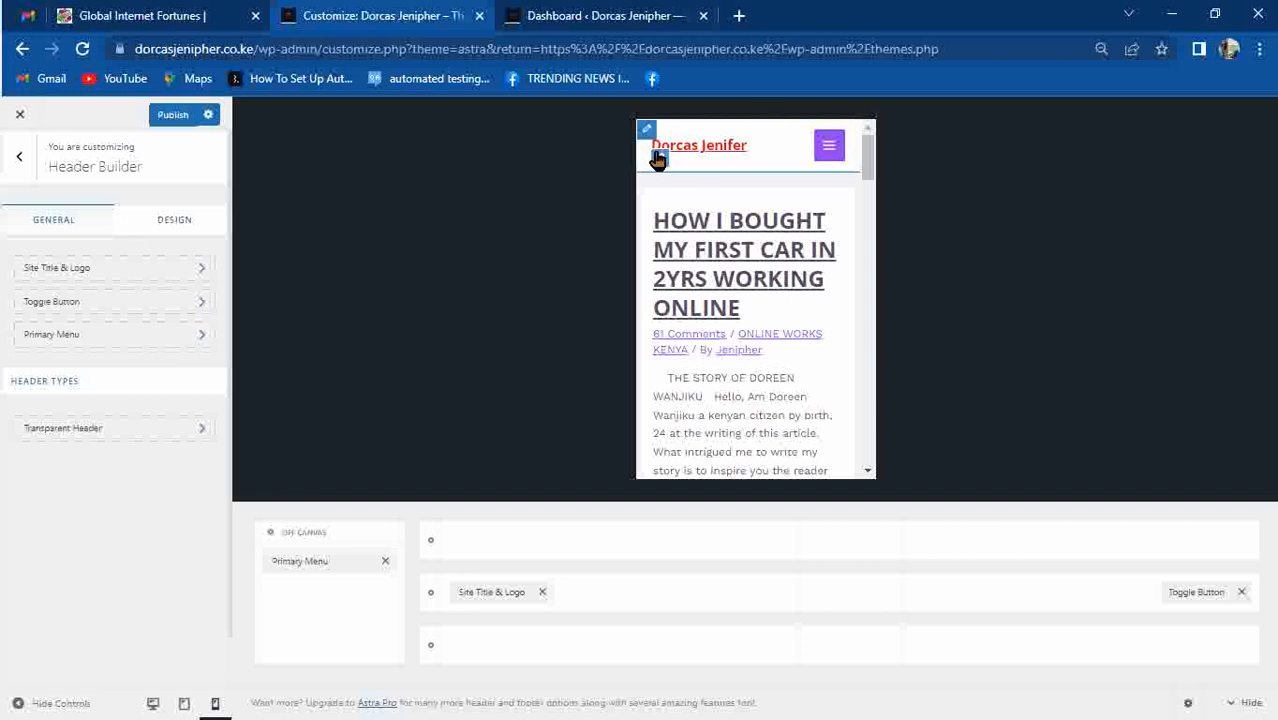
Correct the misspelled ending of the Site Title in the Customizer and publish the change.
left_click(658, 160)
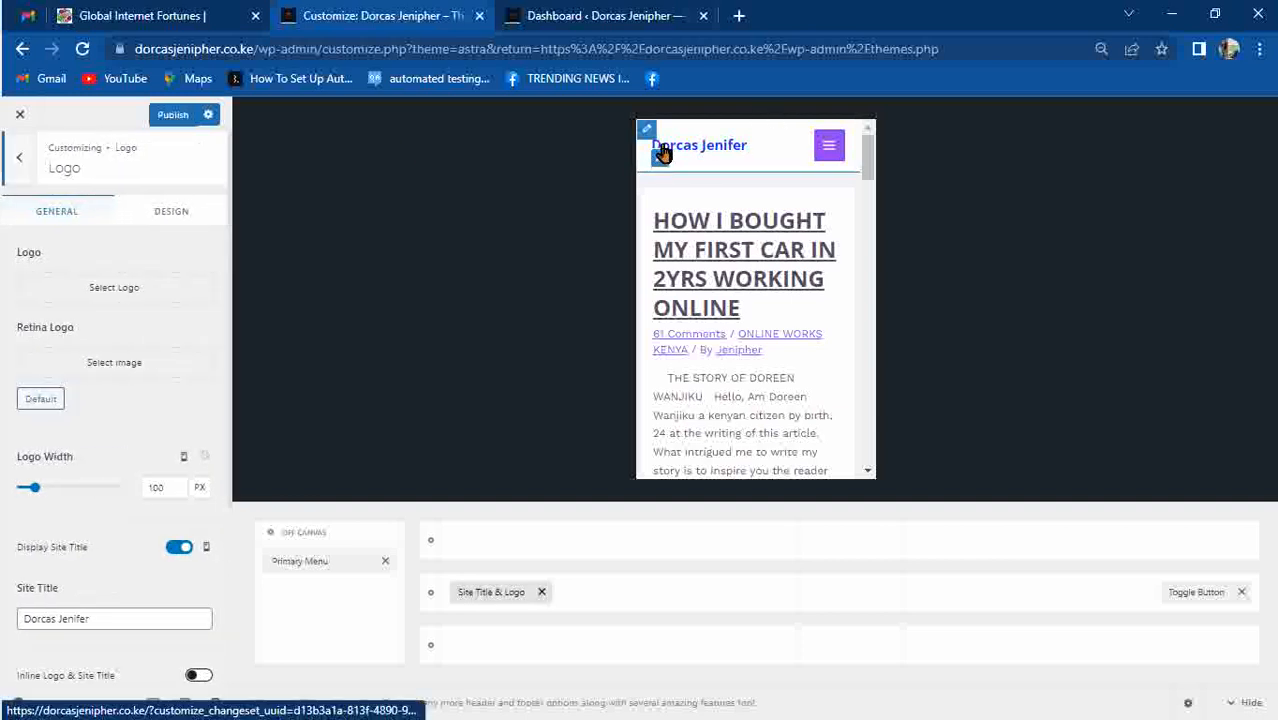
left_click(100, 624)
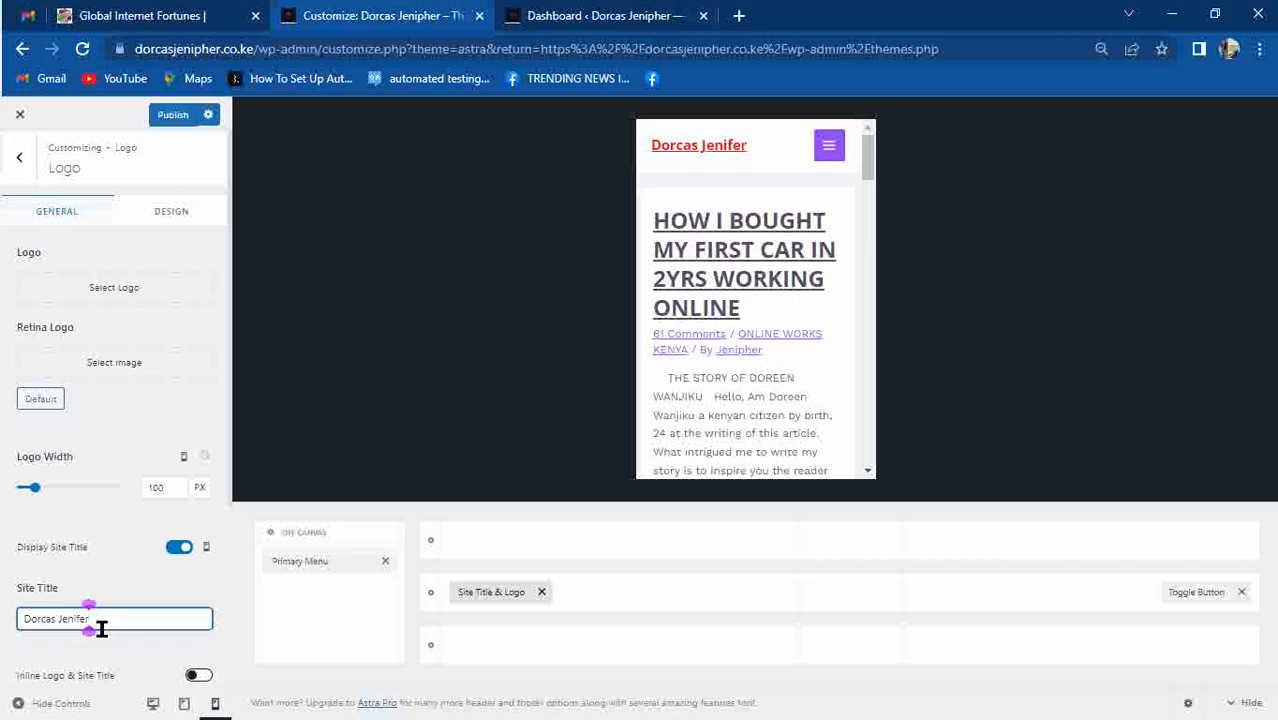
key("BackSpace")
key("BackSpace")
key("BackSpace")
key("BackSpace")
type("ipher")
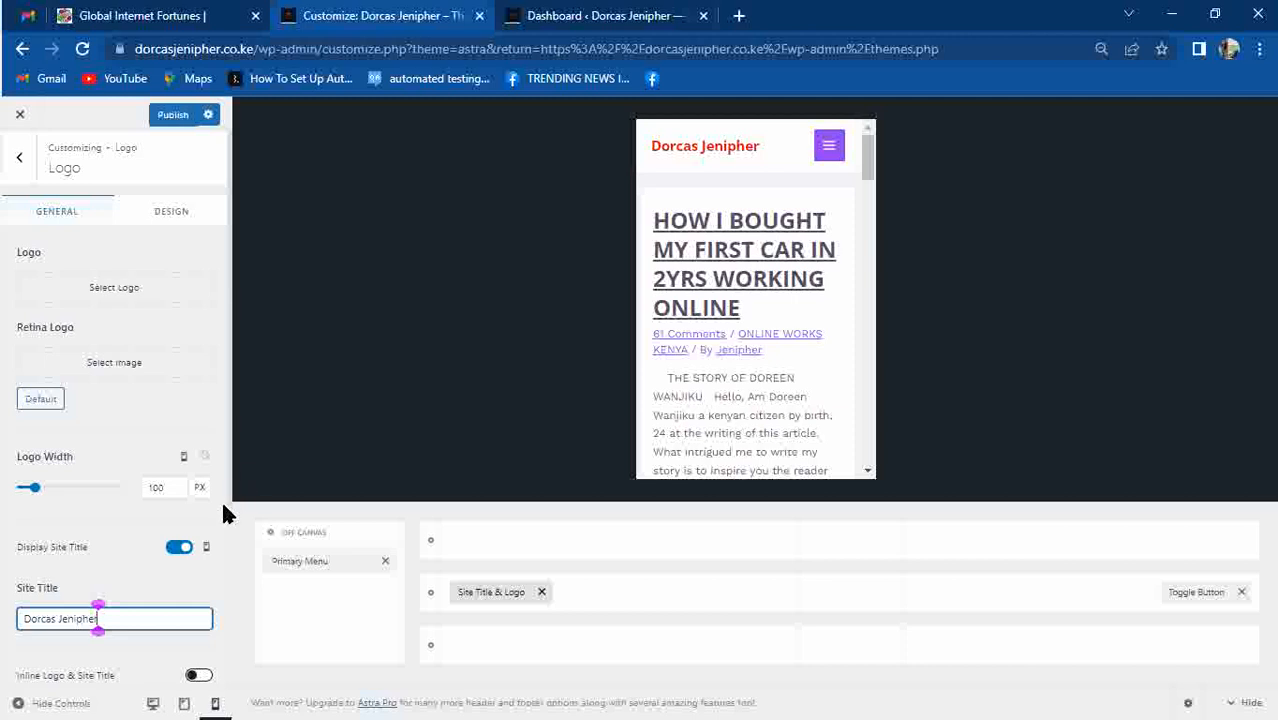
left_click(231, 525)
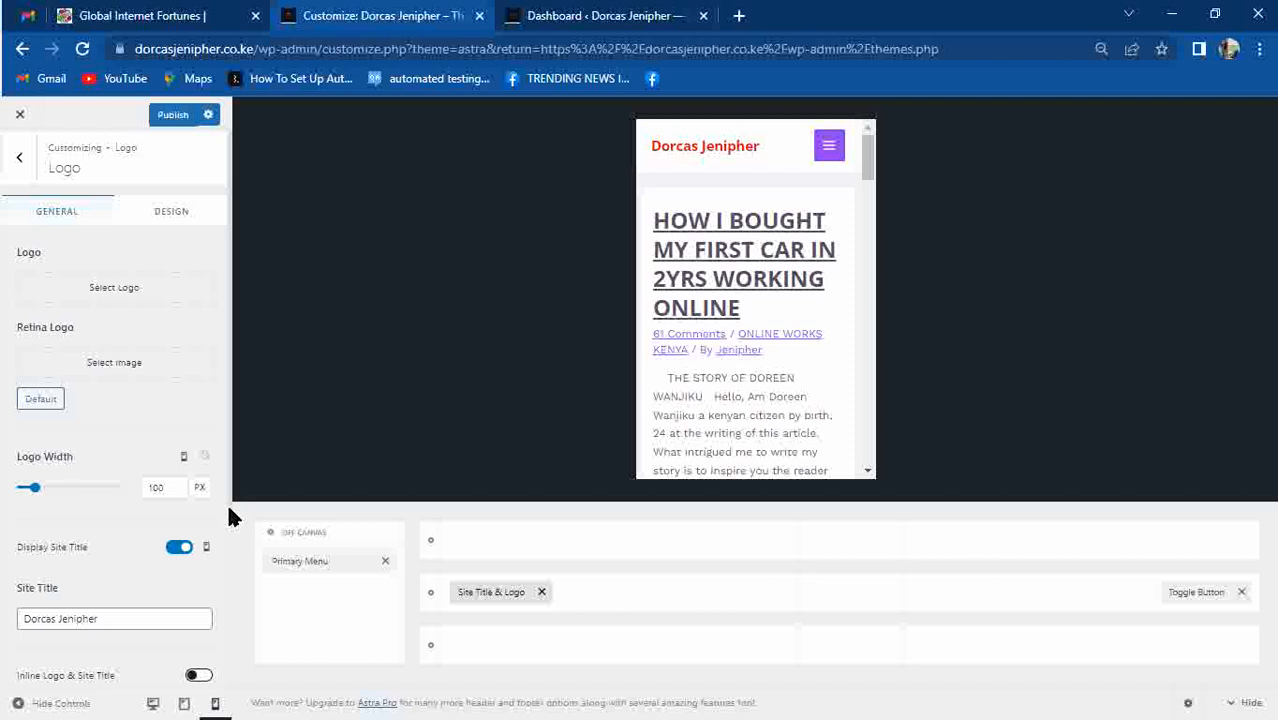
scroll(229, 512, "down", 3)
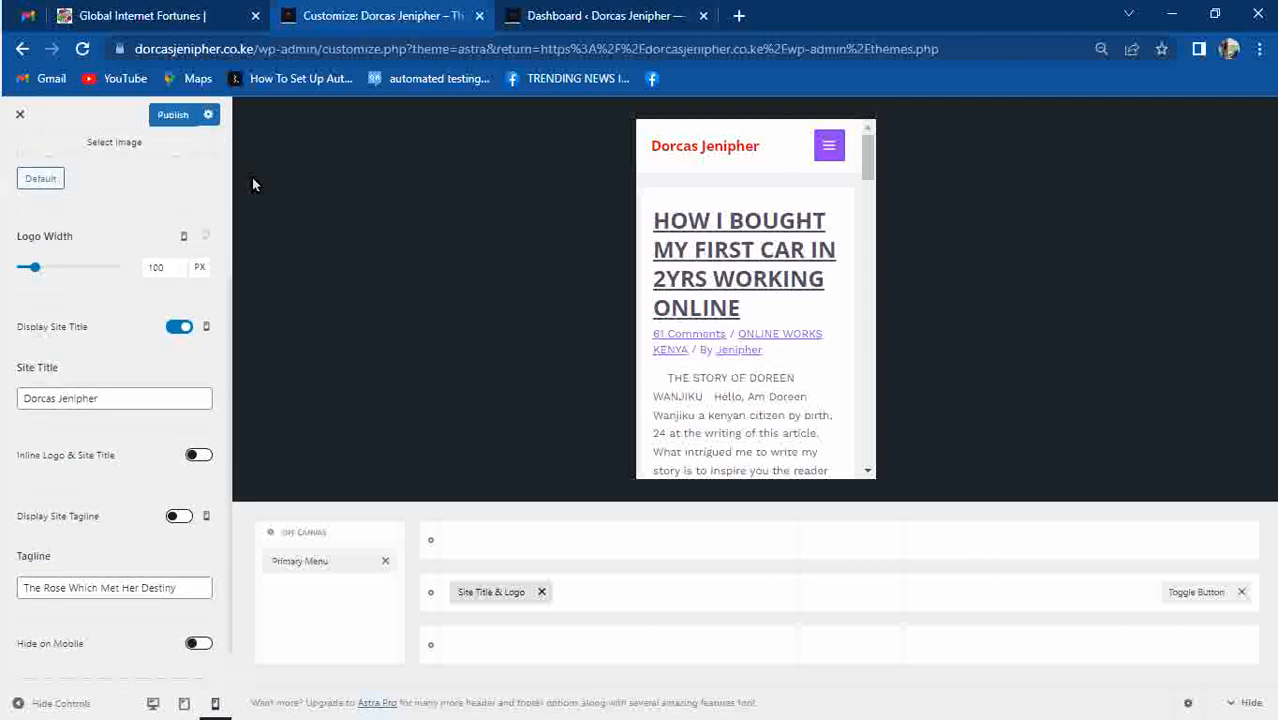
left_click(180, 114)
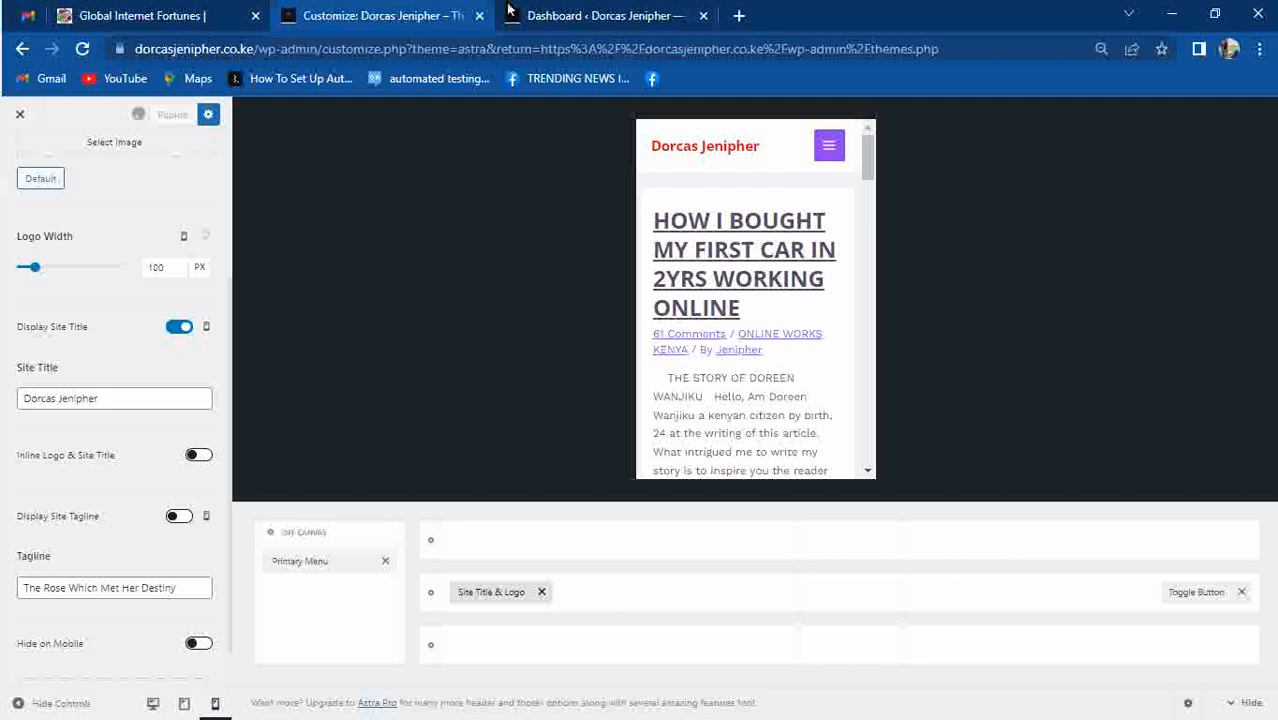
On the admin tab, reset the Chrome page zoom to 100%.
left_click(560, 14)
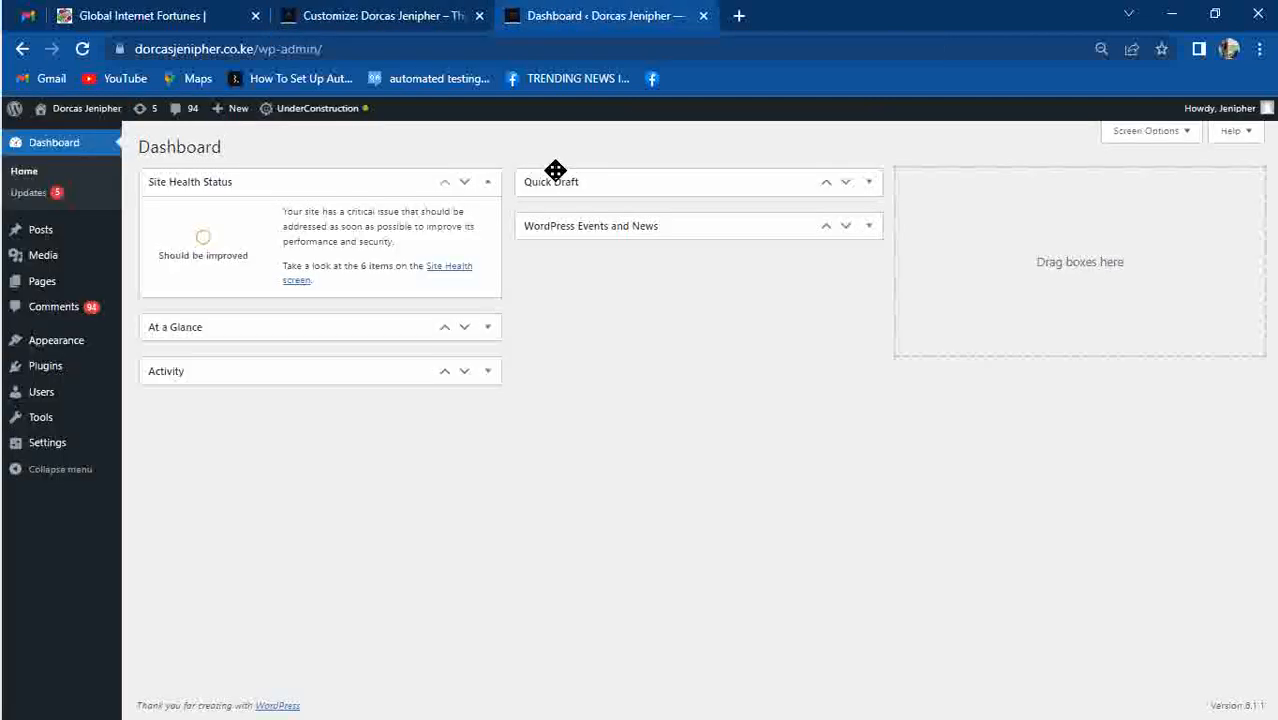
left_click(1259, 49)
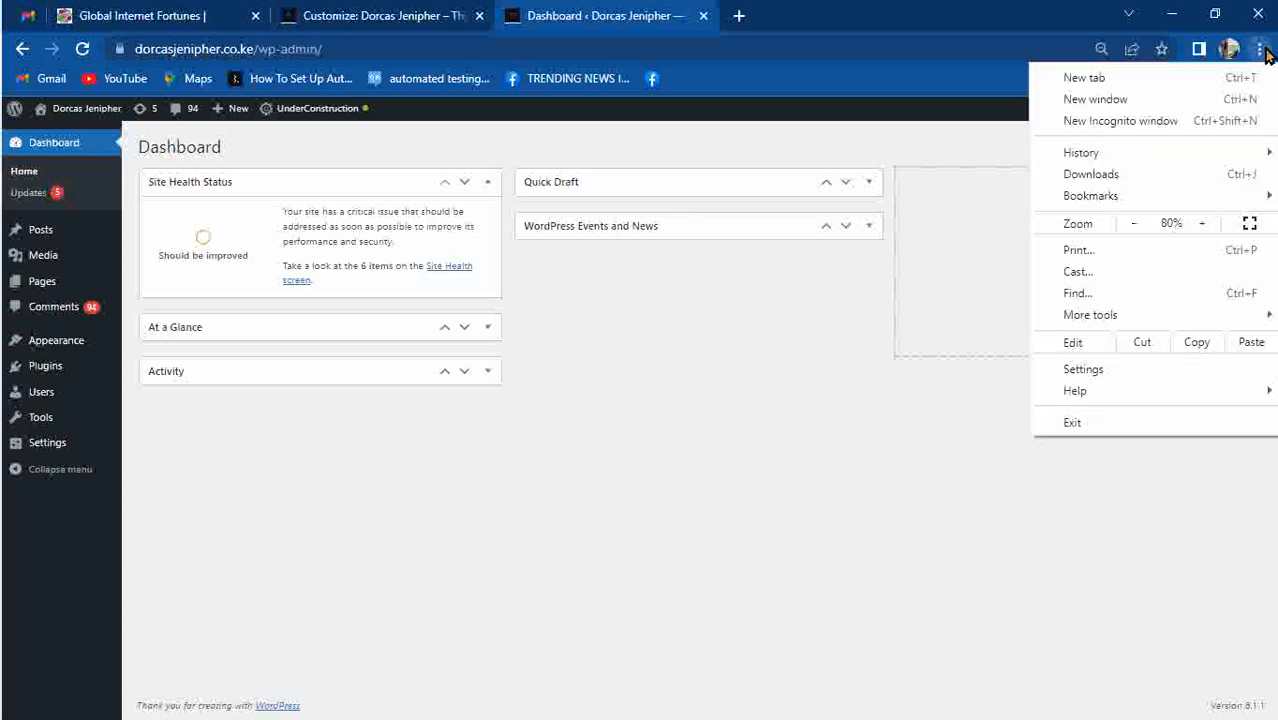
left_click(1203, 224)
left_click(1203, 224)
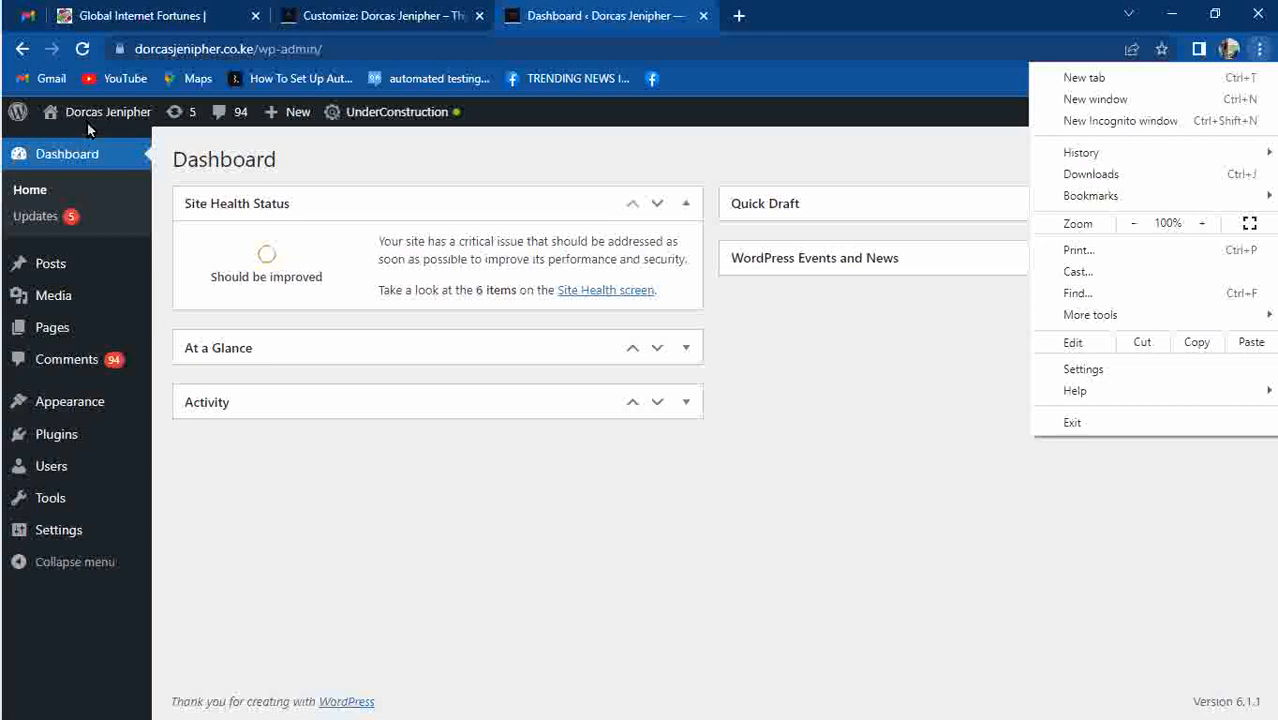
Visit the live site to confirm the red title header, then return to the Dashboard.
left_click(90, 112)
left_click(90, 135)
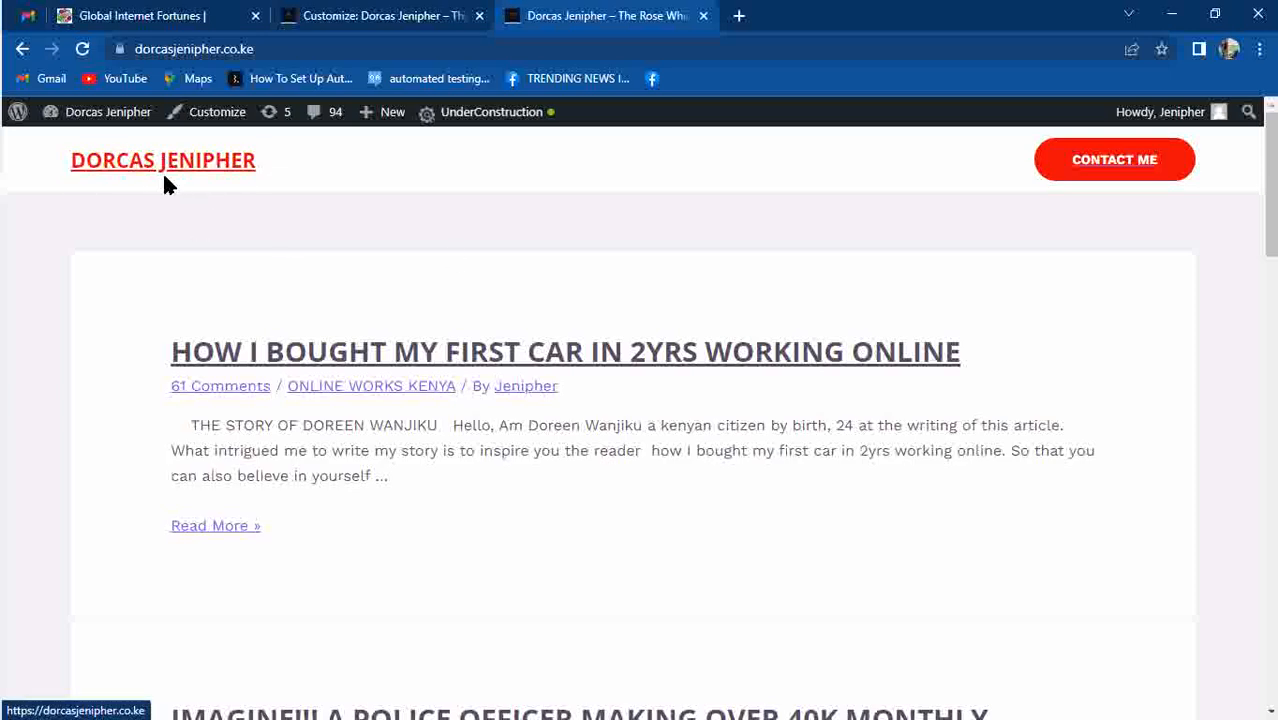
left_click(404, 12)
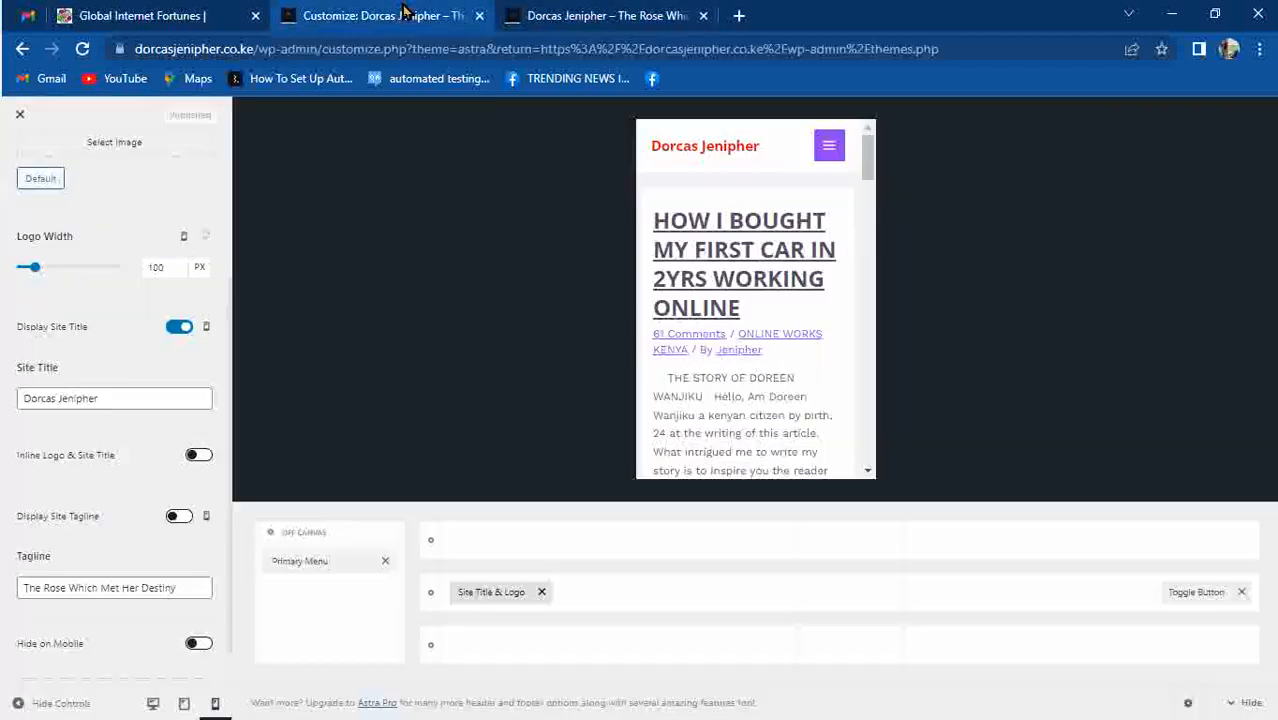
left_click(560, 16)
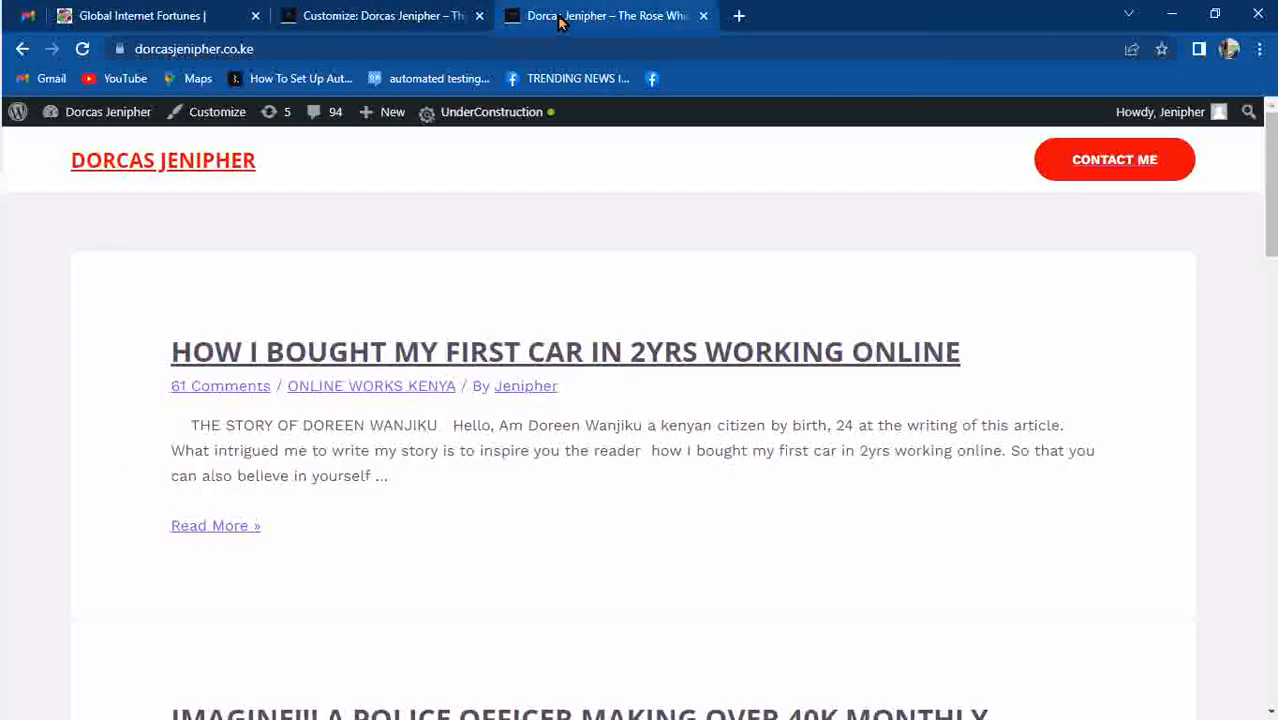
mouse_move(82, 120)
left_click(56, 146)
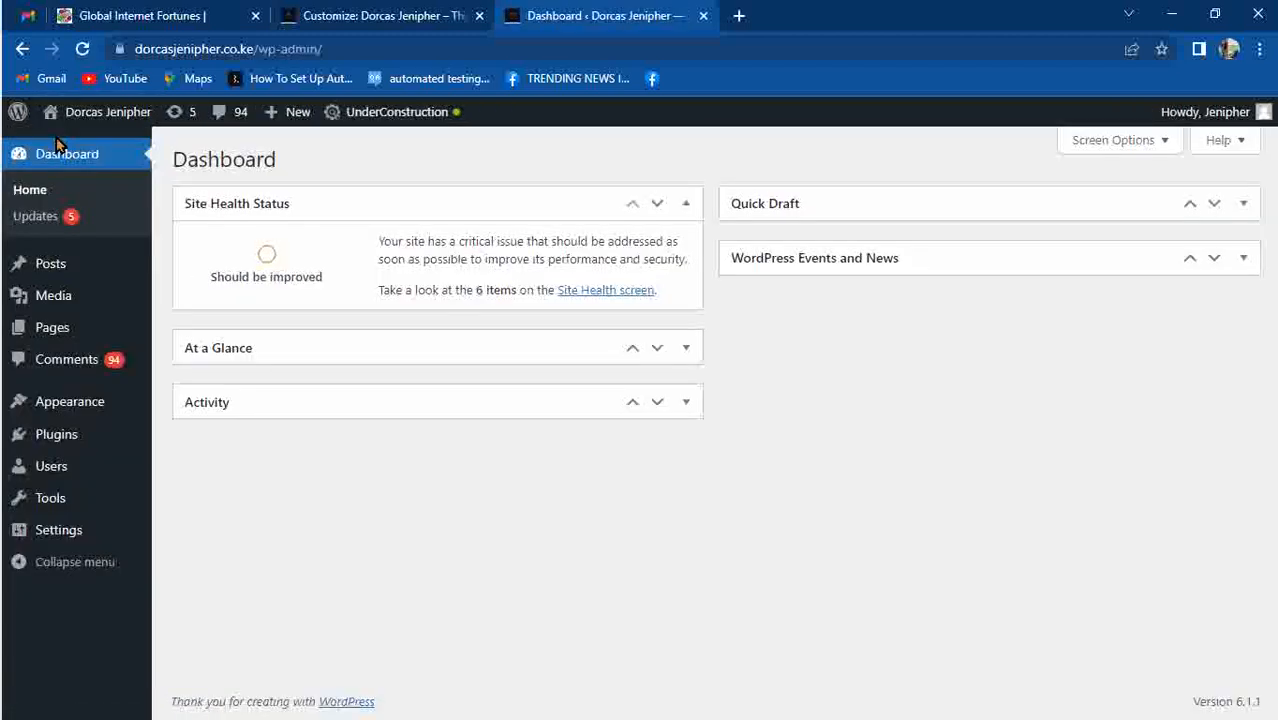
Search plugins for 'ASTRA STARTER SITE', install and activate Starter Templates, and open its library.
mouse_move(57, 447)
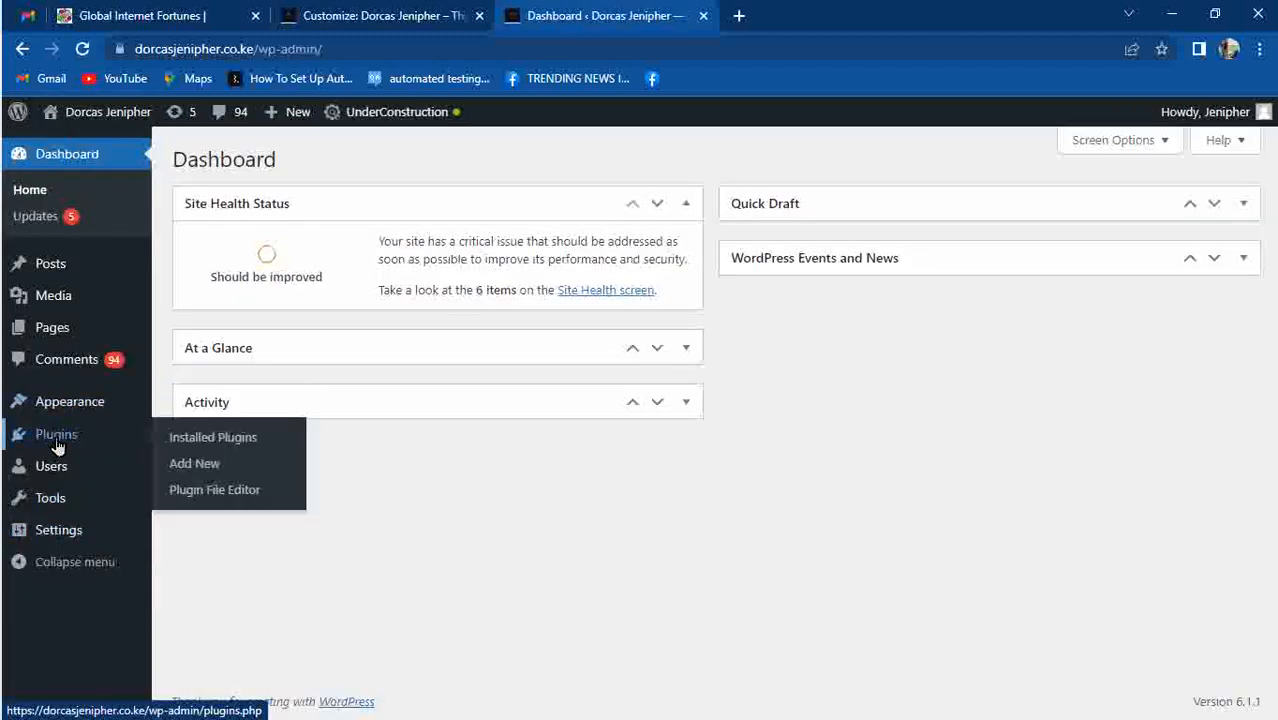
left_click(197, 470)
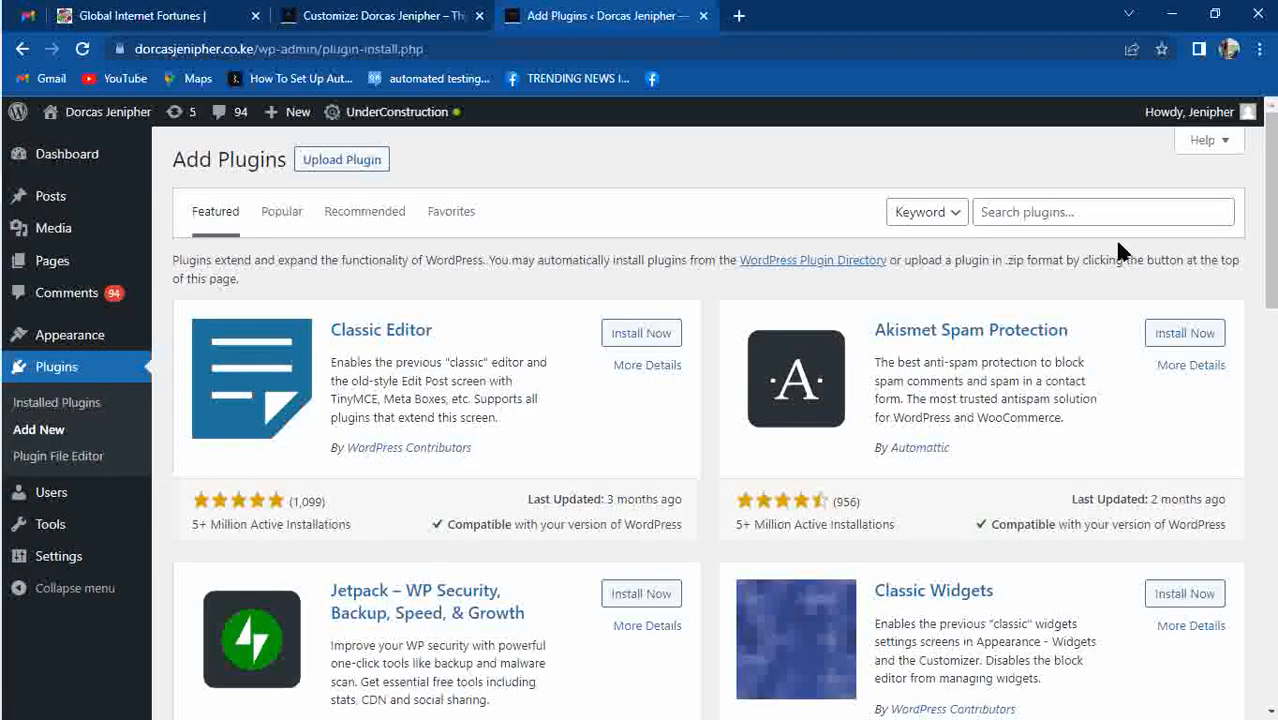
left_click(1020, 204)
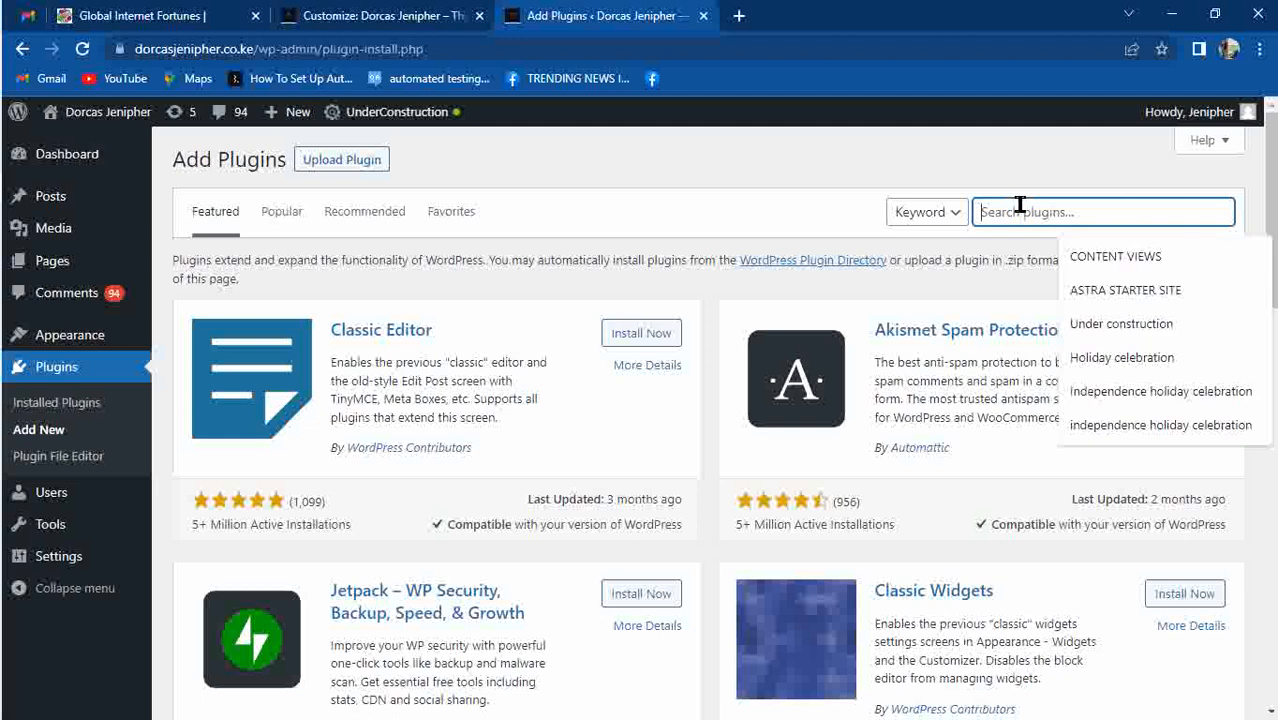
left_click(1118, 288)
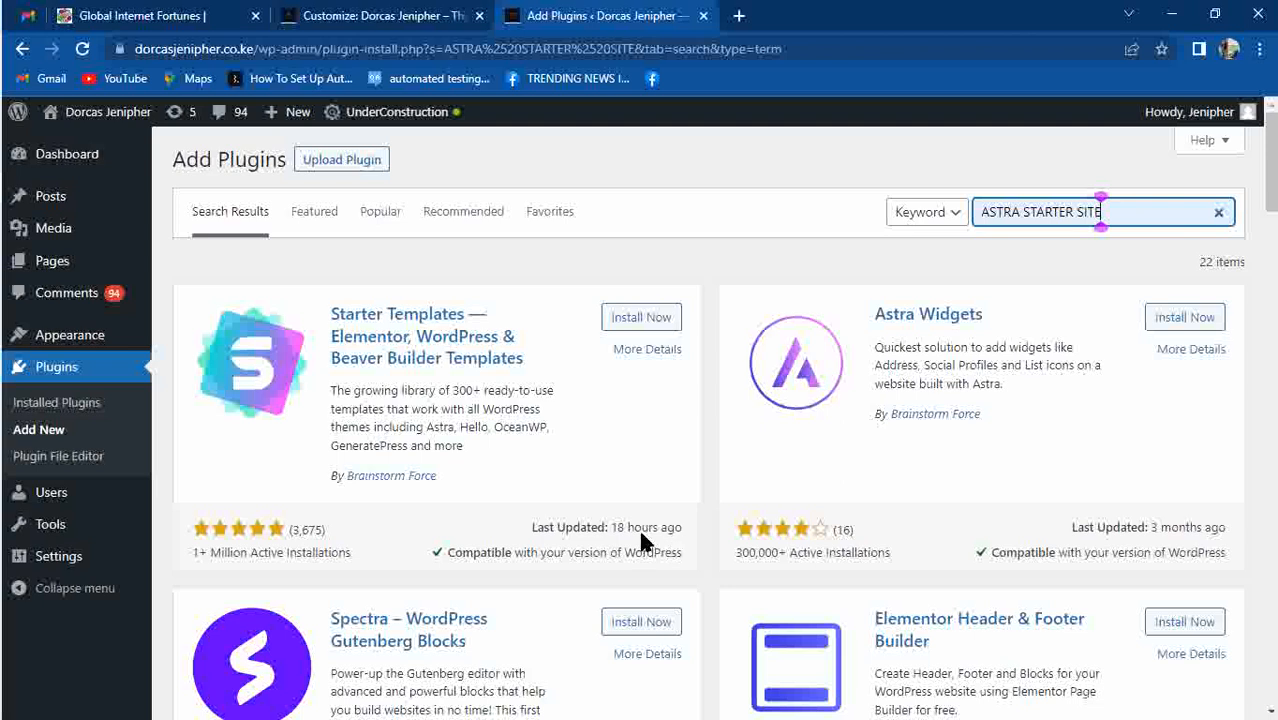
left_click(619, 337)
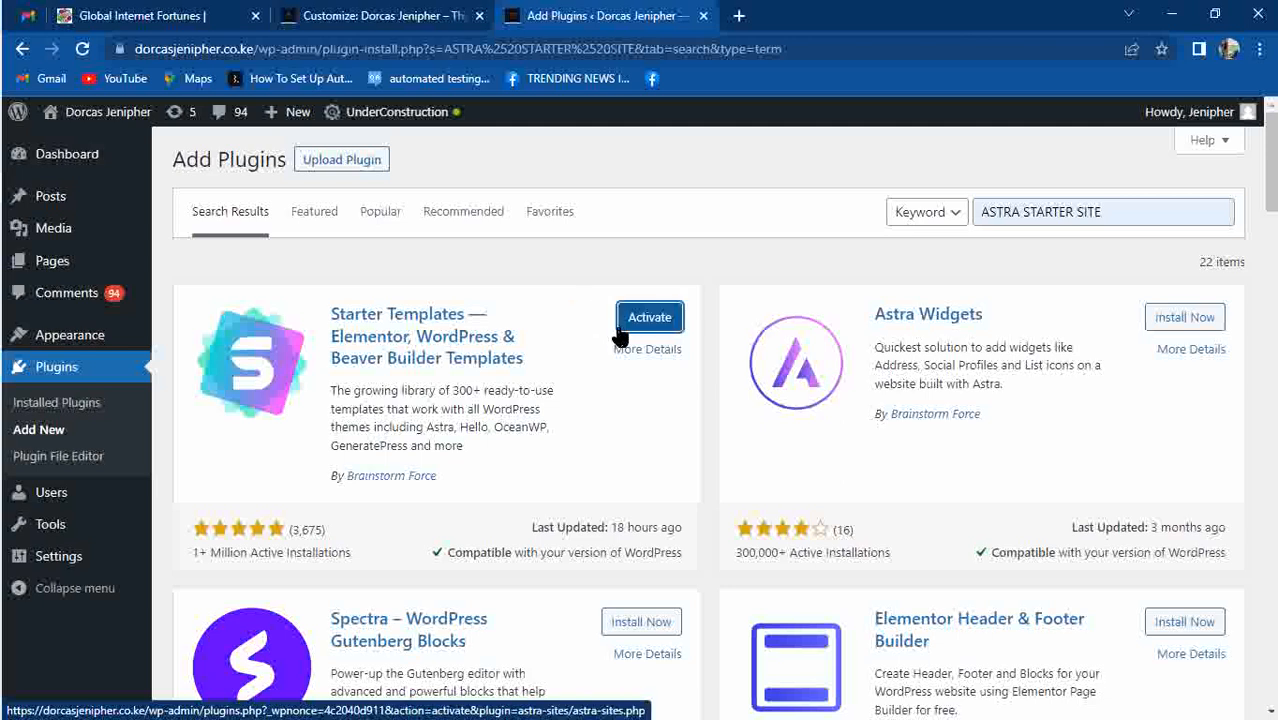
left_click(620, 337)
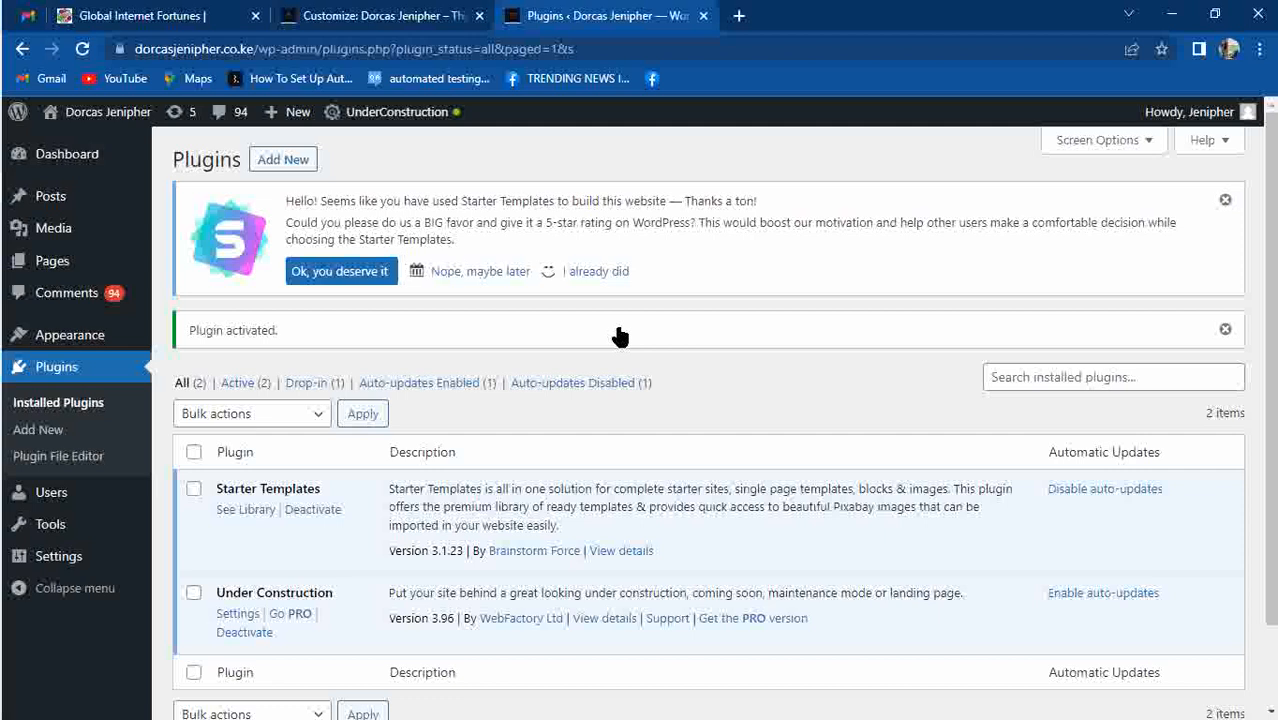
left_click(249, 512)
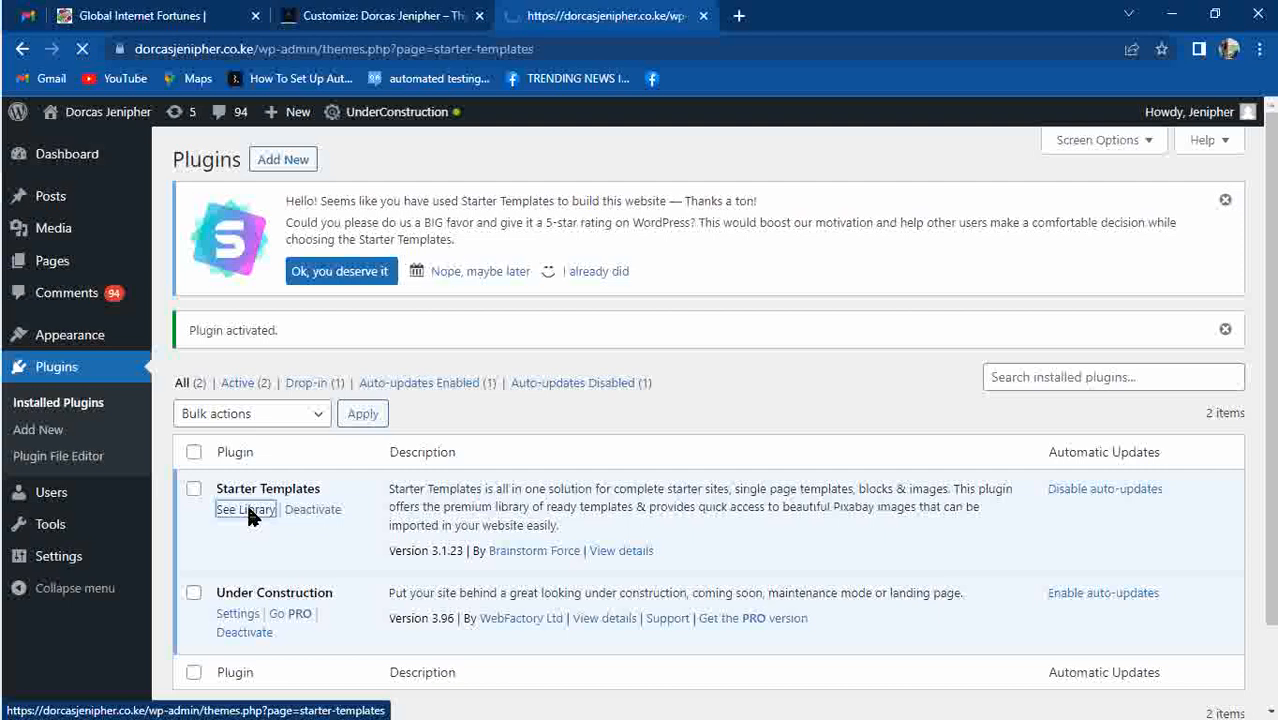
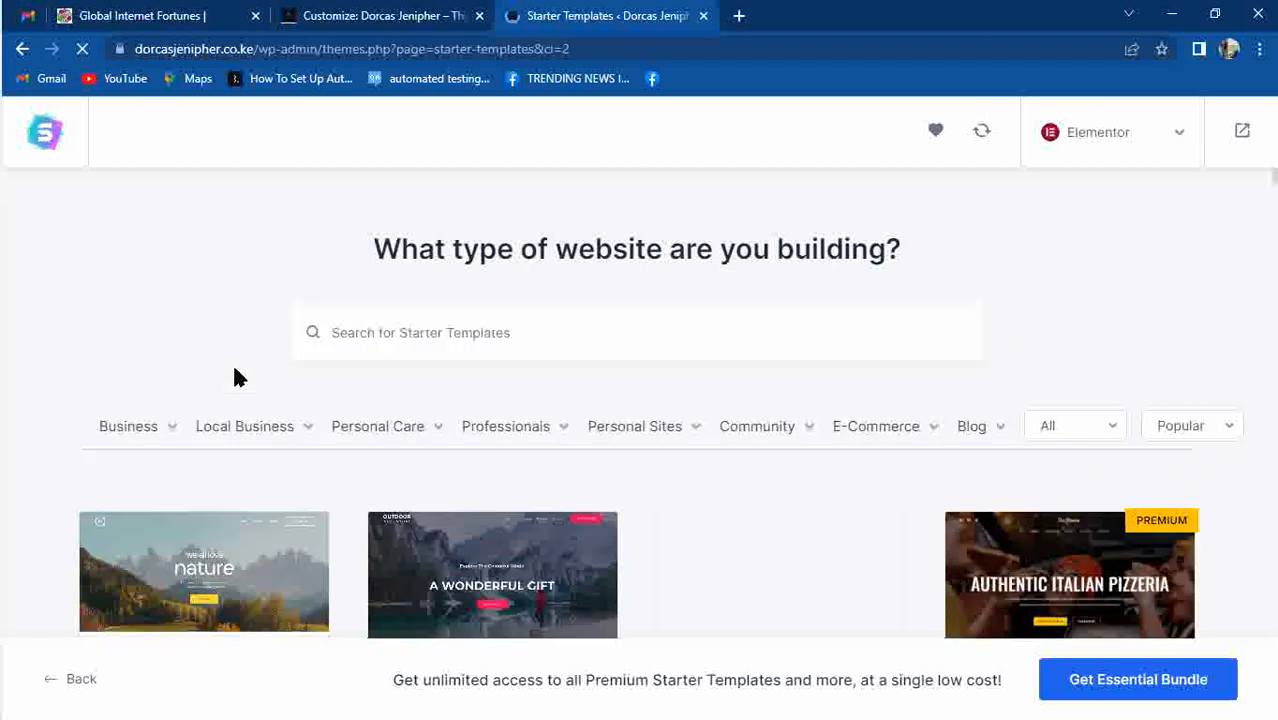
Browse the Business and Personal Care template categories in Starter Templates.
mouse_move(264, 430)
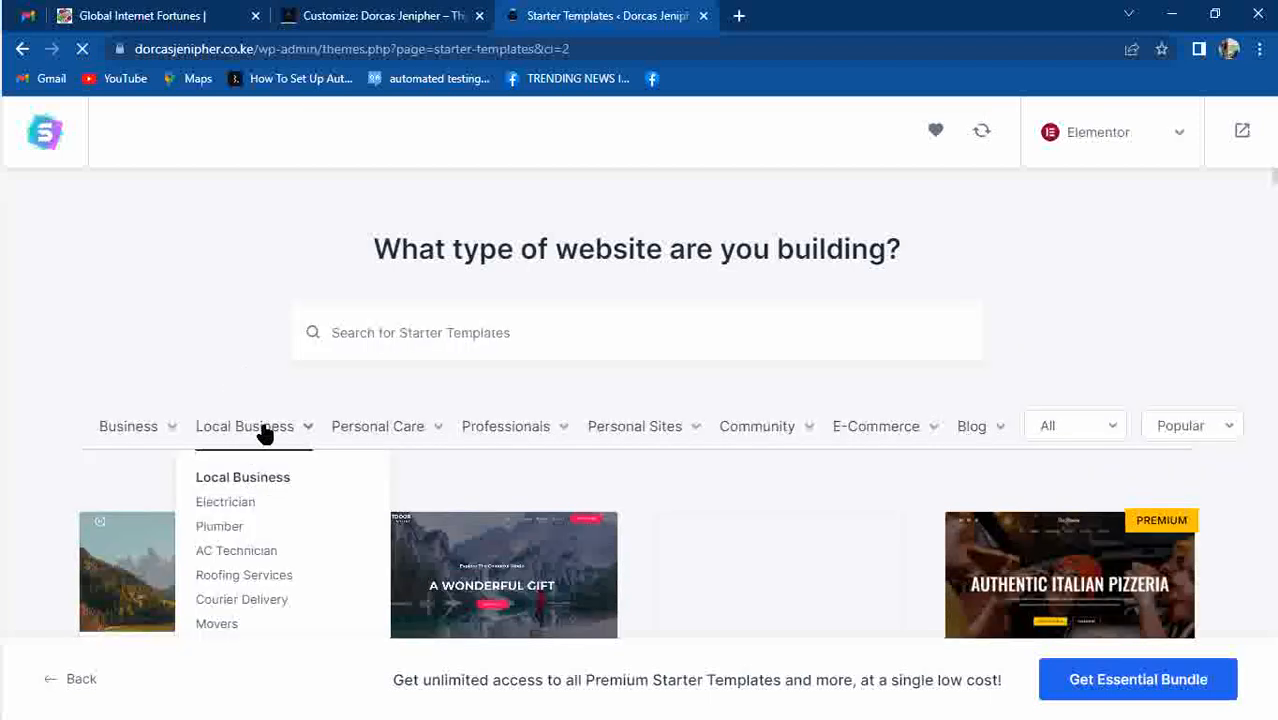
mouse_move(140, 450)
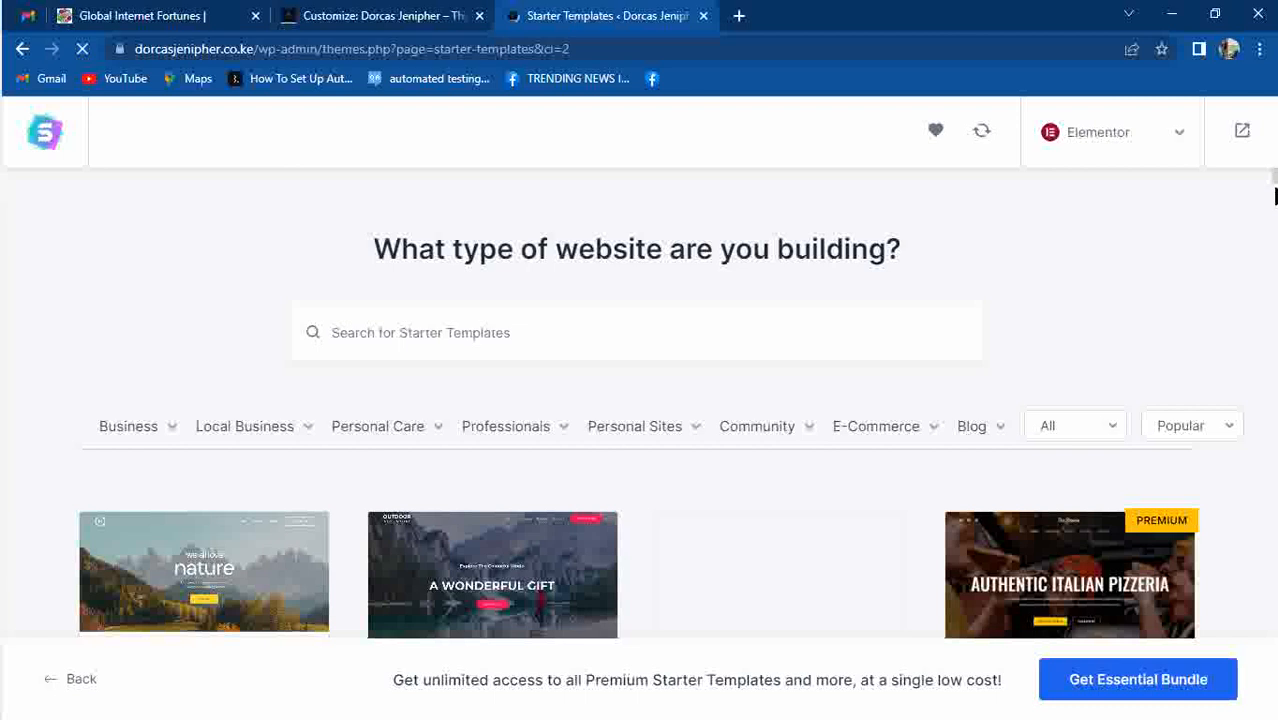
scroll(1273, 198, "down", 3)
scroll(1273, 198, "up", 3)
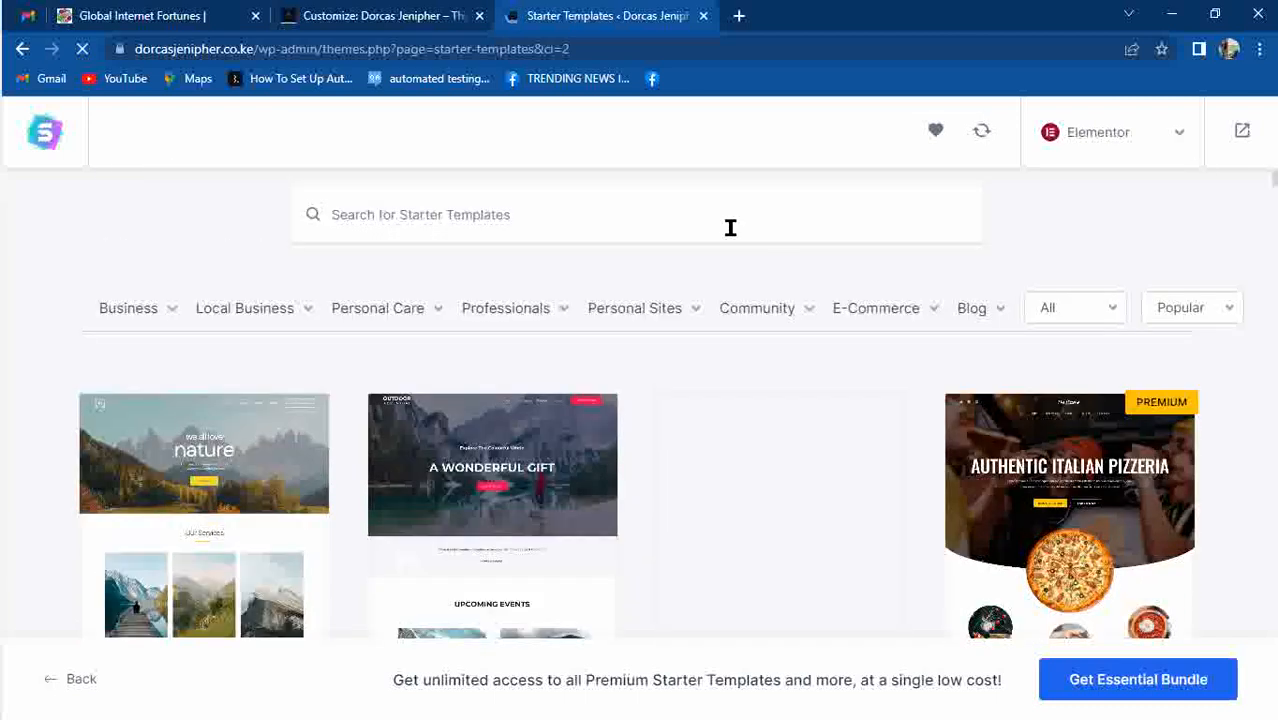
left_click(150, 312)
left_click(362, 312)
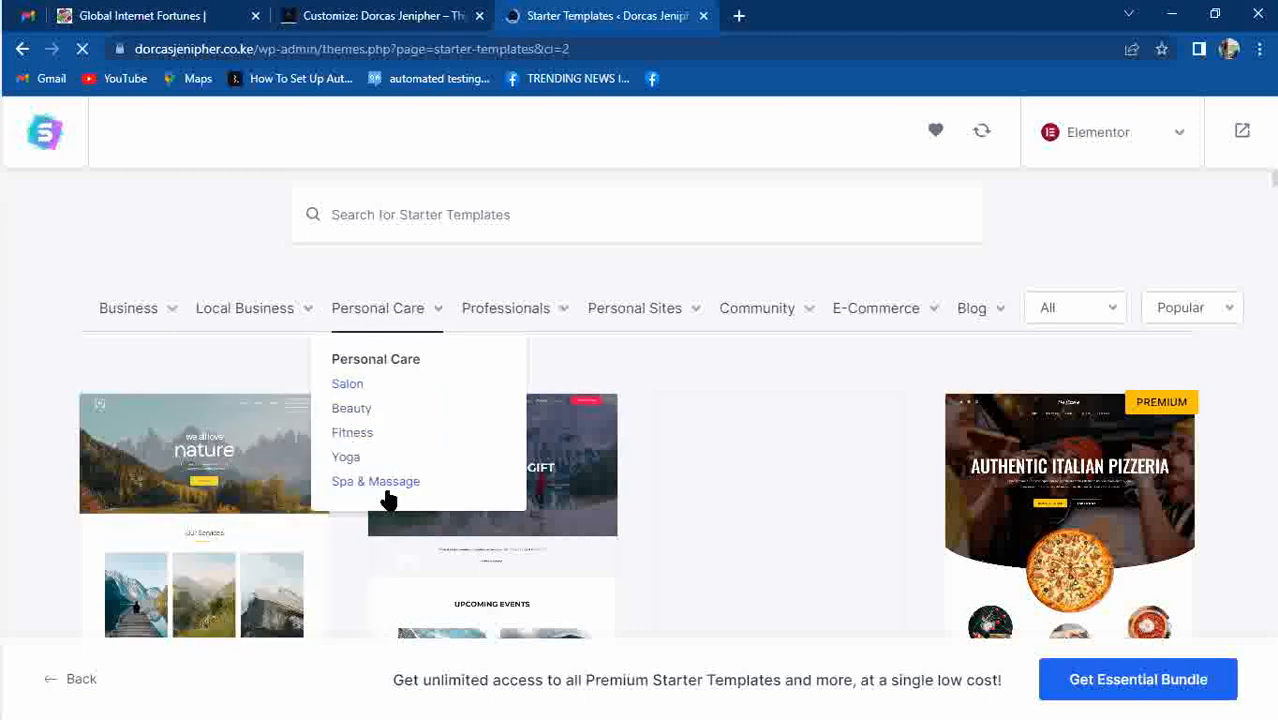
Open the Professionals category dropdown, which lists Coach templates.
left_click(528, 314)
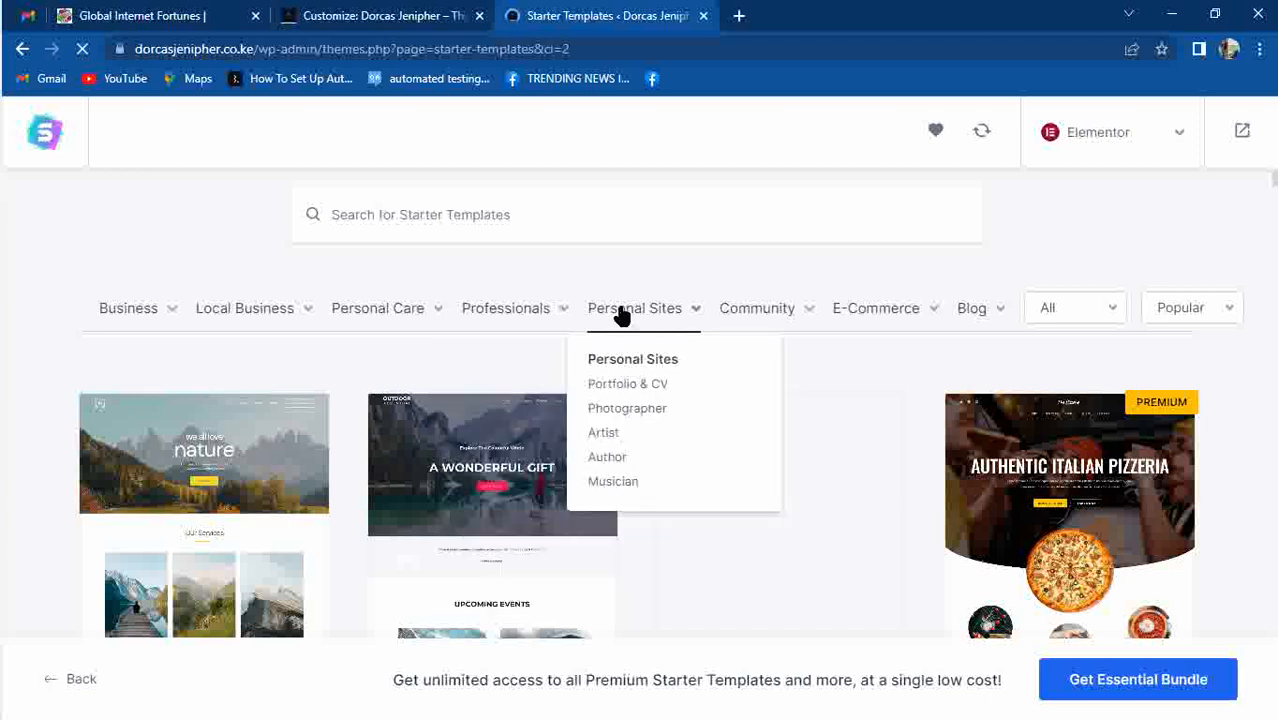
mouse_move(679, 334)
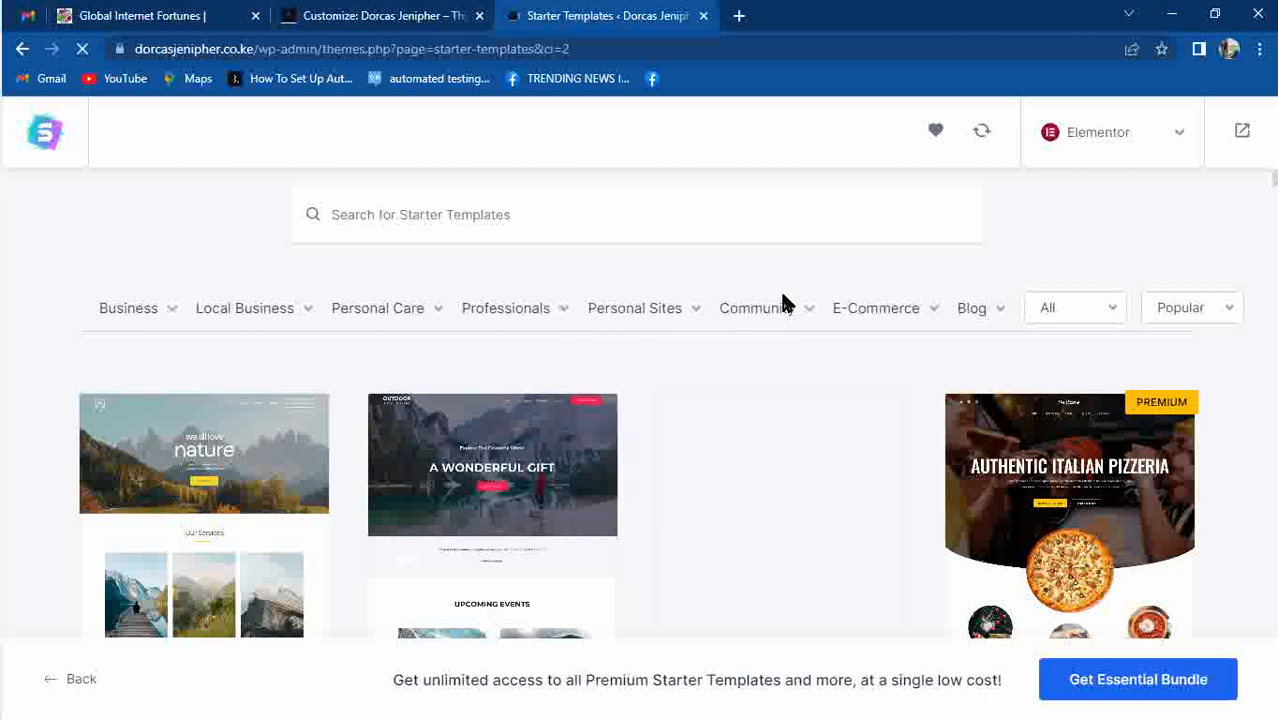
mouse_move(785, 313)
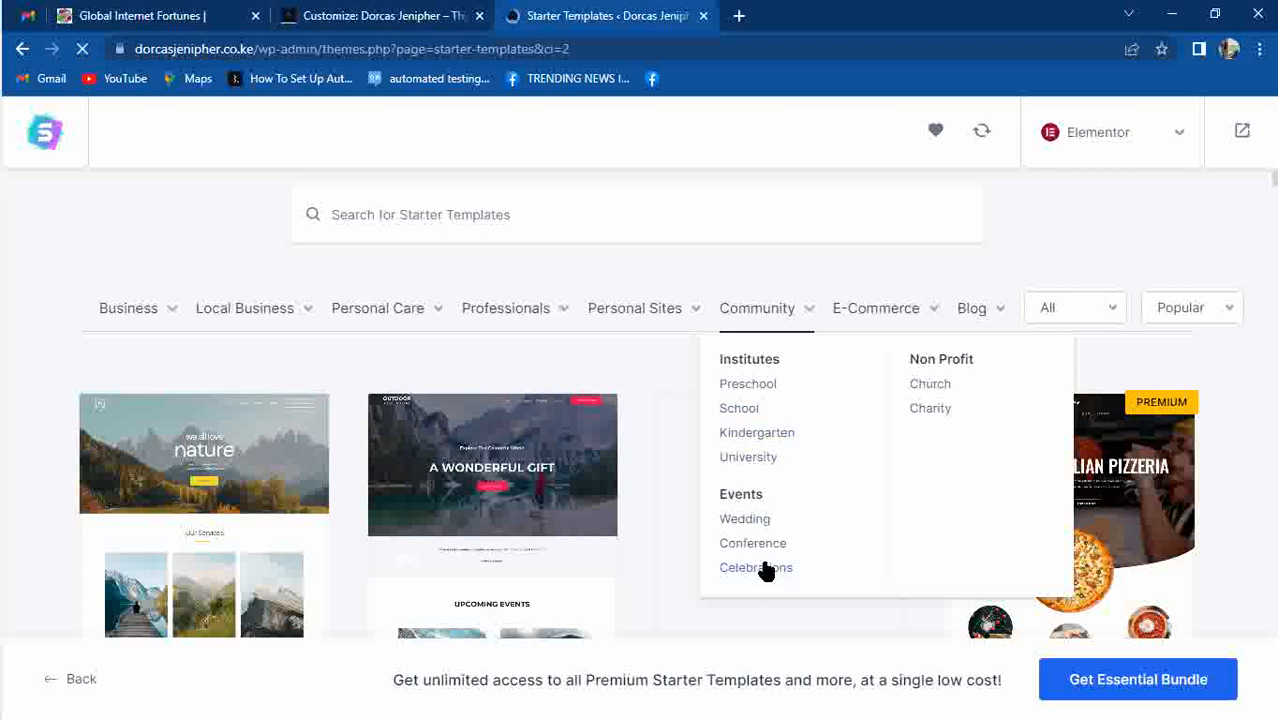
mouse_move(905, 318)
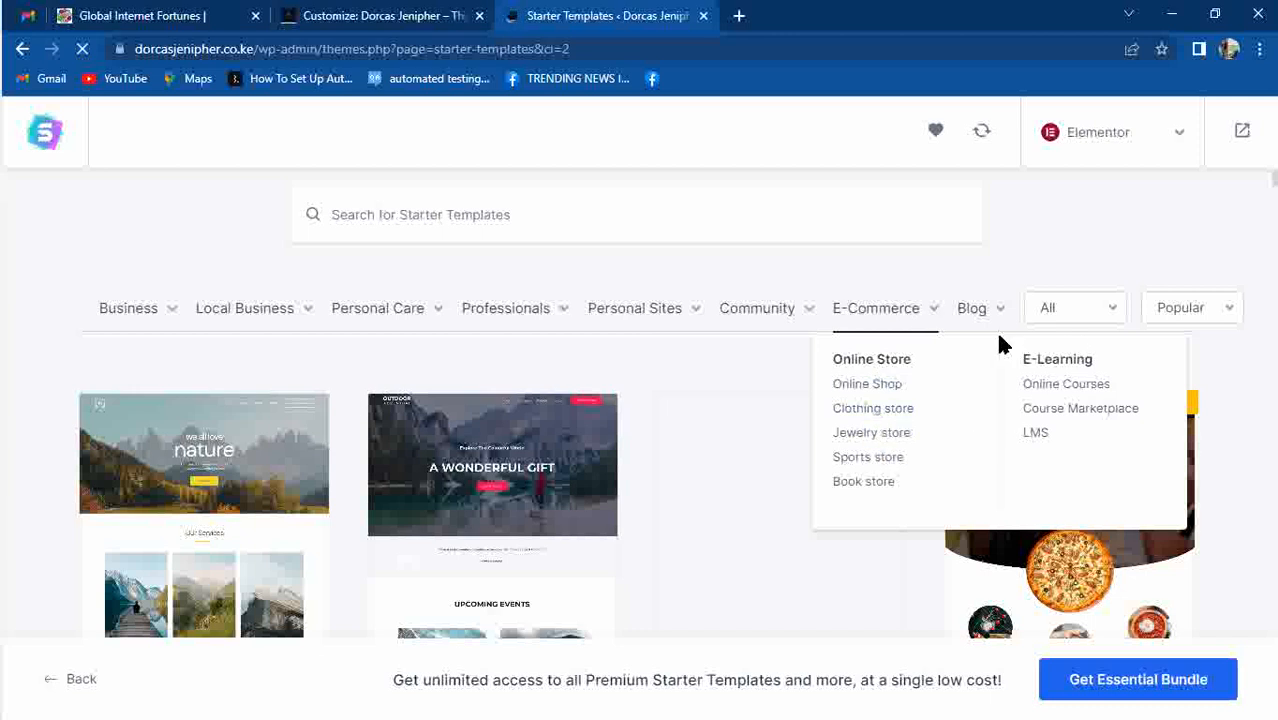
mouse_move(988, 322)
mouse_move(470, 312)
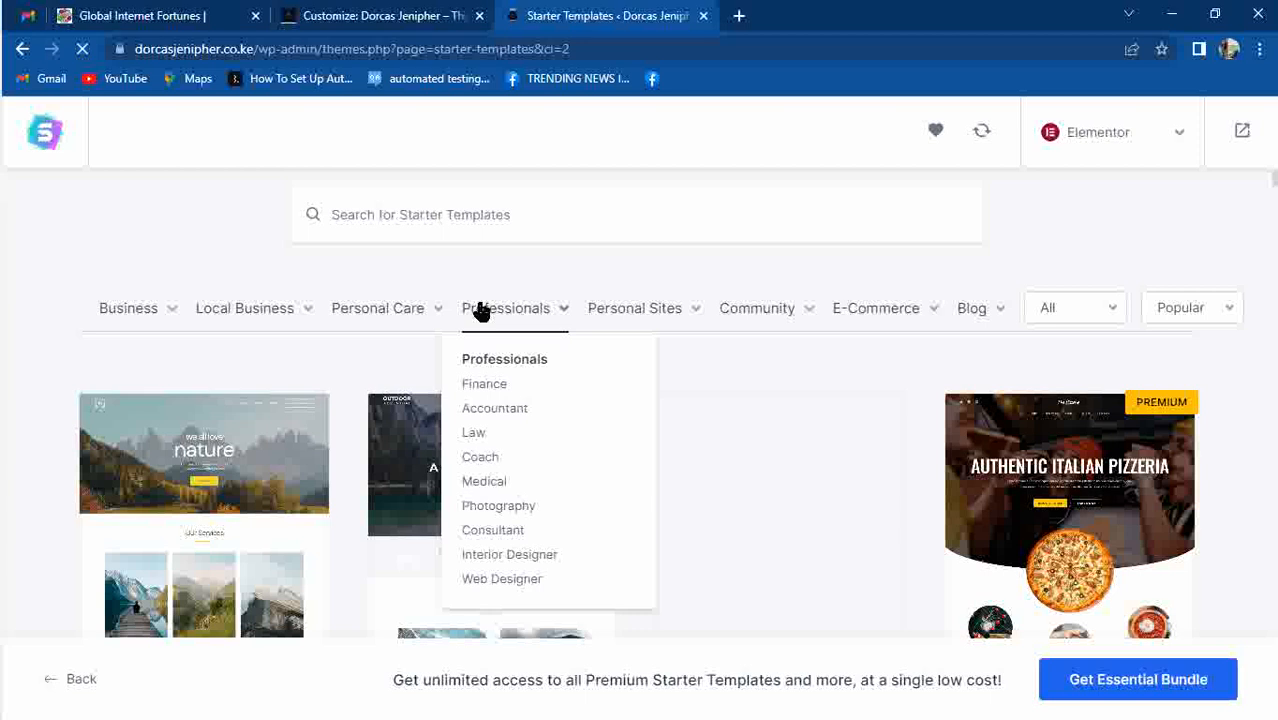
left_click(486, 462)
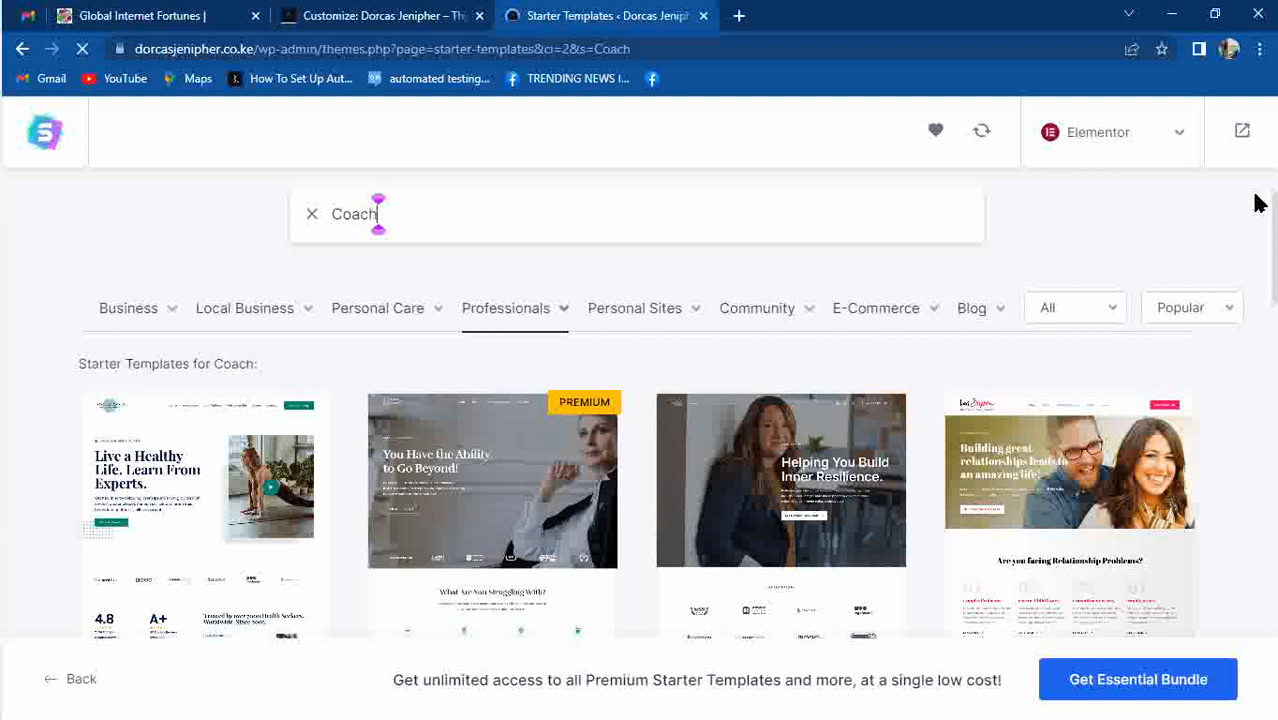
scroll(1272, 234, "down", 2)
scroll(1272, 234, "up", 1)
scroll(383, 131, "up", 1)
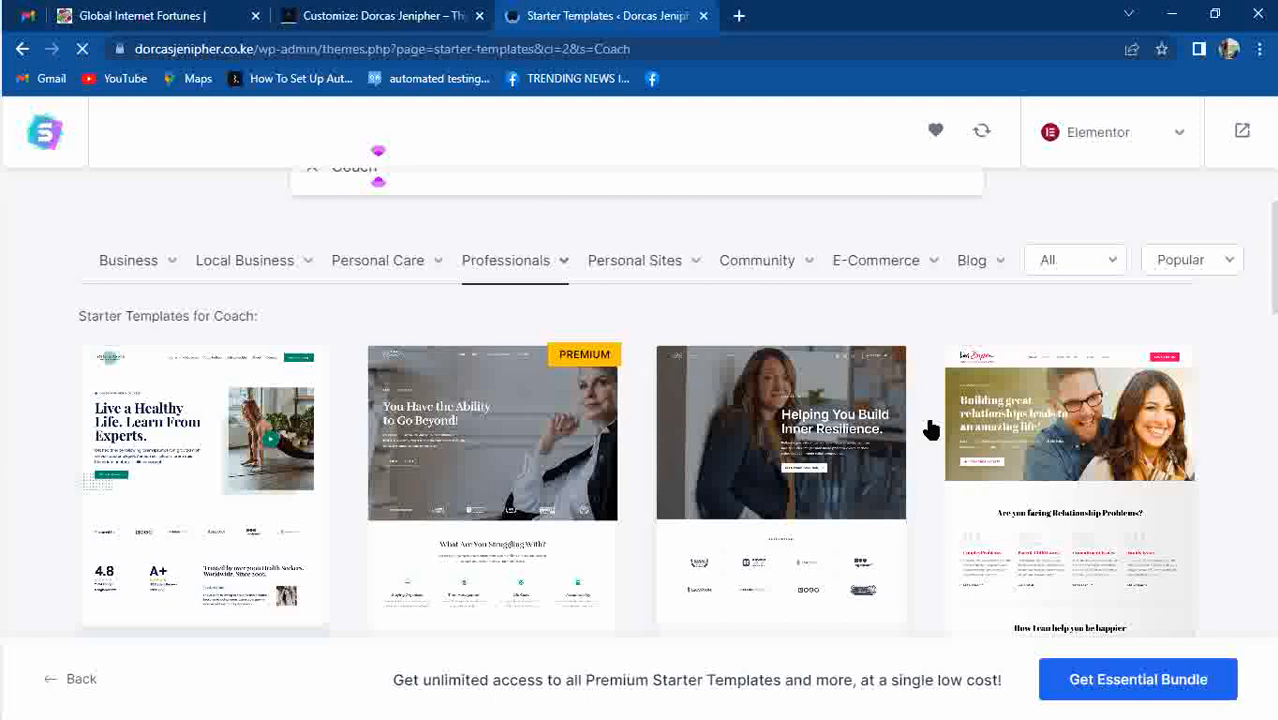
left_click_drag(1272, 272, 1272, 425)
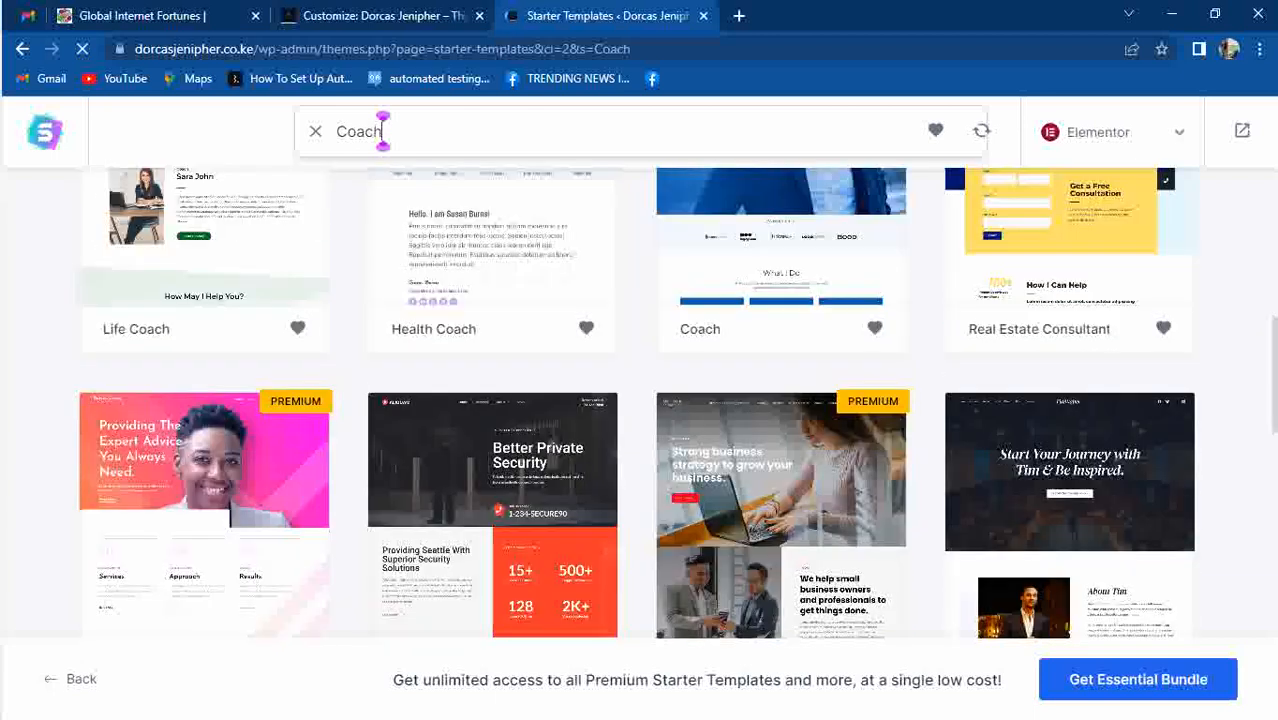
left_click_drag(1273, 324, 1272, 332)
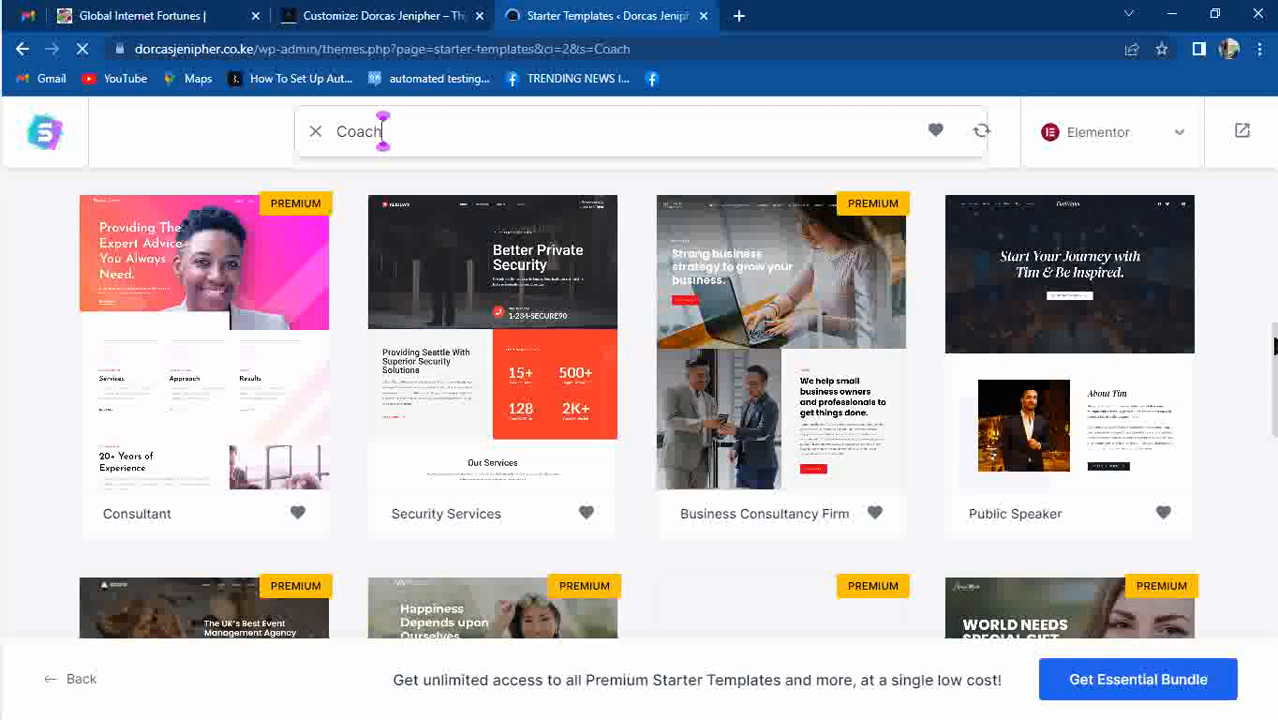
scroll(640, 405, "up", 5)
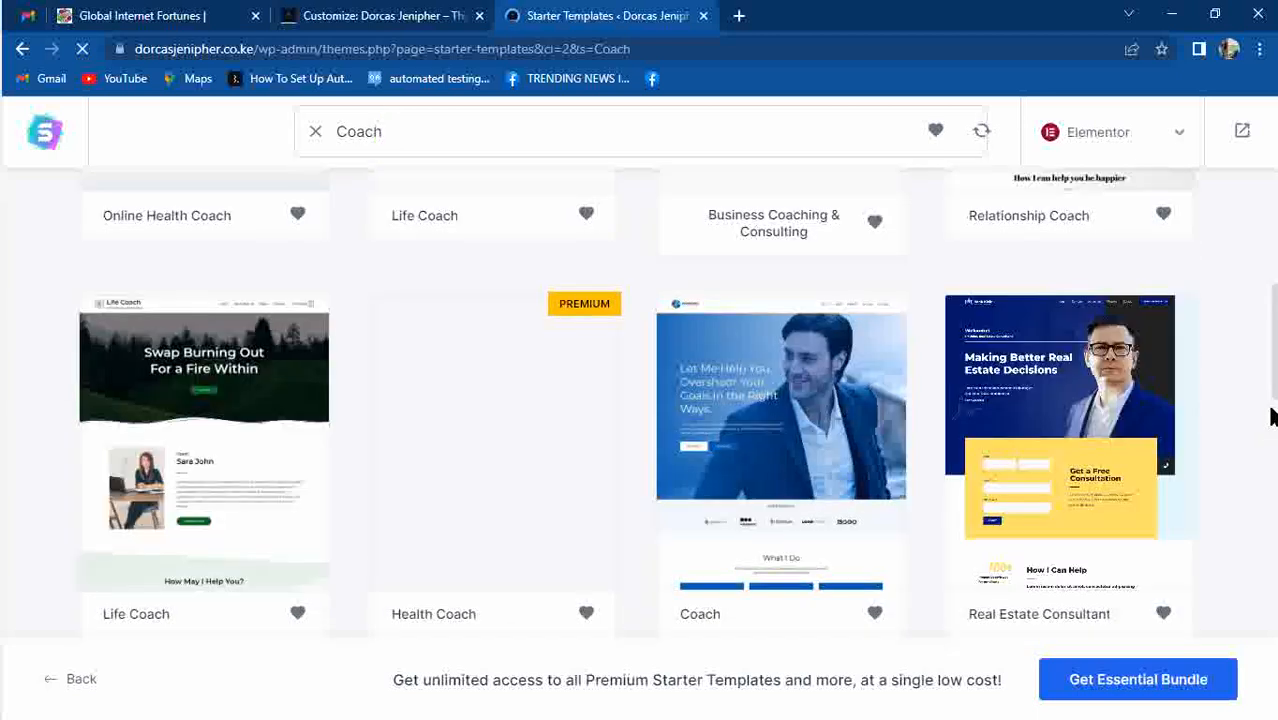
mouse_move(3, 390)
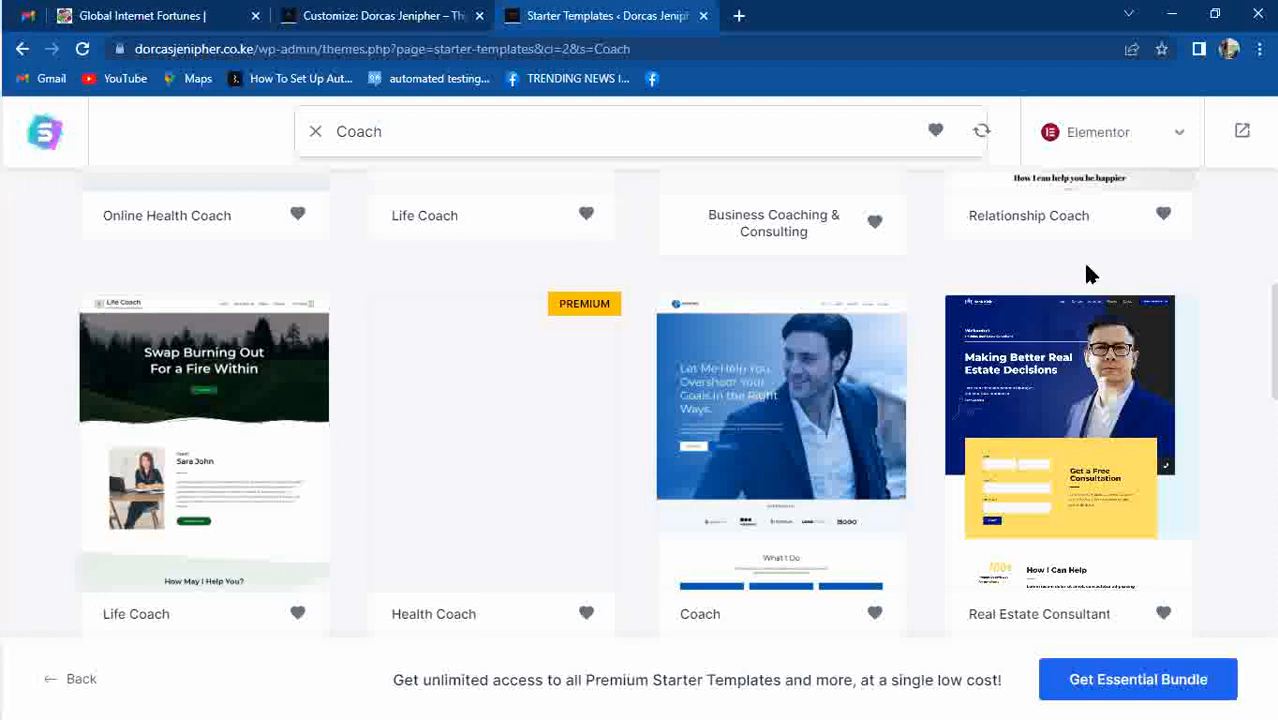
scroll(1270, 400, "down", 2)
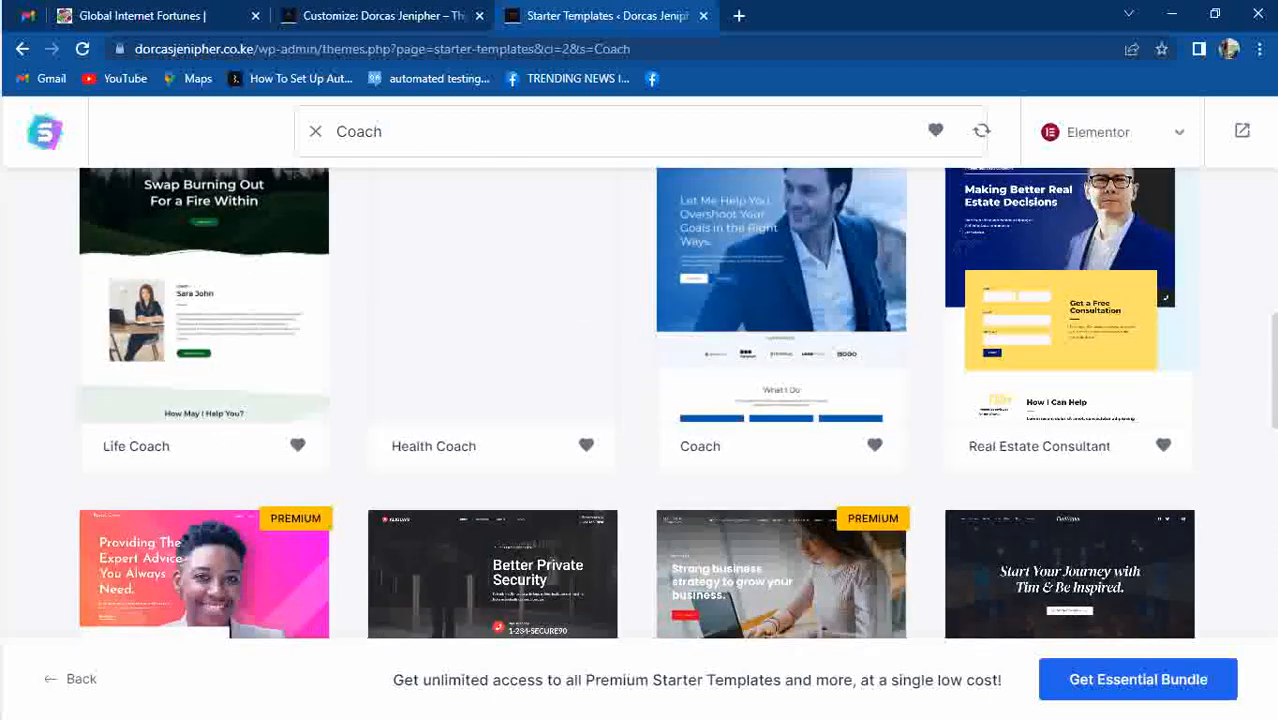
scroll(636, 404, "down", 3)
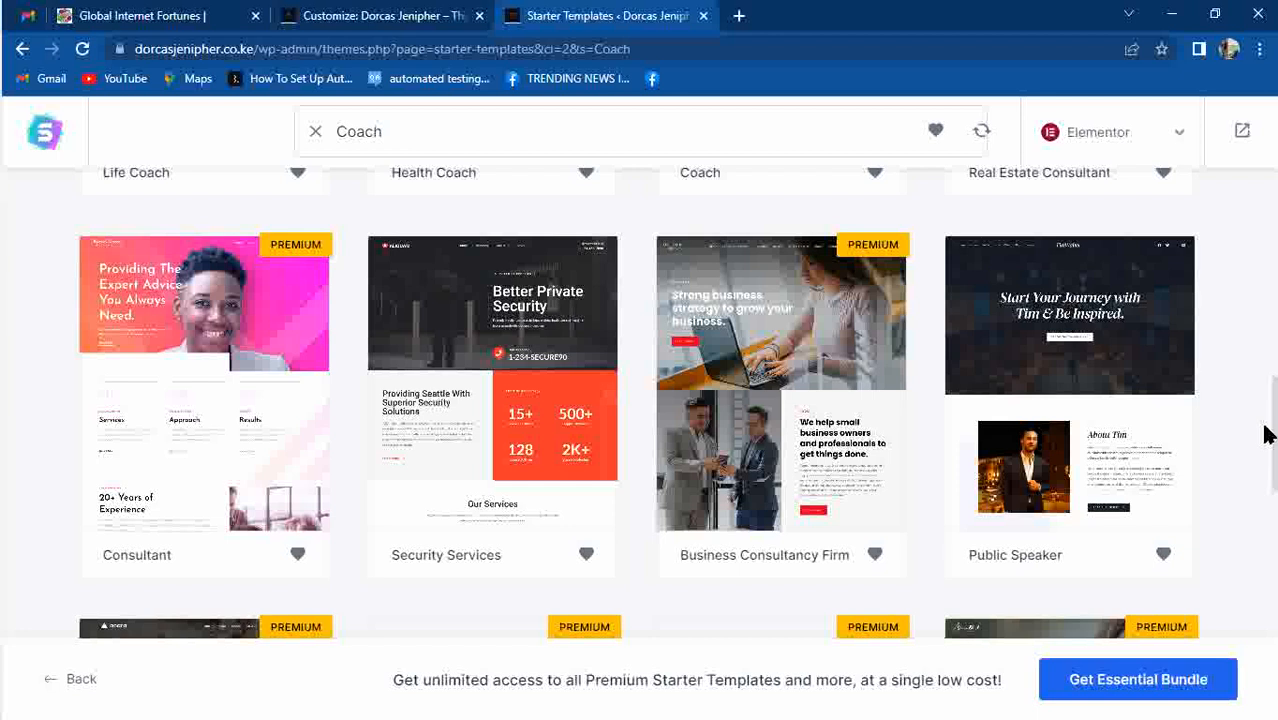
scroll(636, 404, "down", 4)
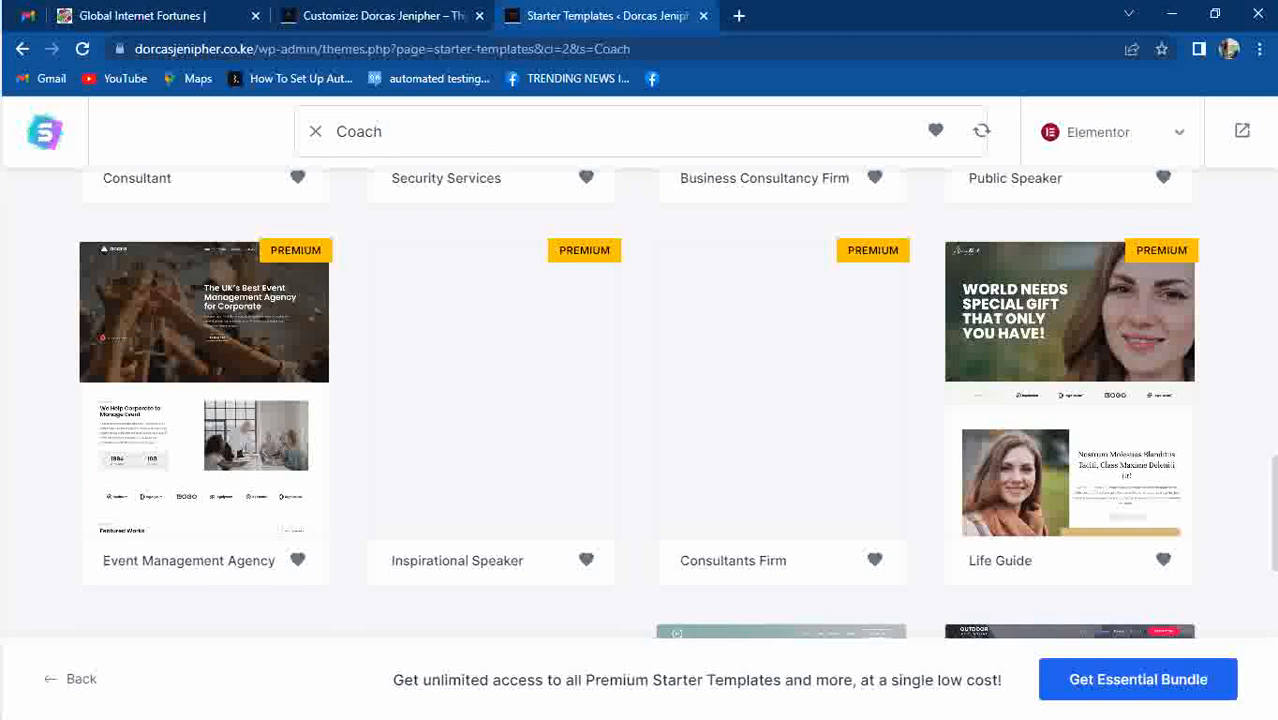
left_click_drag(1272, 516, 1275, 588)
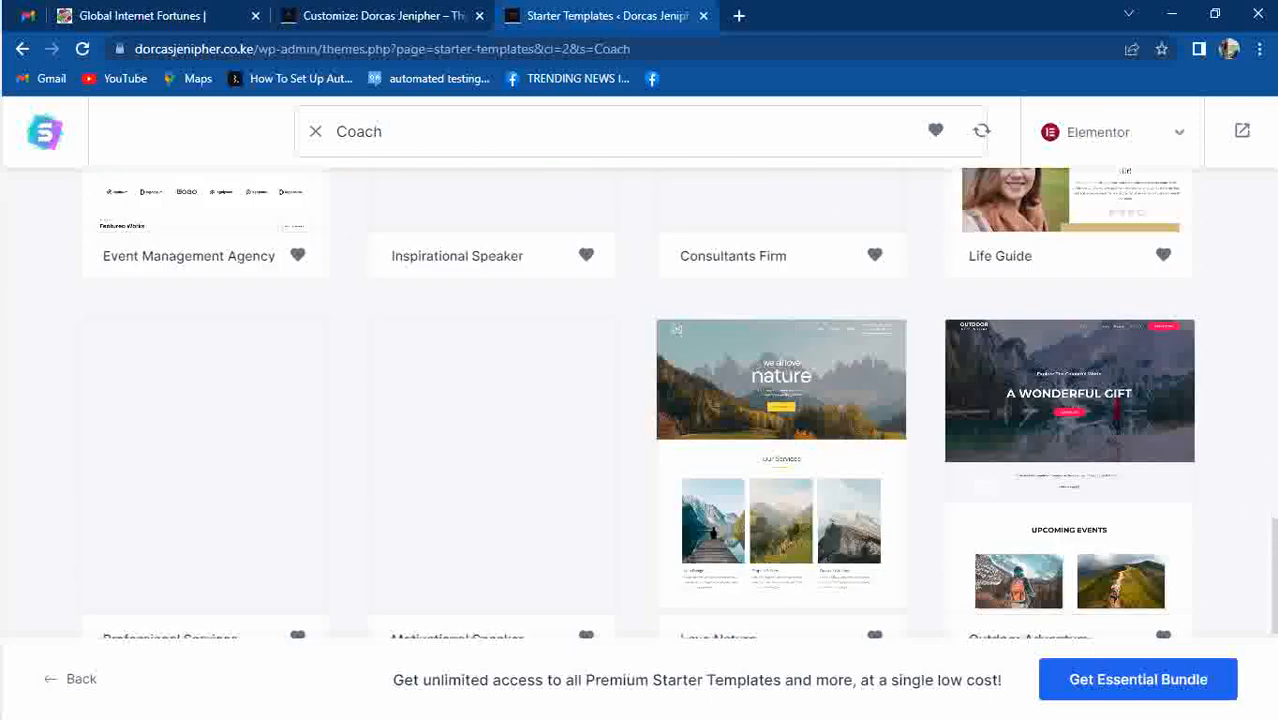
scroll(640, 404, "down", 1)
scroll(640, 404, "down", 3)
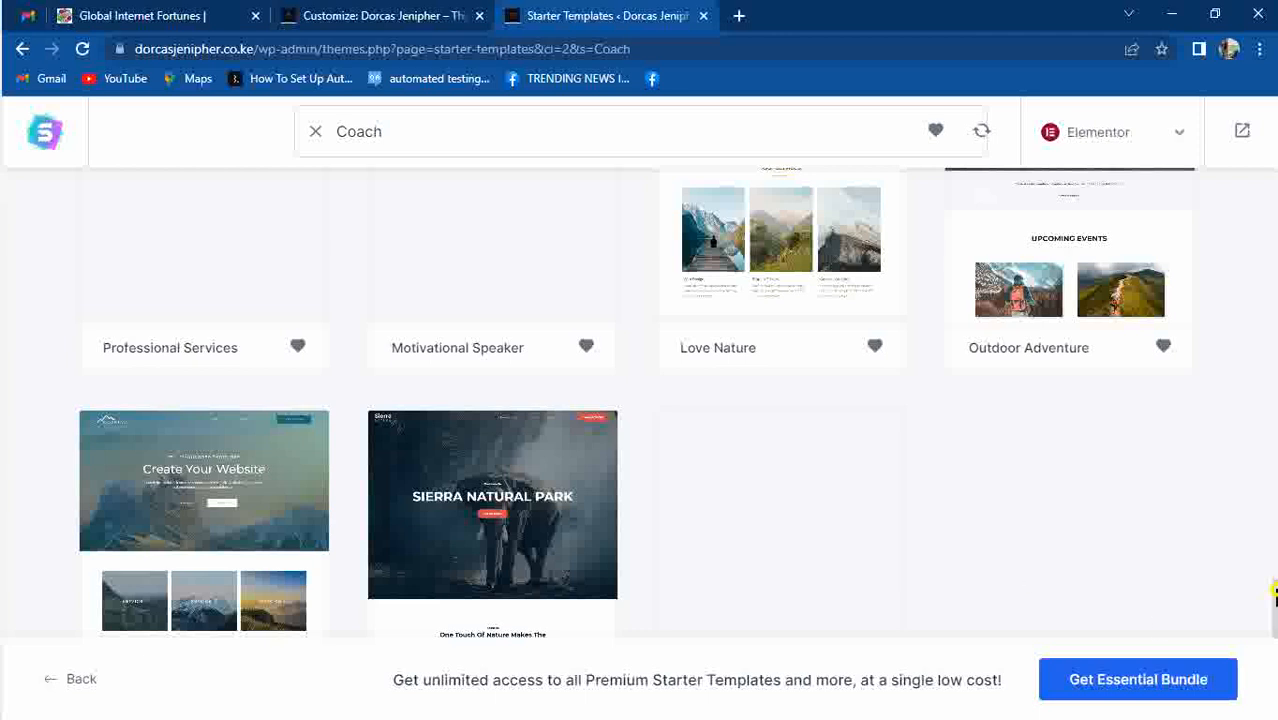
scroll(677, 401, "down", 1)
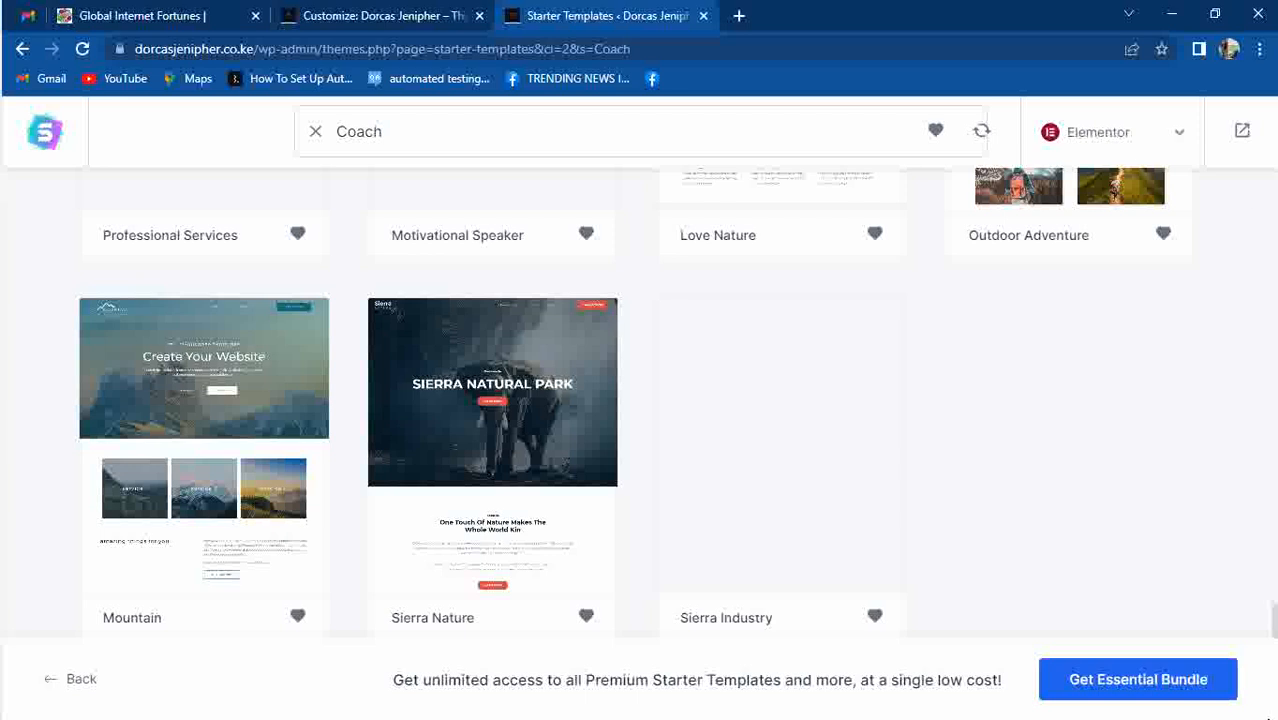
scroll(1273, 556, "up", 3)
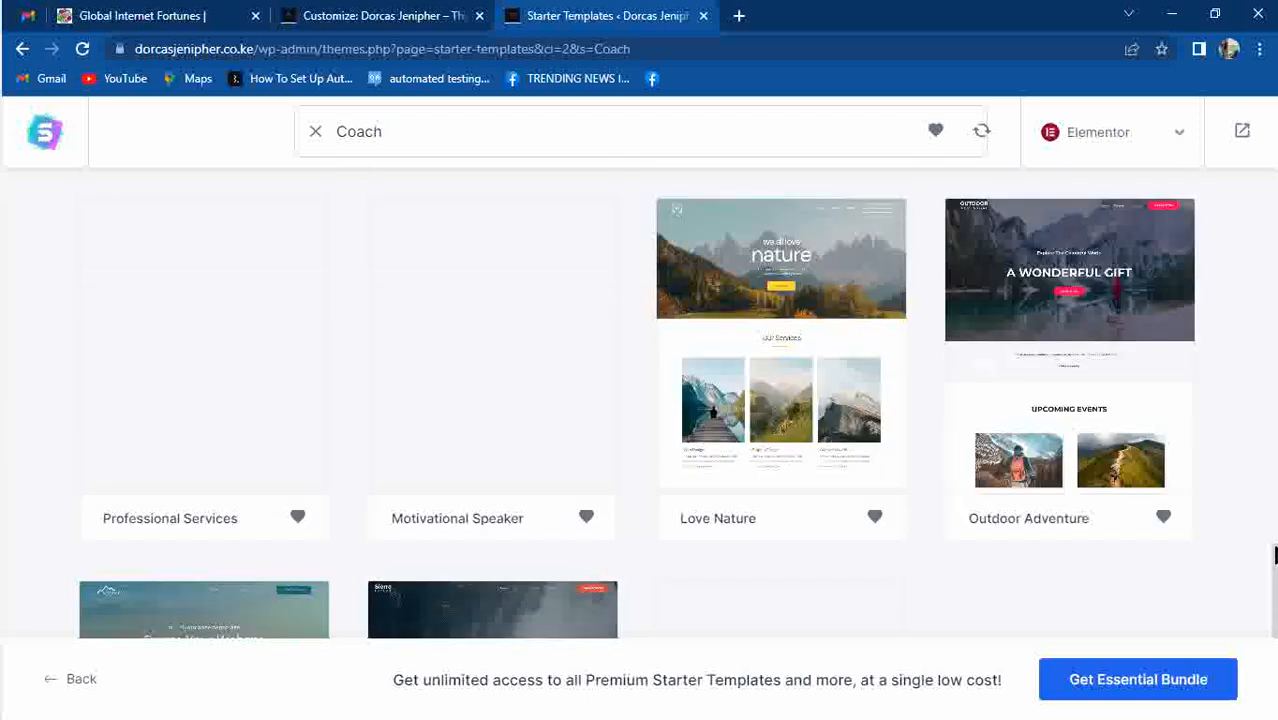
scroll(1273, 556, "down", 3)
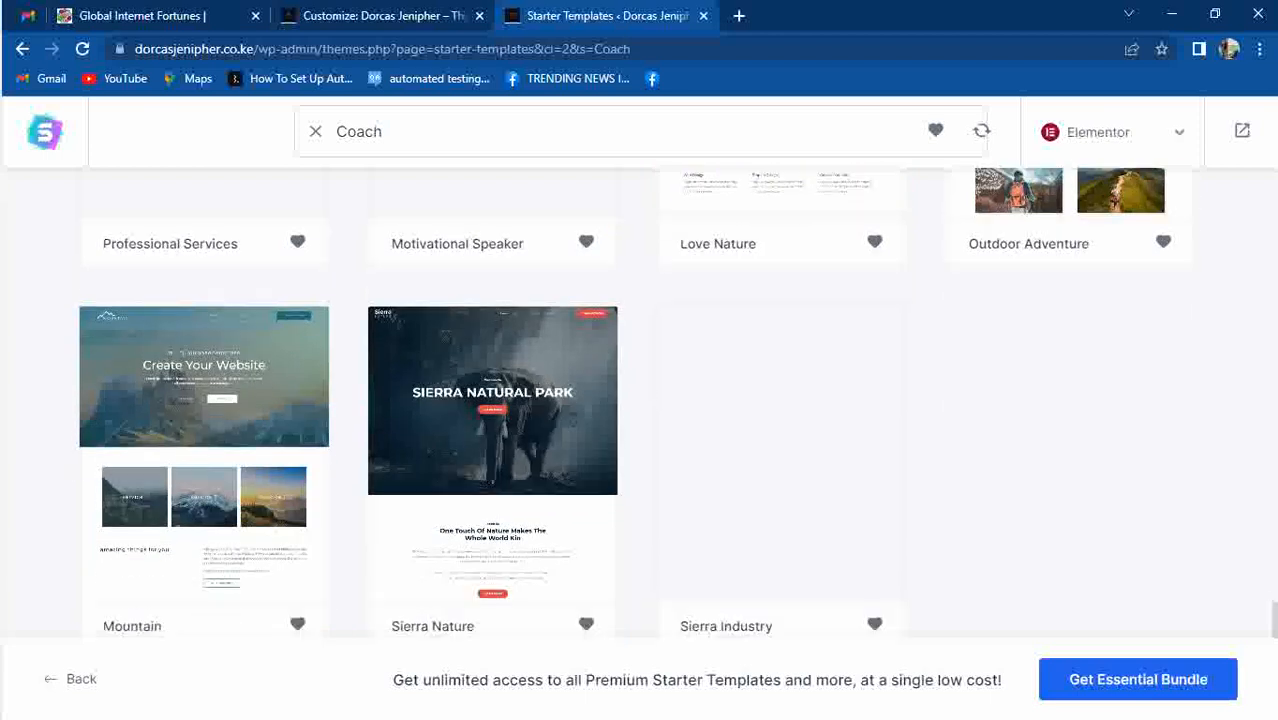
scroll(1273, 556, "up", 5)
scroll(640, 402, "up", 2)
scroll(640, 402, "down", 4)
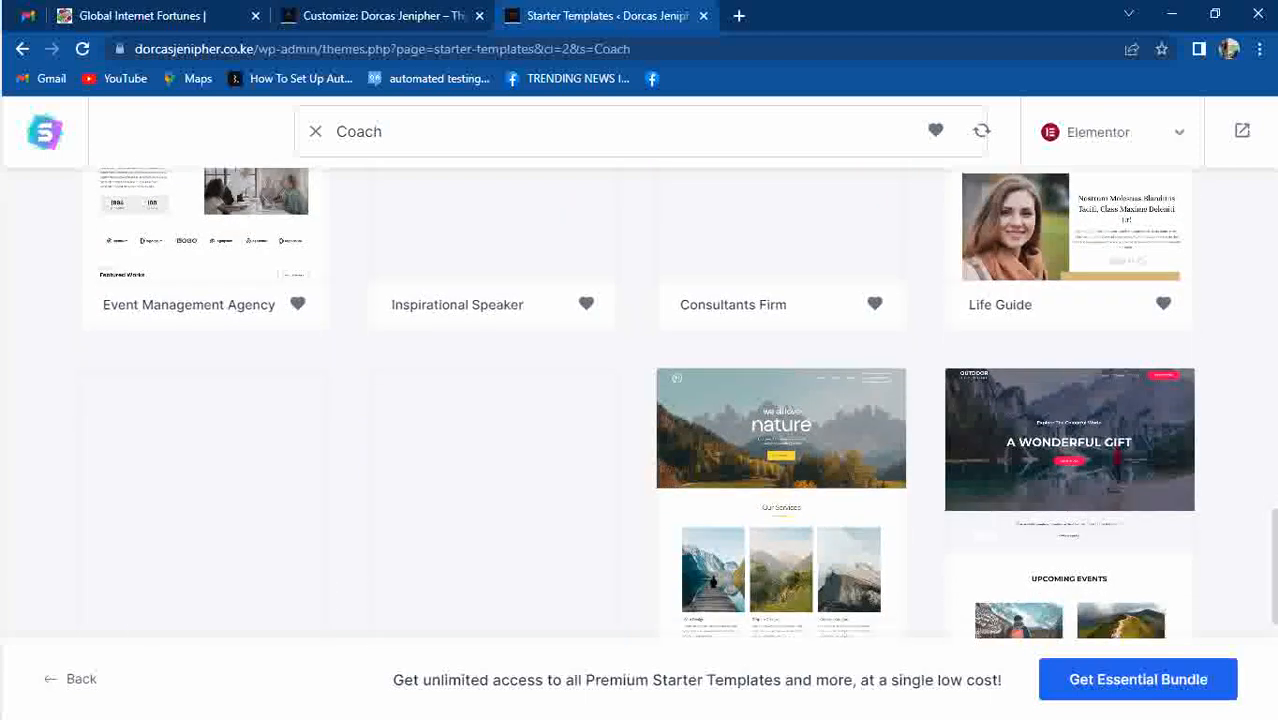
scroll(1270, 386, "down", 10)
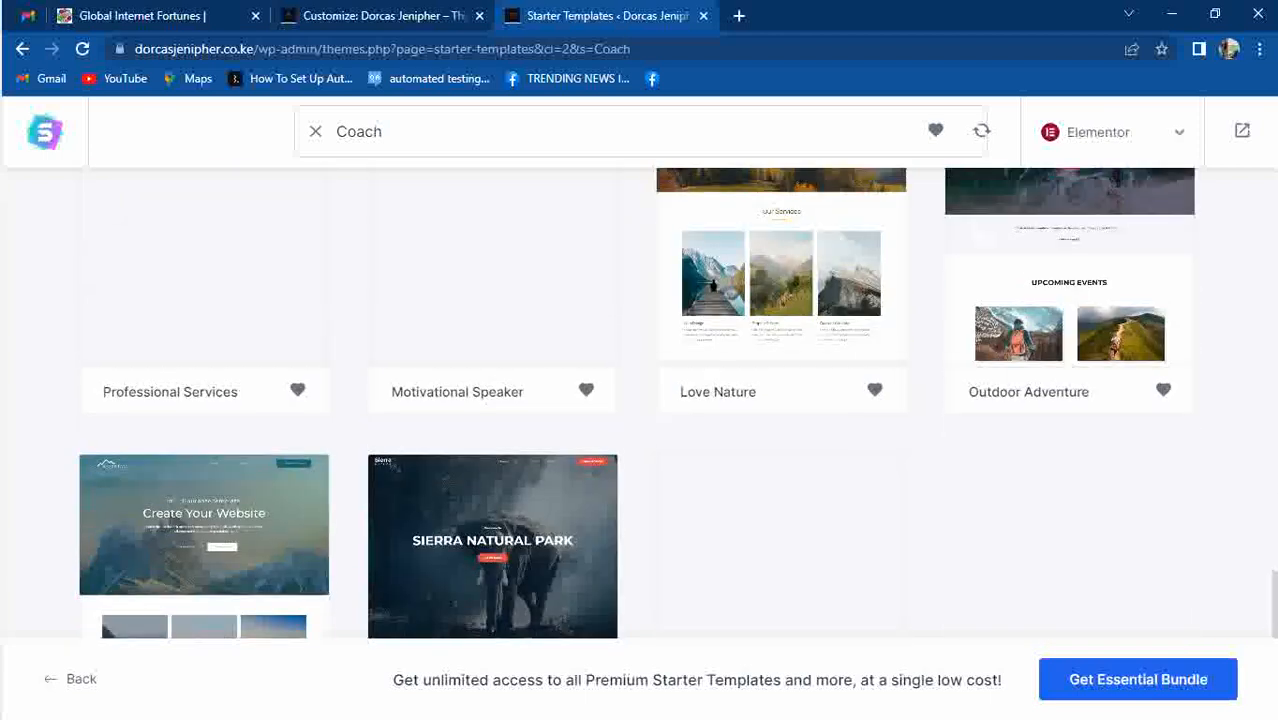
scroll(1270, 386, "down", 5)
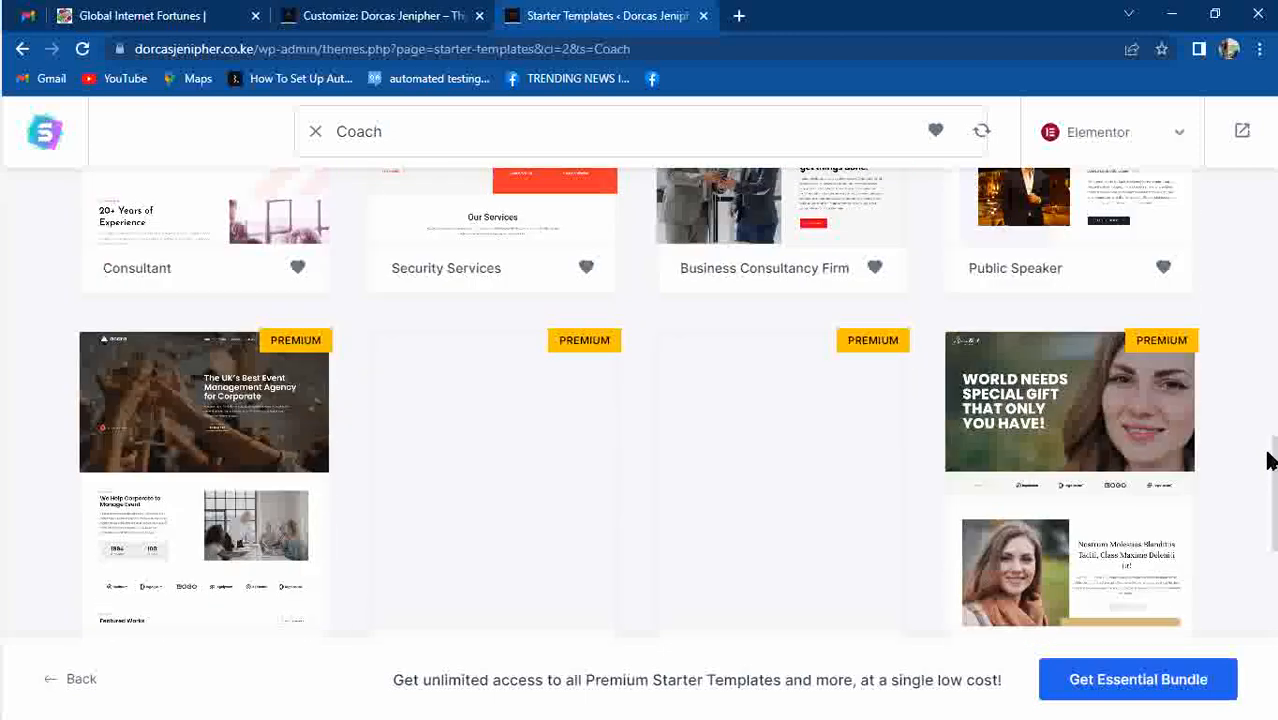
scroll(1264, 354, "up", 9)
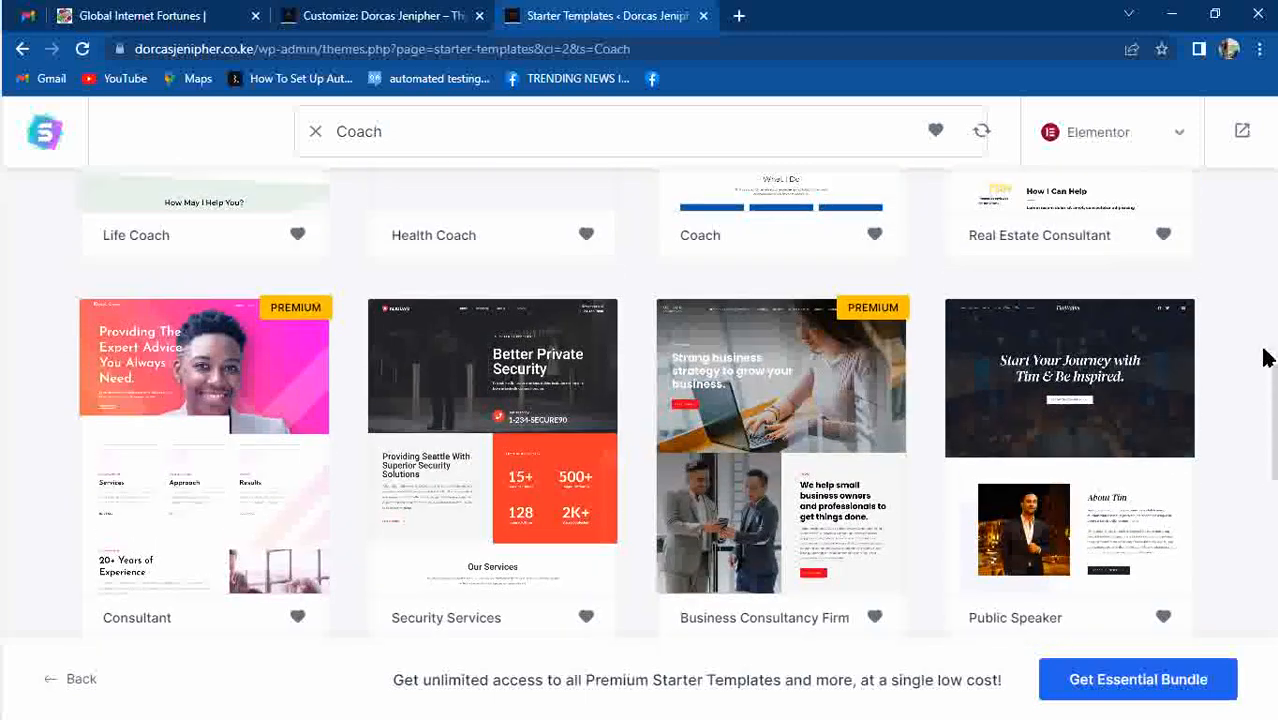
scroll(1262, 366, "down", 2)
scroll(1262, 366, "down", 5)
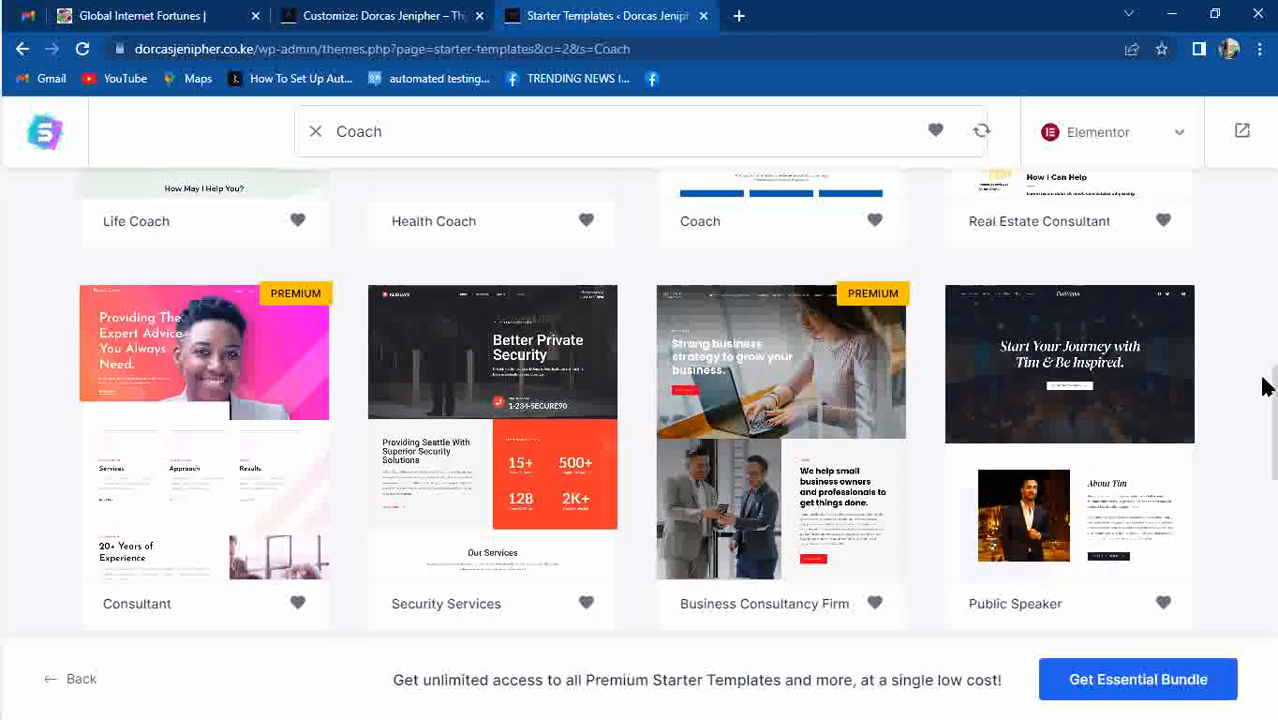
scroll(1275, 458, "down", 5)
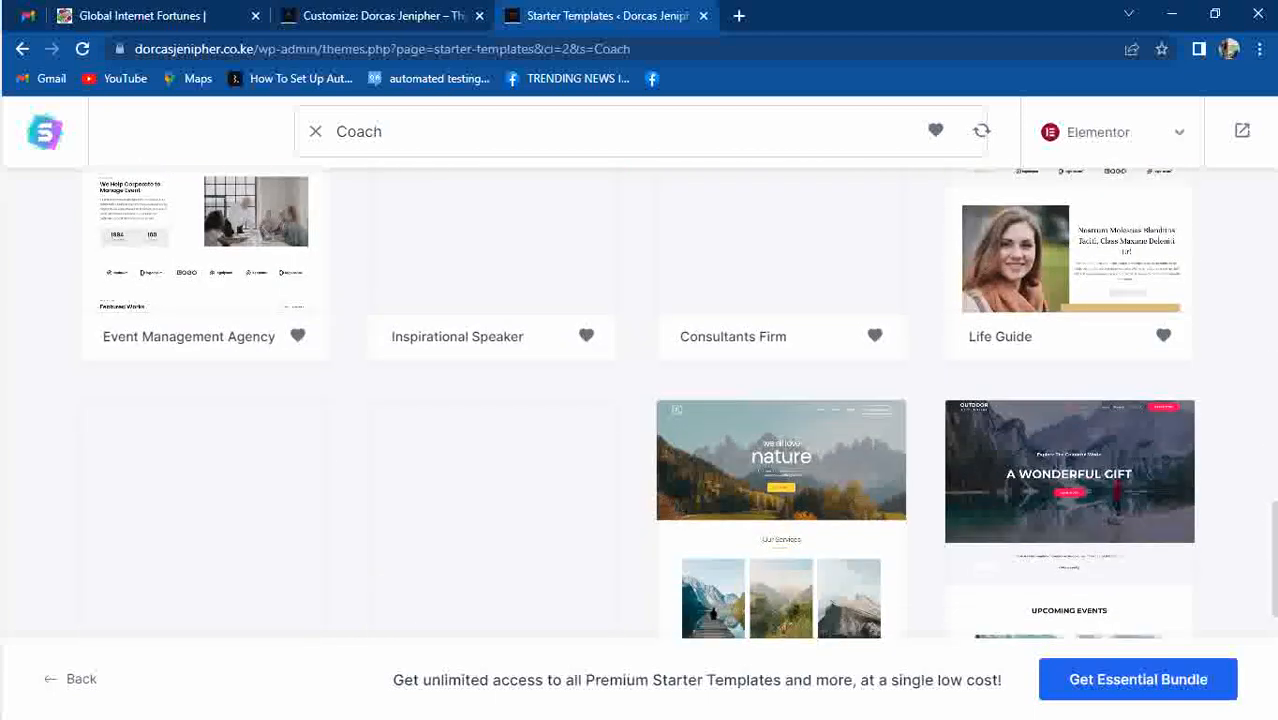
scroll(1275, 458, "down", 1)
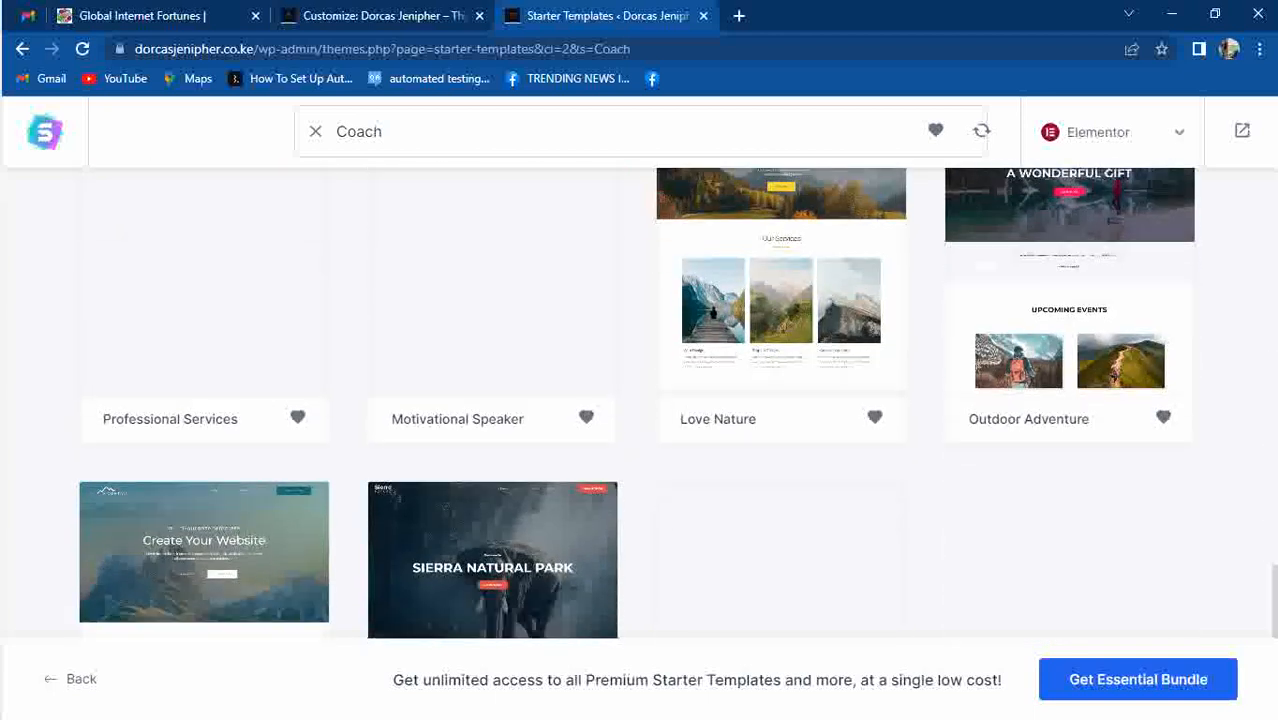
left_click_drag(1275, 490, 1266, 302)
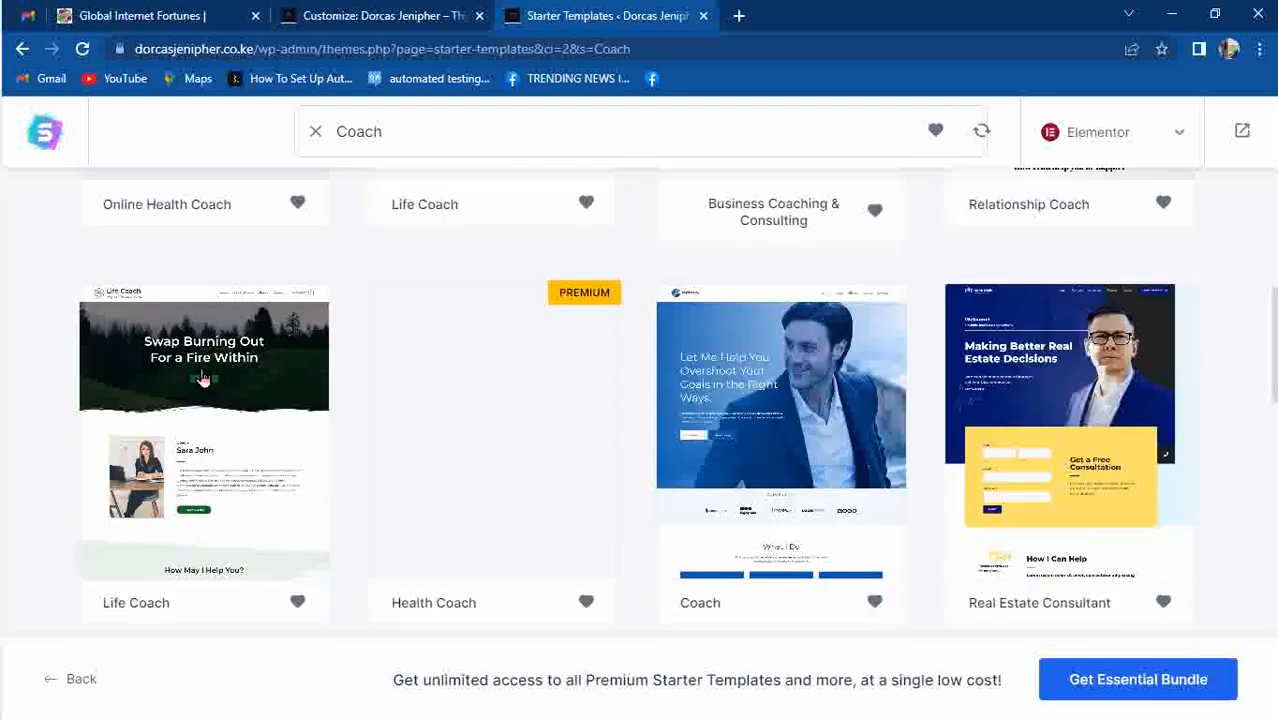
Choose the Life Coach template and skip the logo step.
left_click(203, 378)
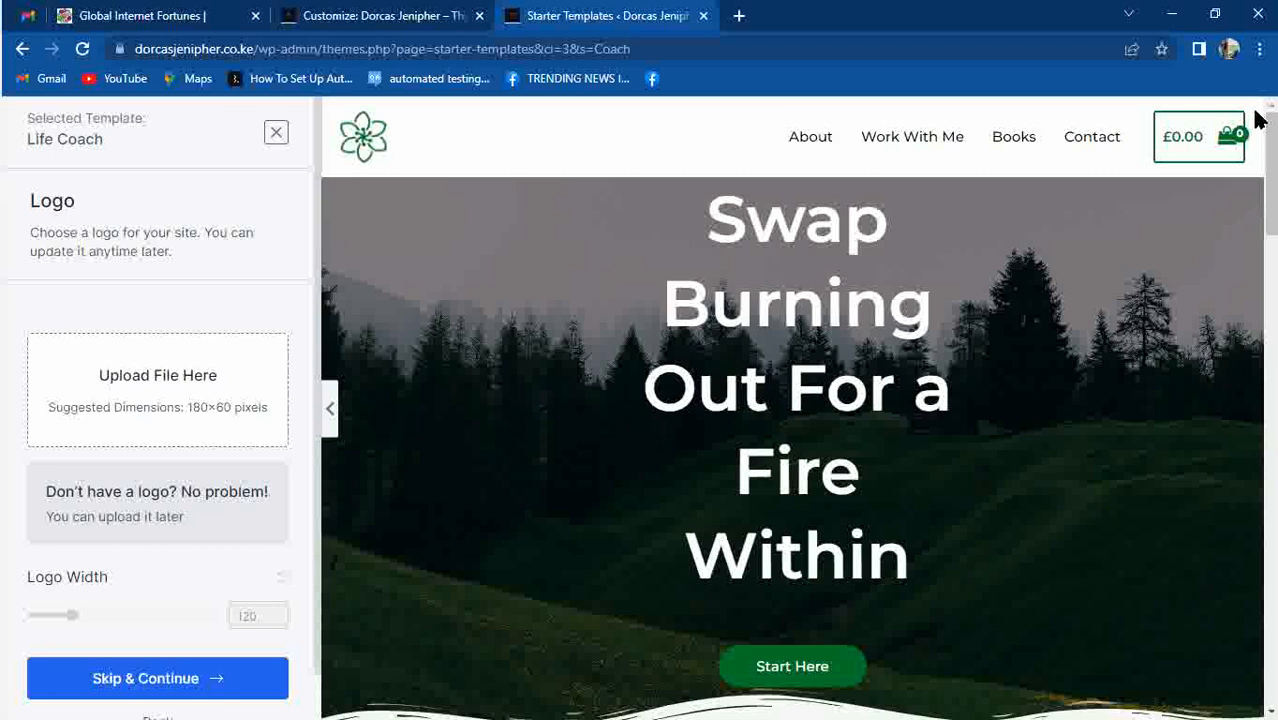
left_click_drag(1270, 150, 1262, 120)
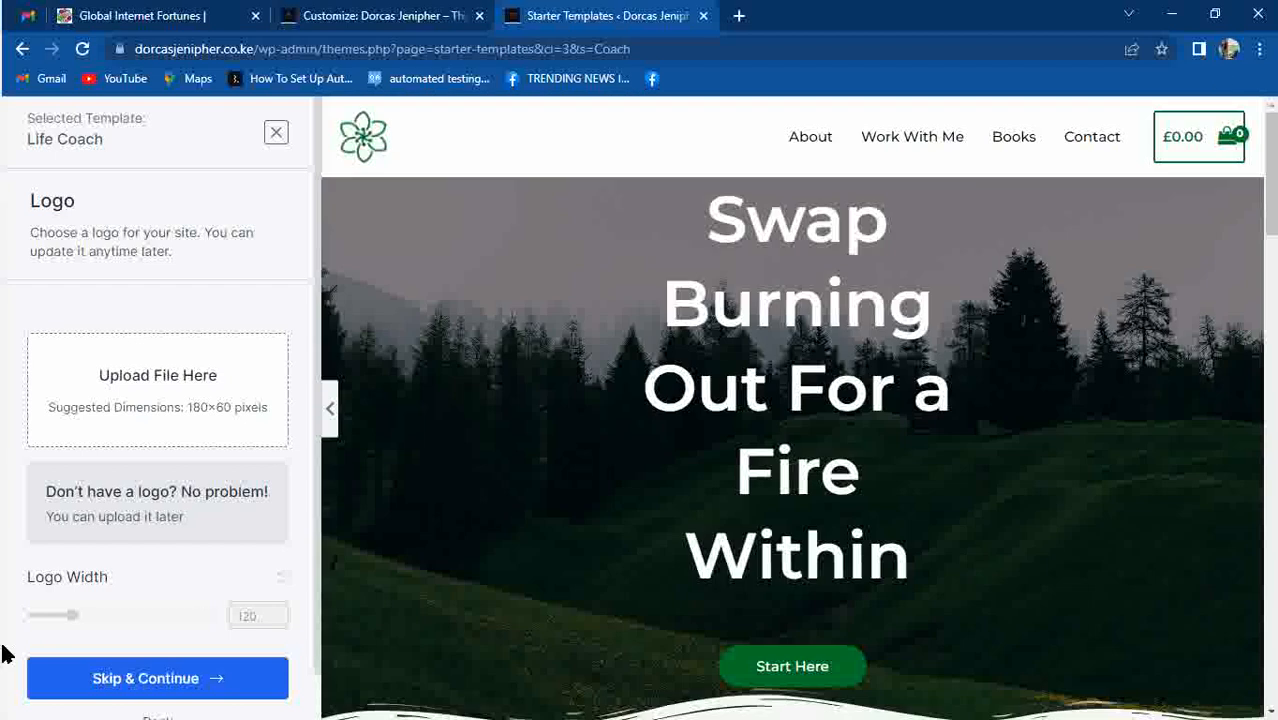
left_click(114, 680)
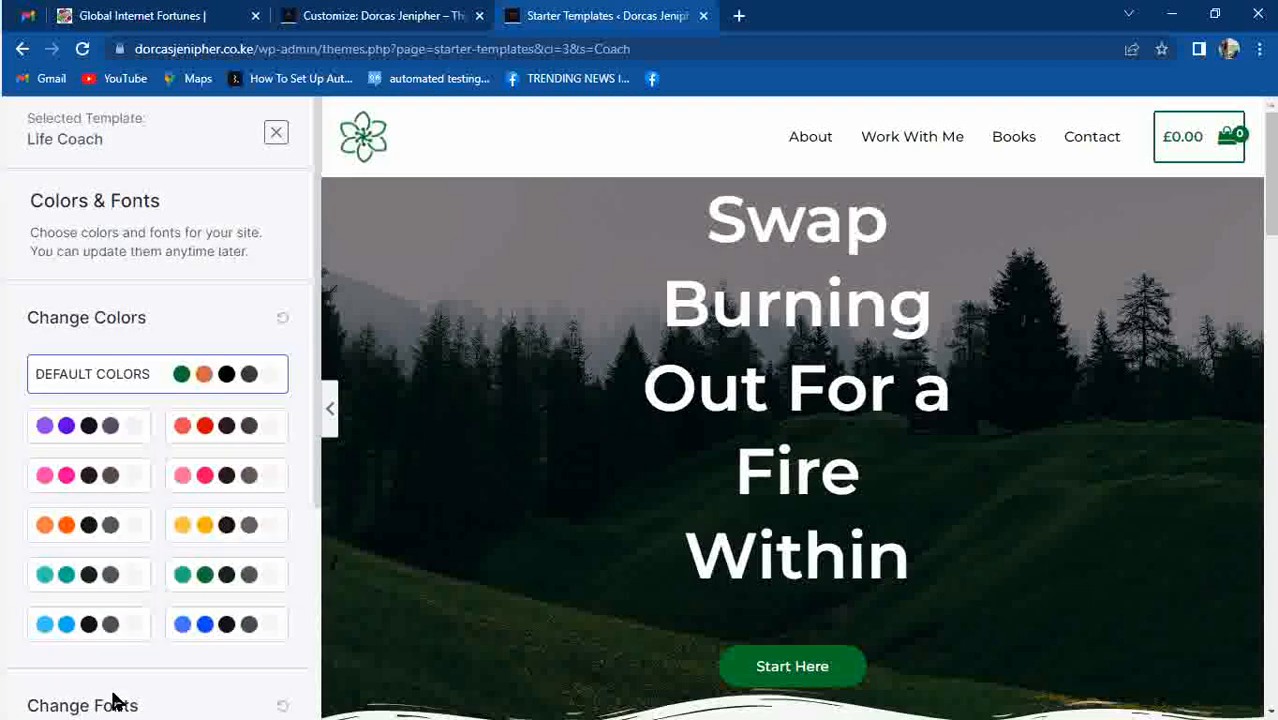
Apply the blue colour palette to the Life Coach site.
left_click_drag(1272, 160, 1272, 230)
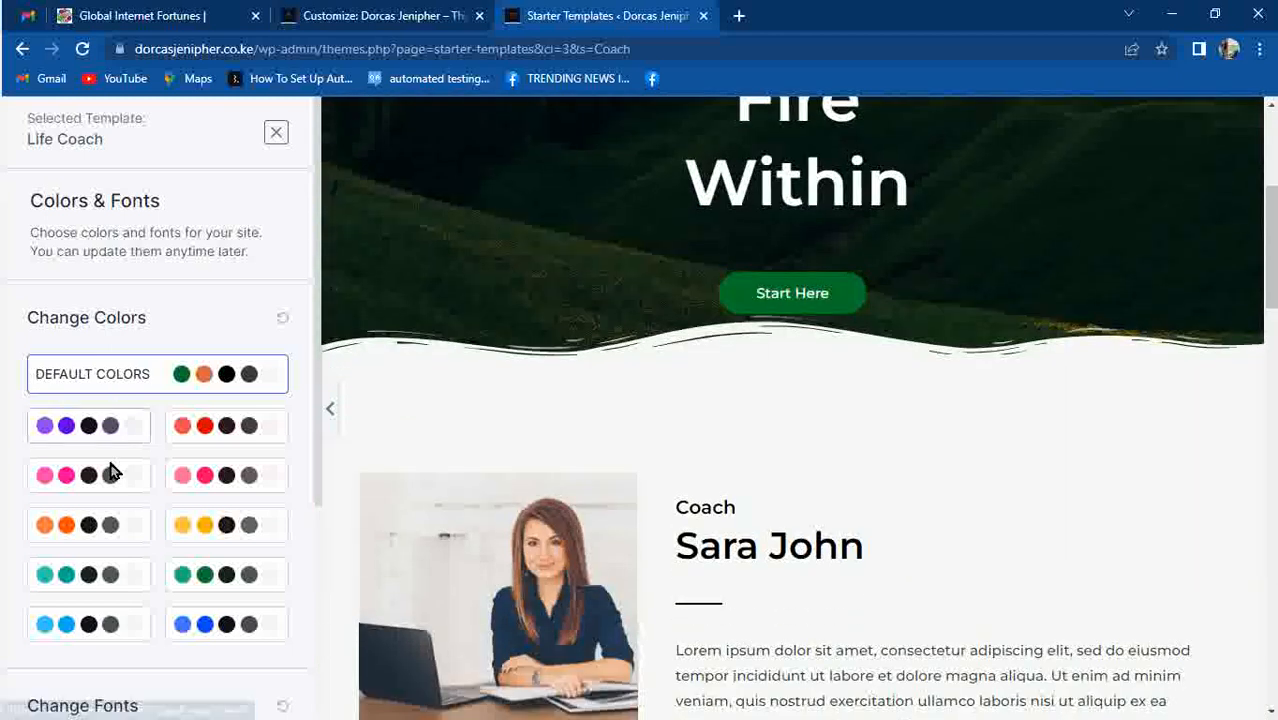
left_click(231, 620)
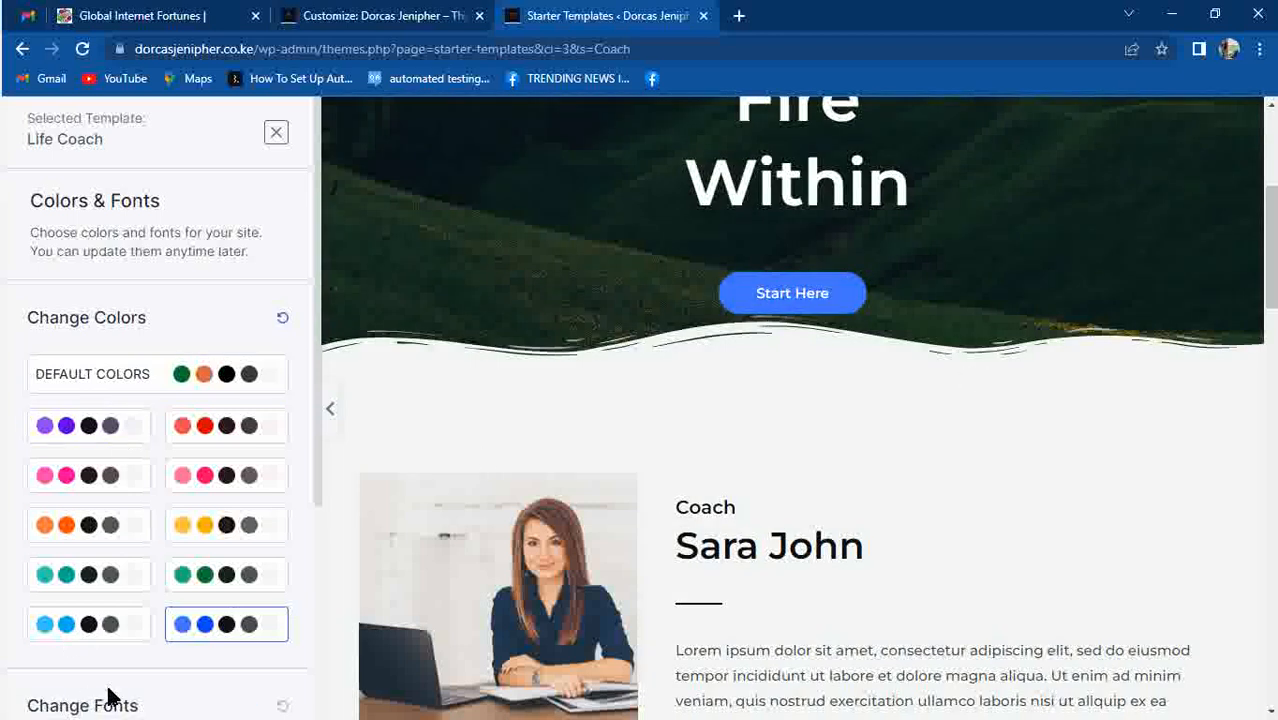
scroll(313, 293, "down", 3)
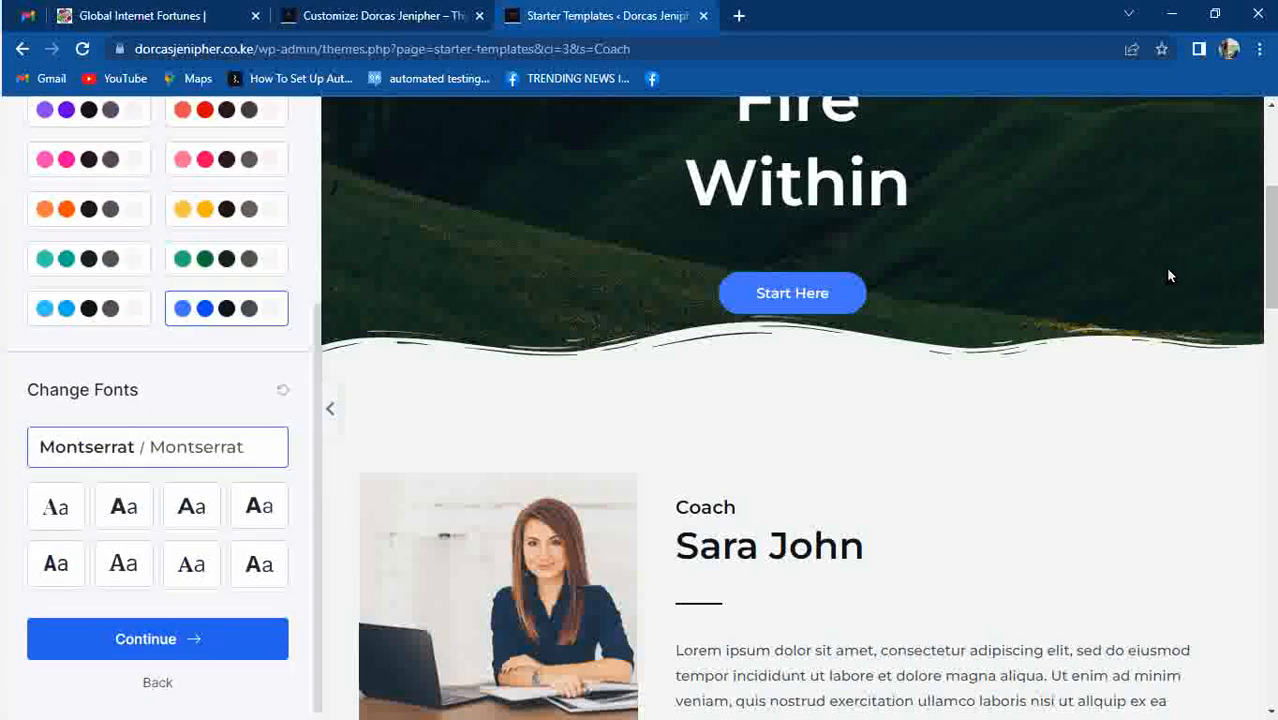
scroll(1268, 245, "up", 5)
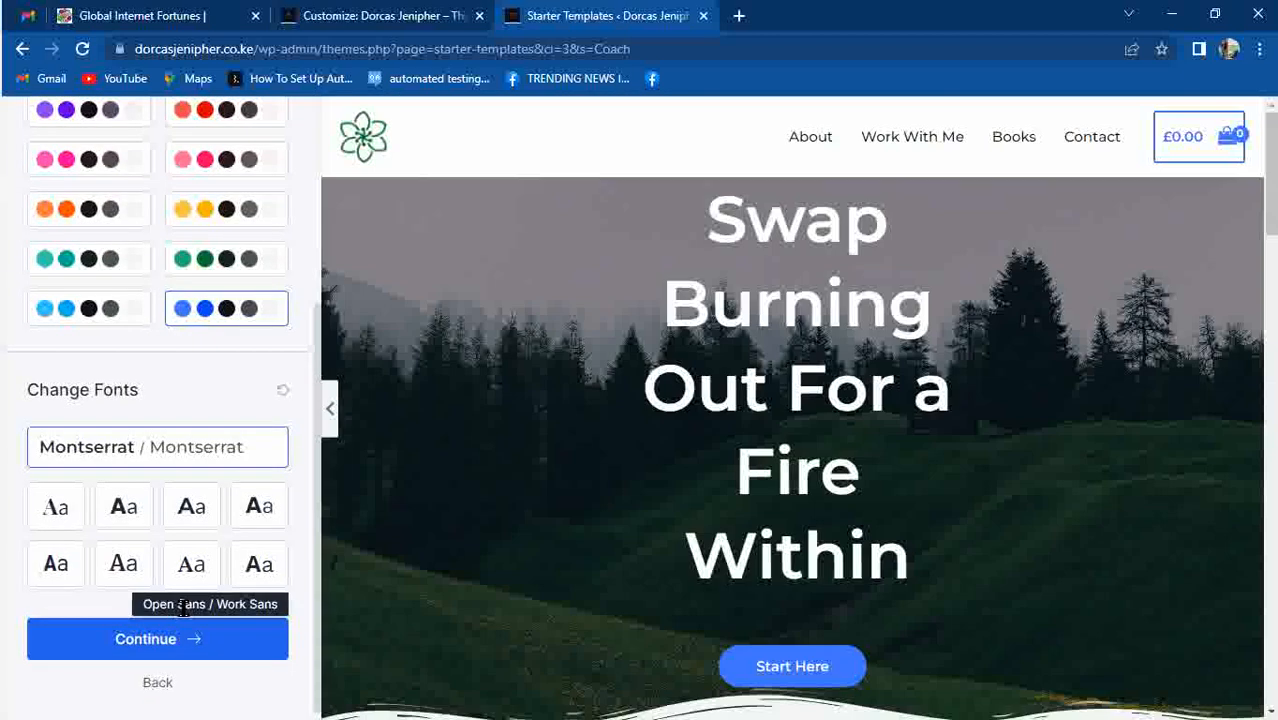
Compare font pairings, settle on Roboto Condensed / Roboto, and continue.
left_click(118, 565)
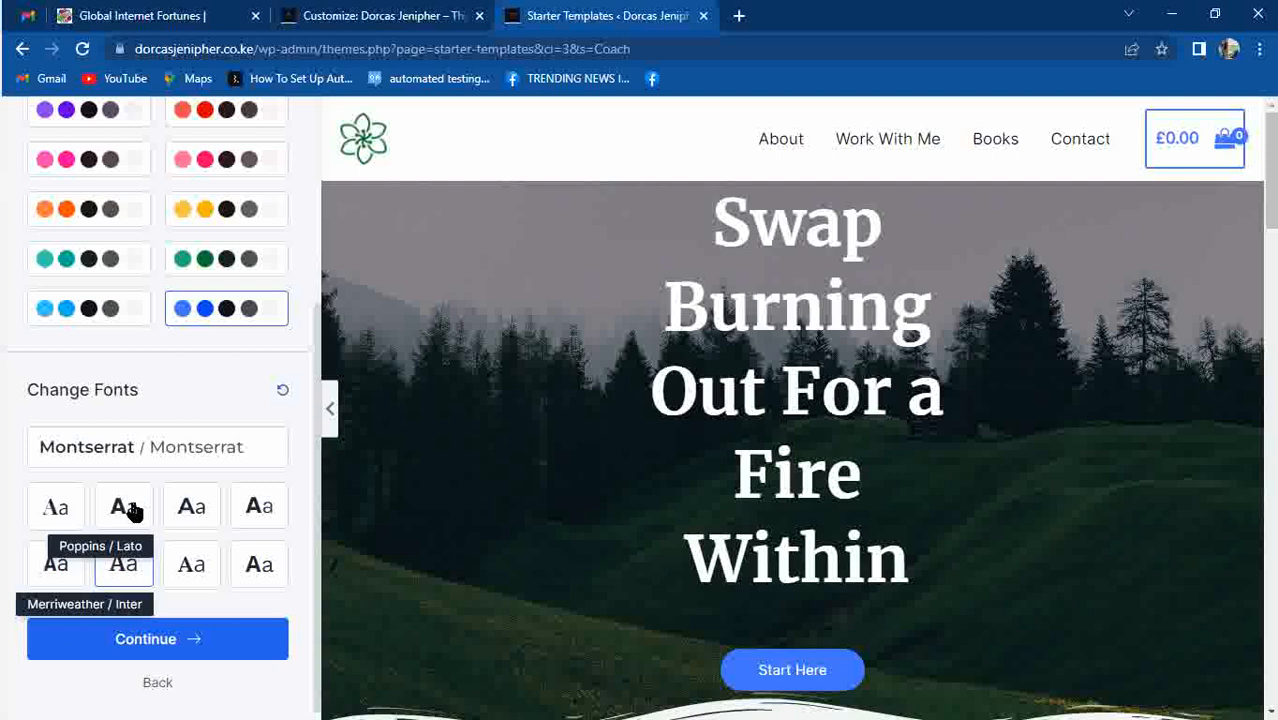
left_click(135, 508)
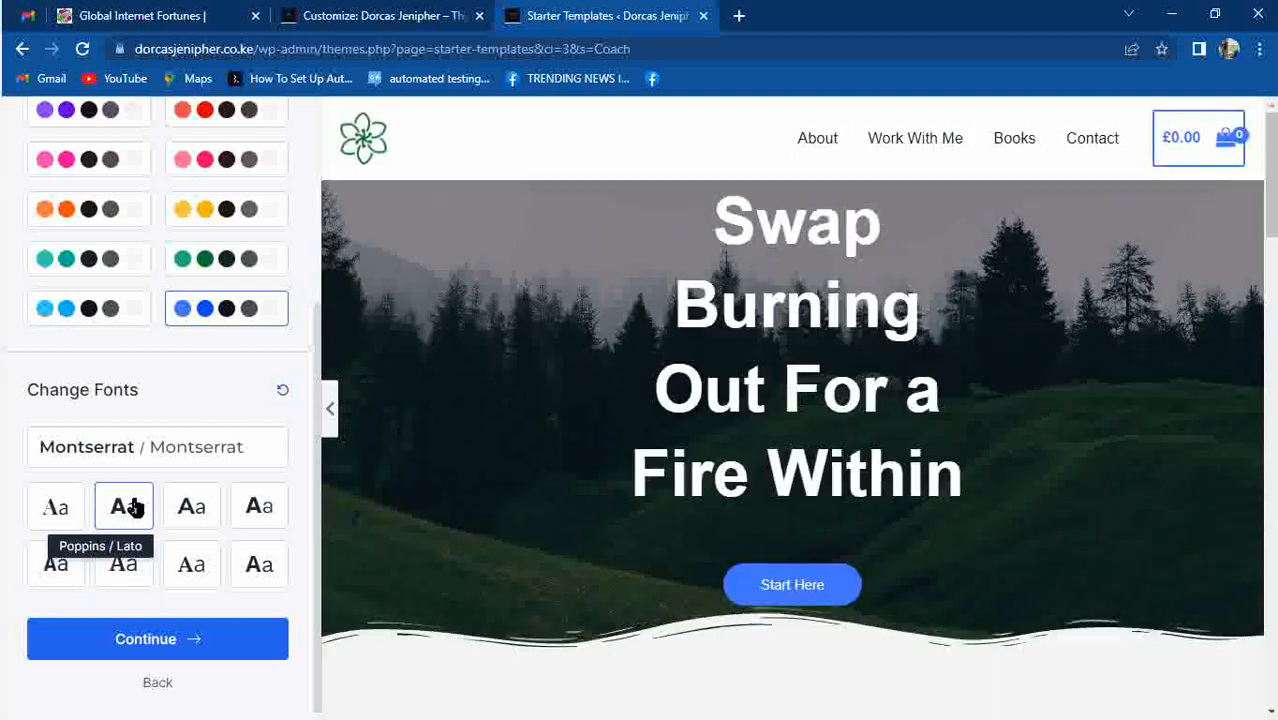
left_click(200, 495)
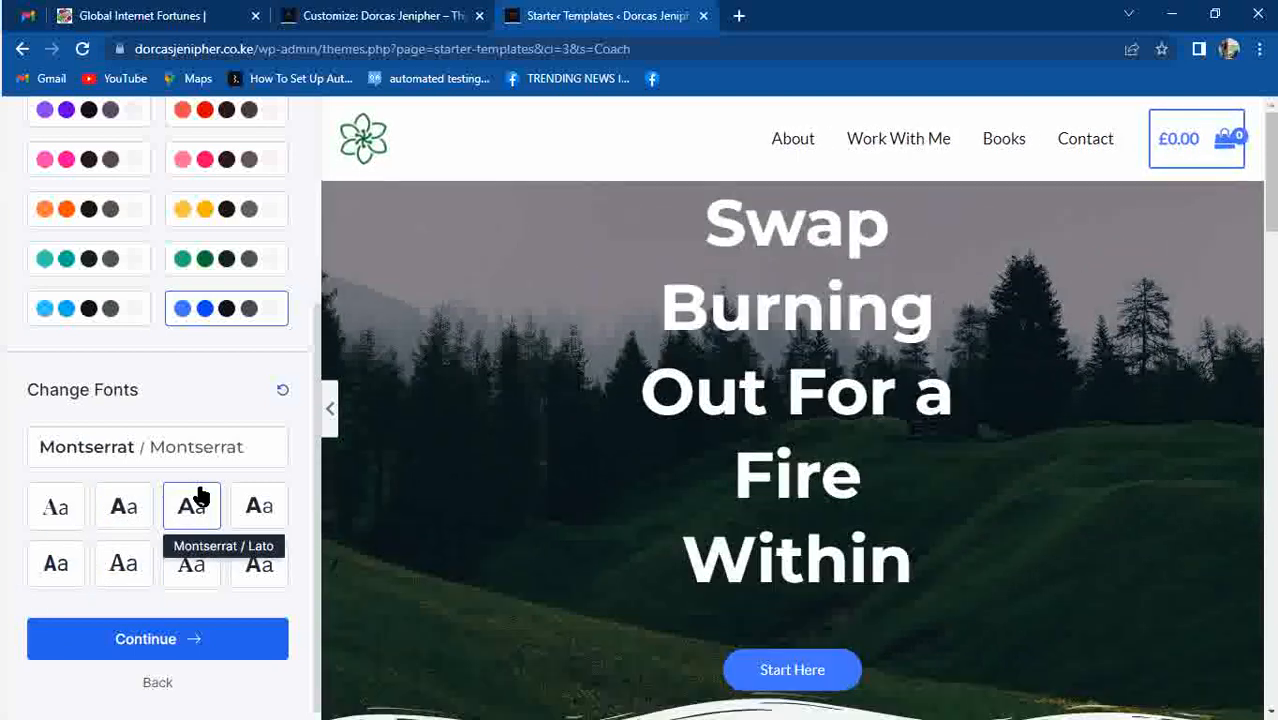
left_click(270, 518)
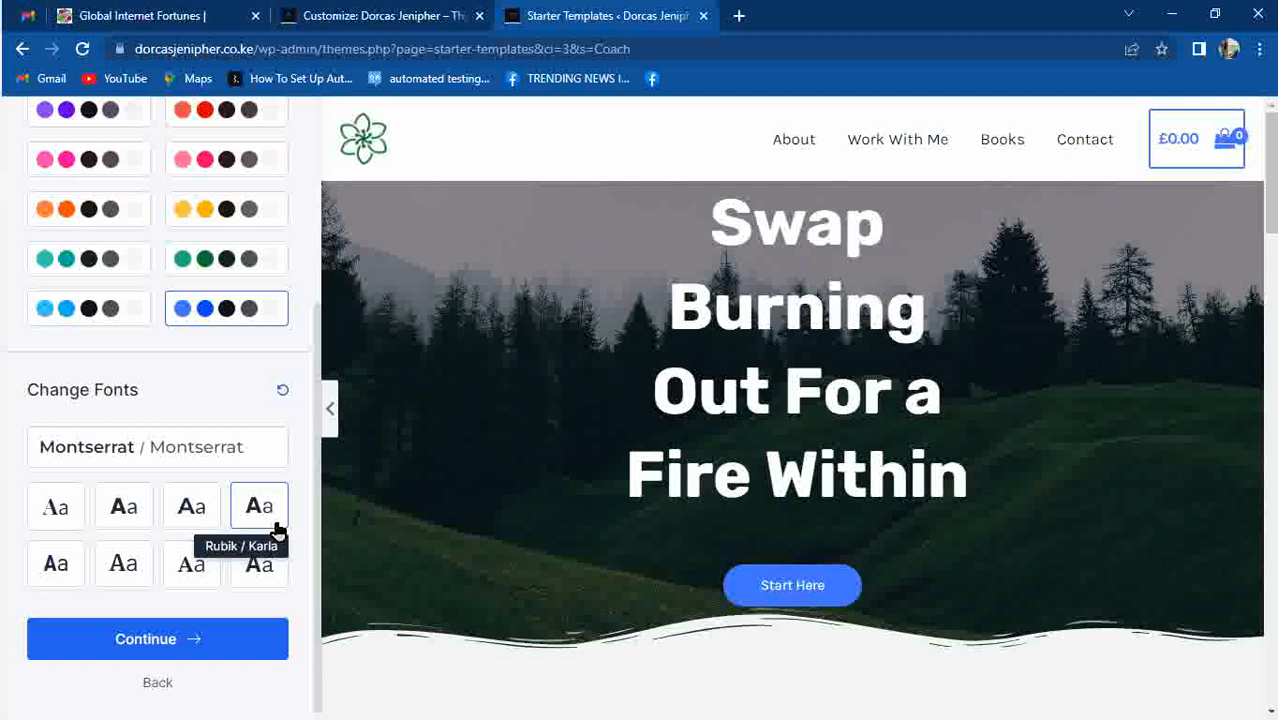
left_click(77, 513)
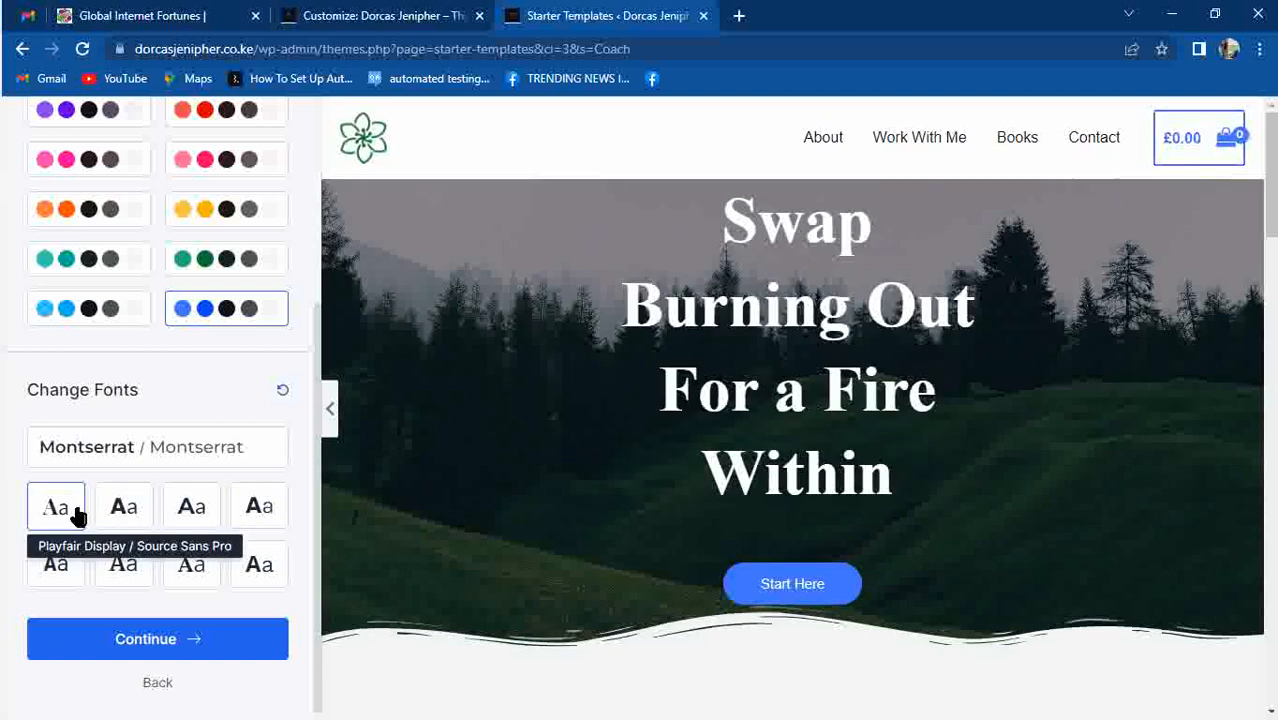
left_click(40, 583)
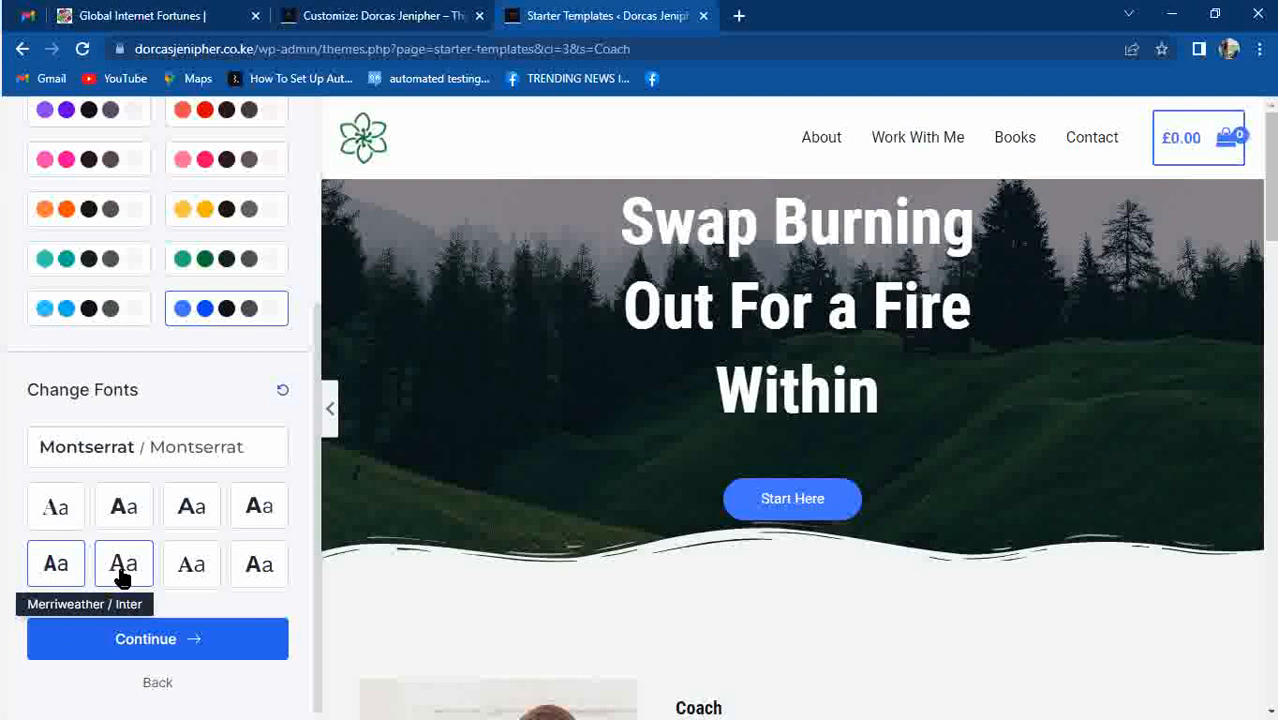
left_click(180, 645)
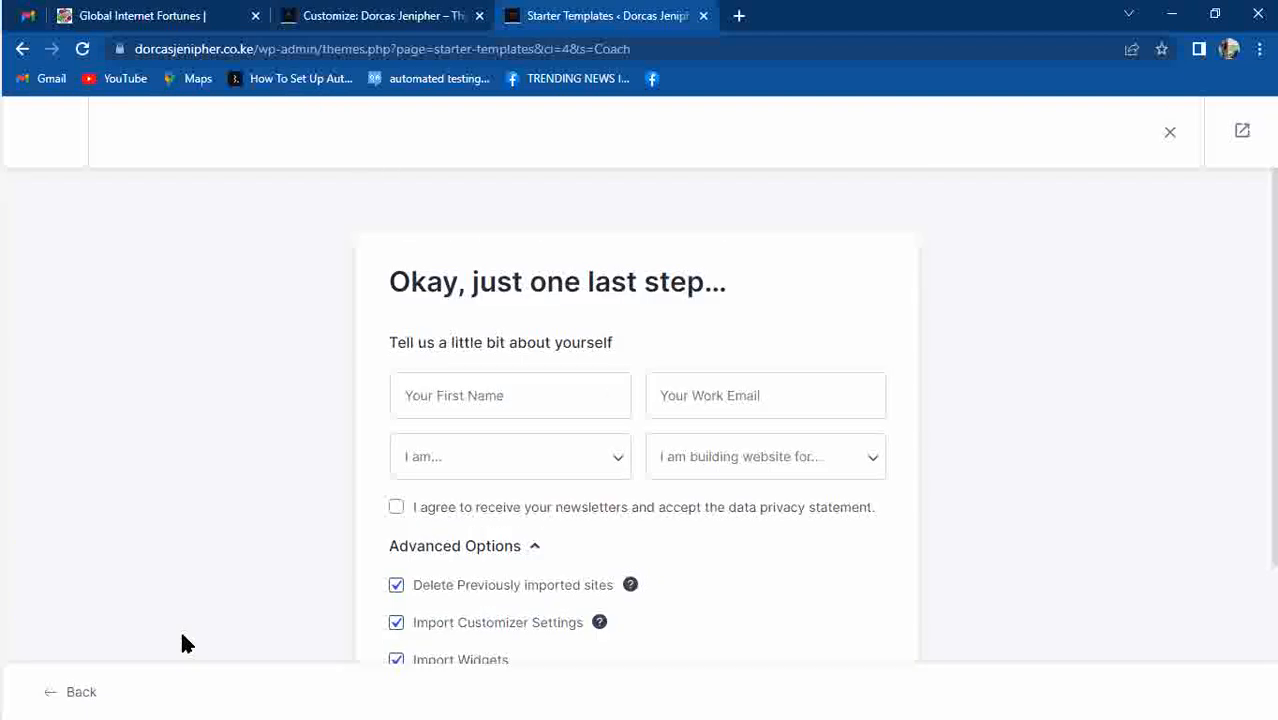
Fill in the first name from the browser's saved suggestions.
left_click(449, 418)
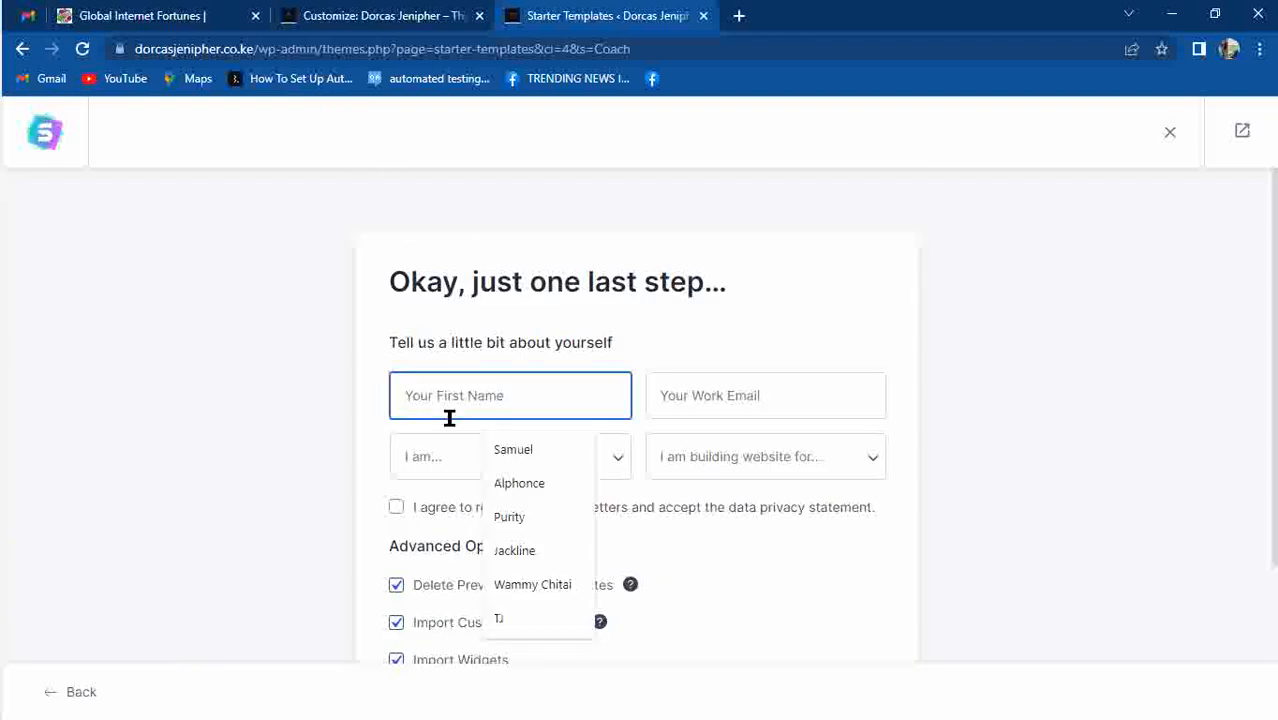
type("do")
key("BackSpace")
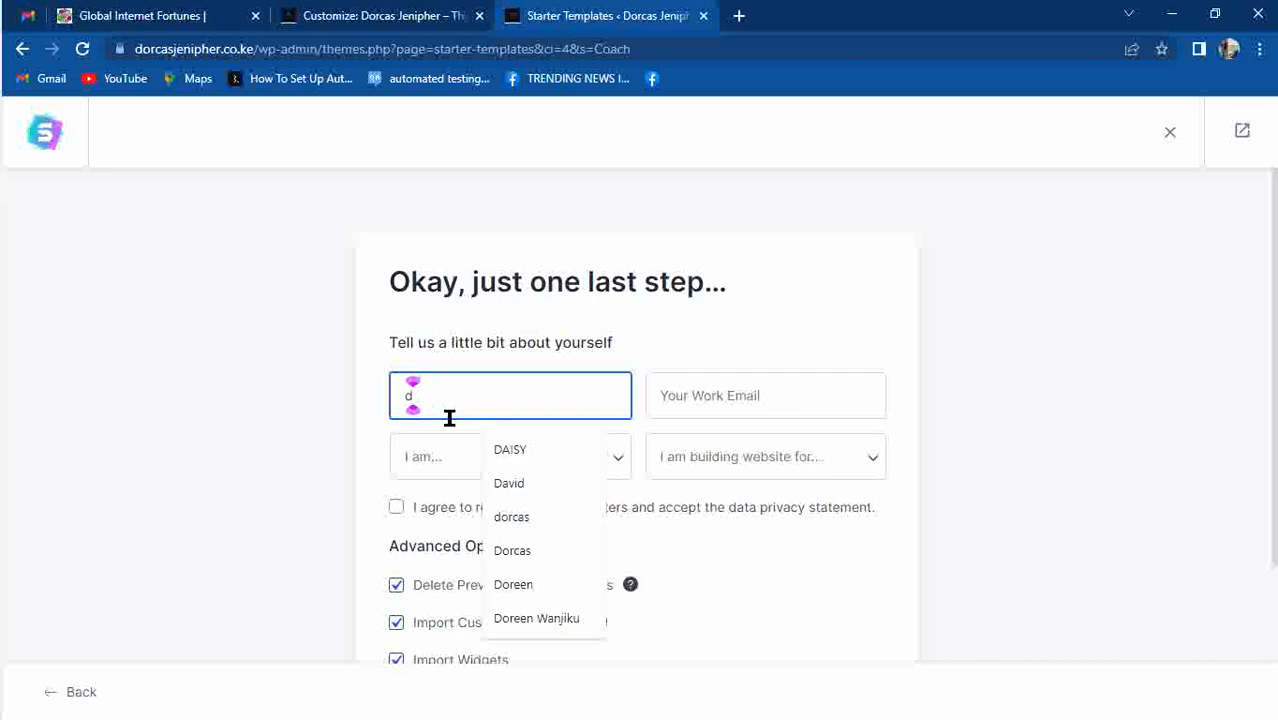
left_click(552, 550)
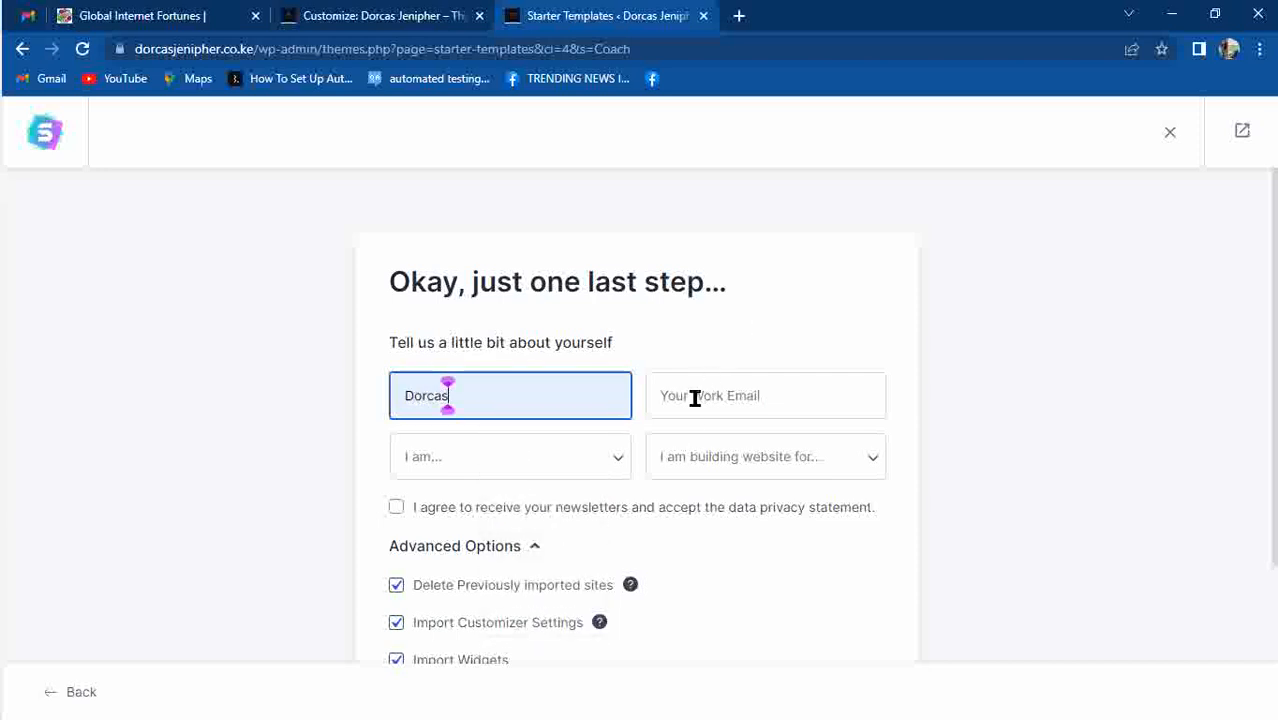
Set experience level to Beginner and the site audience to Myself/My Company.
left_click(453, 478)
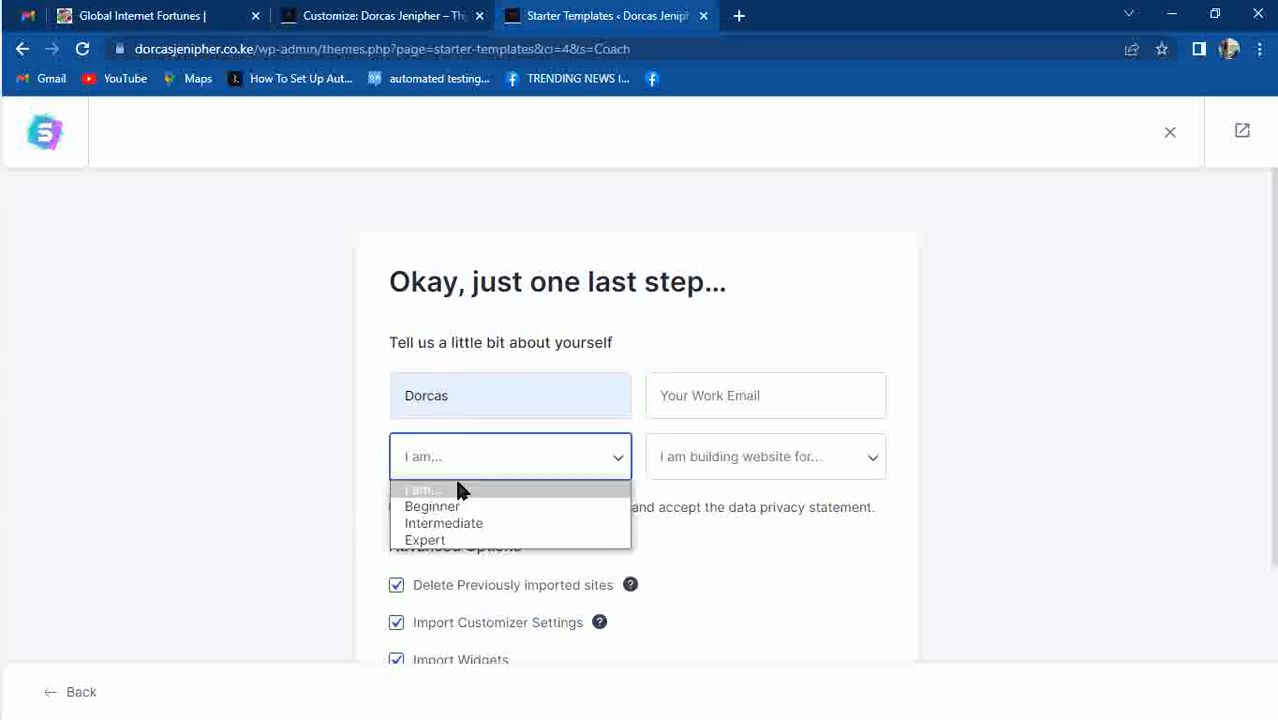
left_click(458, 510)
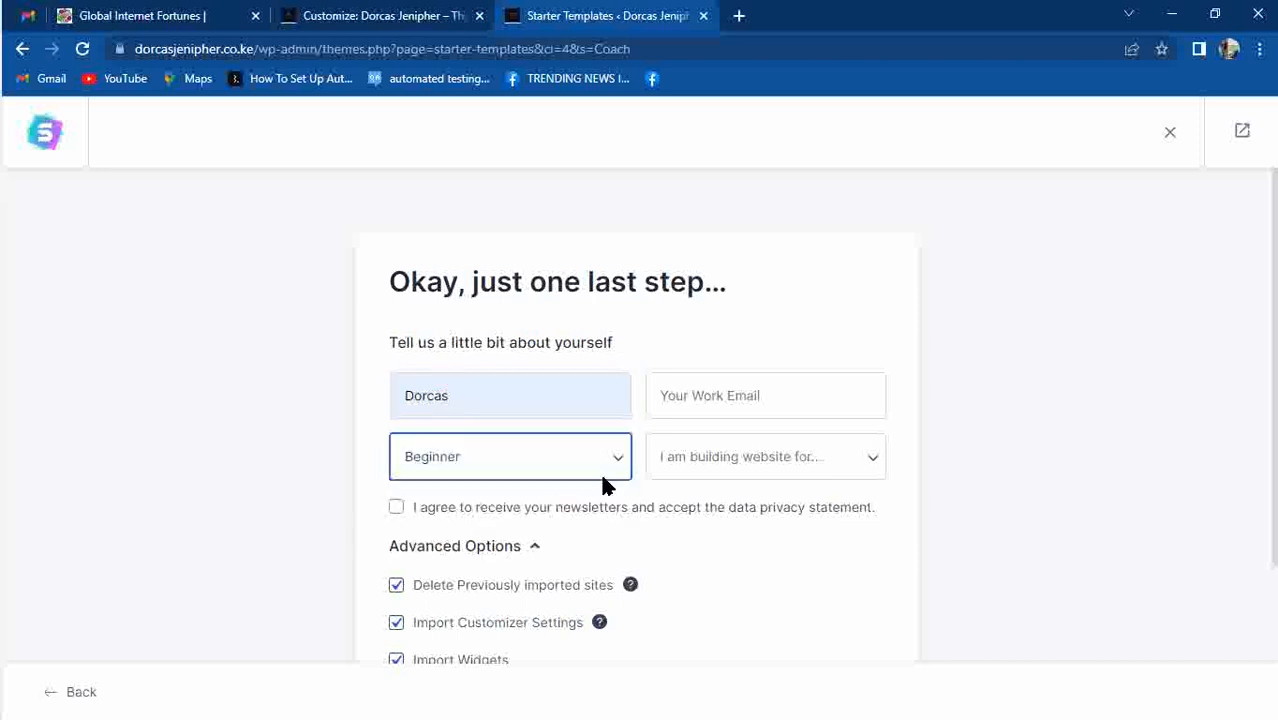
left_click(688, 459)
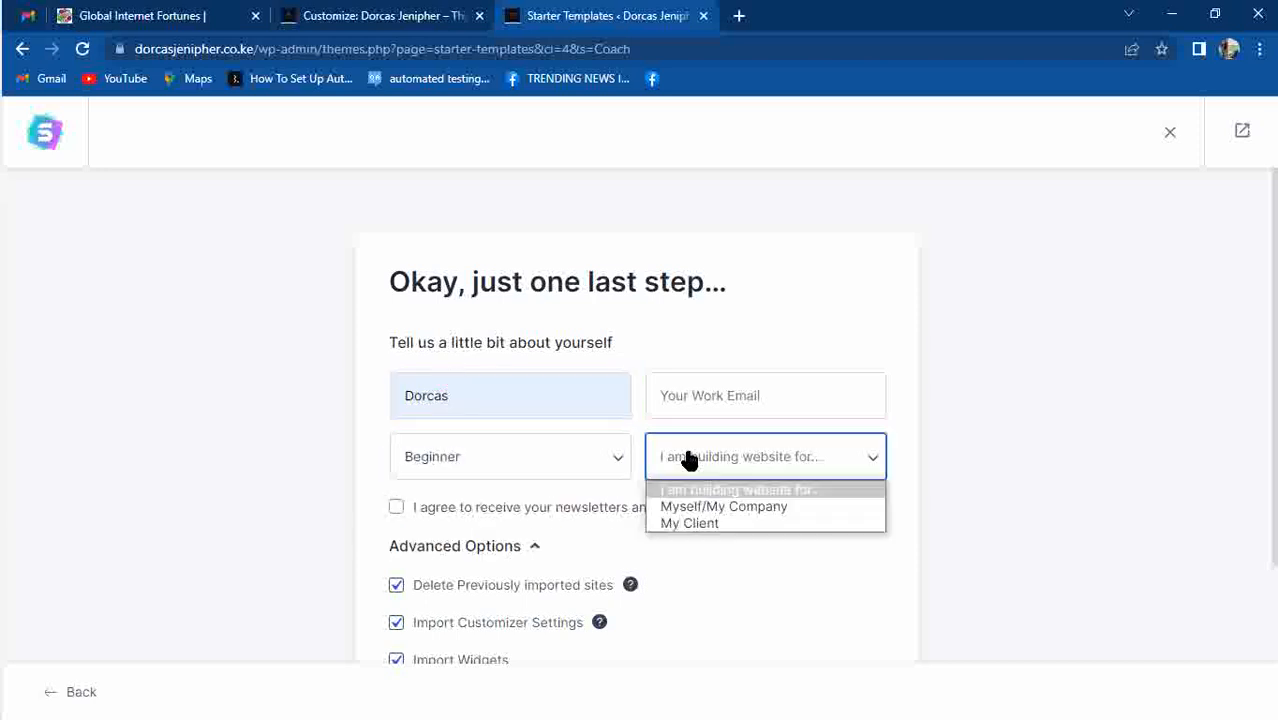
left_click(690, 506)
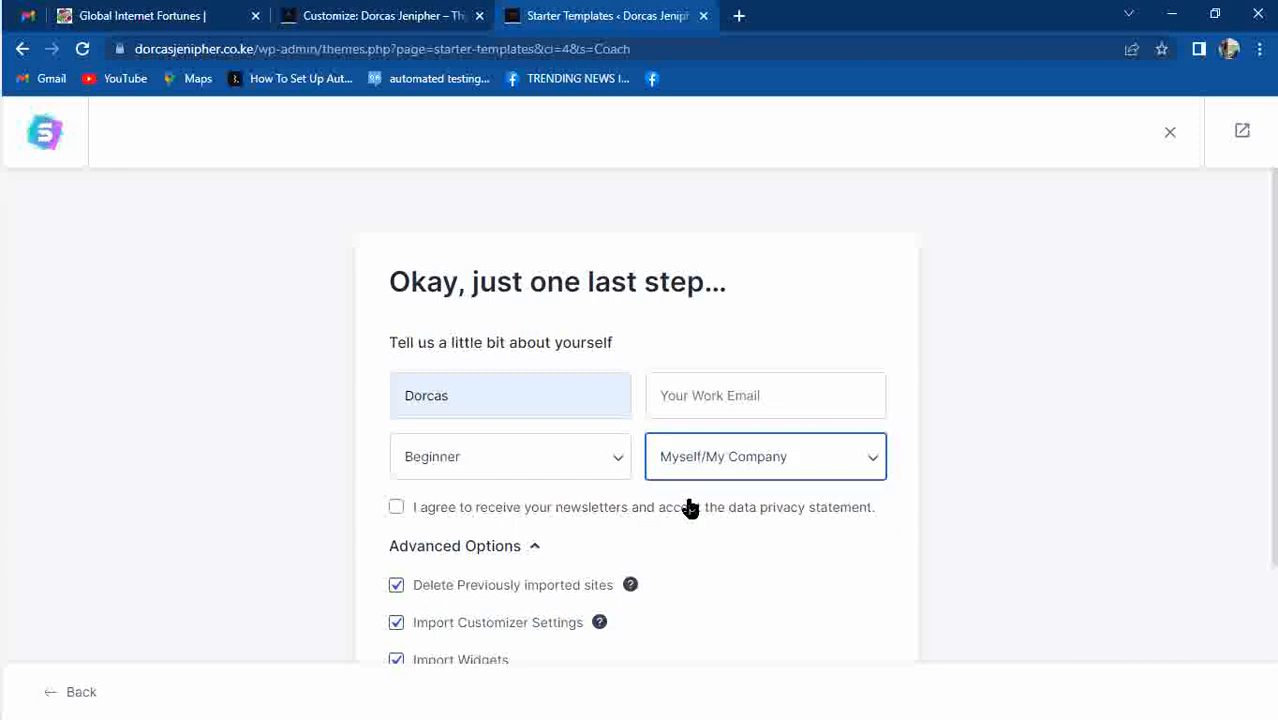
Fill in the work e-mail from saved suggestions and scroll to the form's end.
left_click(683, 385)
type("d")
left_click(804, 488)
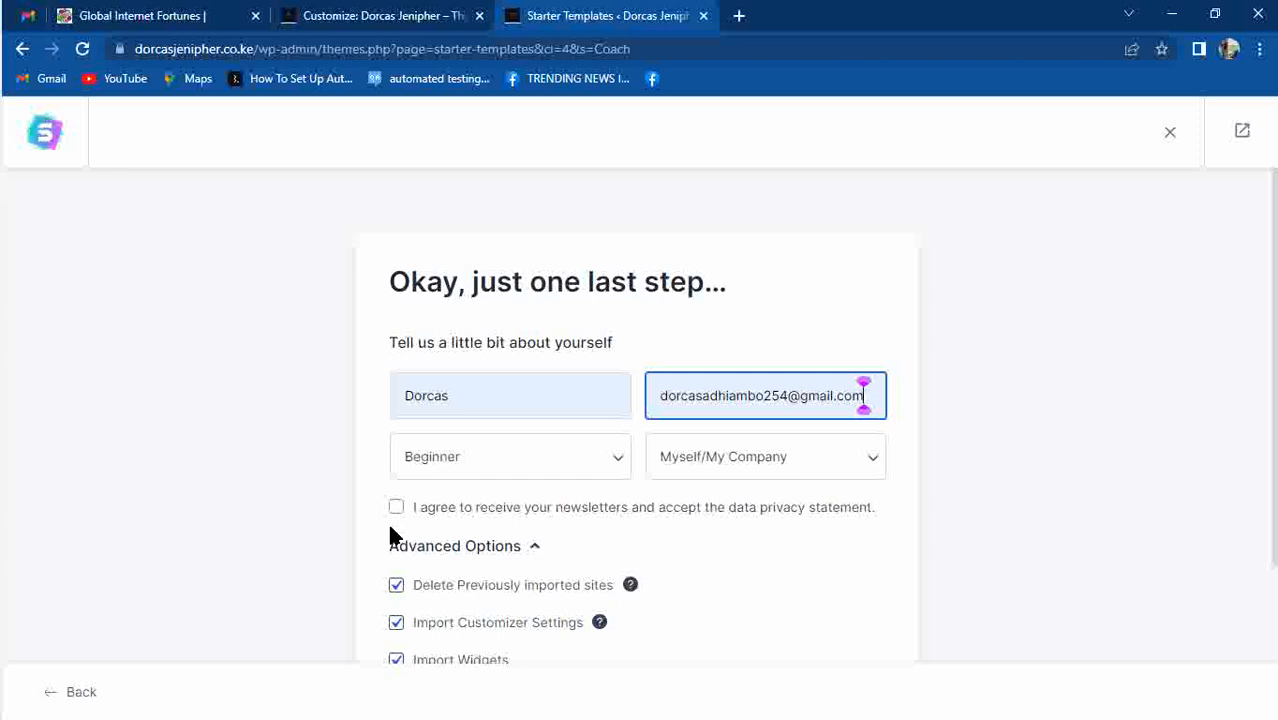
left_click_drag(1271, 380, 1271, 566)
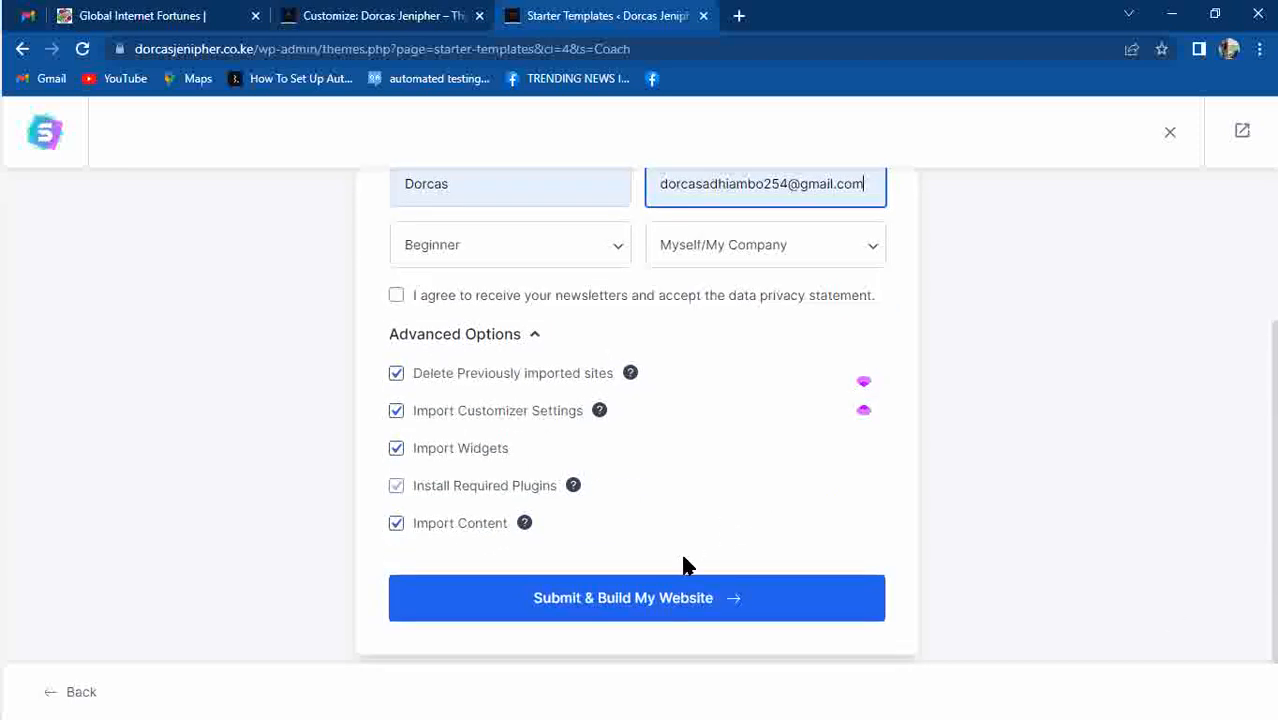
Submit the form to build the Life Coach site, then view the finished website.
left_click(651, 598)
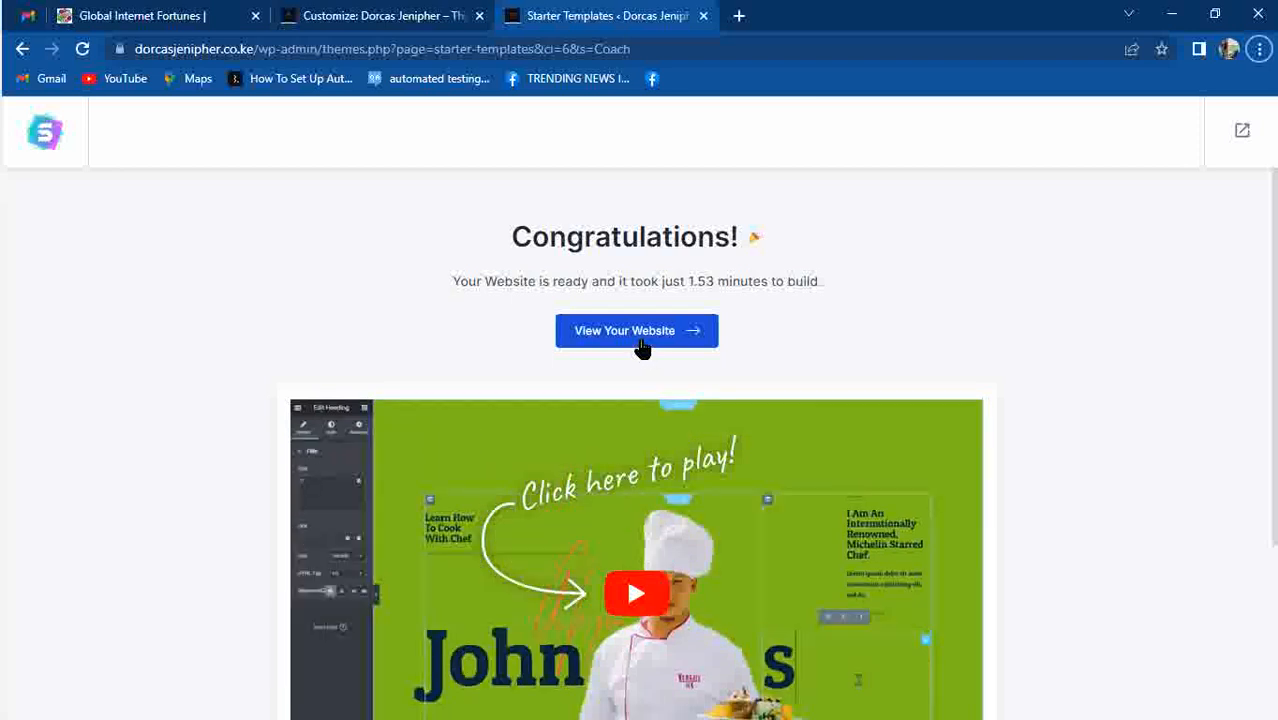
left_click(641, 343)
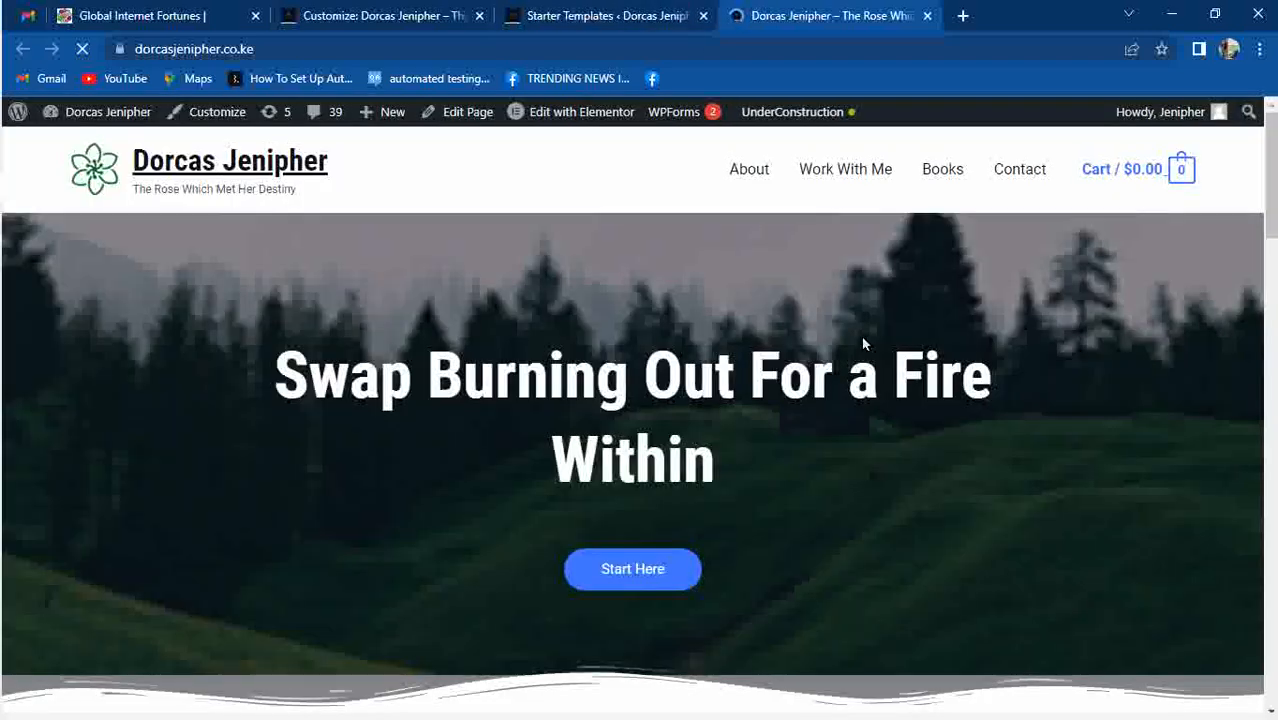
scroll(864, 343, "down", 3)
scroll(864, 343, "down", 2)
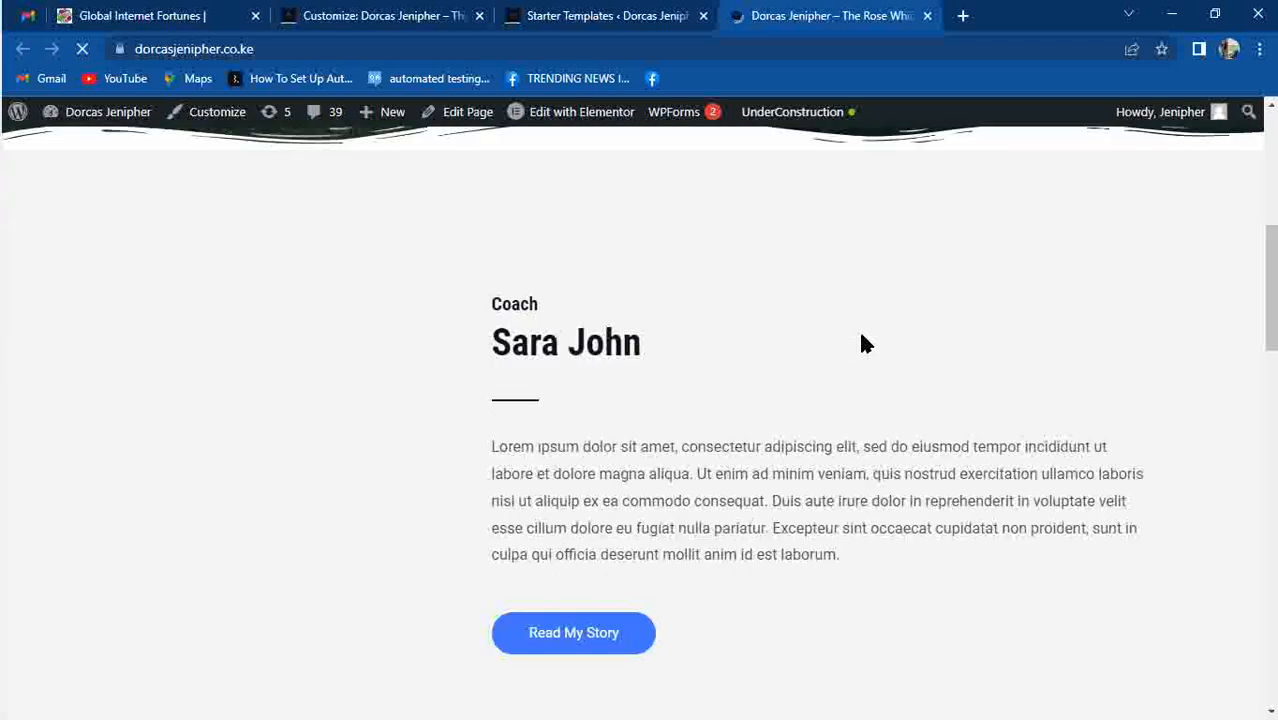
scroll(864, 343, "up", 4)
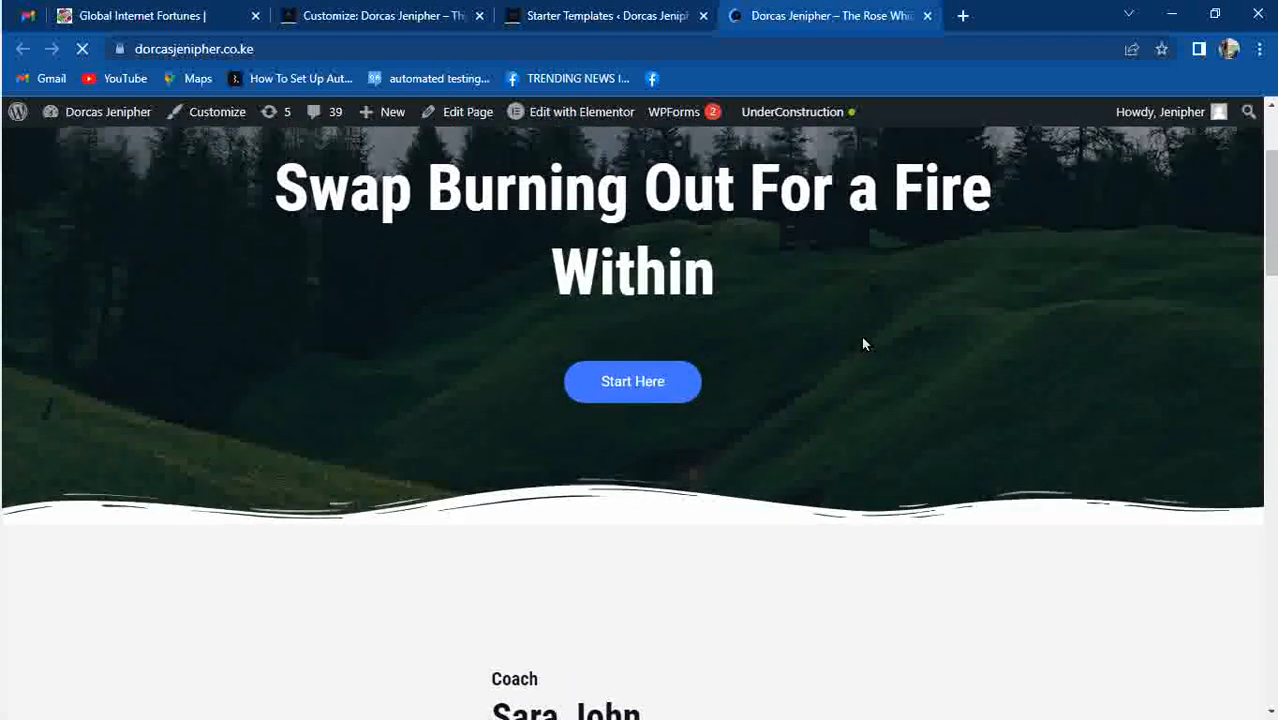
scroll(864, 343, "up", 2)
scroll(864, 343, "down", 4)
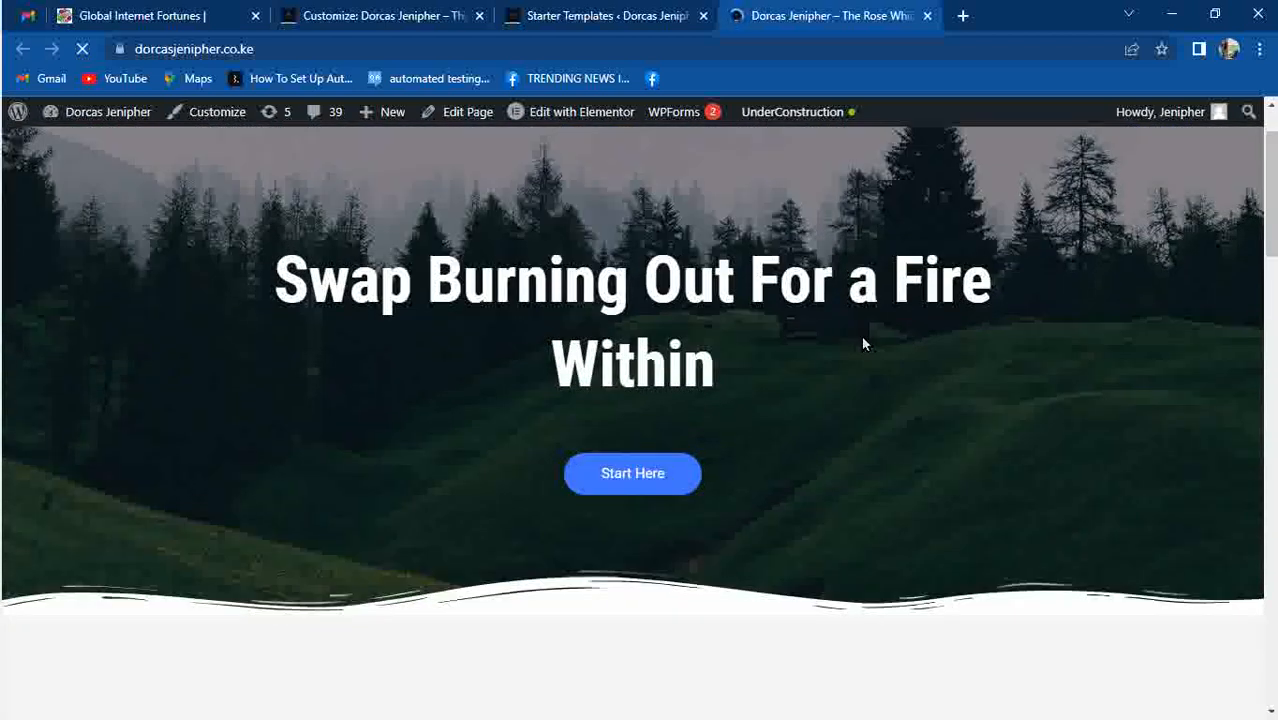
scroll(864, 343, "down", 10)
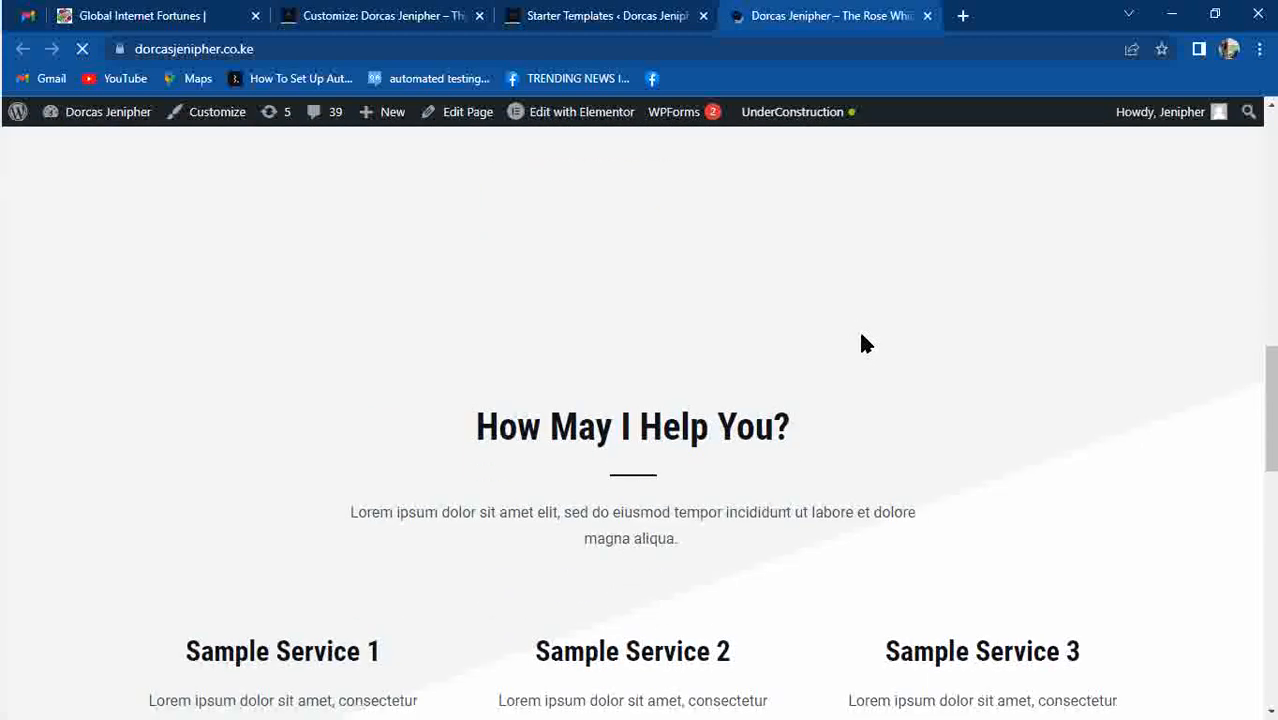
scroll(864, 343, "down", 7)
scroll(864, 343, "up", 1)
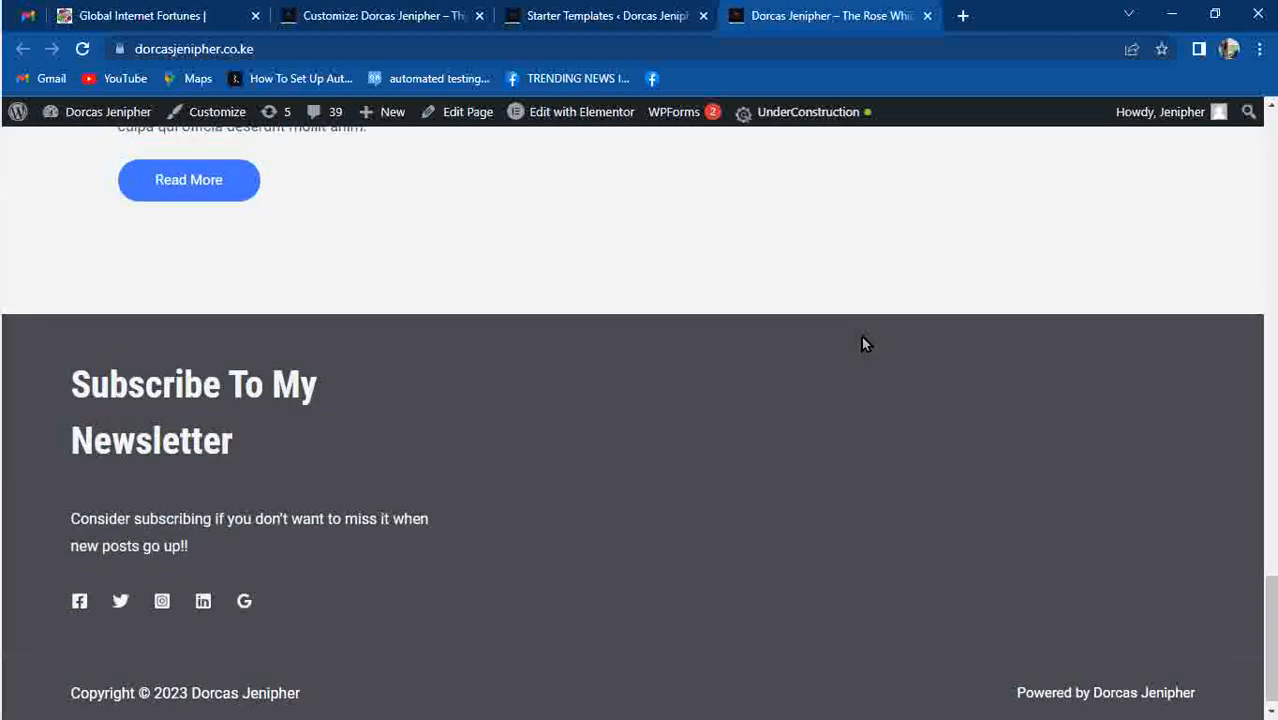
scroll(862, 337, "up", 15)
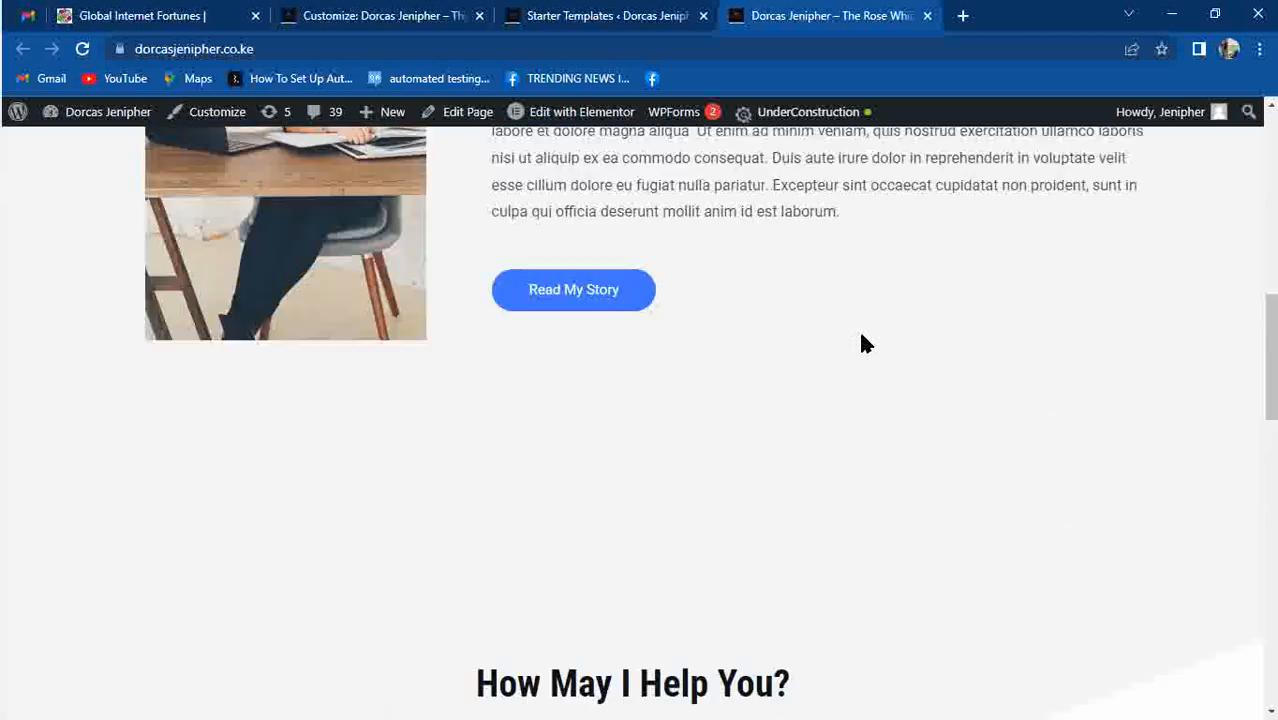
scroll(864, 343, "up", 6)
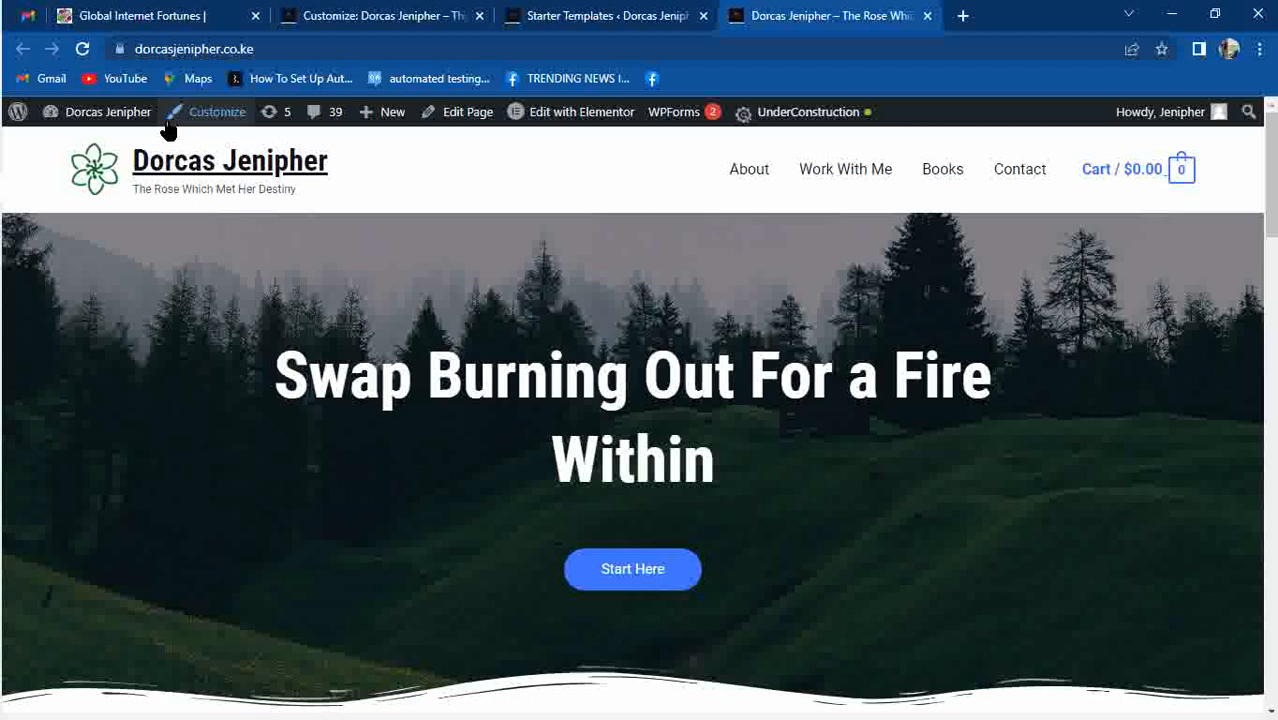
Reload the Customizer, remove the header logo under Site Identity, and preview at mobile size.
left_click(385, 18)
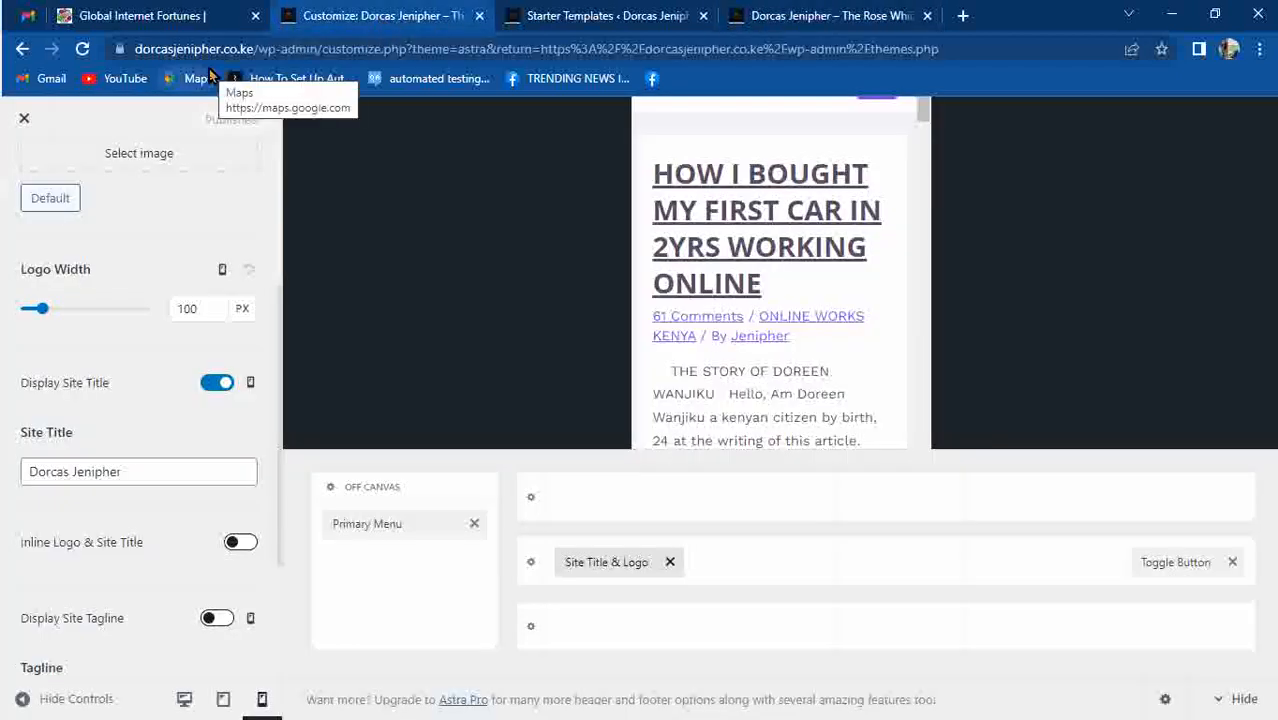
key("ctrl+r")
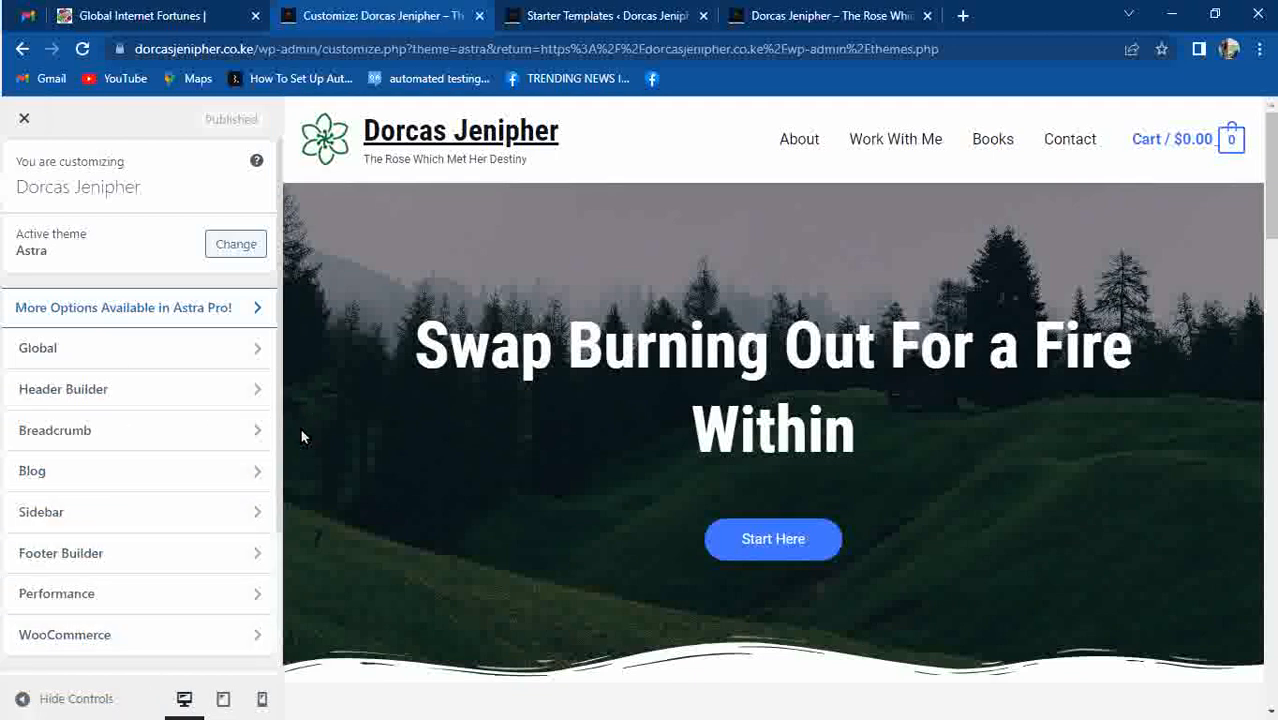
left_click_drag(281, 358, 283, 505)
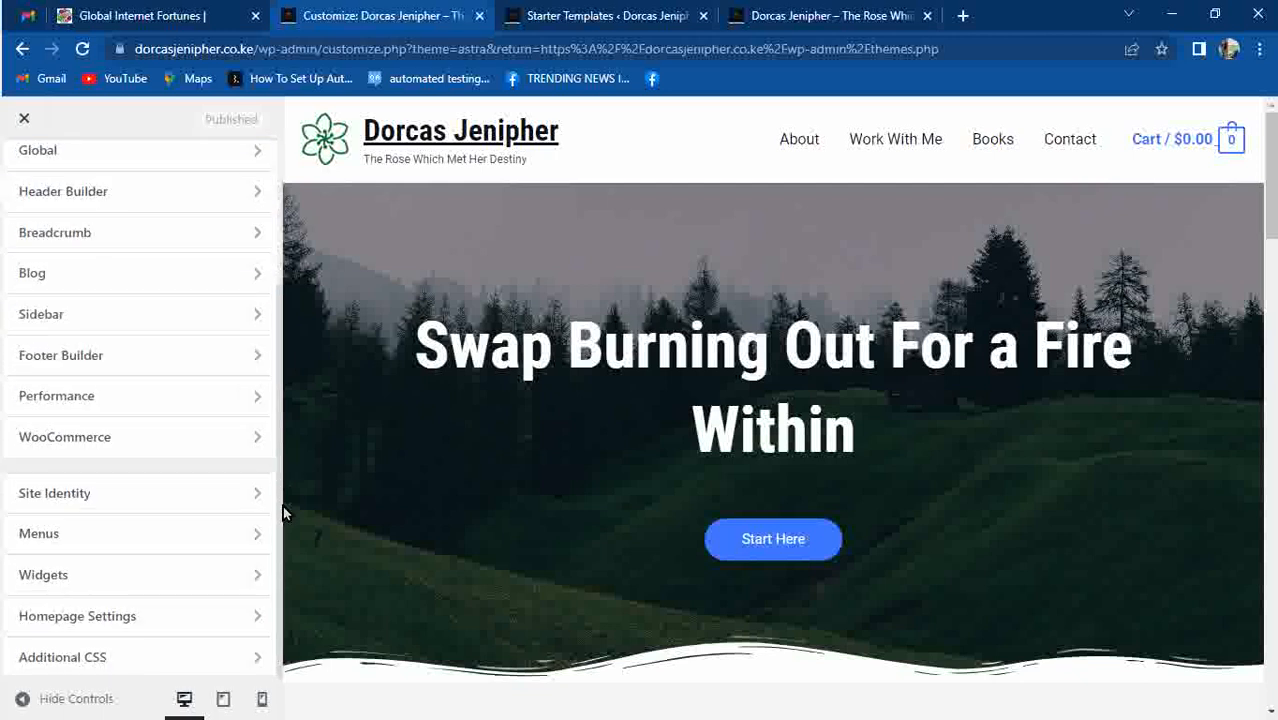
left_click(230, 501)
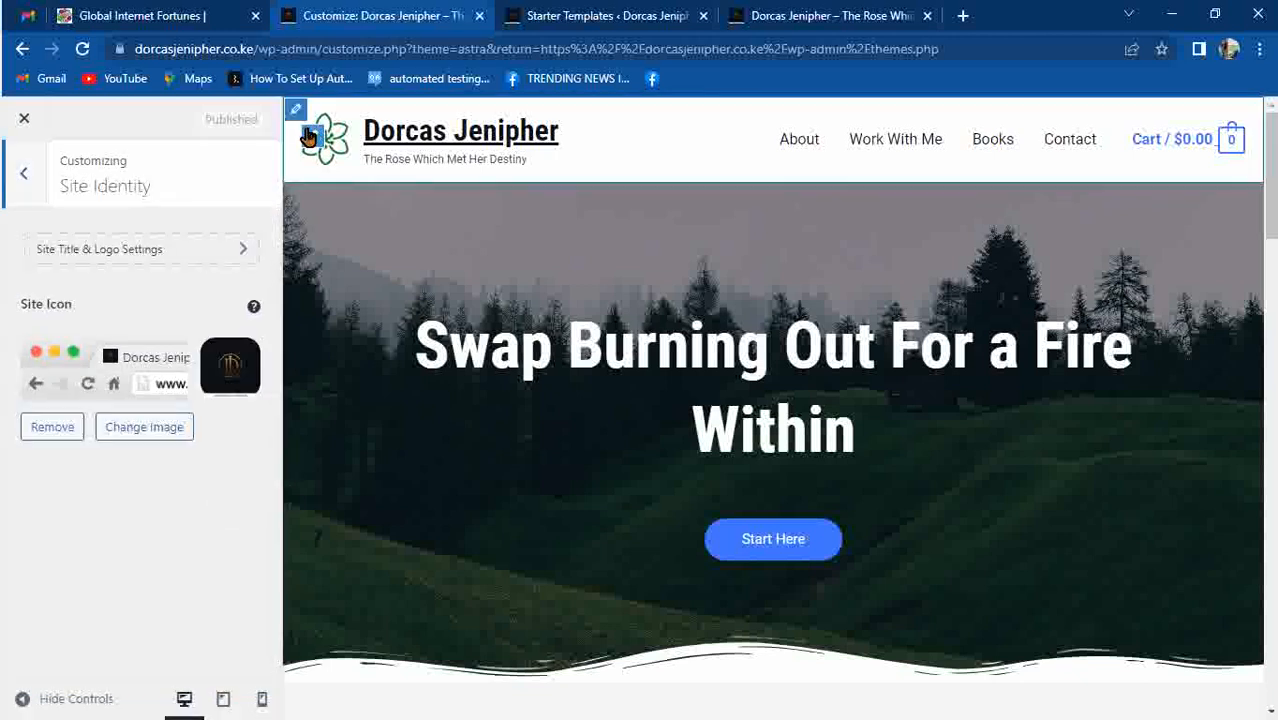
left_click(309, 136)
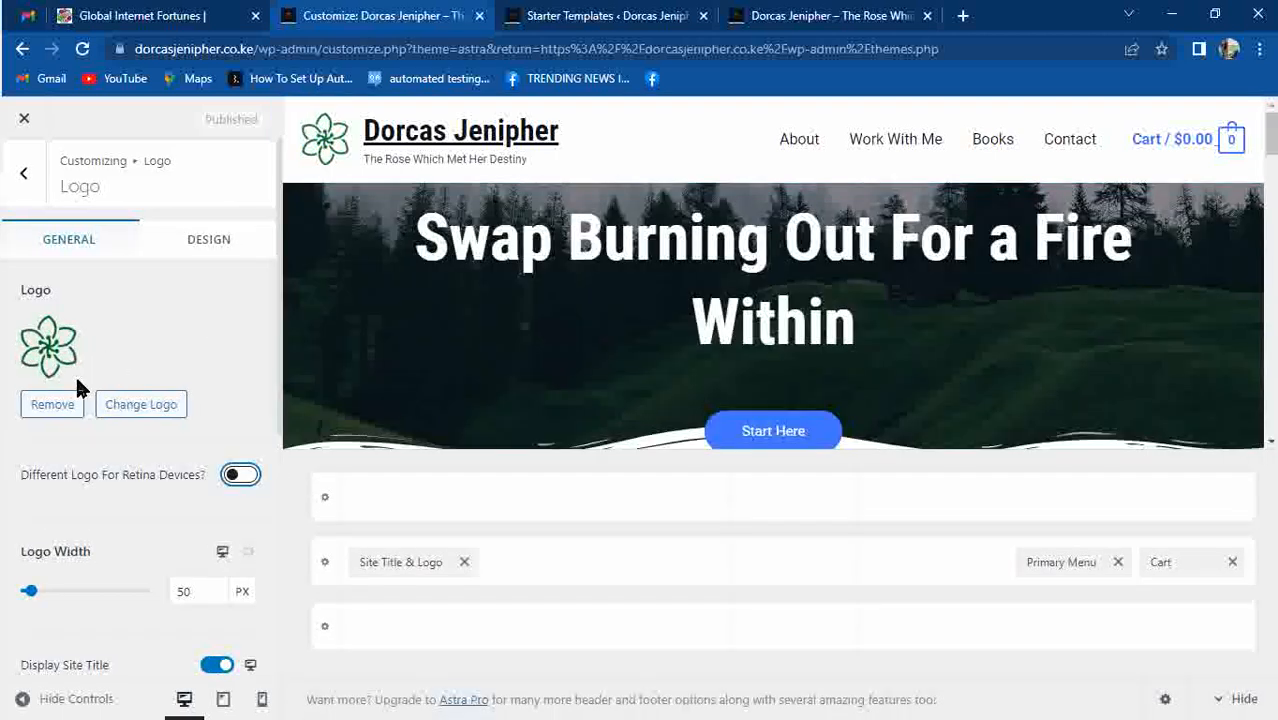
left_click(55, 405)
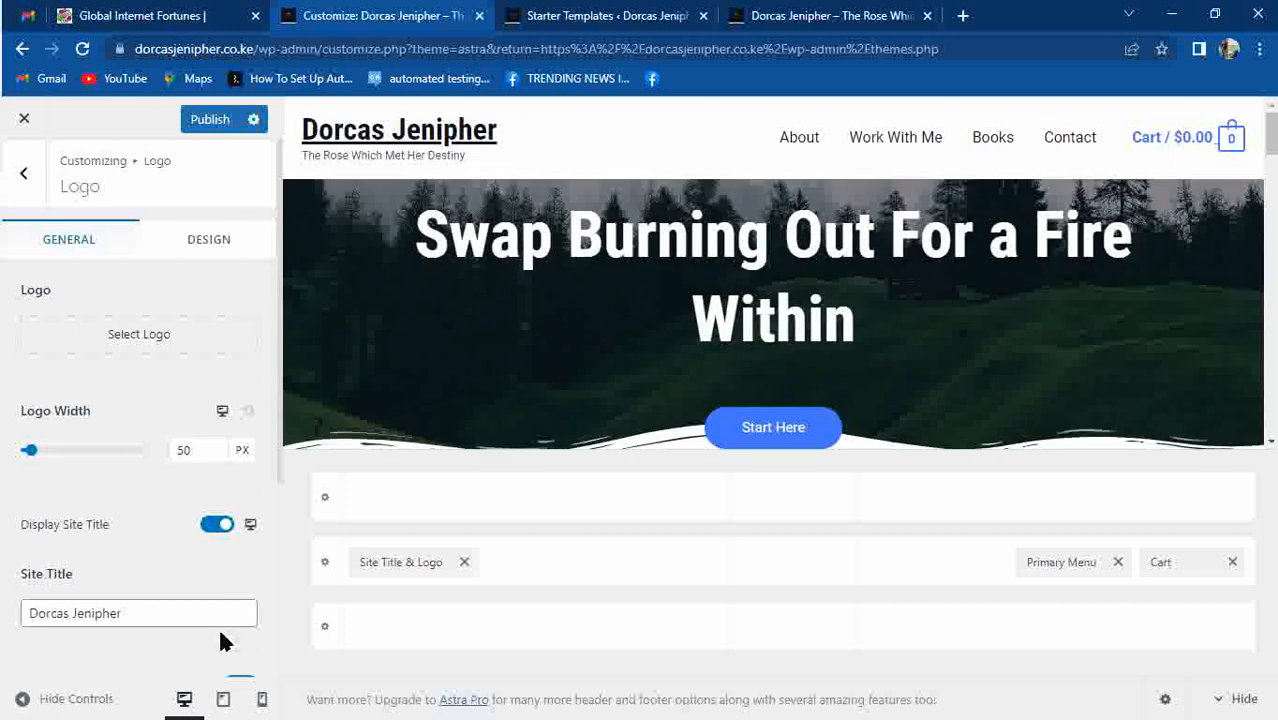
left_click(262, 699)
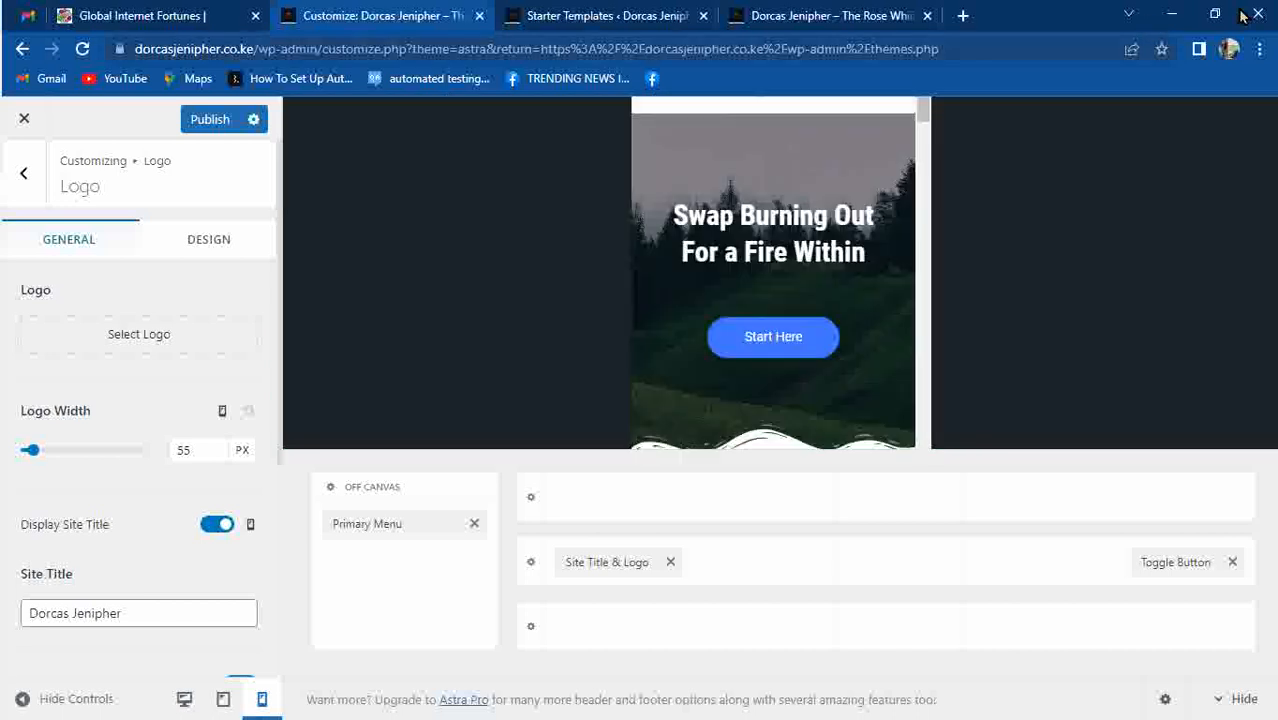
left_click(1259, 48)
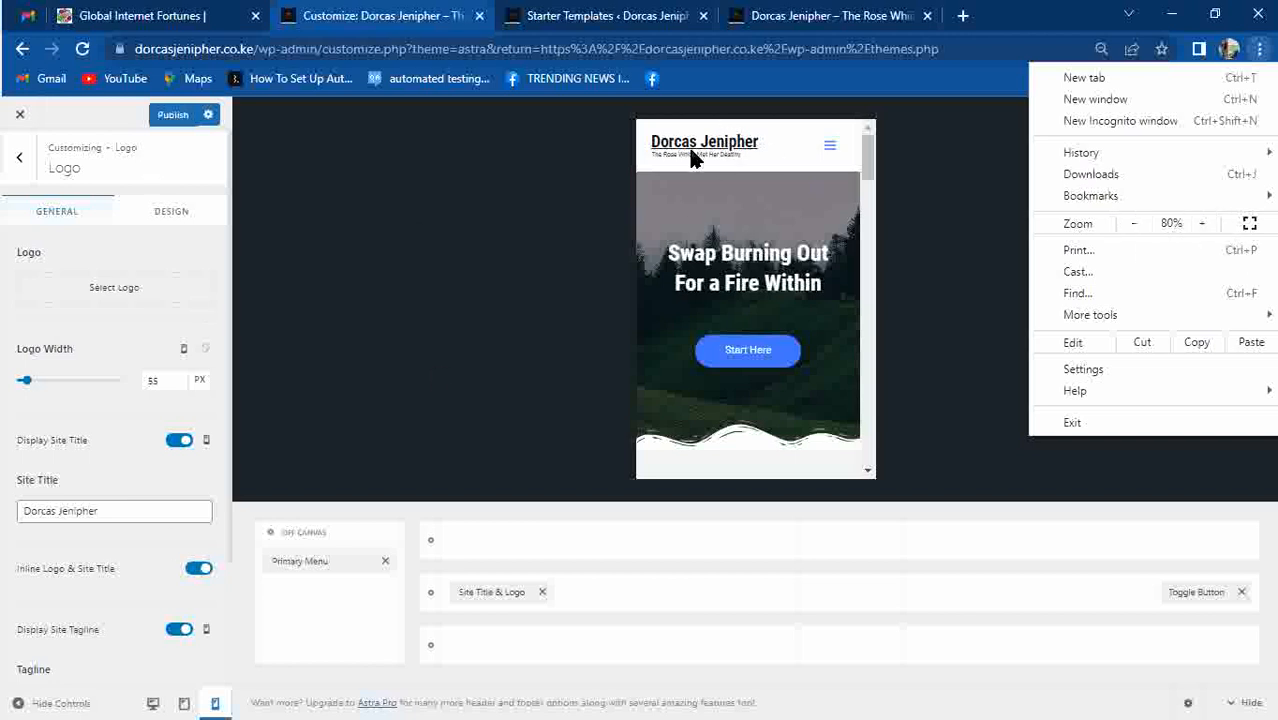
Set the site title colour to red (F32409) with a bright blue hover colour.
left_click(150, 225)
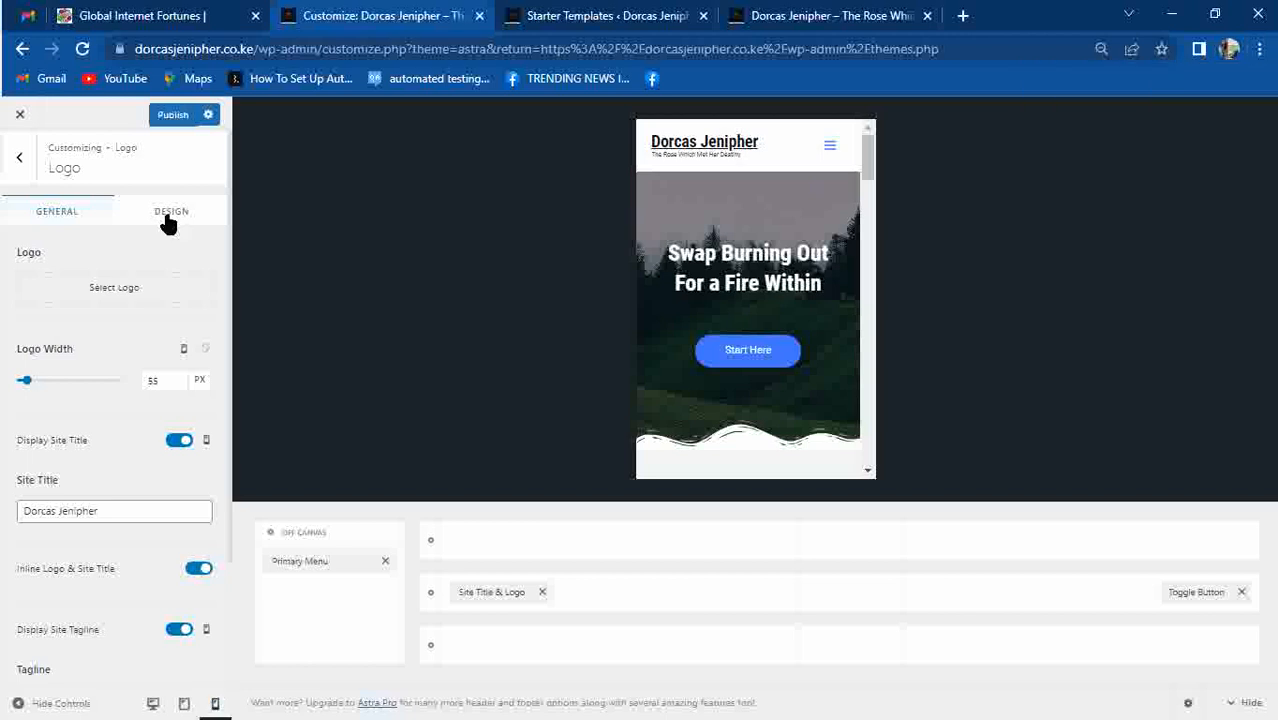
left_click(169, 219)
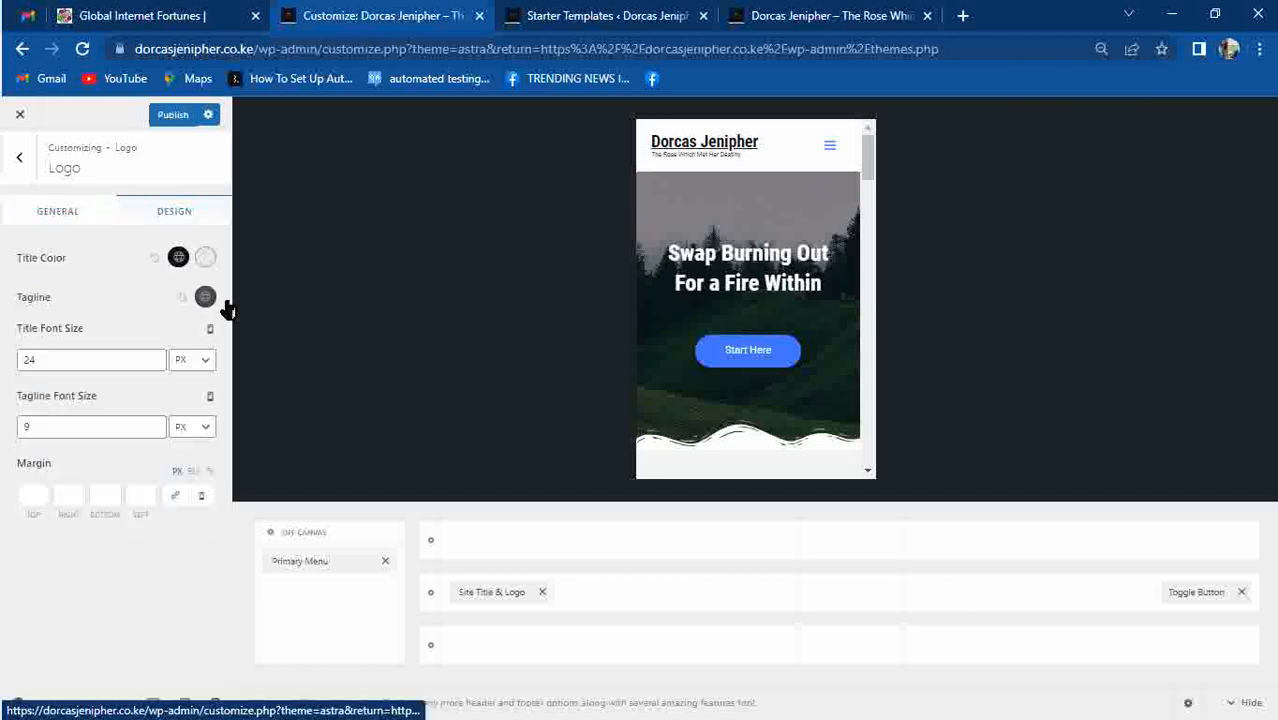
left_click(178, 257)
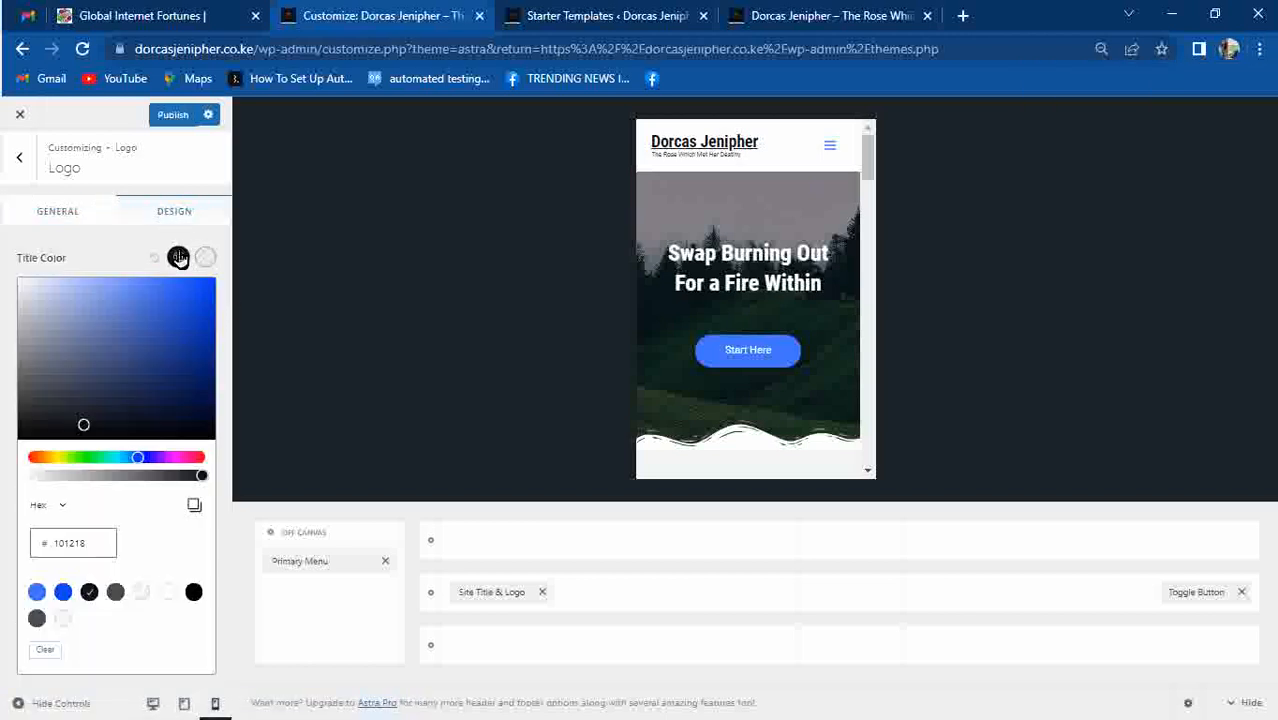
left_click(33, 458)
left_click_drag(87, 427, 206, 290)
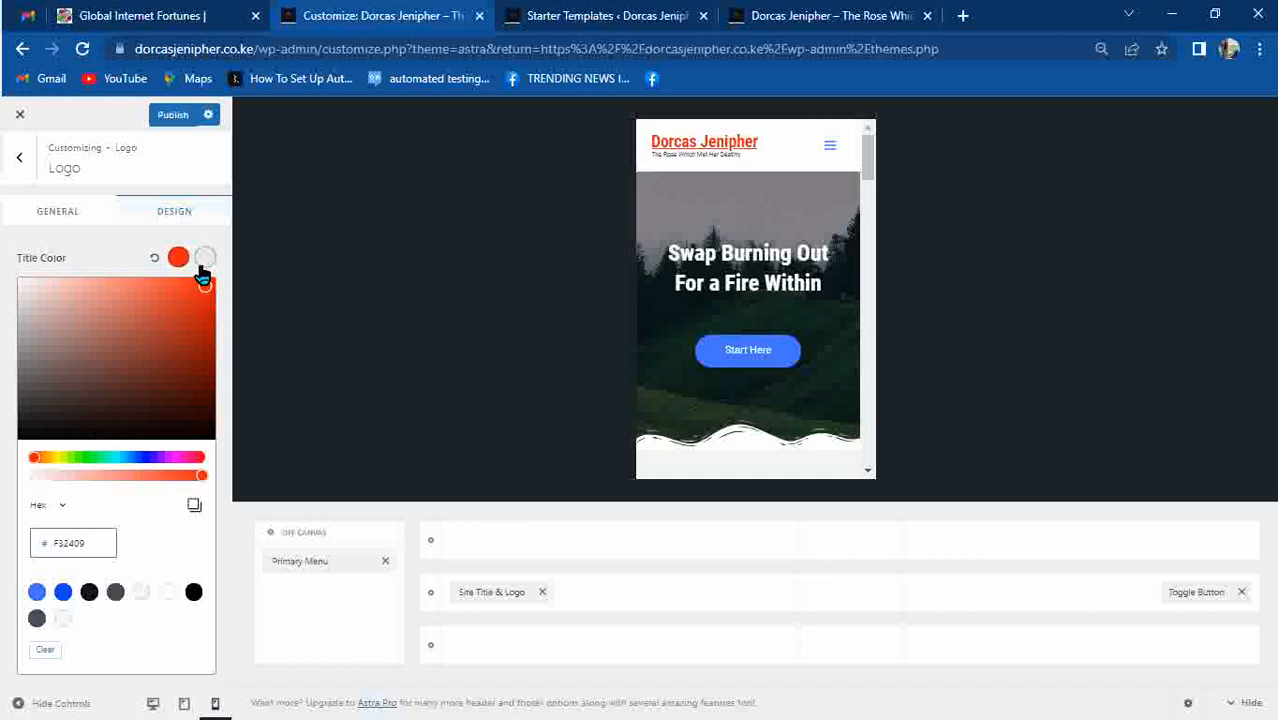
left_click(203, 262)
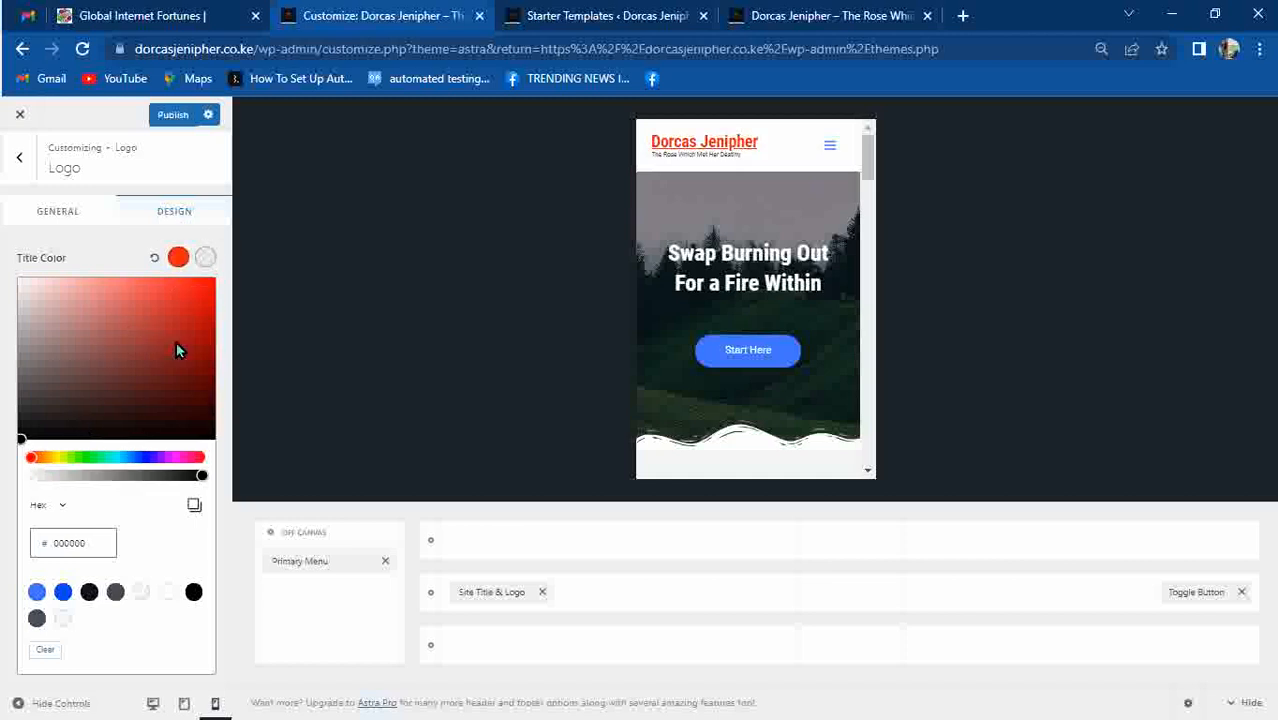
left_click(140, 458)
left_click_drag(151, 408, 203, 286)
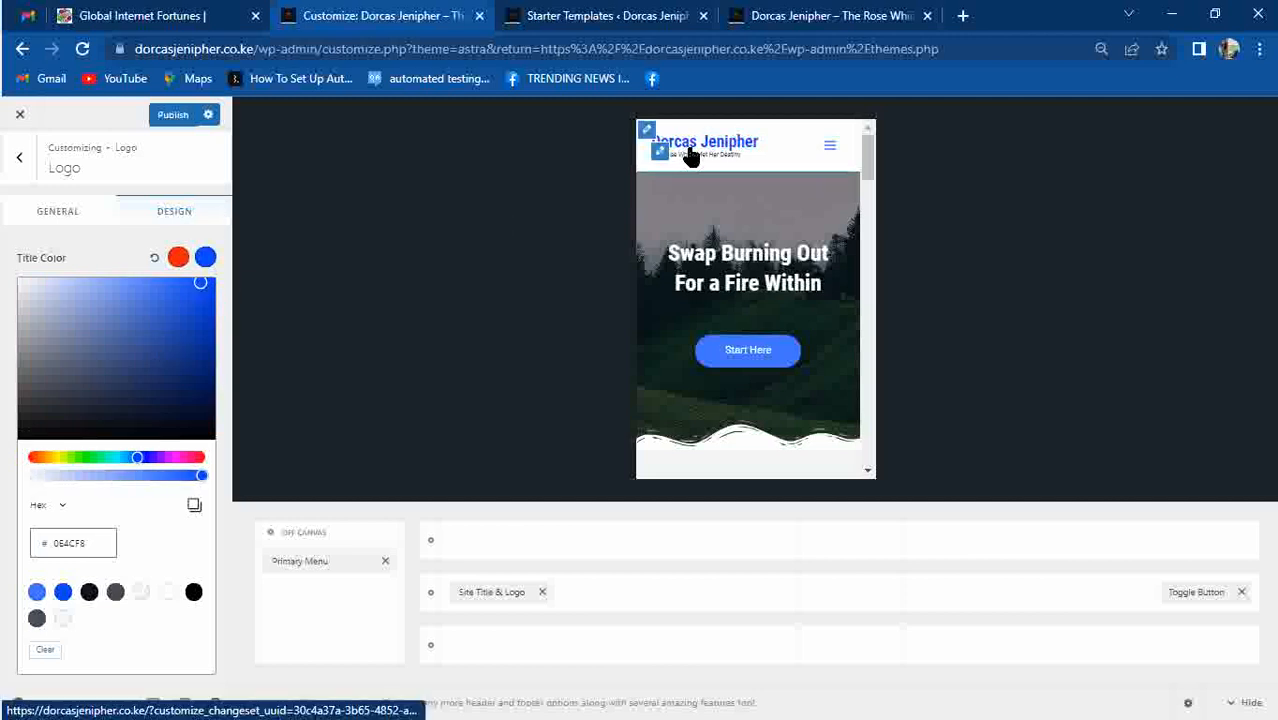
left_click(82, 256)
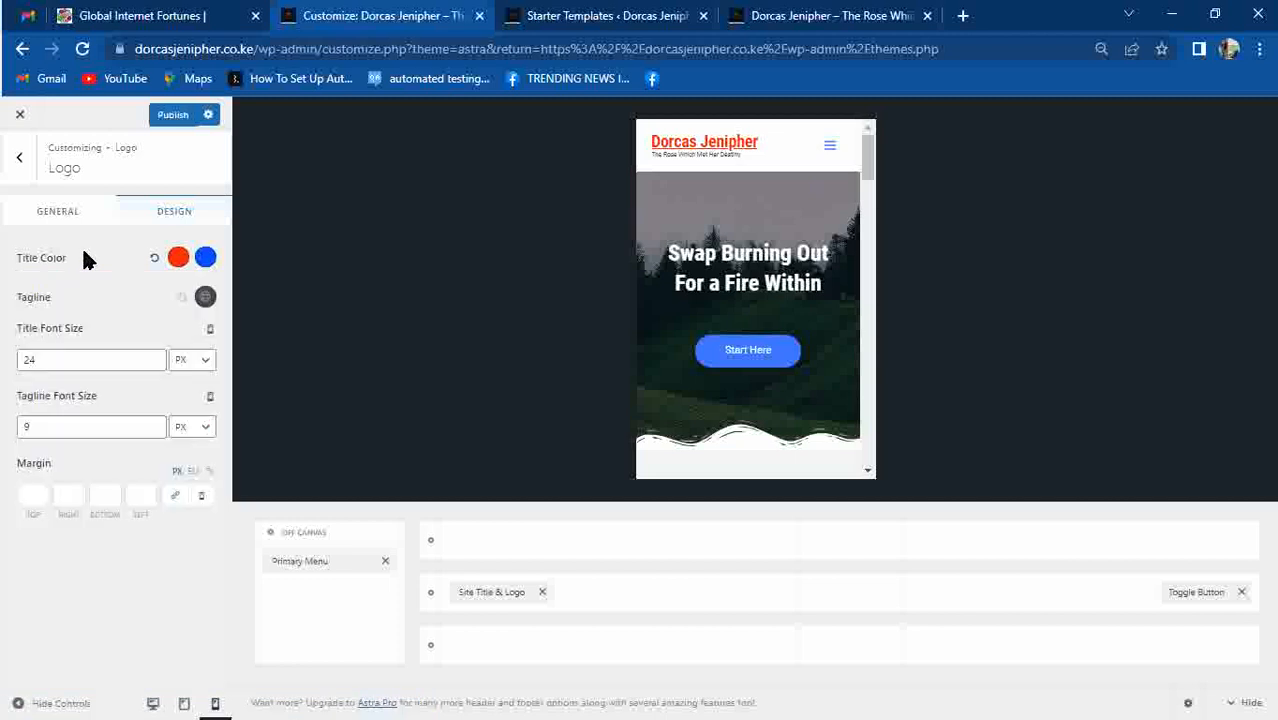
Give the tagline a vivid magenta colour.
left_click(204, 298)
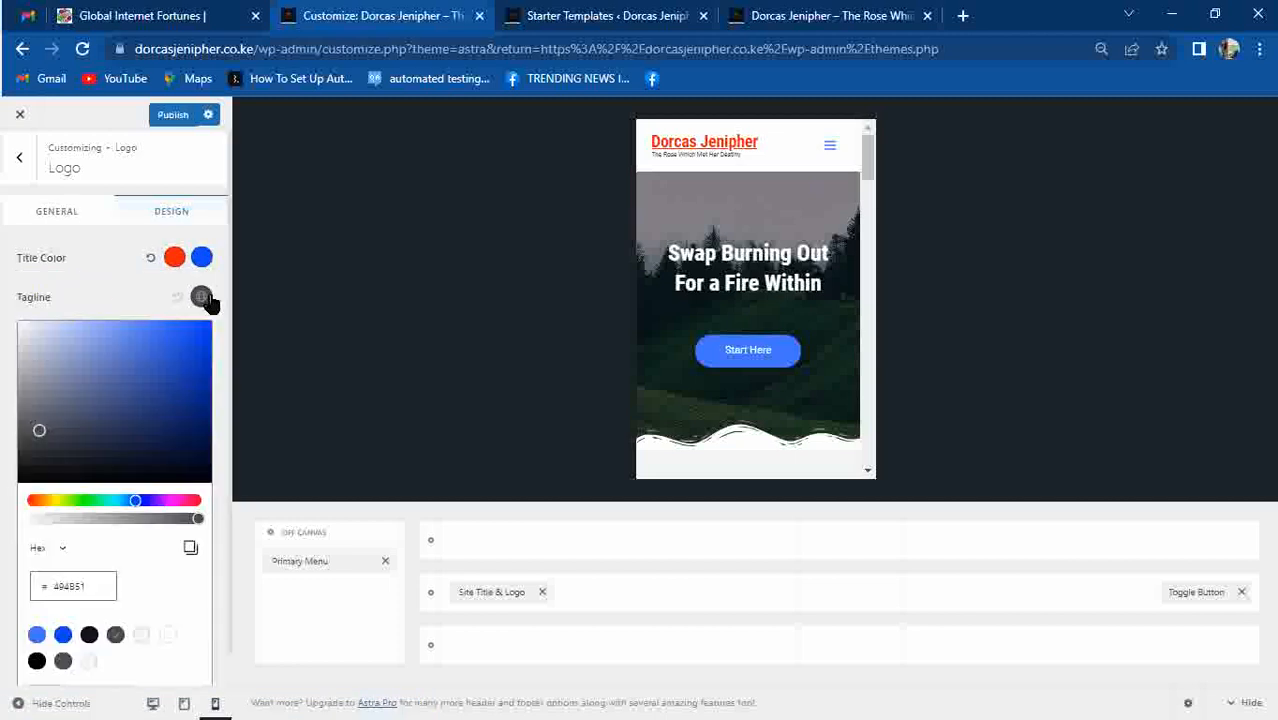
left_click(167, 501)
left_click_drag(165, 397, 207, 333)
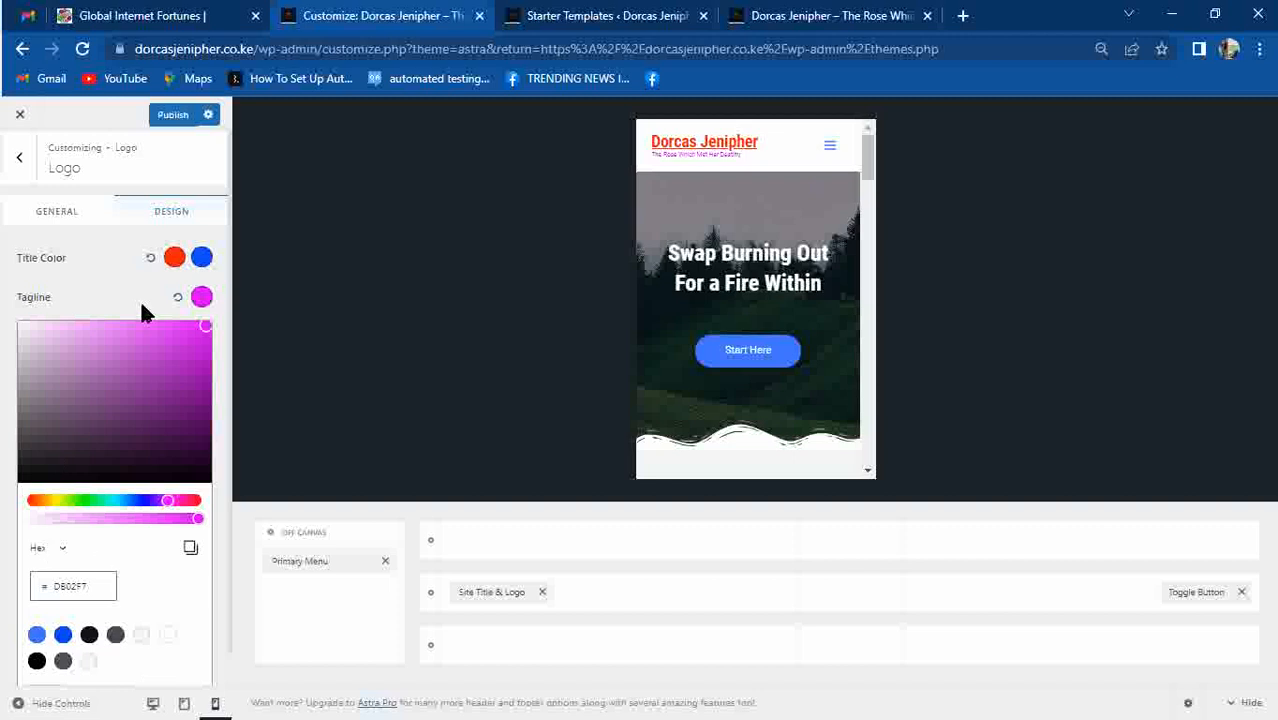
left_click_drag(176, 363, 210, 333)
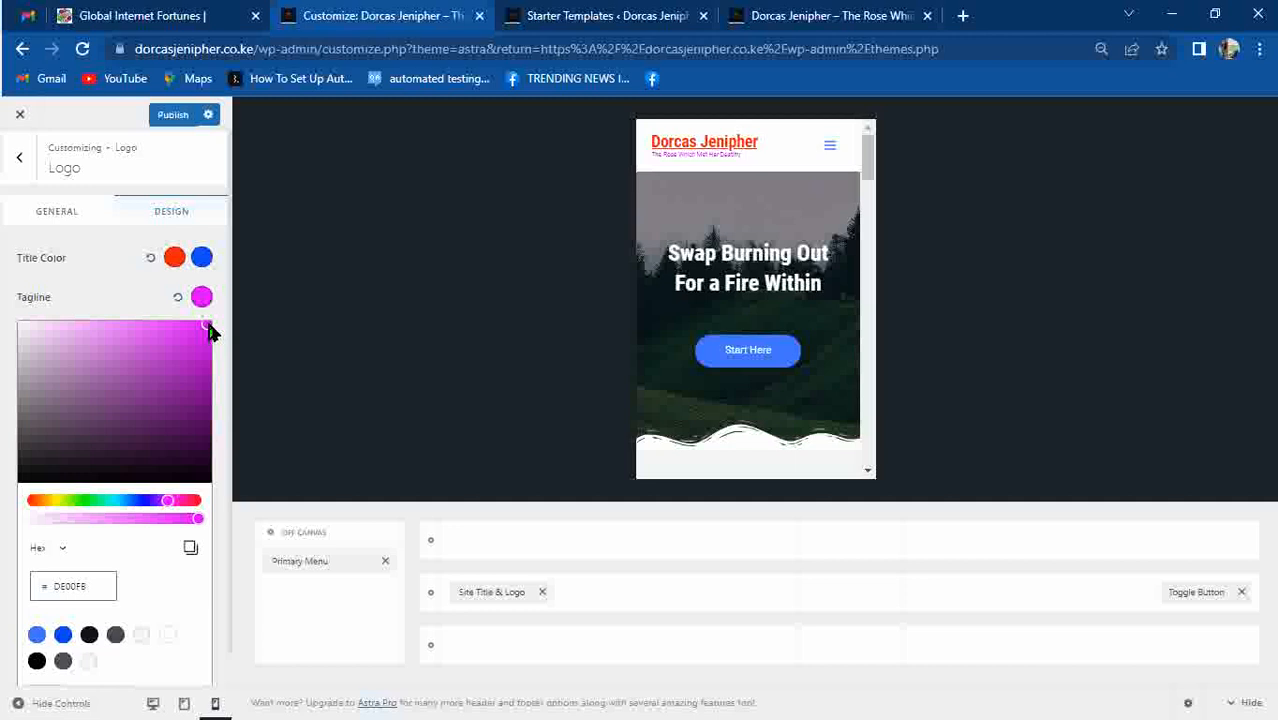
left_click(110, 298)
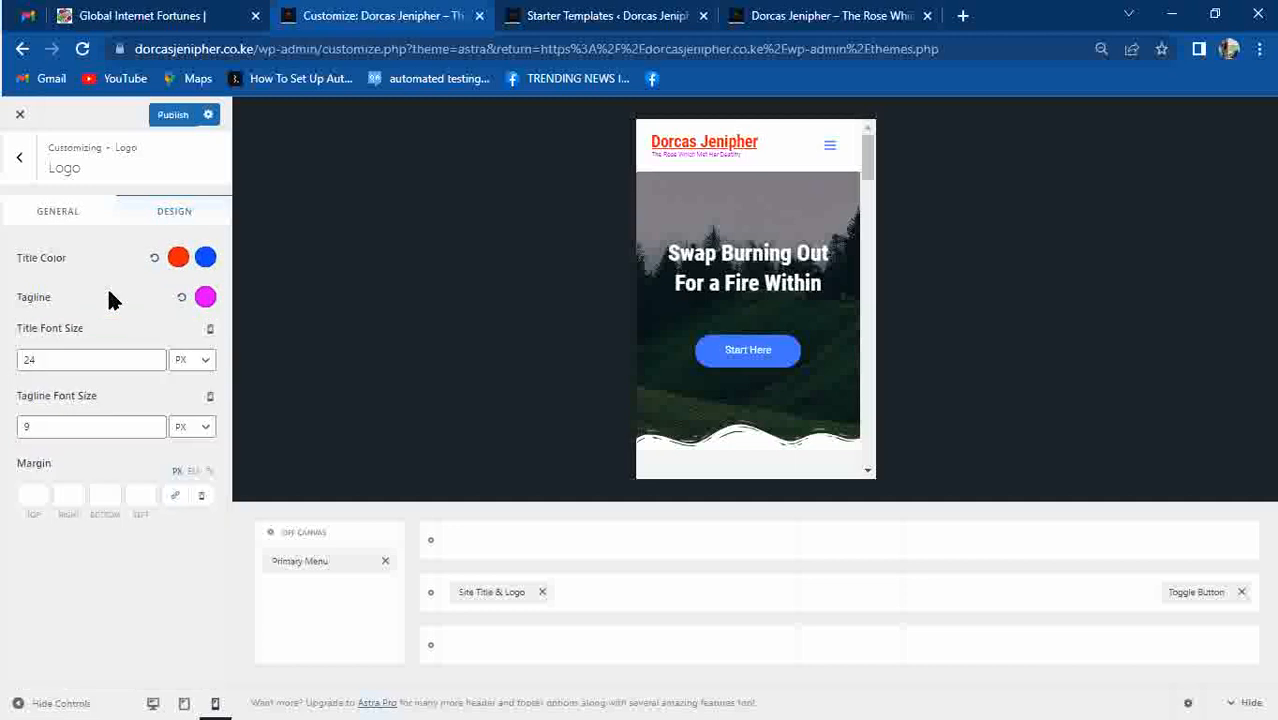
left_click(57, 210)
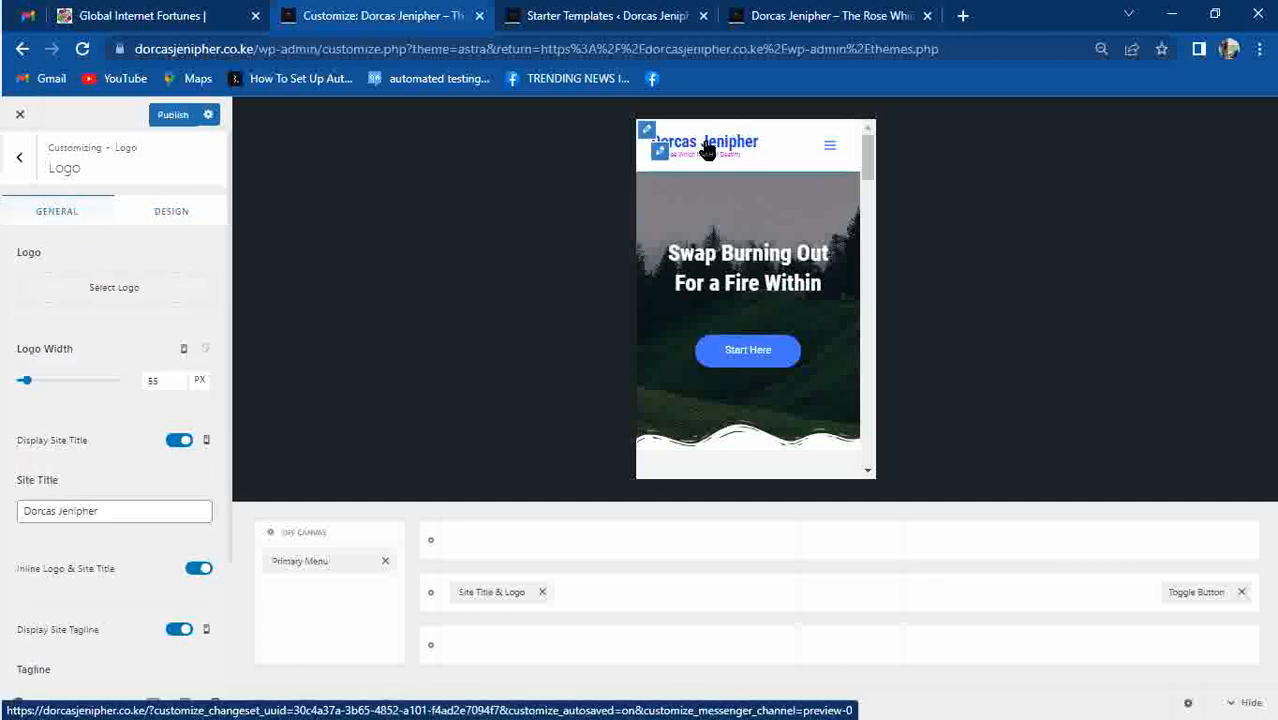
Enable the transparent header for Desktop + Mobile, publish, and reload the live site.
left_click(12, 176)
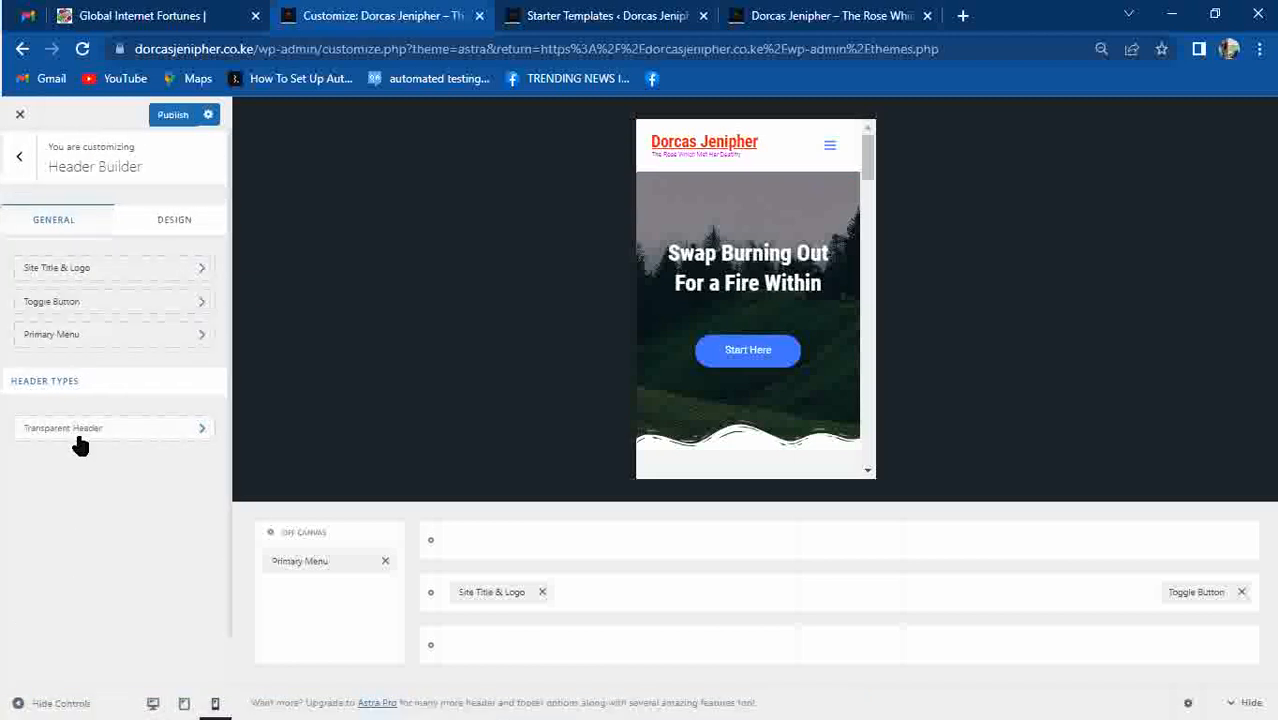
left_click(80, 432)
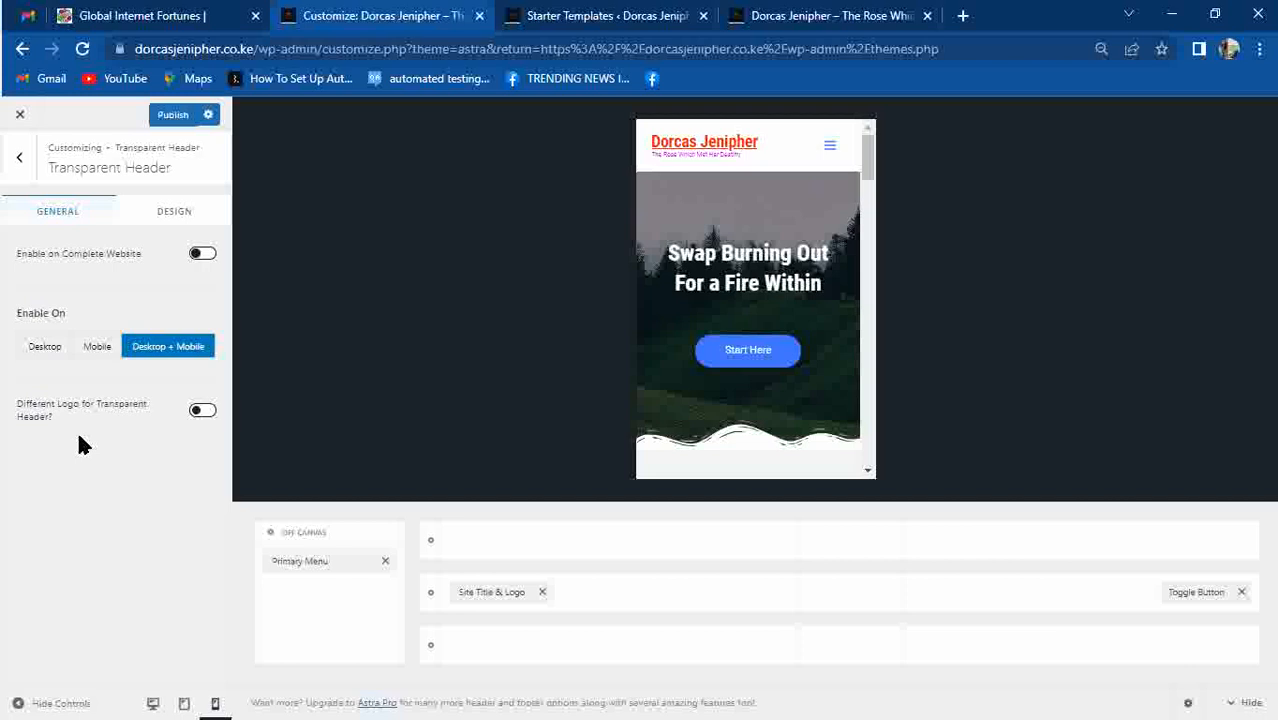
left_click(94, 352)
left_click(43, 350)
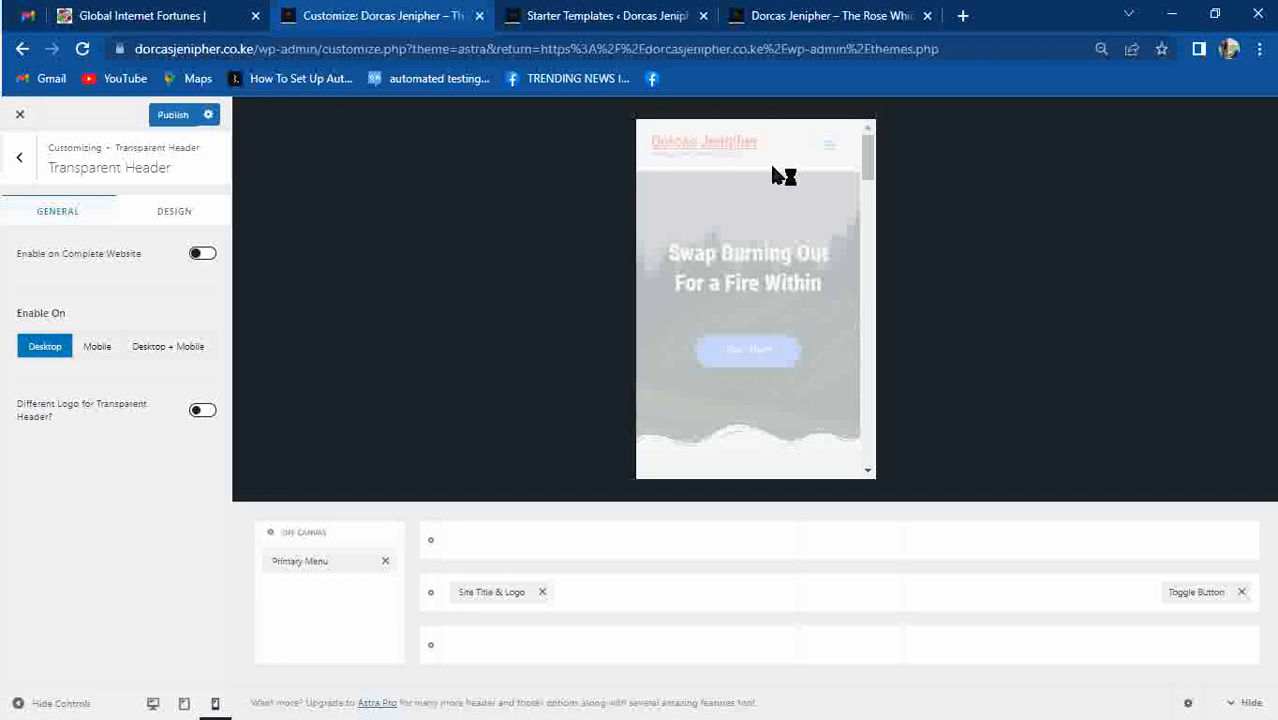
left_click(190, 352)
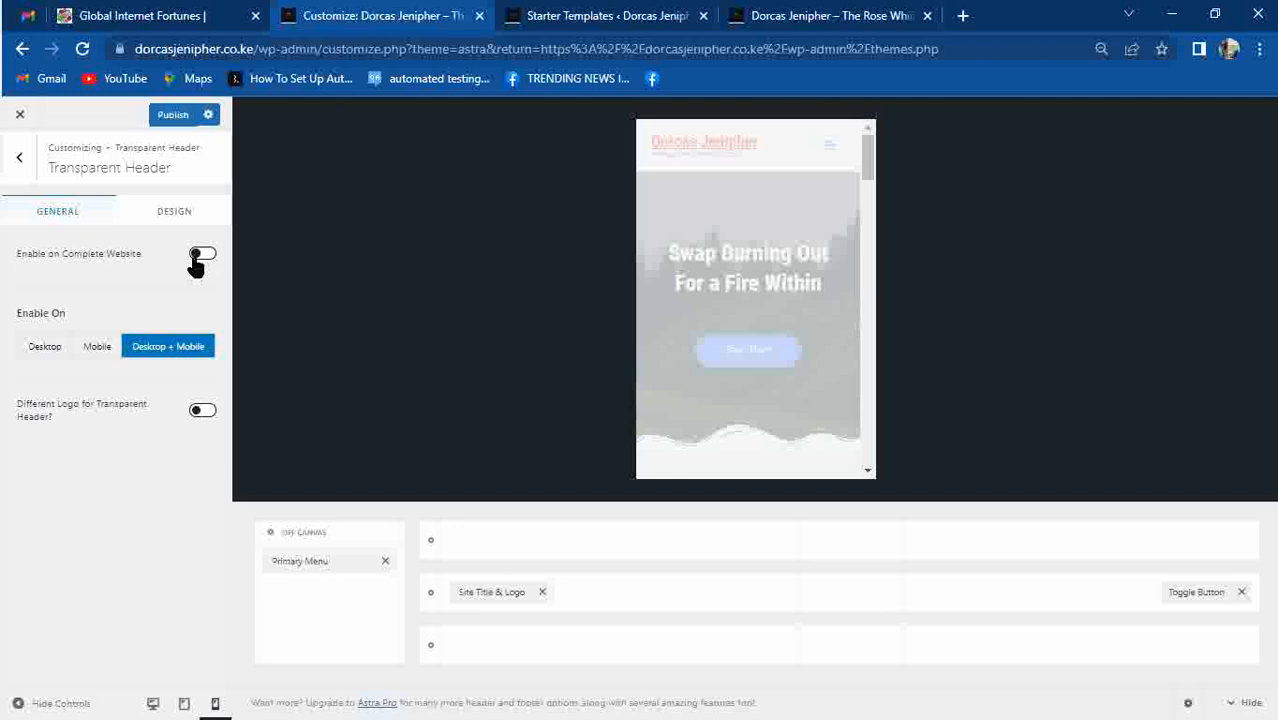
left_click(170, 116)
left_click(810, 16)
key("F5")
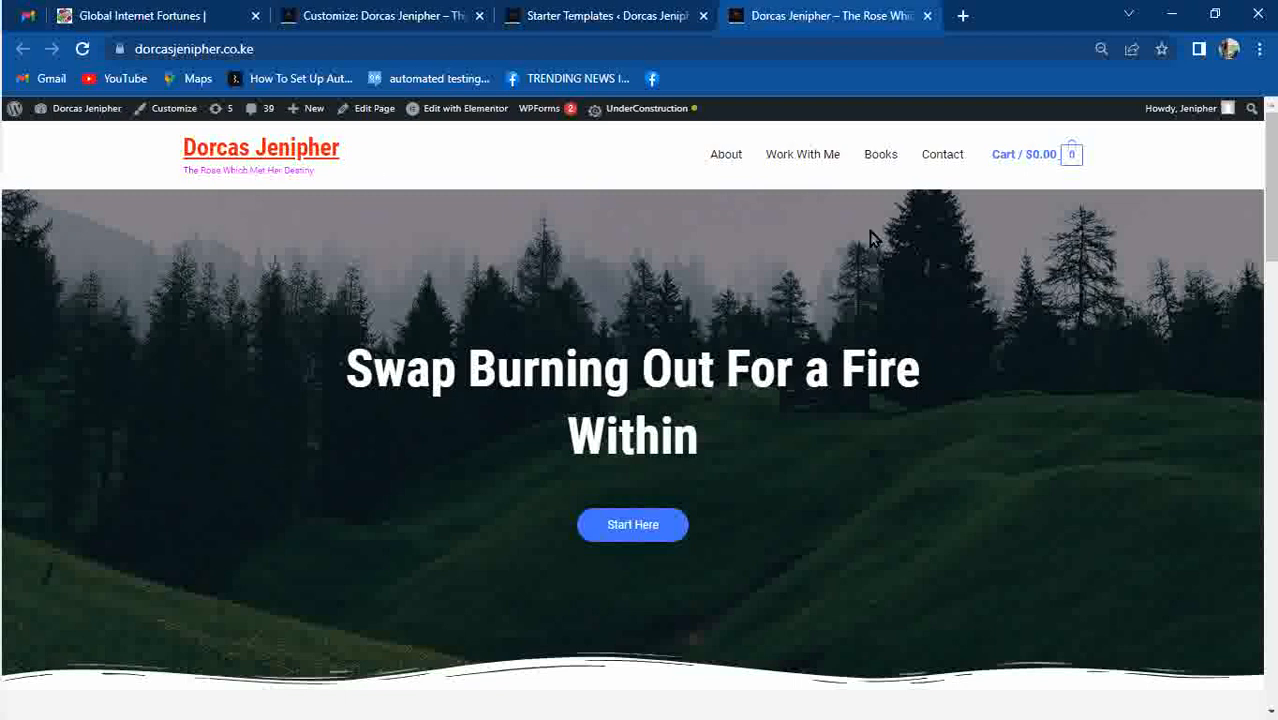
Delete the Cart element from the desktop header and publish the change.
mouse_move(1272, 172)
left_mouse_down()
mouse_move(1273, 516)
mouse_move(1272, 172)
left_mouse_up()
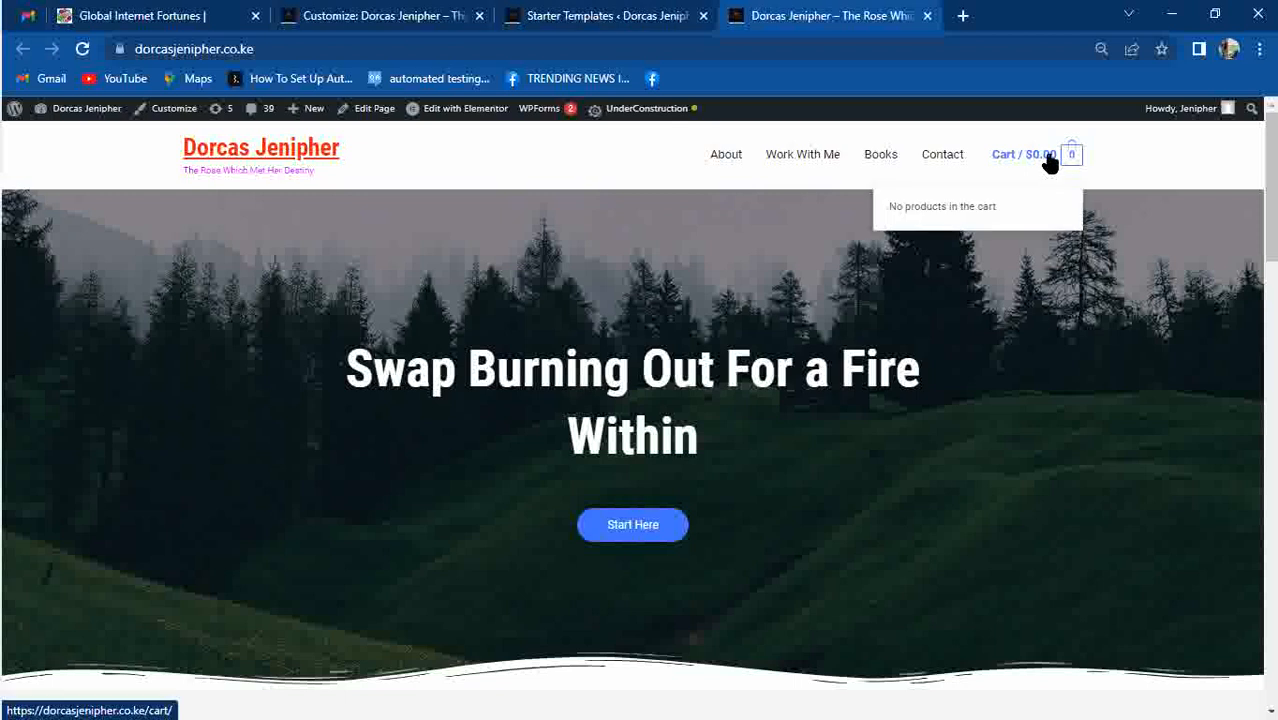
left_click(390, 14)
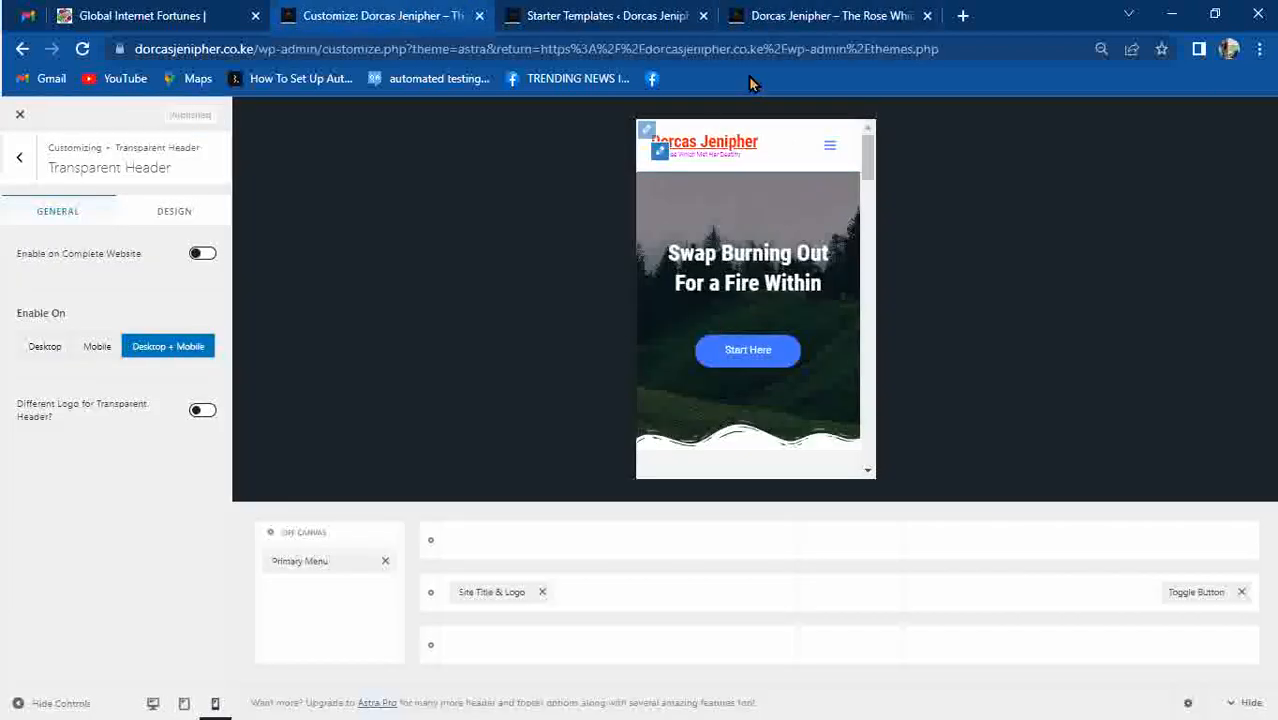
left_click(145, 704)
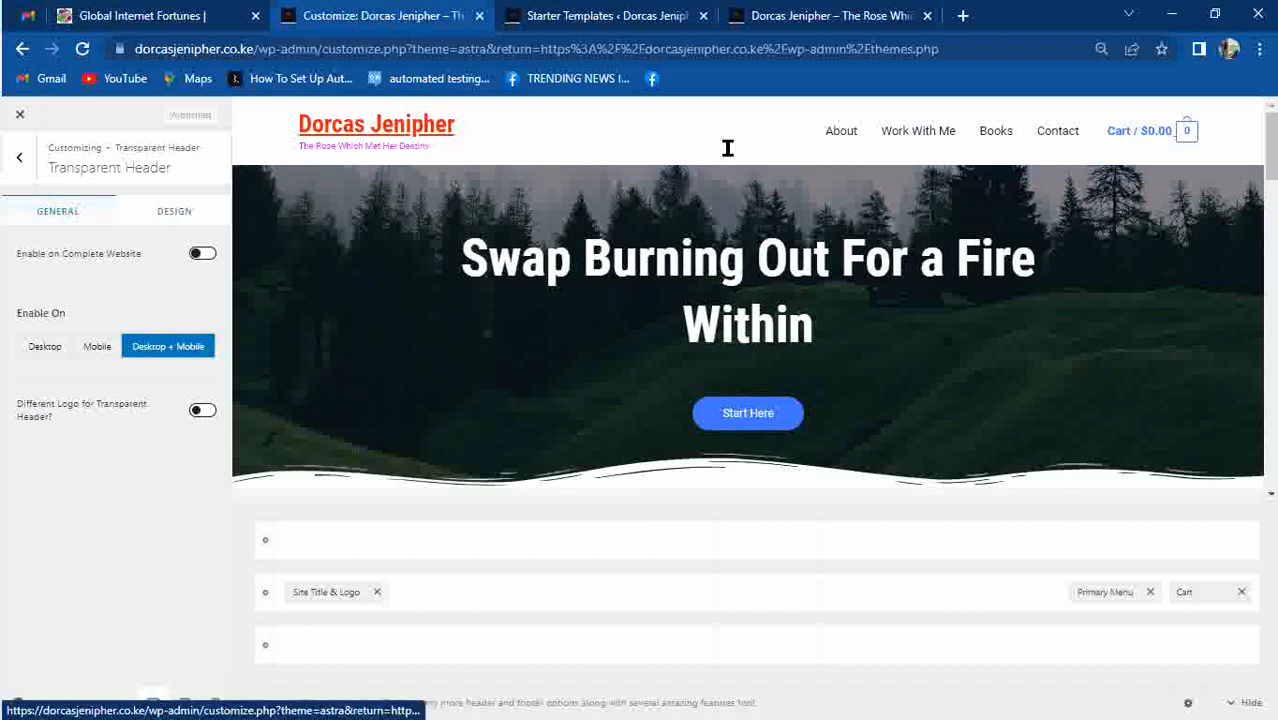
mouse_move(1158, 131)
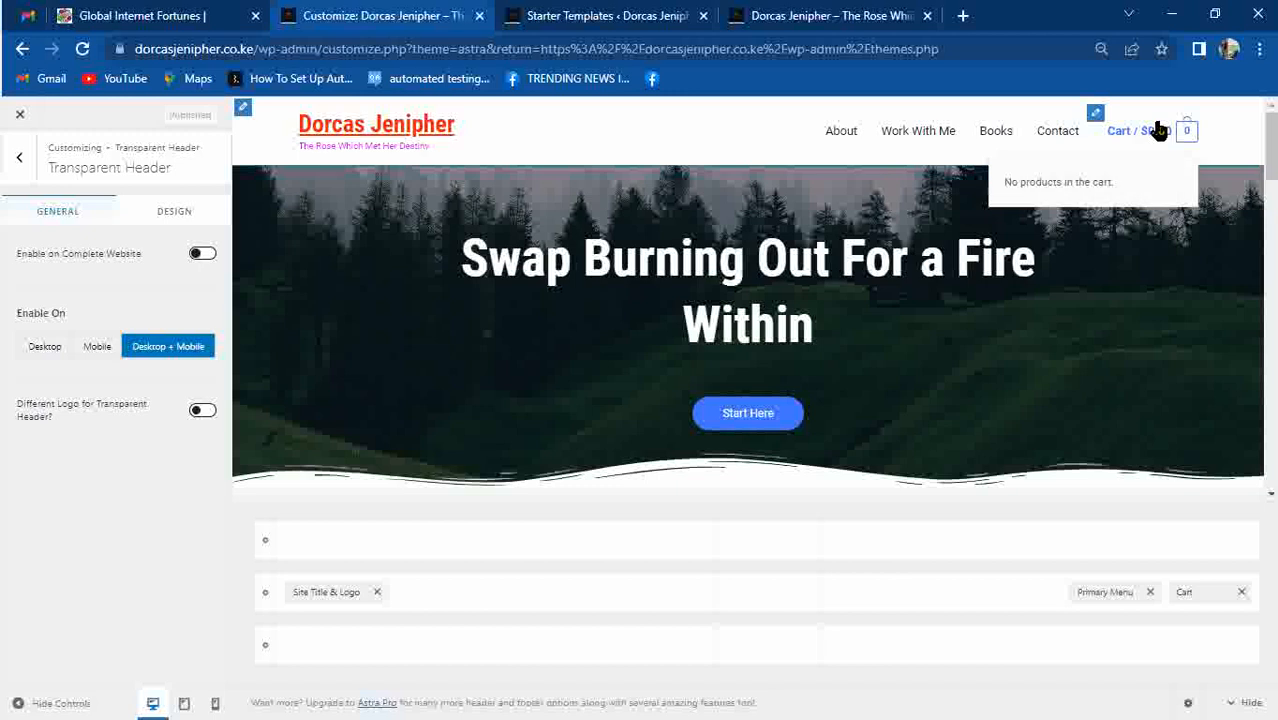
left_click(1096, 115)
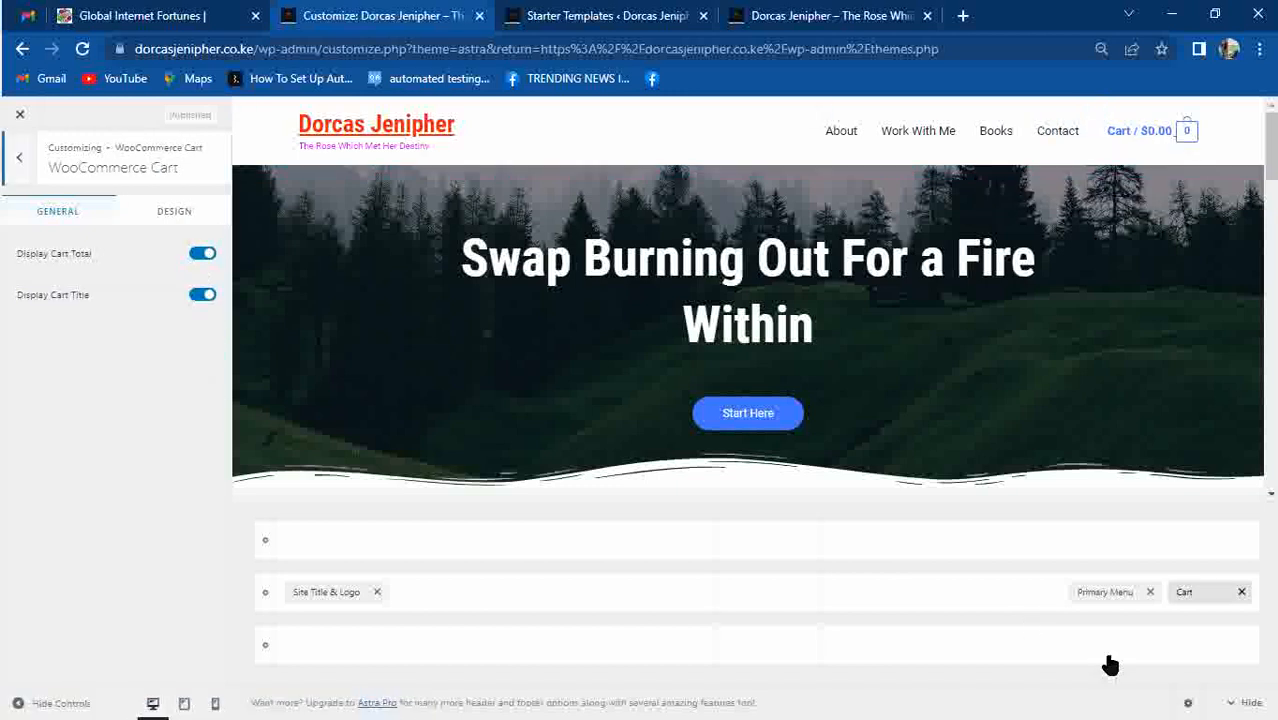
left_click(1243, 594)
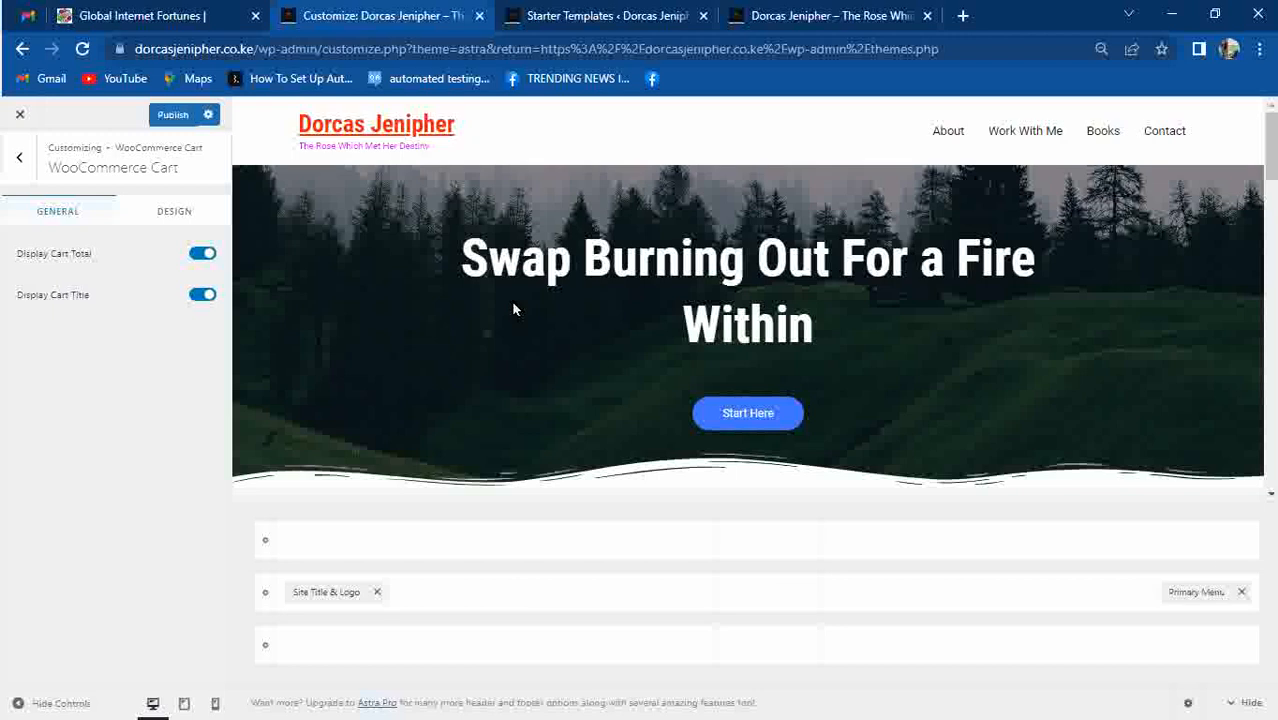
left_click(170, 116)
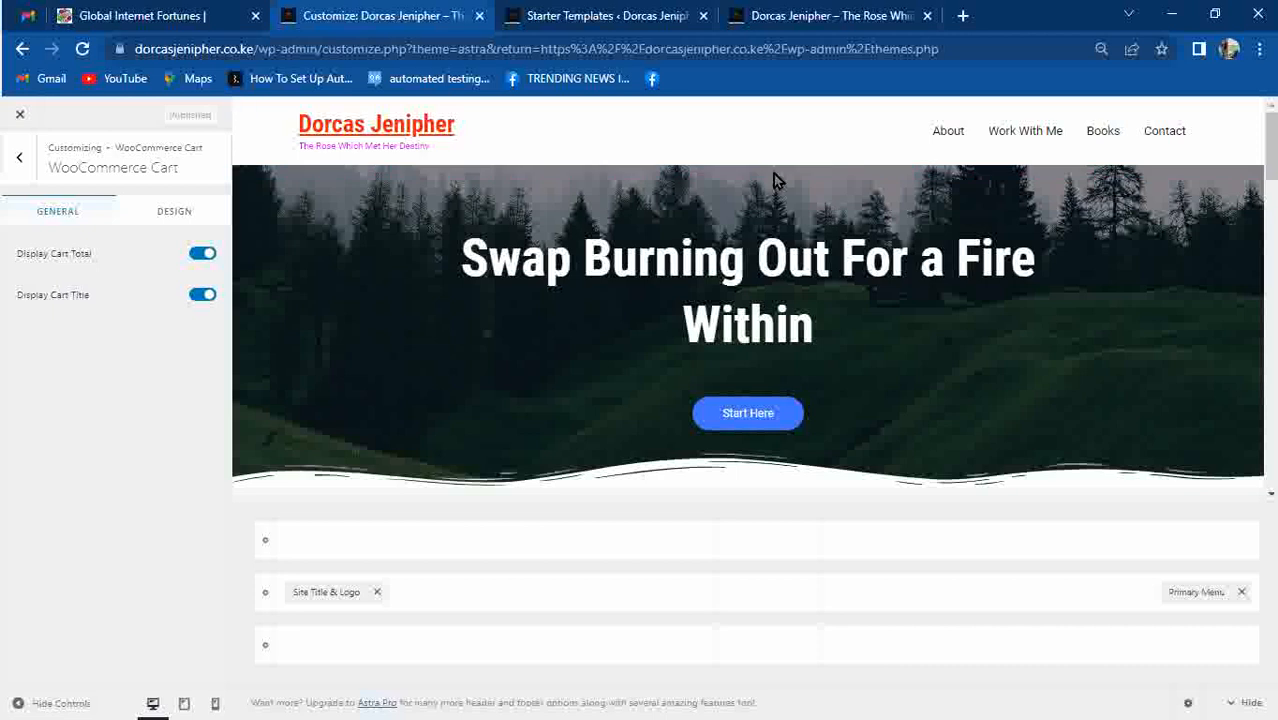
Open the header builder's top-row element list and reset the browser zoom to 100%.
left_click(771, 593)
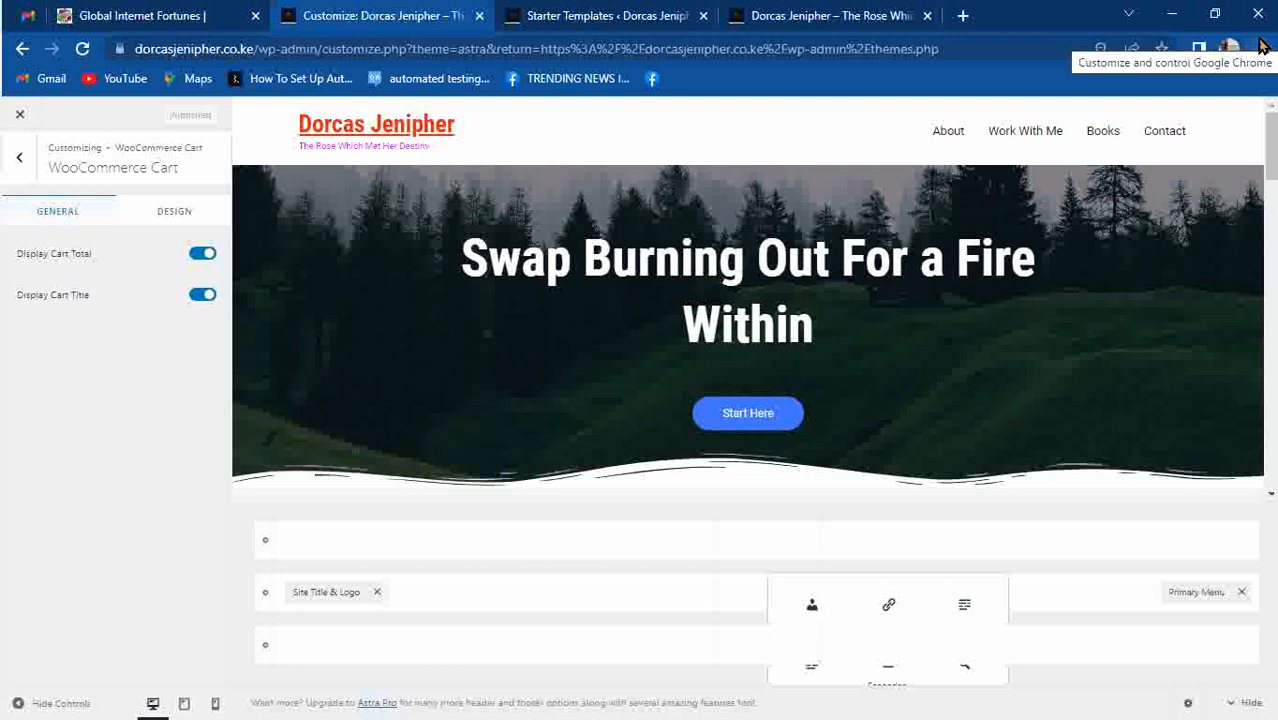
left_click(1237, 706)
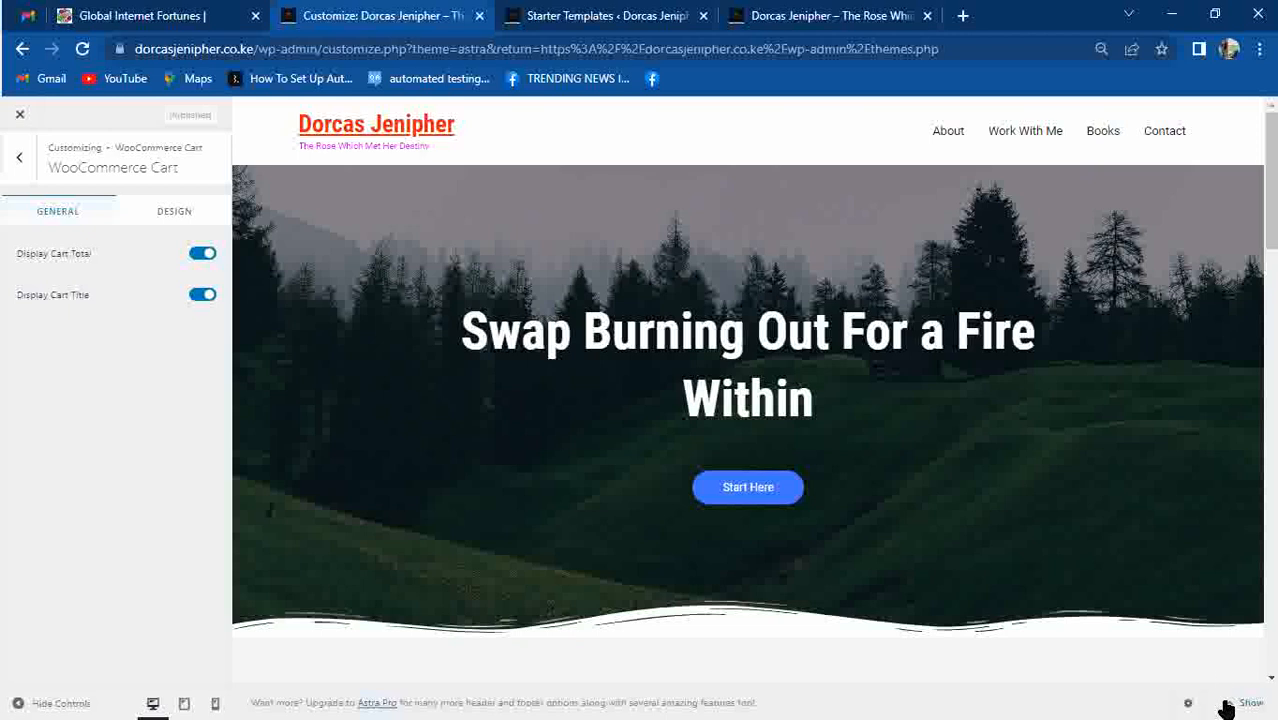
left_click(1229, 706)
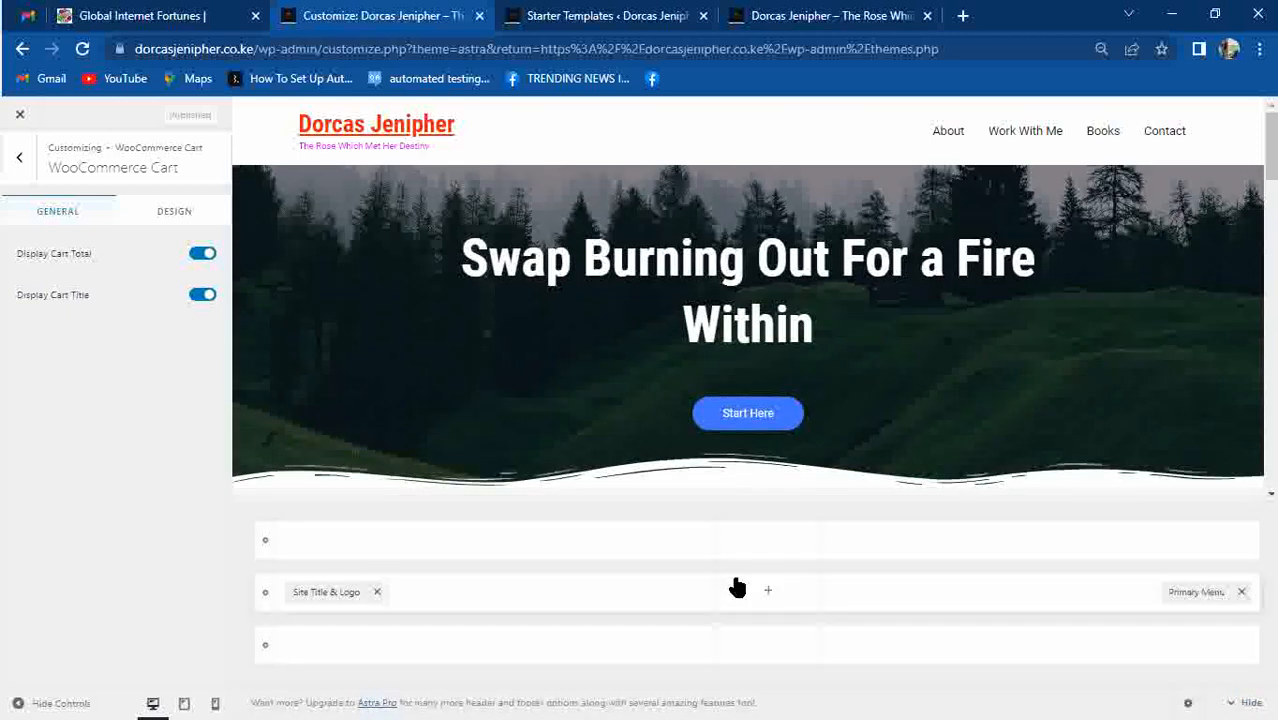
left_click(765, 553)
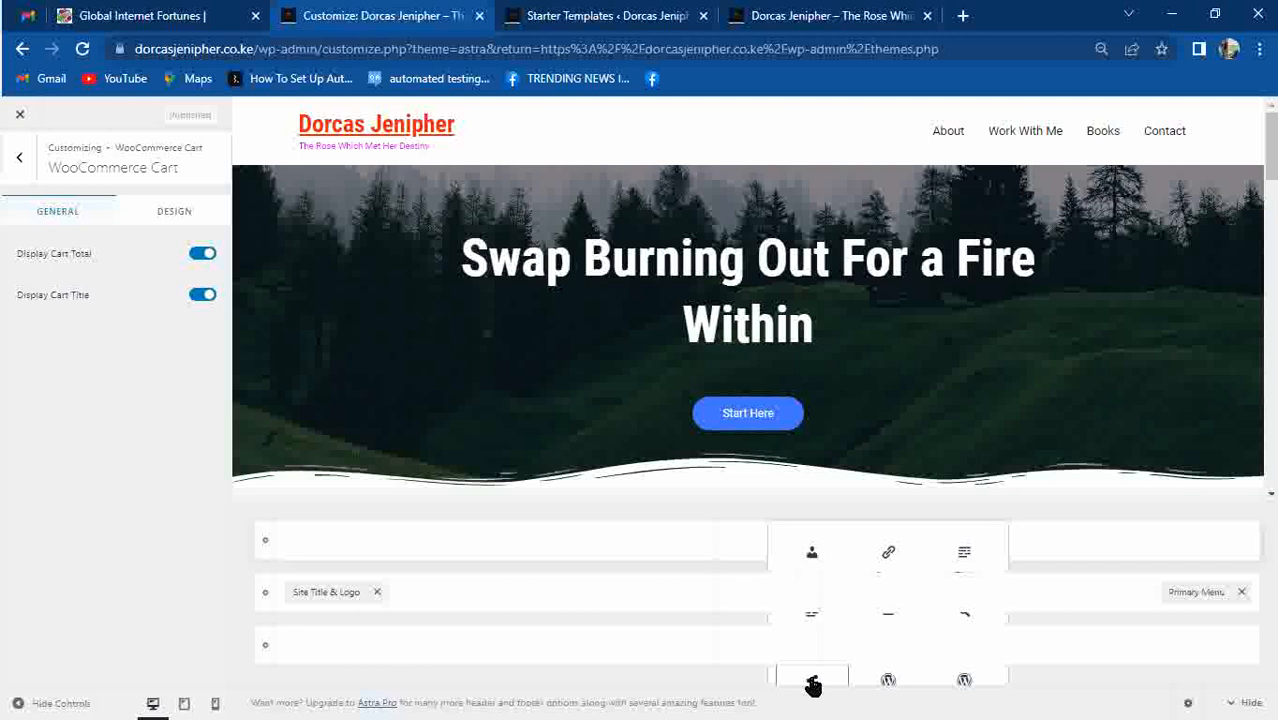
left_click(1259, 48)
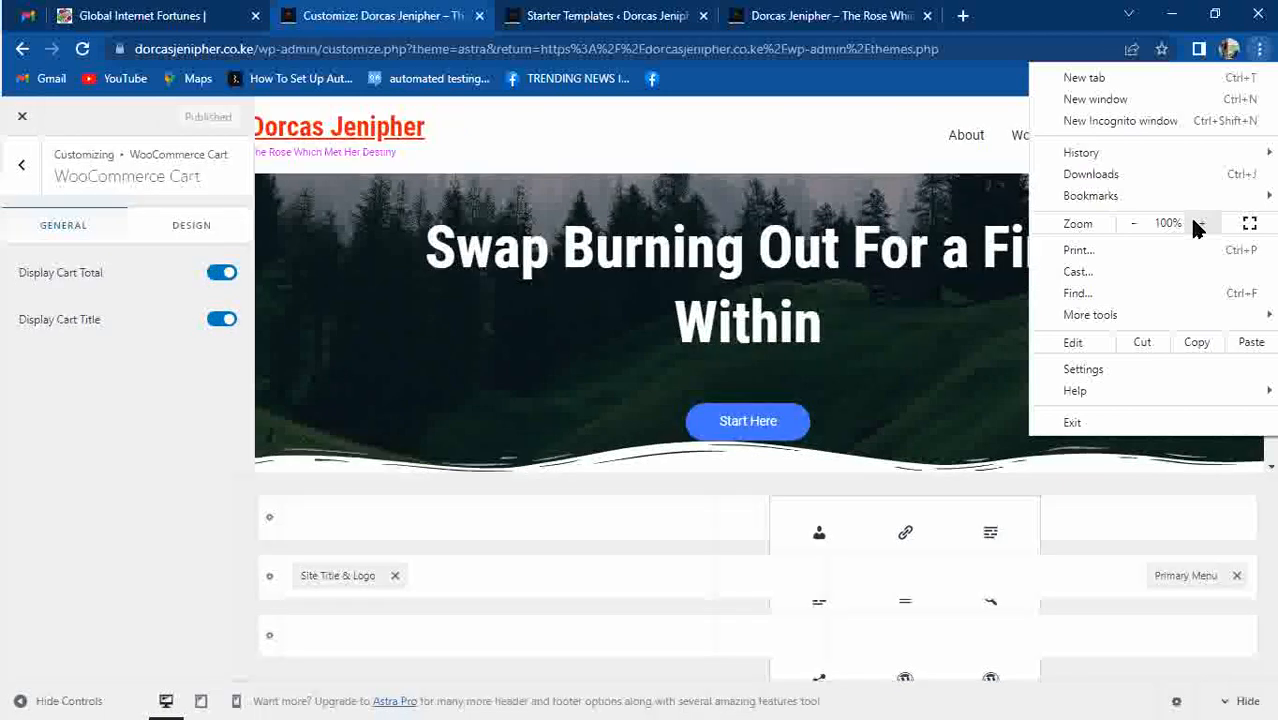
left_click(1197, 225)
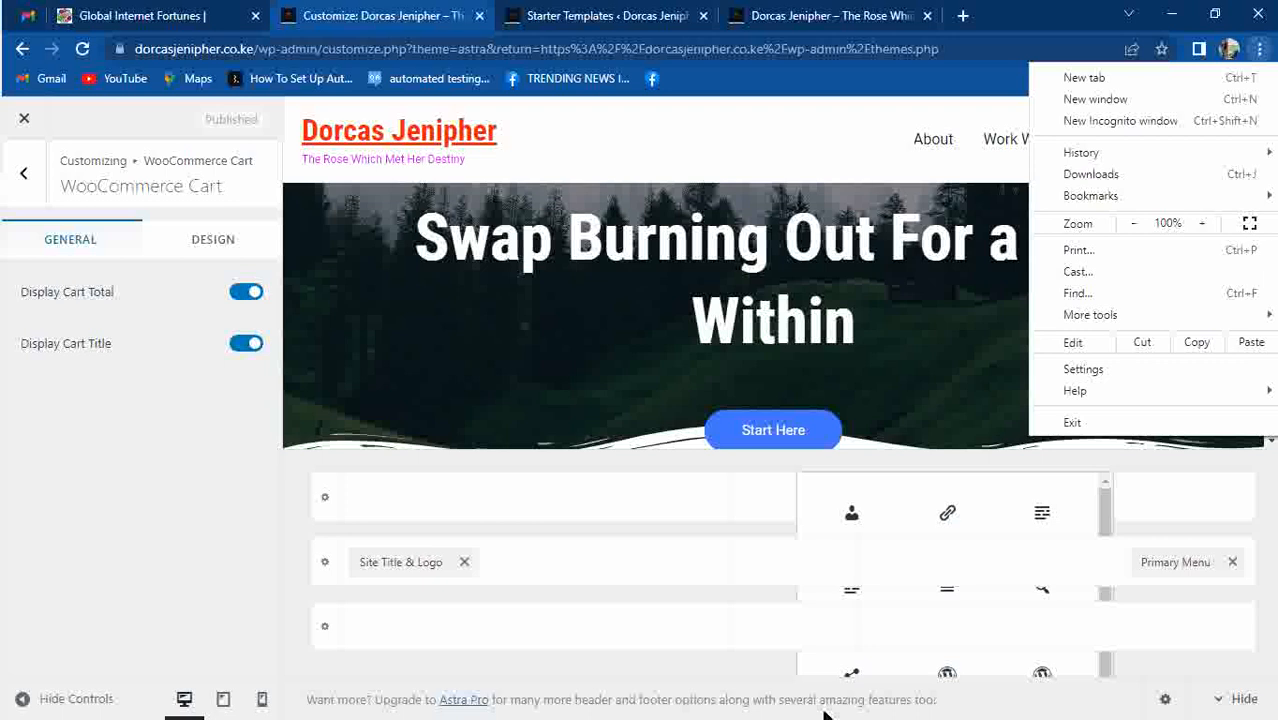
Add the Social element and move it into the main header row beside the title.
left_click(853, 677)
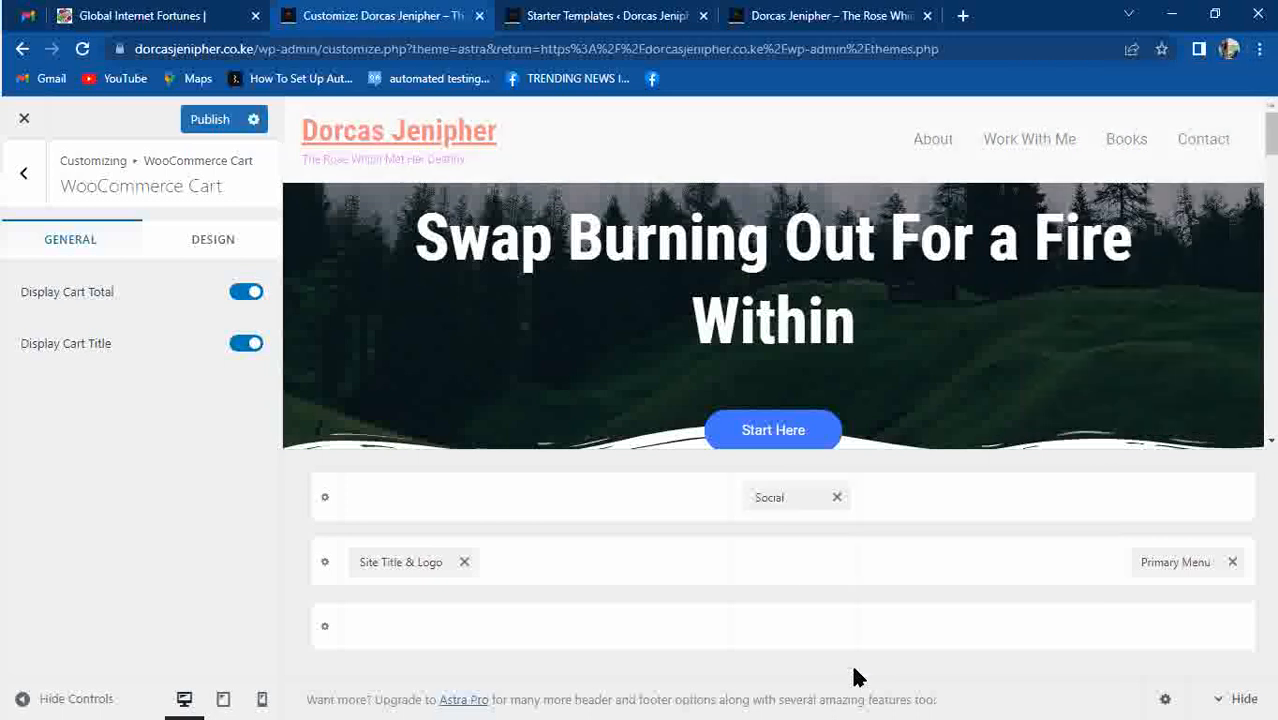
left_click_drag(770, 499, 777, 598)
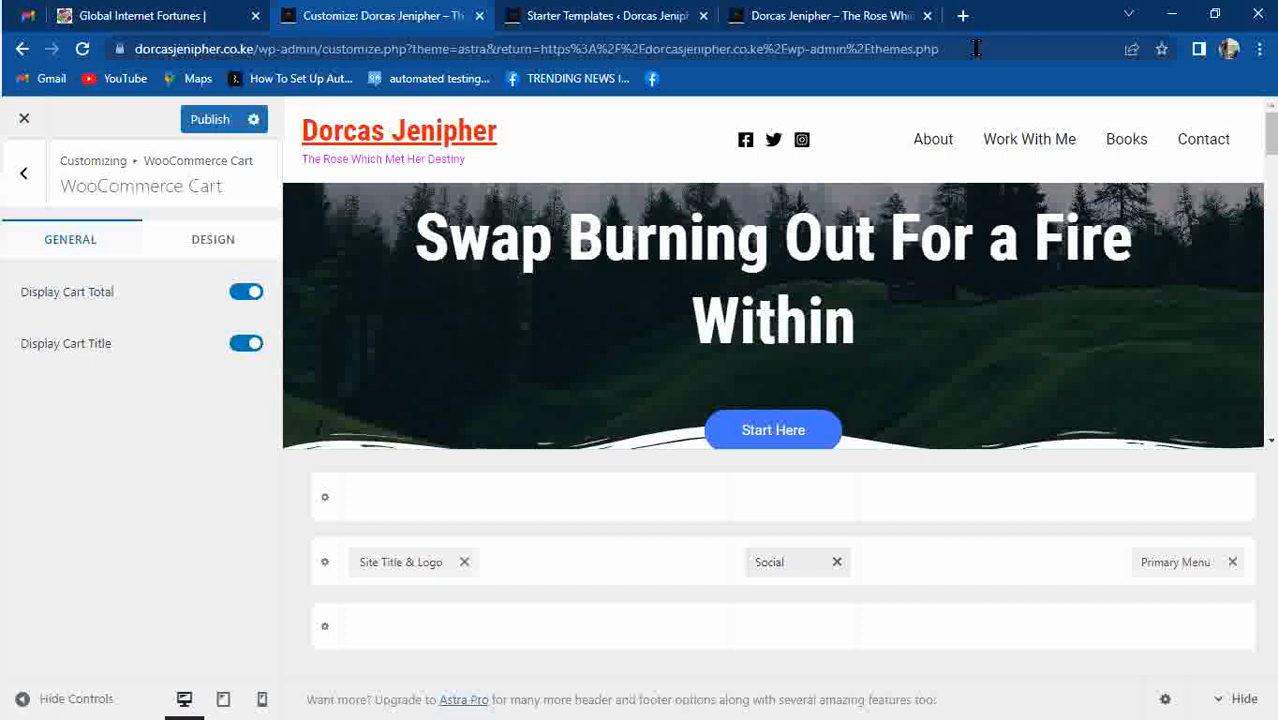
left_click(781, 555)
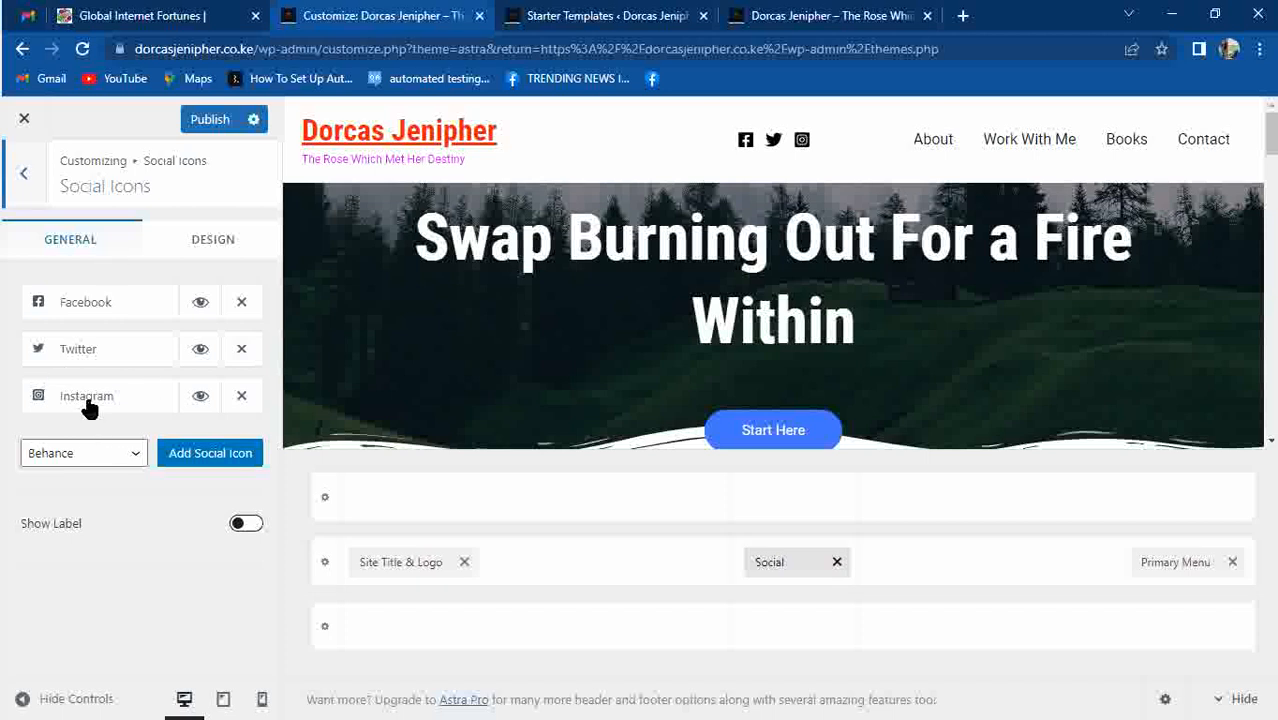
Copy the facebook.com address from a new tab and paste it as the Facebook icon's link.
left_click(94, 306)
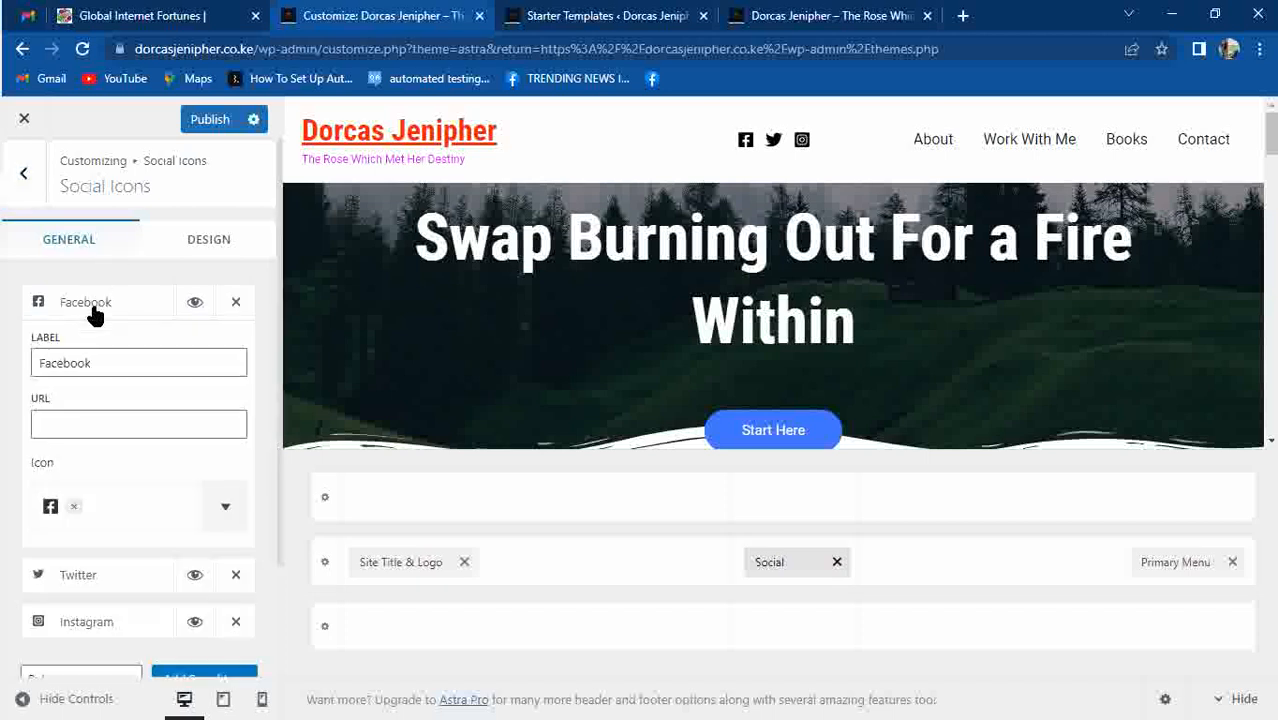
left_click(90, 423)
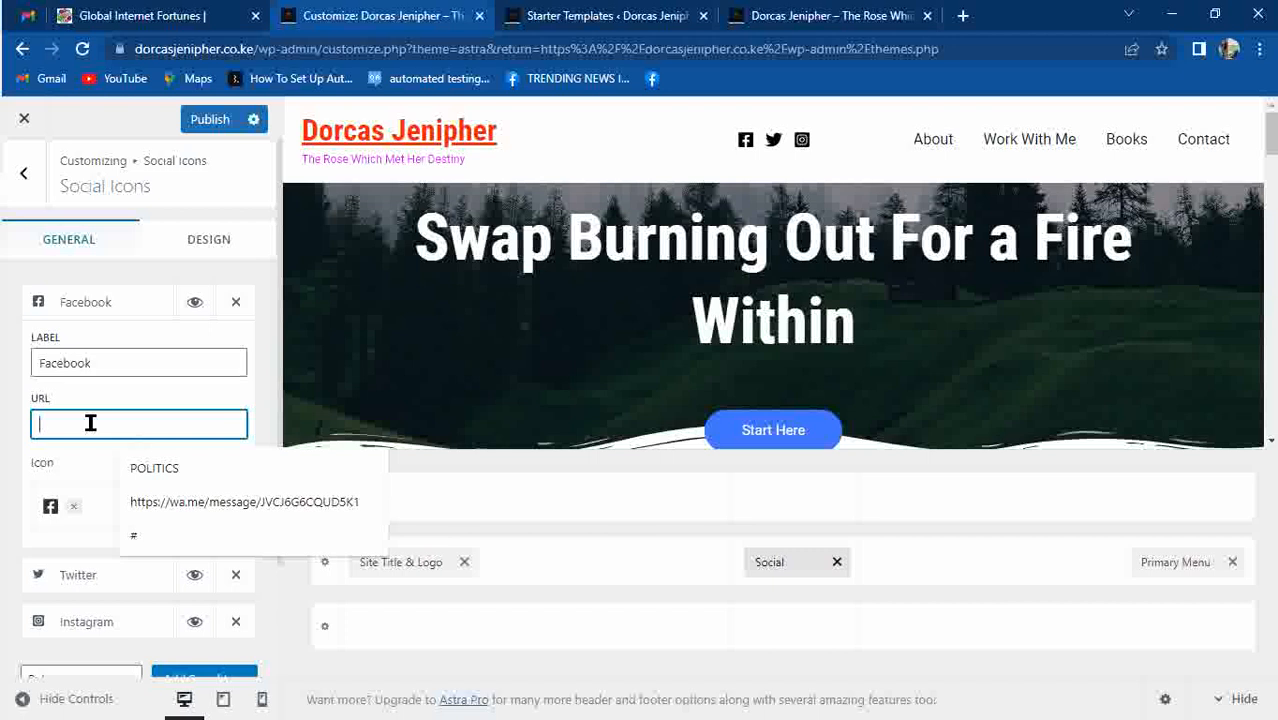
left_click(962, 18)
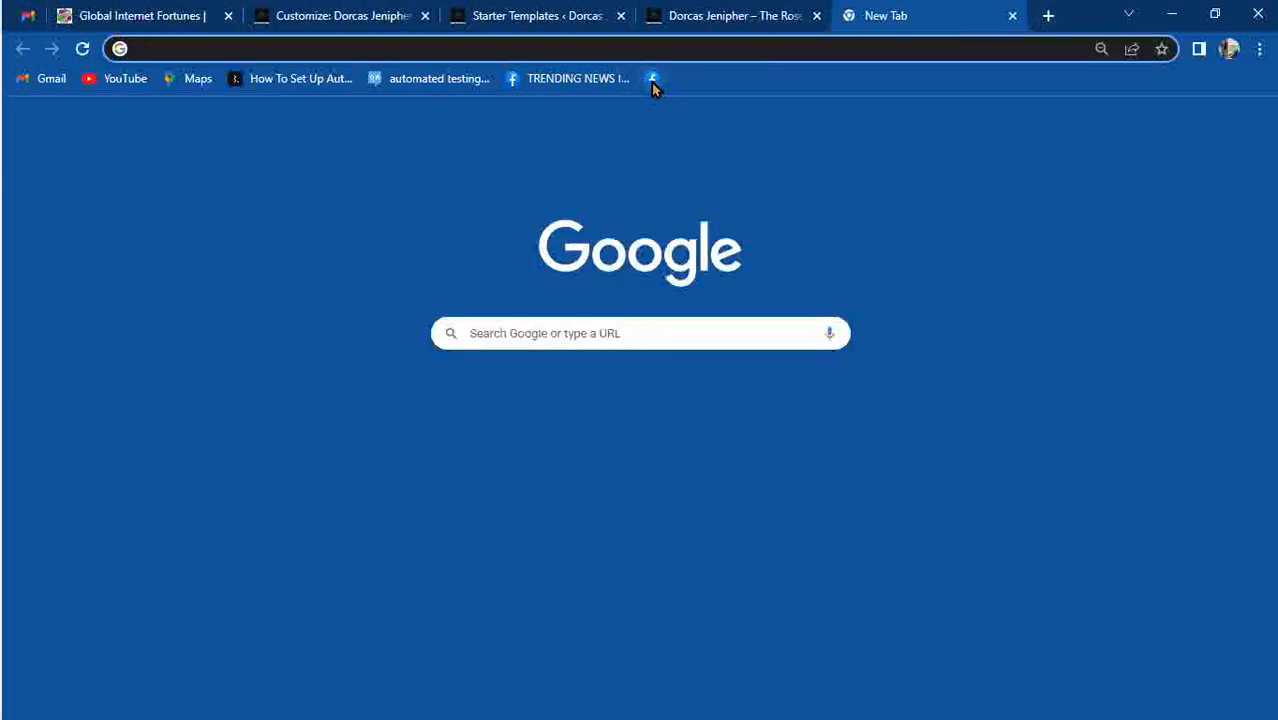
left_click(652, 82)
left_click(530, 50)
key("ctrl+c")
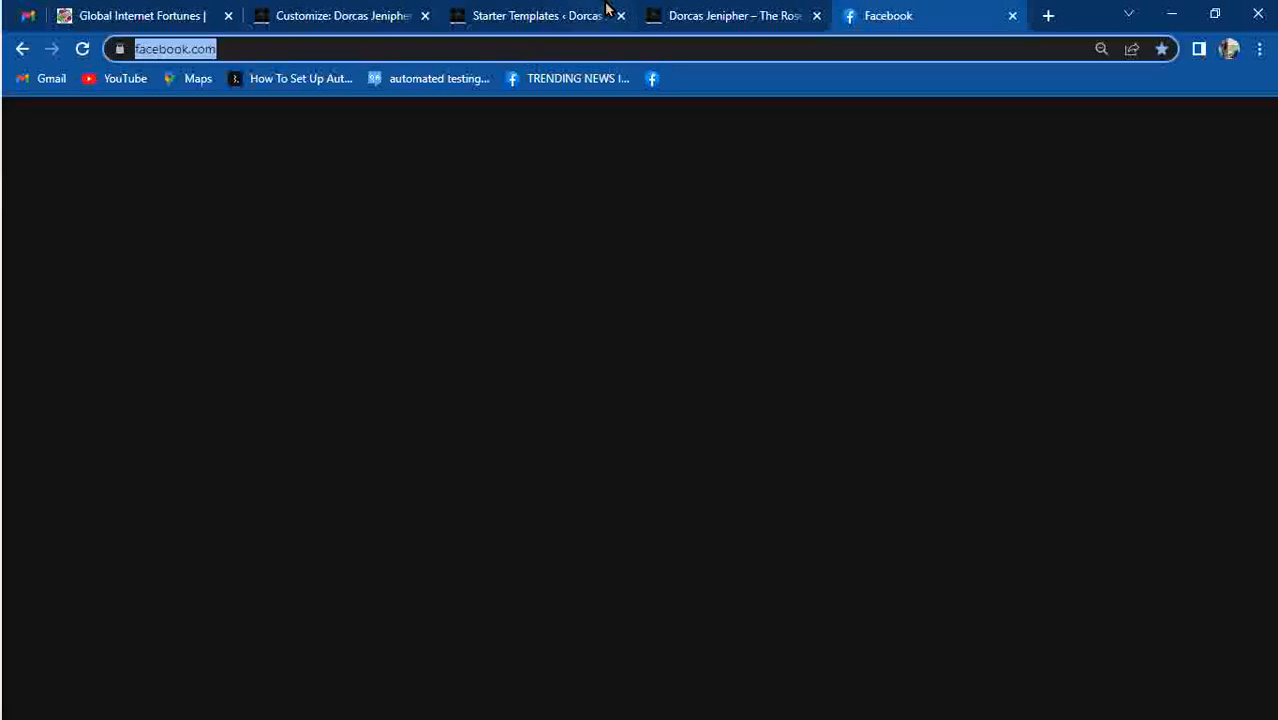
left_click(665, 12)
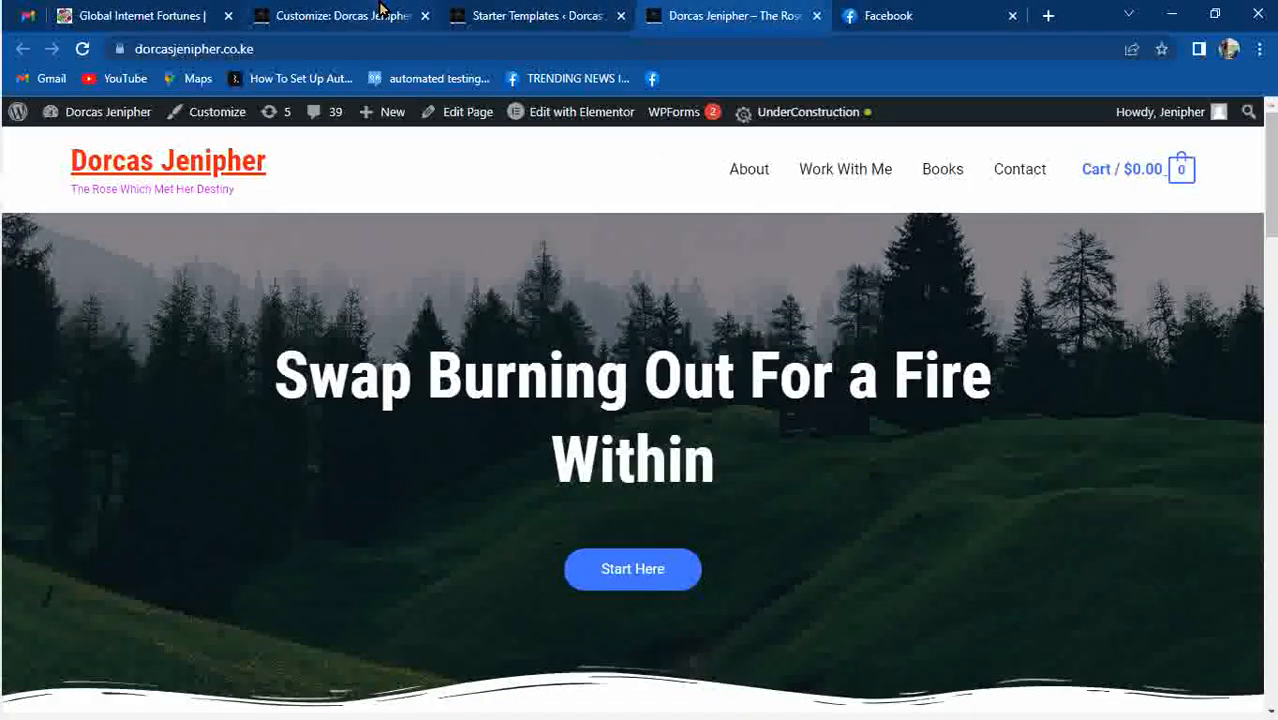
left_click(385, 10)
left_click(136, 420)
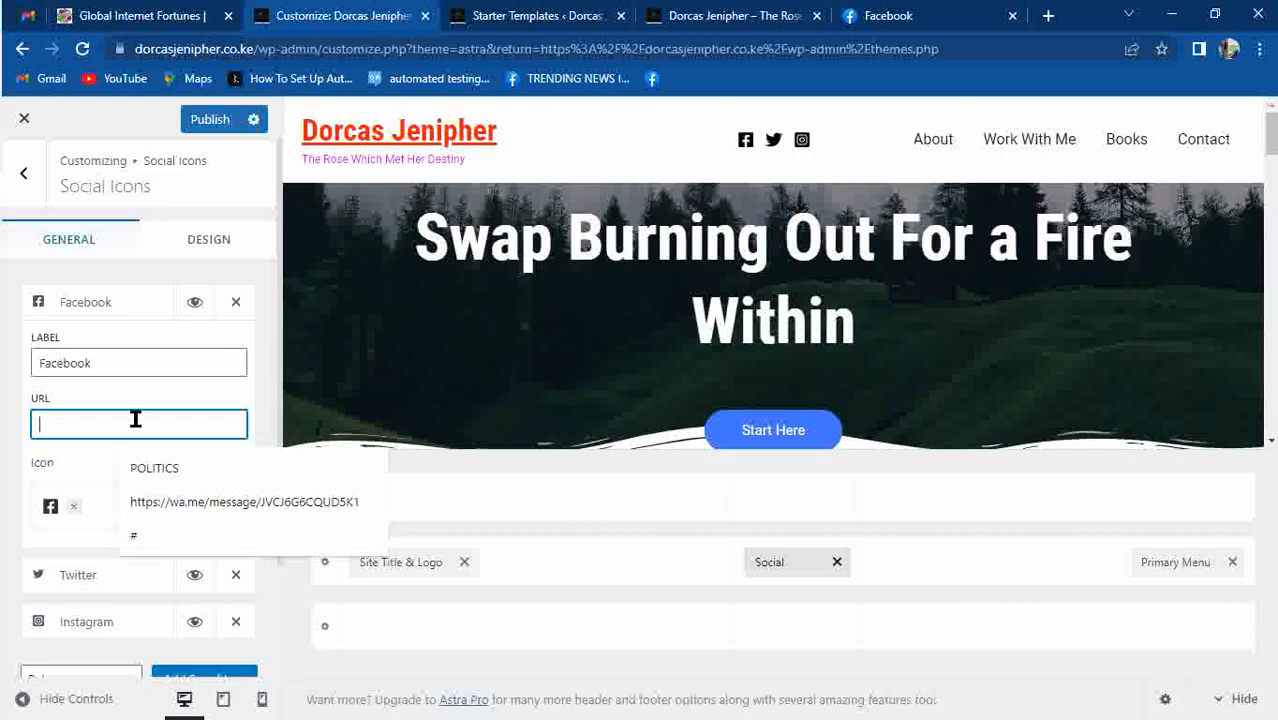
key("ctrl+v")
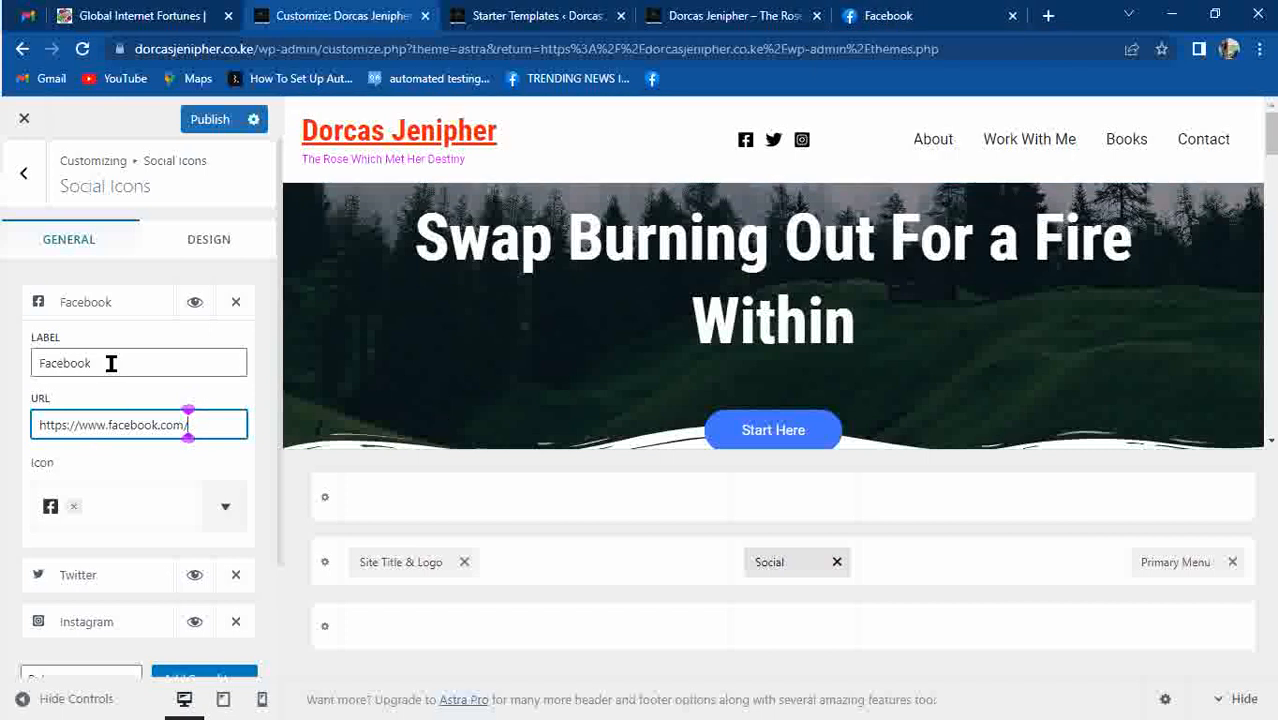
left_click(107, 325)
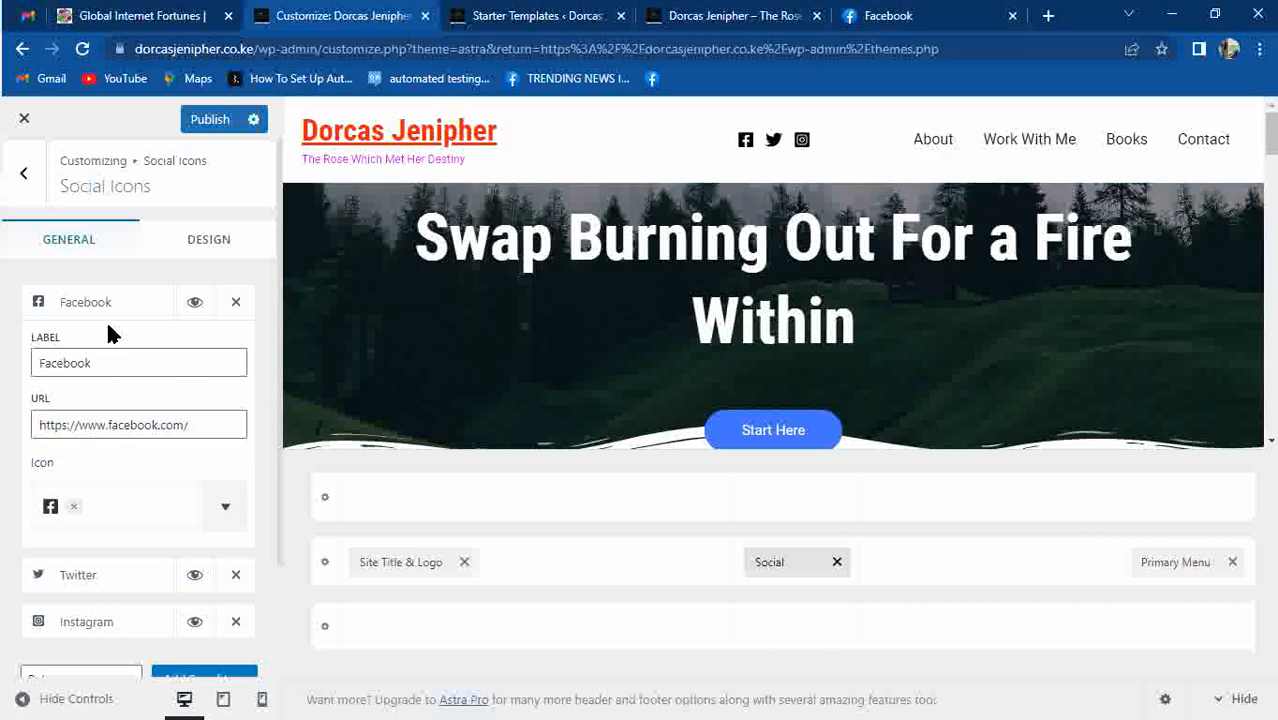
left_click(109, 328)
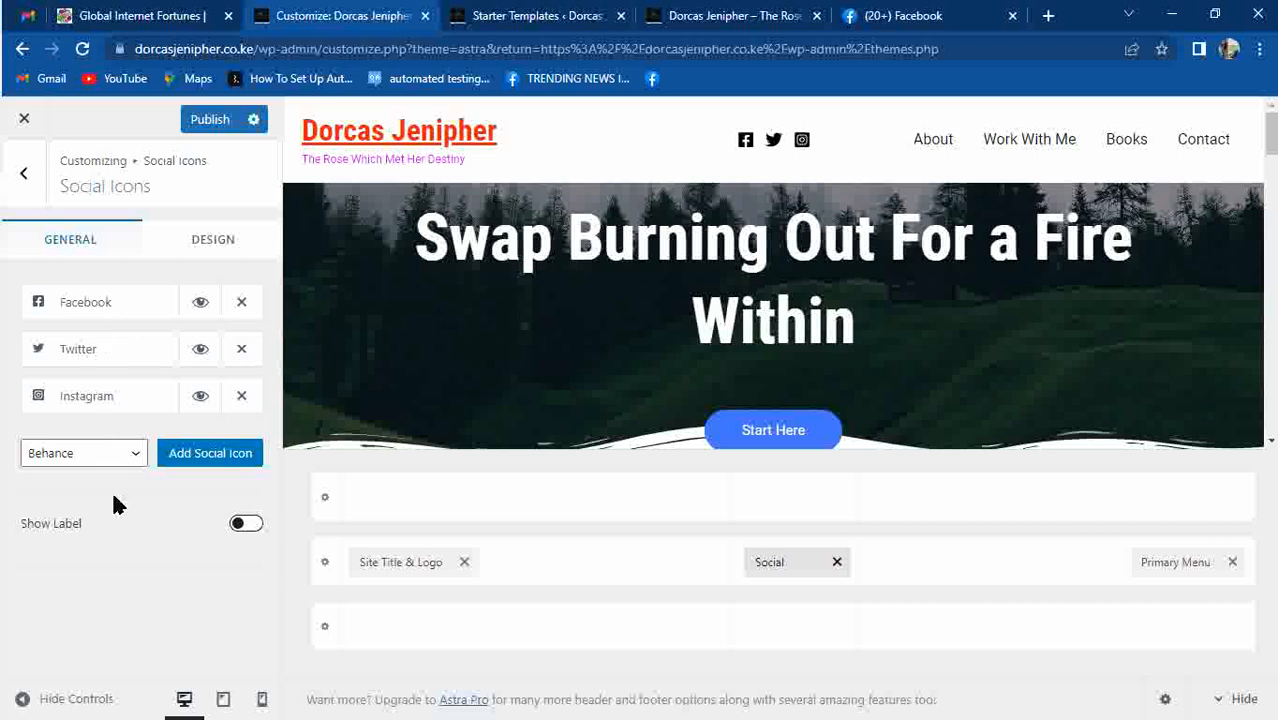
Add a new social icon entry and rename its label from Behance to WhatsApp.
left_click(194, 452)
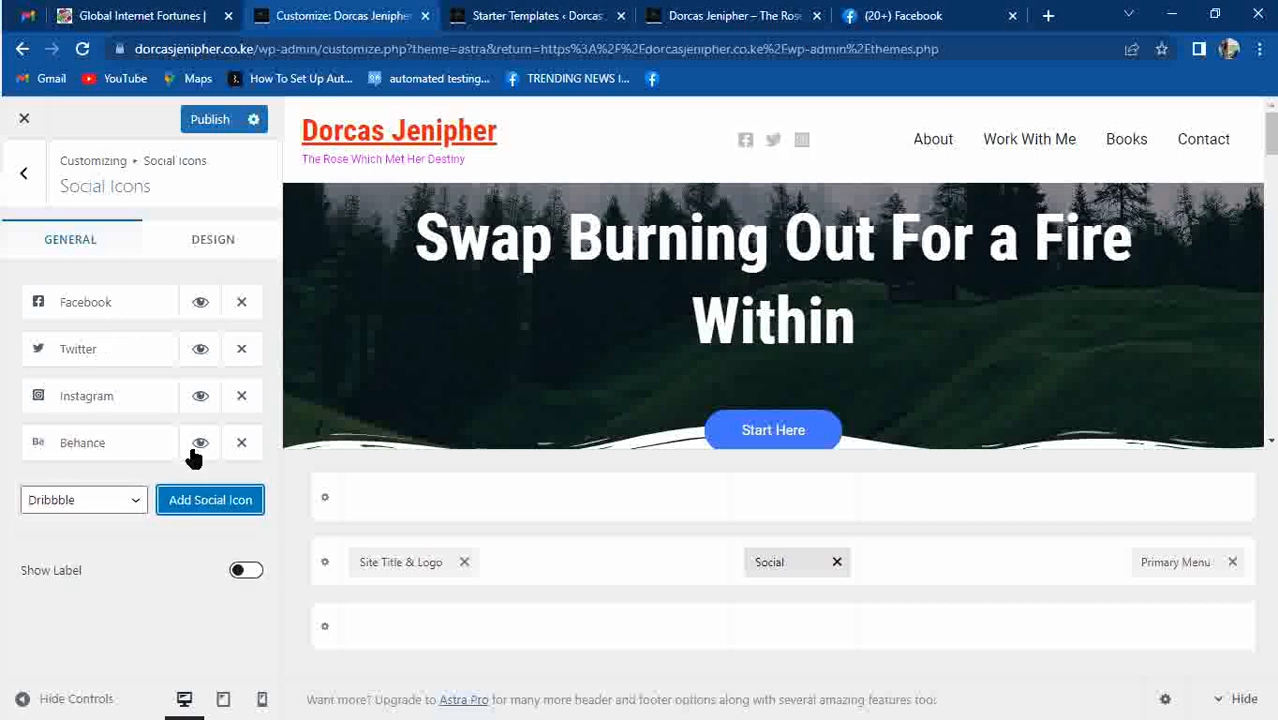
left_click(98, 448)
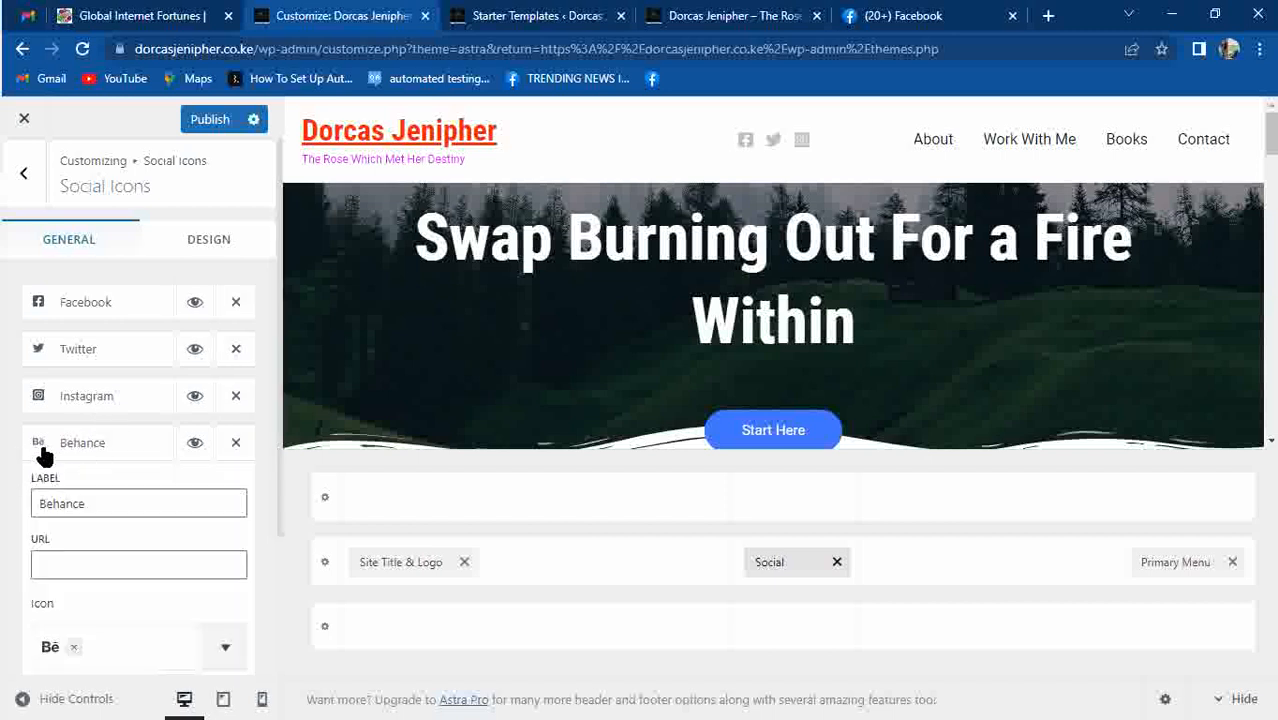
left_click(103, 500)
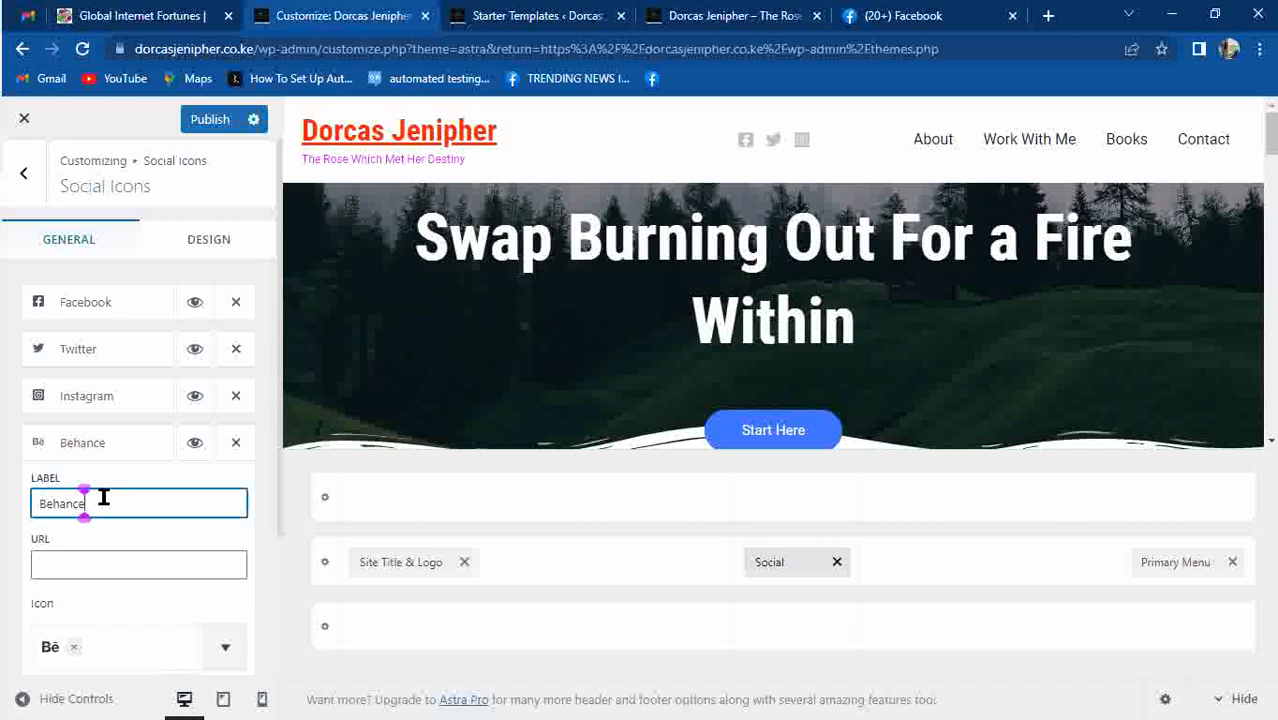
double_click(103, 497)
type("Wh")
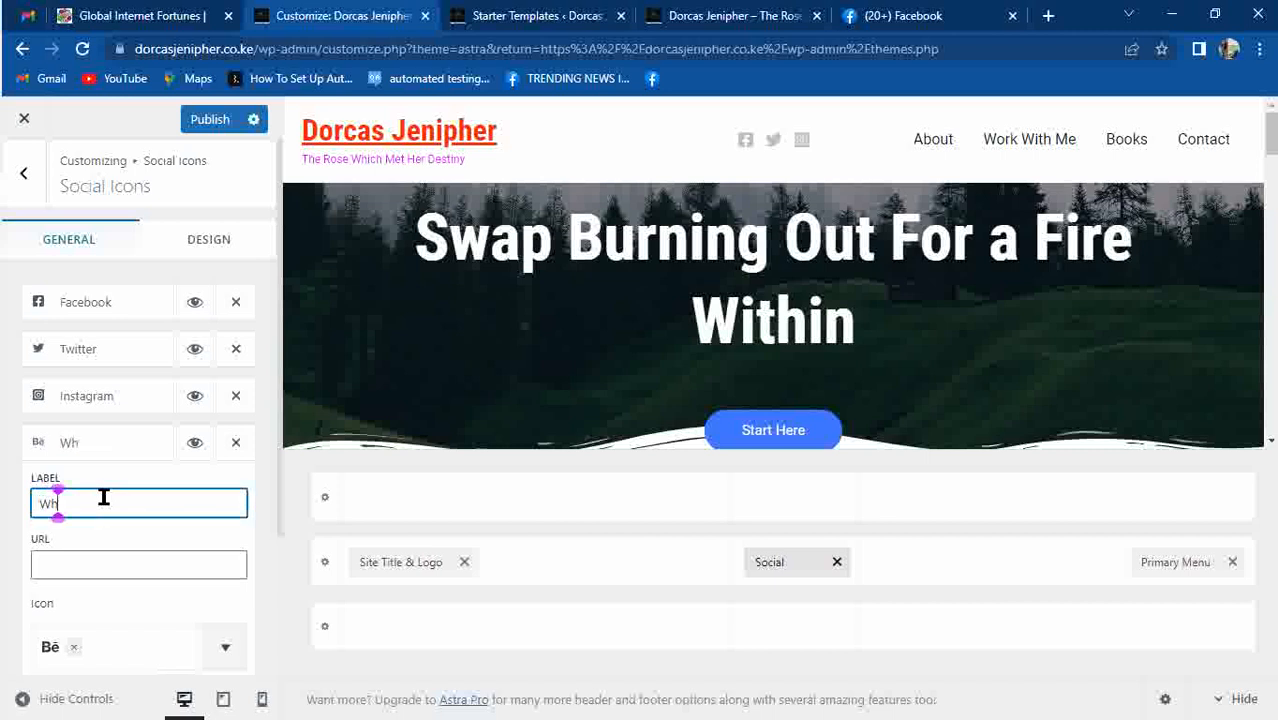
type("atsApp")
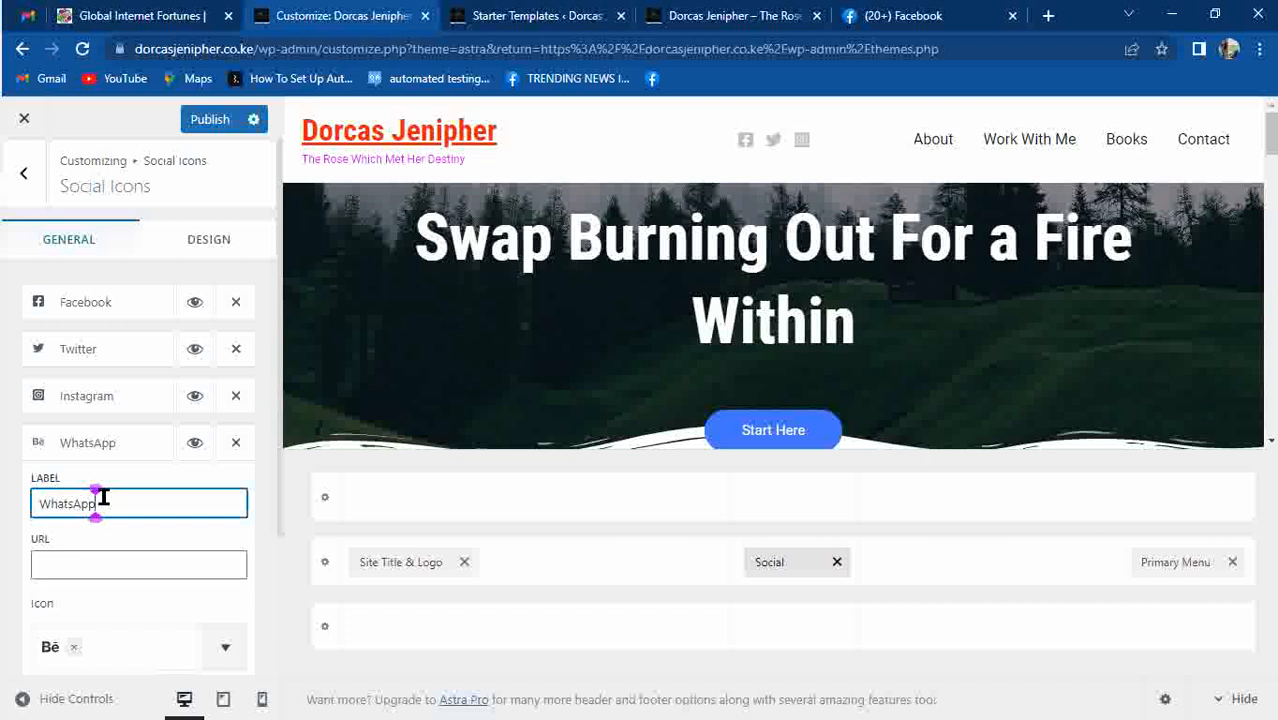
left_click(66, 557)
type("h")
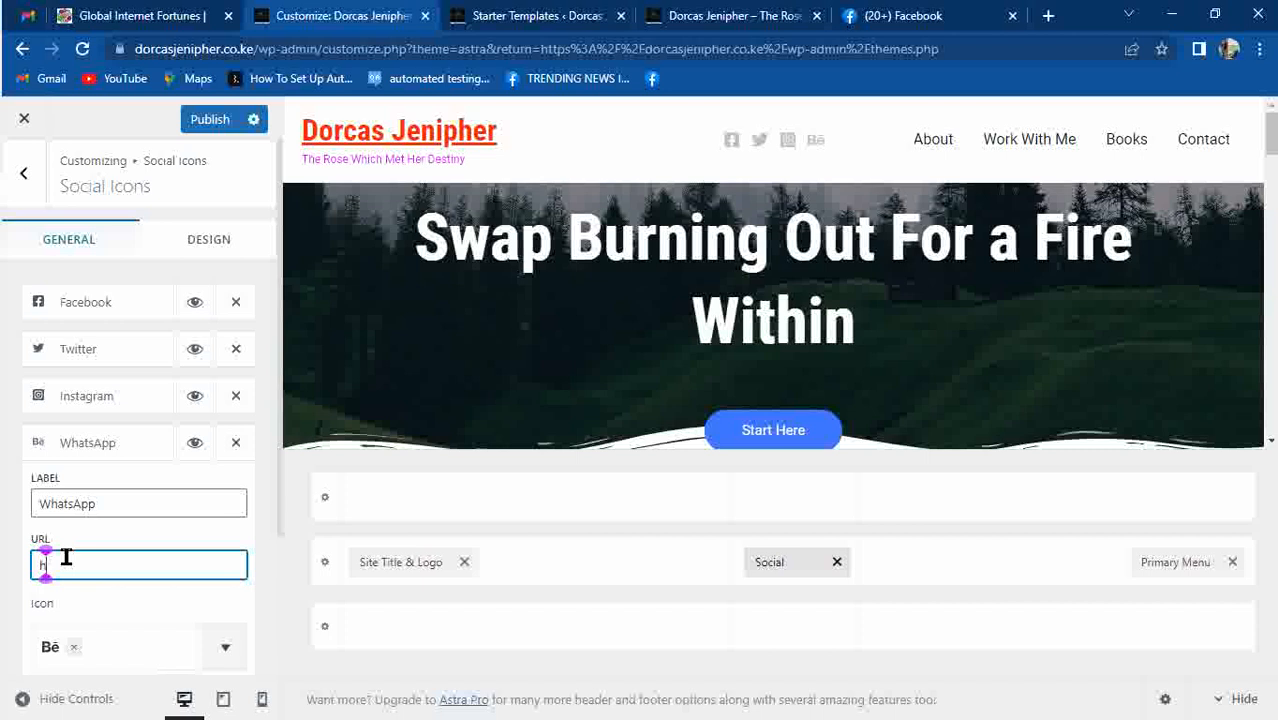
type("ttps")
type("://")
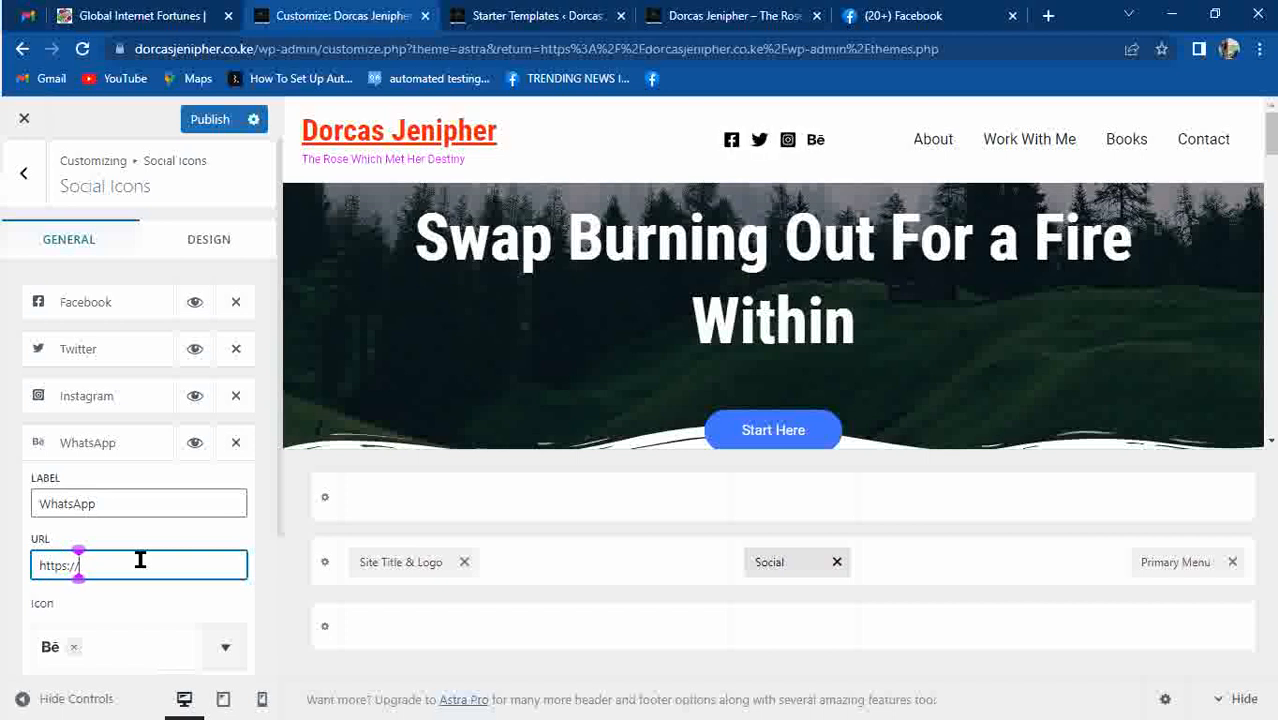
left_click(903, 16)
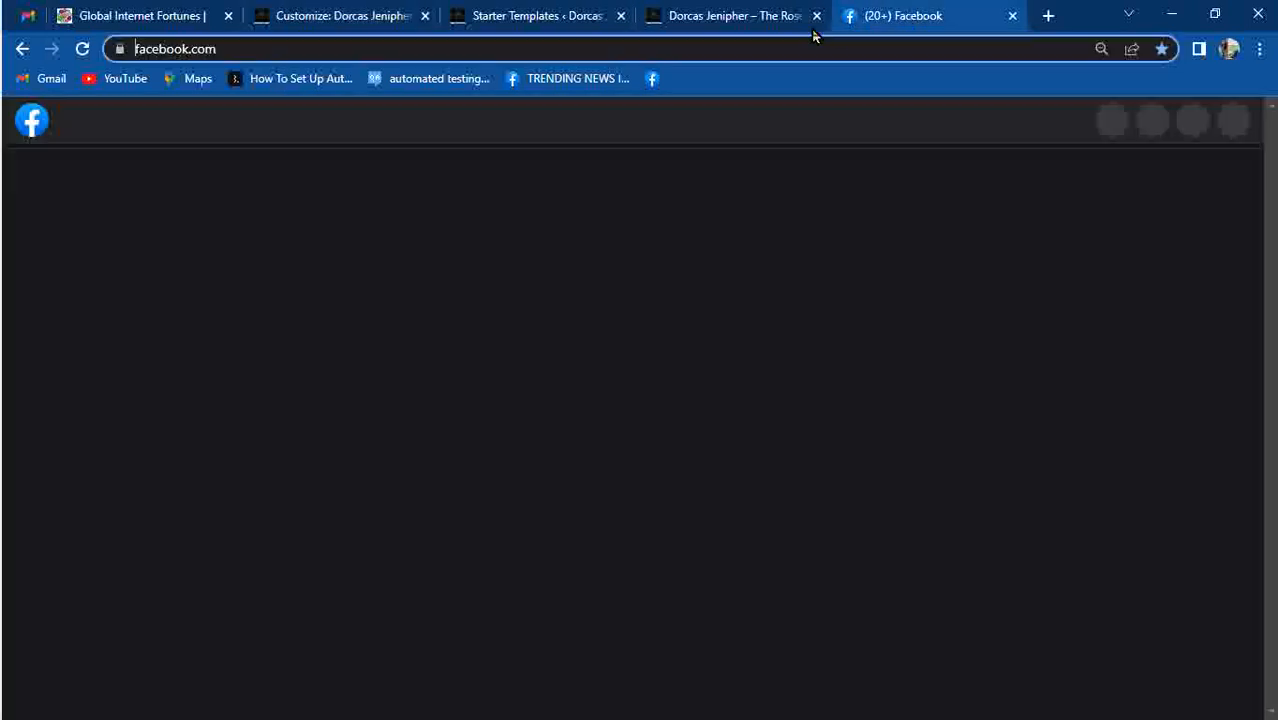
left_click(795, 22)
left_click(560, 50)
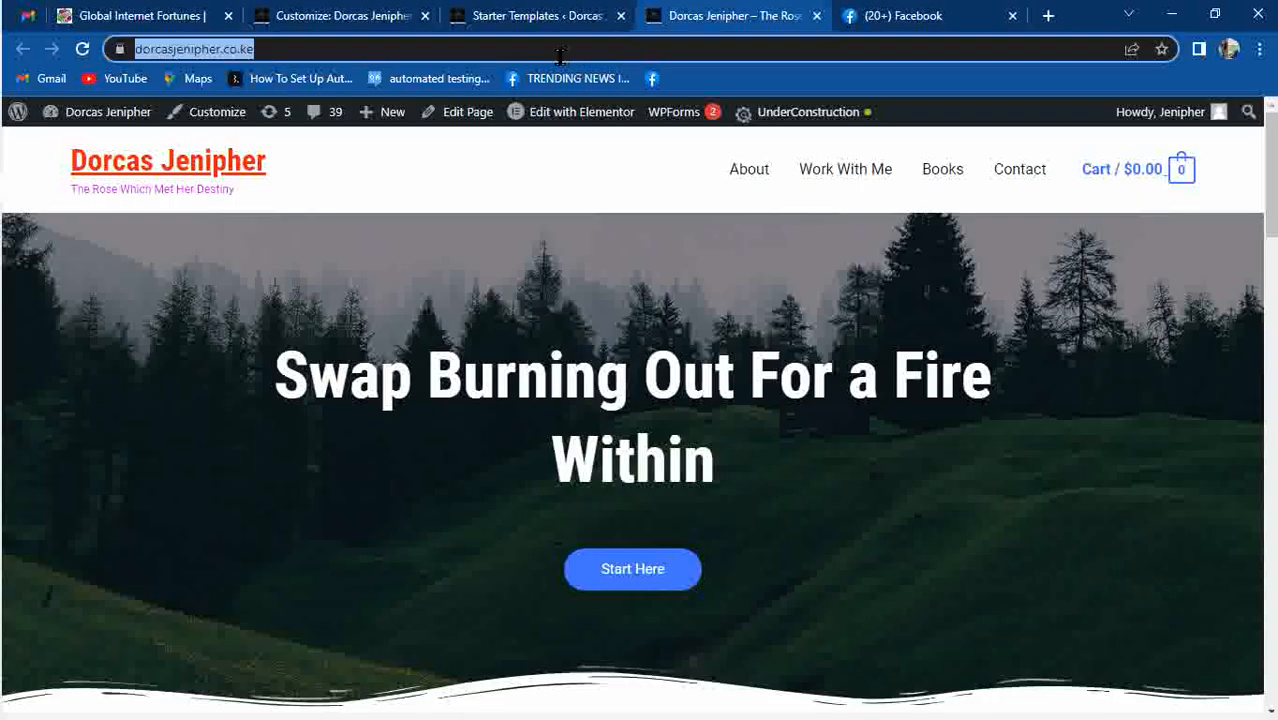
left_click(274, 56)
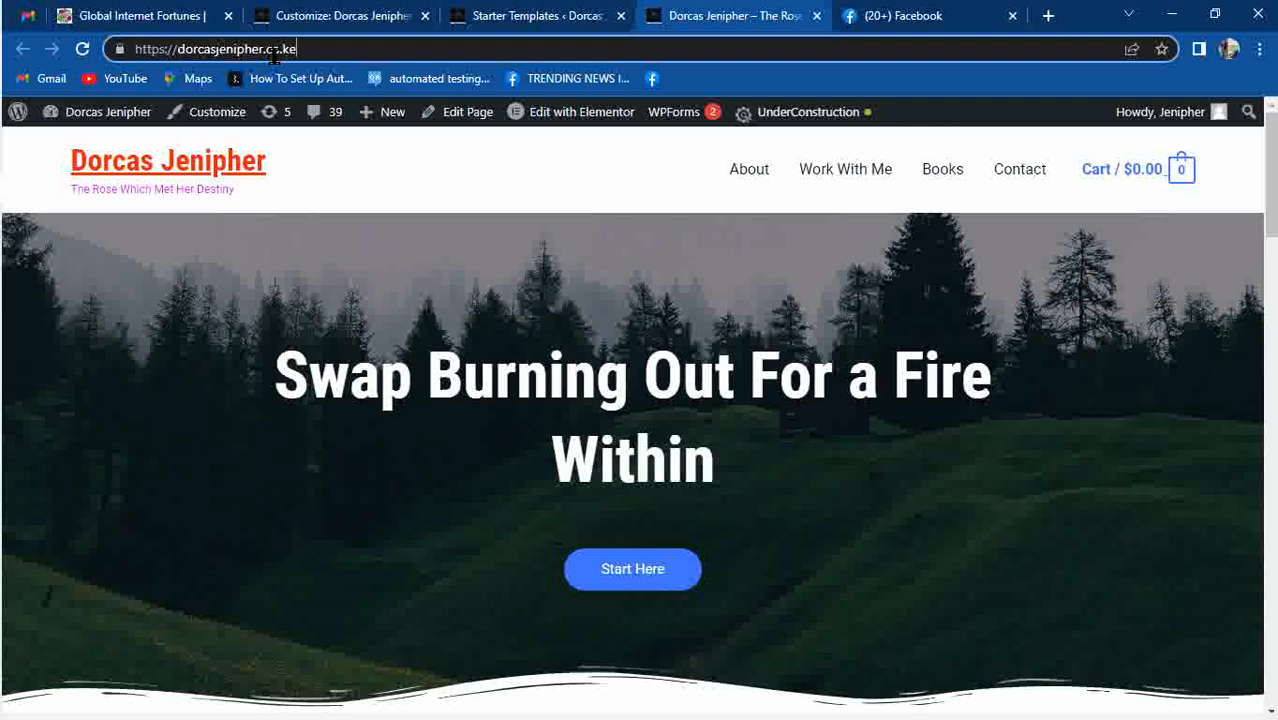
left_click(327, 16)
type("wa")
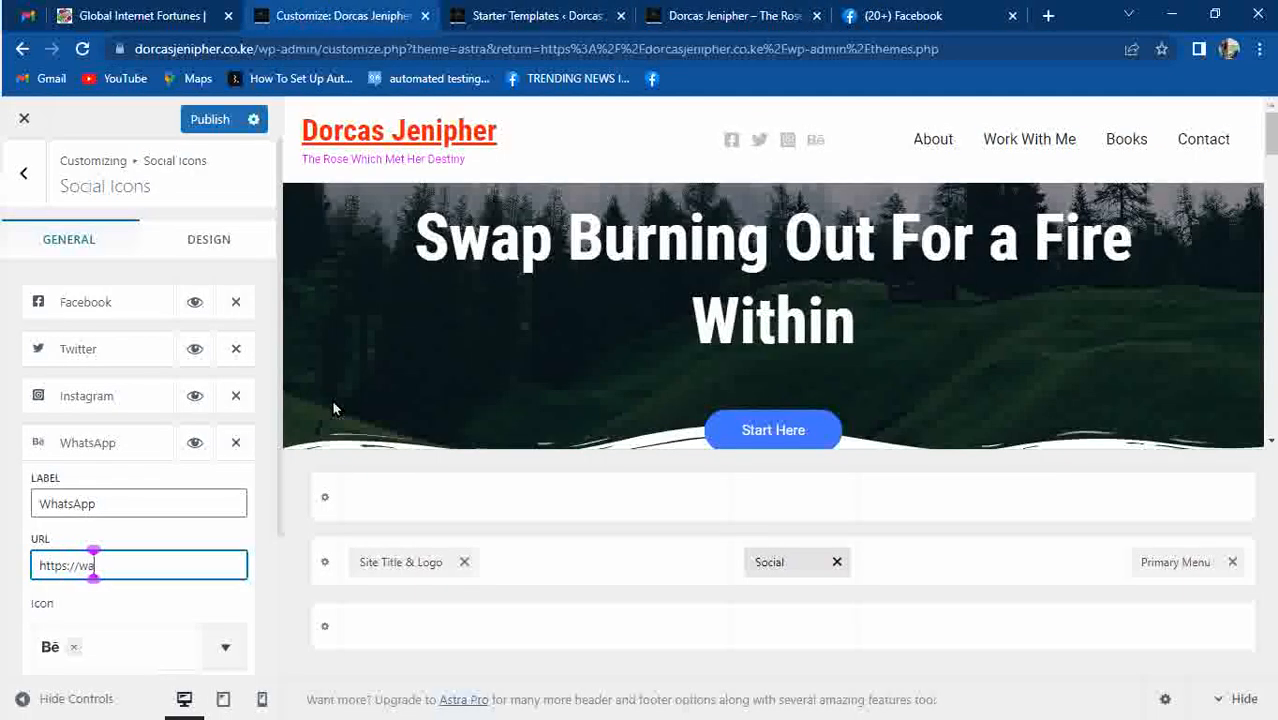
type(".me/")
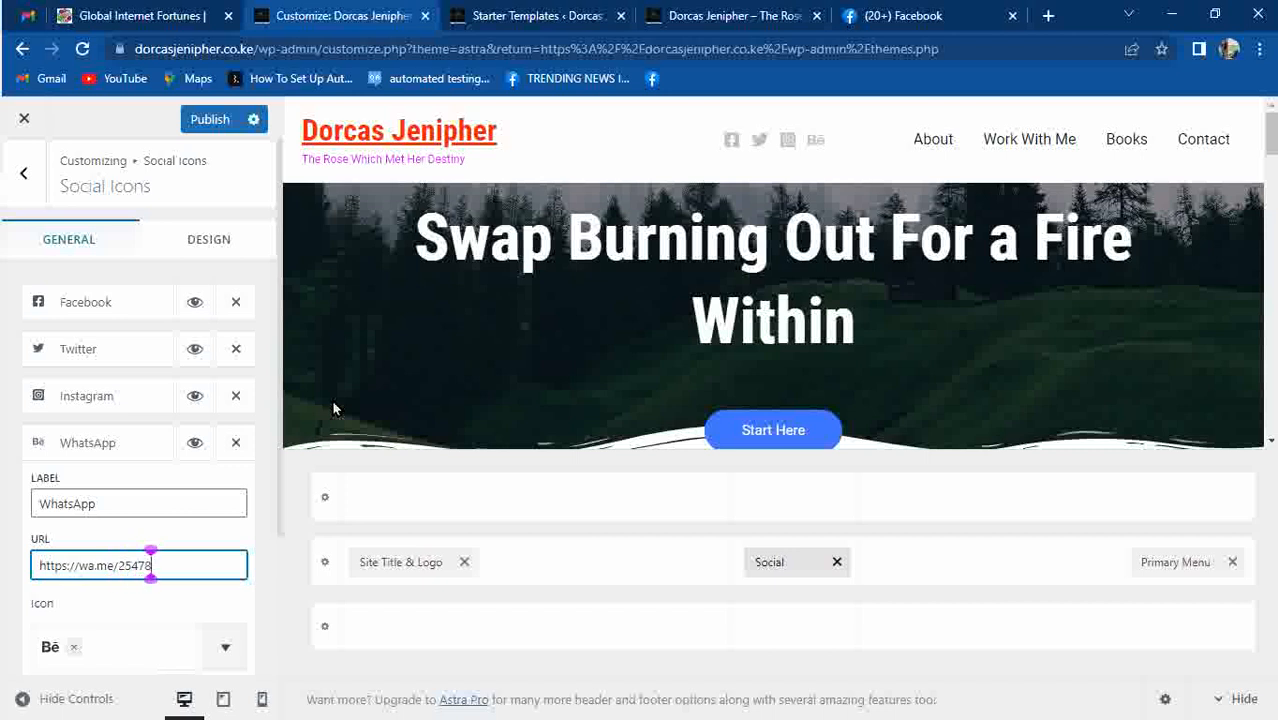
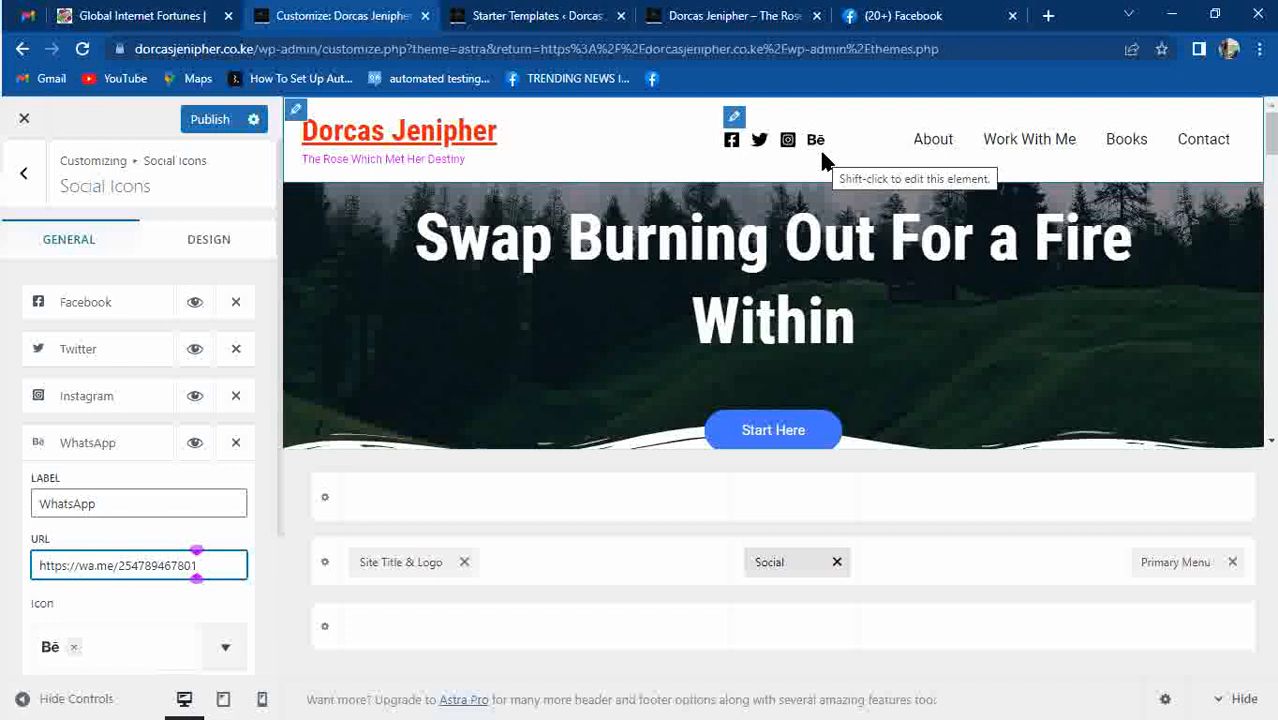
Search 'what' in the icon choices and give the item the WhatsApp icon.
left_click(62, 657)
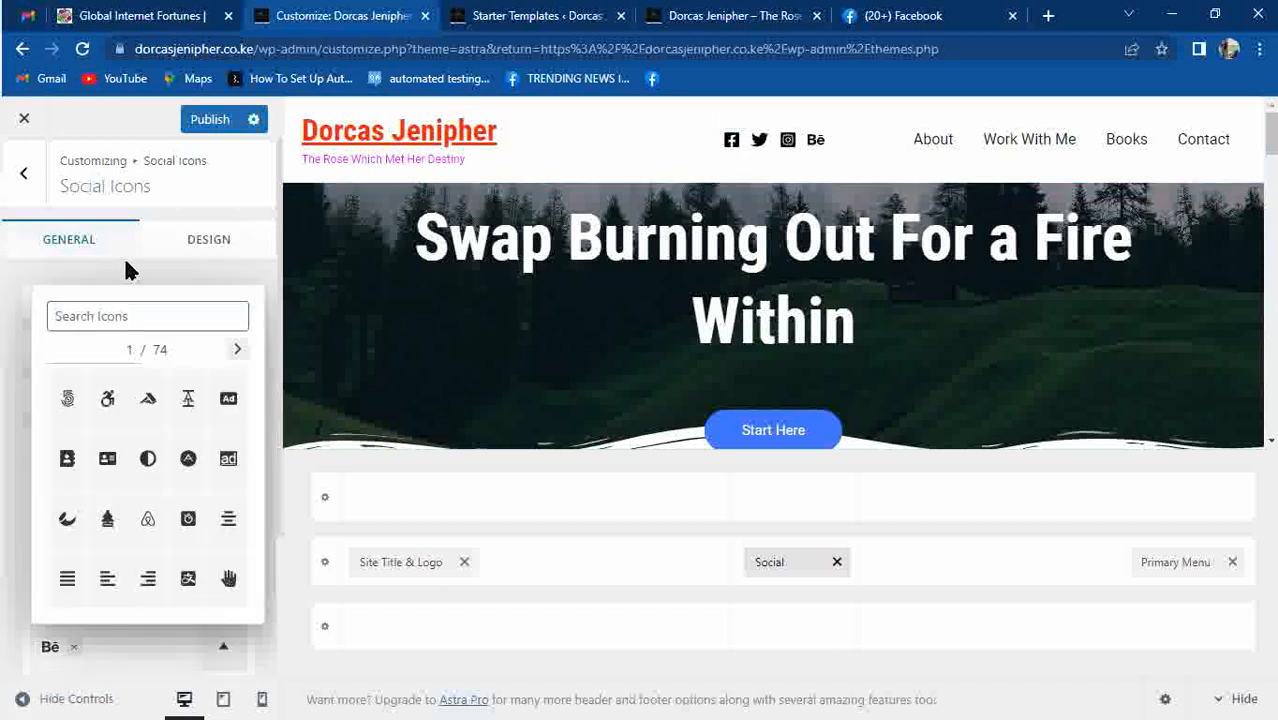
type("what")
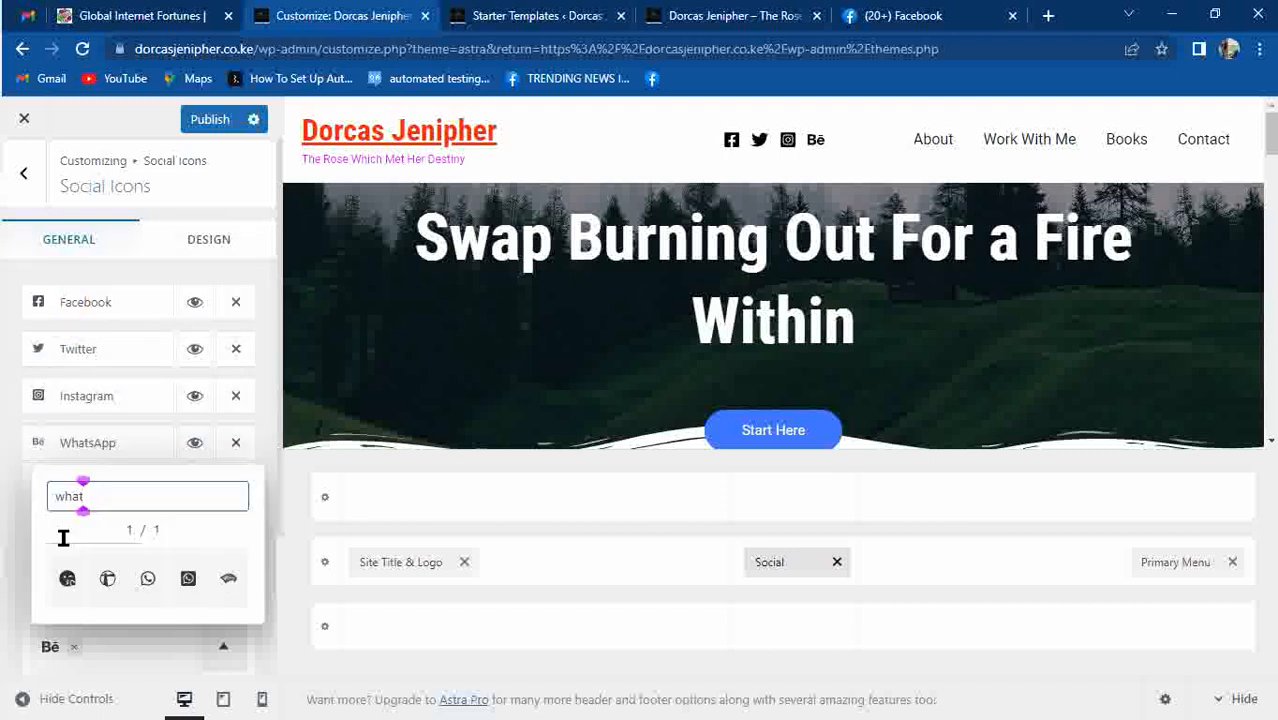
left_click(186, 580)
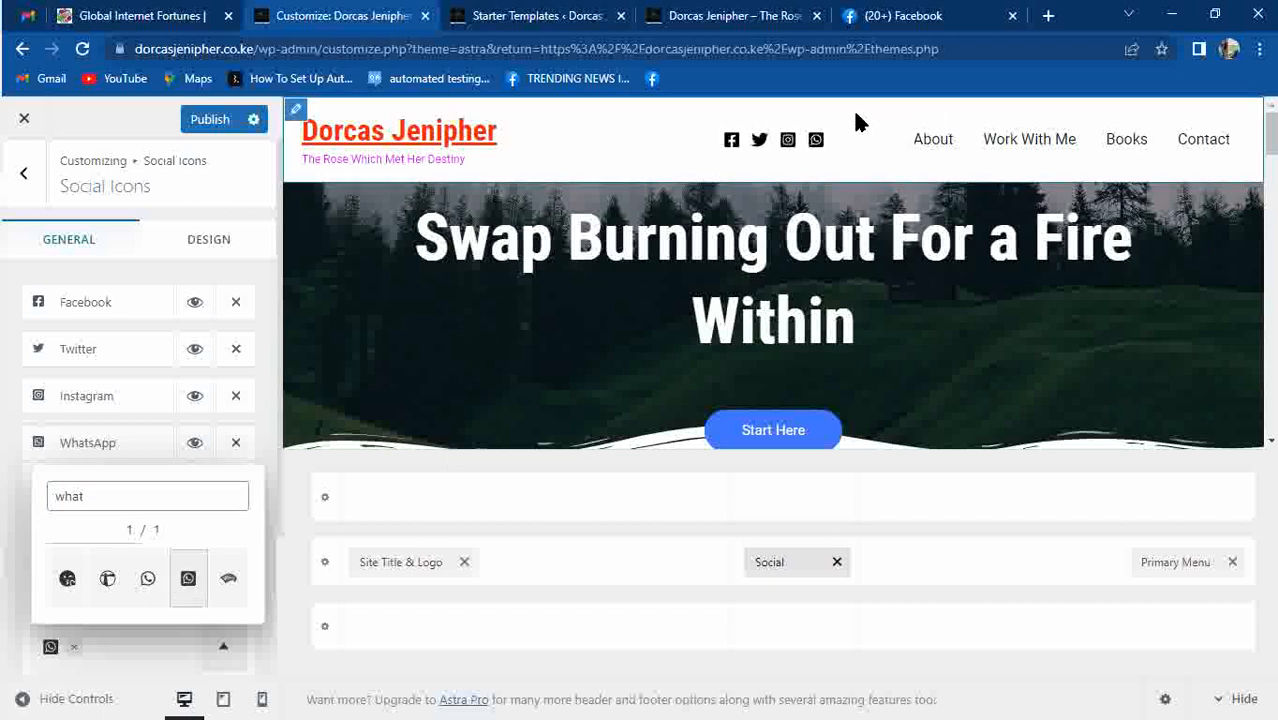
On the Design tab, set icon size 33, spacing 15, and Color Type to Official.
left_click(205, 252)
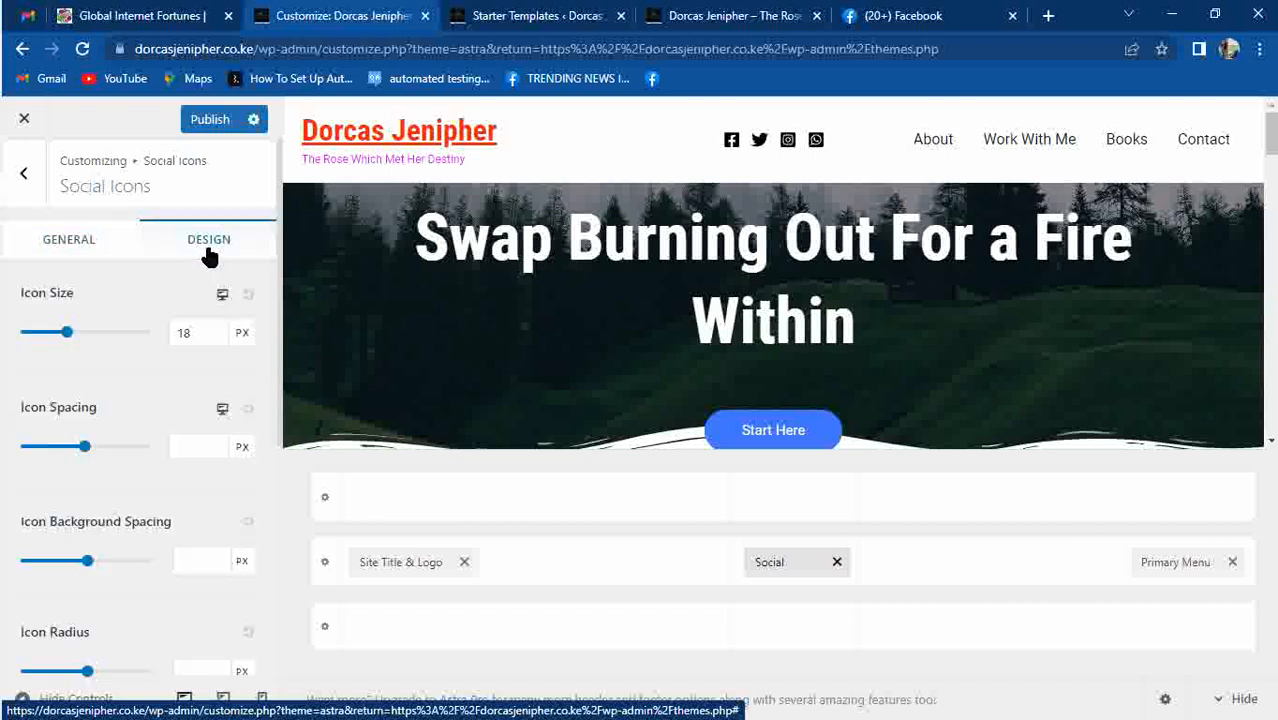
left_click_drag(64, 332, 107, 334)
mouse_move(86, 448)
left_mouse_down()
mouse_move(98, 450)
mouse_move(62, 456)
left_mouse_up()
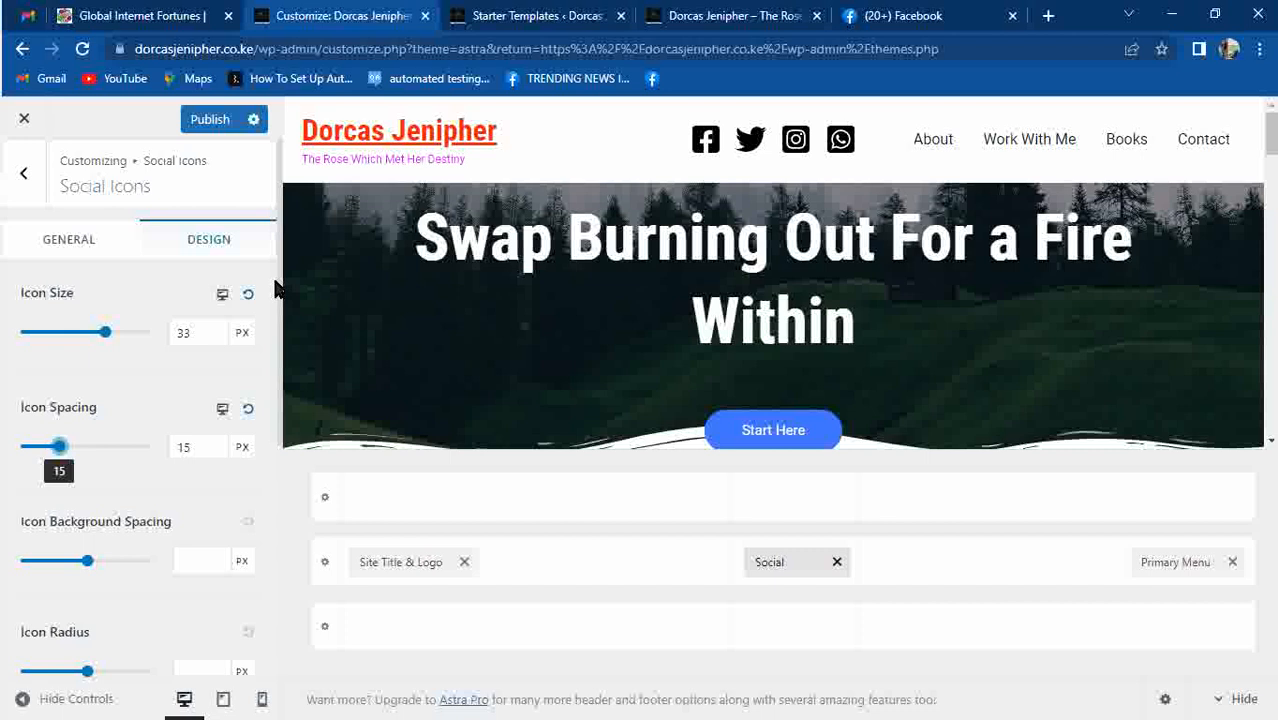
left_click_drag(275, 352, 275, 408)
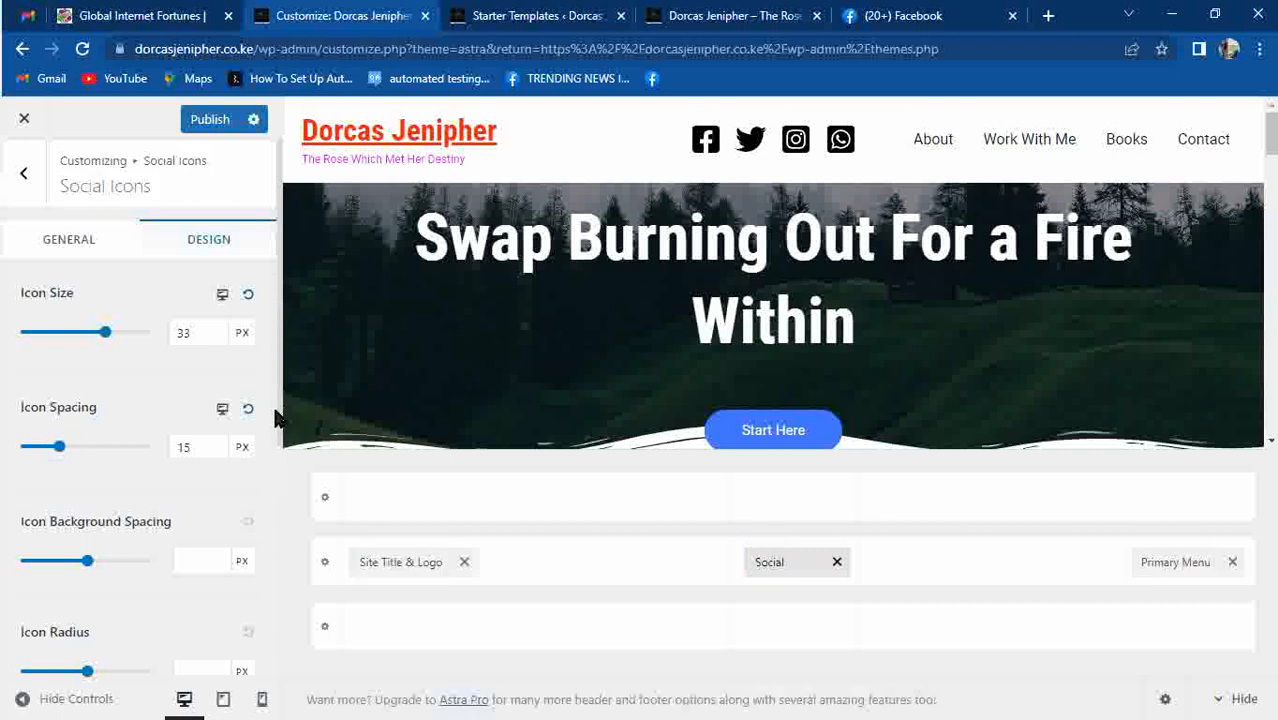
scroll(280, 497, "down", 4)
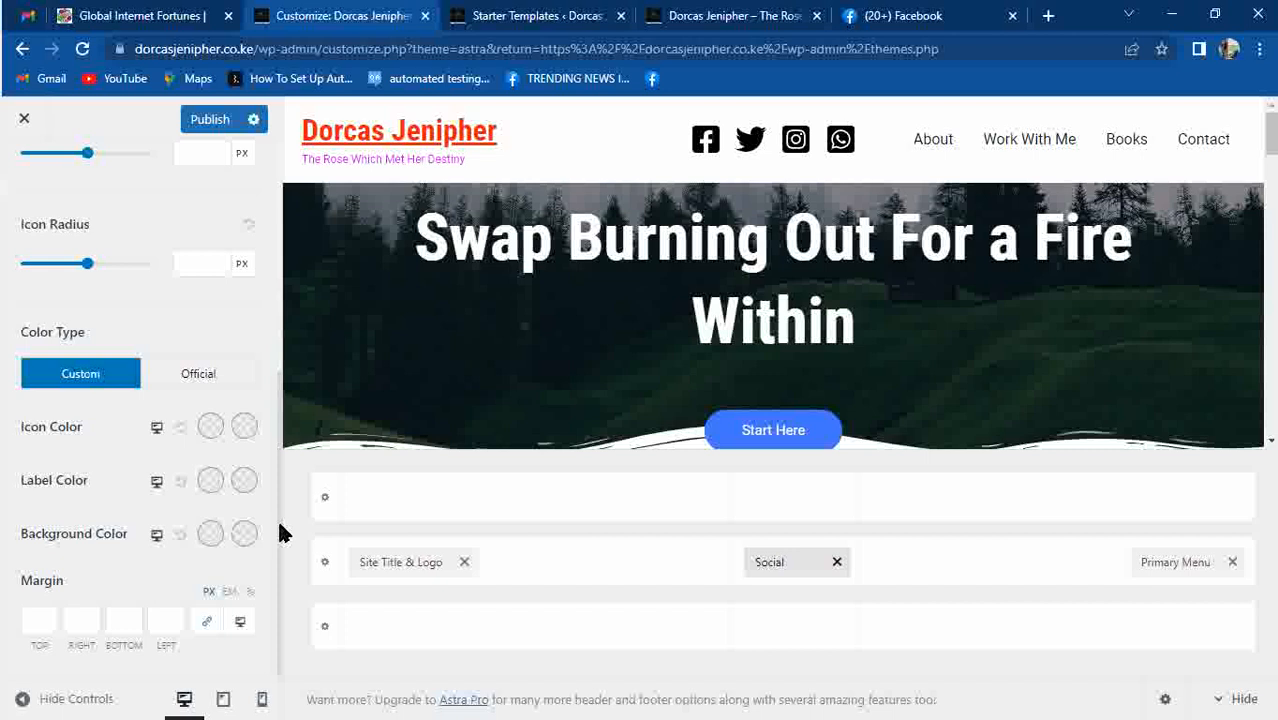
left_click(200, 375)
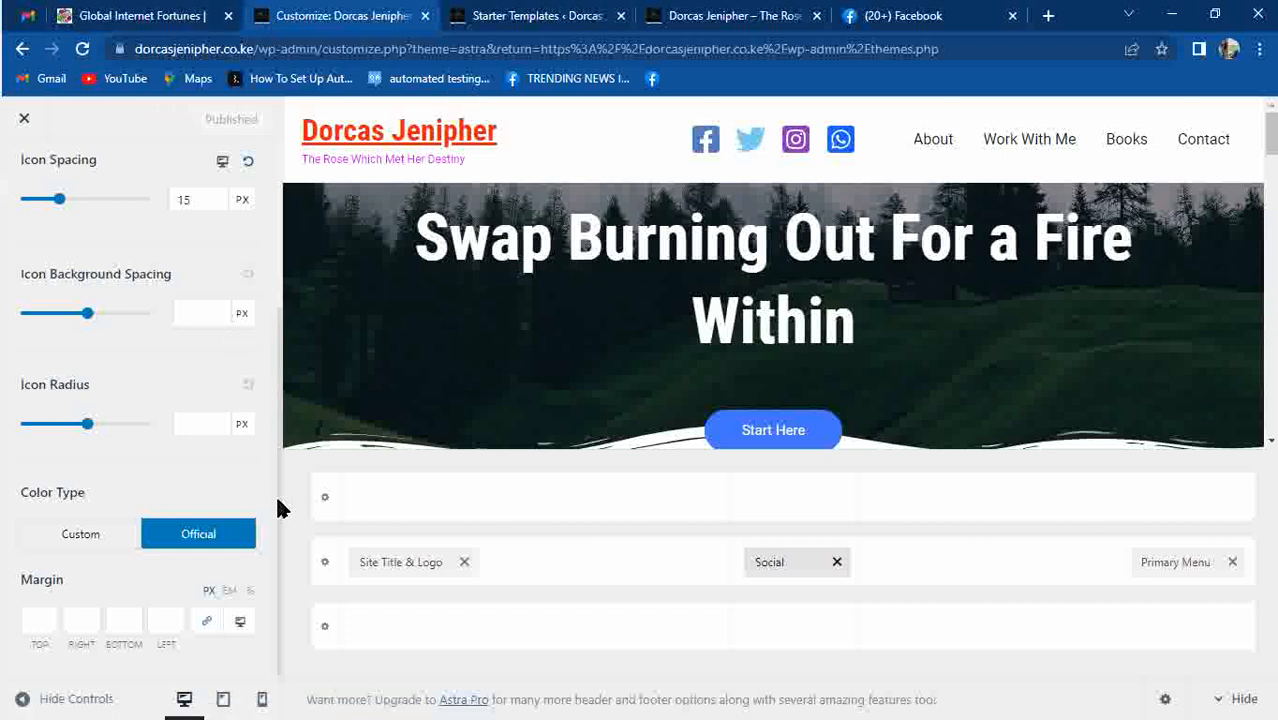
scroll(278, 510, "up", 3)
left_click(87, 242)
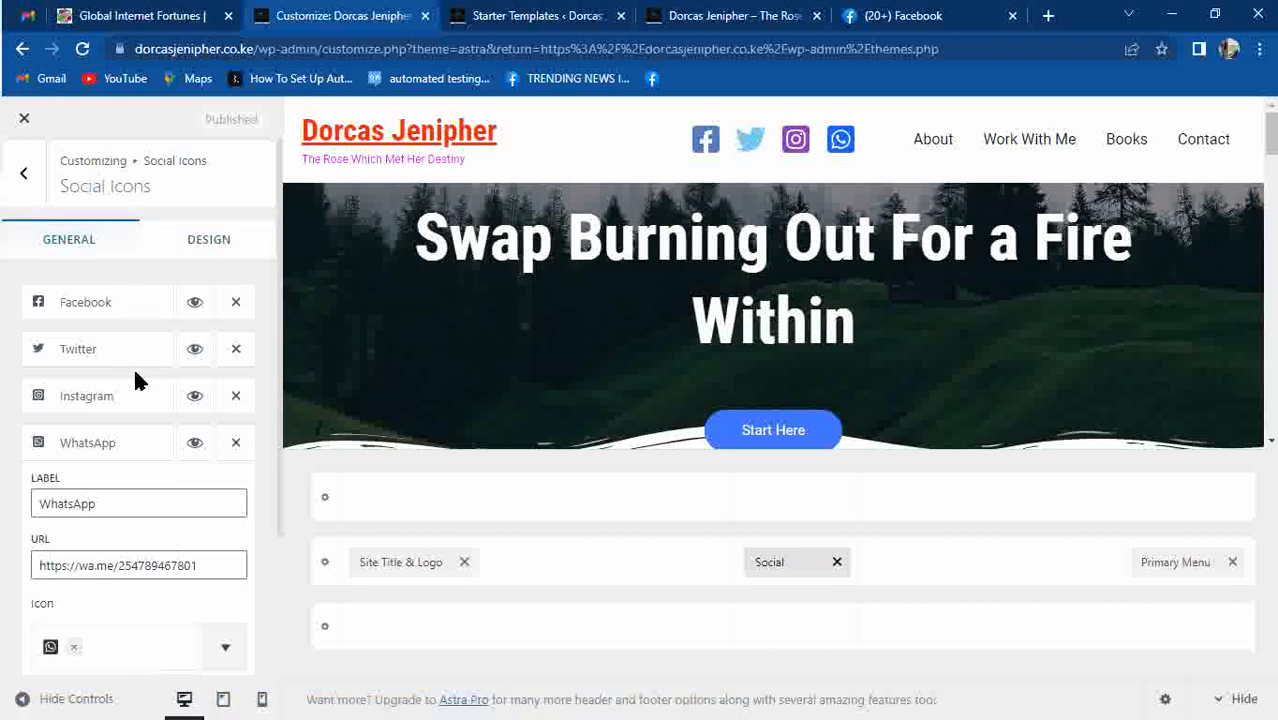
Remove the Twitter icon, then close the customizer and confirm leaving without saving.
left_click(238, 352)
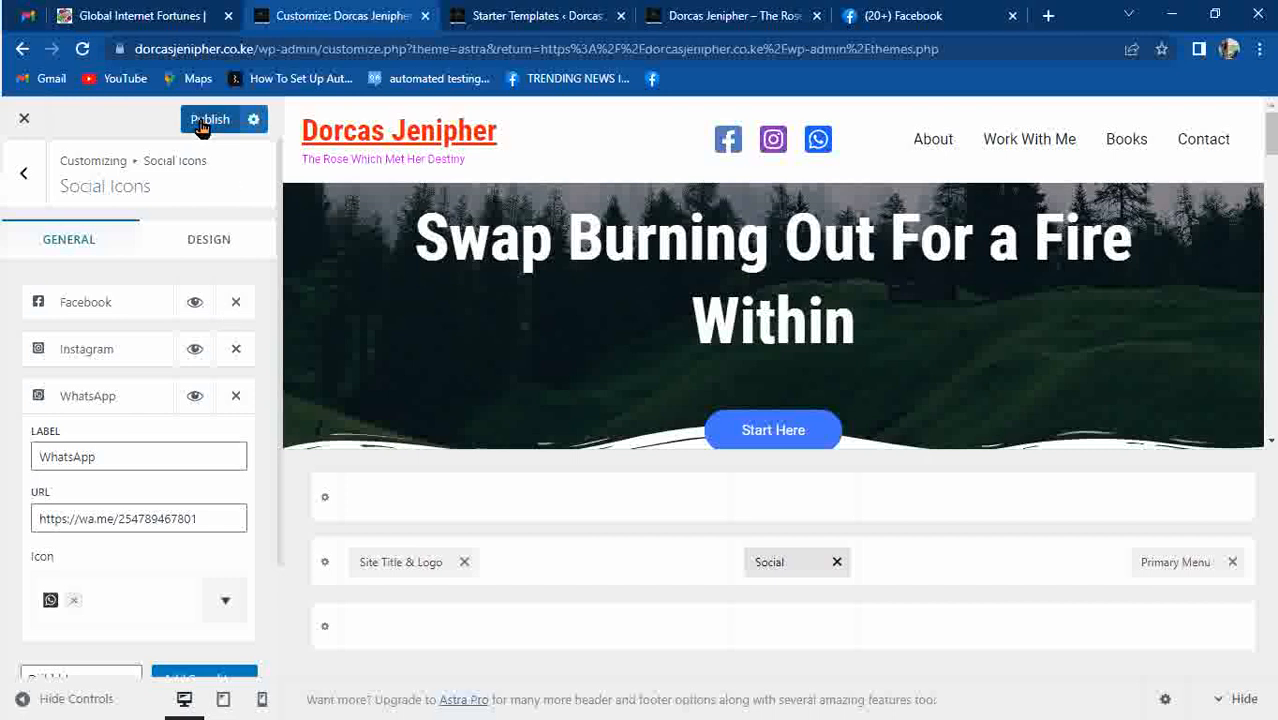
left_click(26, 122)
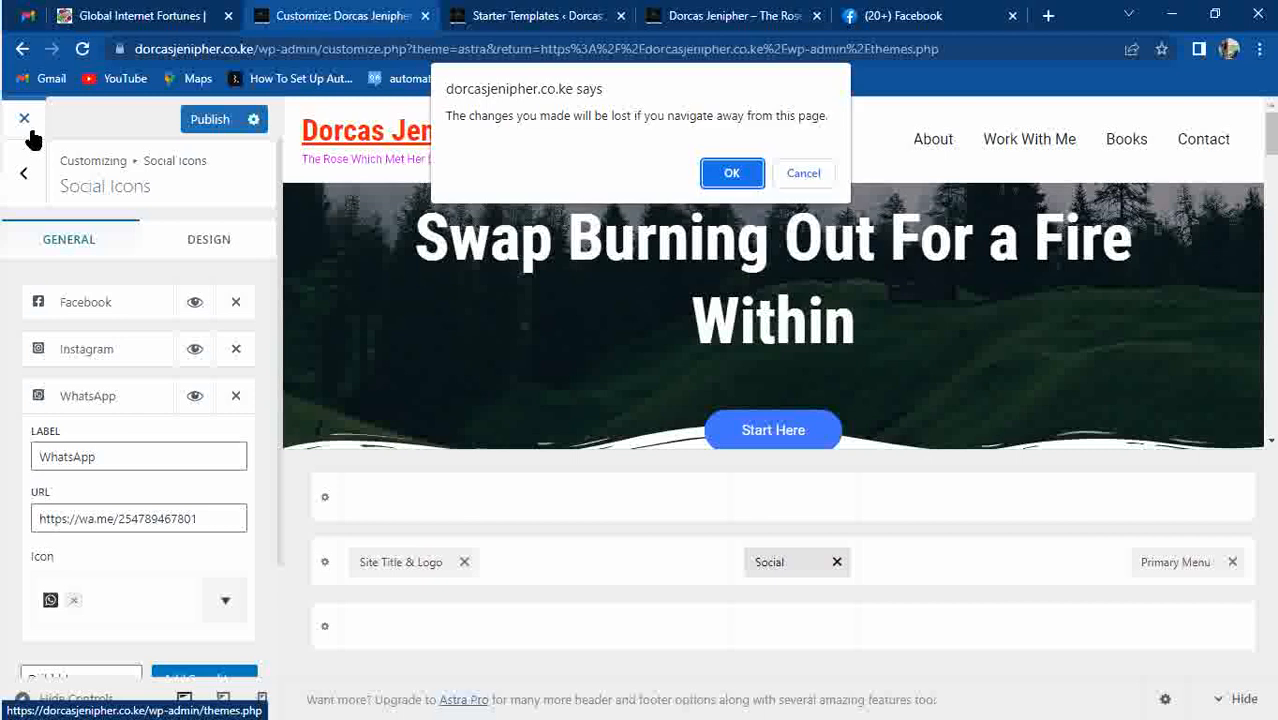
left_click(731, 172)
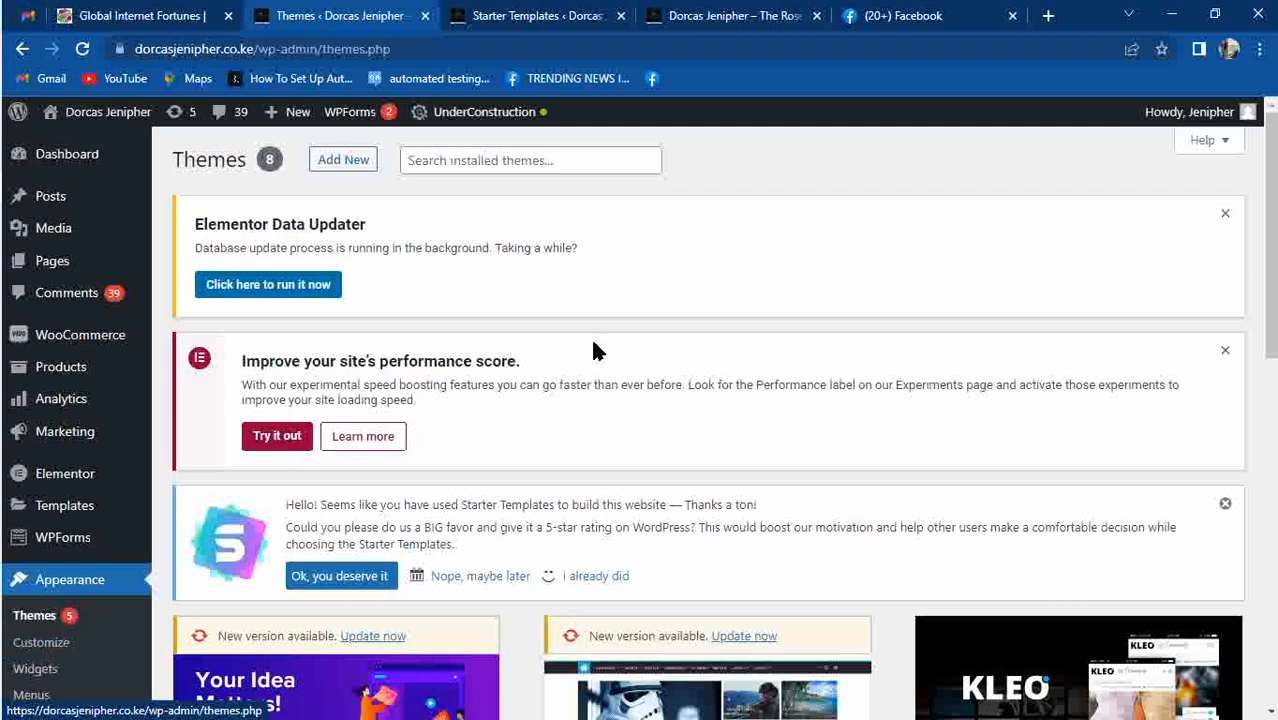
Reopen Appearance > Customize and go to the Footer Builder settings.
left_click(41, 646)
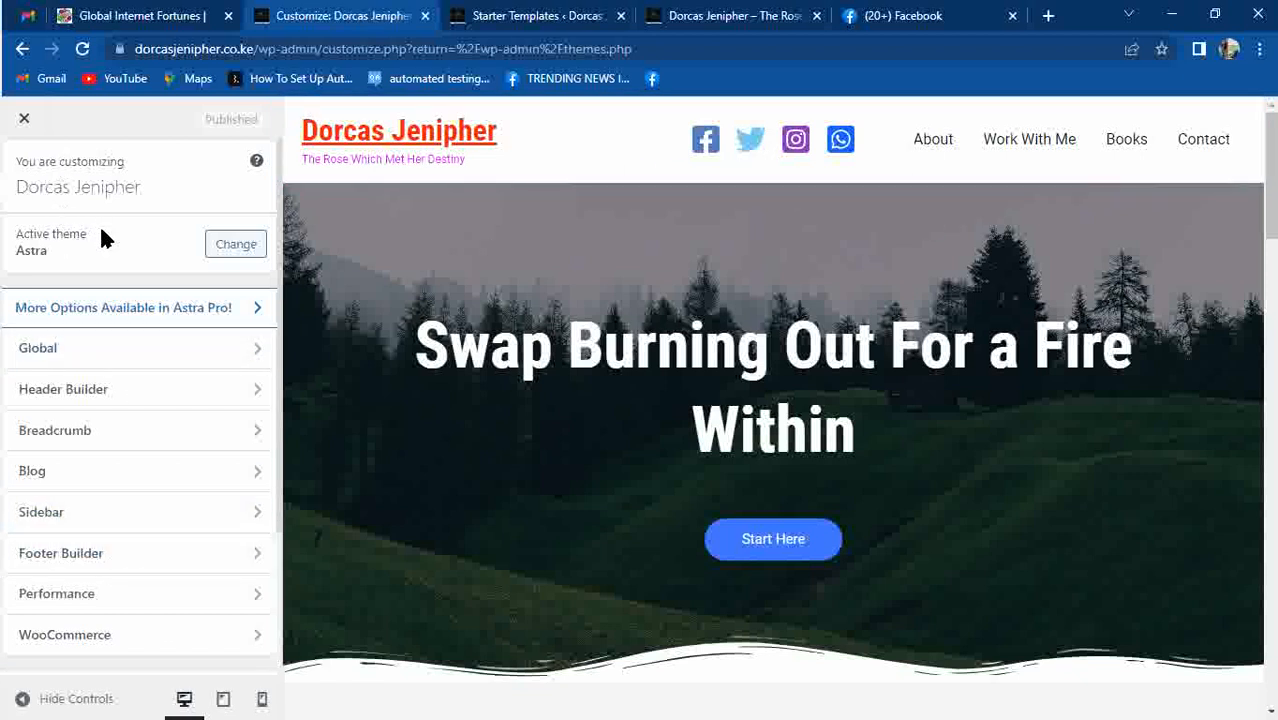
left_click(75, 566)
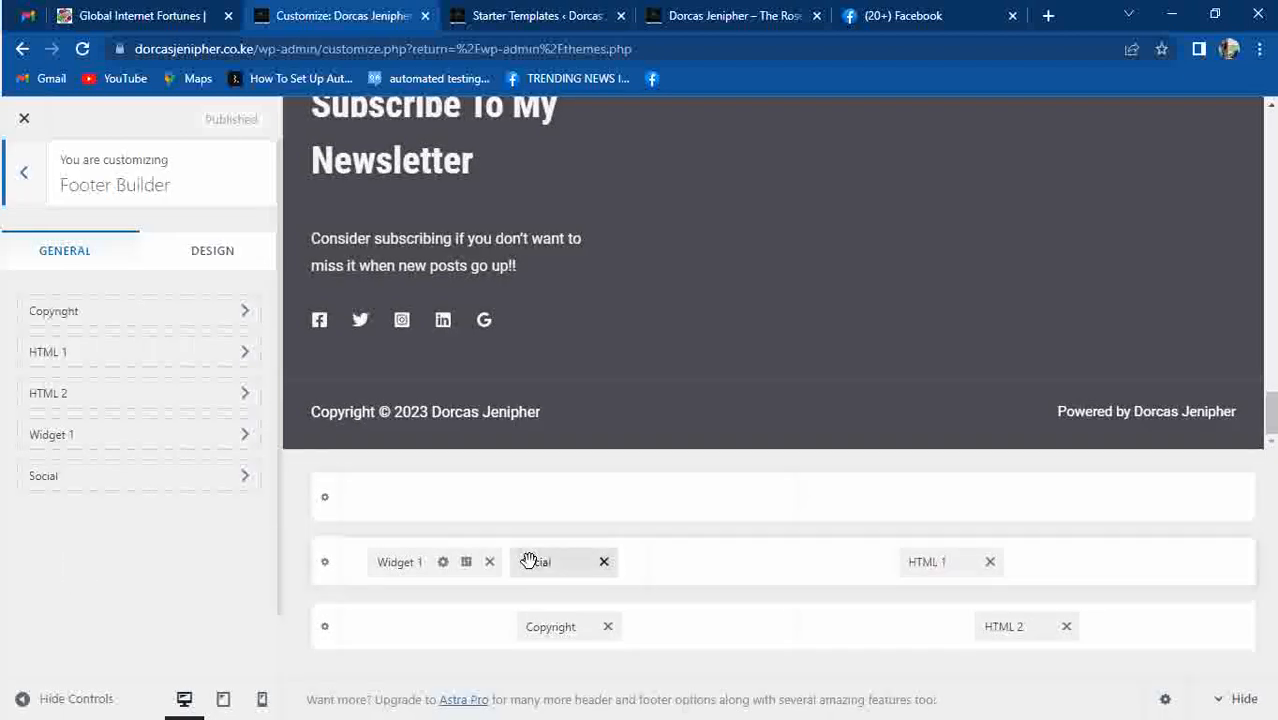
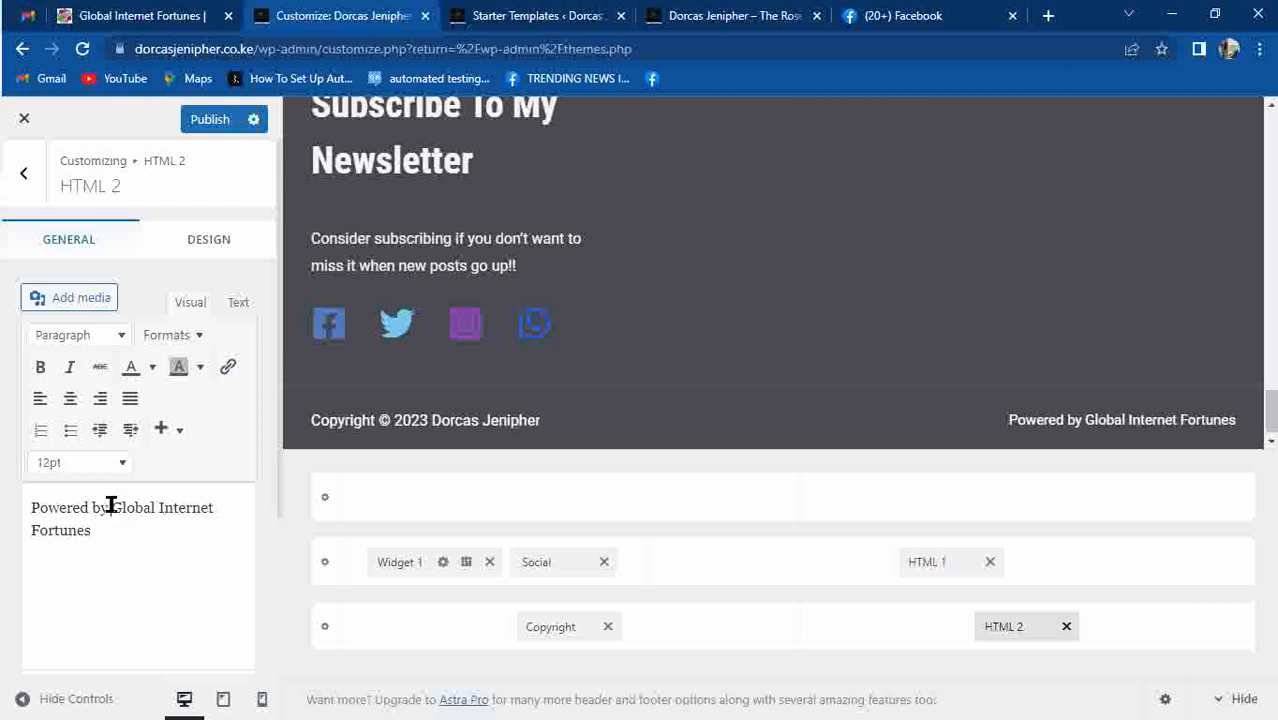
Copy the web address of your own Facebook profile page, then return to the site customizer.
left_click(960, 16)
left_click(845, 43)
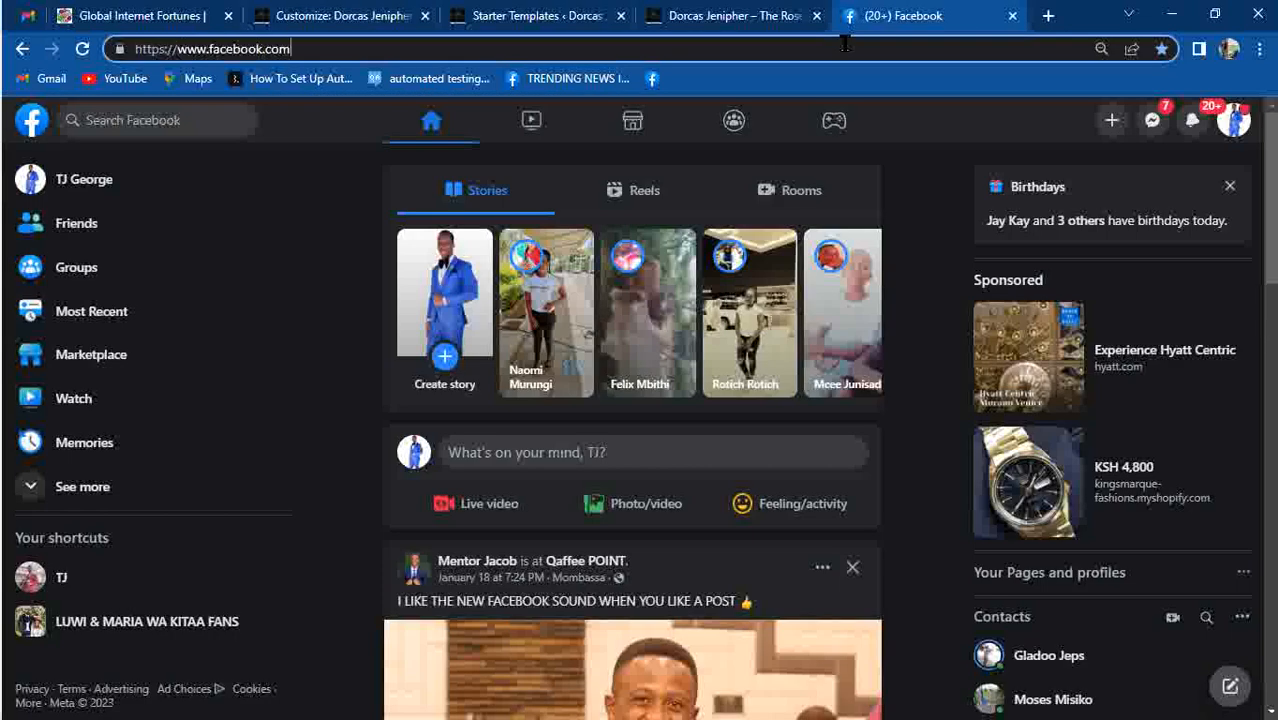
left_click(55, 184)
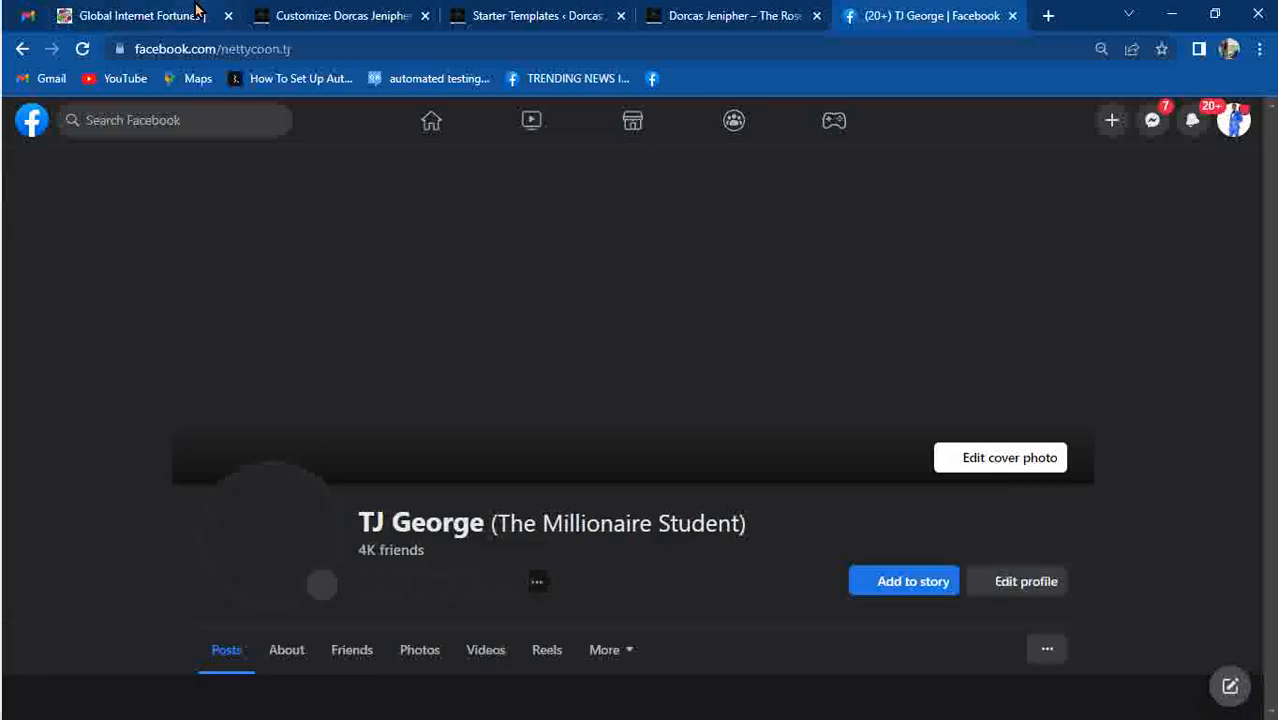
left_click(258, 49)
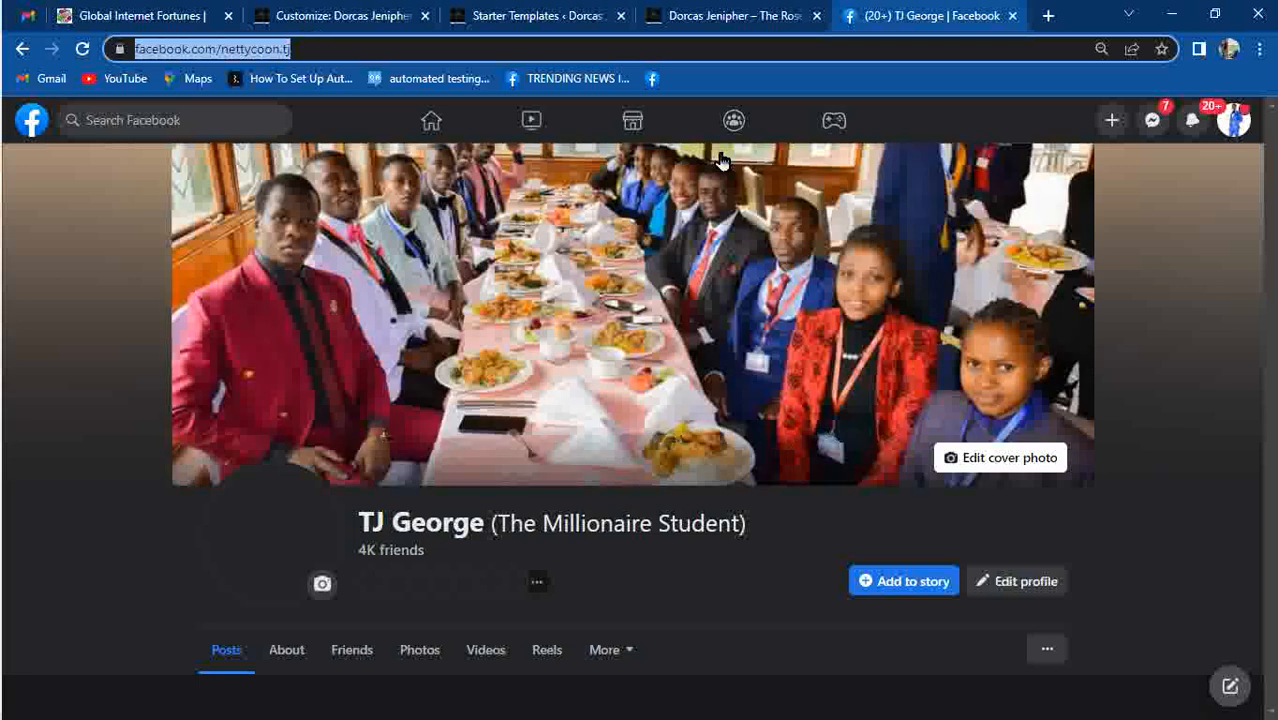
left_click(750, 15)
left_click(294, 17)
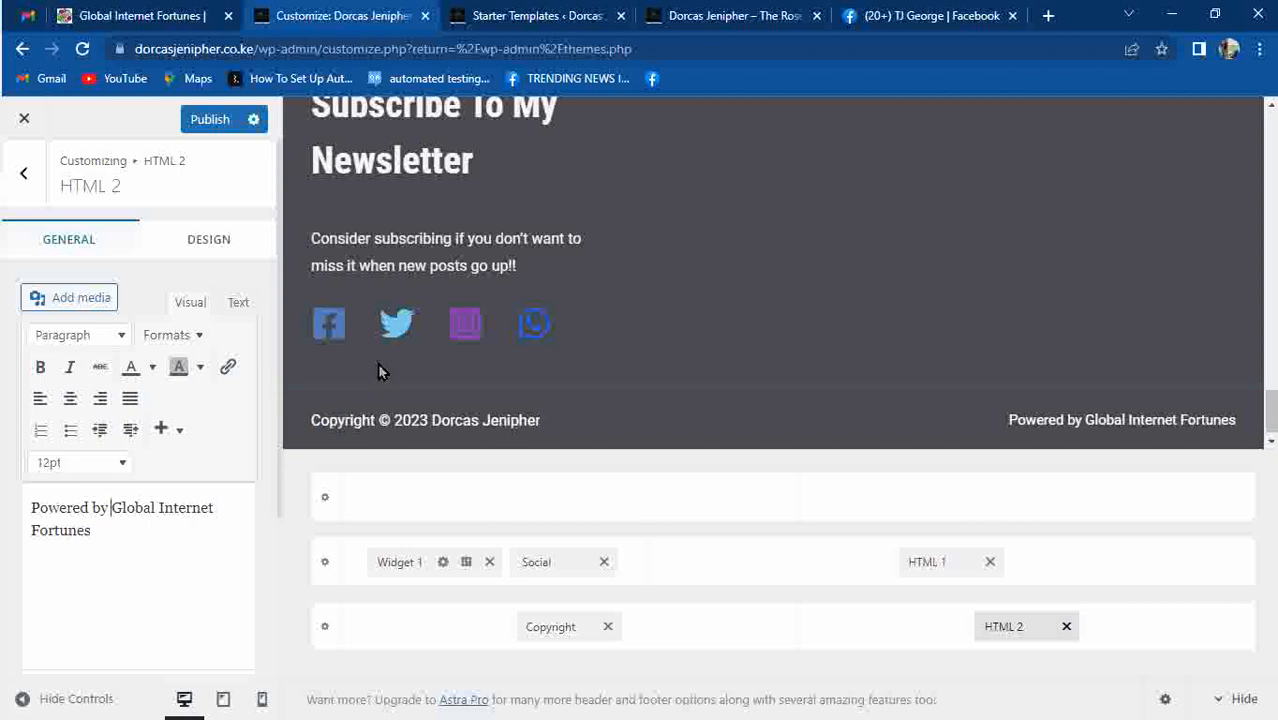
Replace the footer Facebook icon's # link with the copied profile address.
left_click(325, 324)
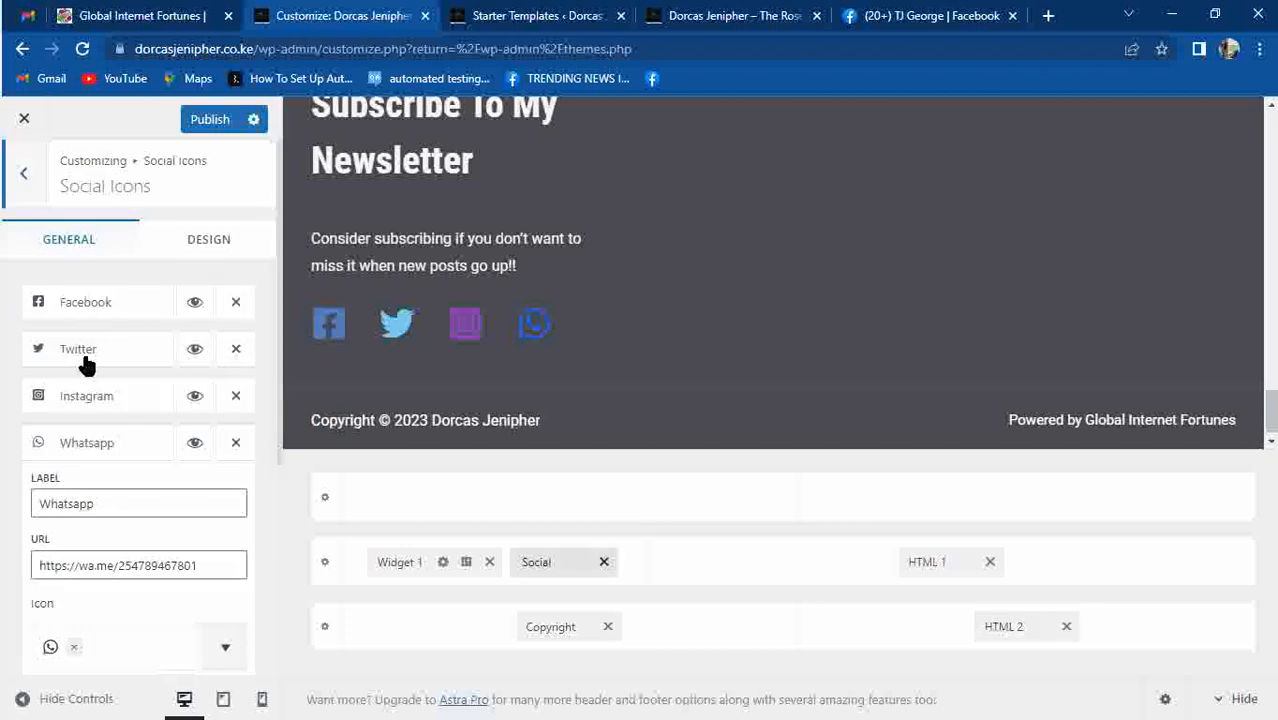
left_click(81, 305)
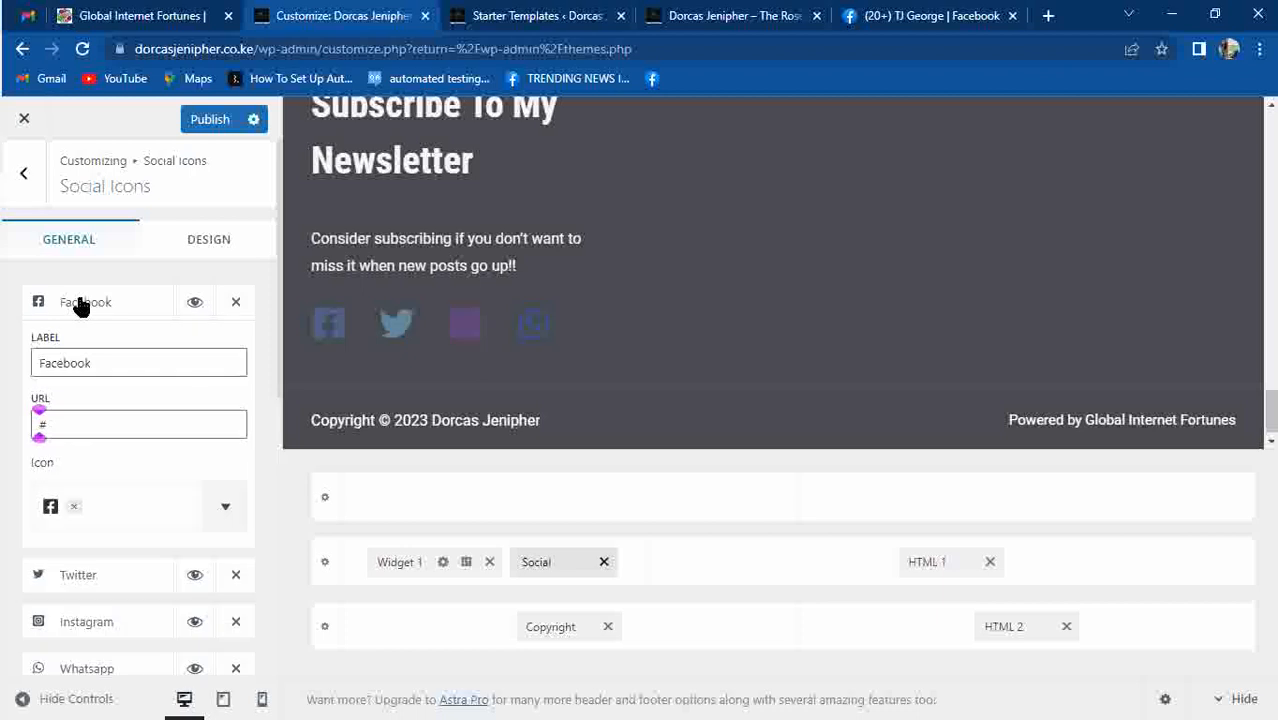
left_click(119, 432)
key("BackSpace")
key("ctrl+v")
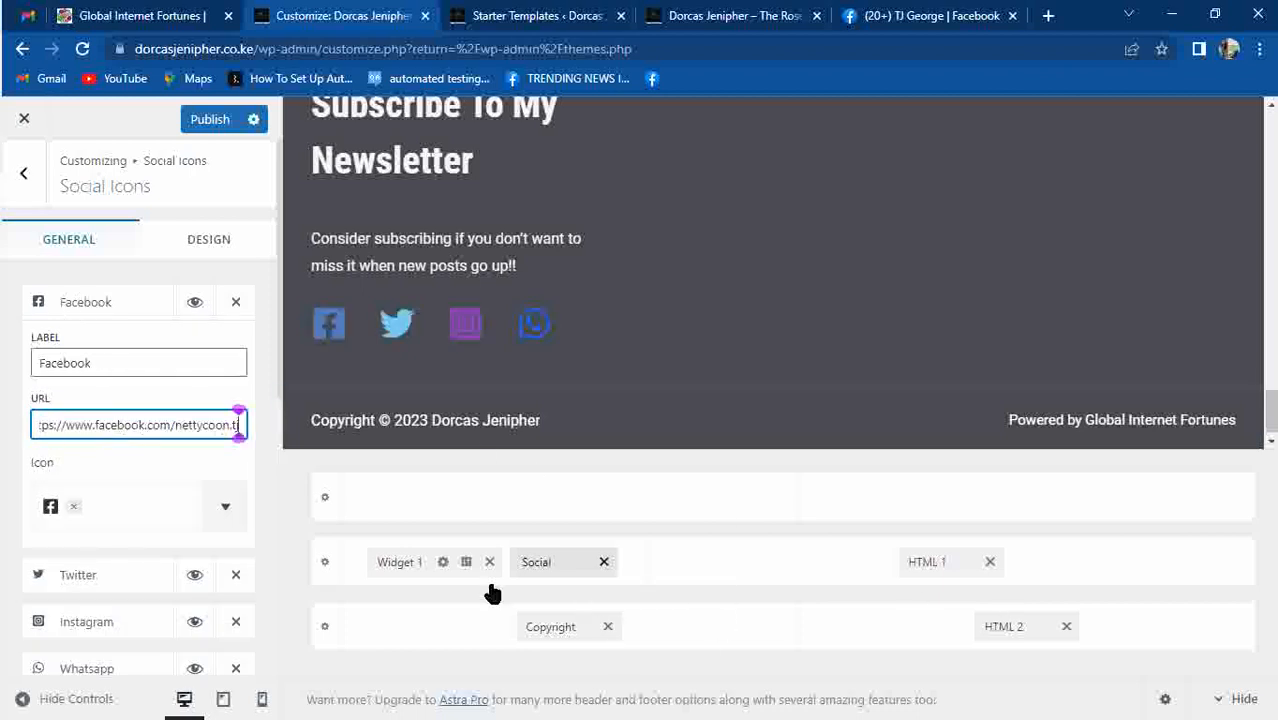
left_click(543, 627)
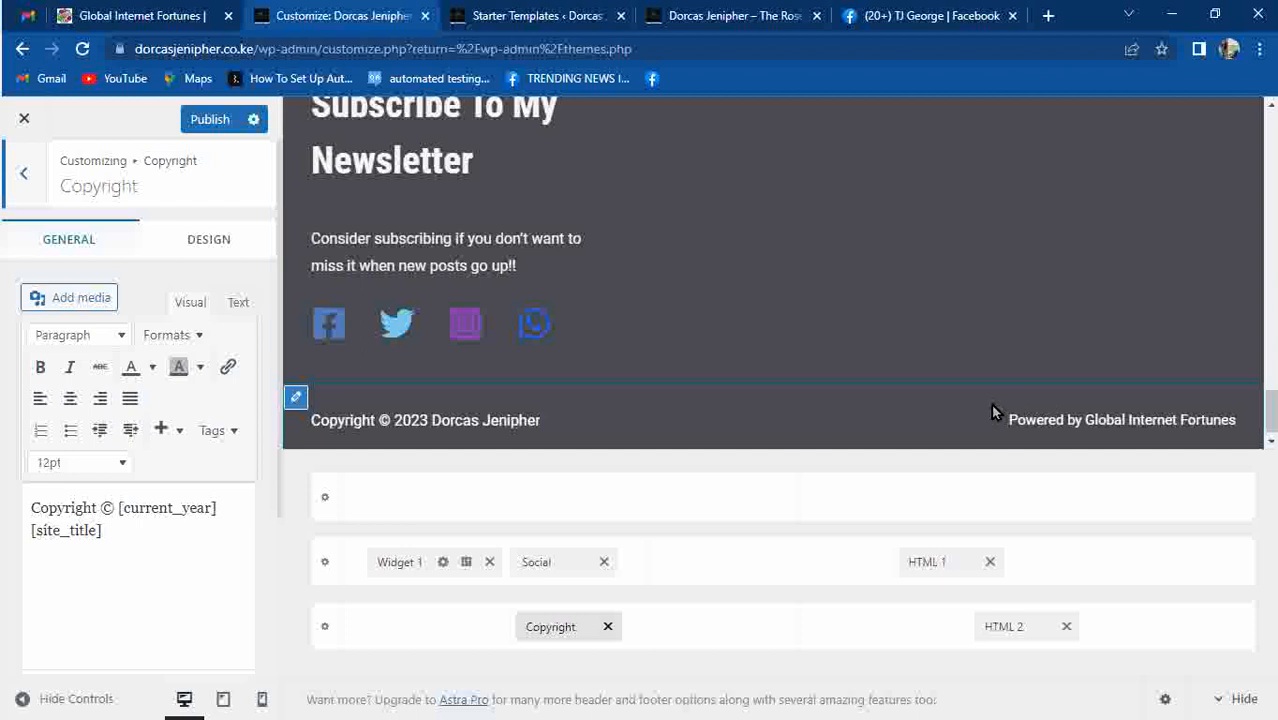
left_click(806, 425)
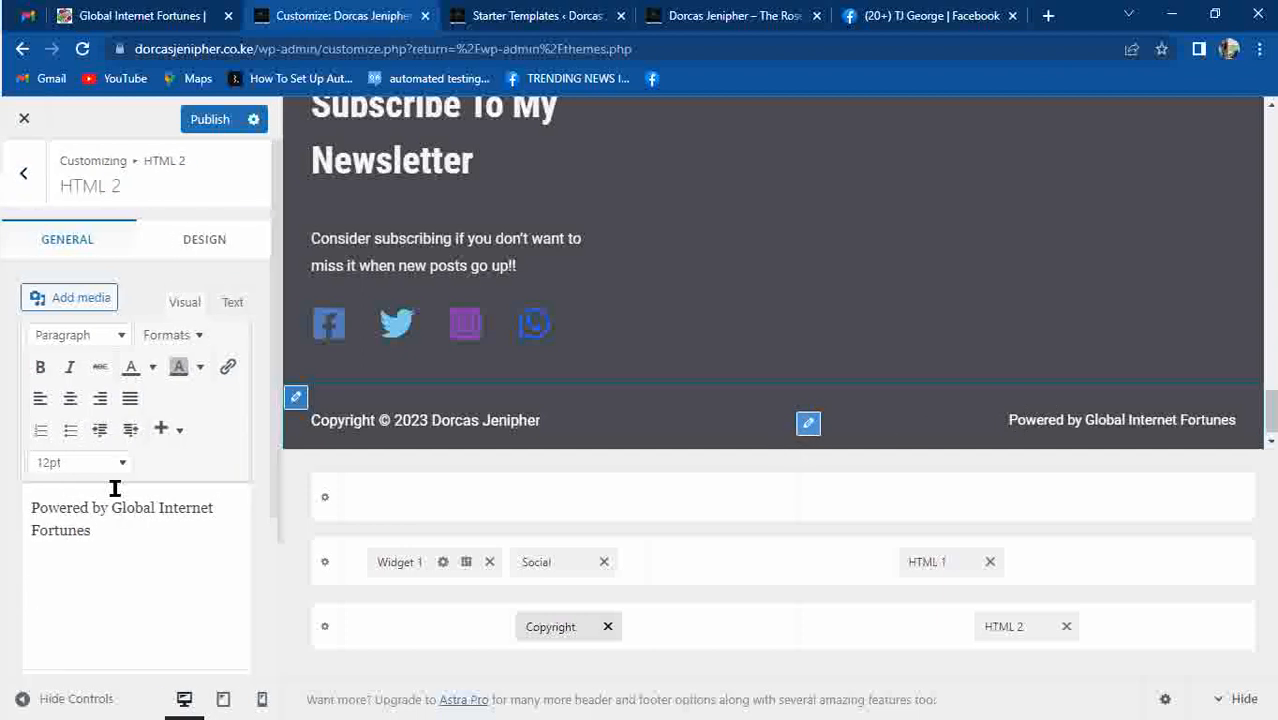
Select 'Global Internet Fortunes' in the HTML 2 text and copy the globalinternetfortunes.com address.
left_click_drag(111, 515, 157, 528)
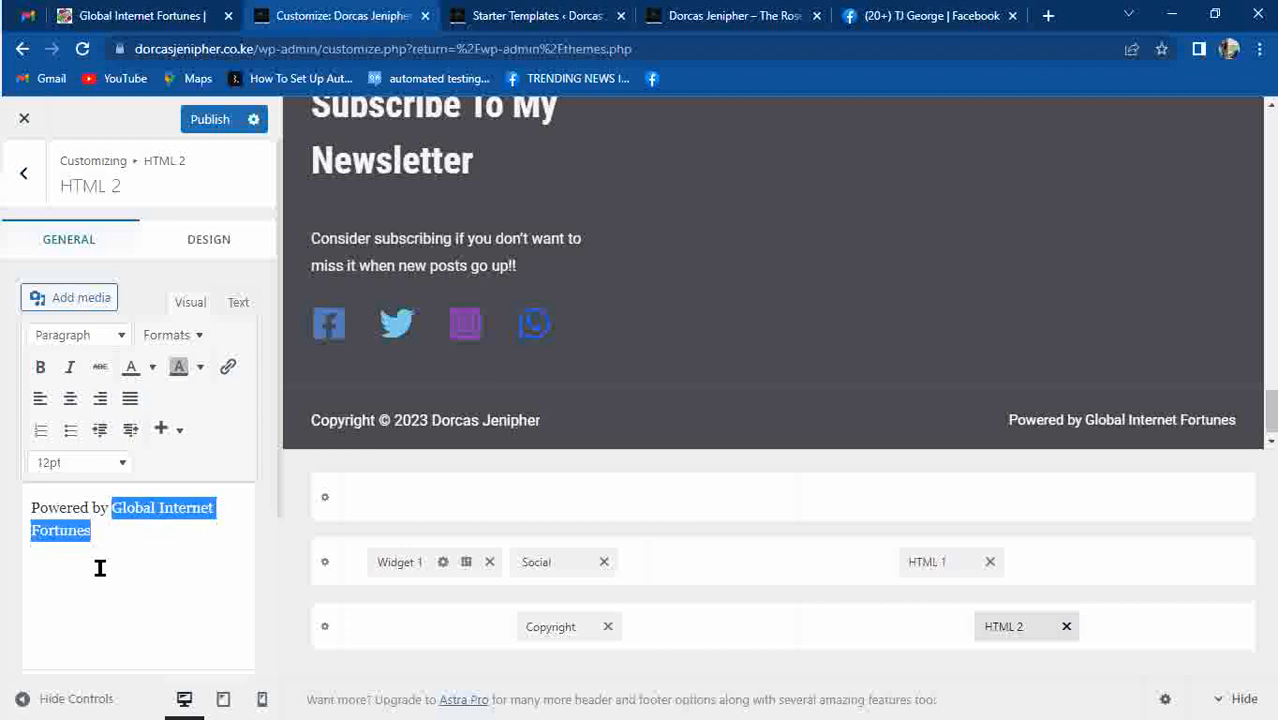
left_click(940, 12)
left_click(890, 45)
type("globalinternetfortunes.com")
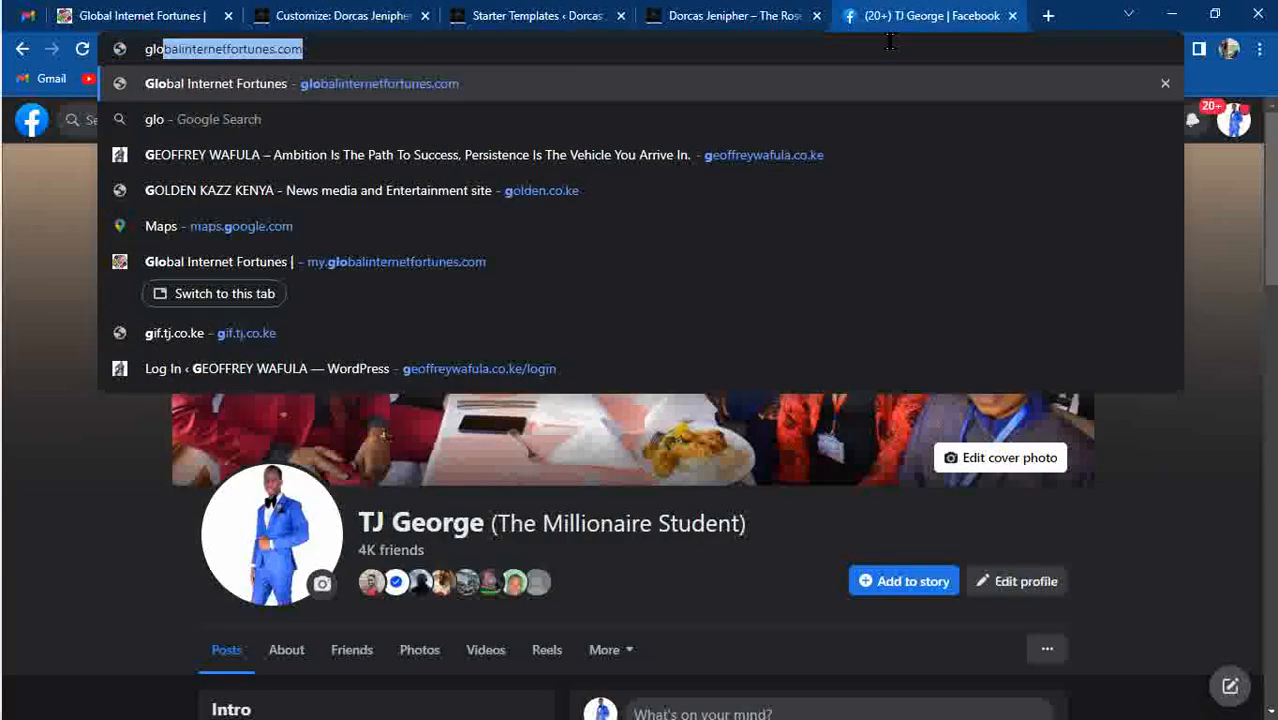
key("ctrl+a")
key("ctrl+c")
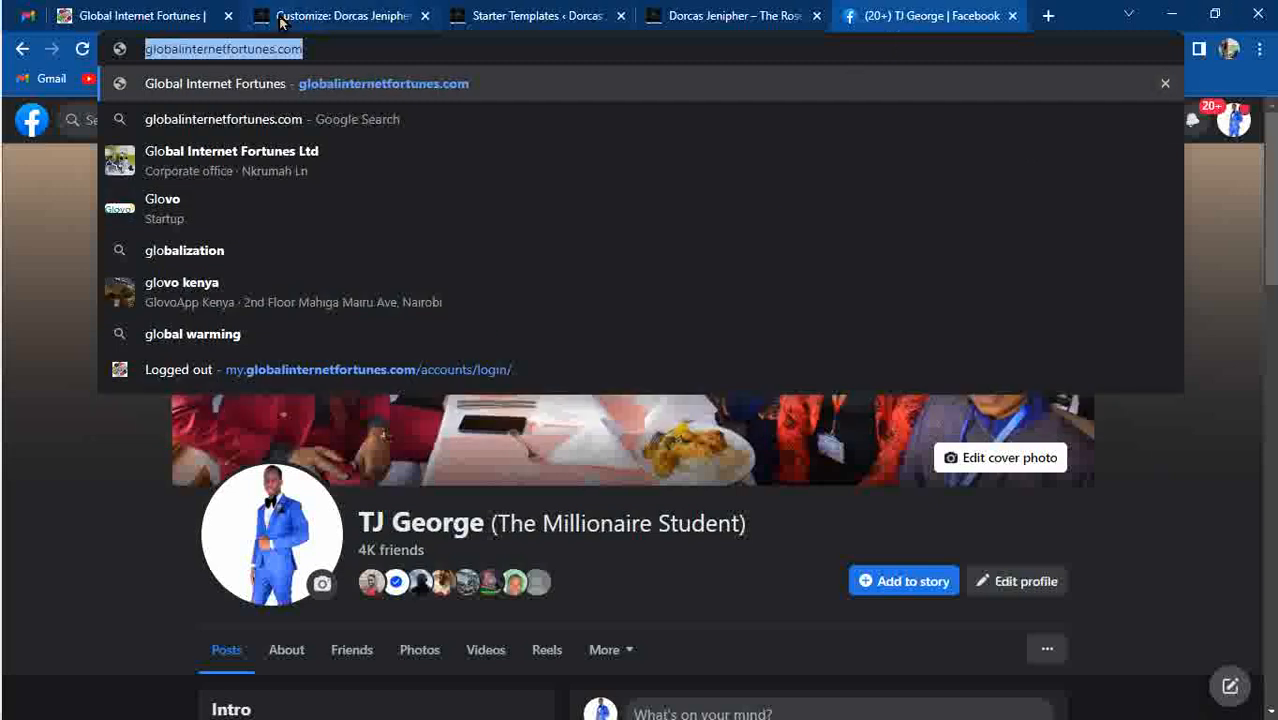
left_click(312, 16)
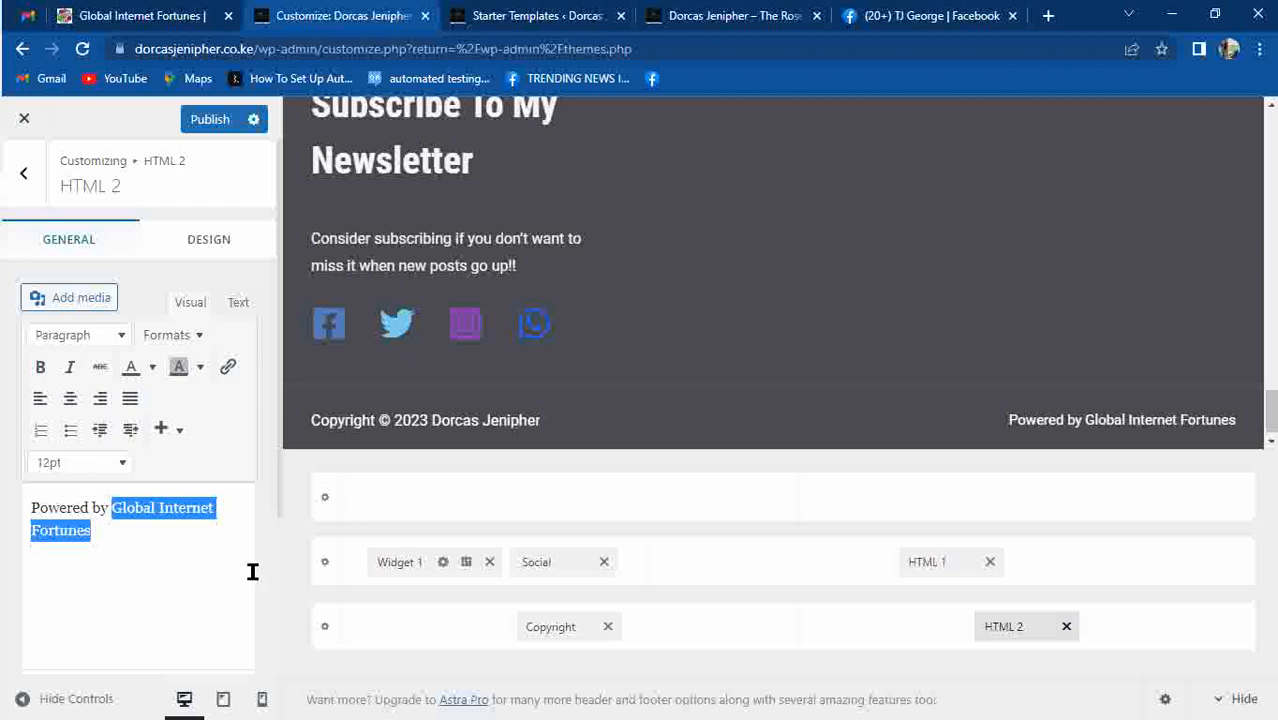
left_click(227, 367)
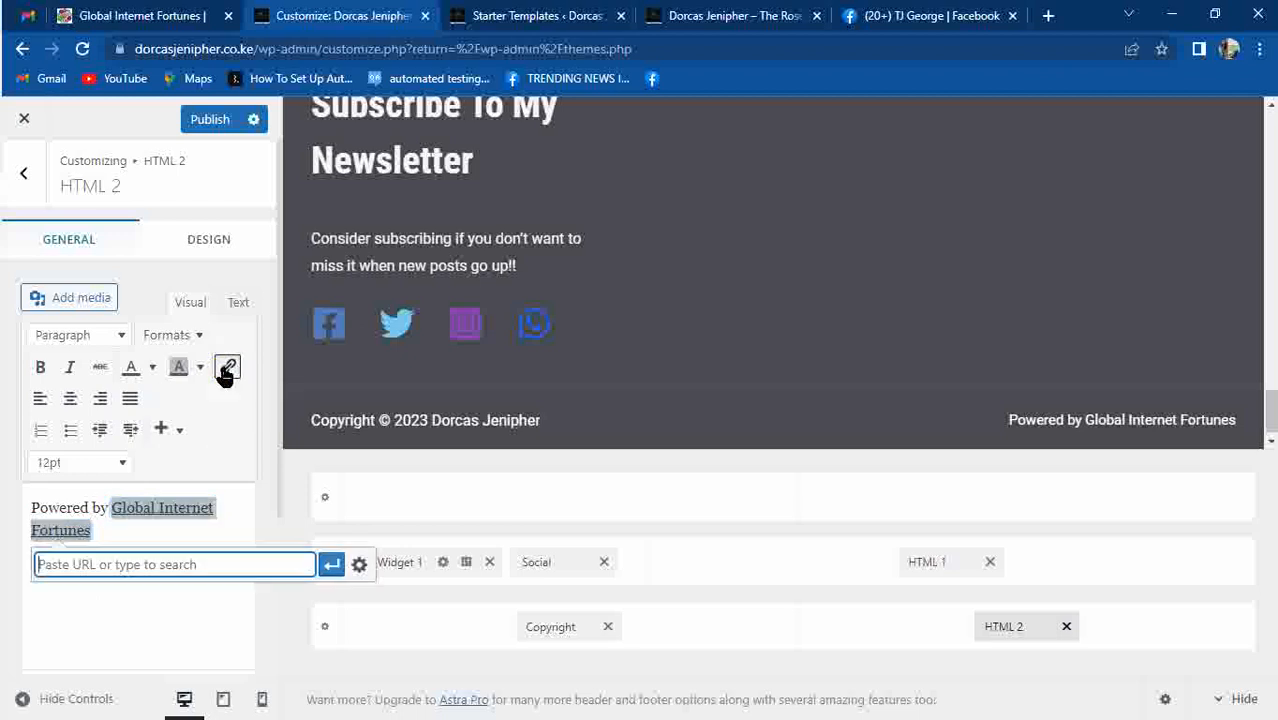
left_click(139, 535)
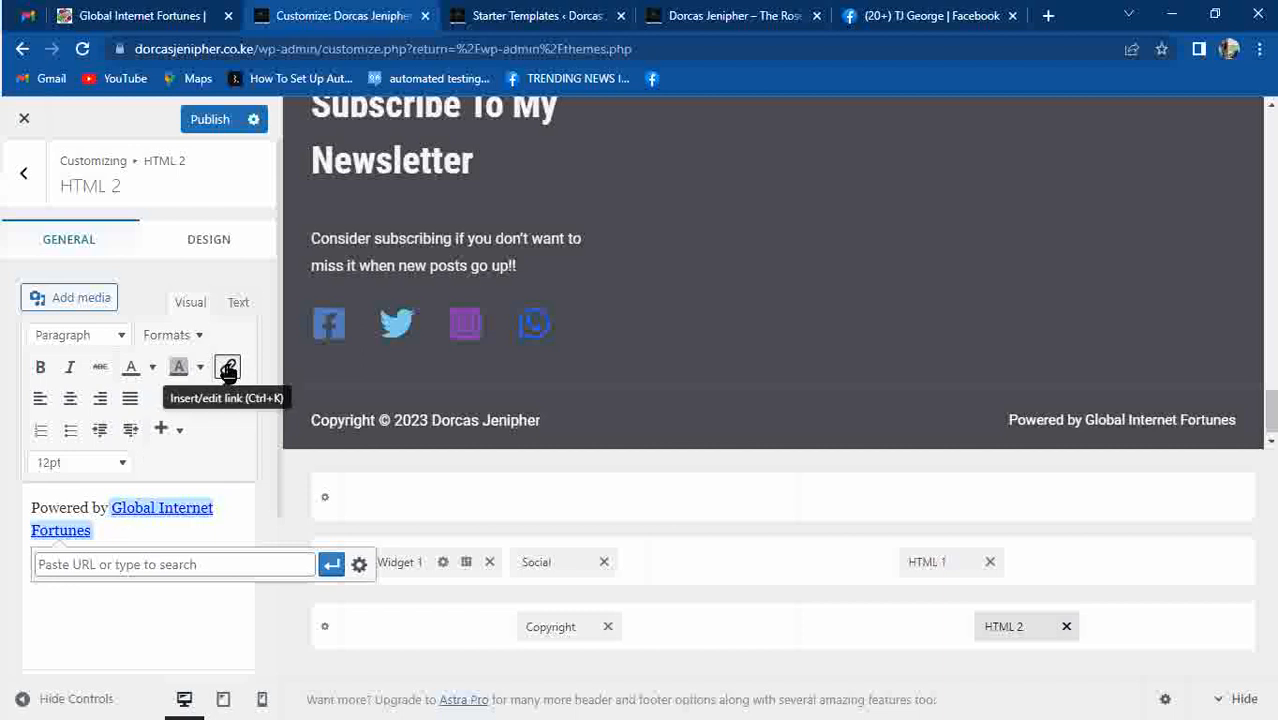
left_click(124, 566)
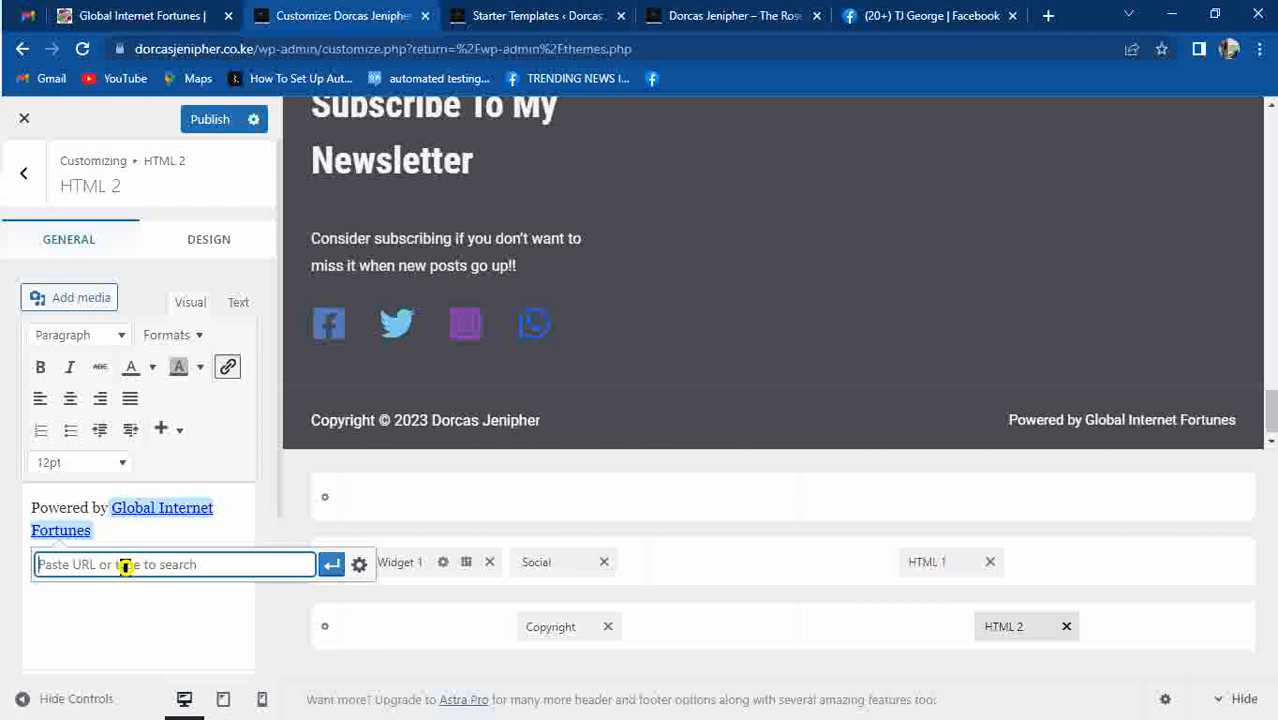
key("ctrl+v")
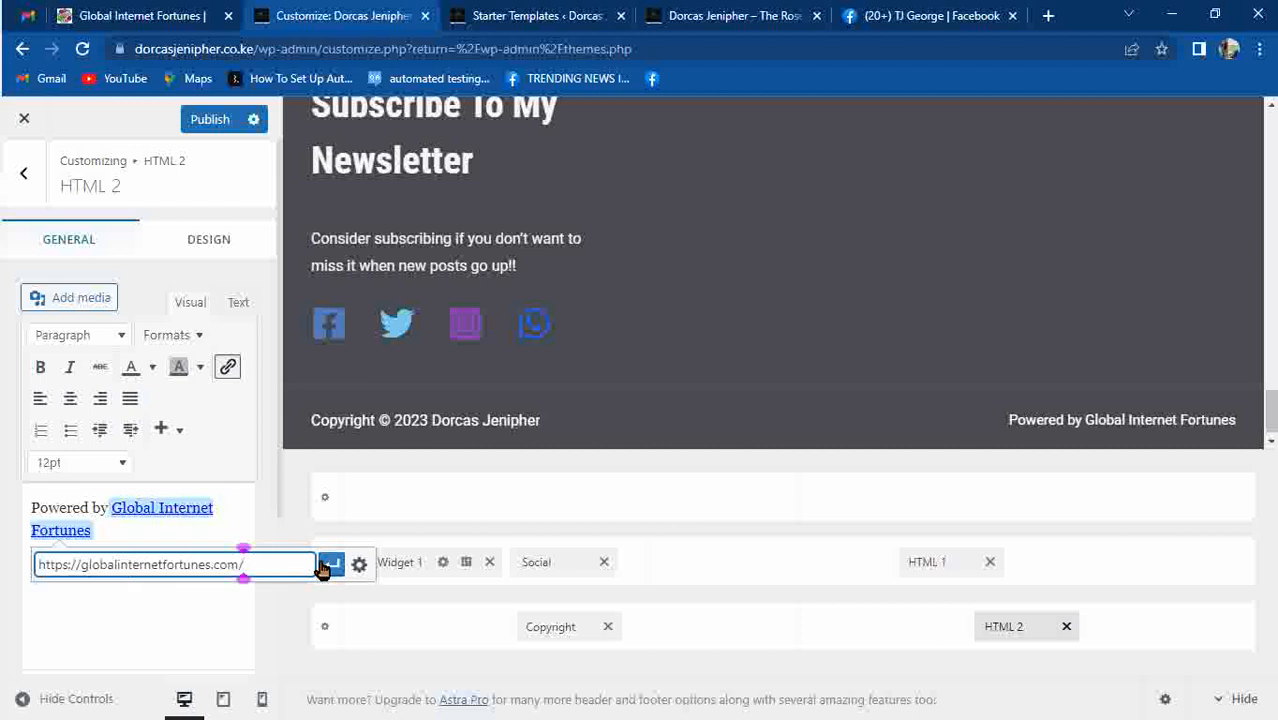
left_click(358, 566)
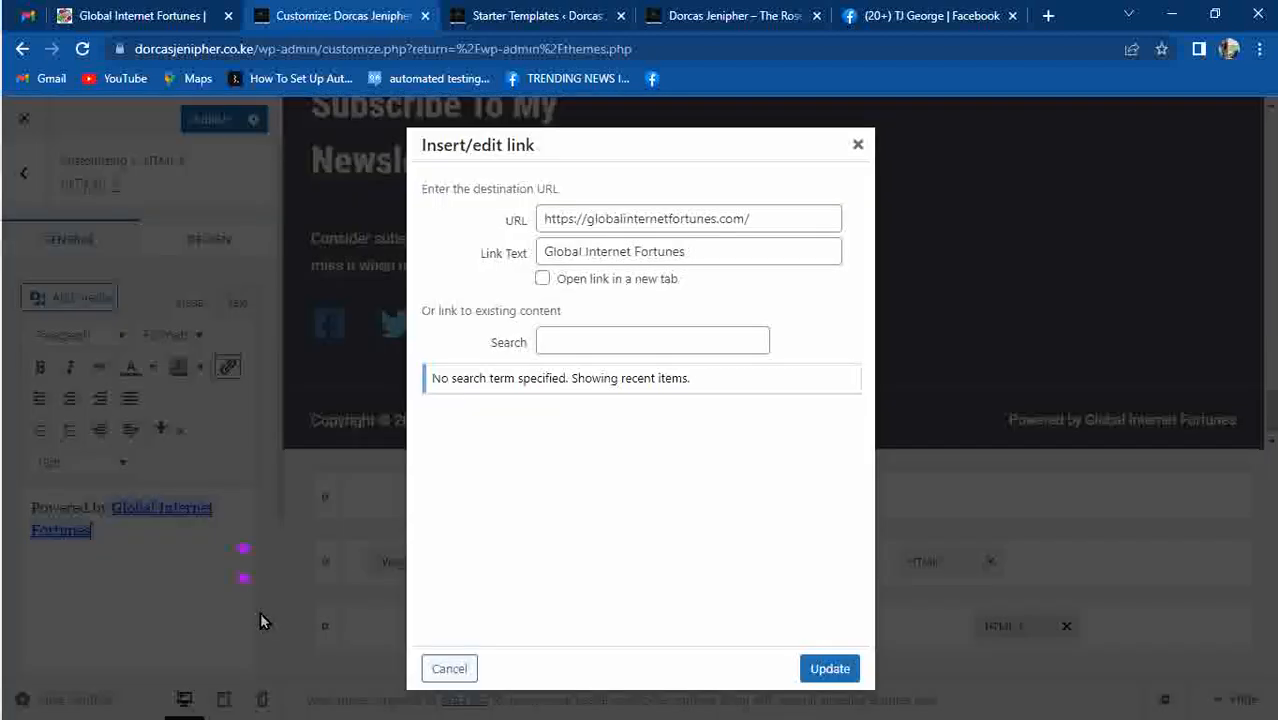
left_click(542, 278)
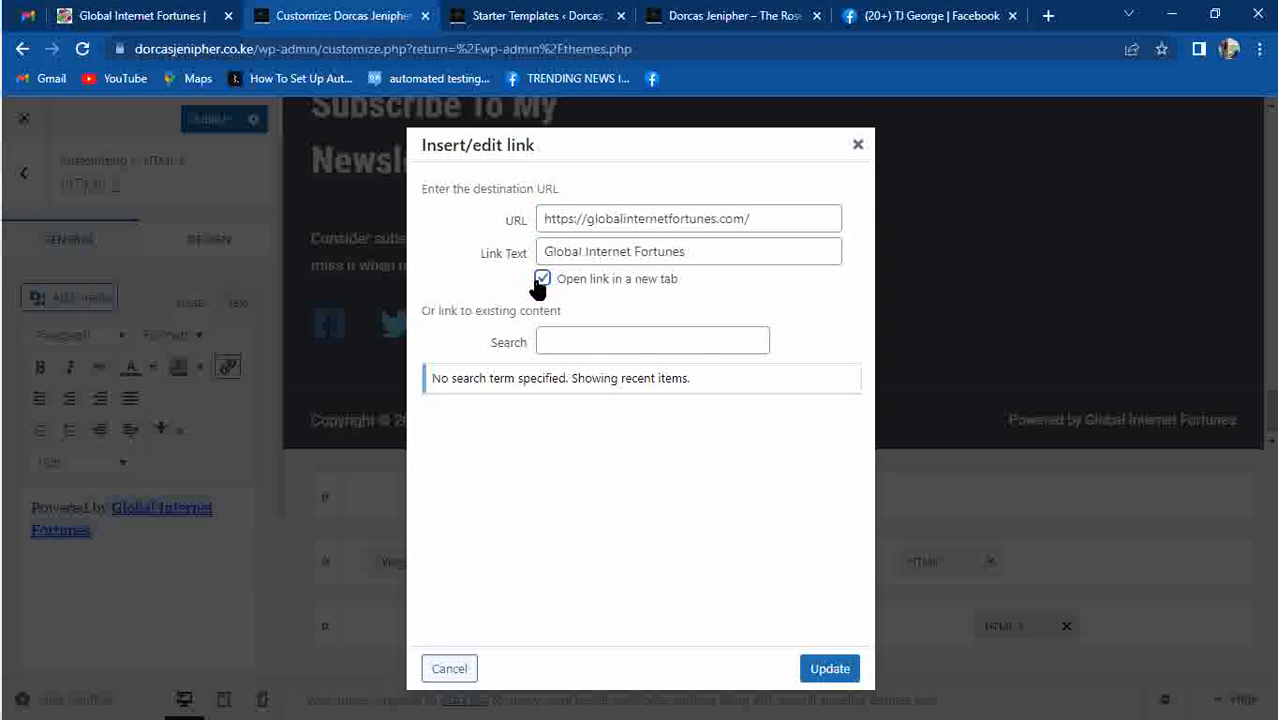
left_click(820, 668)
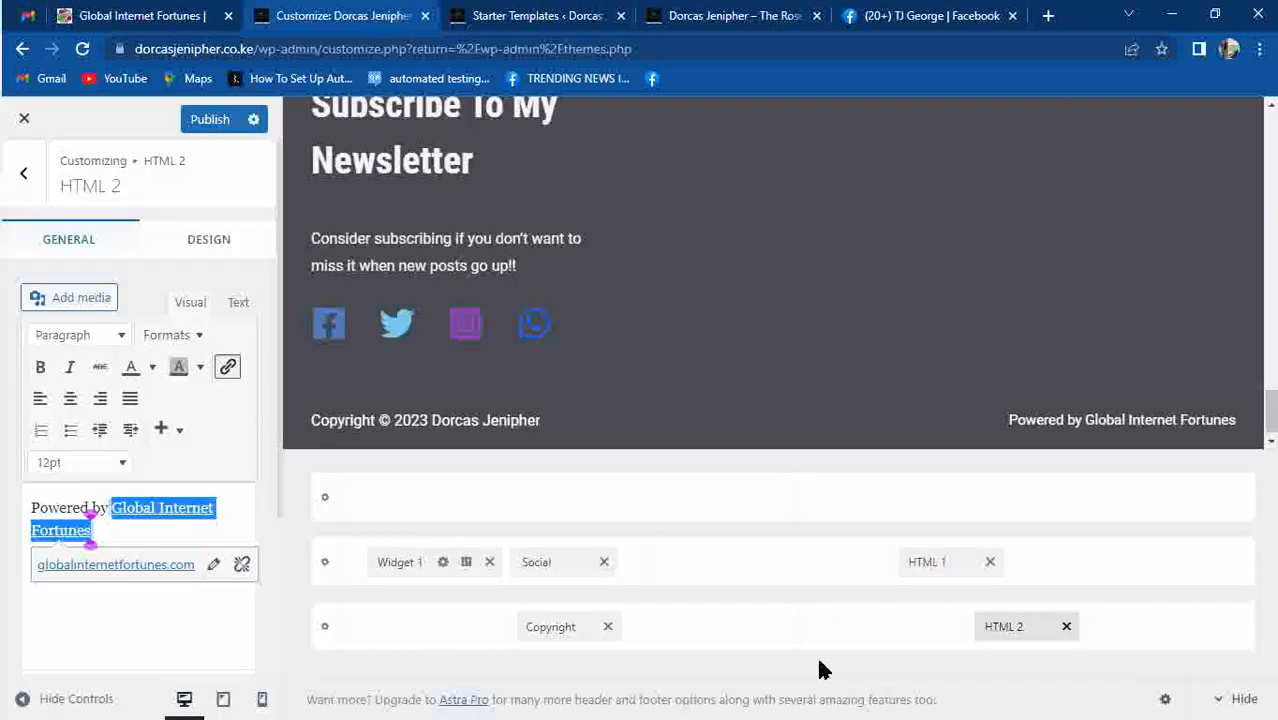
left_click(209, 105)
left_click(209, 118)
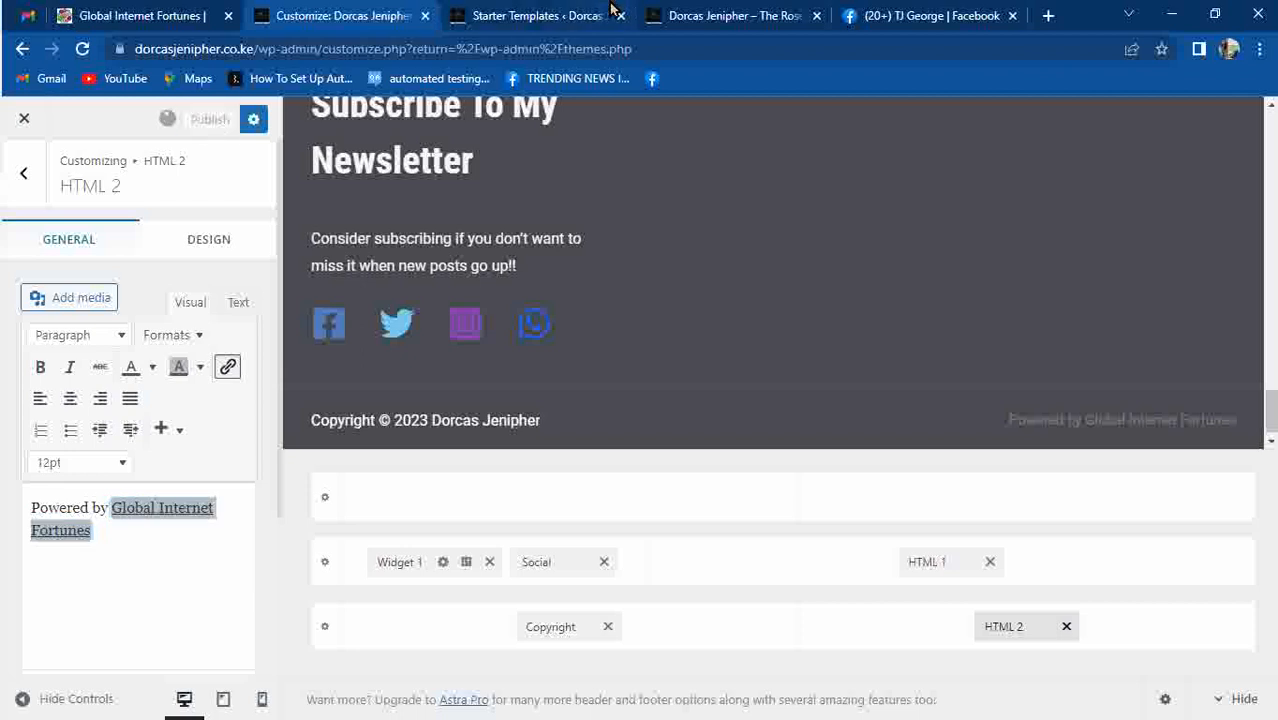
Reload the live site to check the footer, dismissing an accidental Run prompt.
left_click(560, 15)
left_click(714, 15)
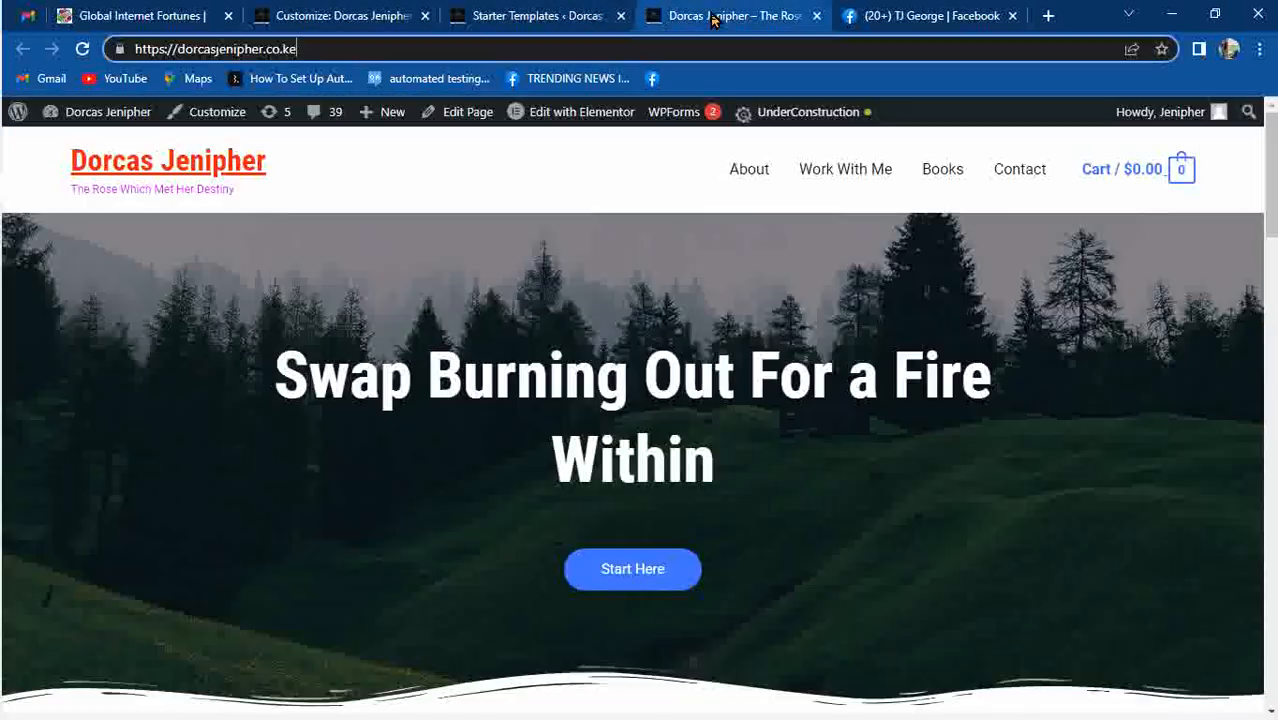
mouse_move(1271, 167)
left_mouse_down()
mouse_move(1271, 179)
mouse_move(1271, 166)
left_mouse_up()
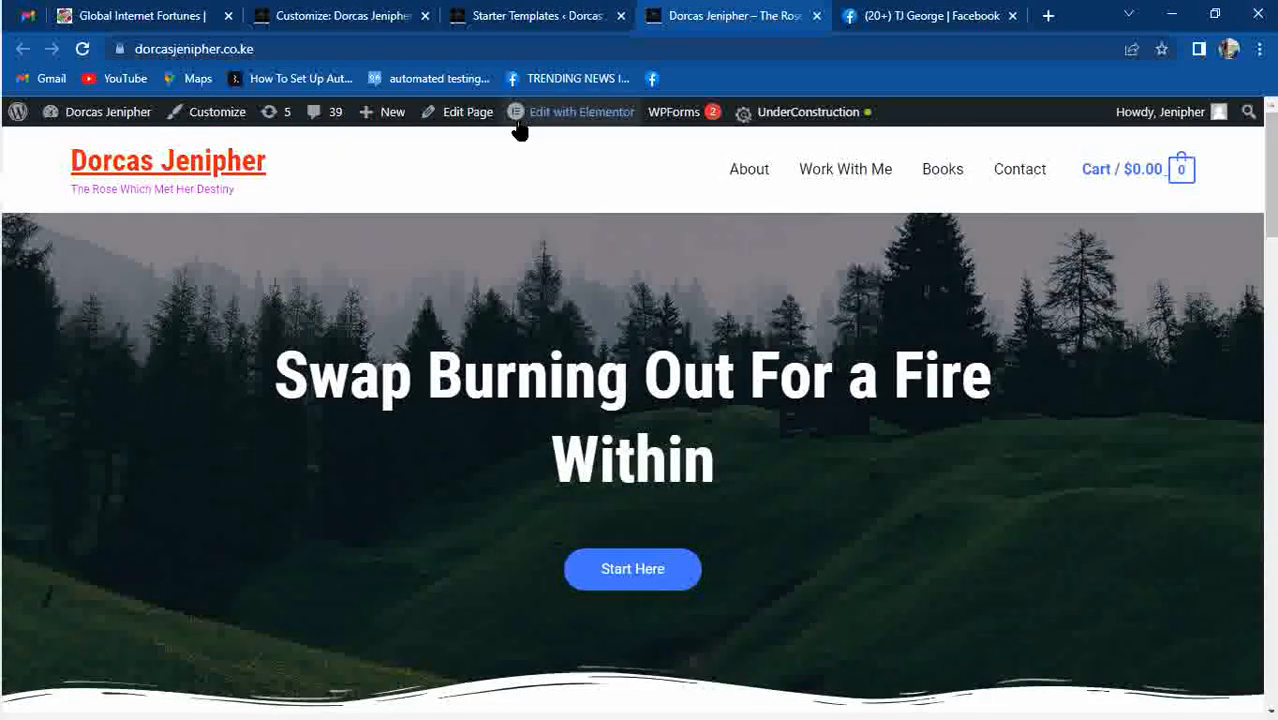
scroll(1257, 210, "down", 10)
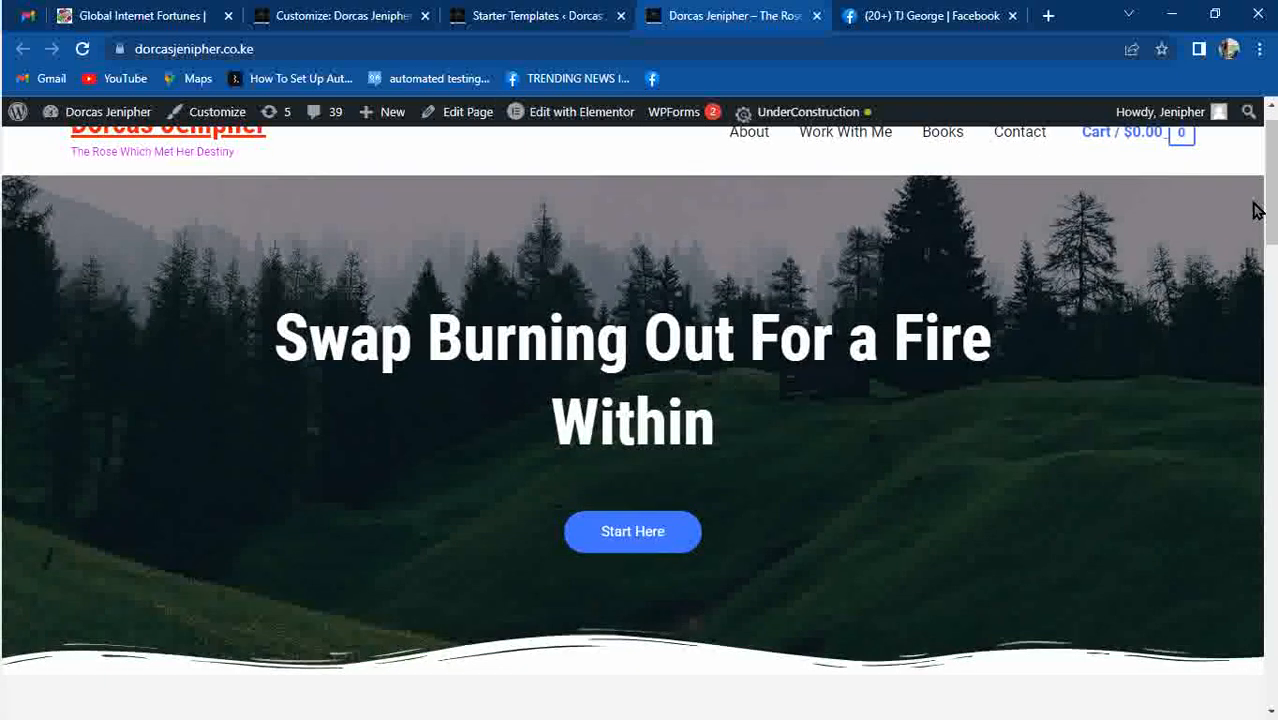
scroll(1257, 210, "down", 10)
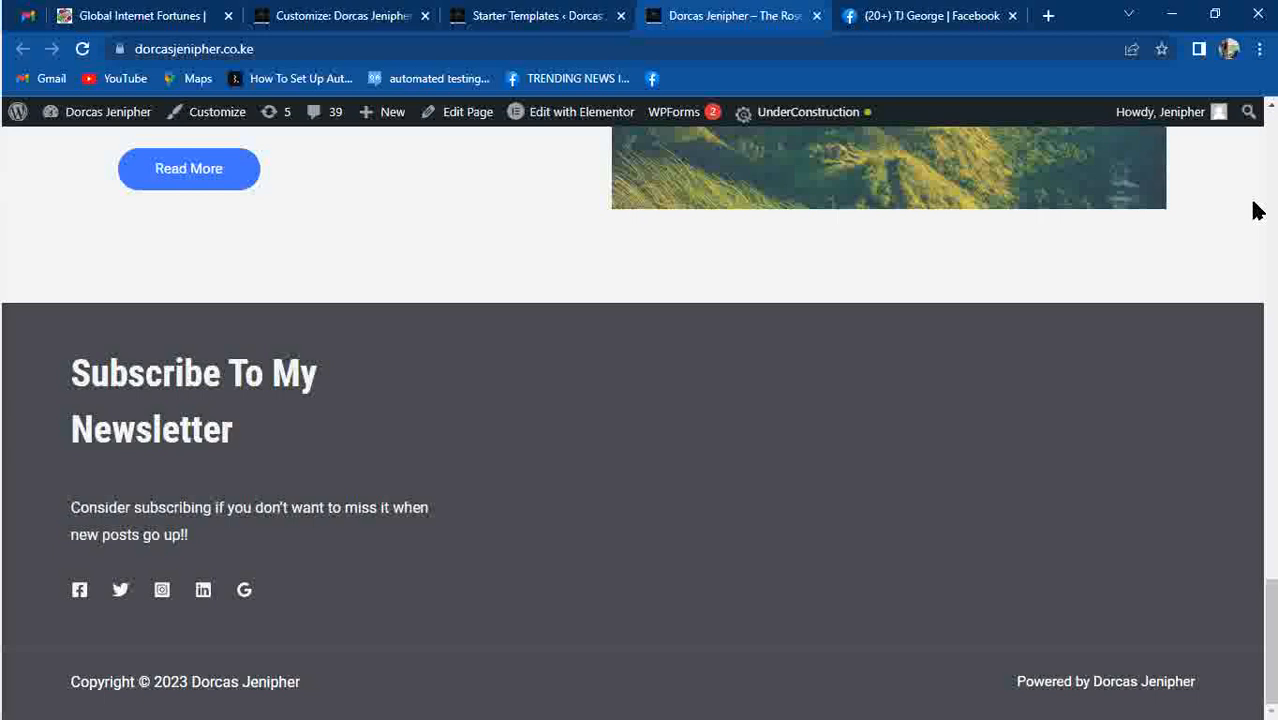
key("F5")
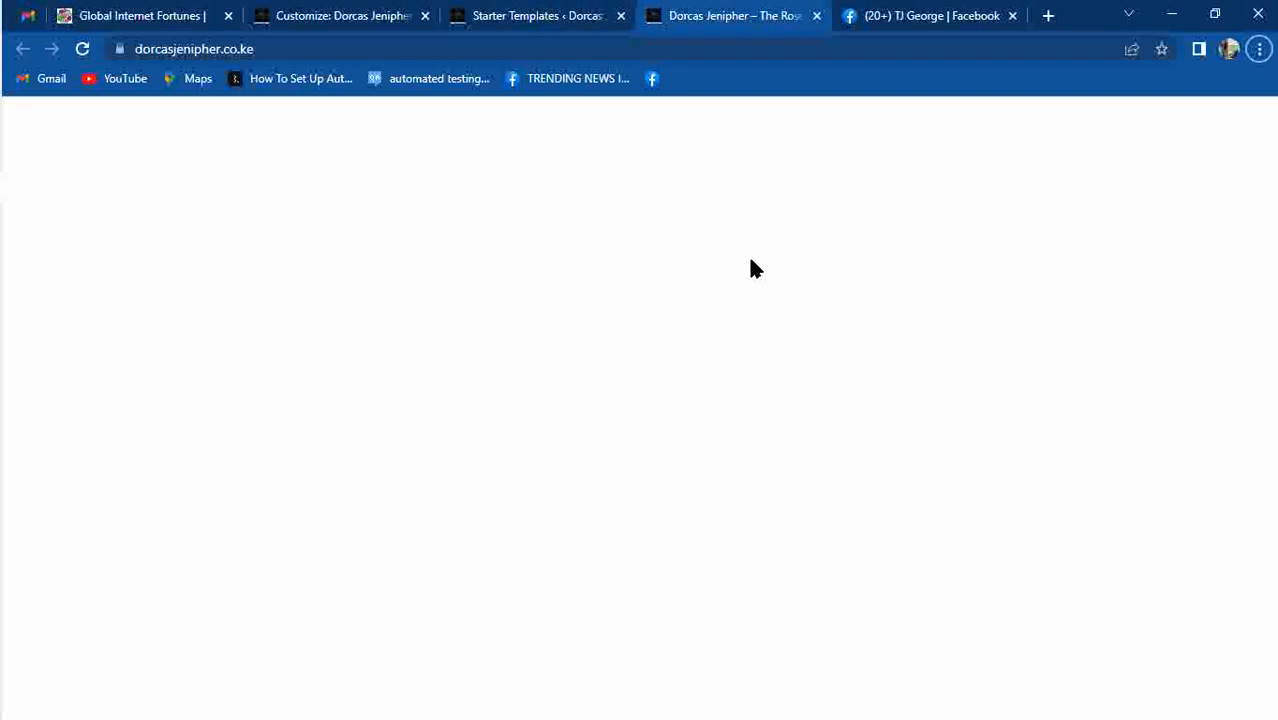
key("super+r")
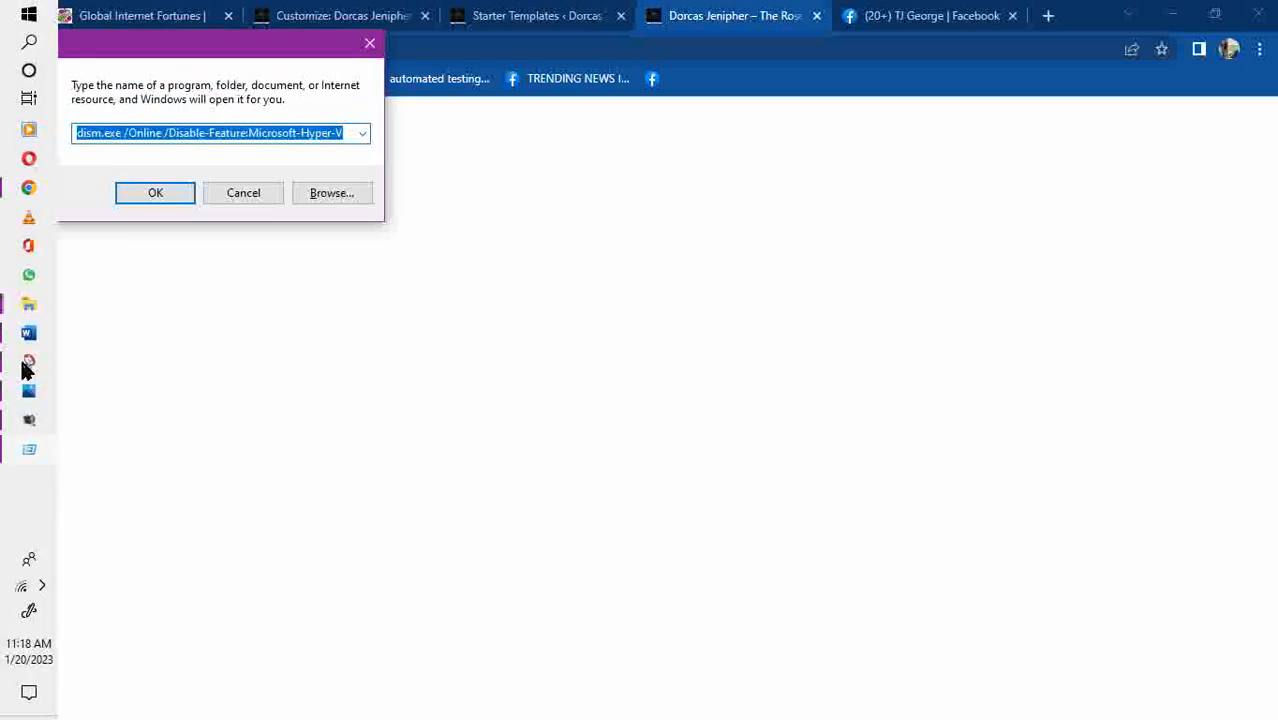
left_click(405, 387)
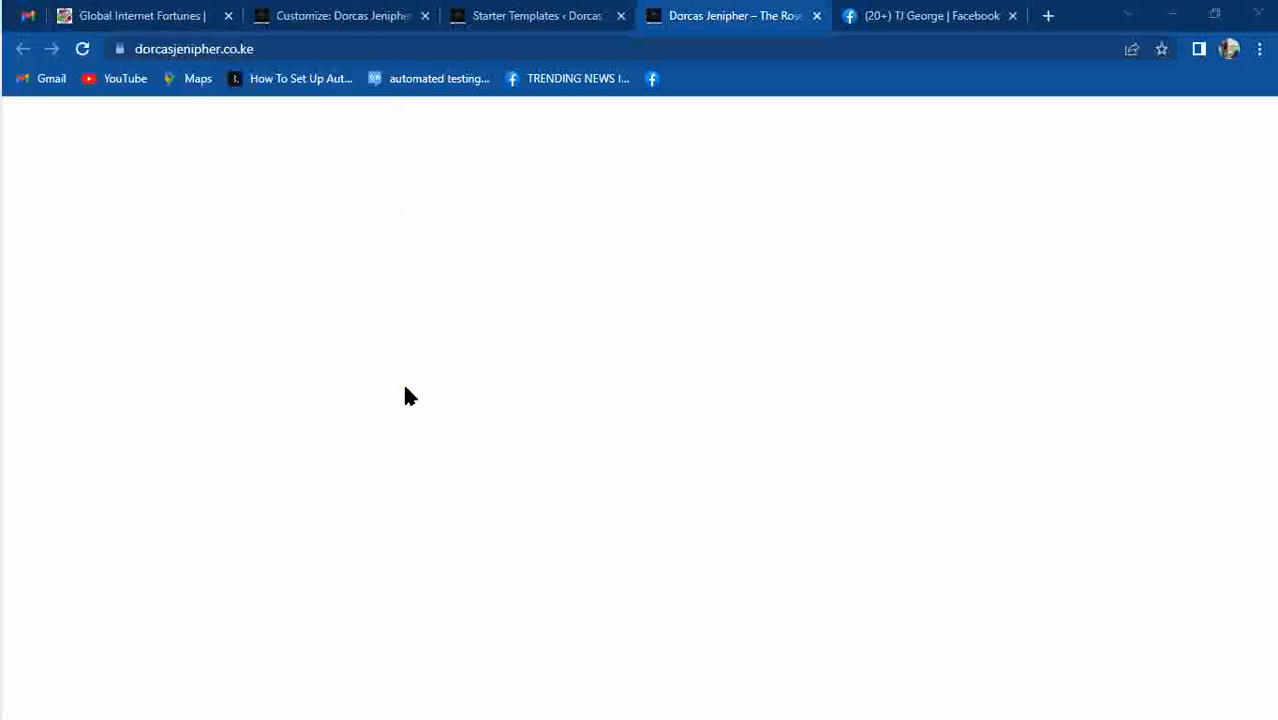
Publish the footer changes from the customizer and bring up the live home page.
left_click(325, 13)
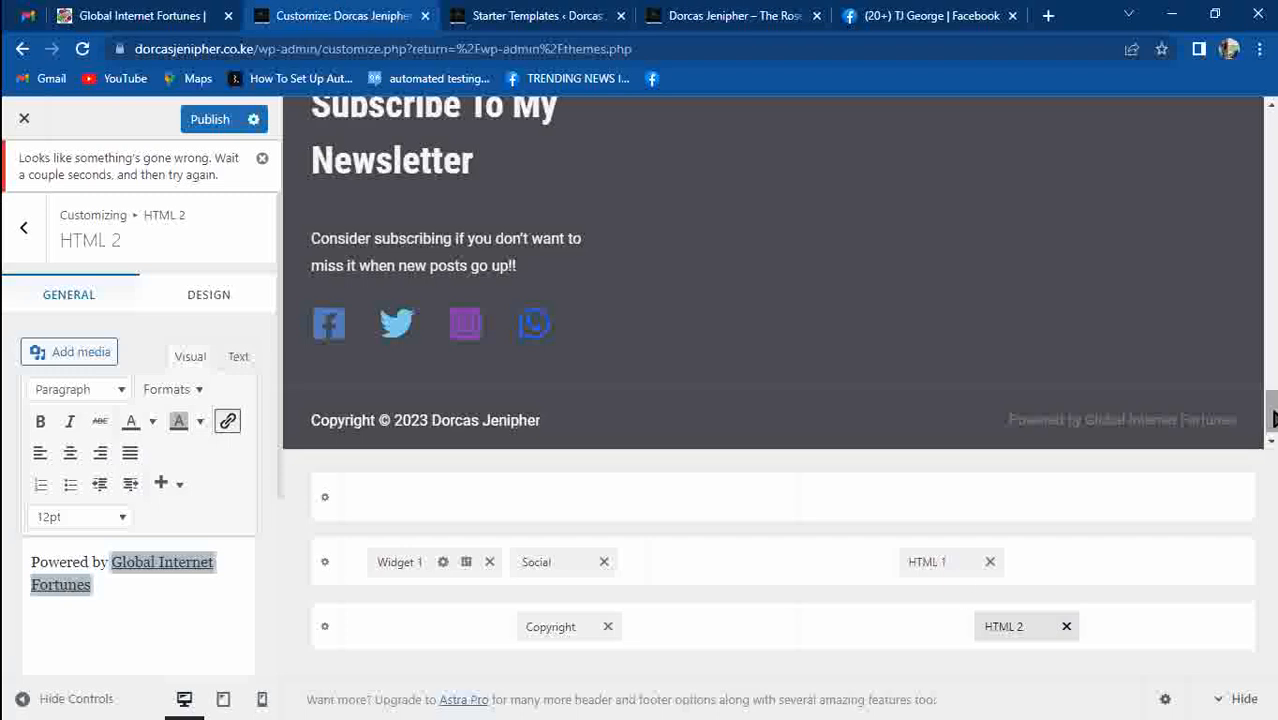
scroll(1272, 424, "up", 5)
left_click(650, 10)
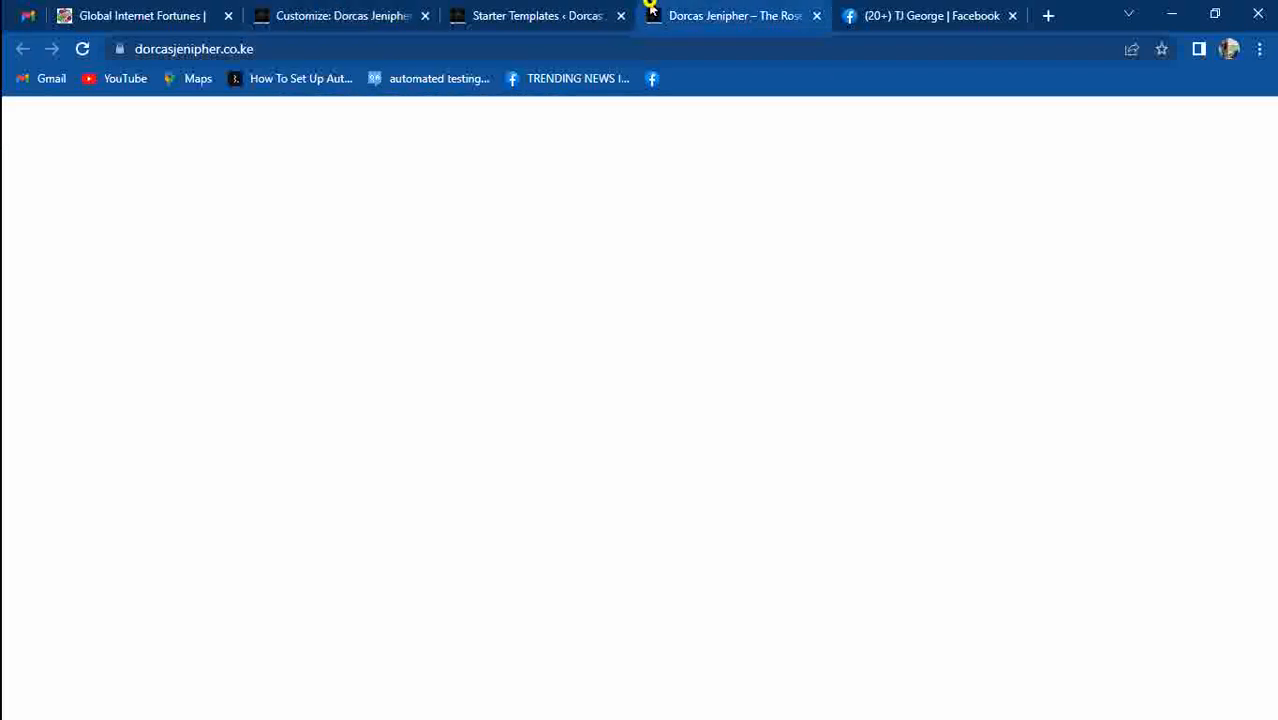
left_click(86, 50)
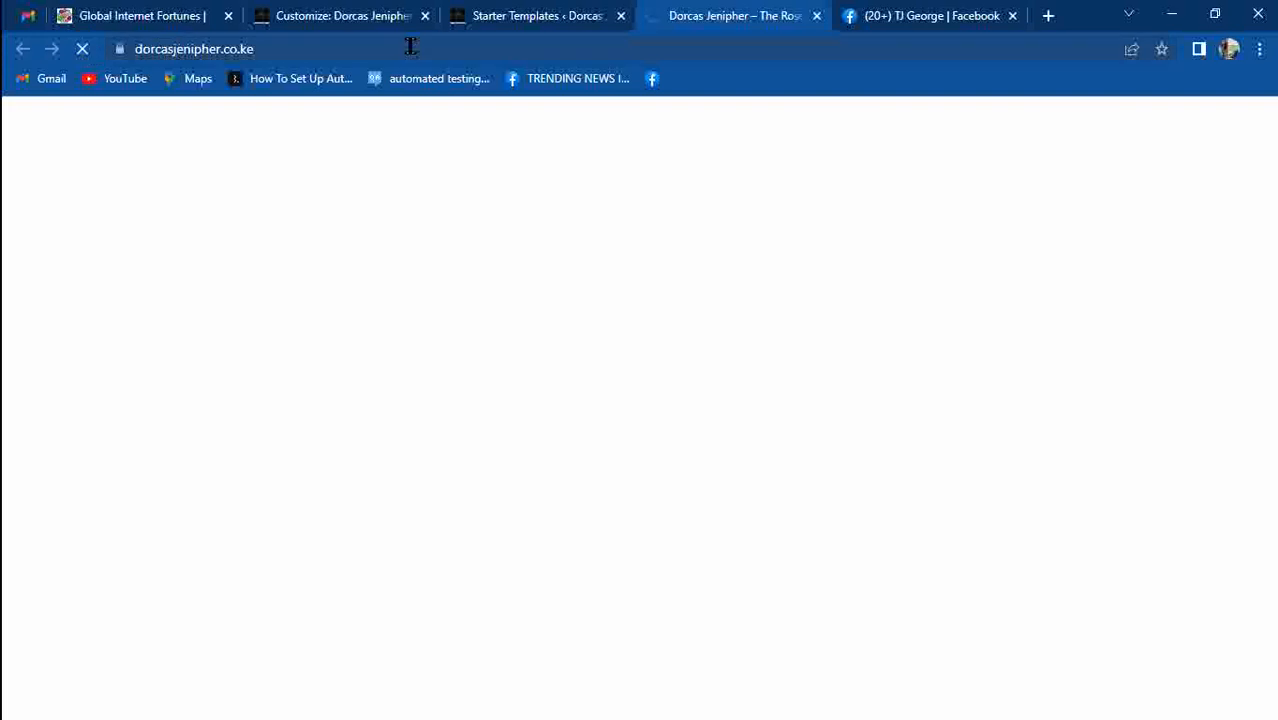
left_click(350, 16)
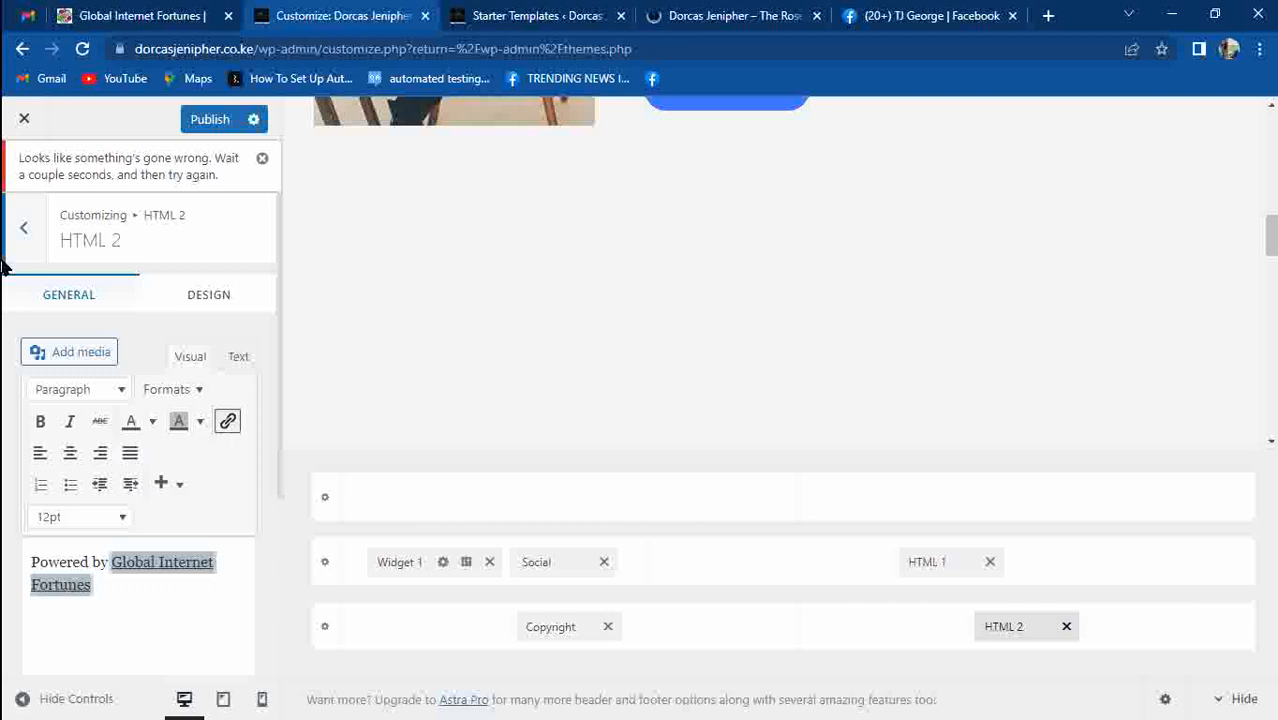
left_click(191, 125)
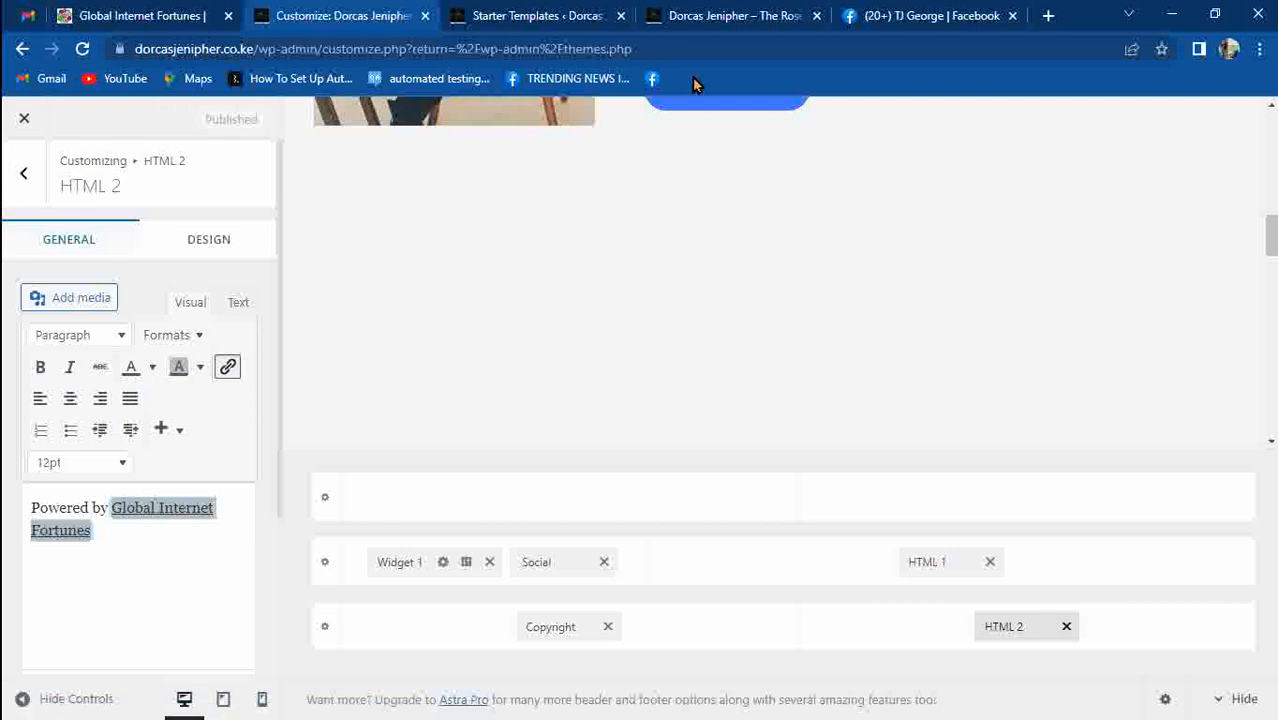
left_click(725, 14)
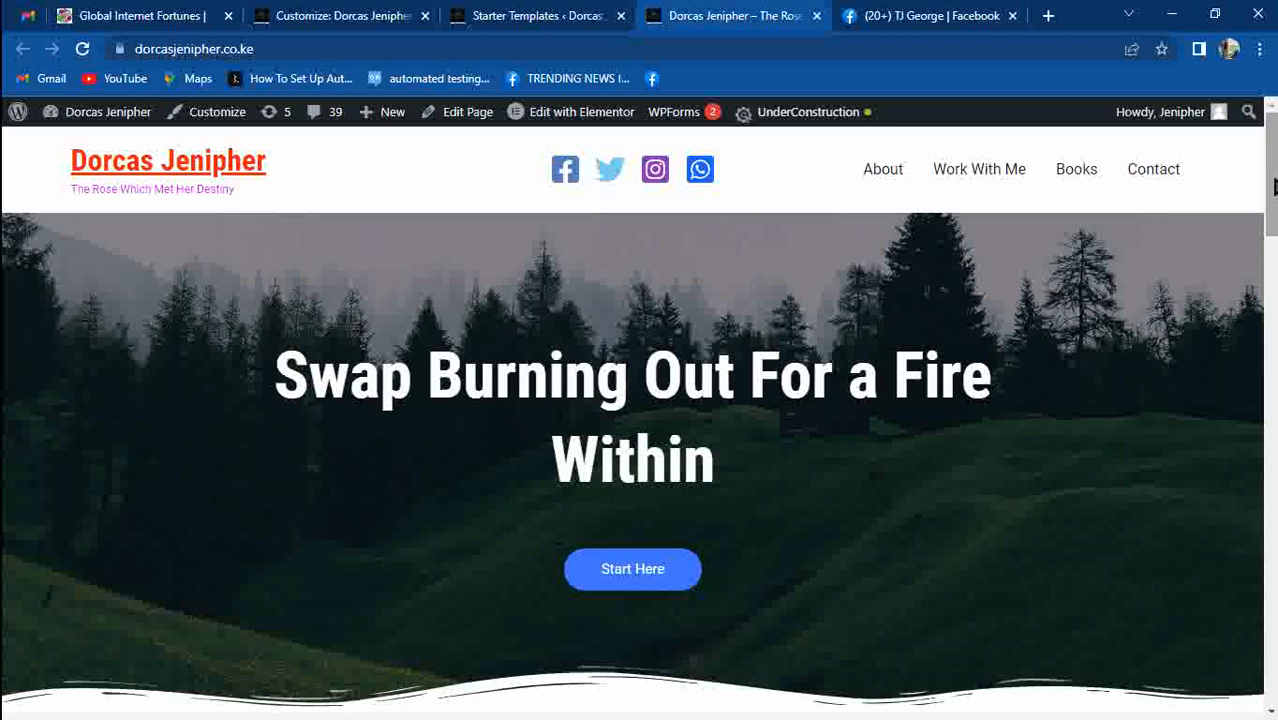
Reload the live home page to confirm the linked footer credit, then return to the customizer.
scroll(1262, 187, "down", 6)
left_click_drag(1271, 300, 1275, 668)
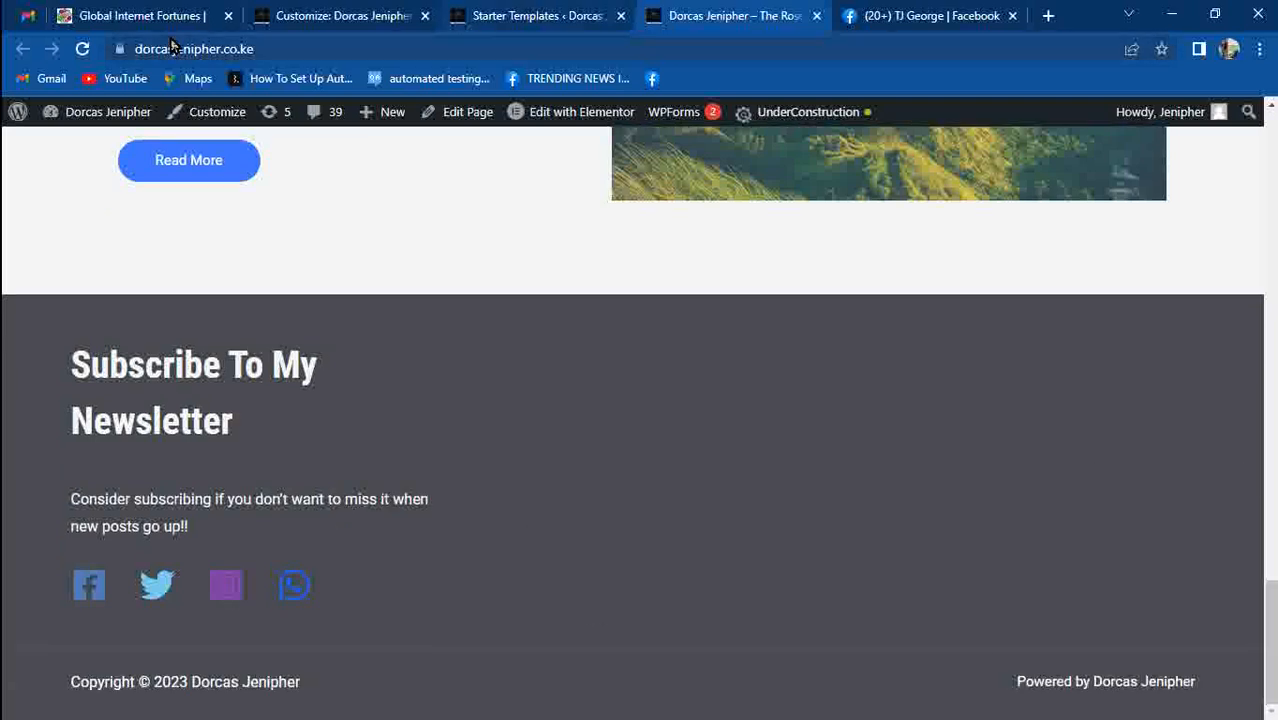
key("F5")
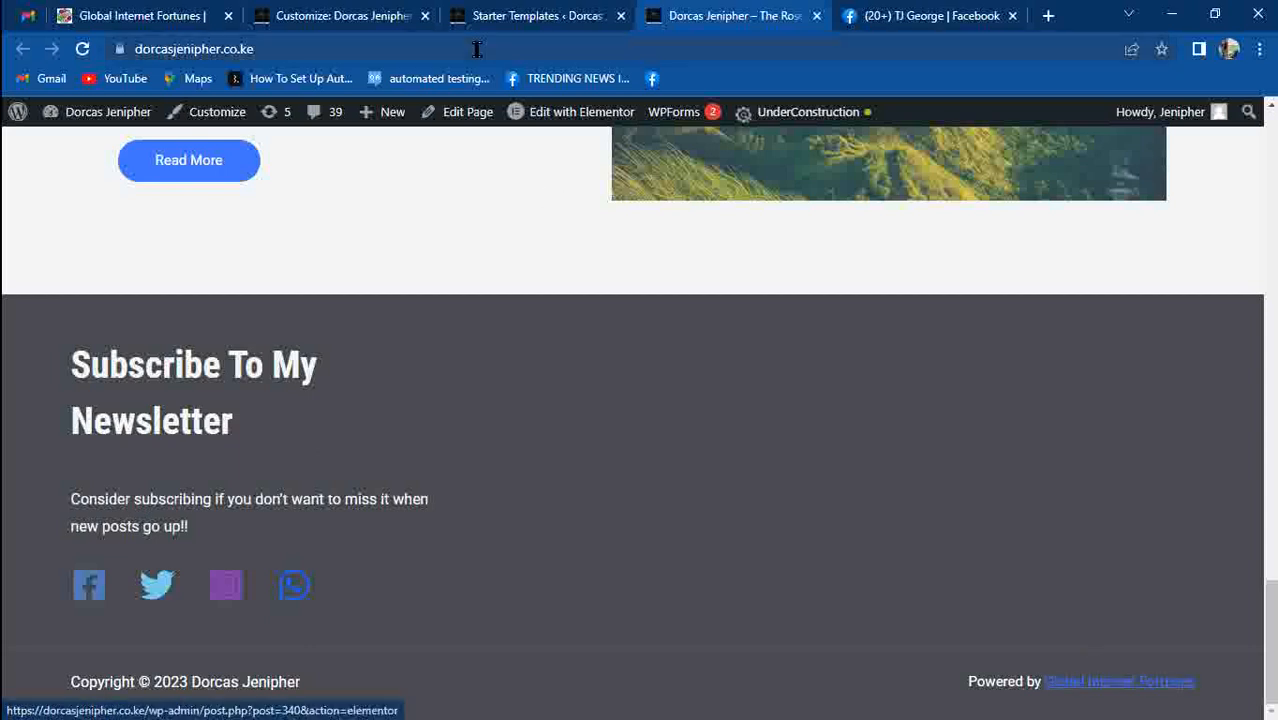
left_click(375, 15)
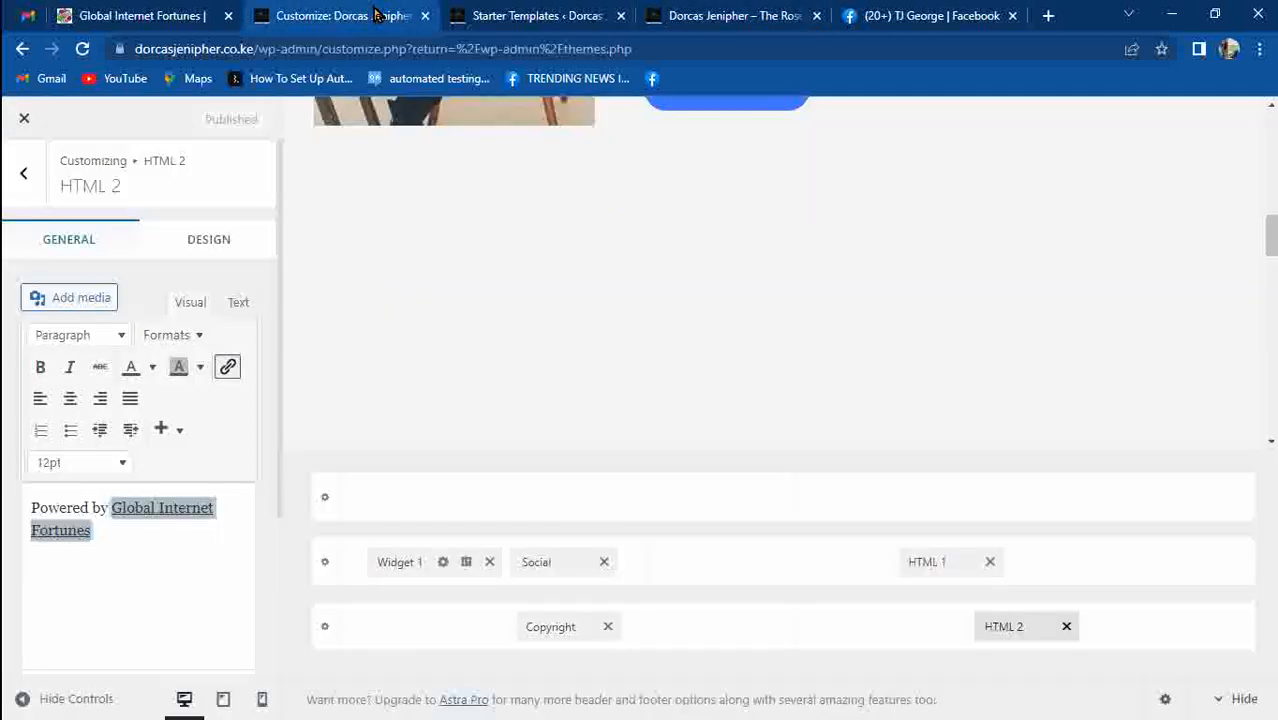
Set the Global Internet Fortunes link's text colour to red and publish it.
left_click(150, 368)
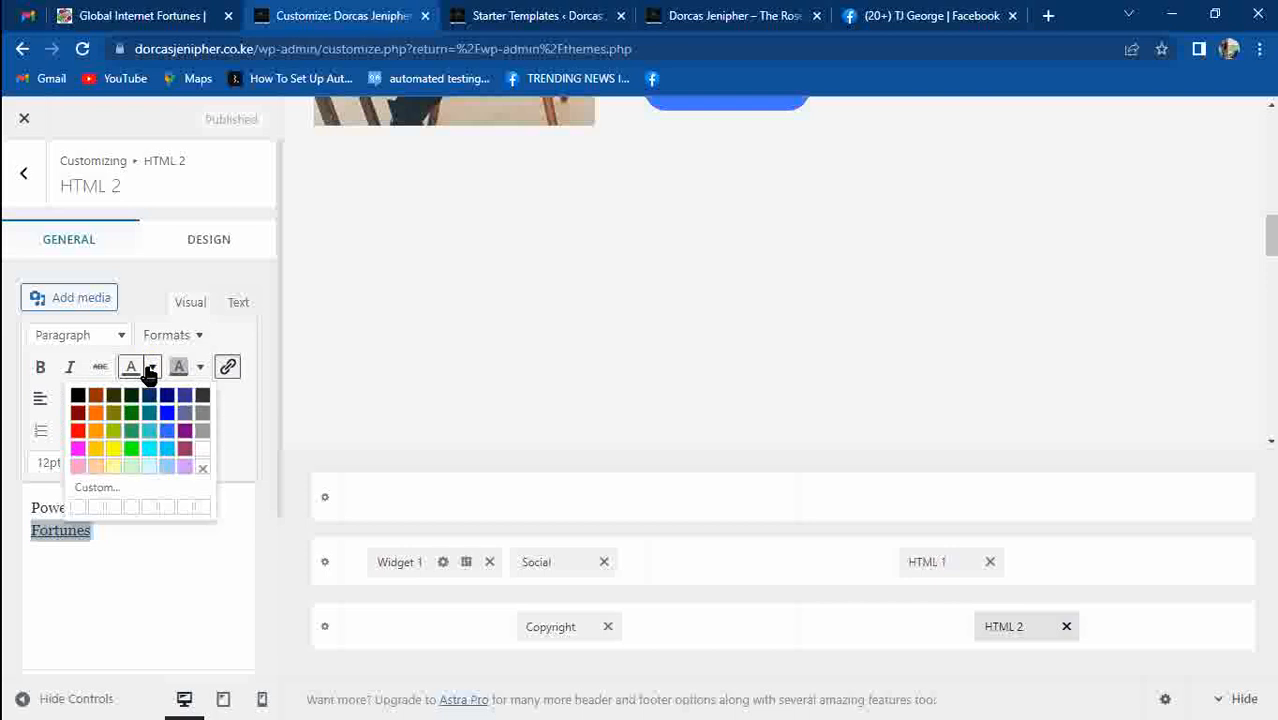
left_click(79, 431)
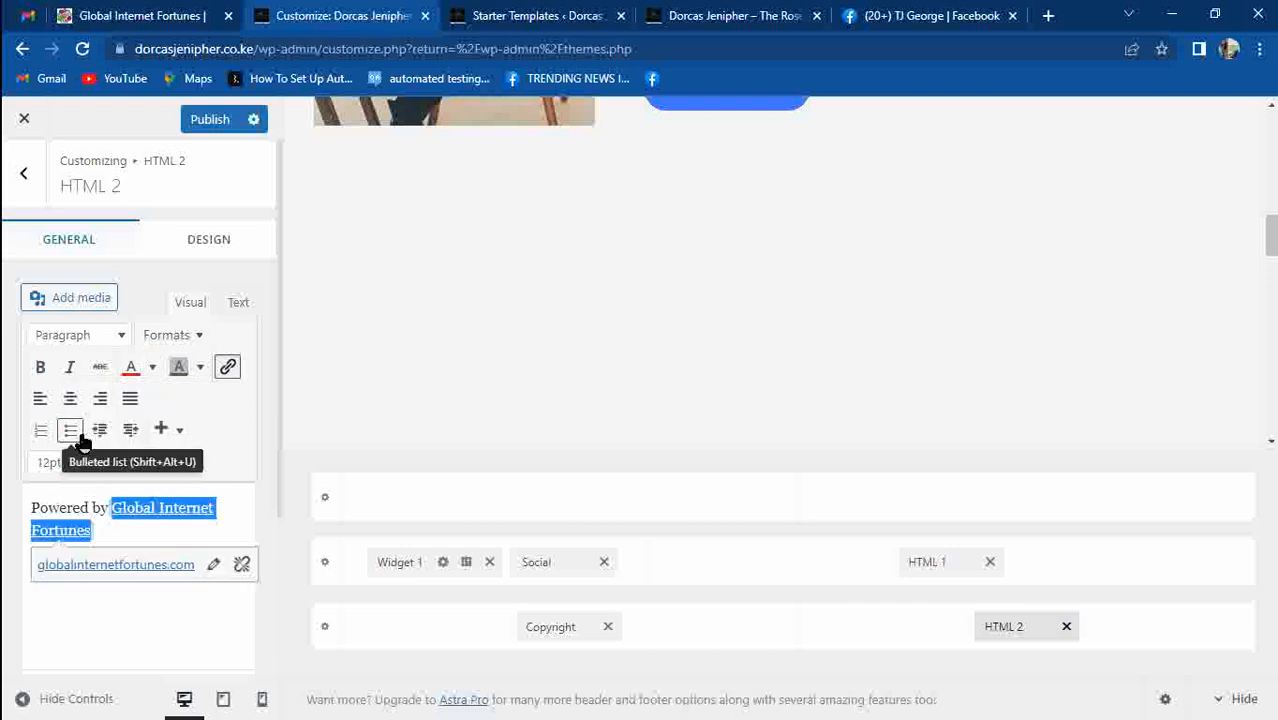
left_click(198, 121)
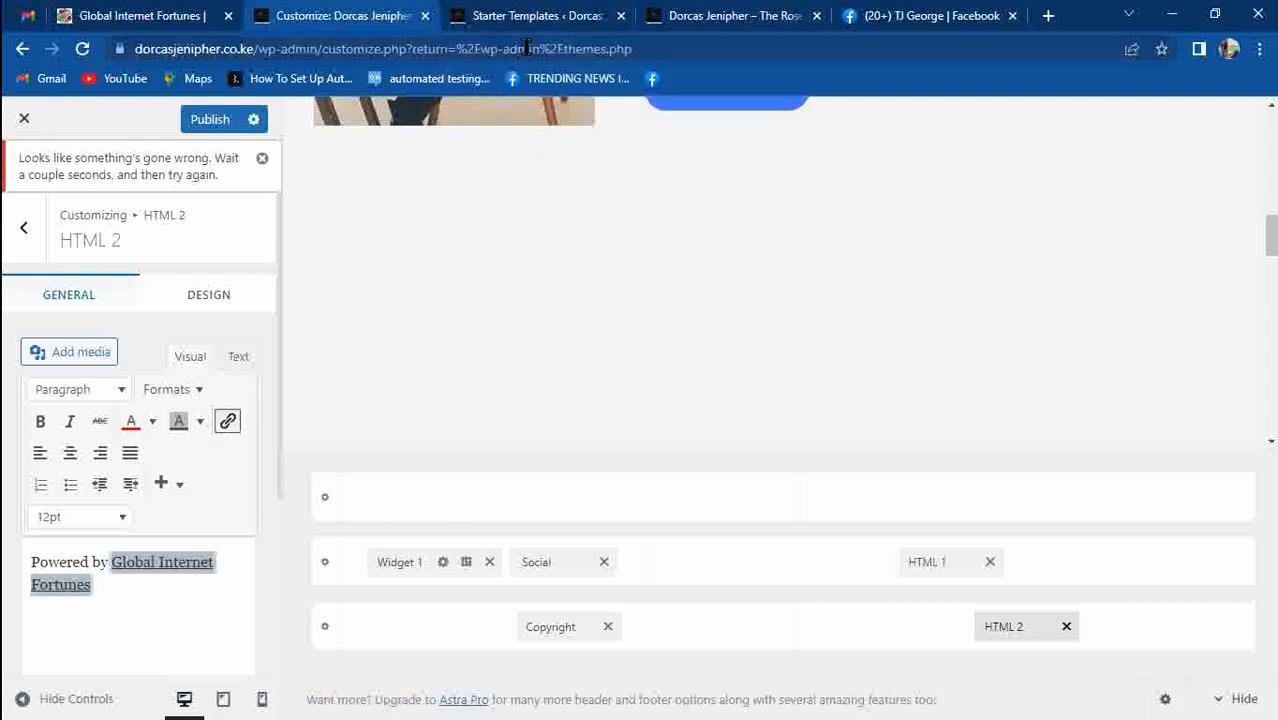
Open the Home page in Elementor using Edit with Elementor in the admin bar.
left_click(533, 13)
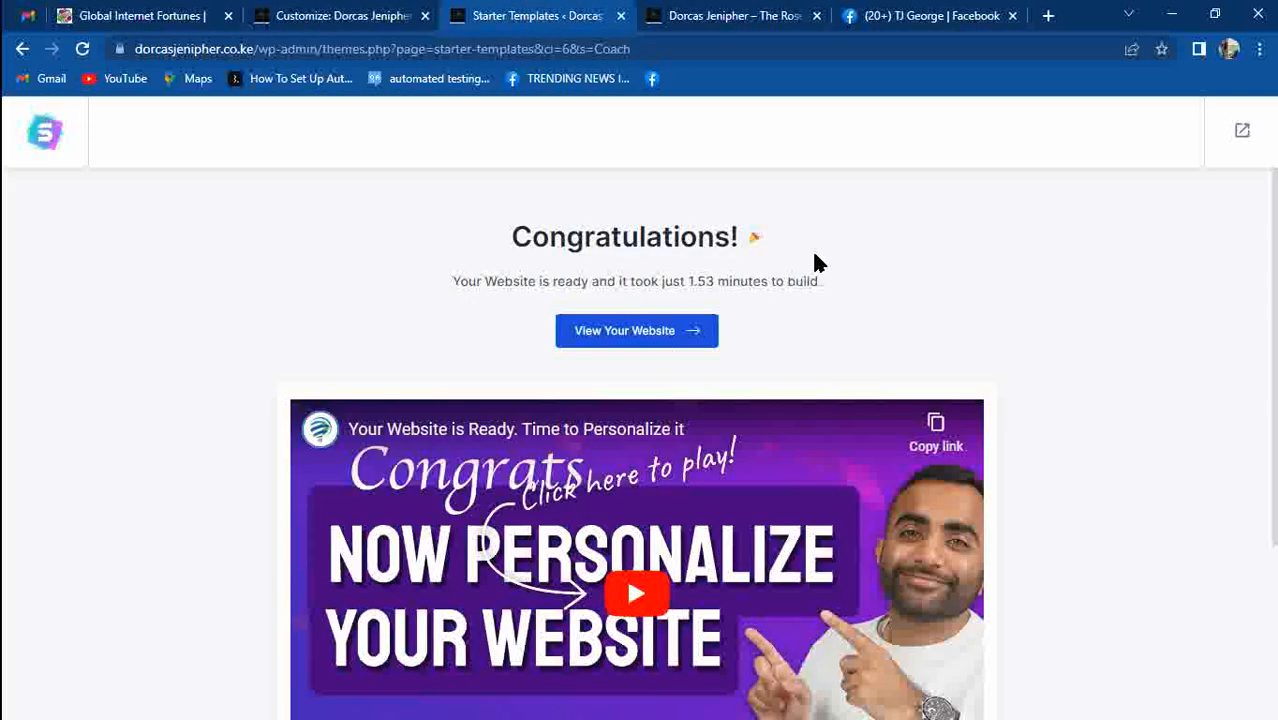
left_click(725, 15)
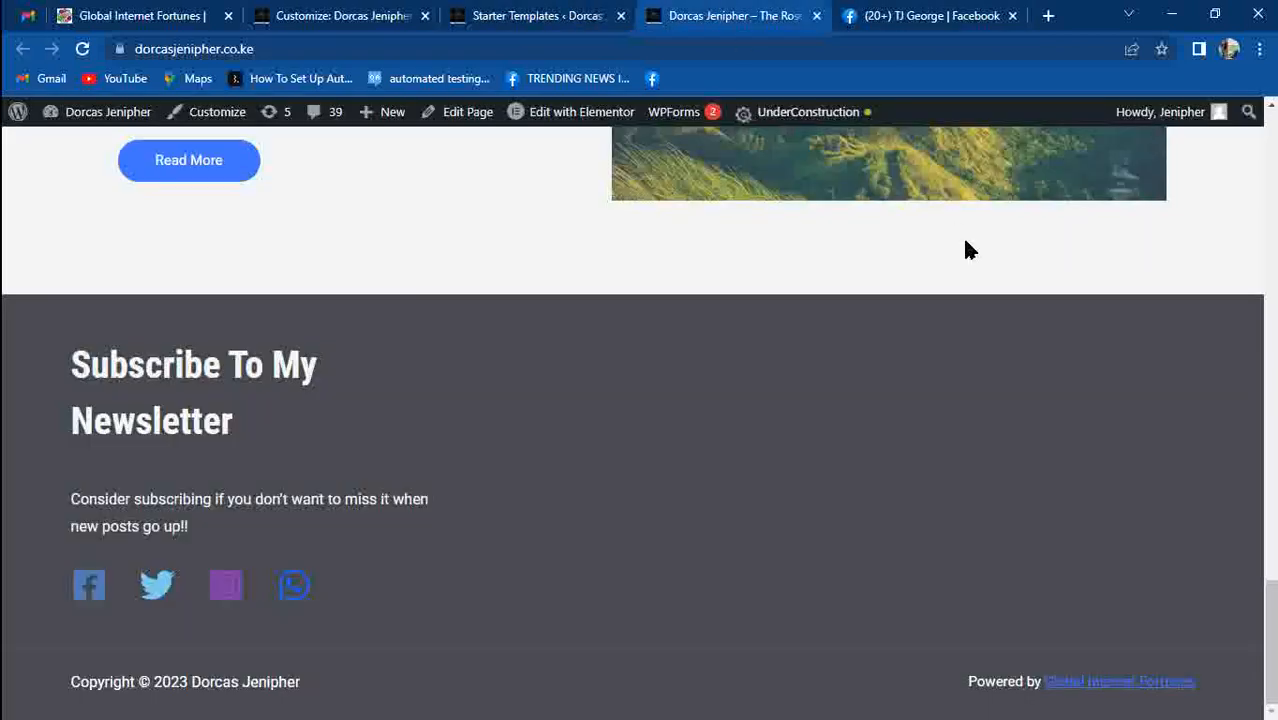
left_click_drag(1273, 595, 1272, 124)
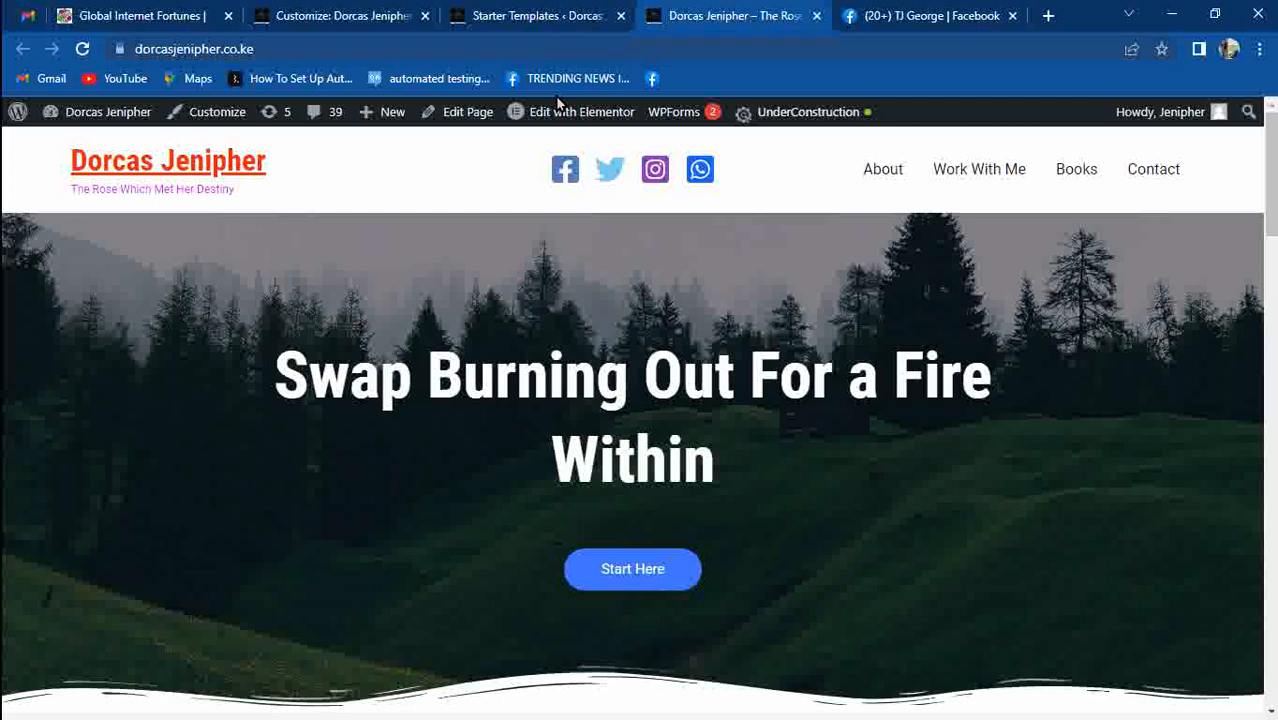
left_click(572, 130)
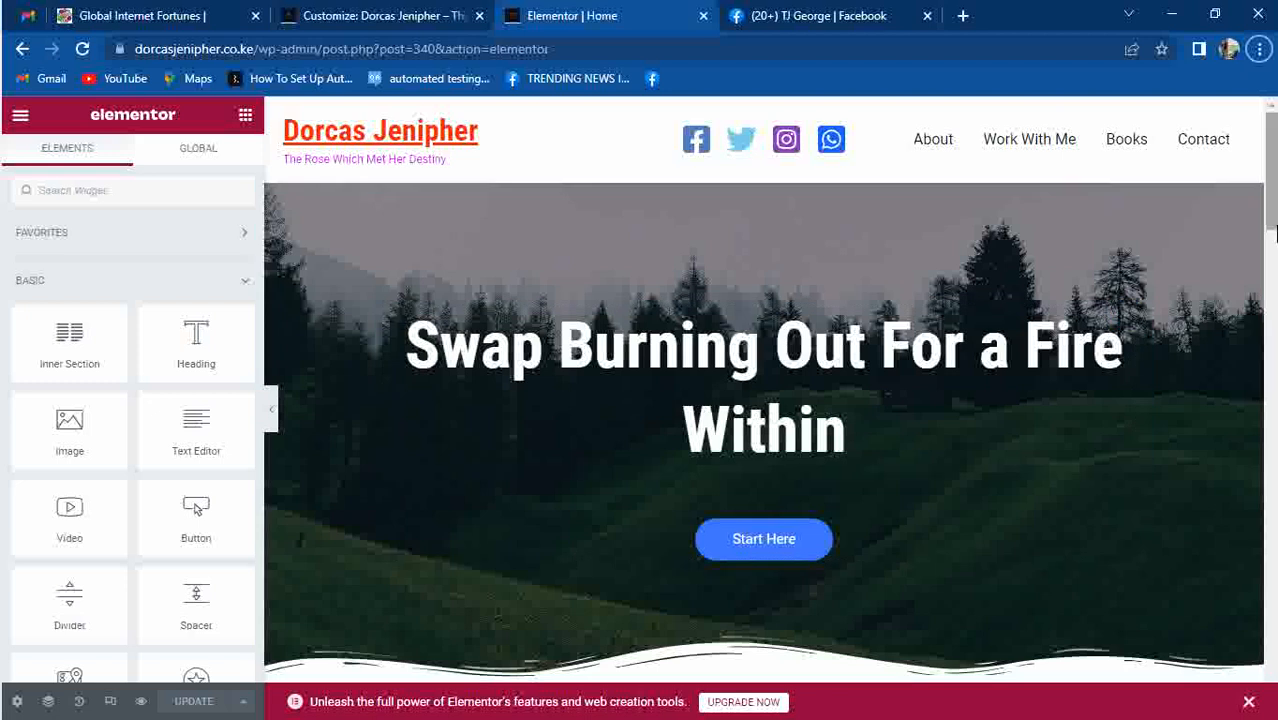
scroll(810, 378, "down", 1)
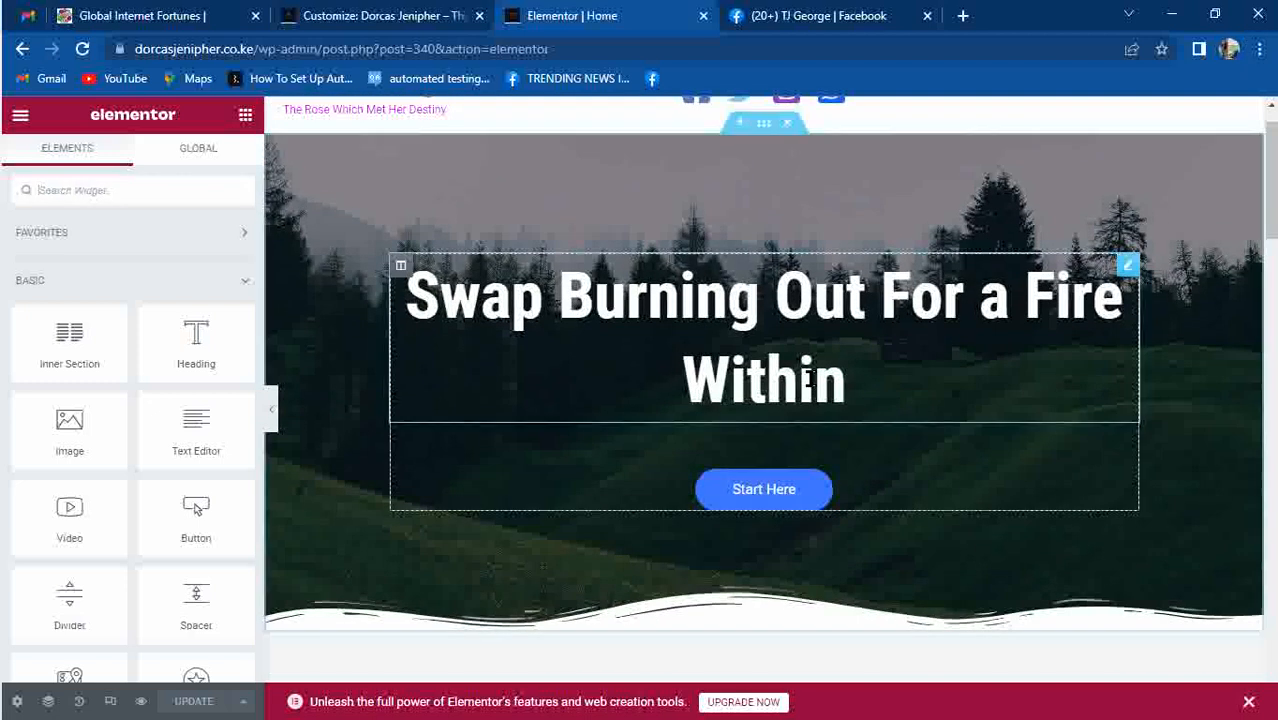
Replace the hero heading text with 'The Entrepreneur'.
left_click(885, 389)
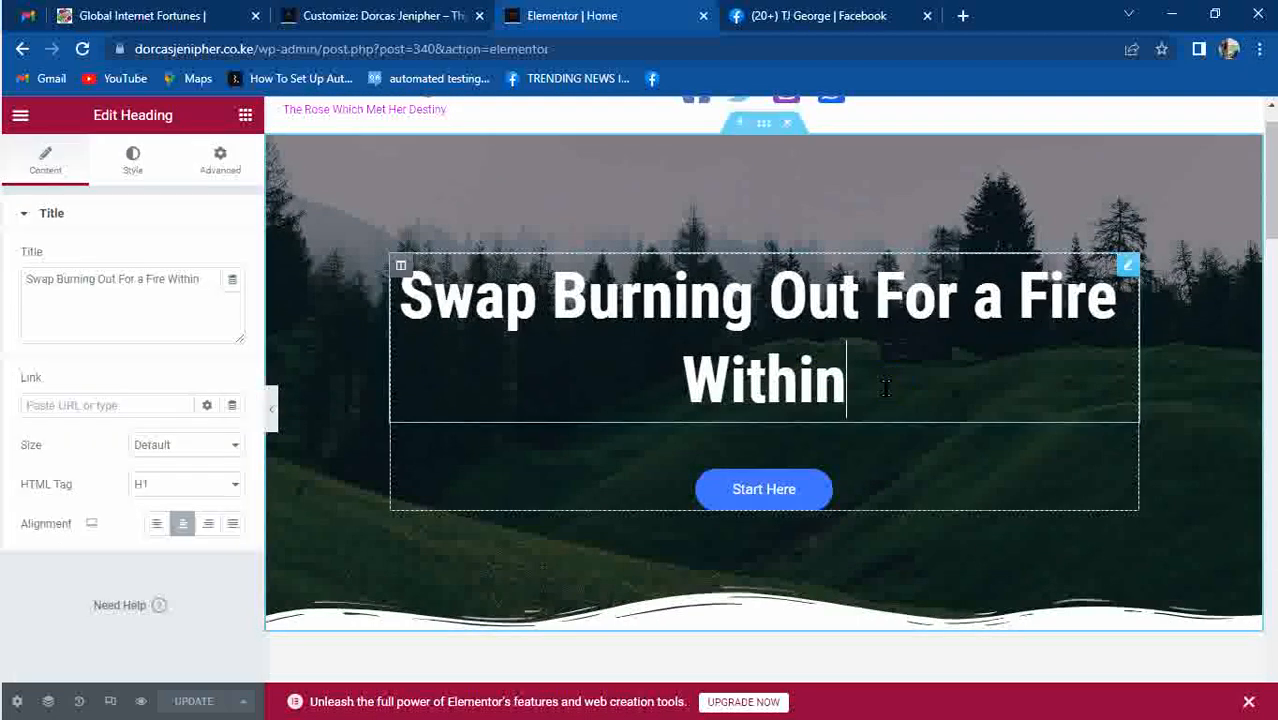
triple_click(885, 389)
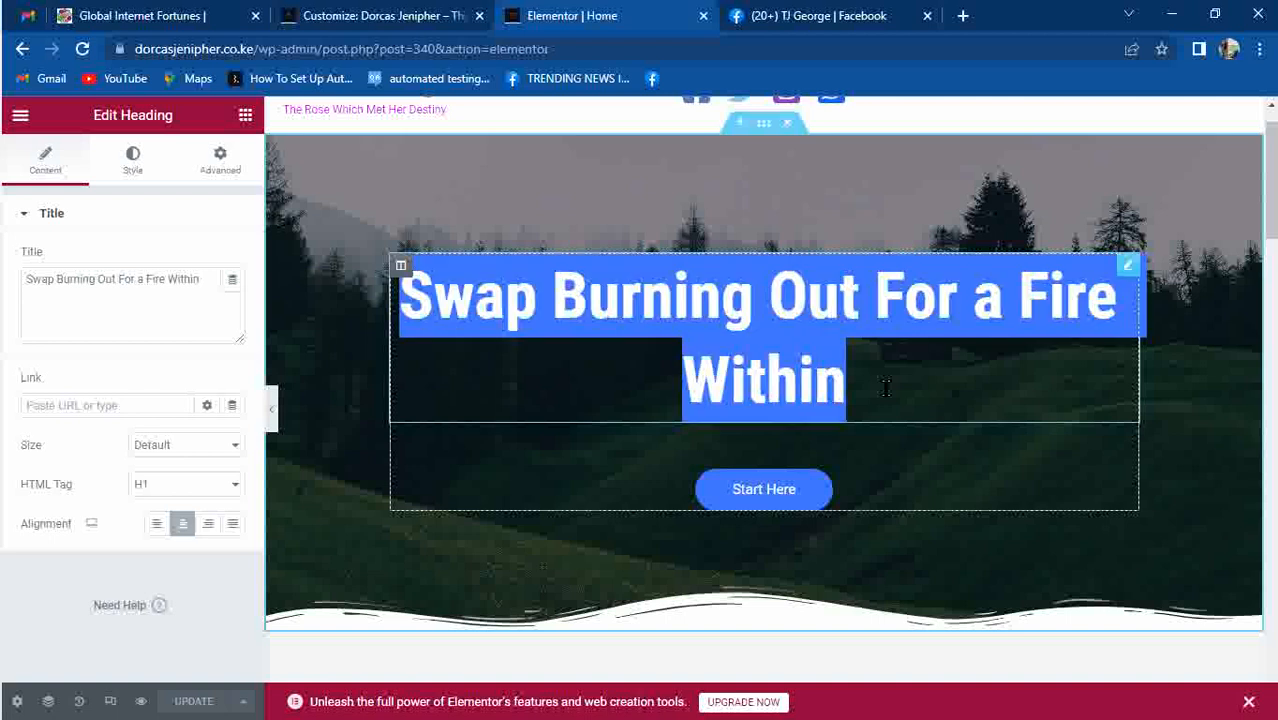
type("t")
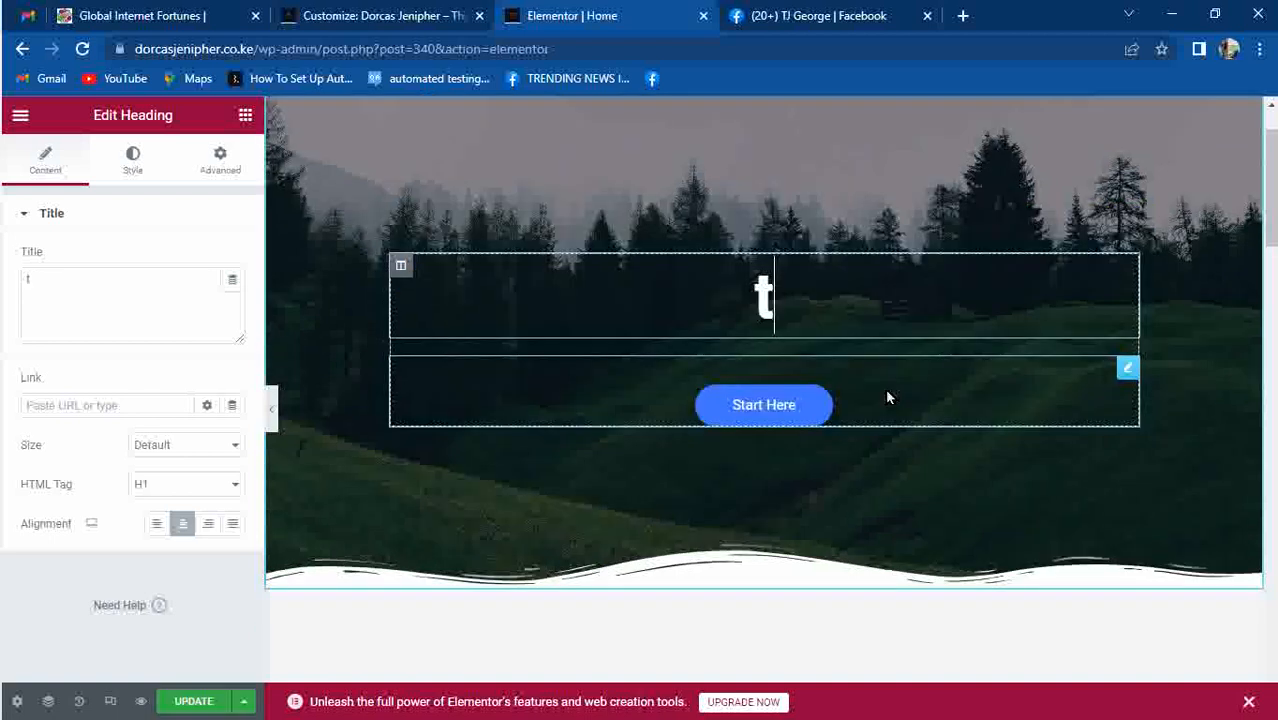
key("BackSpace")
type("The")
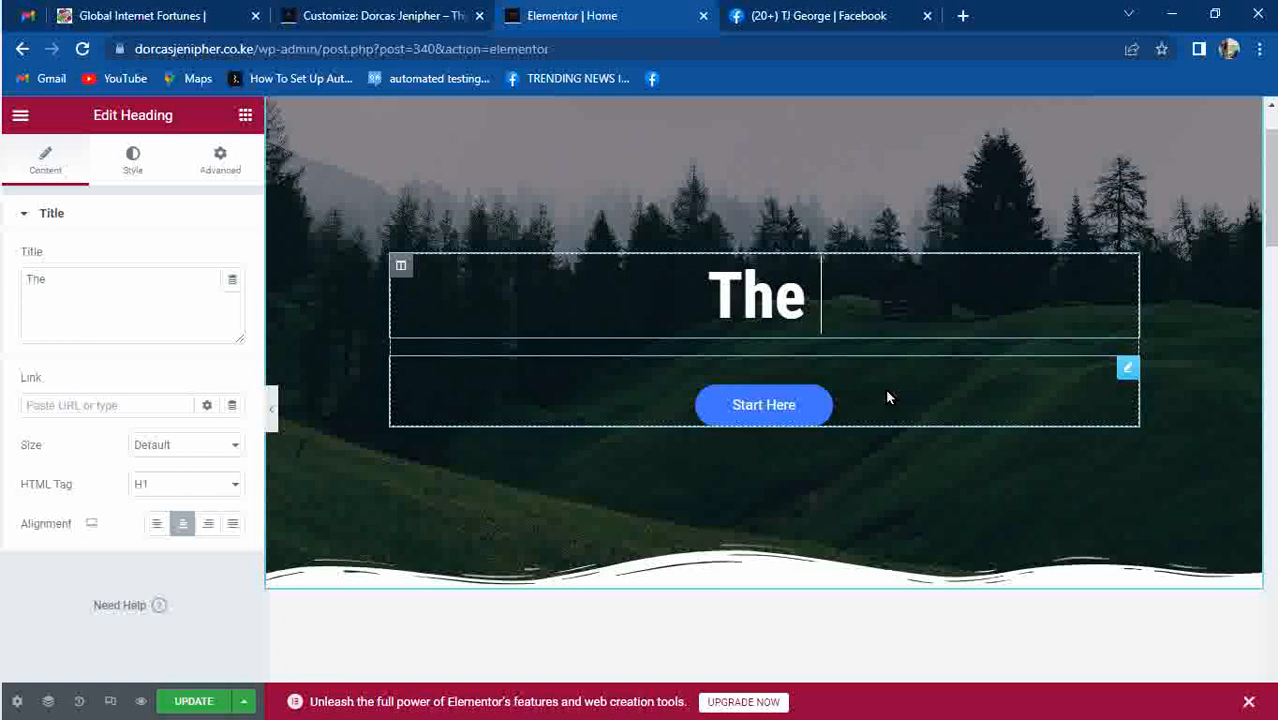
type(" Entr")
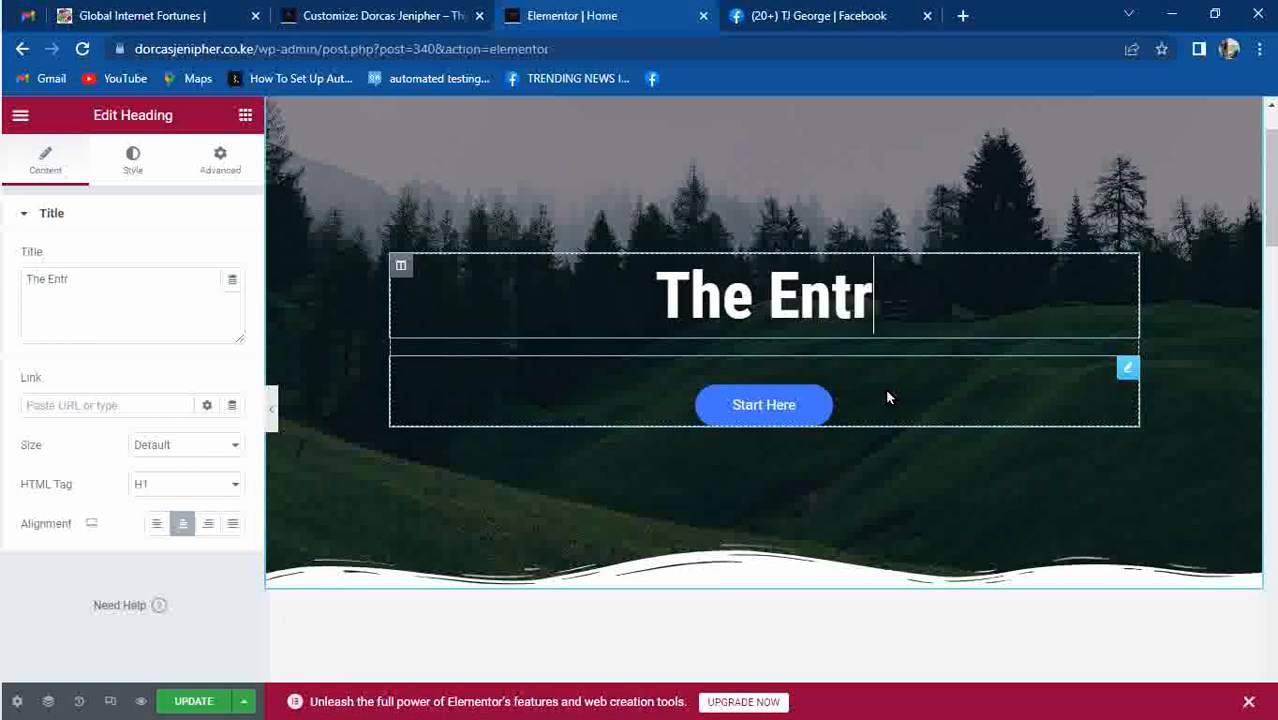
type("epreneur")
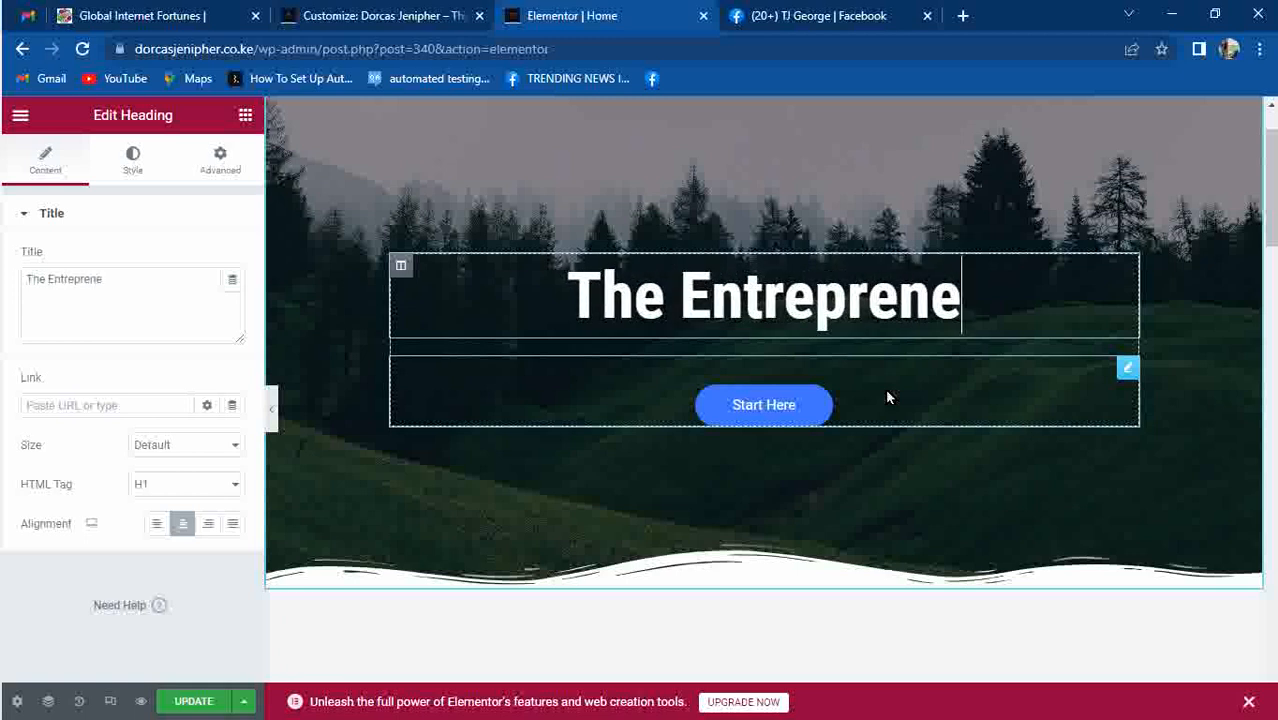
Clear the Start Here button's # link and copy the WhatsApp URL from the customizer's Social Icons.
left_click(785, 401)
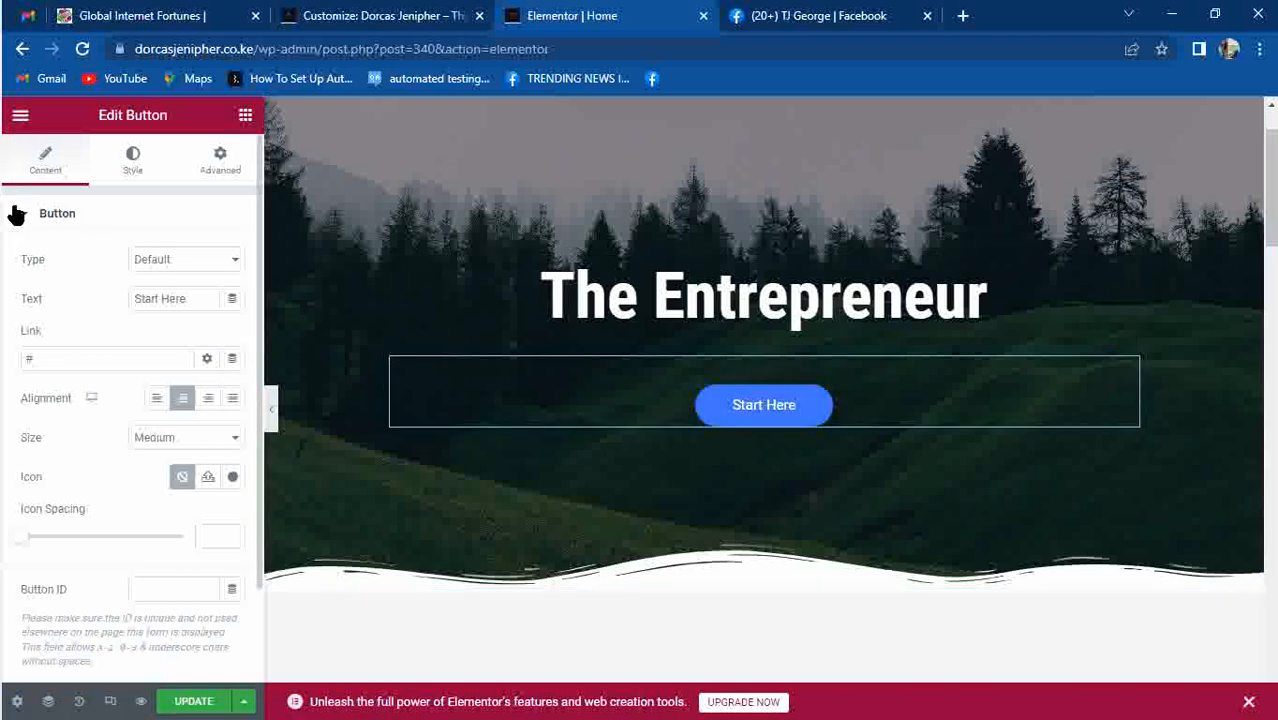
left_click(59, 357)
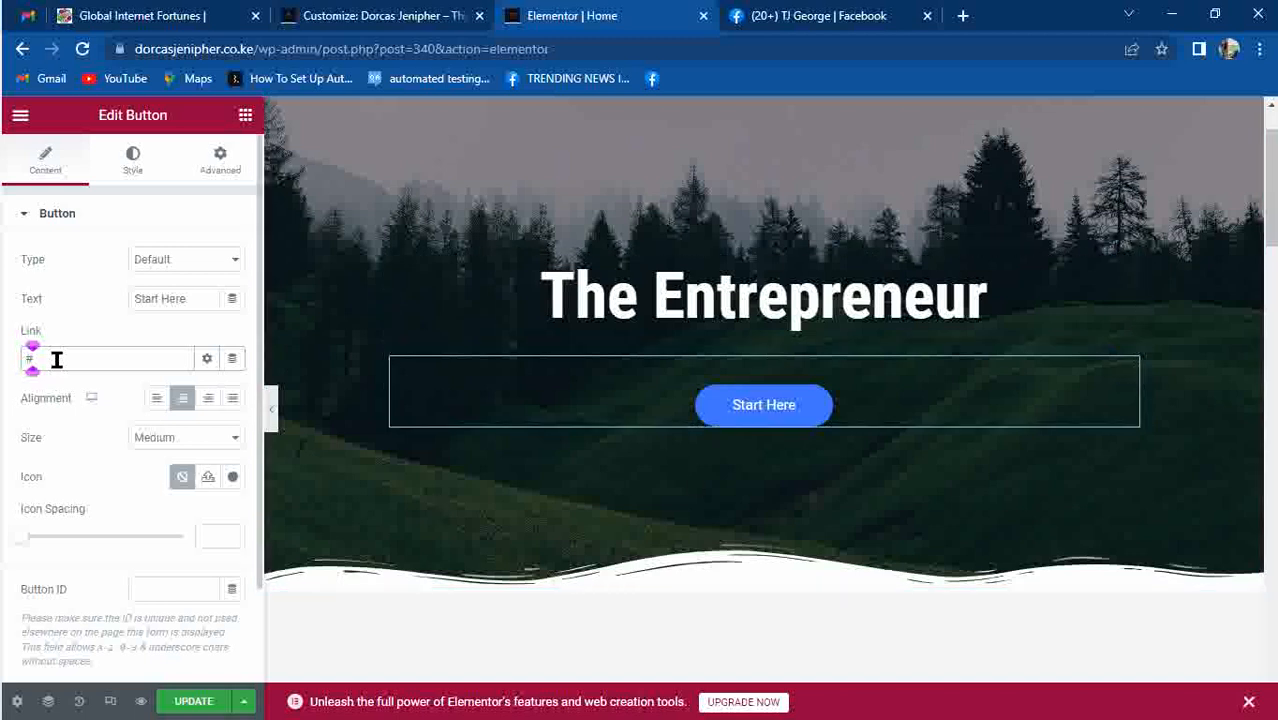
key("BackSpace")
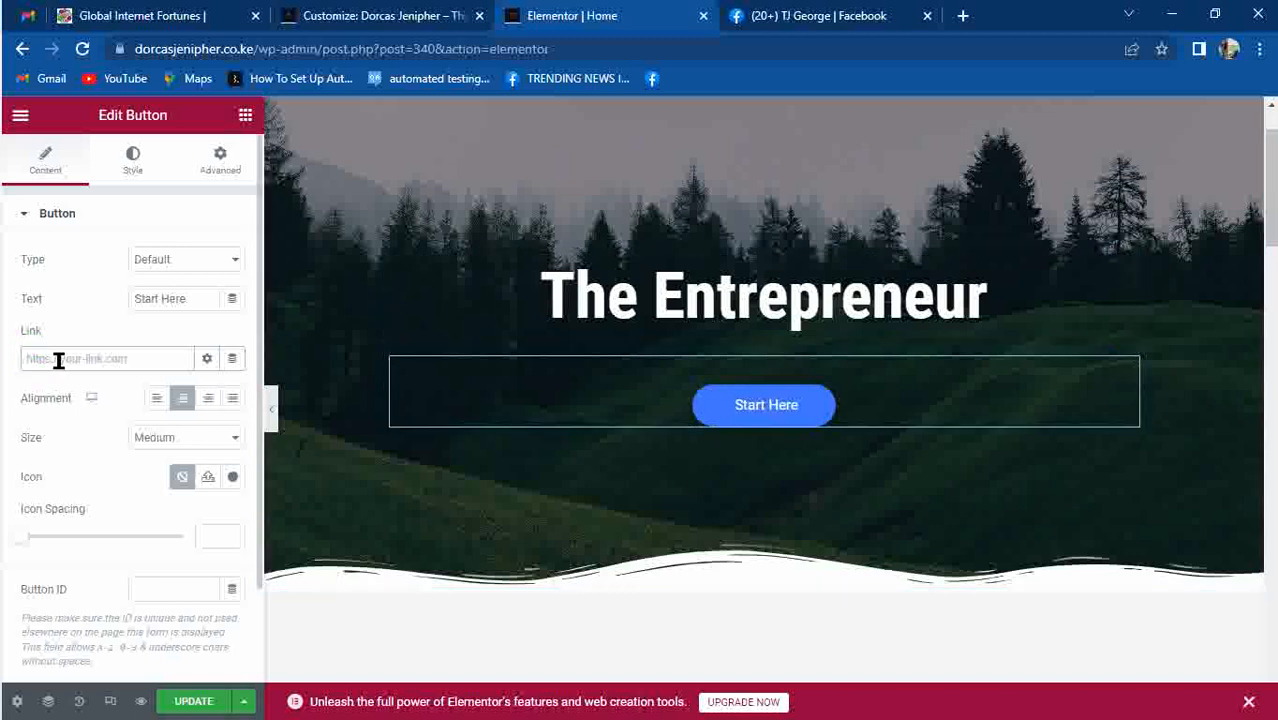
left_click(360, 14)
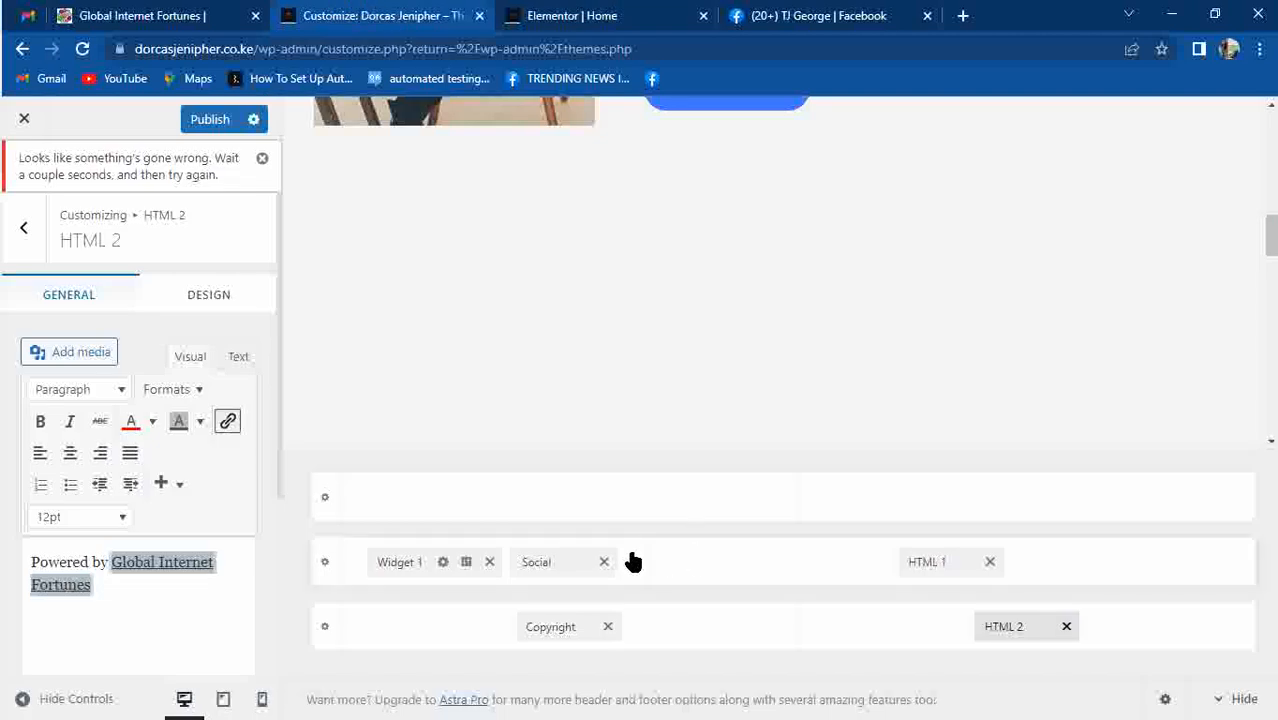
left_click(540, 564)
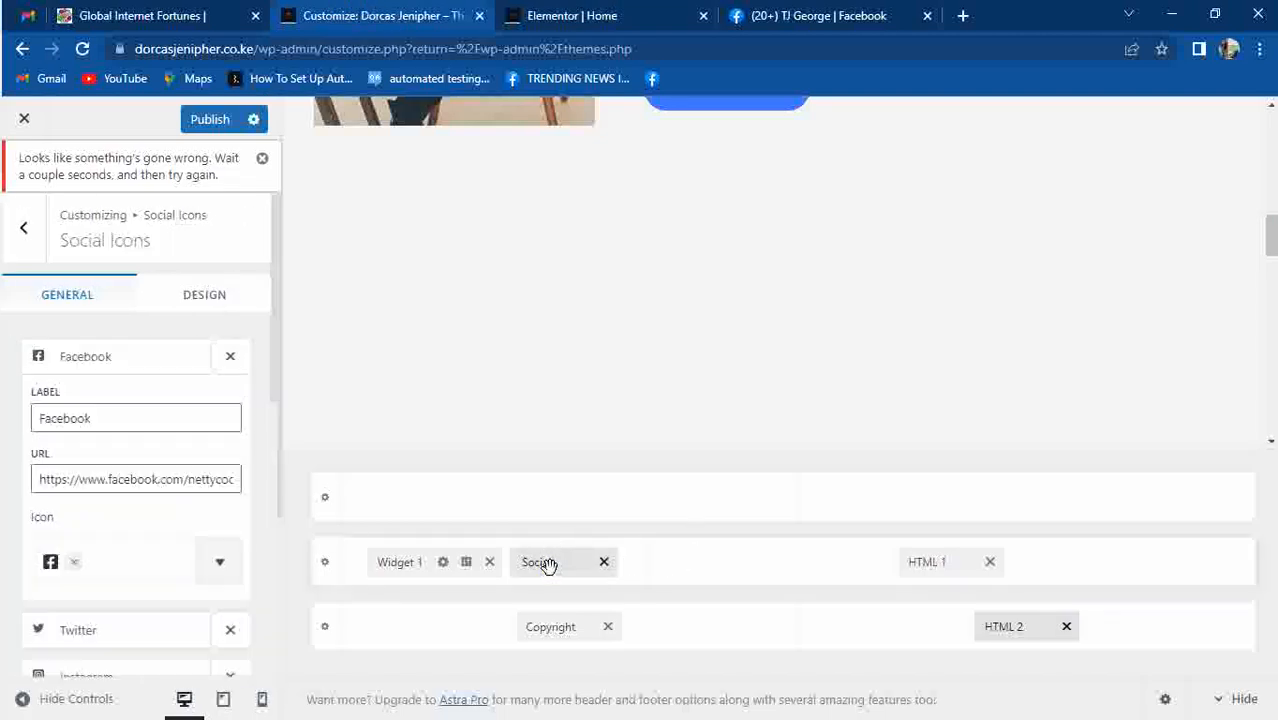
left_click(86, 362)
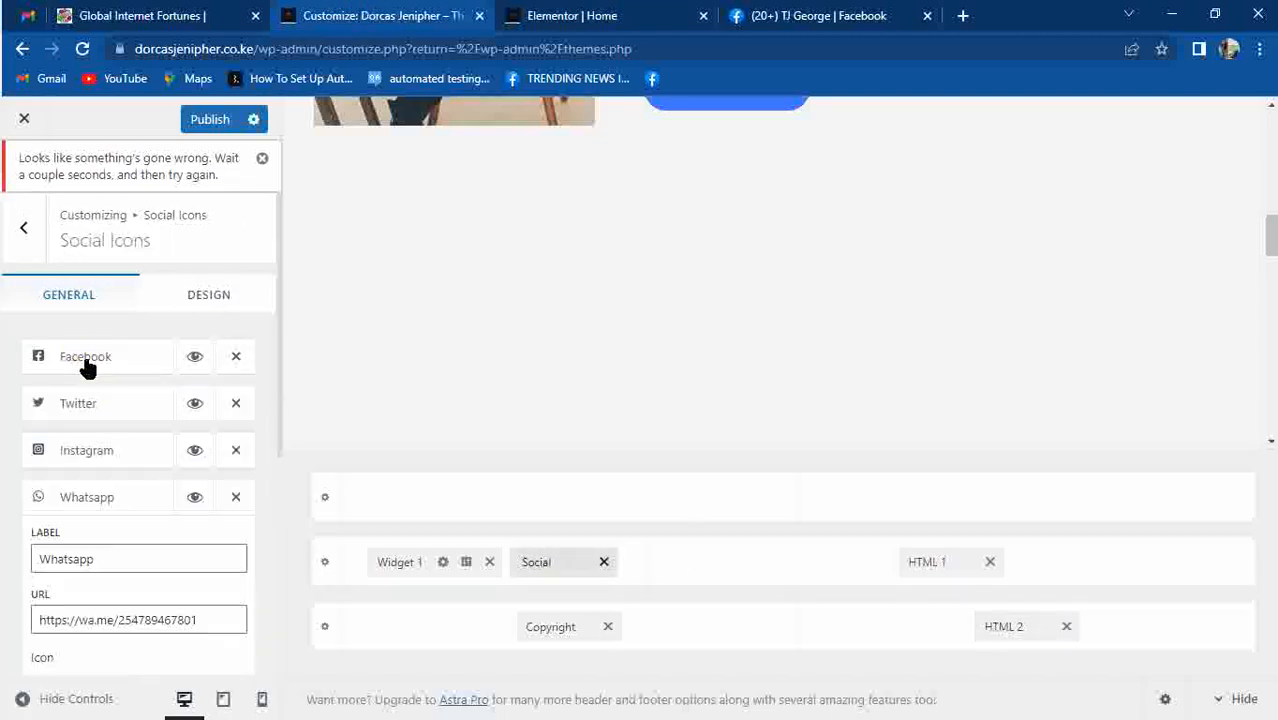
left_click(134, 617)
key("ctrl+a")
key("ctrl+c")
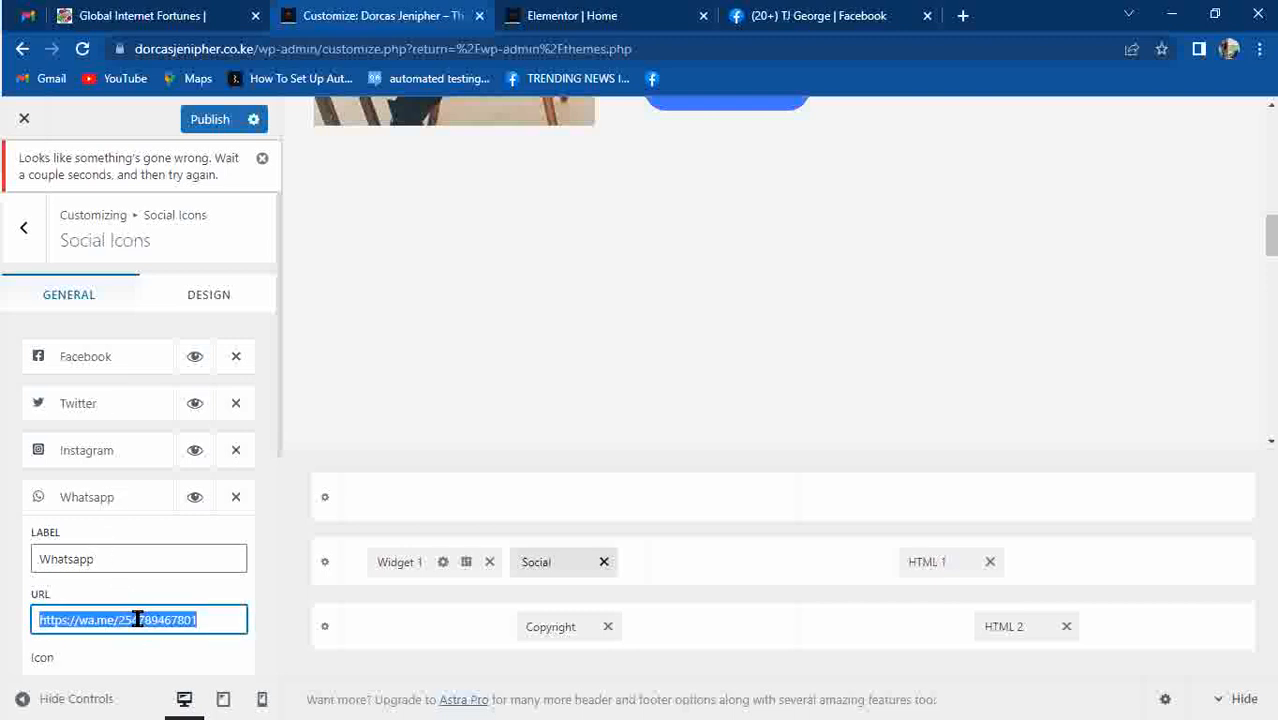
Paste the WhatsApp URL as the button link, opening in a new window.
left_click(565, 15)
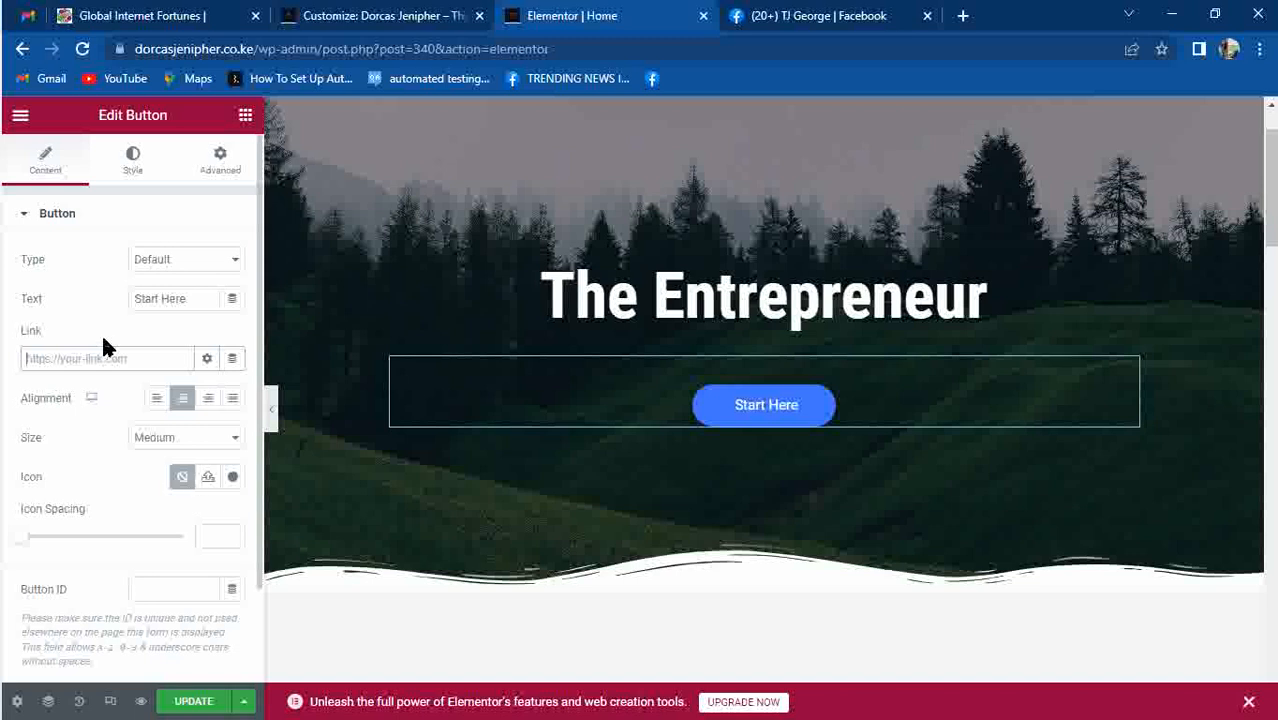
key("ctrl+v")
left_click(207, 358)
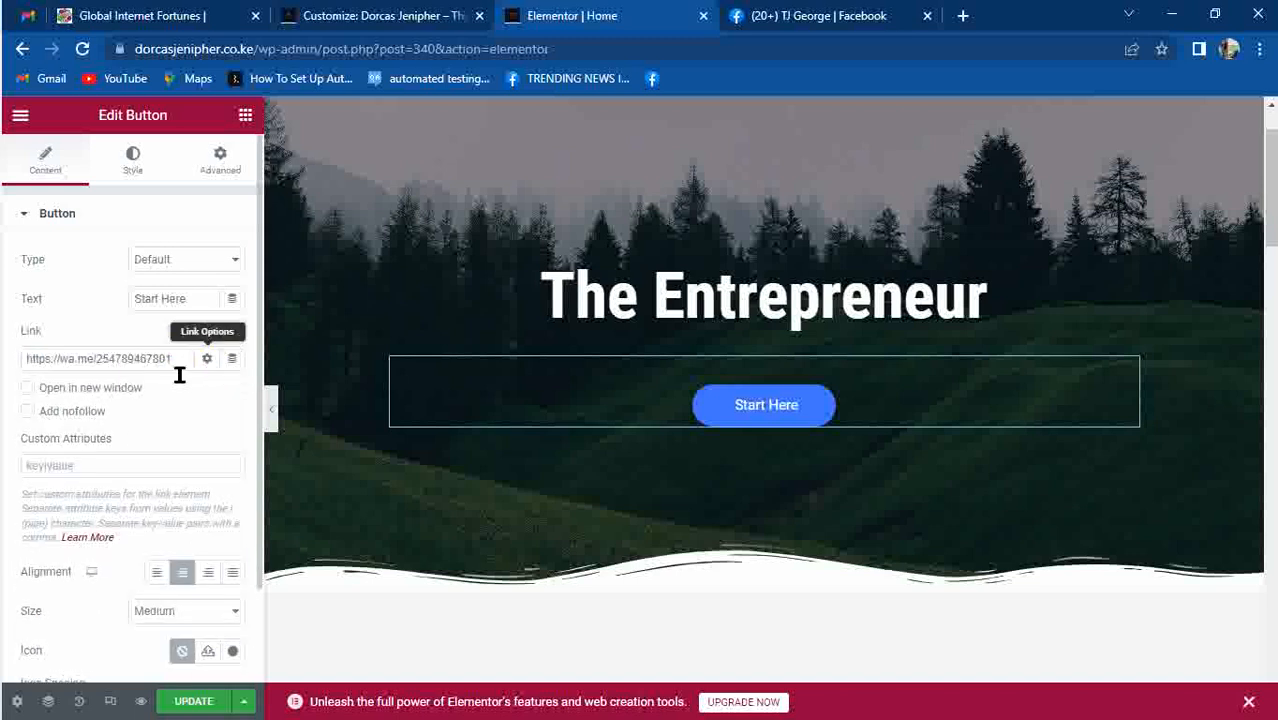
left_click(28, 389)
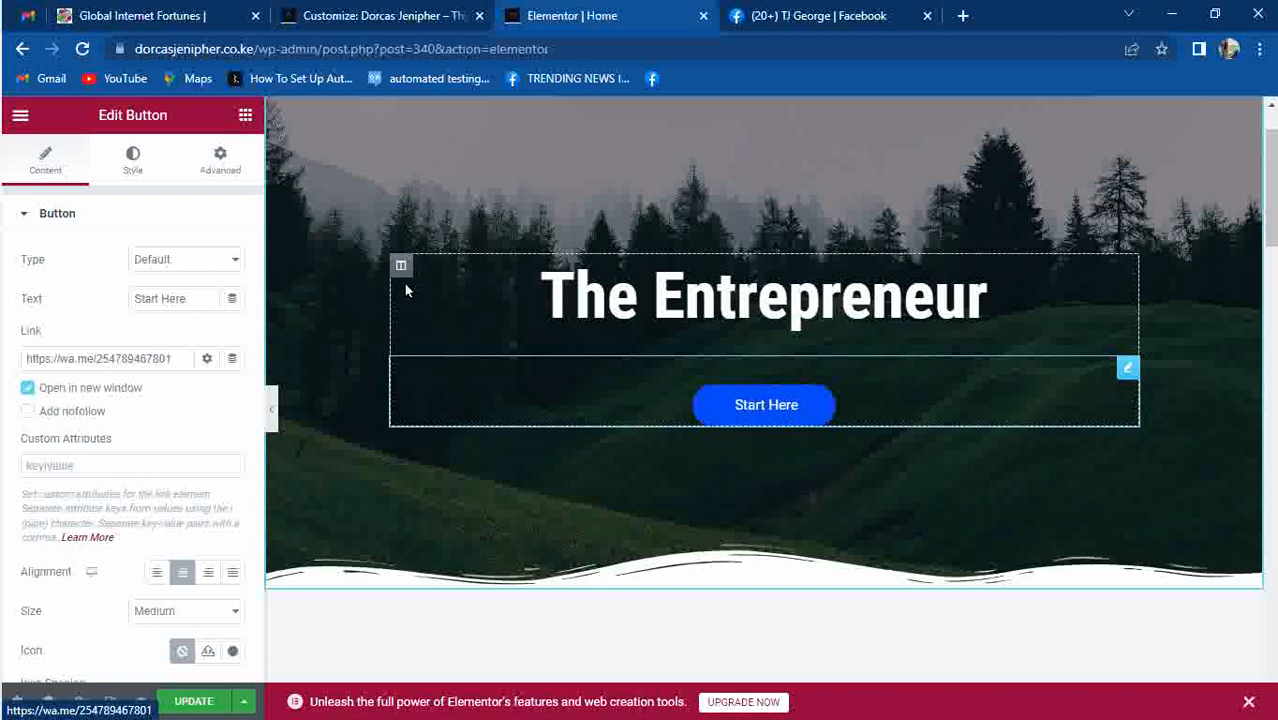
Set the Start Here button's background colour to red.
left_click(135, 162)
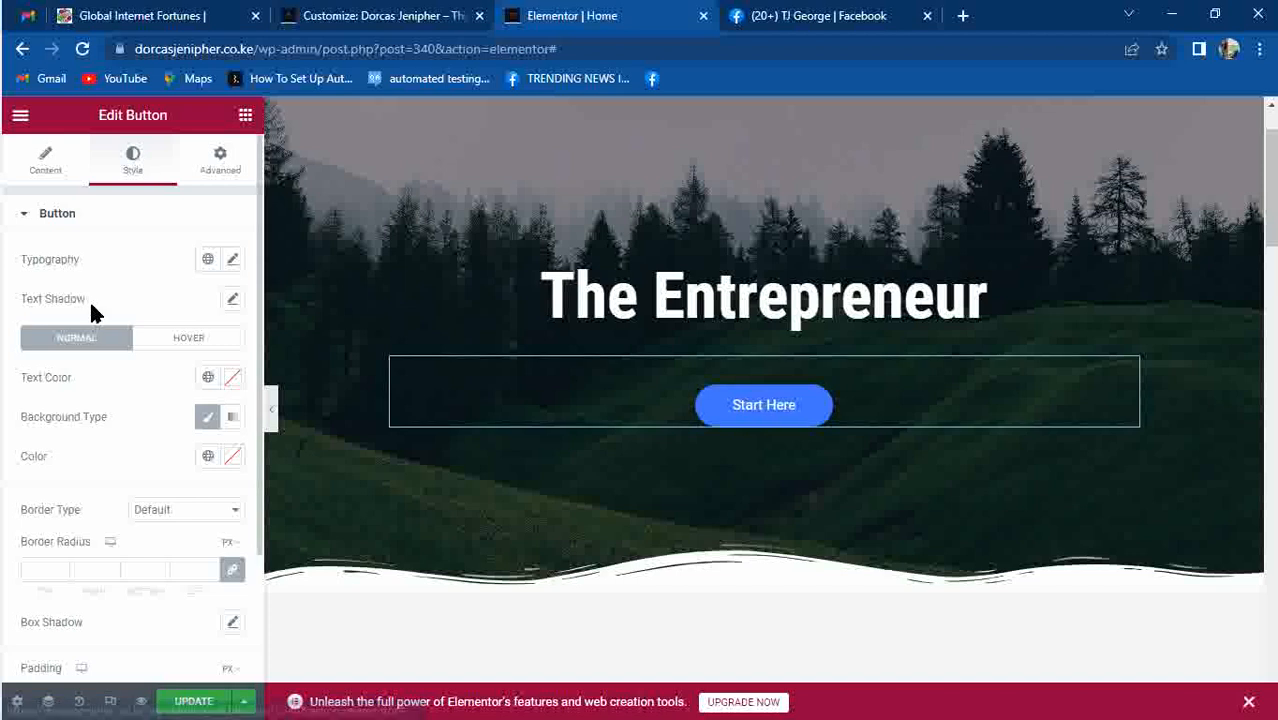
left_click(224, 458)
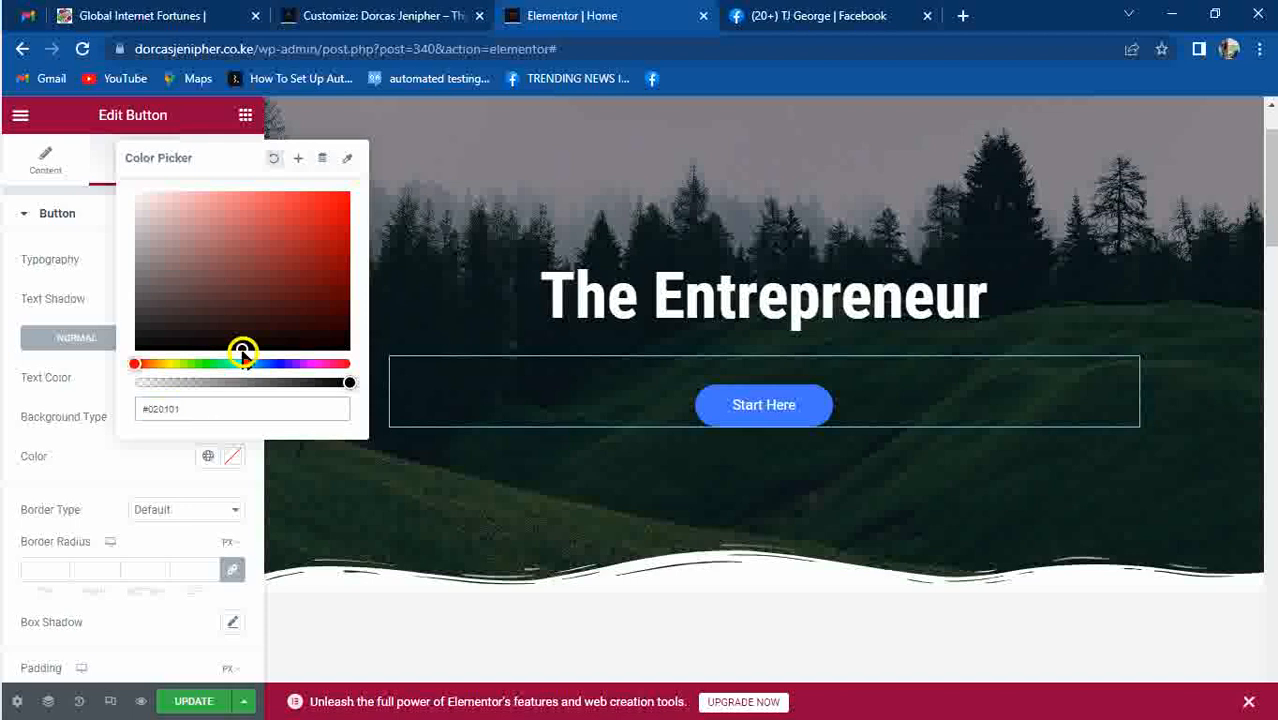
left_click_drag(243, 343, 339, 205)
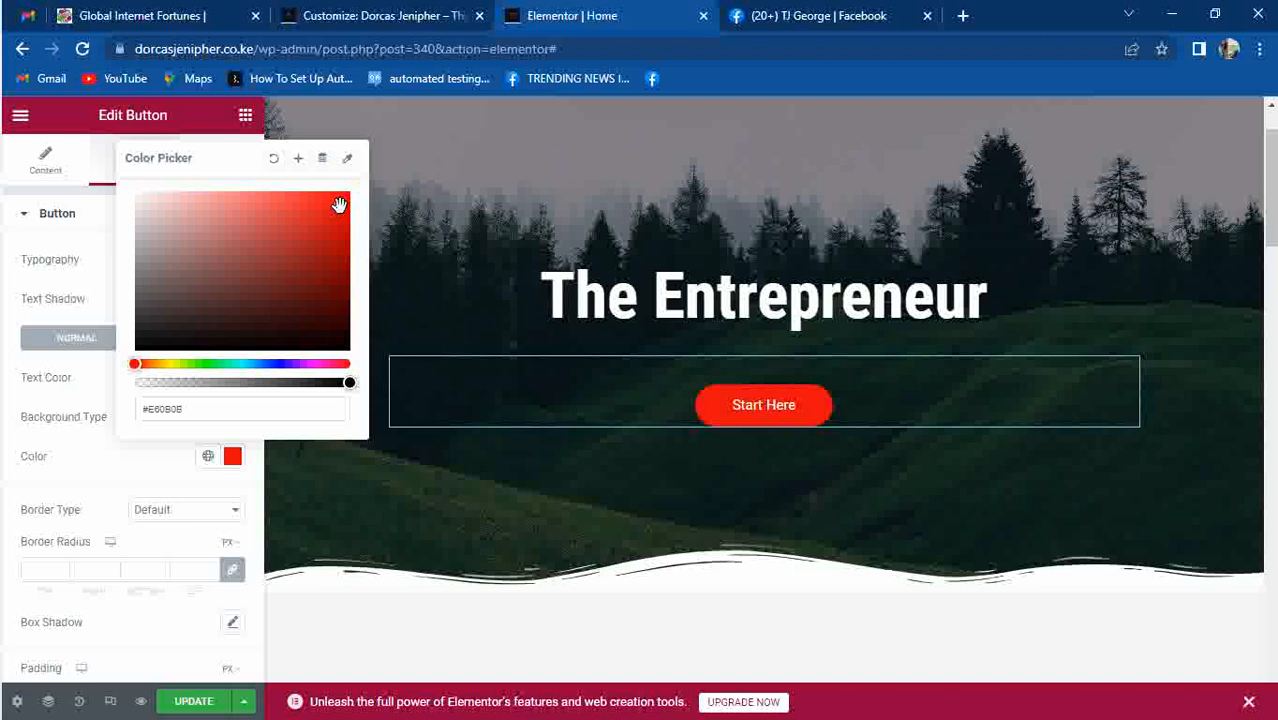
left_click(101, 467)
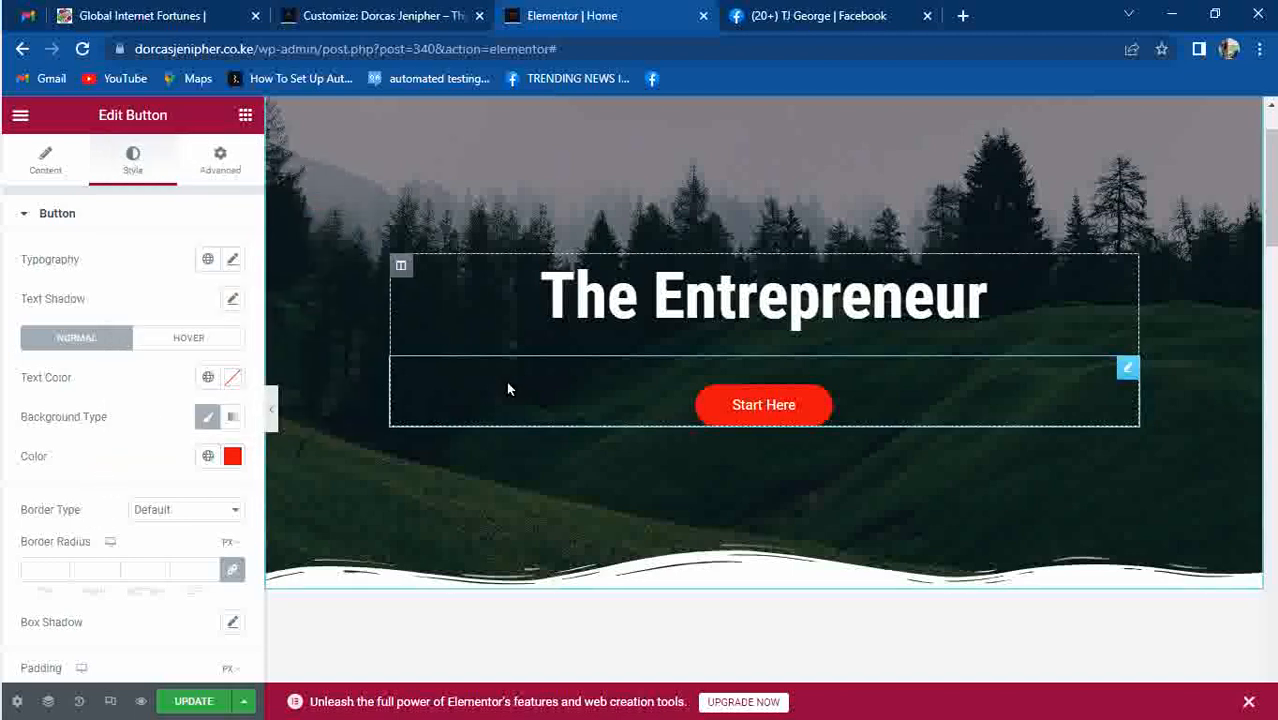
Give the button a bright blue (#0410FF) hover background and a Pulse Grow hover animation.
left_click(222, 339)
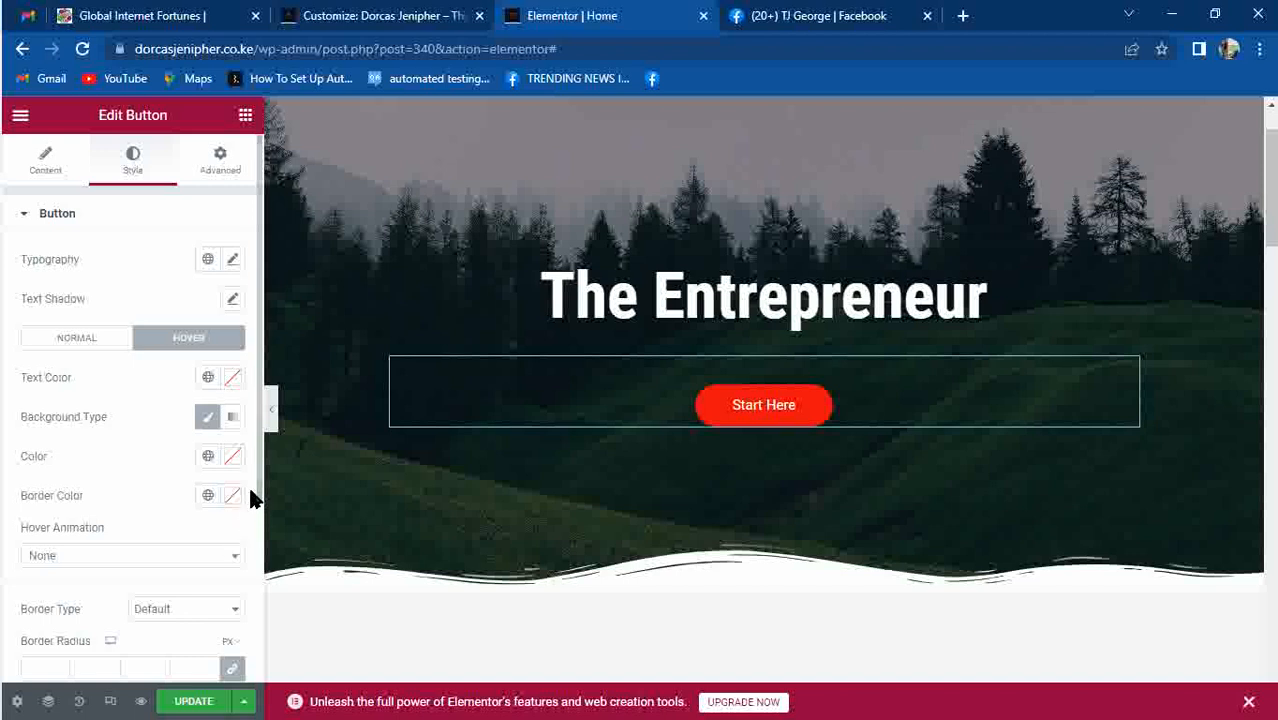
left_click(233, 459)
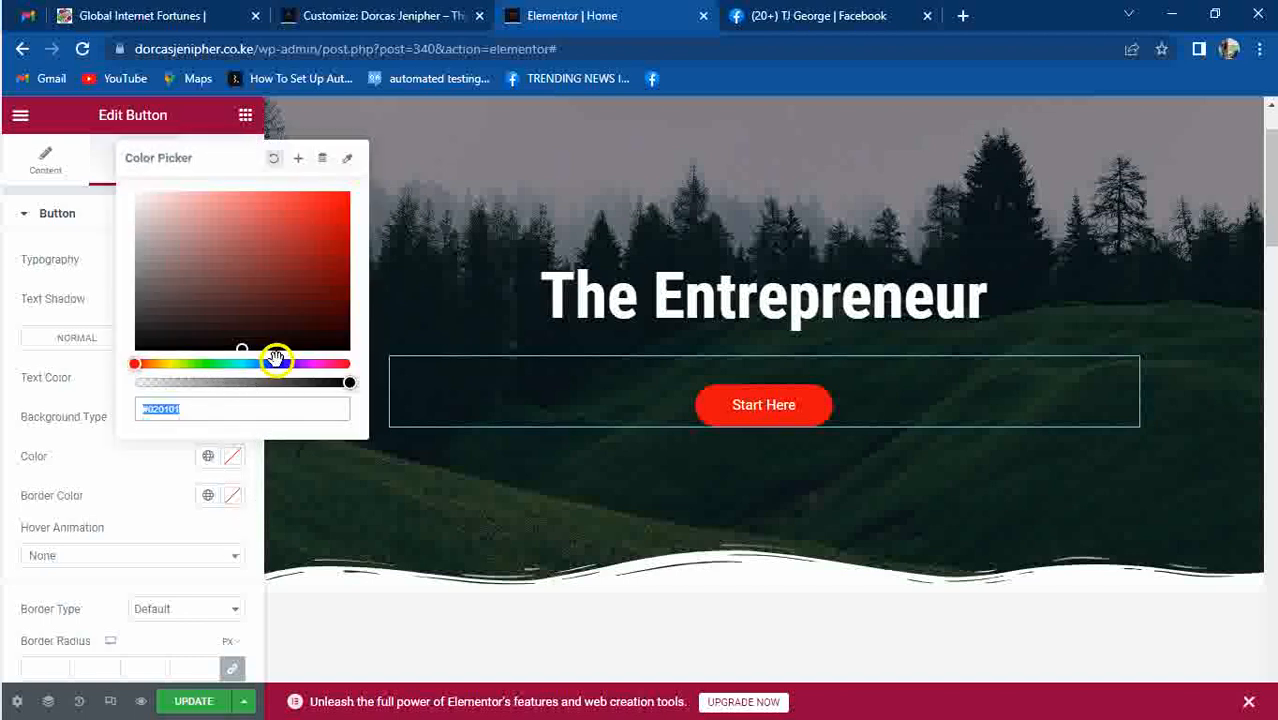
left_click(276, 363)
left_click_drag(312, 278, 348, 191)
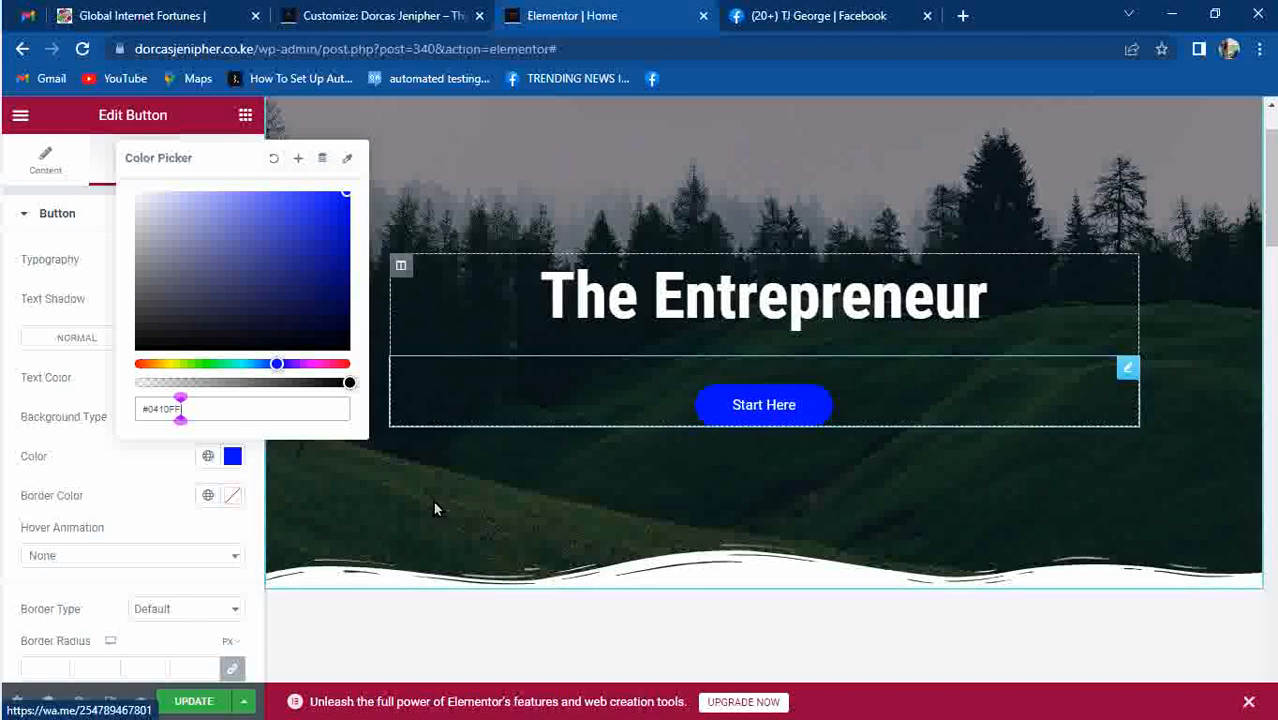
left_click(62, 554)
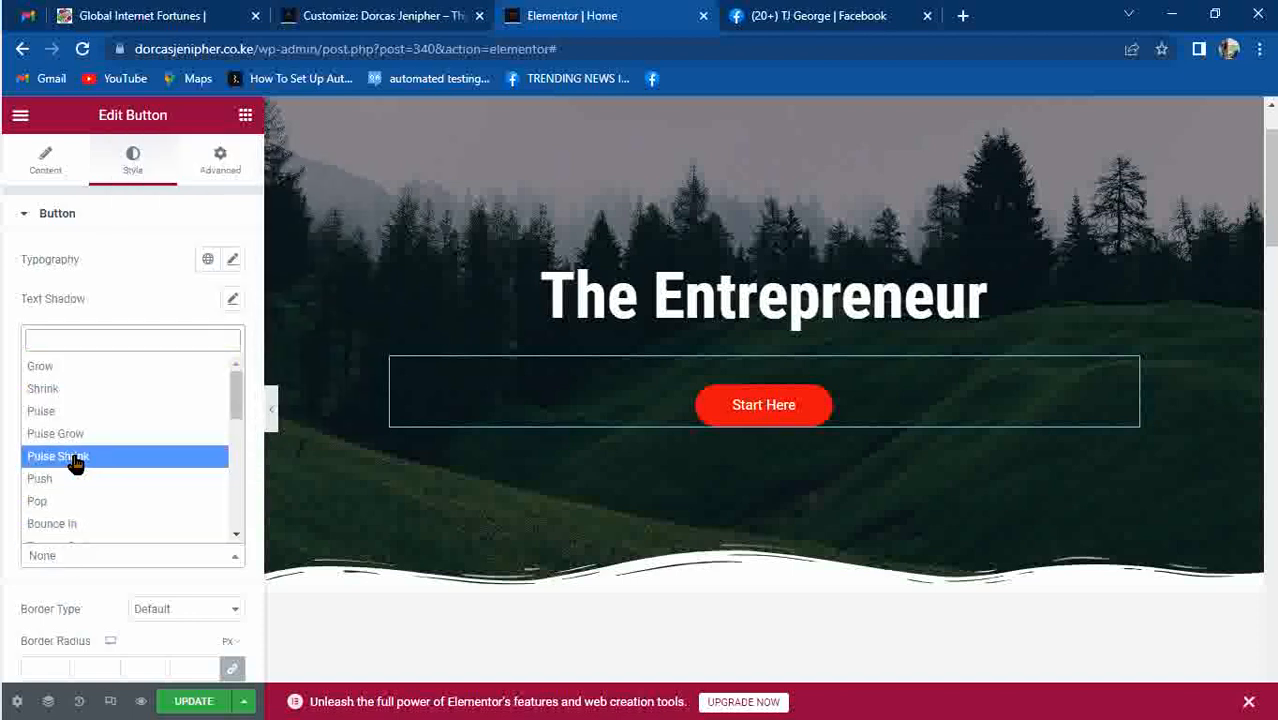
left_click(78, 432)
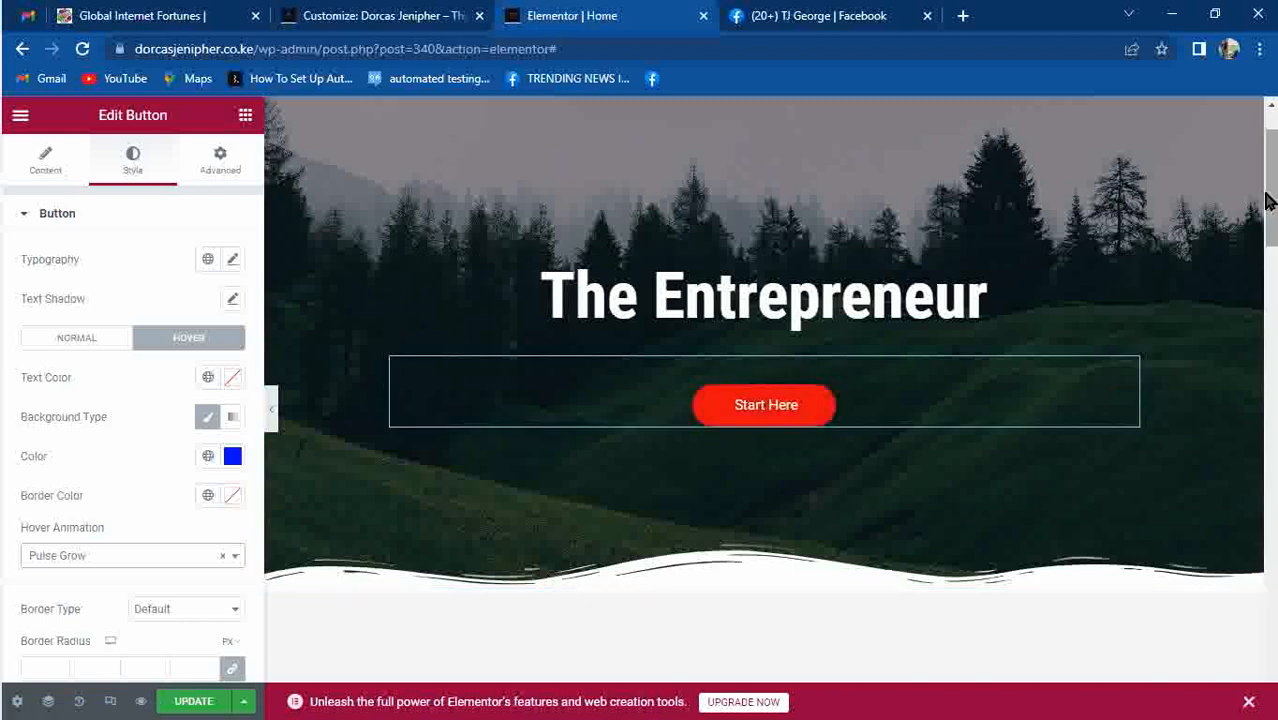
left_click_drag(1265, 194, 1270, 145)
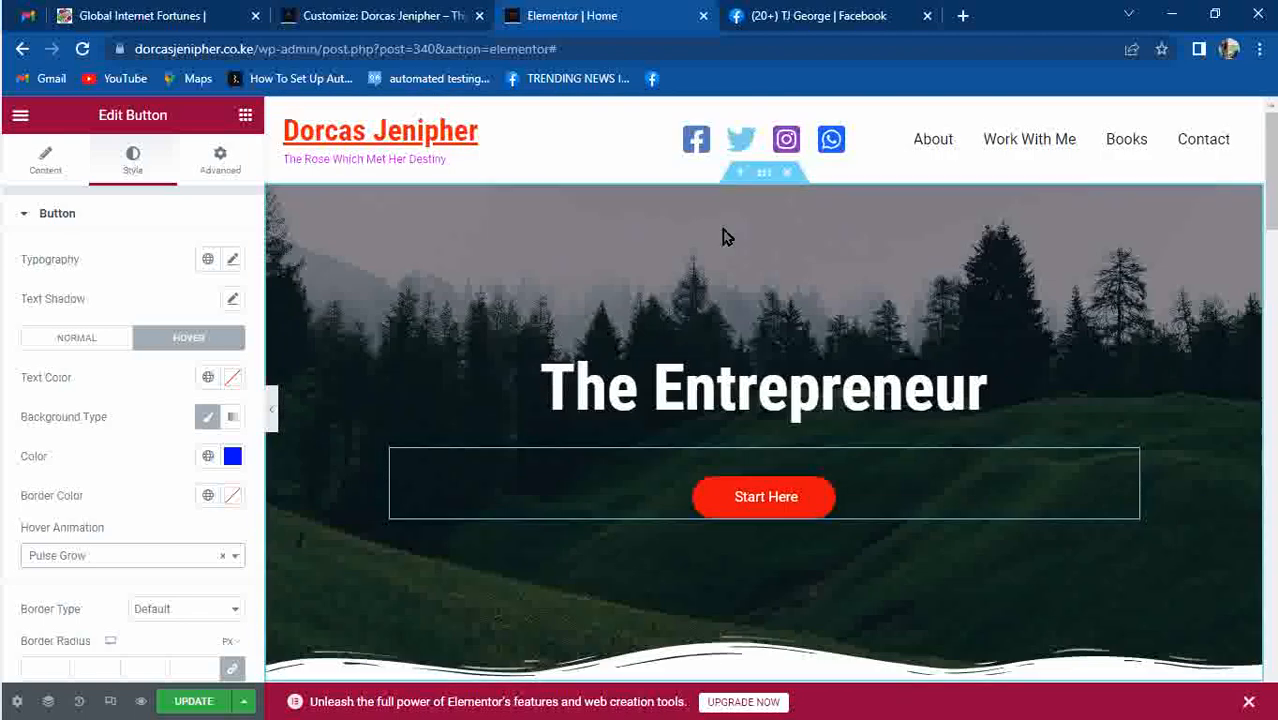
Select the hero section and open its background image in the media library.
left_click(766, 184)
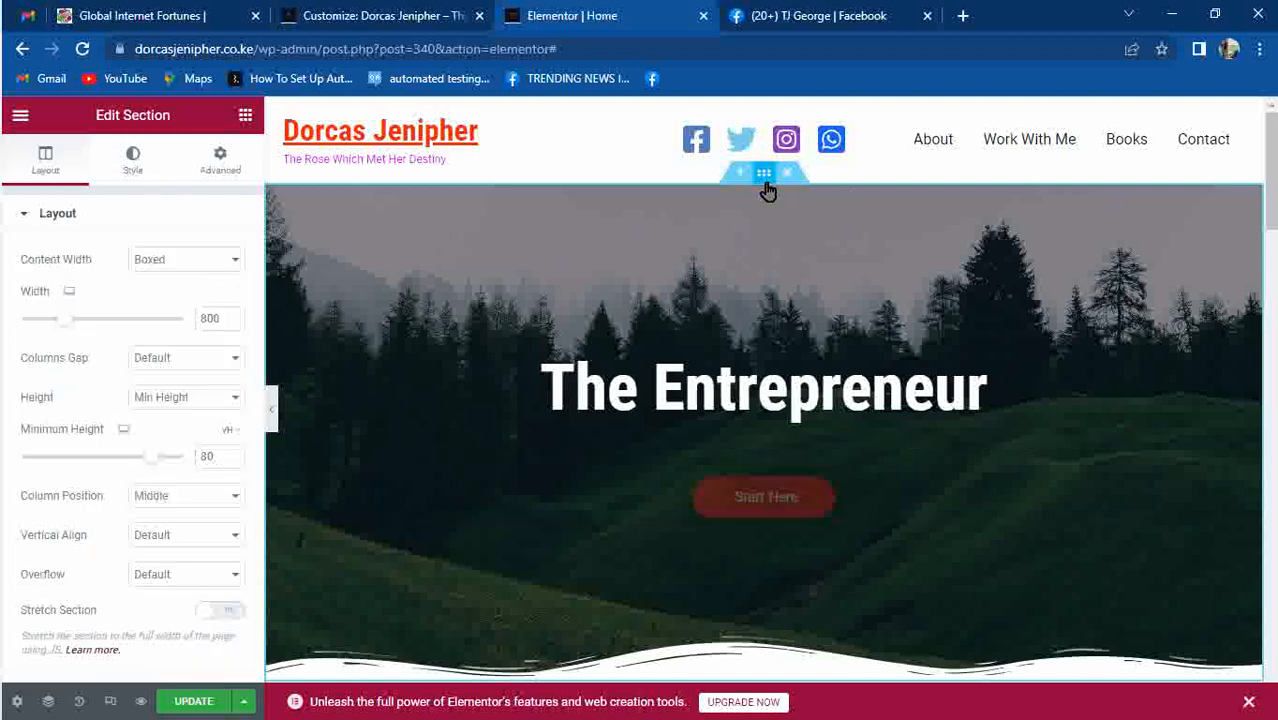
left_click(133, 165)
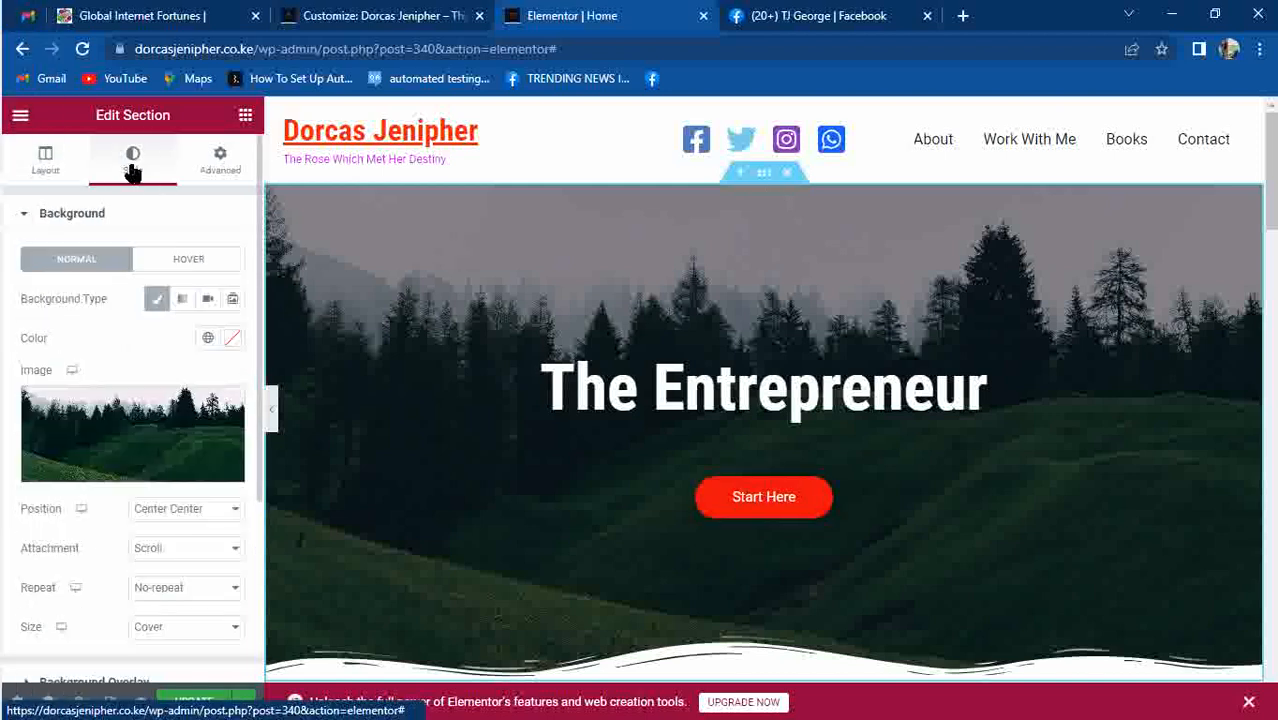
left_click(138, 418)
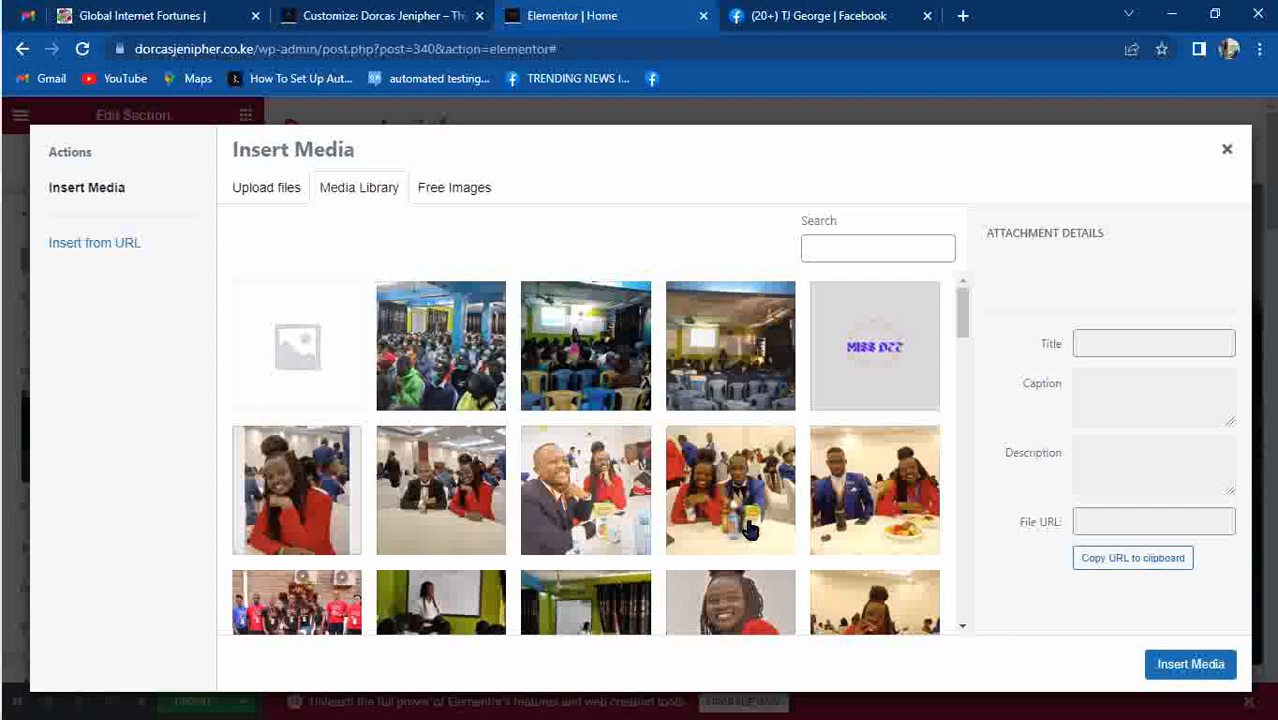
Upload photo_2023-01-20_10-27-11.jpg from Downloads to the media library.
mouse_move(967, 323)
left_mouse_down()
mouse_move(964, 400)
mouse_move(970, 303)
left_mouse_up()
left_click(265, 190)
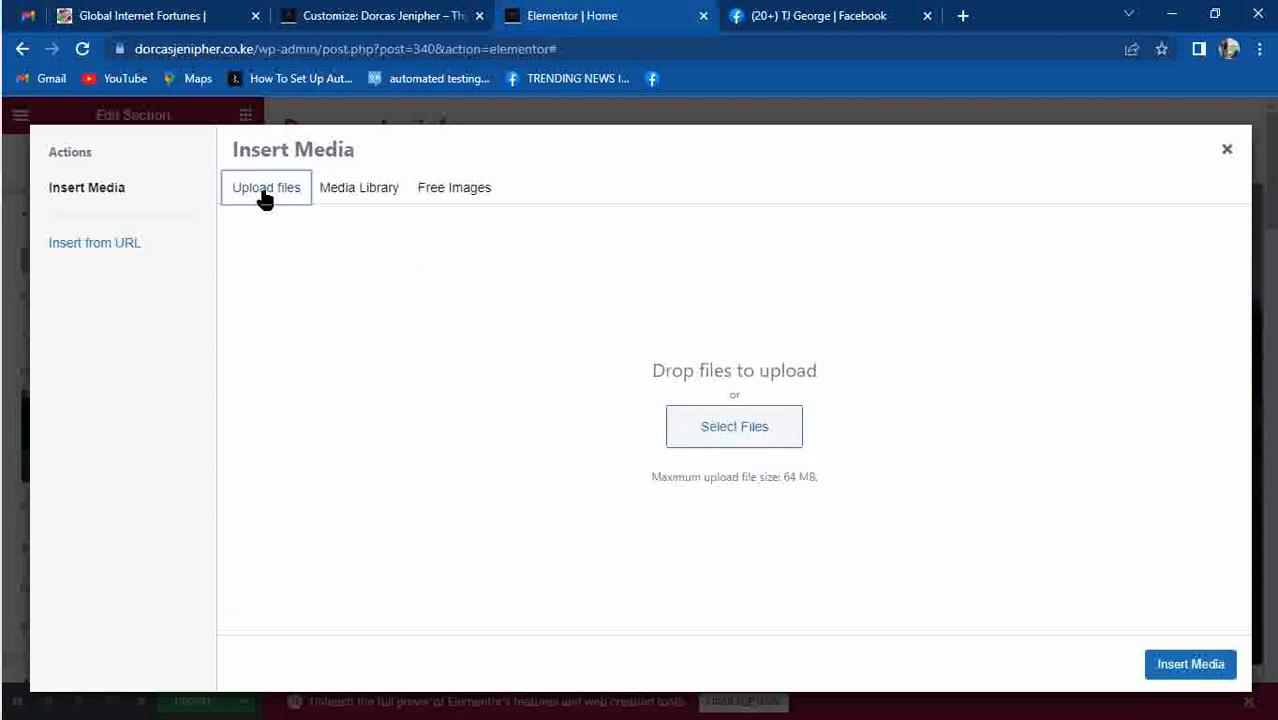
left_click(749, 443)
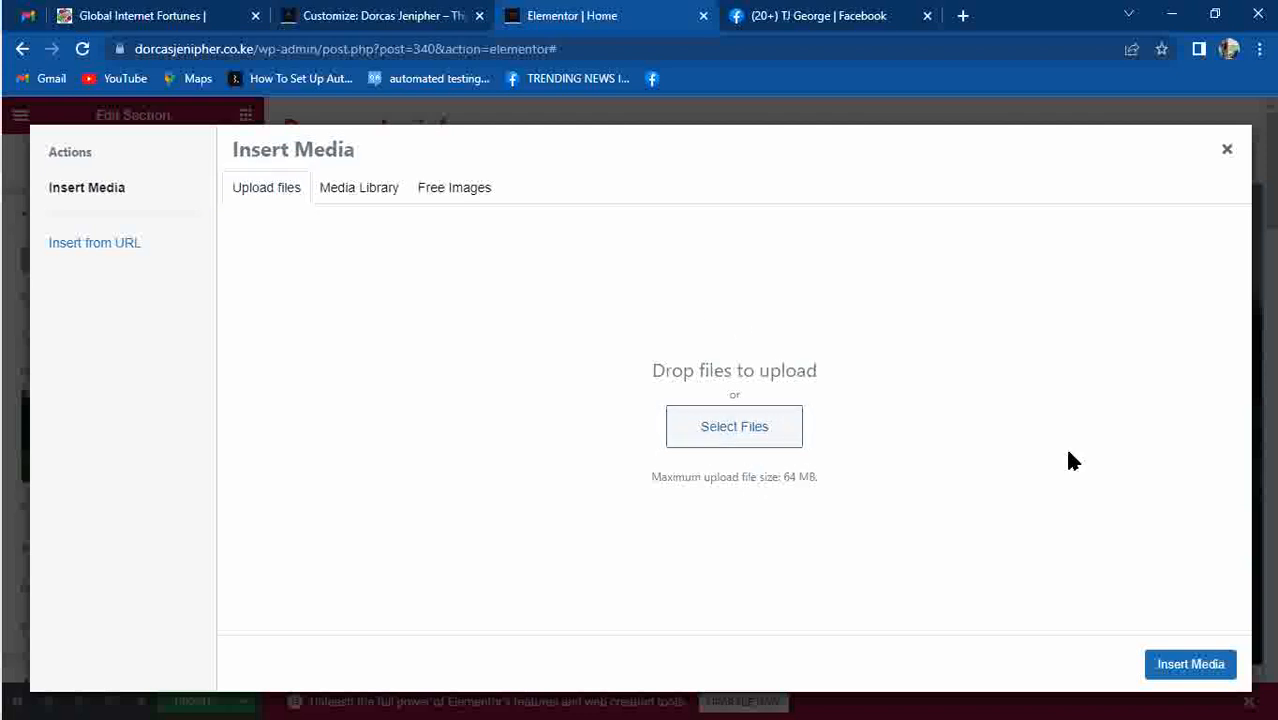
left_click(750, 446)
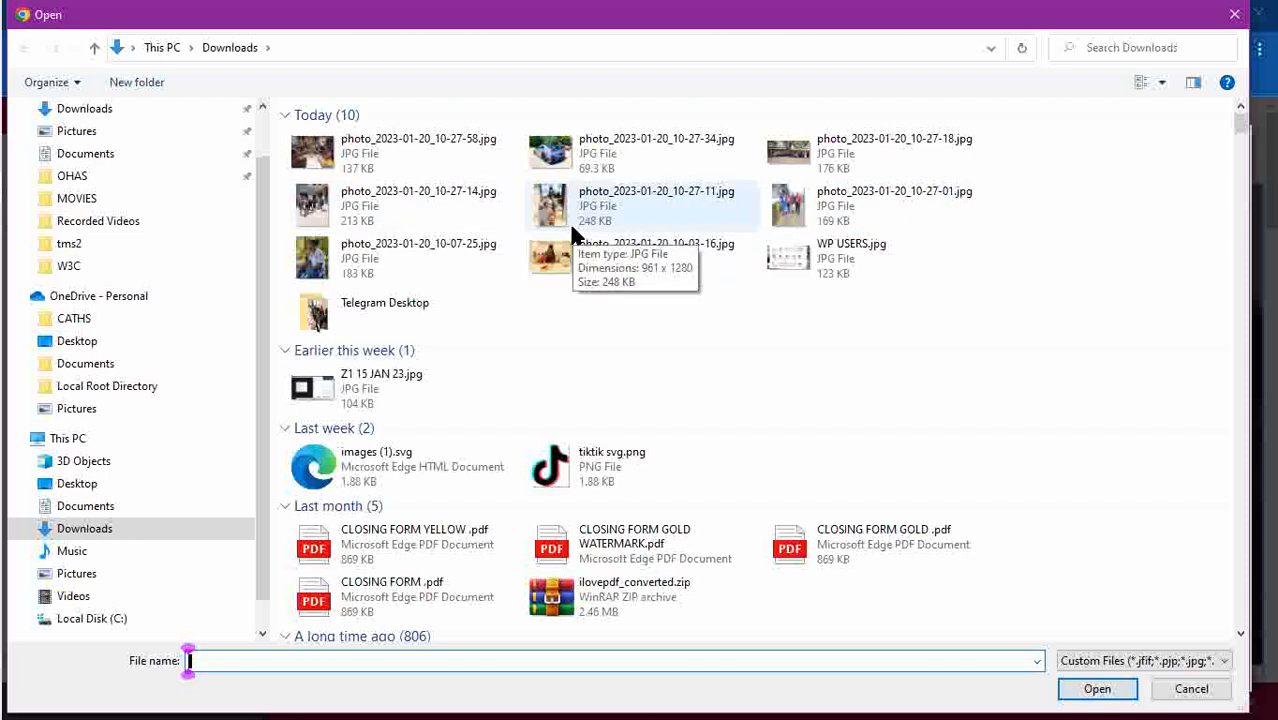
left_click(346, 258)
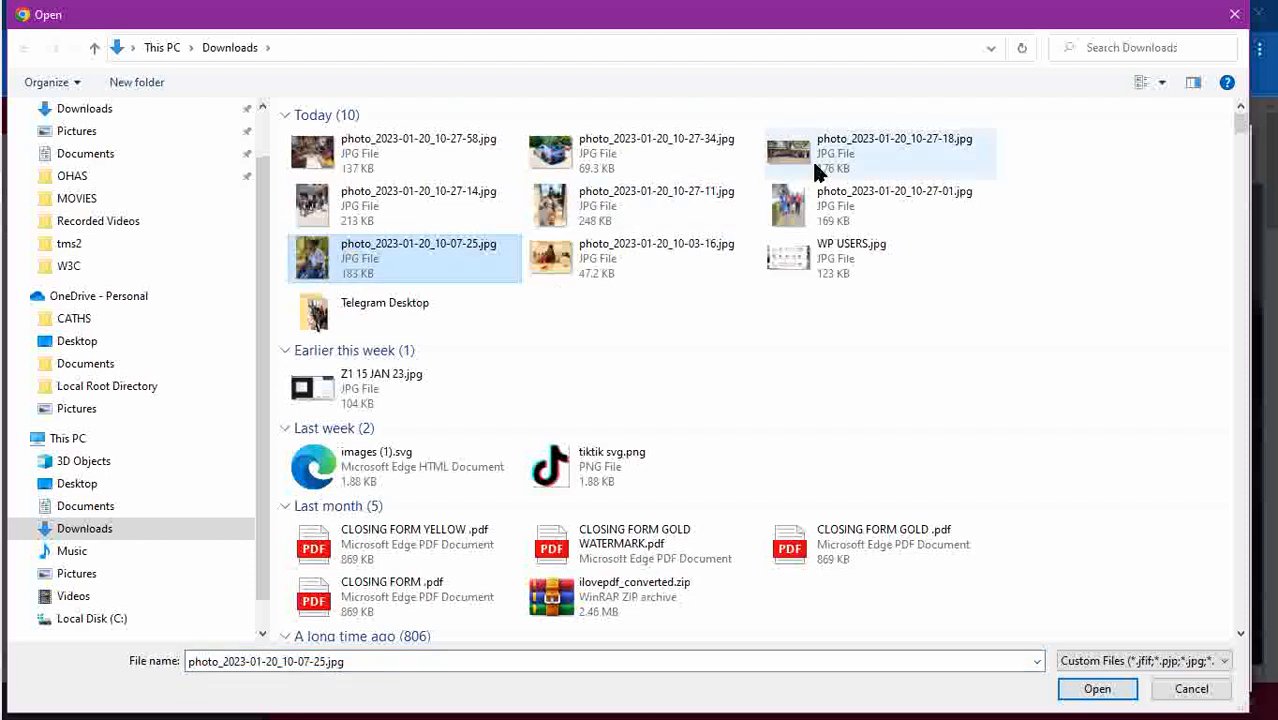
left_click(590, 192)
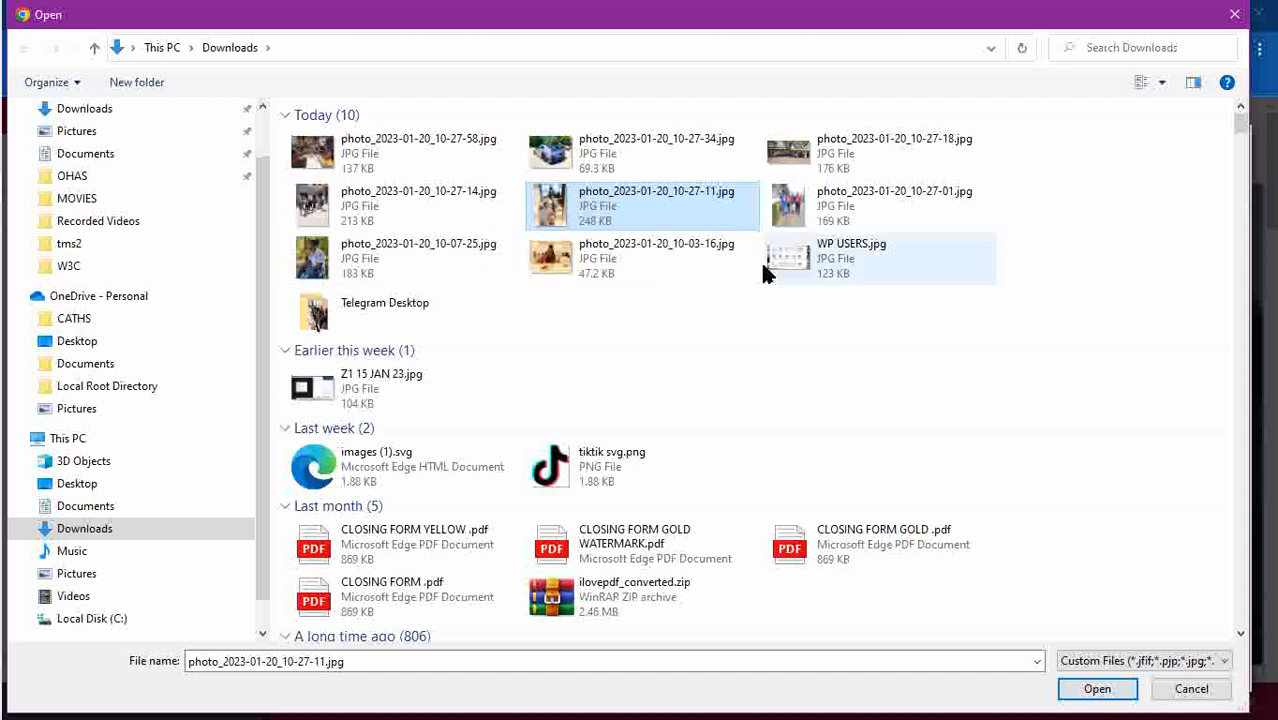
left_click(1092, 695)
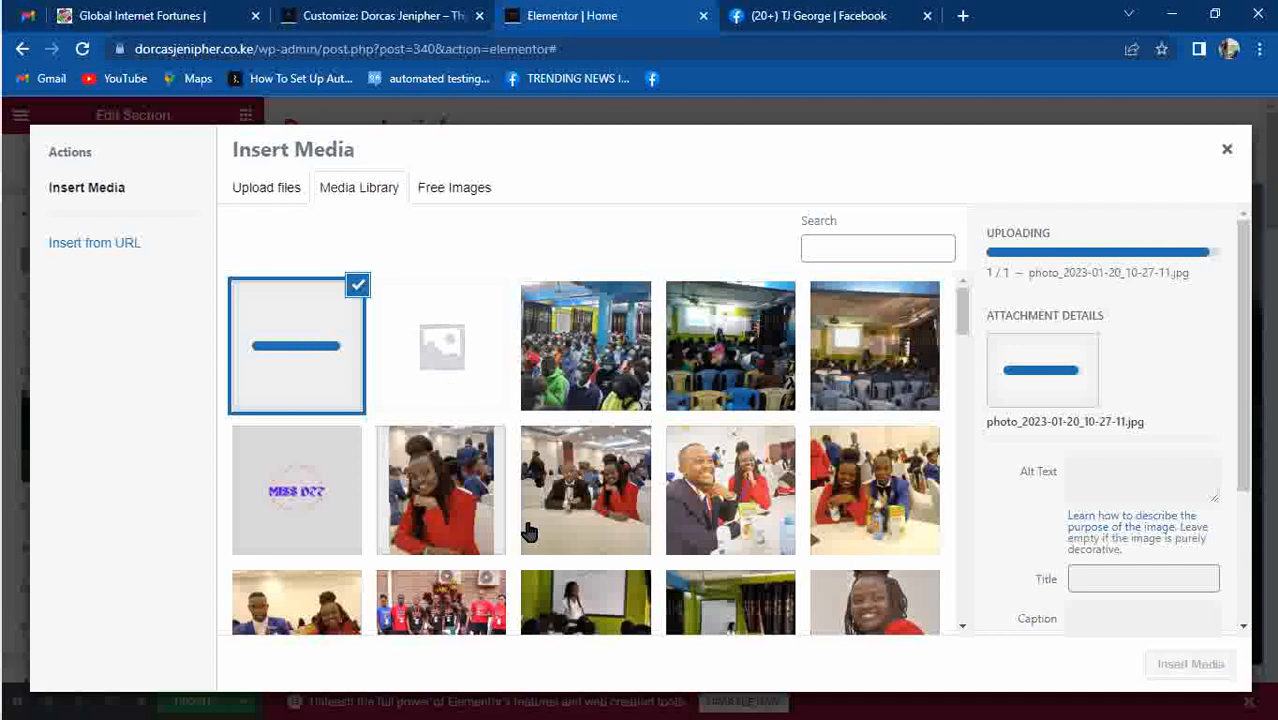
Drag eight more photos from the Downloads folder into the library upload area.
mouse_move(30, 305)
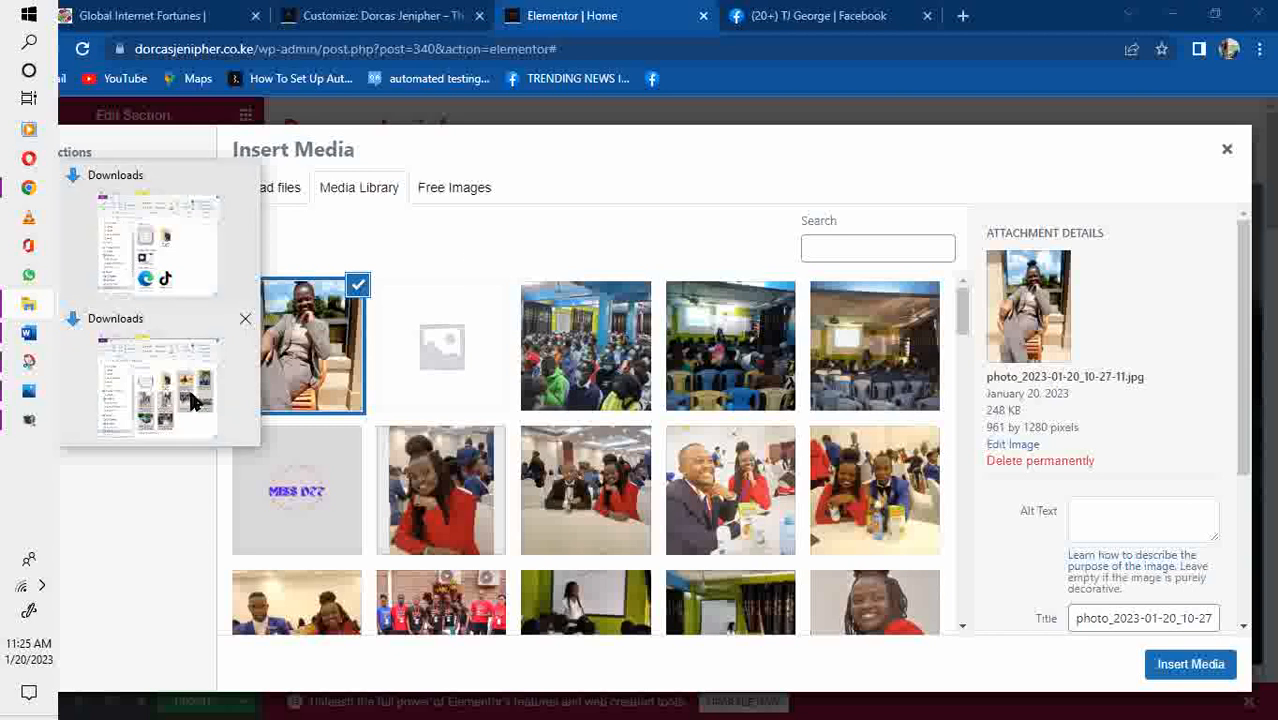
left_click(285, 196)
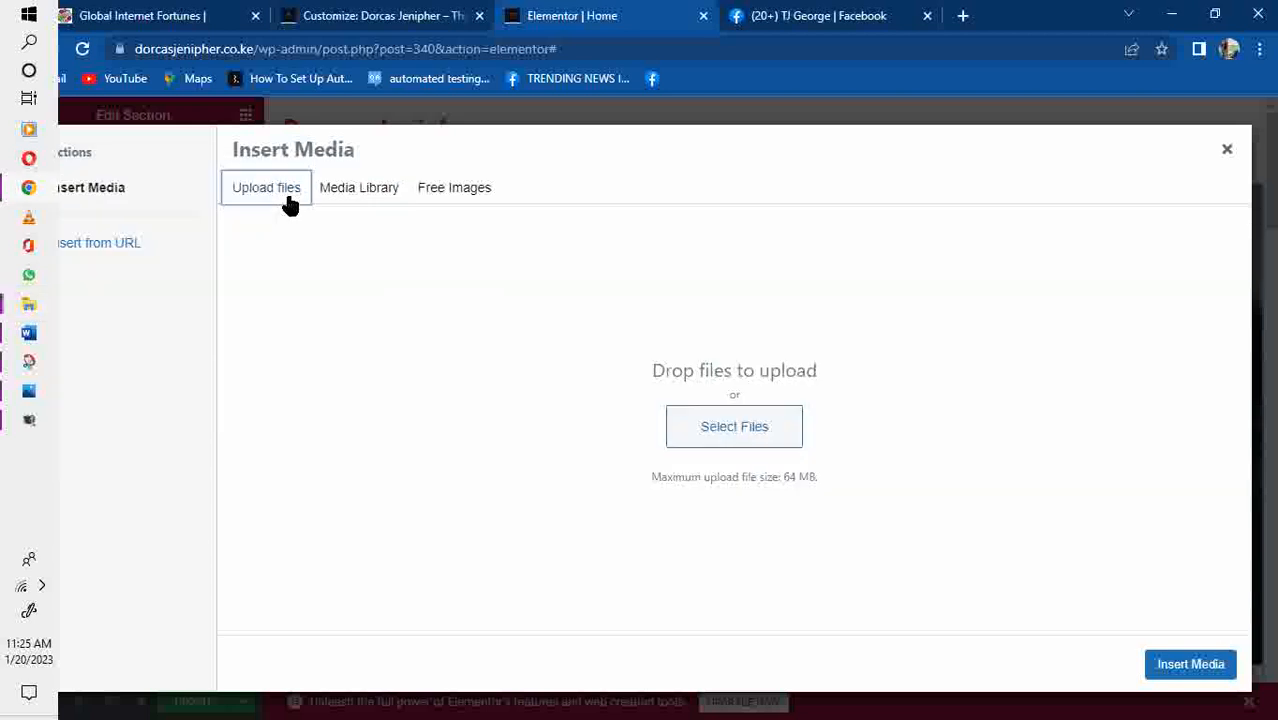
mouse_move(22, 303)
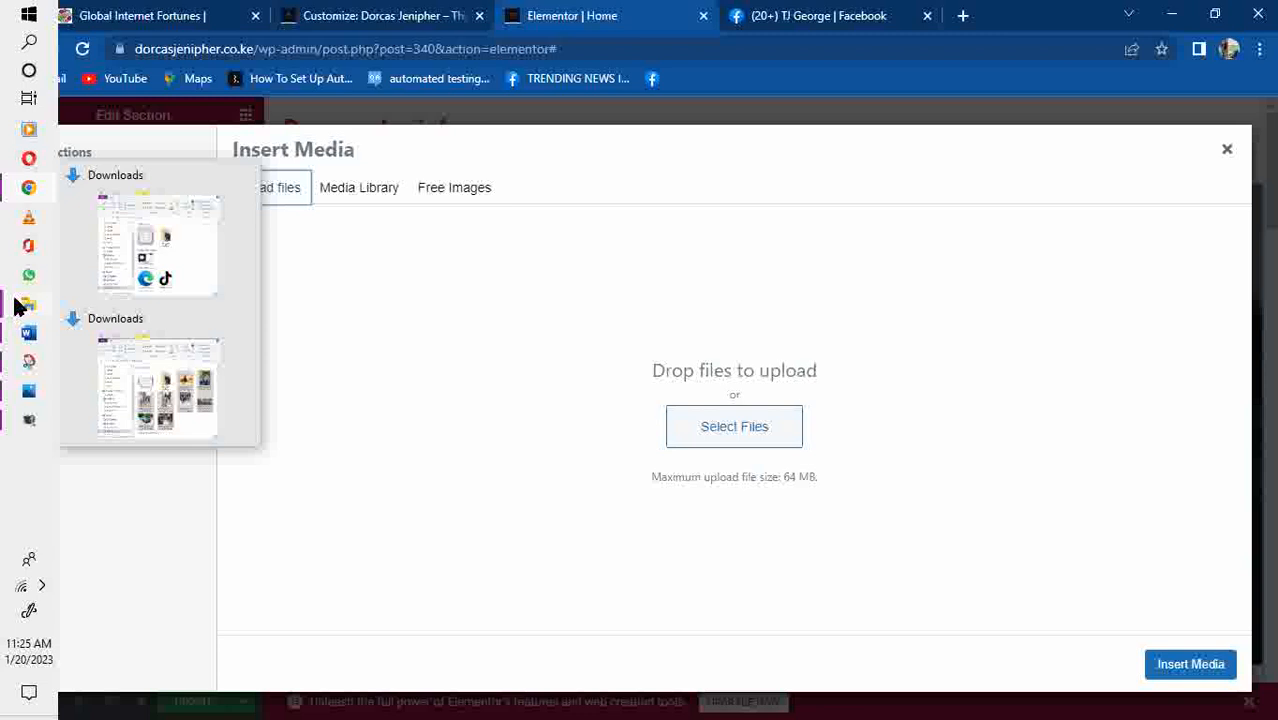
left_click(180, 420)
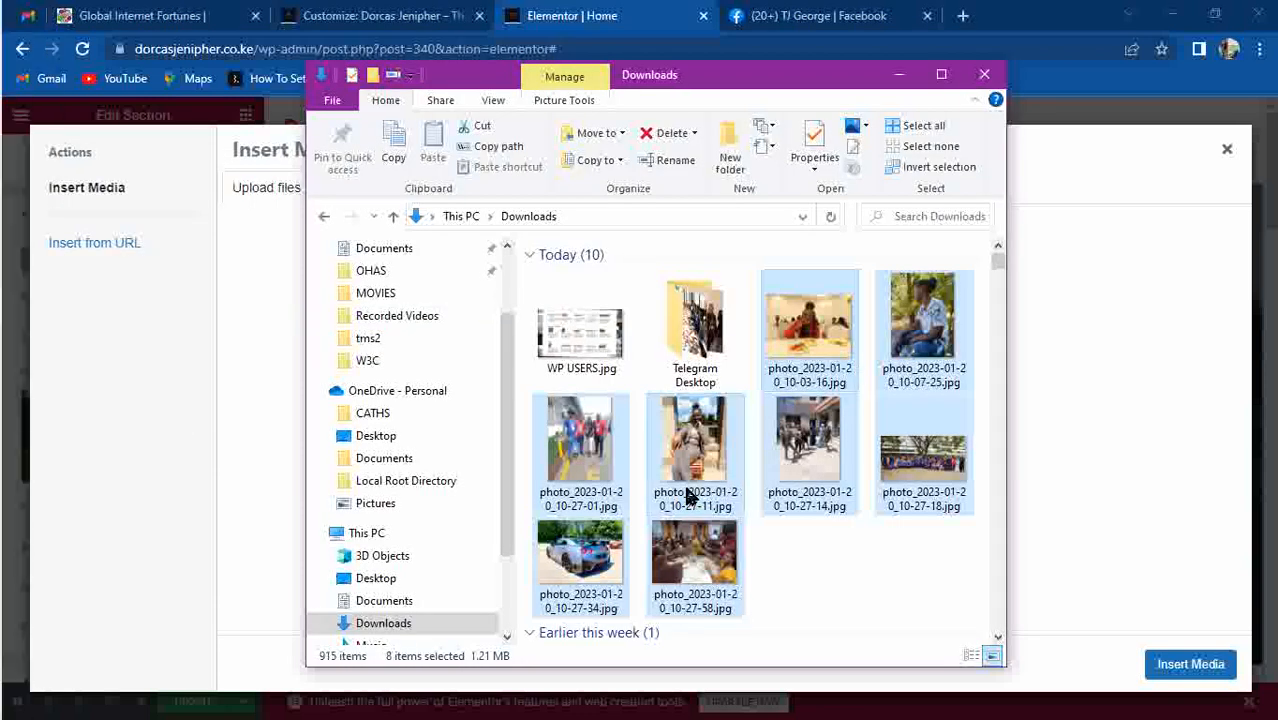
left_click_drag(1098, 403, 1148, 410)
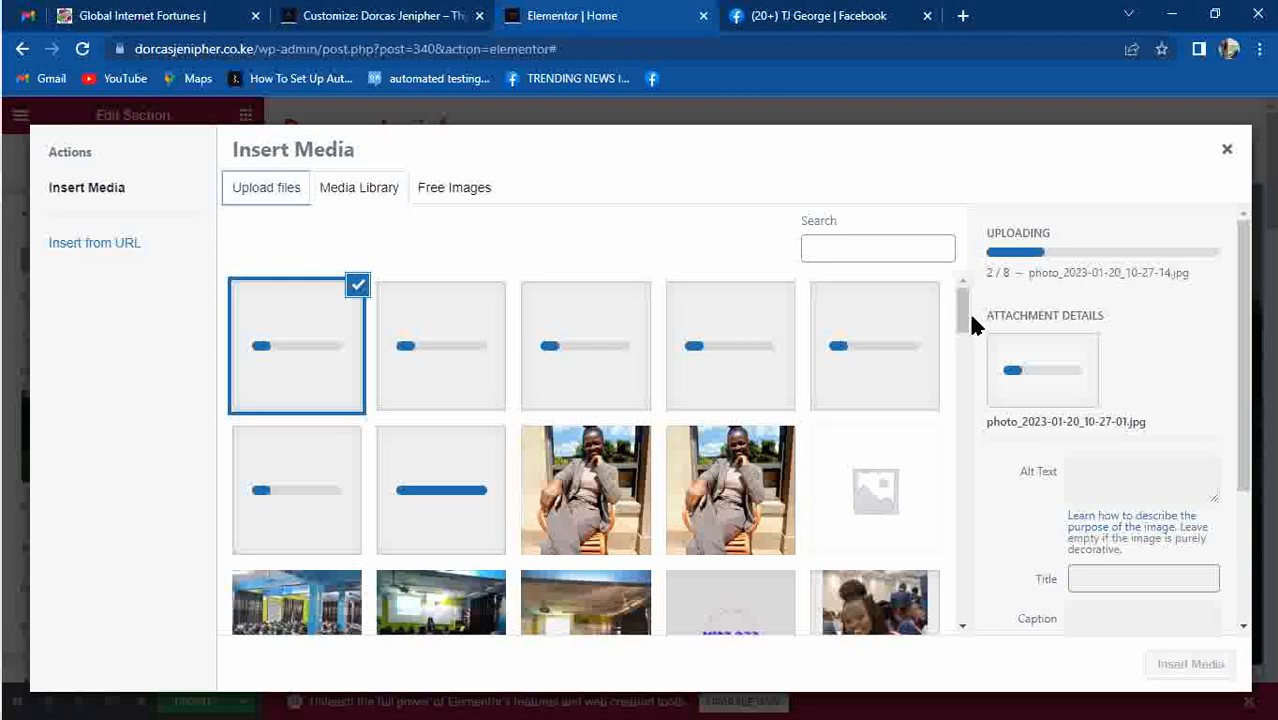
left_click_drag(968, 318, 968, 425)
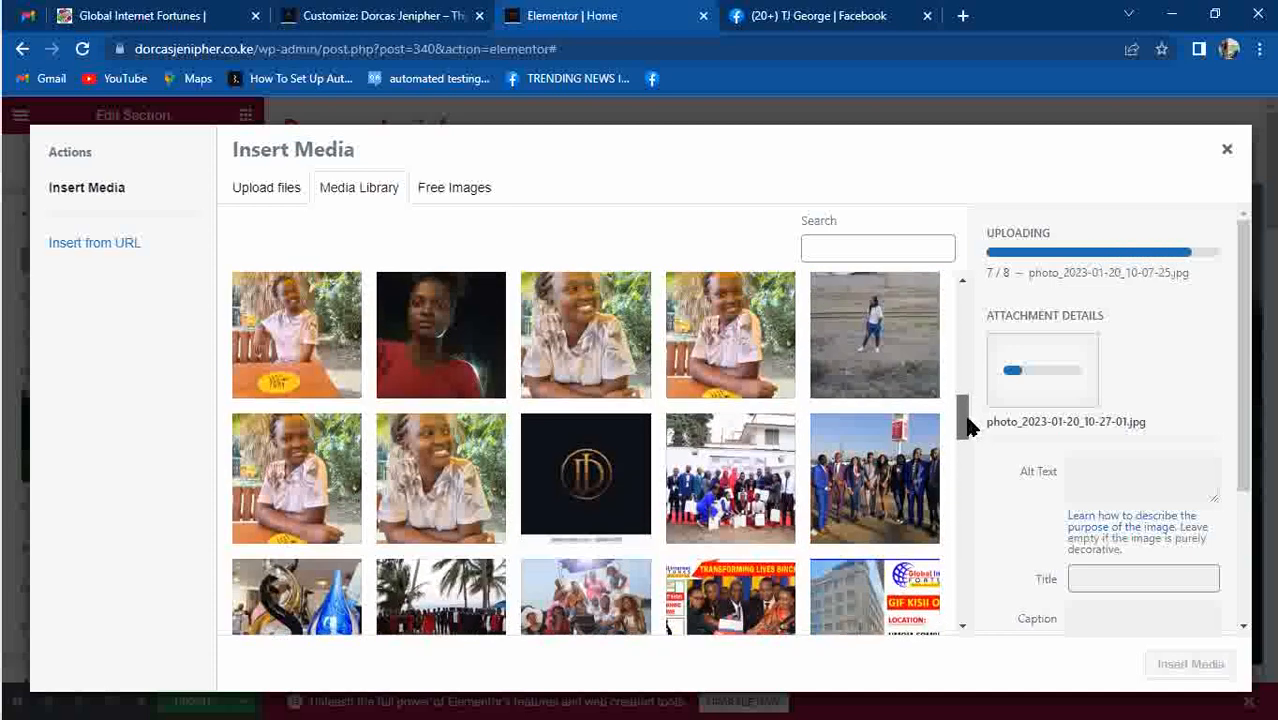
Set the smiling woman's portrait photo_2022-03-25_17-50-19.jpg as the hero section background.
scroll(968, 427, "up", 1)
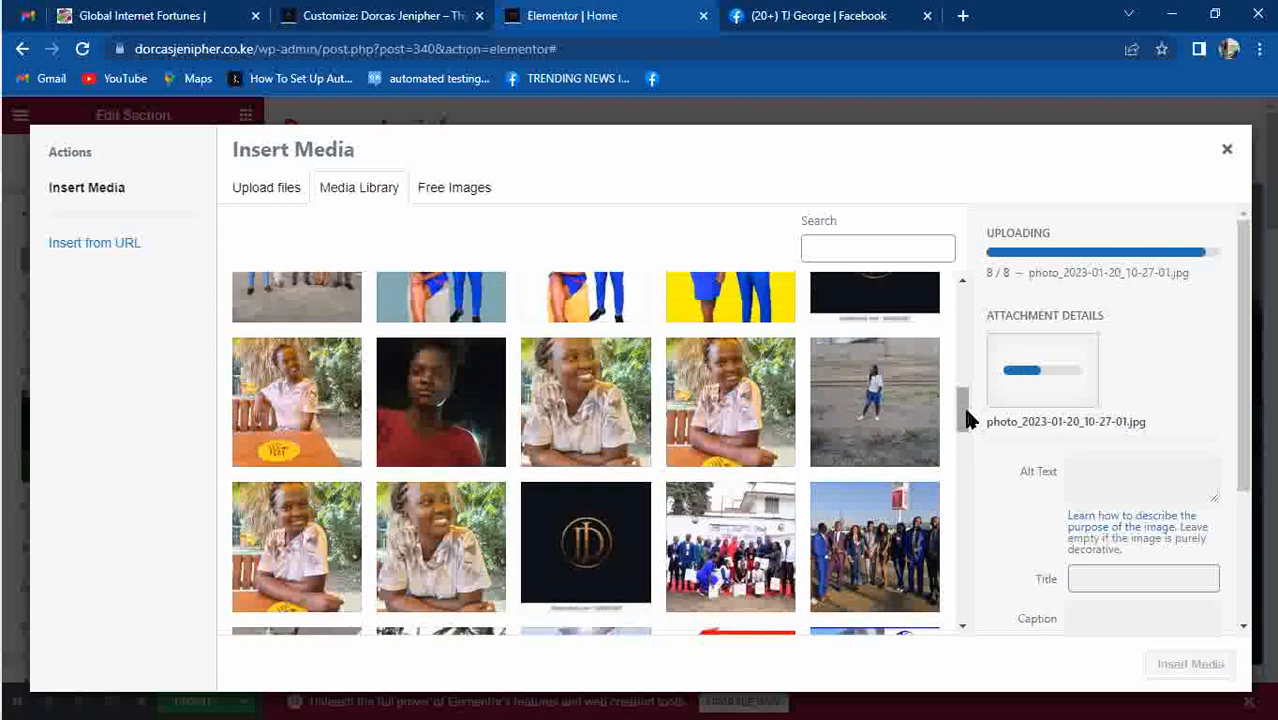
left_click(443, 509)
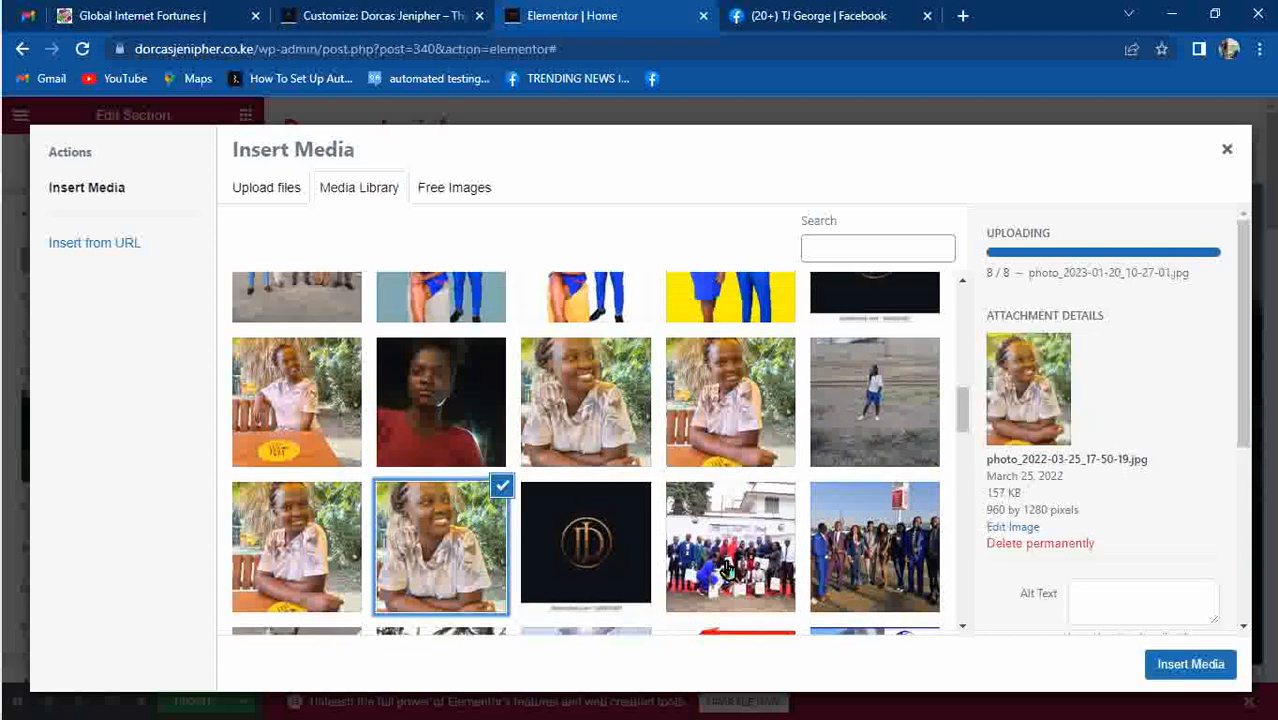
left_click(1200, 670)
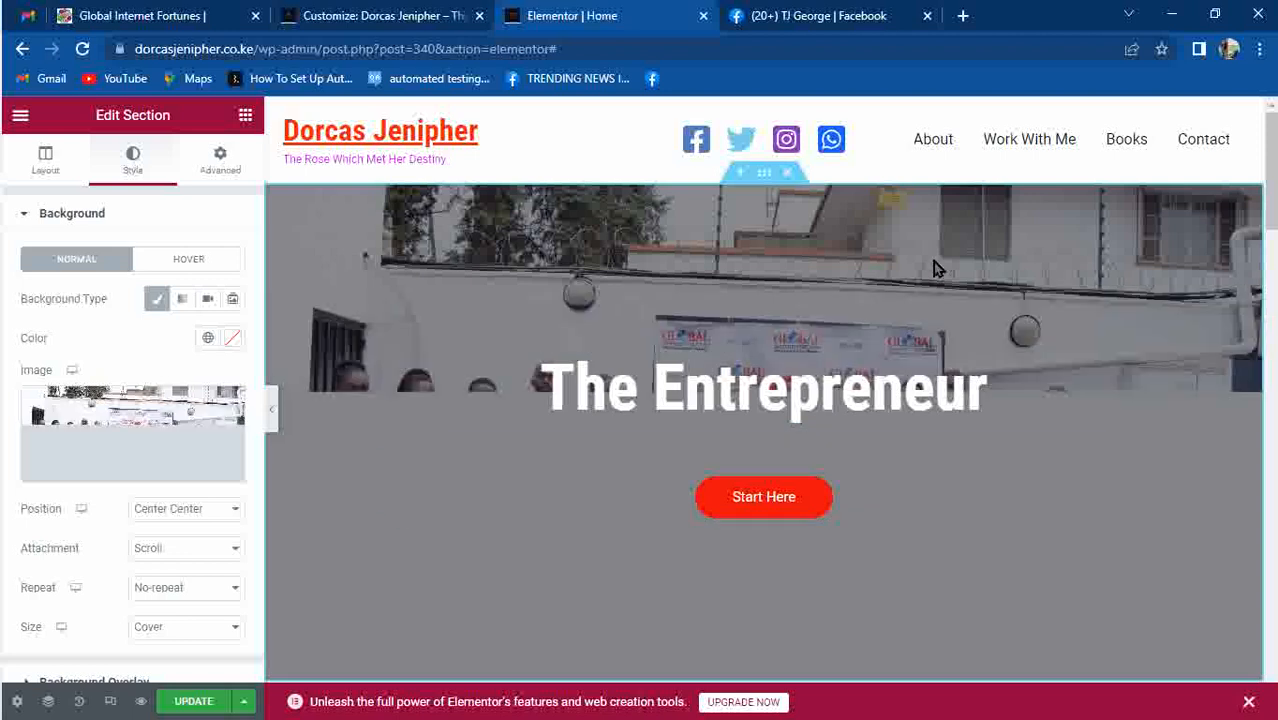
left_click(113, 430)
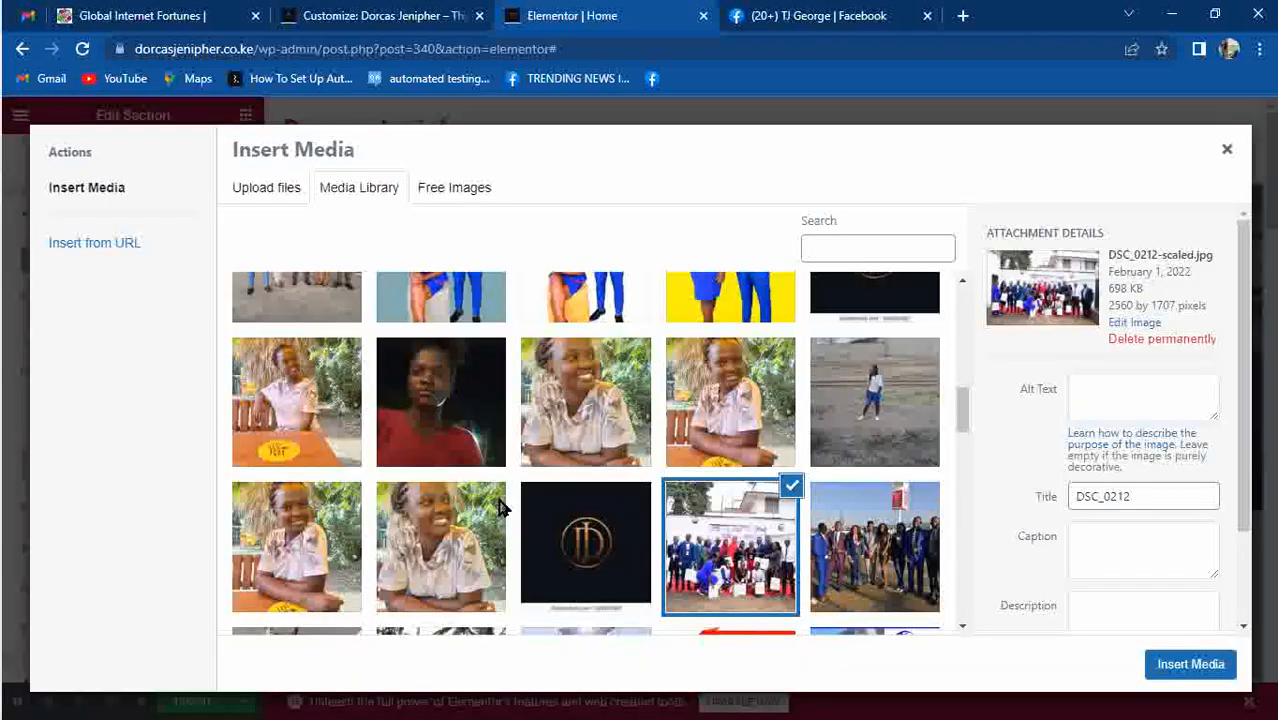
left_click(467, 540)
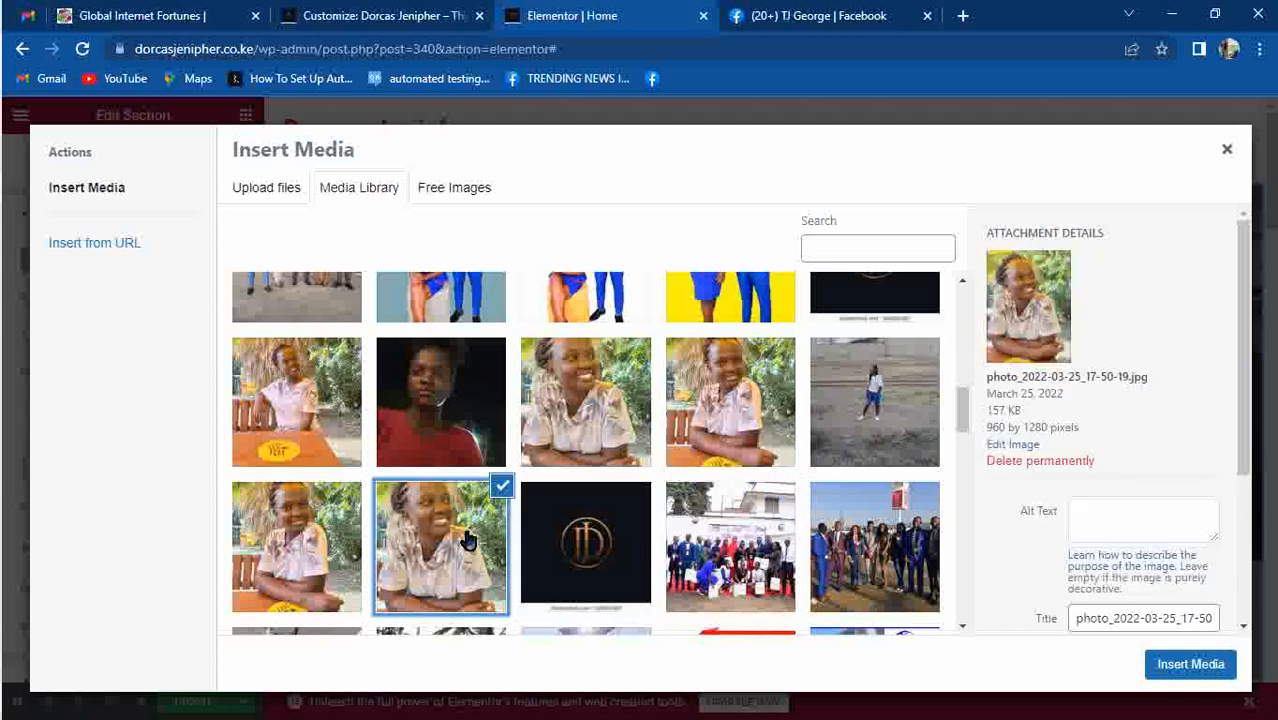
left_click(1170, 664)
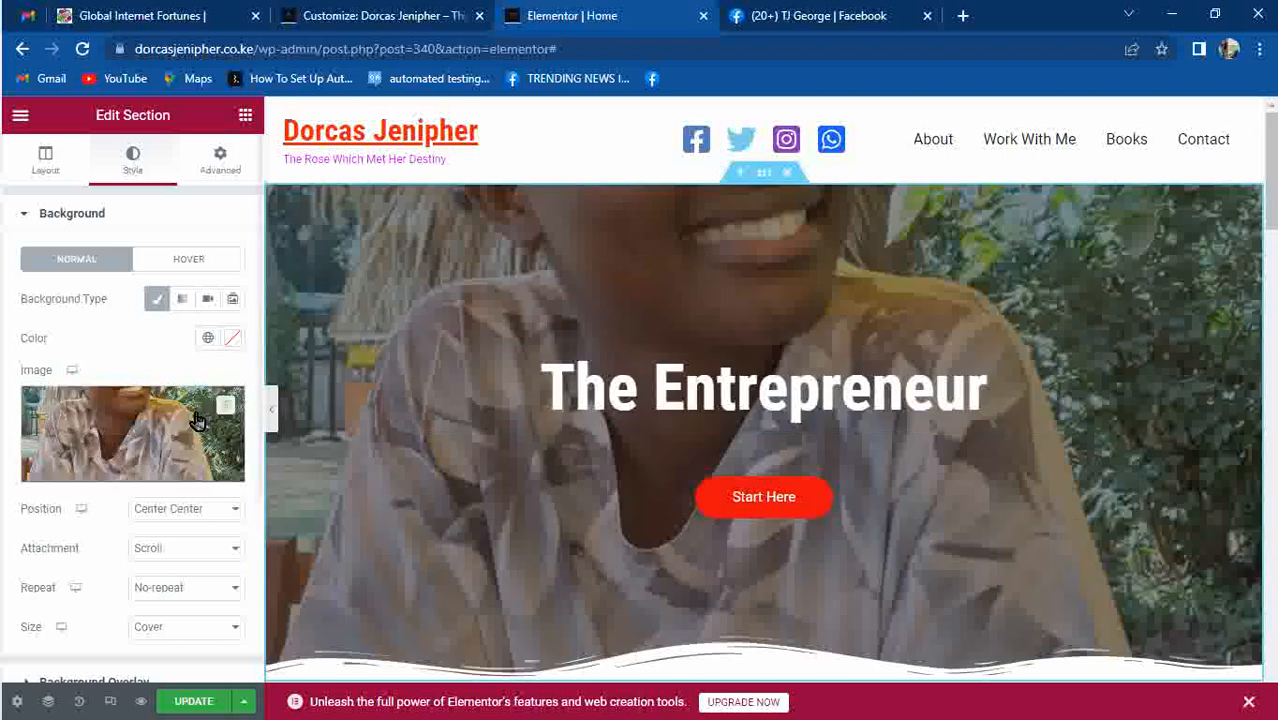
Reset the hero section's background image position to Default.
left_click(221, 512)
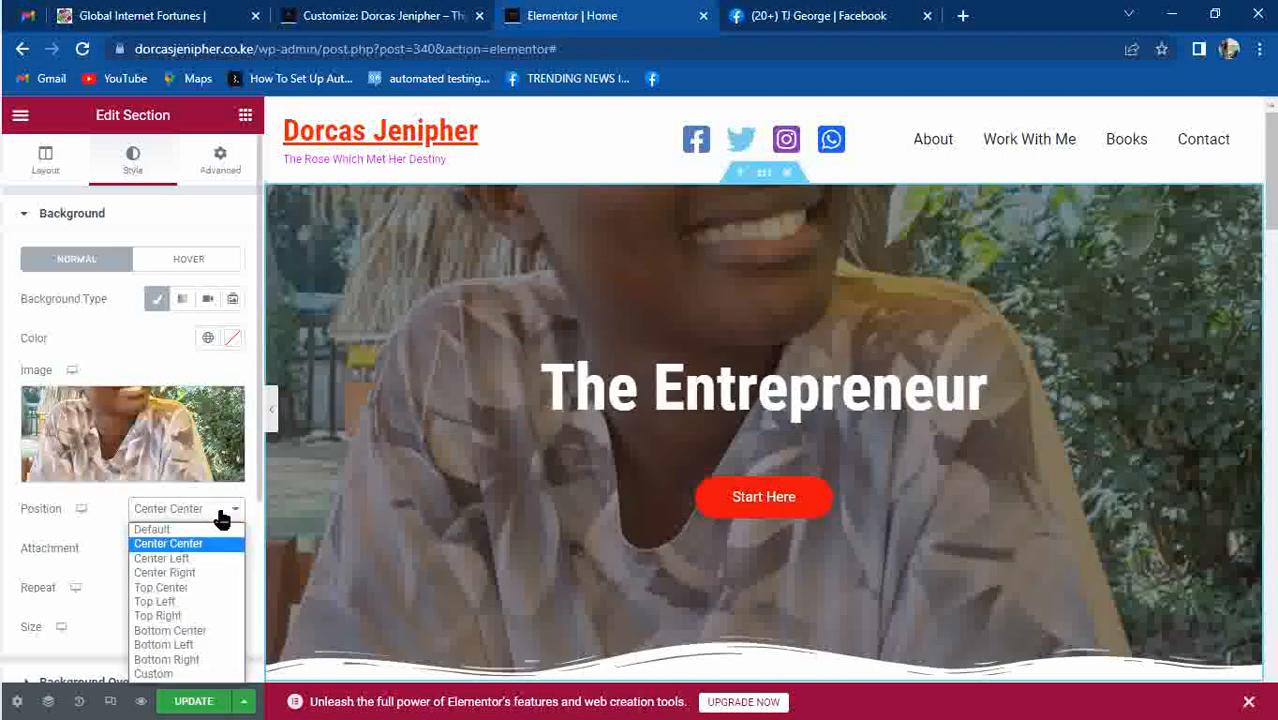
left_click(158, 531)
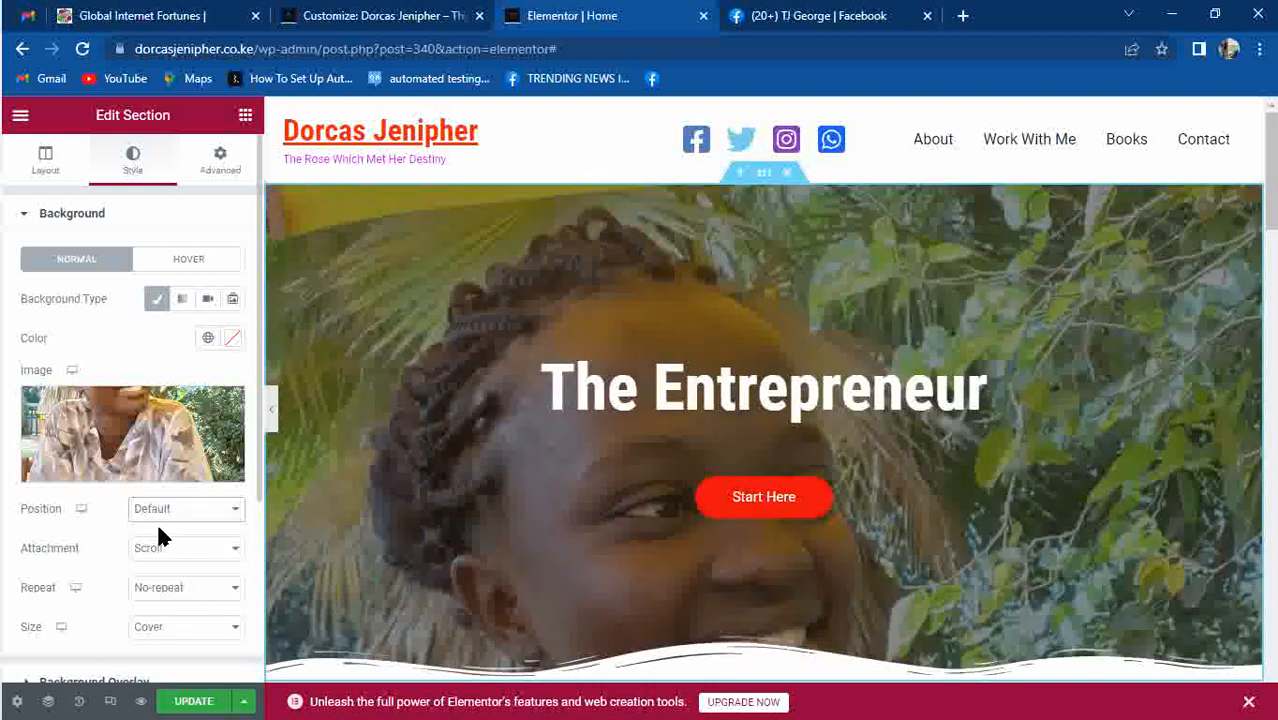
mouse_move(1271, 170)
left_mouse_down()
mouse_move(1271, 249)
mouse_move(1271, 170)
mouse_move(1271, 183)
left_mouse_up()
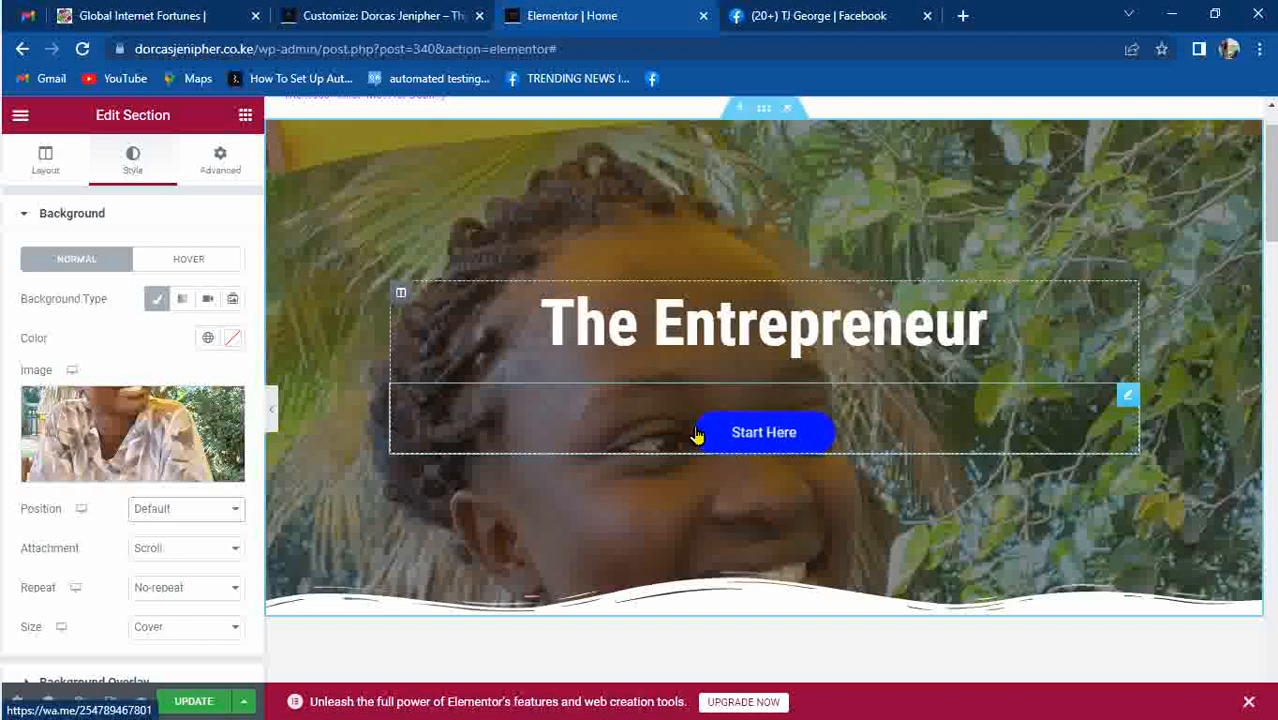
left_click(221, 170)
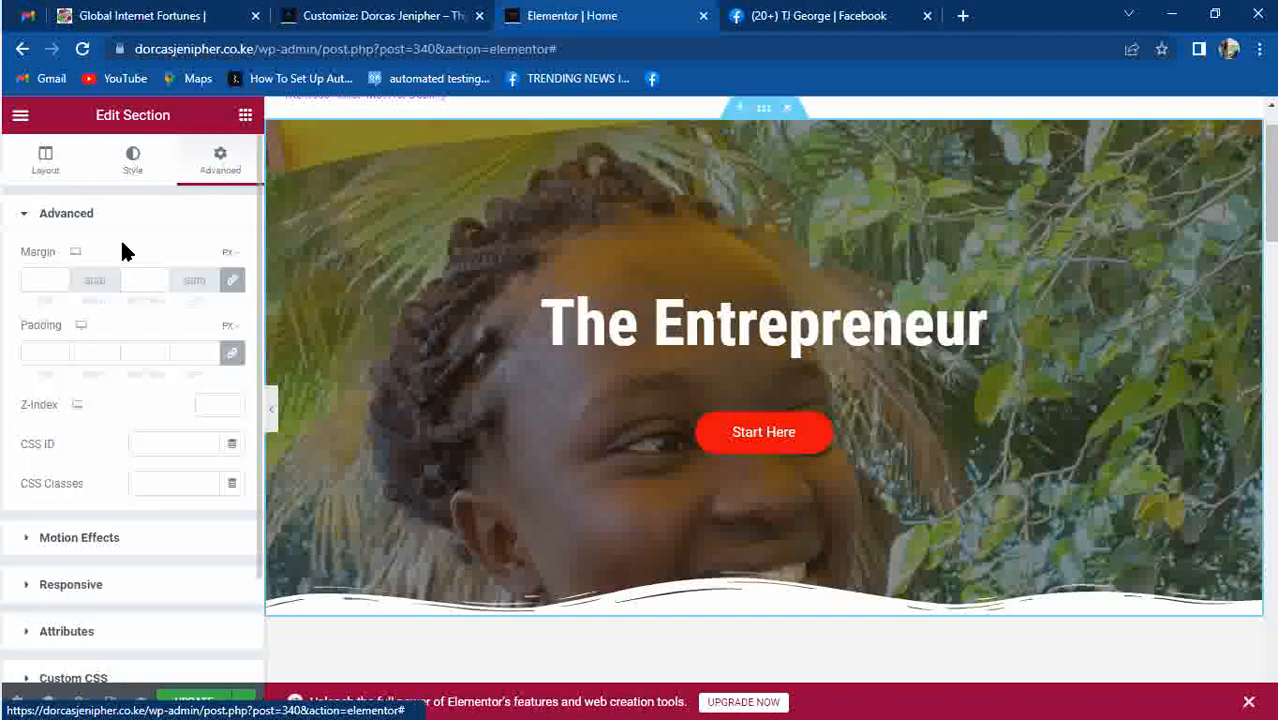
Unlink the hero section's margins, leaving them at 0 after trying 7 and 80.
left_click(39, 280)
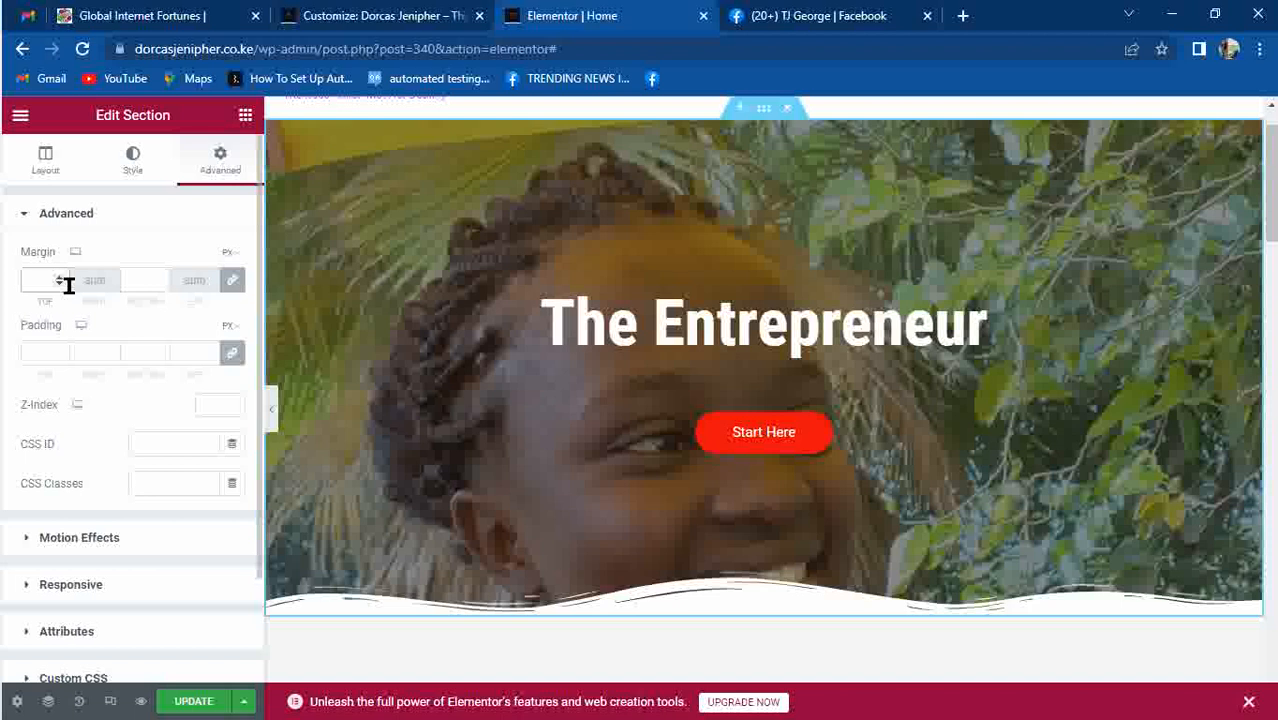
type("7")
key("BackSpace")
type("7")
key("BackSpace")
left_click(233, 287)
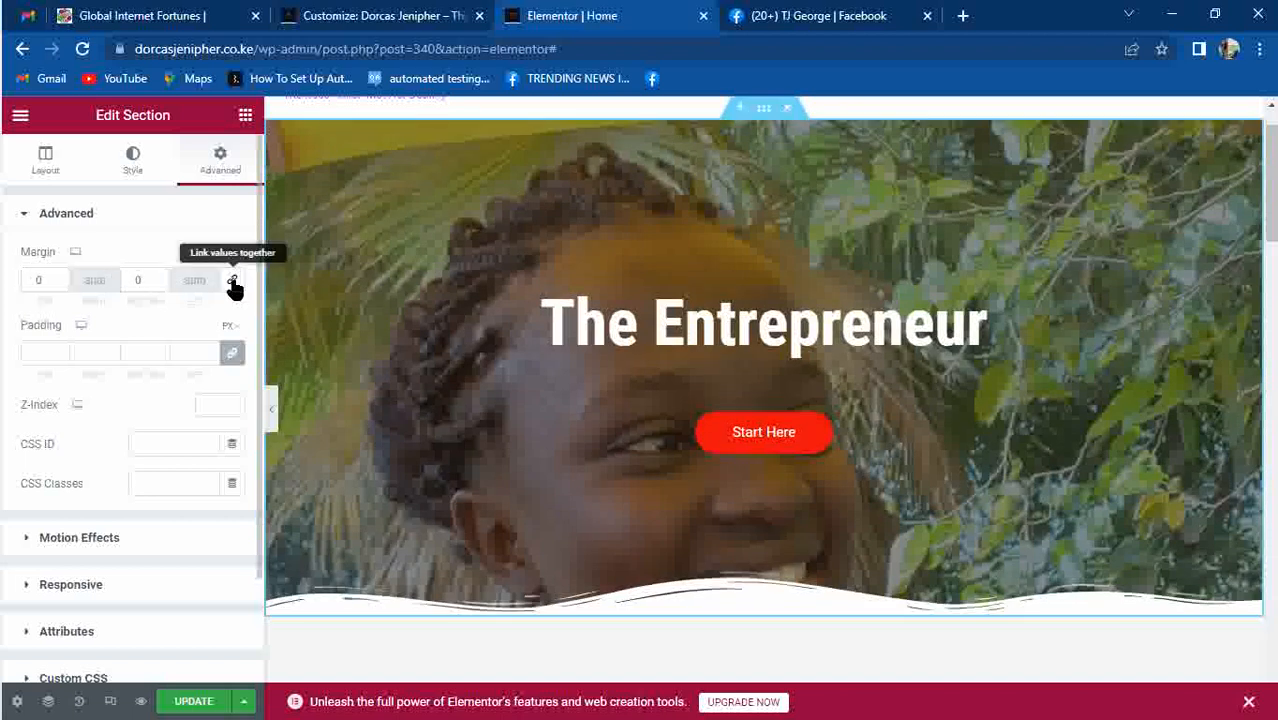
left_click(48, 279)
type("80")
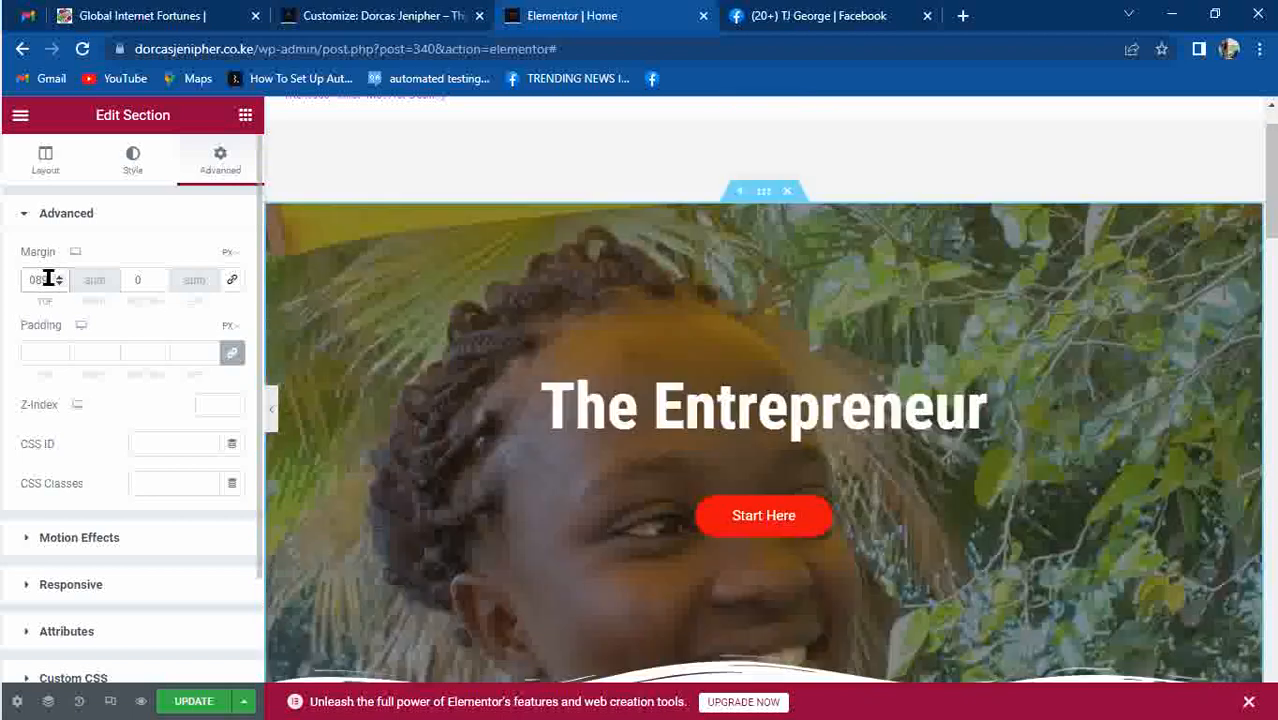
key("BackSpace")
key("BackSpace")
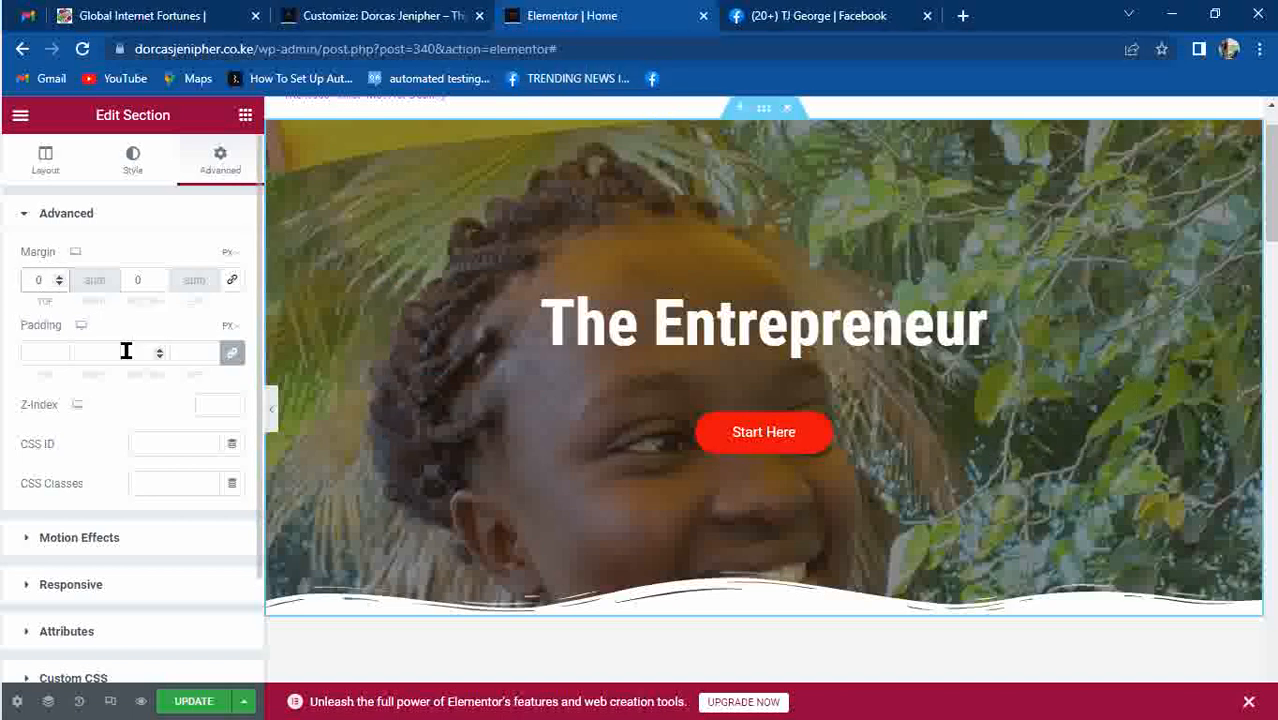
Unlink the section's padding and set Padding Bottom to 550 px.
left_click(232, 352)
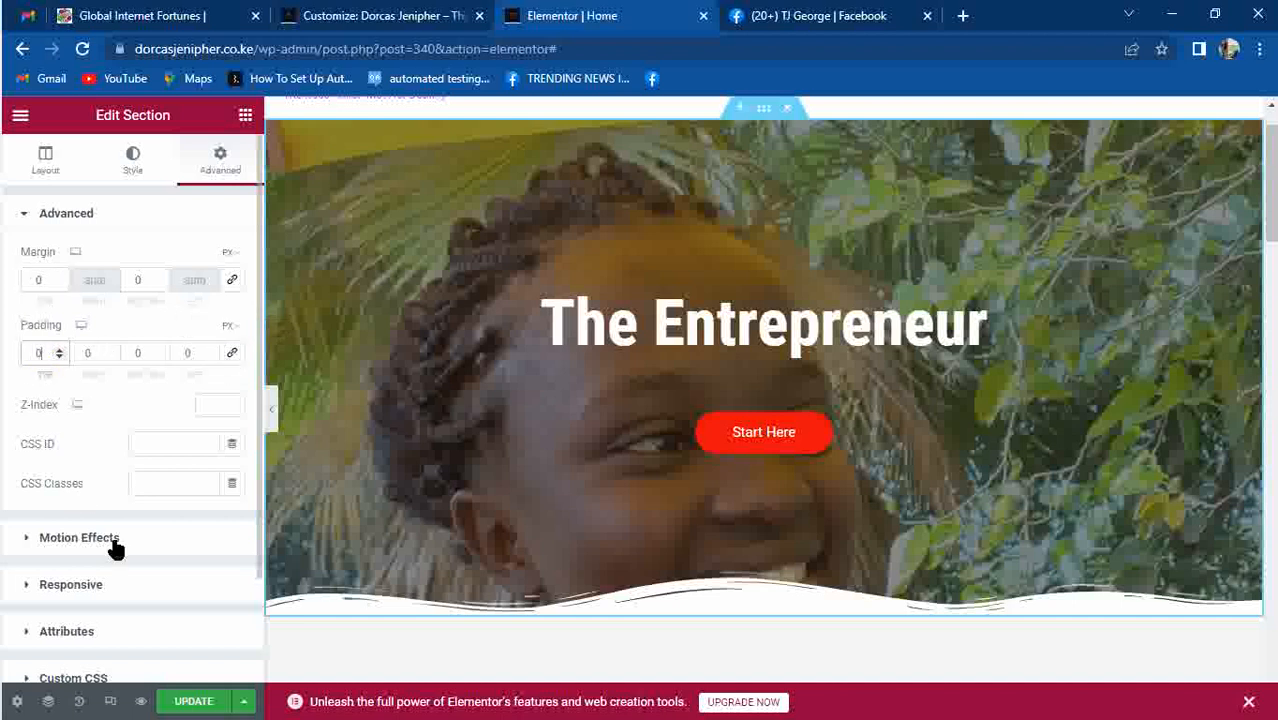
left_click(135, 348)
type("45")
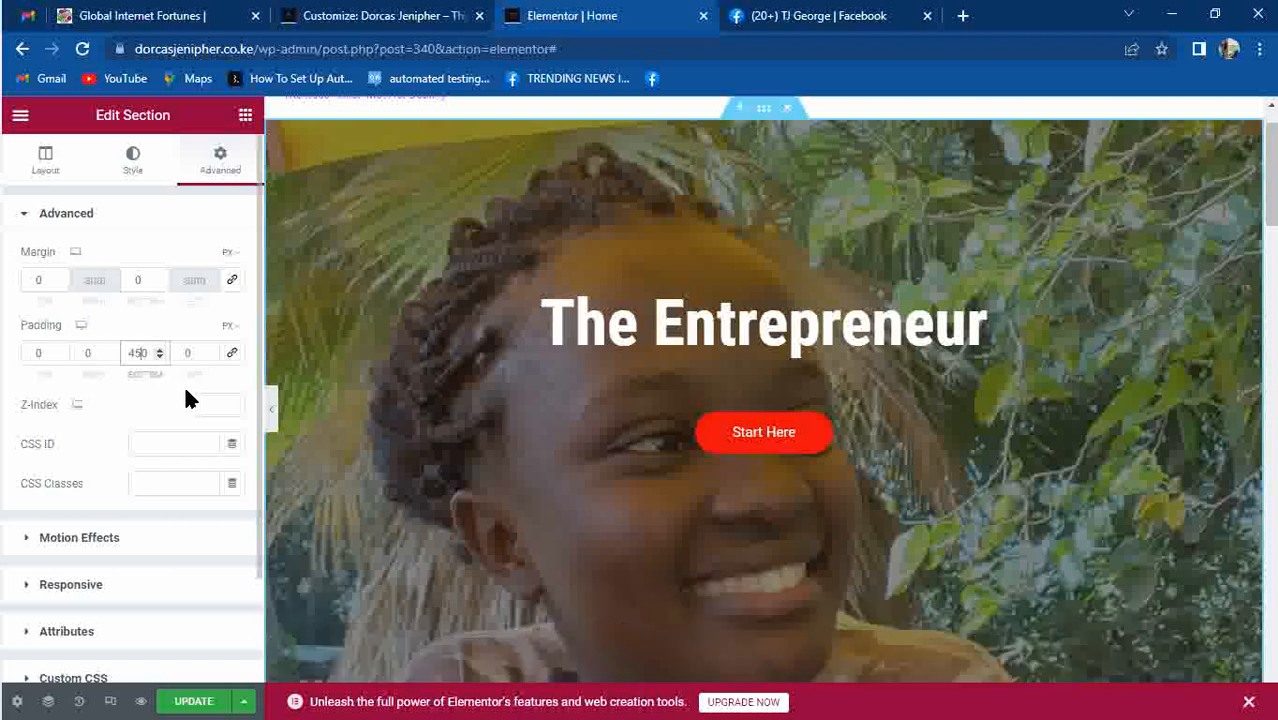
mouse_move(1265, 200)
left_mouse_down()
mouse_move(1272, 265)
mouse_move(1270, 198)
mouse_move(1270, 220)
left_mouse_up()
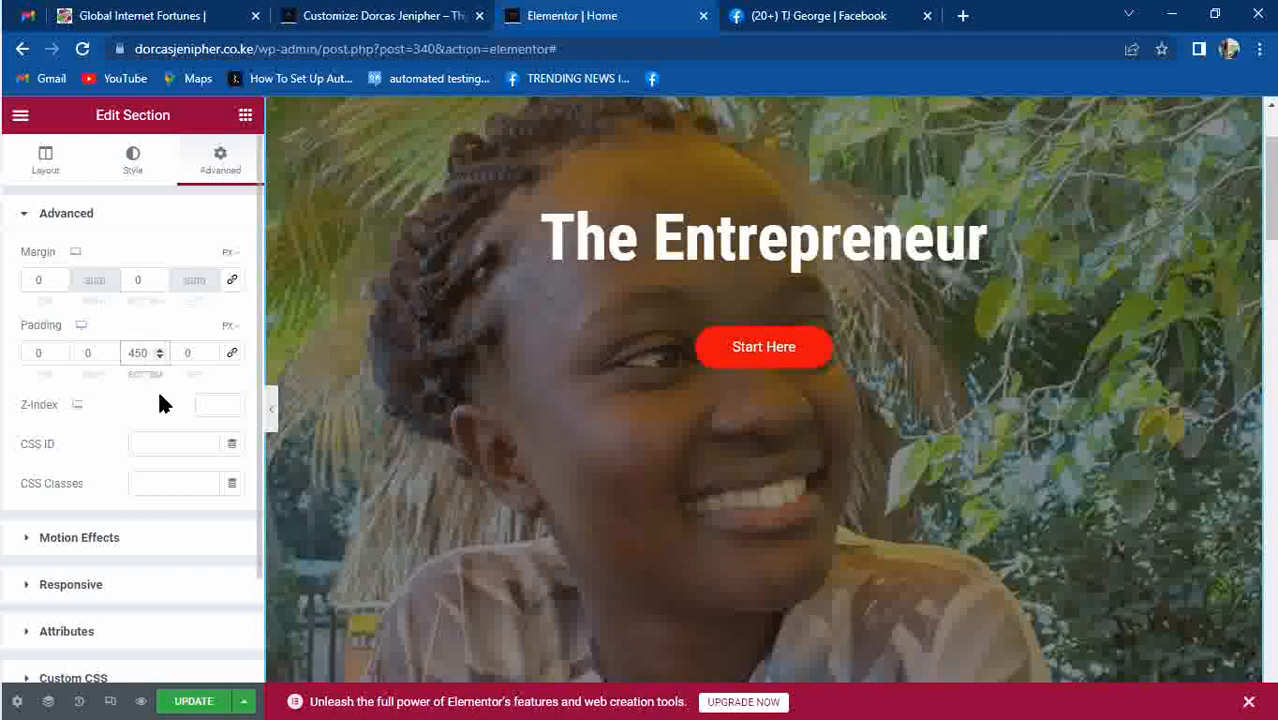
key("BackSpace")
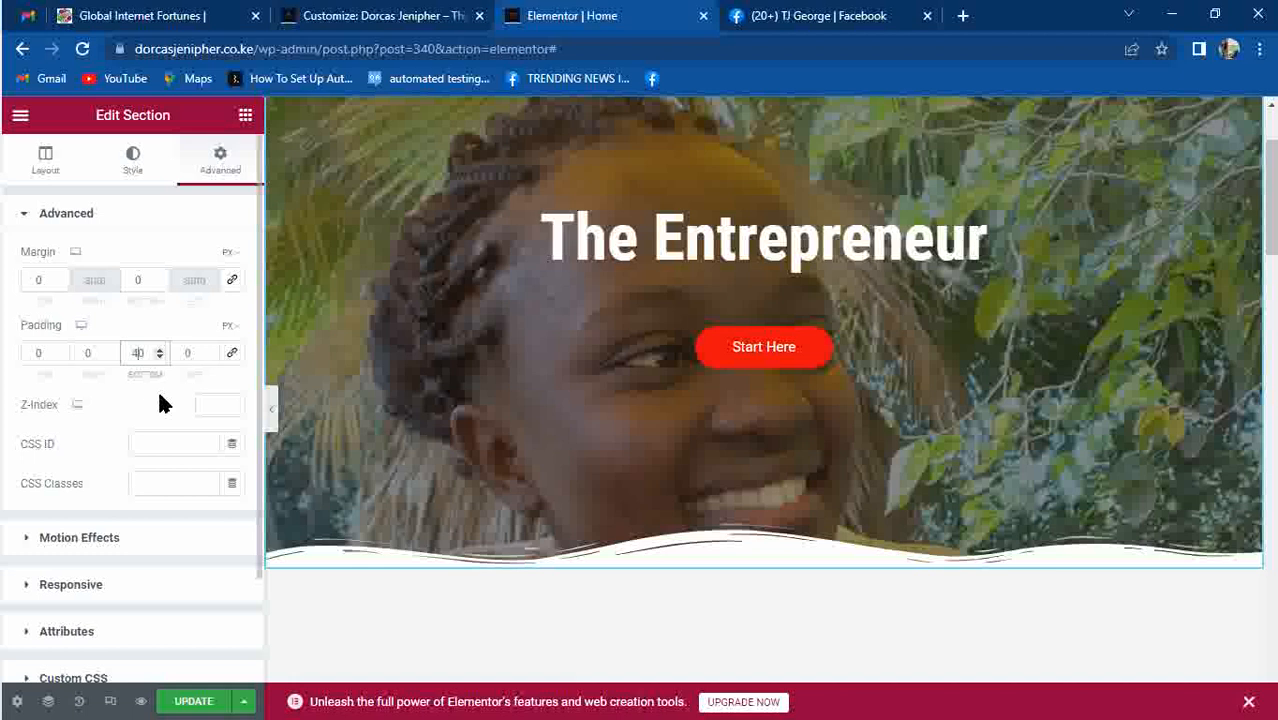
type("0")
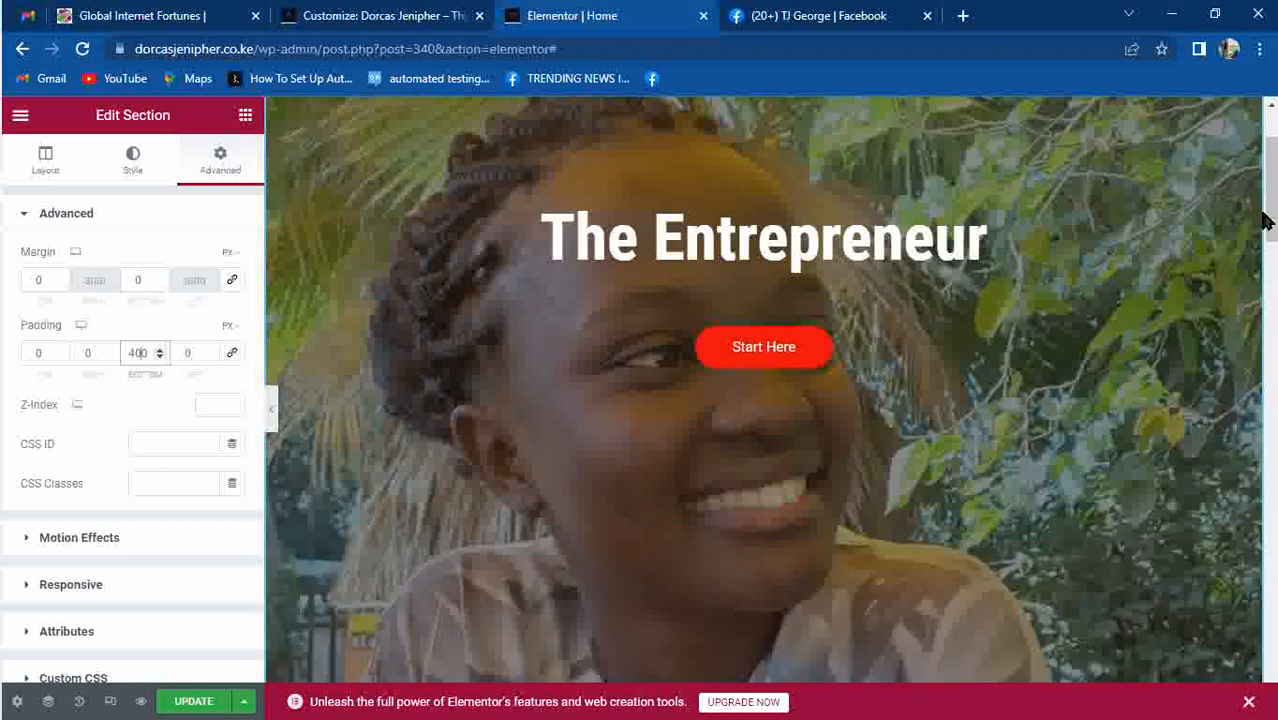
key("BackSpace")
key("BackSpace")
type("55")
scroll(1272, 175, "down", 9)
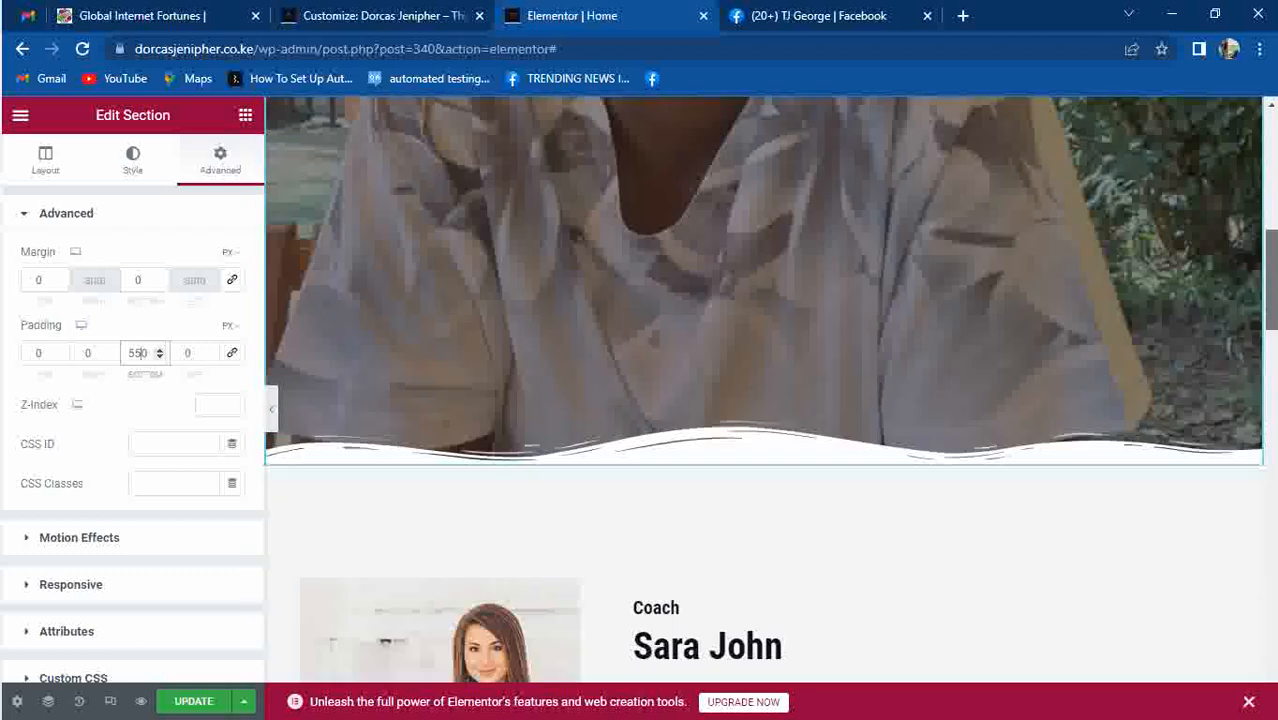
scroll(1272, 175, "up", 9)
scroll(723, 400, "down", 2)
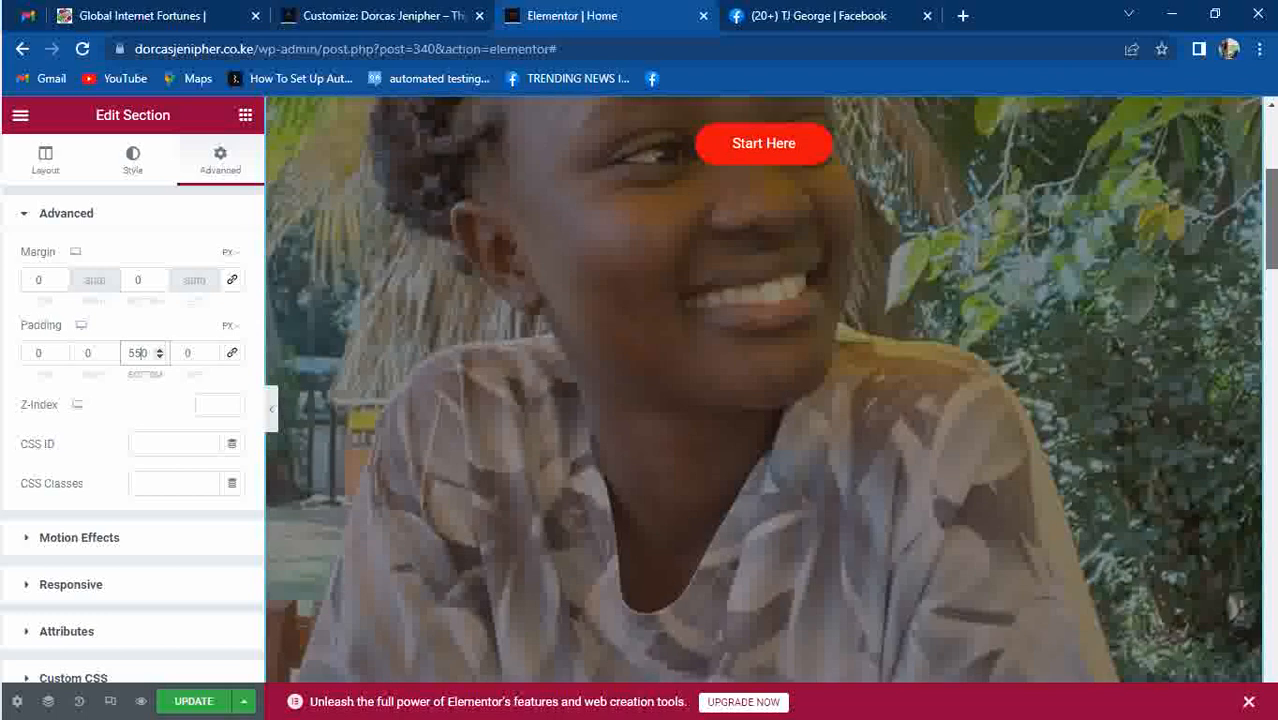
scroll(723, 400, "up", 3)
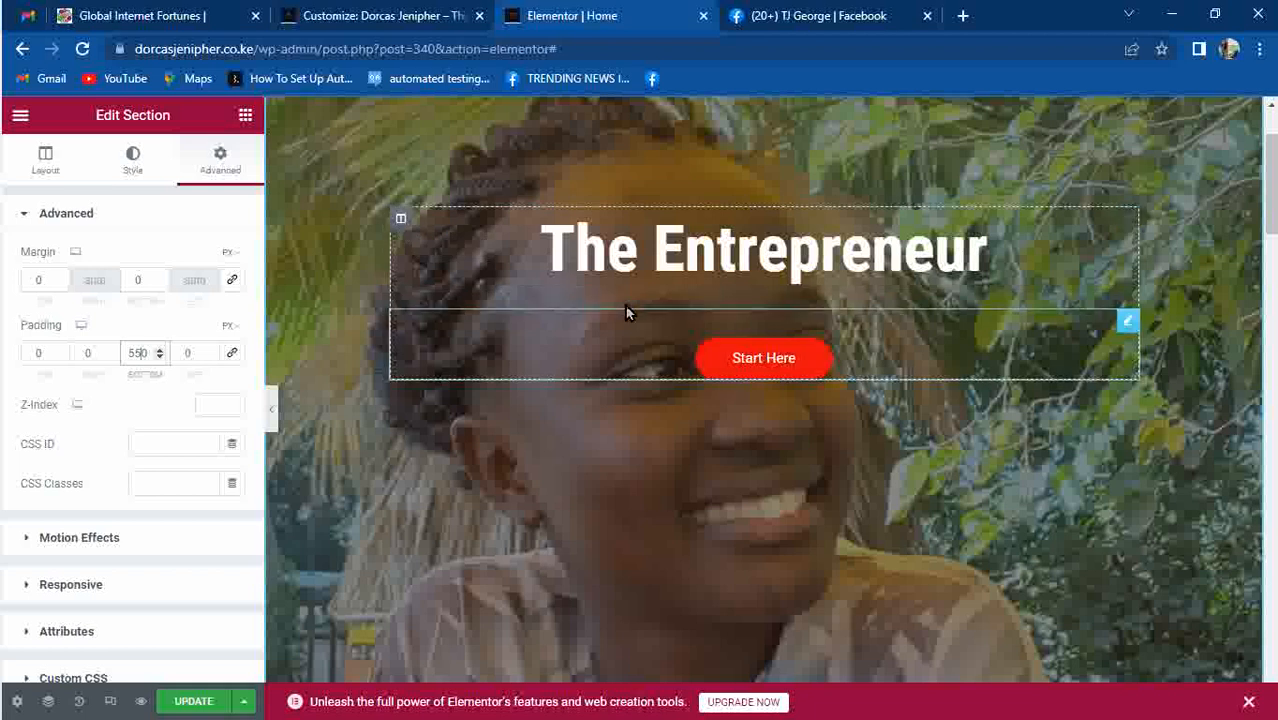
left_click(401, 220)
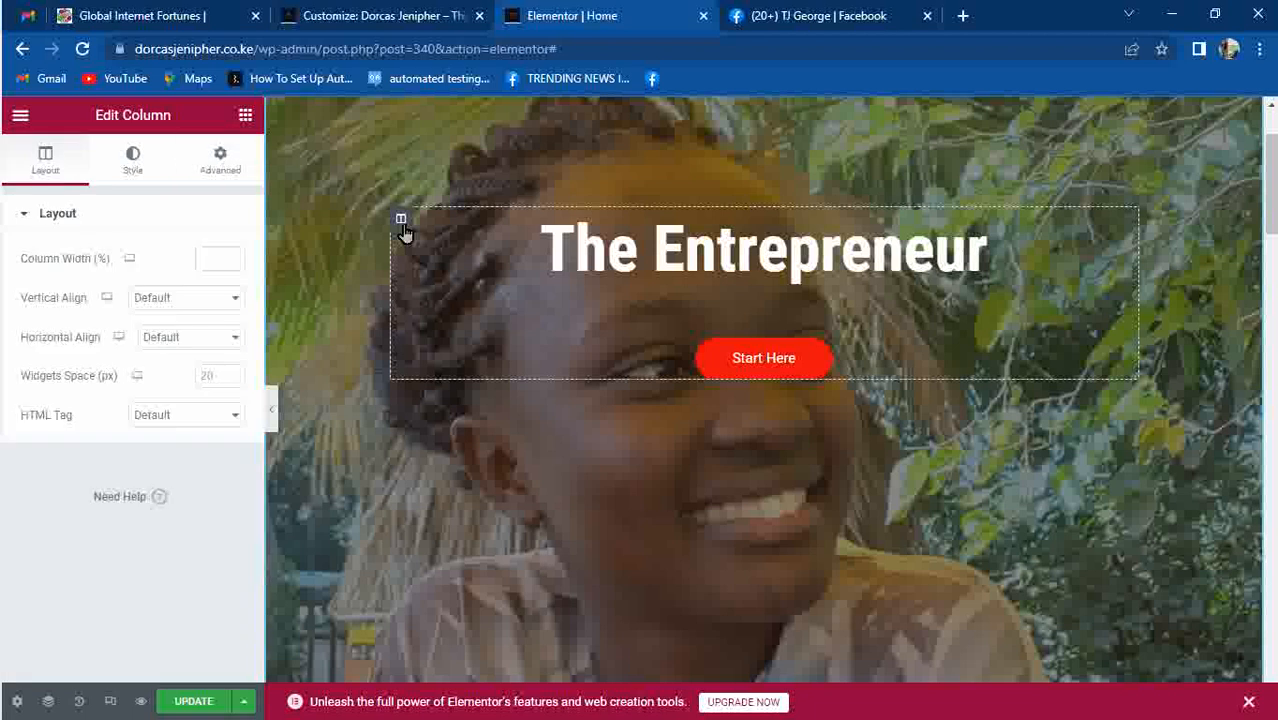
Set the hero title column's top padding to 750 px after trying 300, 400 and 550.
left_click(233, 182)
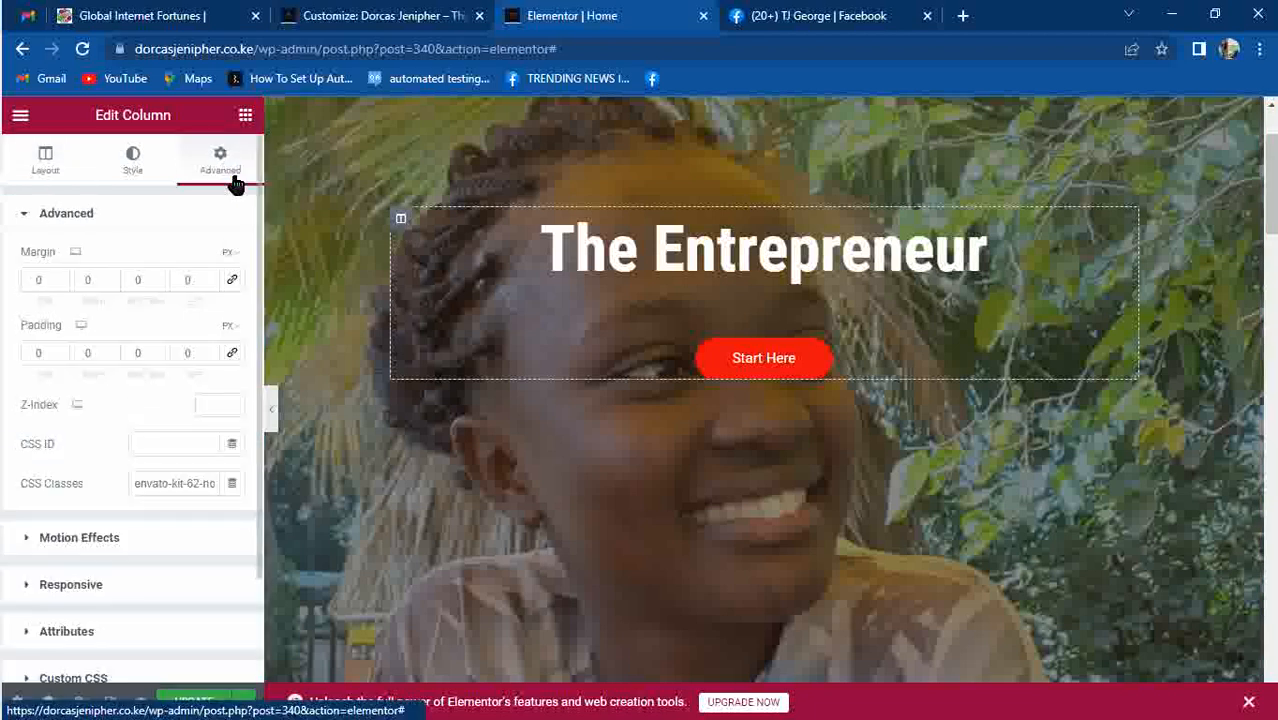
left_click(39, 352)
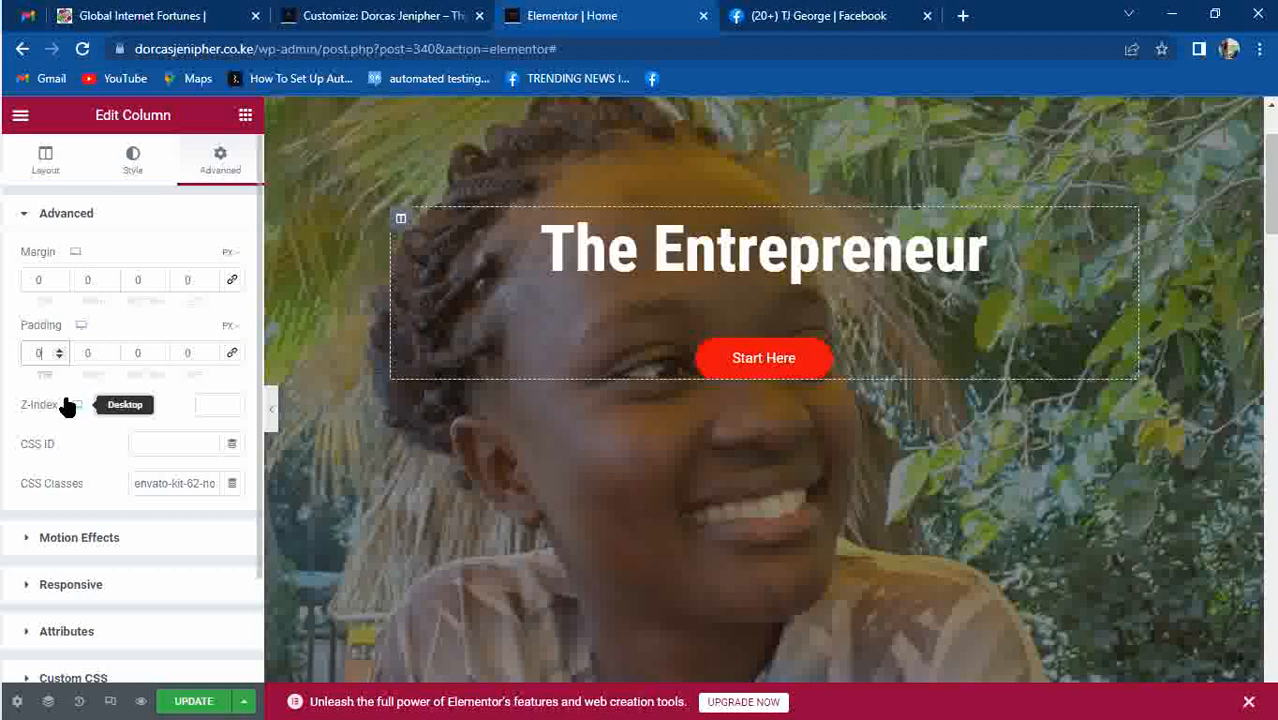
type("30")
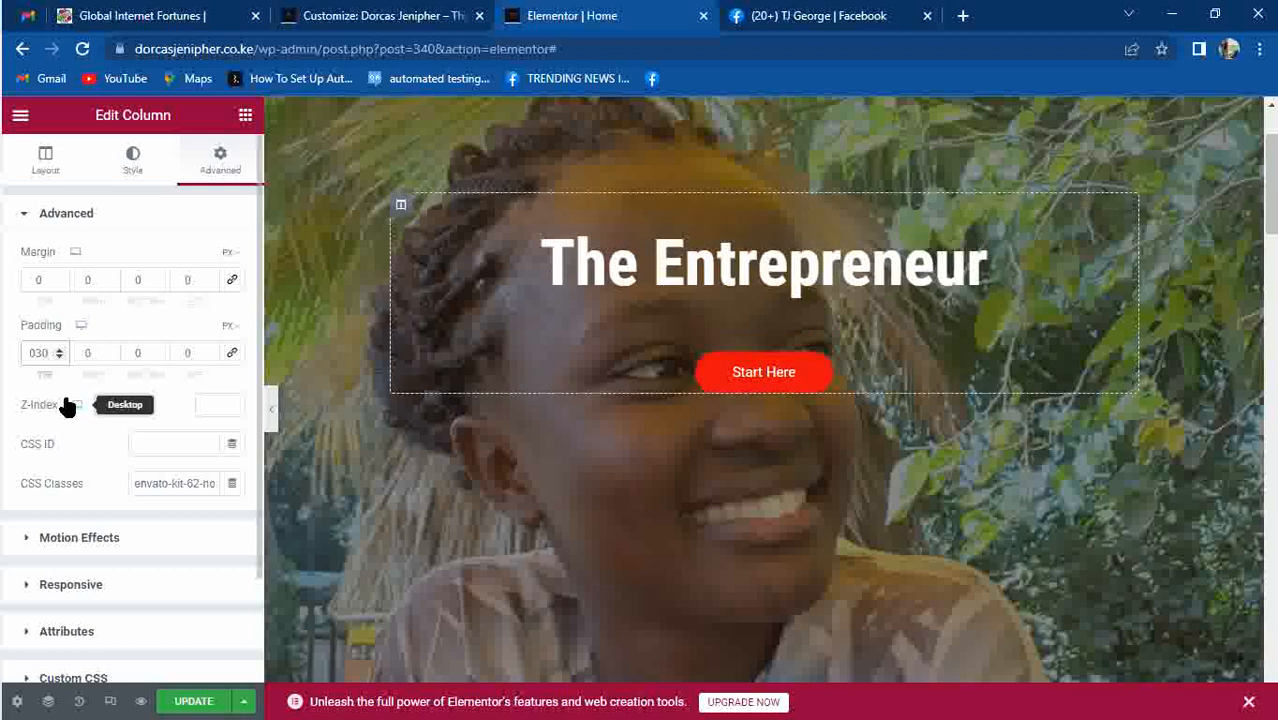
type("0")
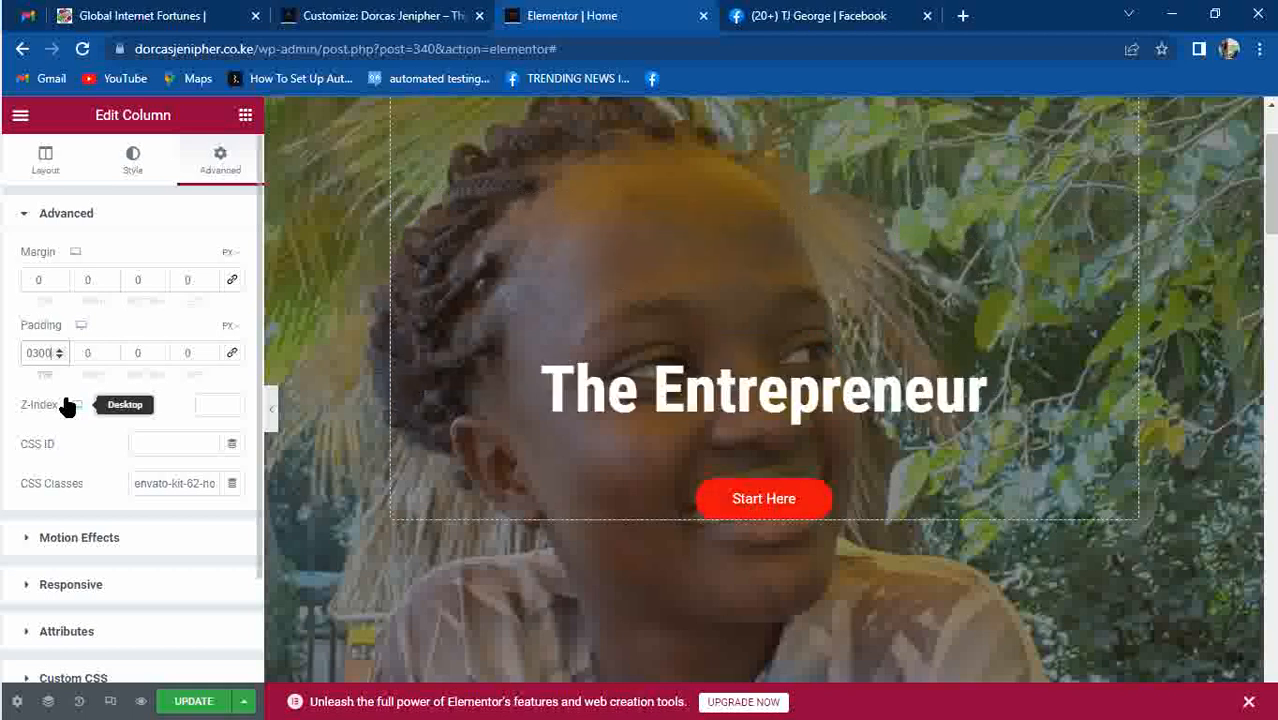
key("BackSpace")
key("BackSpace")
key("BackSpace")
type("400")
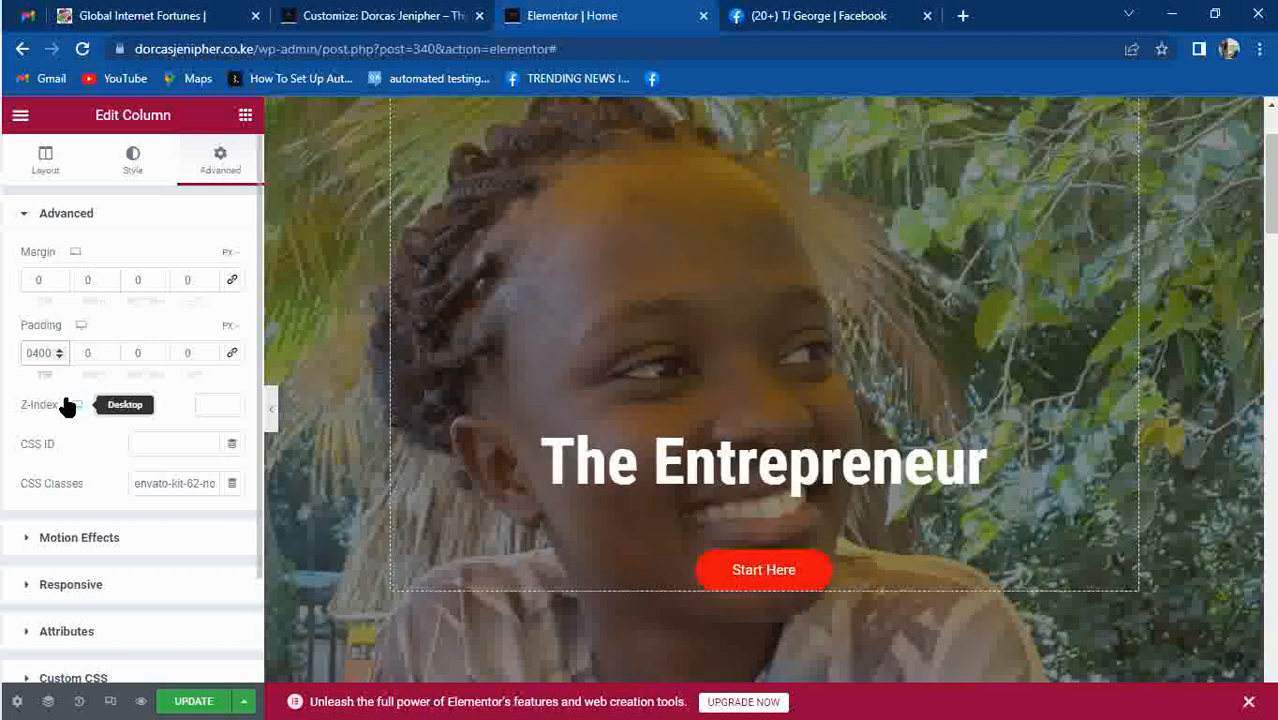
key("BackSpace")
key("BackSpace")
key("BackSpace")
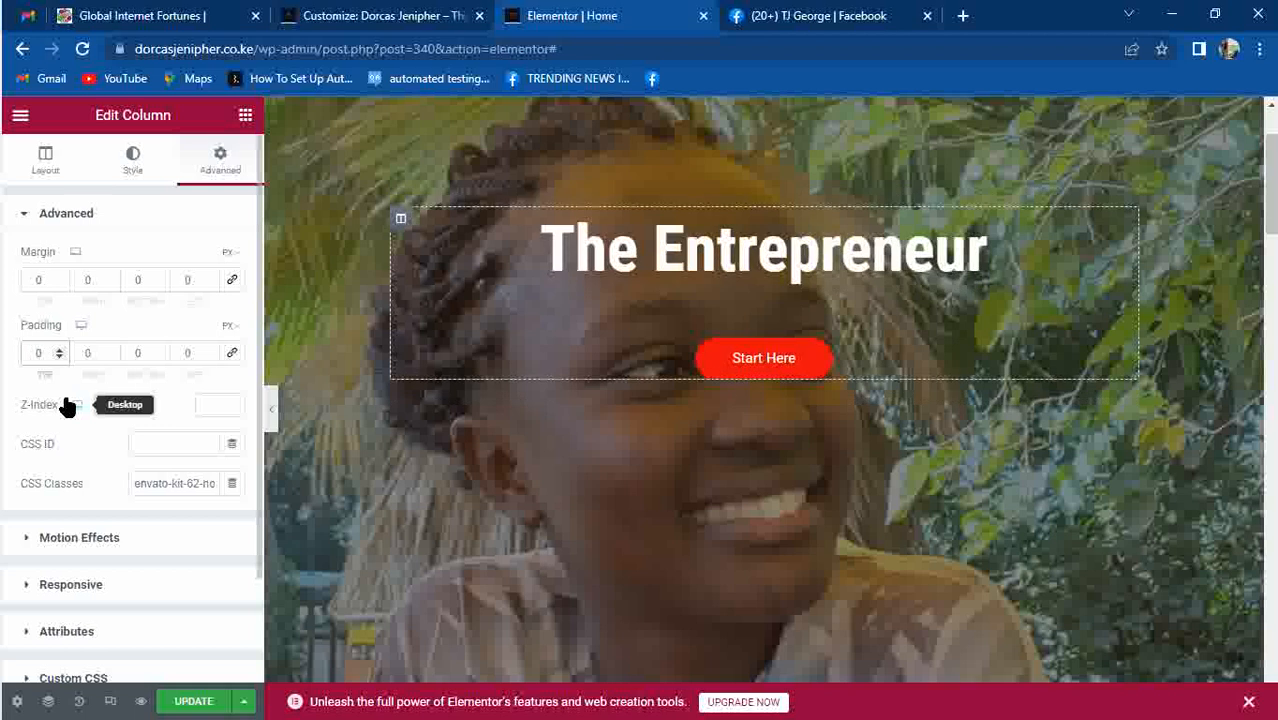
type("550")
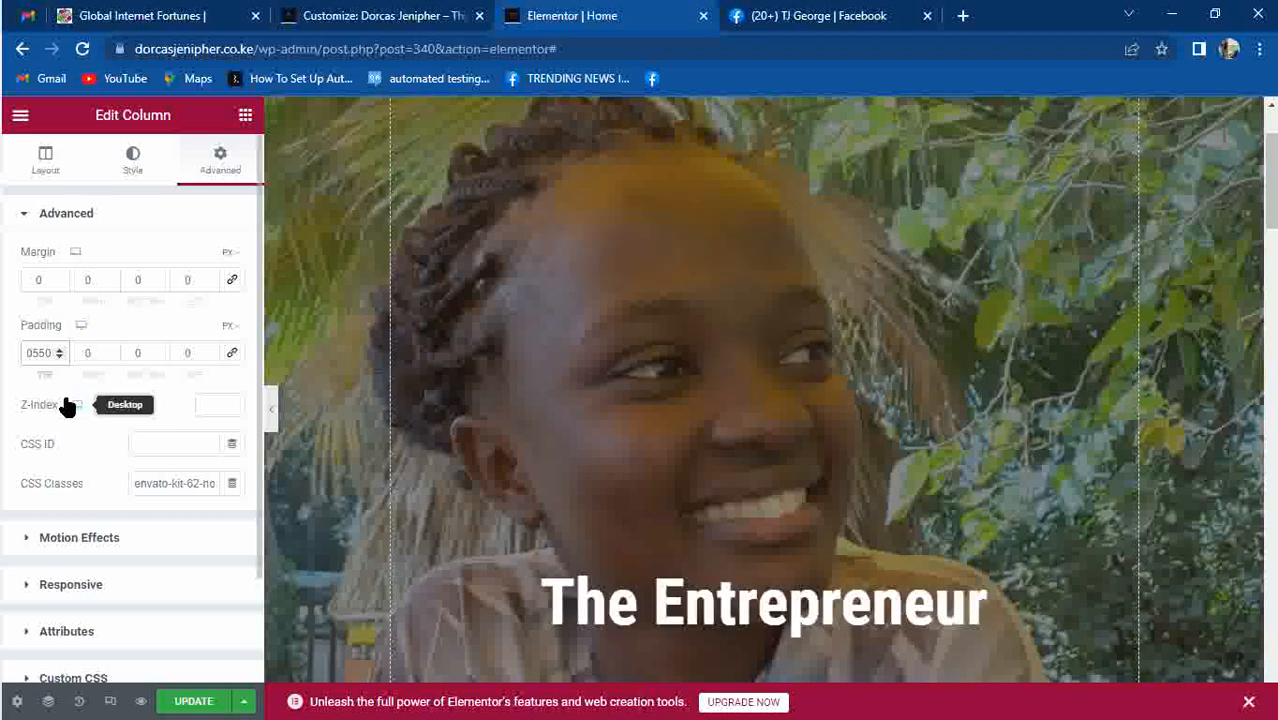
mouse_move(1267, 202)
left_mouse_down()
mouse_move(1267, 278)
mouse_move(1267, 214)
left_mouse_up()
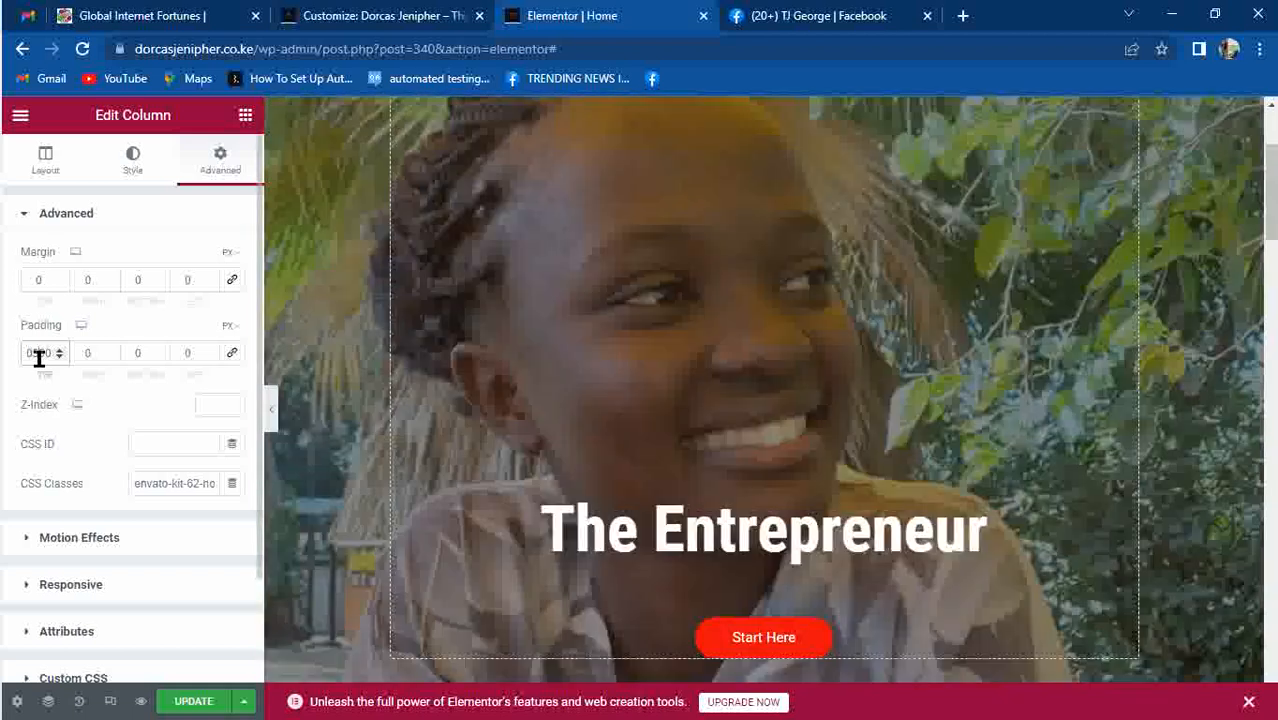
key("BackSpace")
type("7")
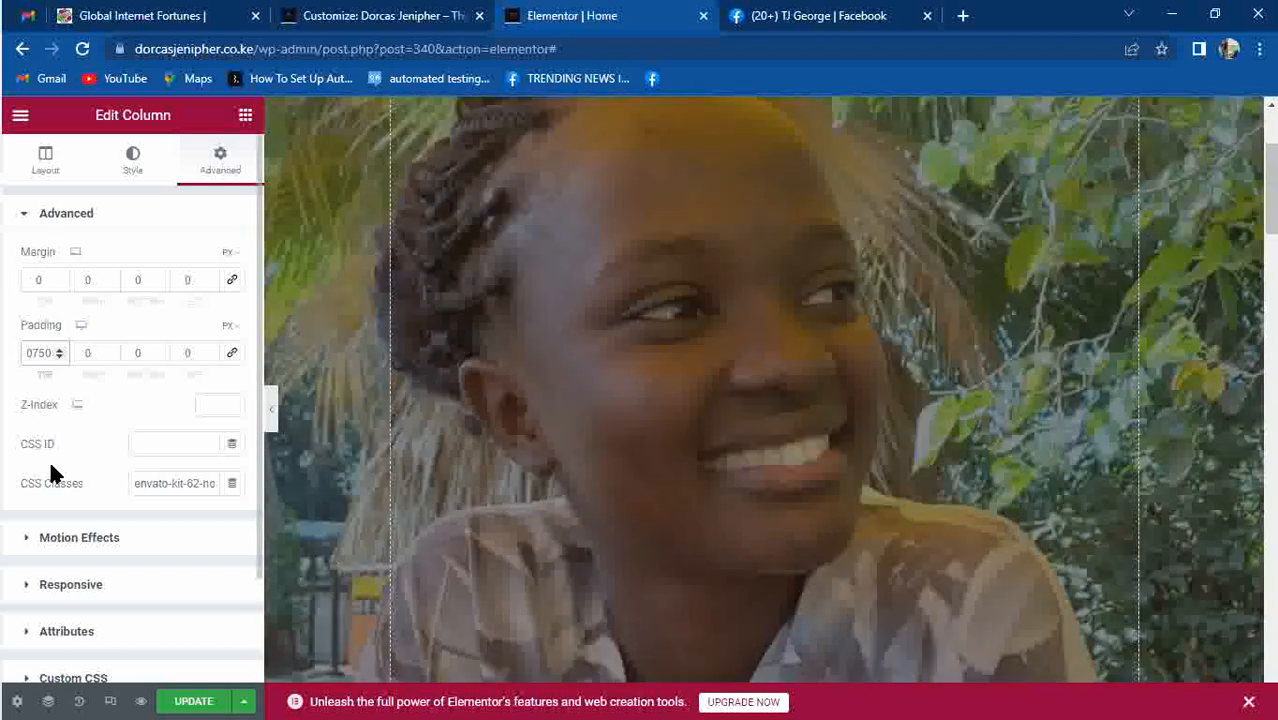
left_click(1258, 196)
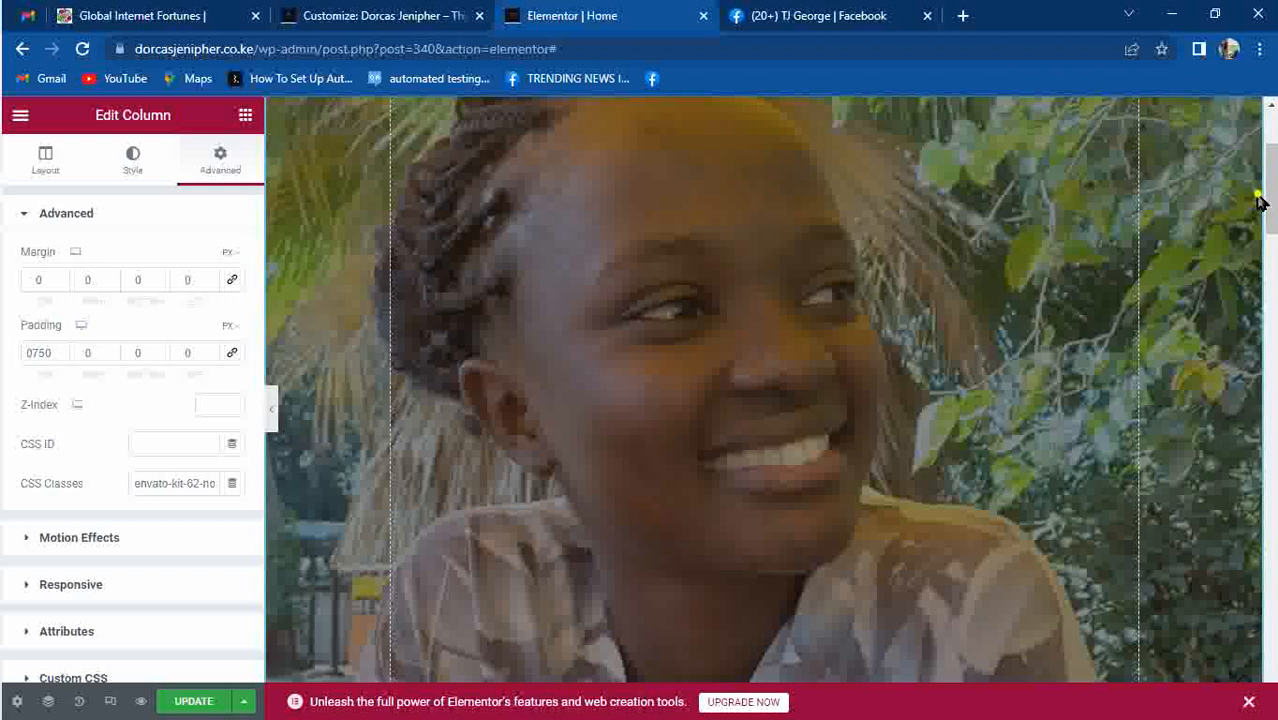
left_click_drag(1268, 200, 1271, 267)
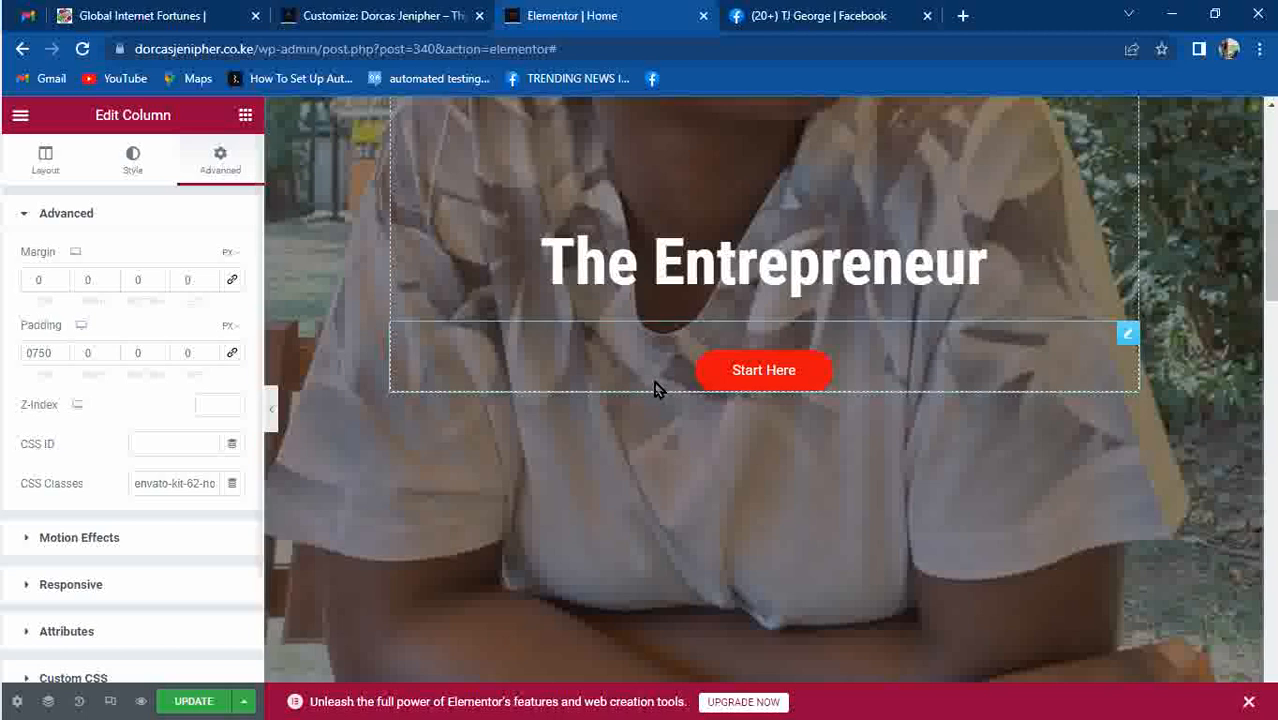
left_click_drag(1268, 270, 1268, 150)
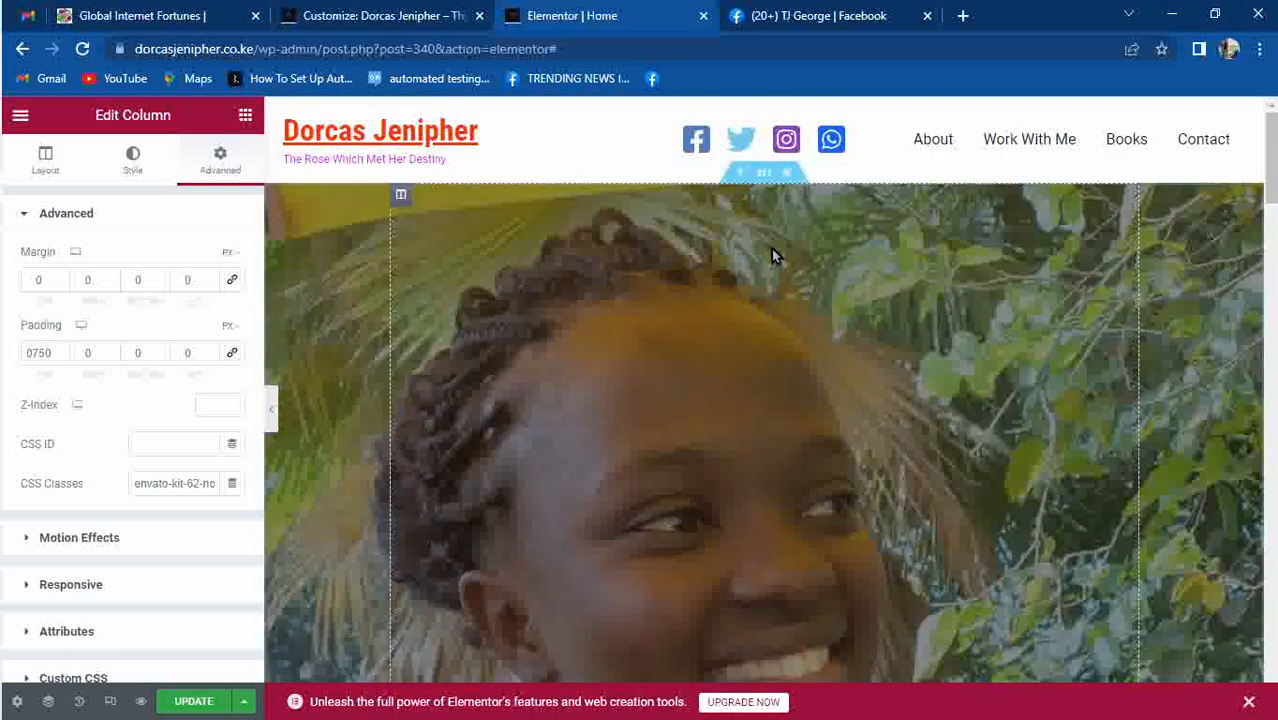
Reselect the hero section and show its background style settings.
left_click(766, 175)
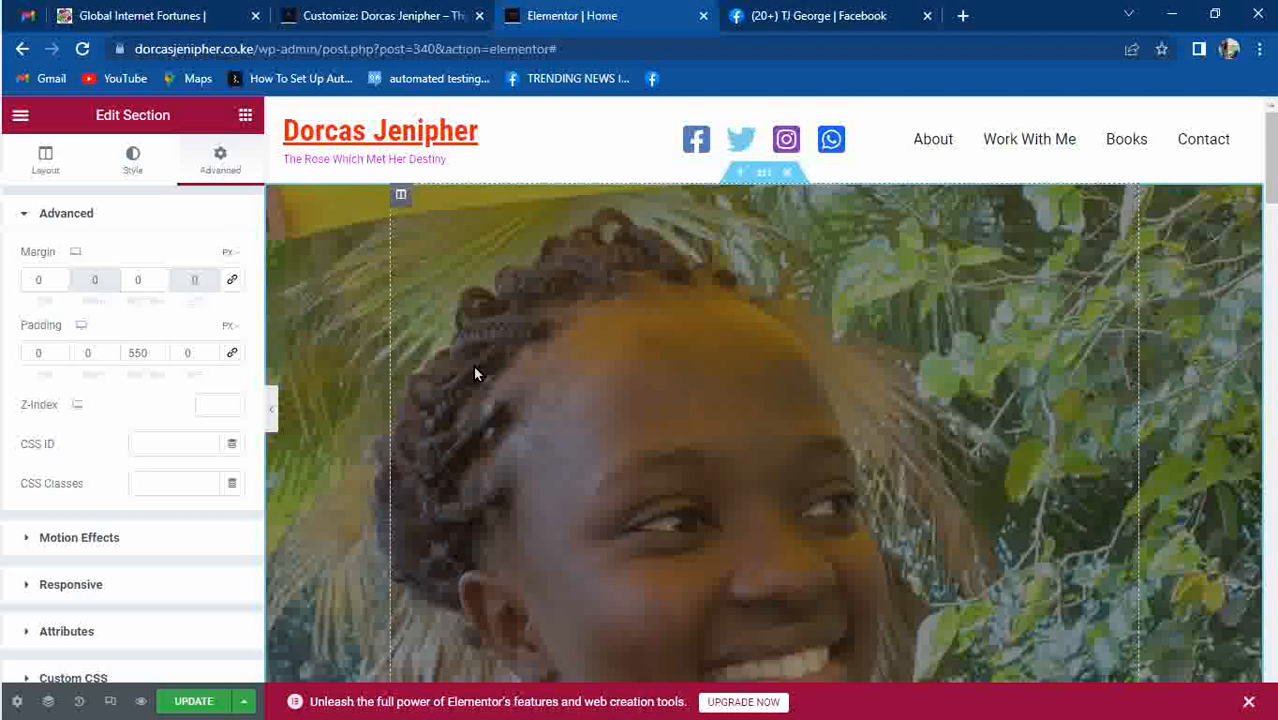
mouse_move(3, 130)
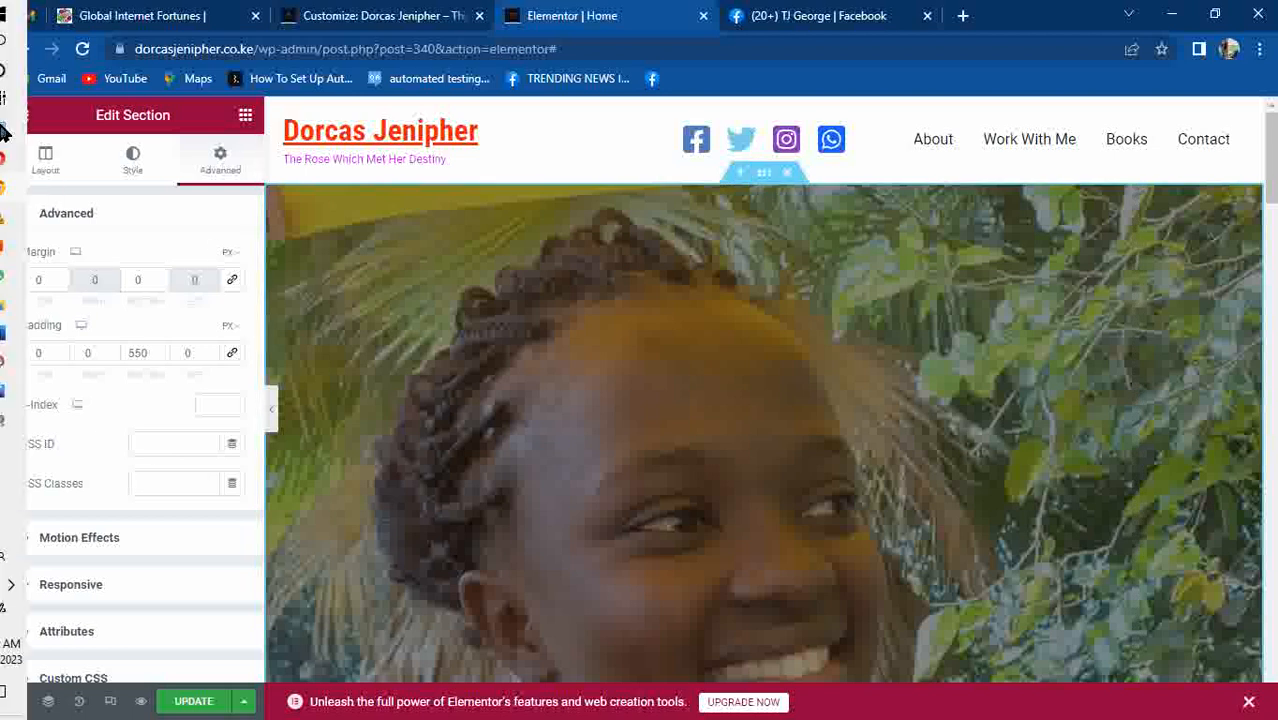
left_click(133, 163)
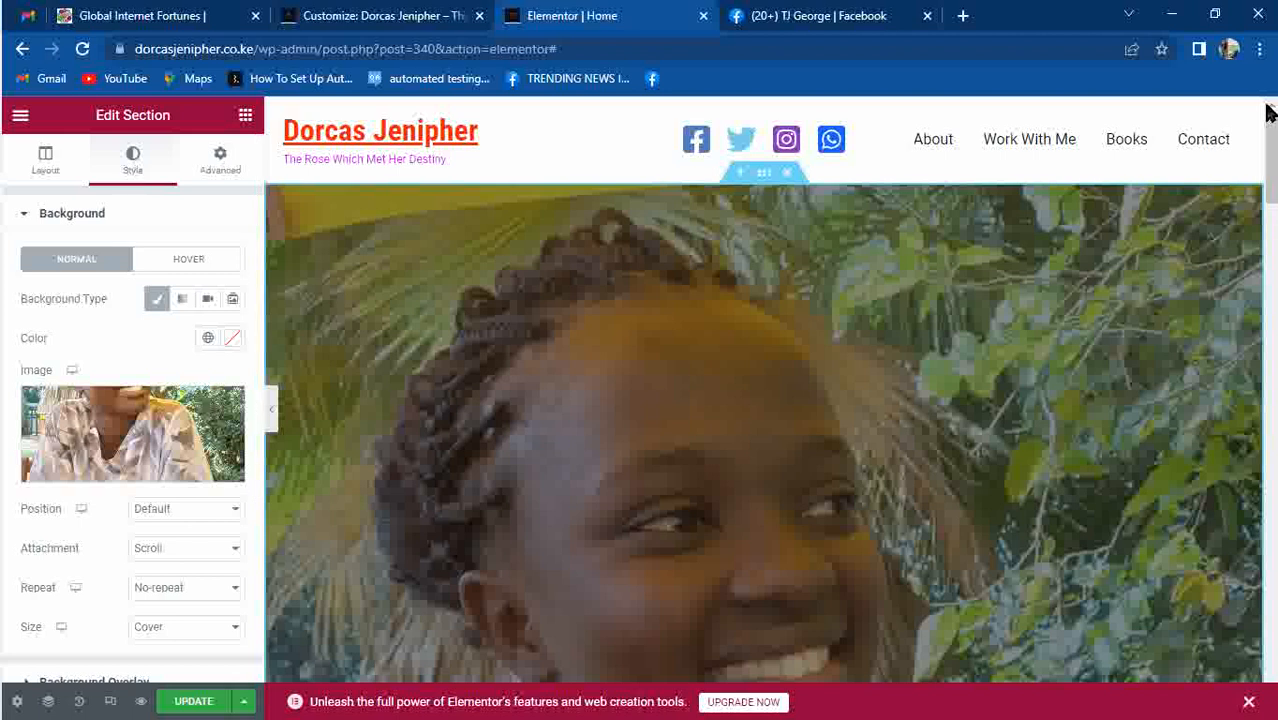
Set the hero background Attachment to Fixed and scroll the preview to check it.
scroll(1272, 214, "down", 3)
left_click_drag(1272, 200, 1272, 245)
left_click(195, 562)
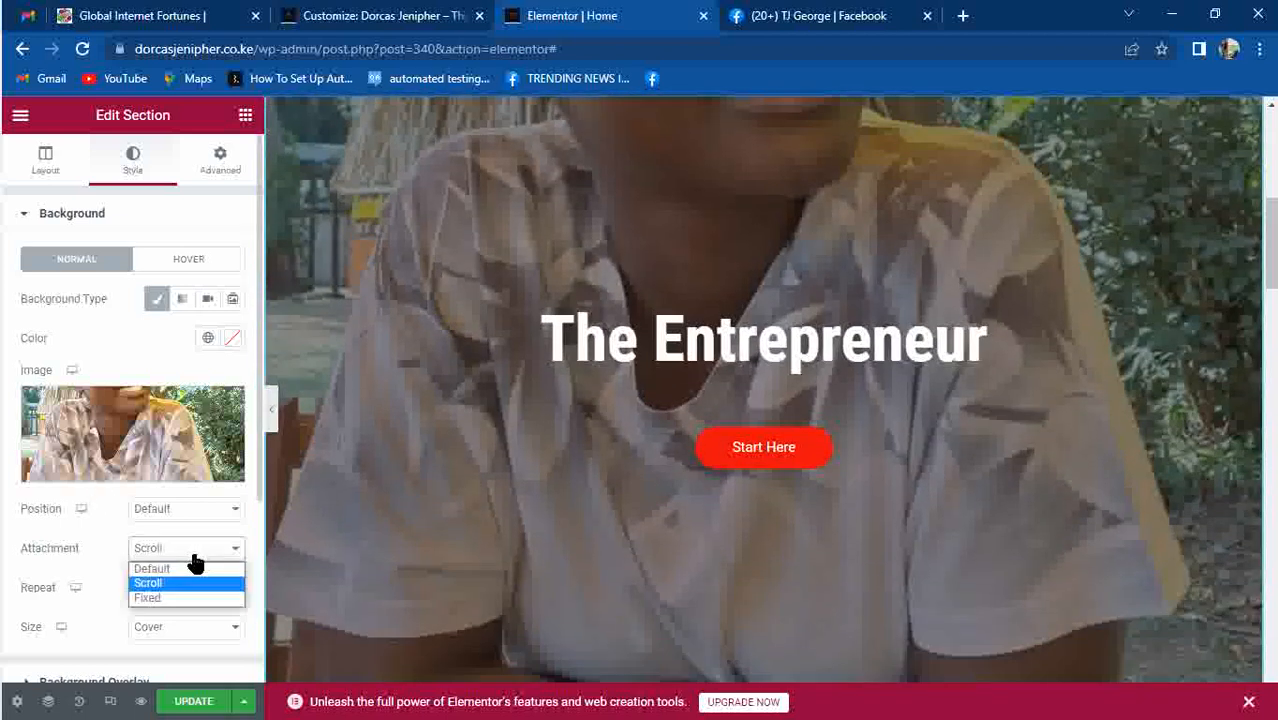
left_click(176, 598)
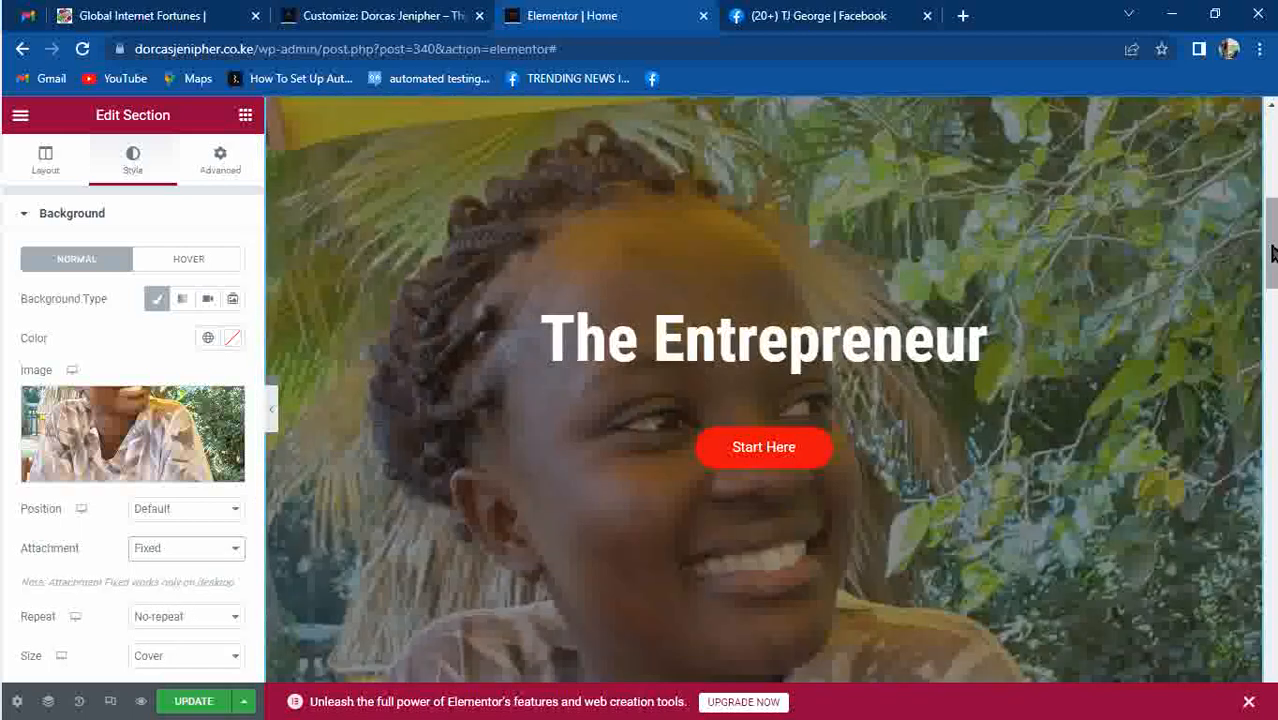
mouse_move(1268, 247)
left_mouse_down()
mouse_move(1270, 192)
mouse_move(1274, 370)
mouse_move(1274, 212)
mouse_move(1272, 313)
mouse_move(1231, 130)
mouse_move(1242, 212)
mouse_move(1240, 138)
mouse_move(1226, 235)
mouse_move(1272, 292)
mouse_move(1272, 371)
left_mouse_up()
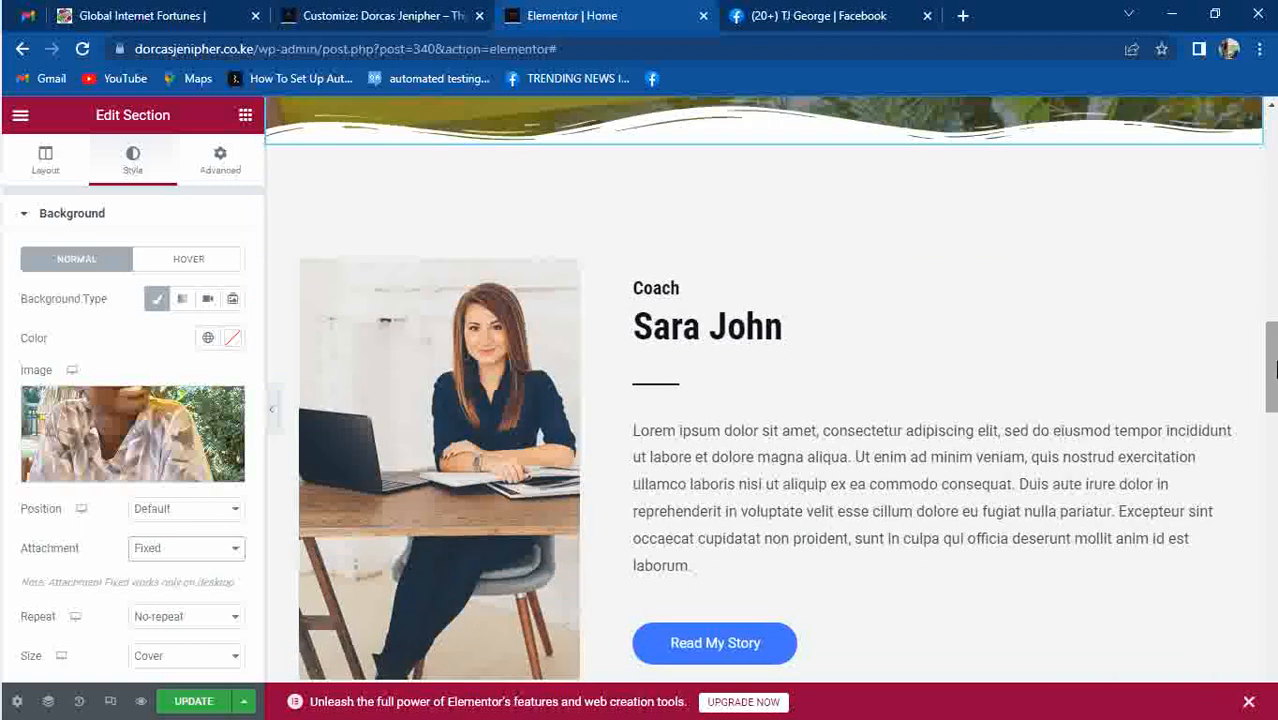
left_click(687, 332)
key("BackSpace")
key("BackSpace")
key("BackSpace")
key("BackSpace")
key("BackSpace")
key("BackSpace")
key("BackSpace")
key("BackSpace")
key("BackSpace")
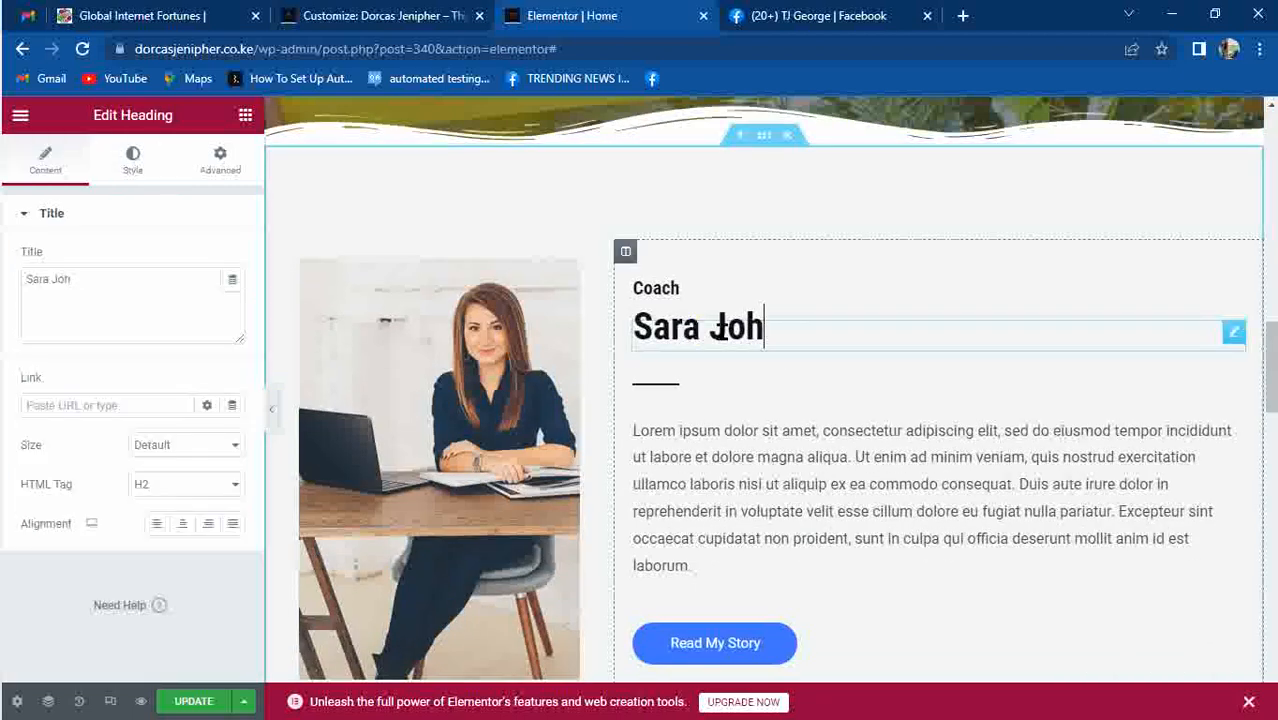
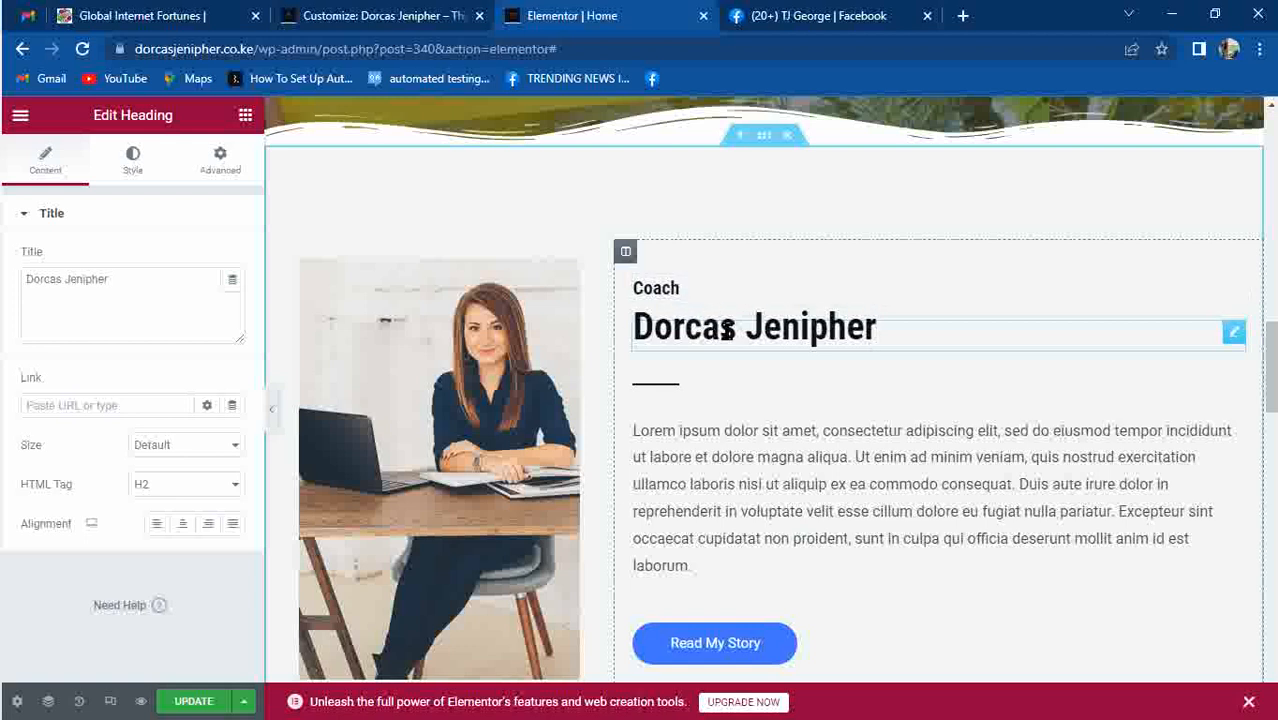
Colour the name heading deep blue (#190CED).
left_click(140, 165)
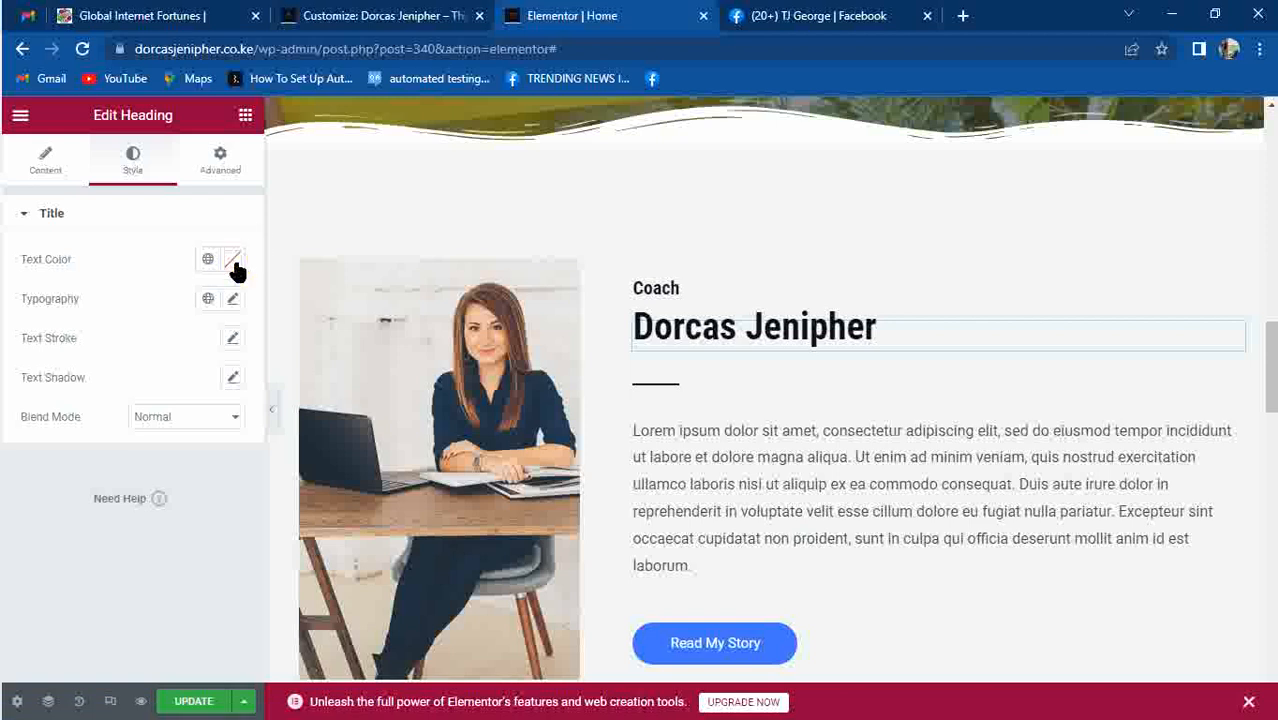
left_click(233, 260)
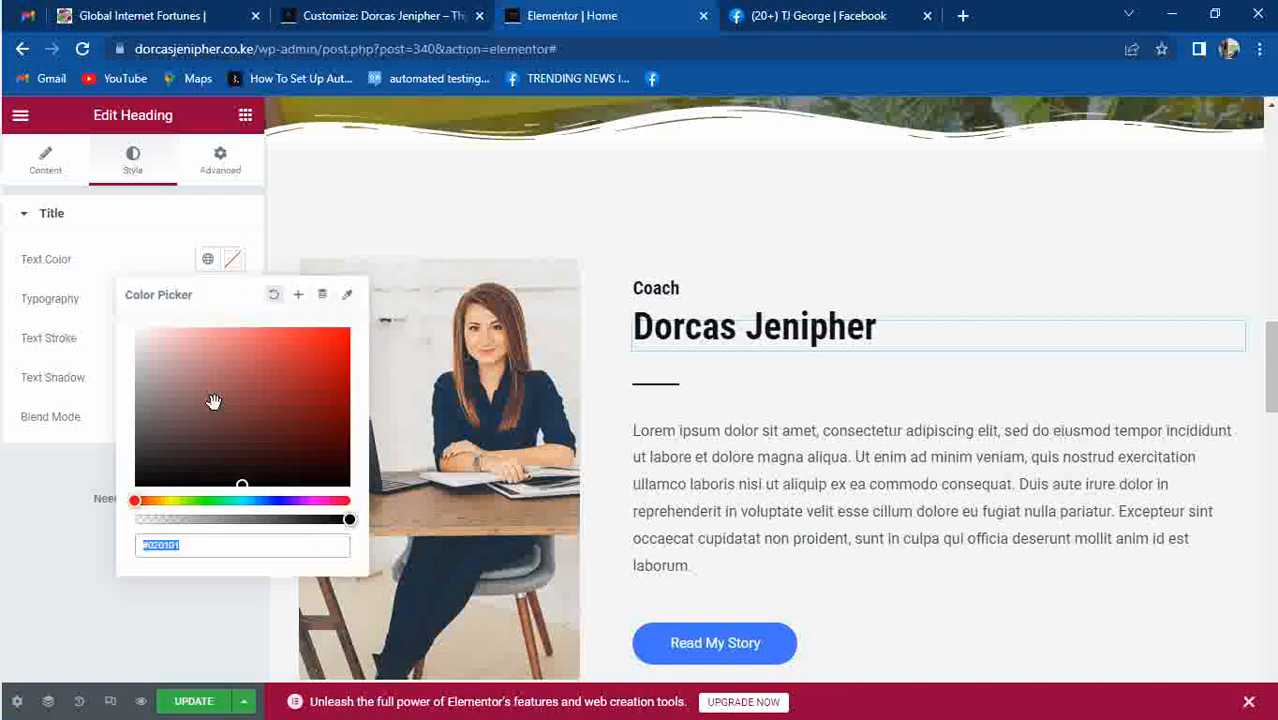
left_click(277, 497)
left_click_drag(277, 448, 339, 338)
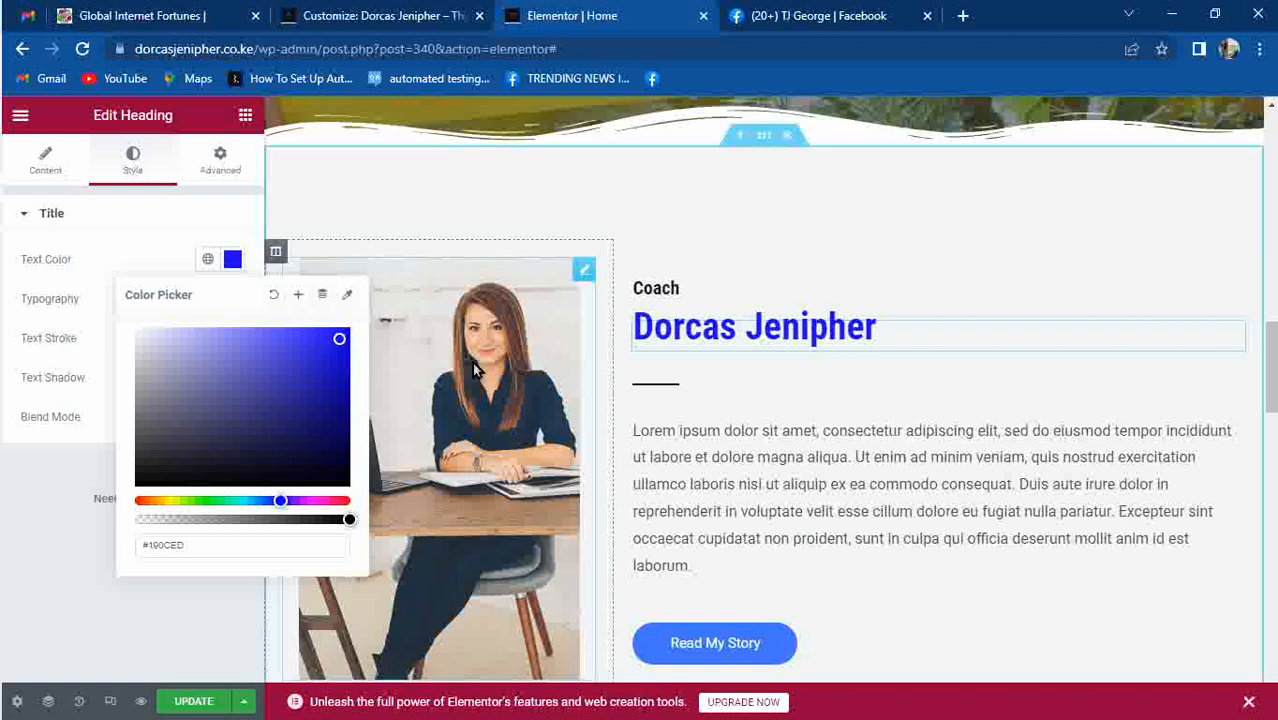
left_click(454, 394)
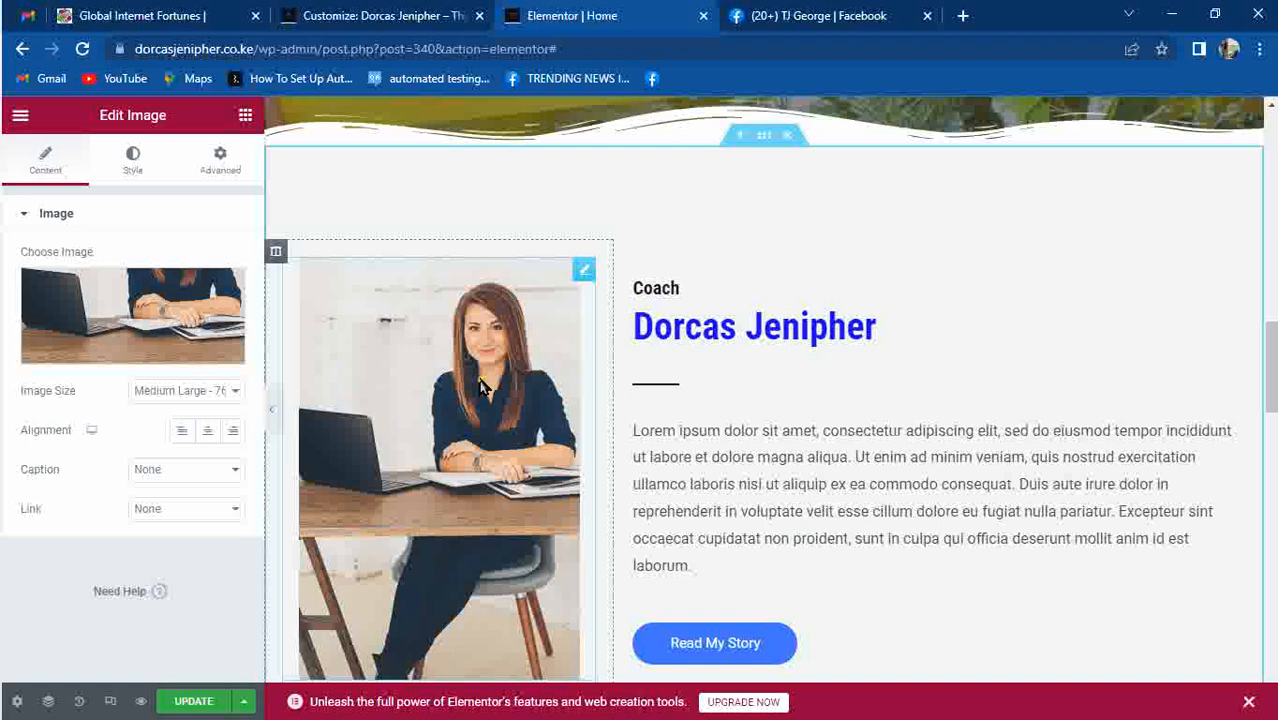
mouse_move(127, 302)
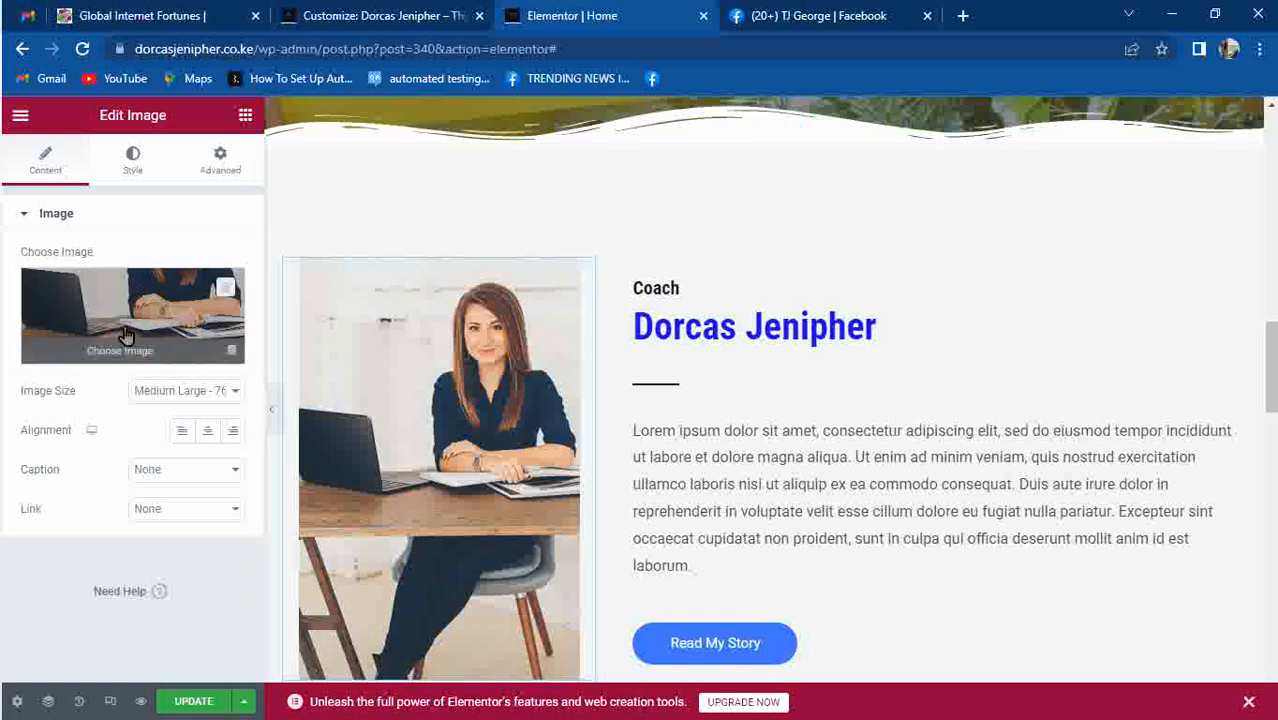
Insert the library photo of the woman on the orange chair as the coach image.
left_click(123, 330)
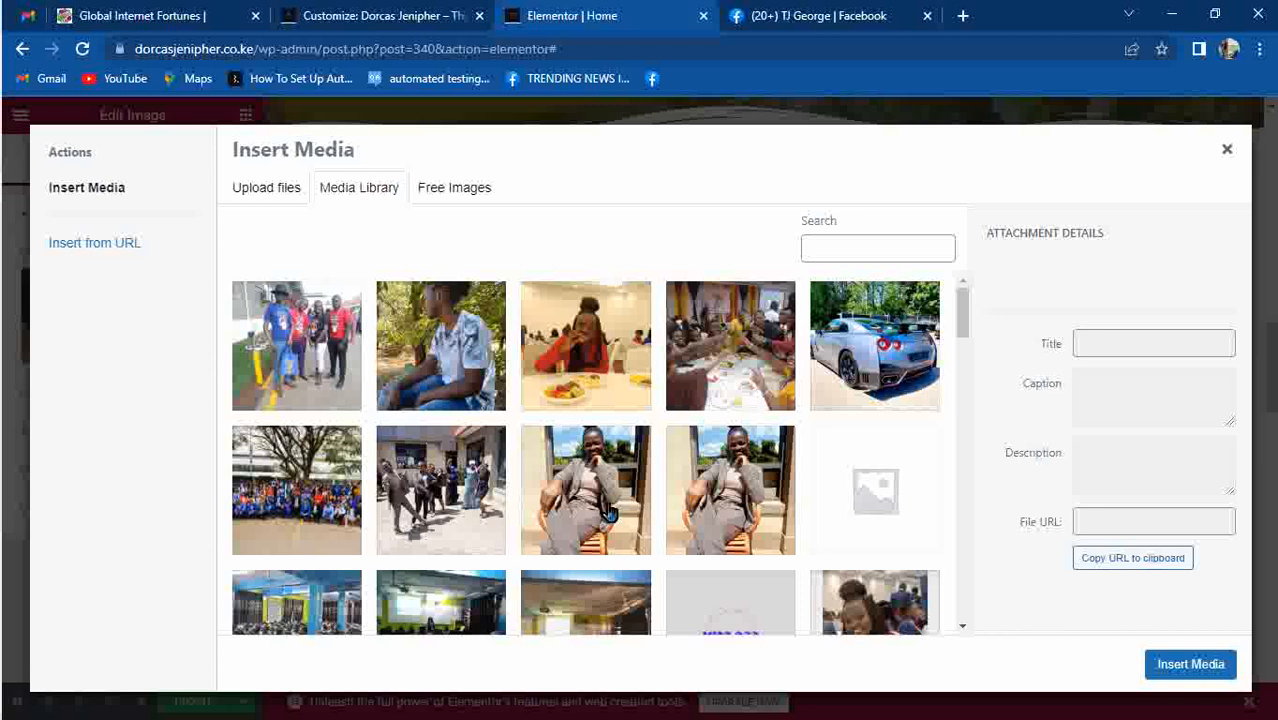
left_click(600, 505)
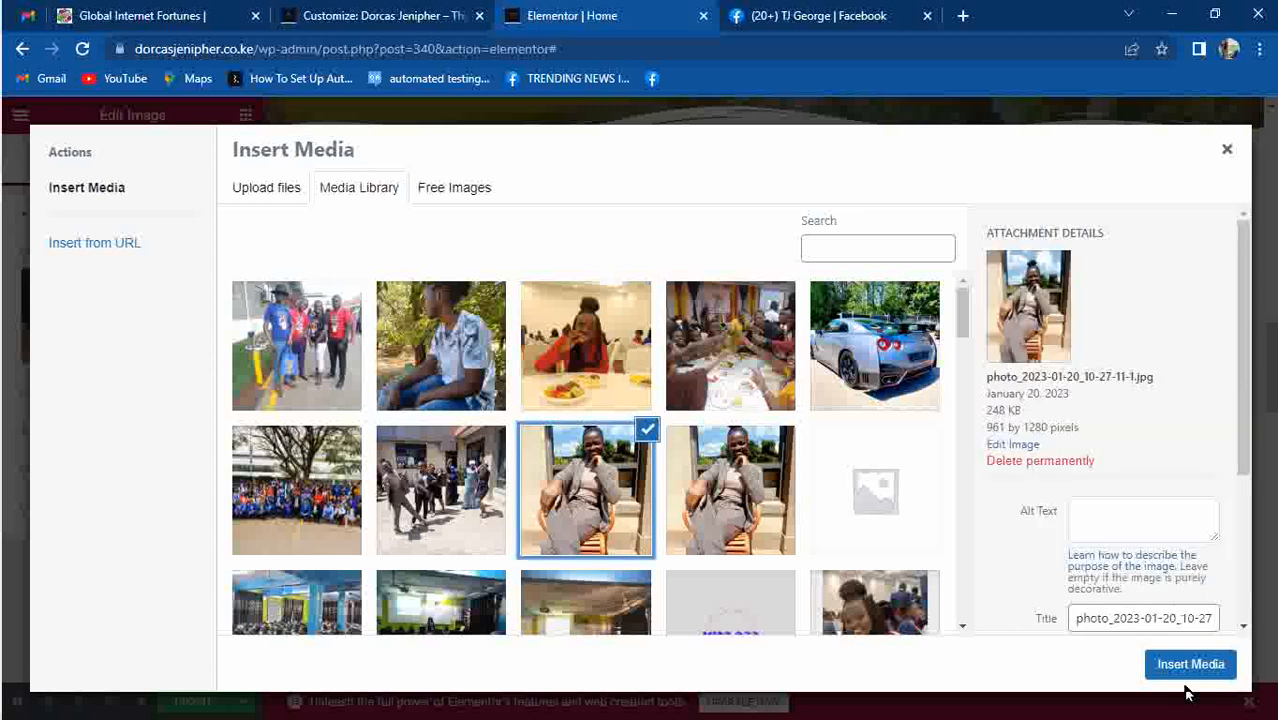
left_click(1187, 668)
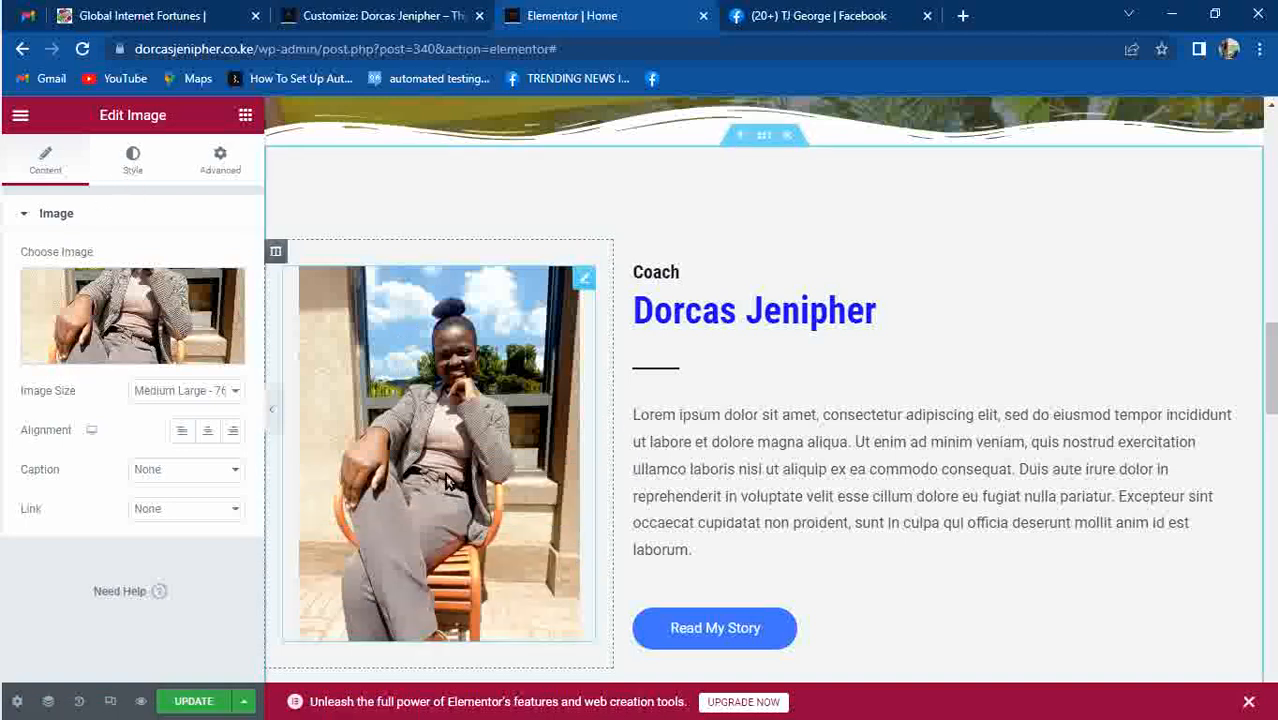
mouse_move(140, 300)
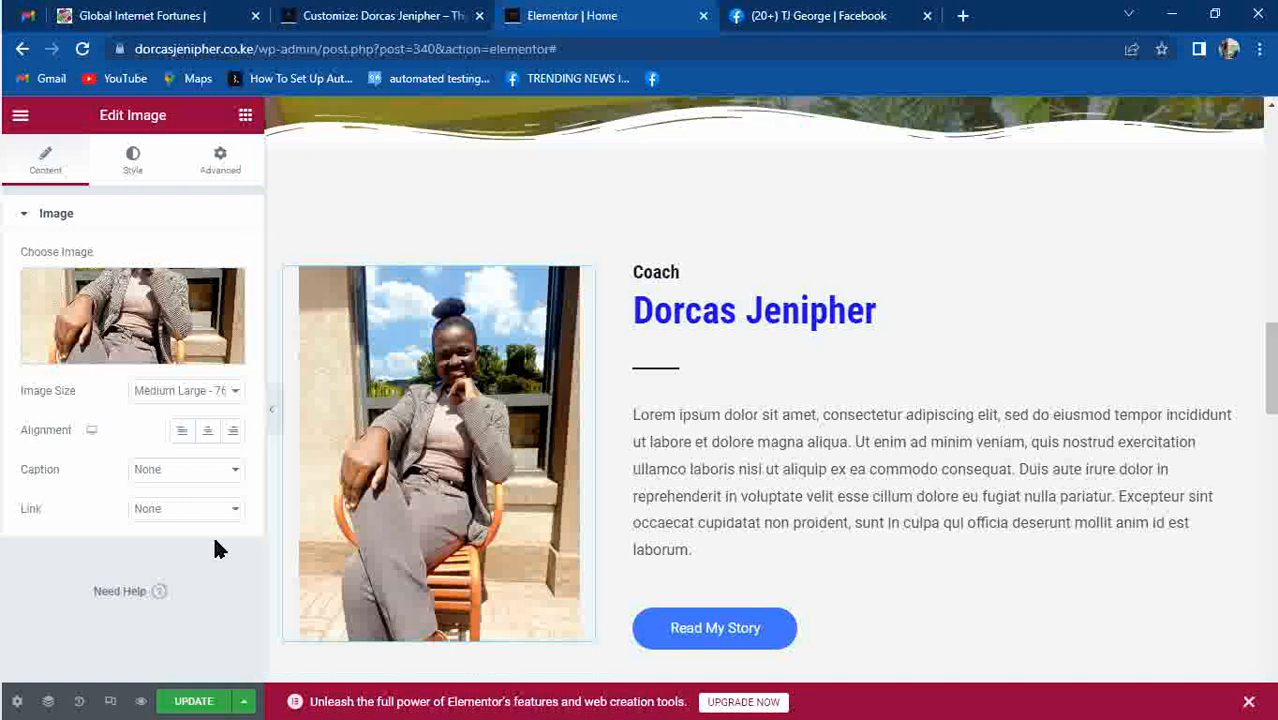
Link the coach photo to the About page via Custom URL, opening in a new window.
left_click(168, 511)
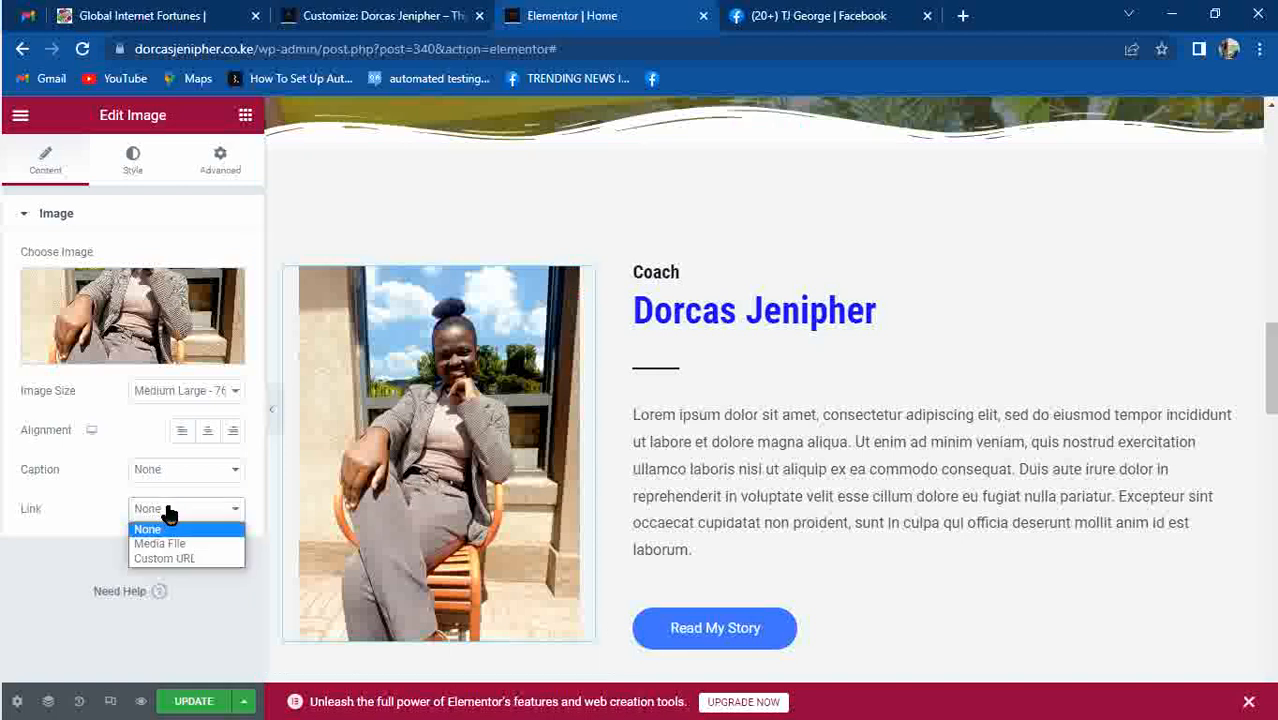
left_click(194, 558)
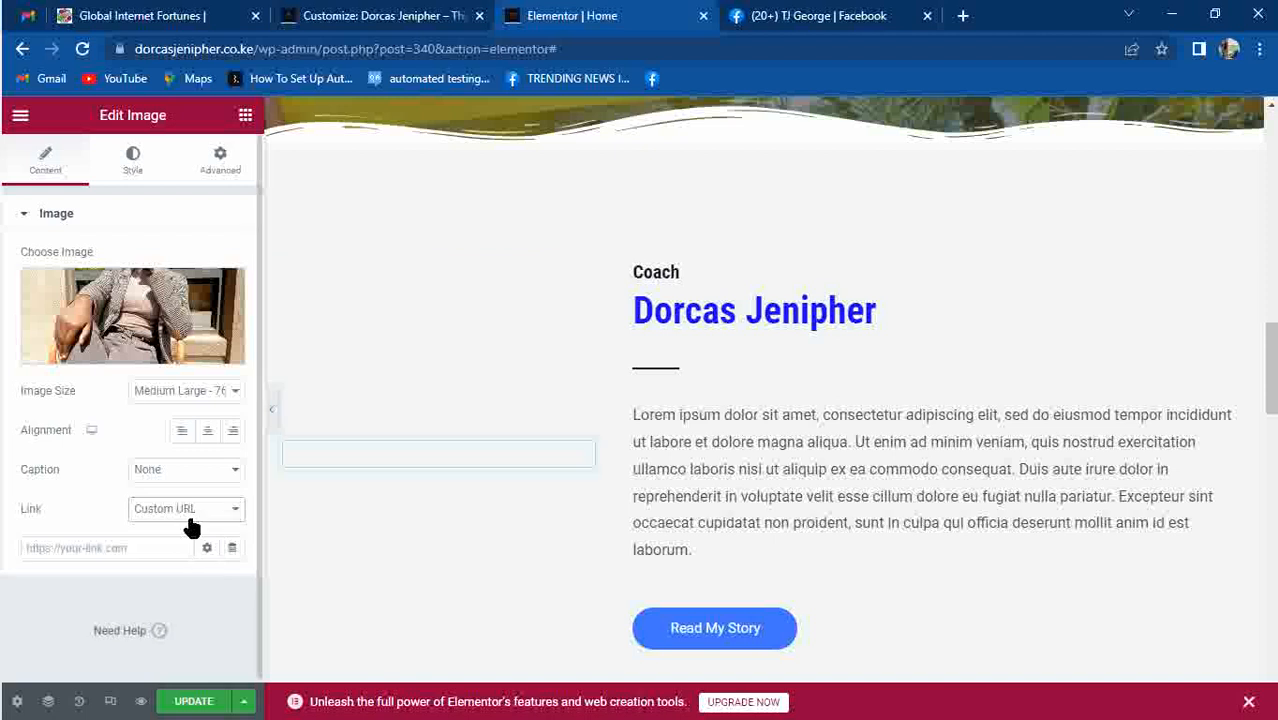
type("abou")
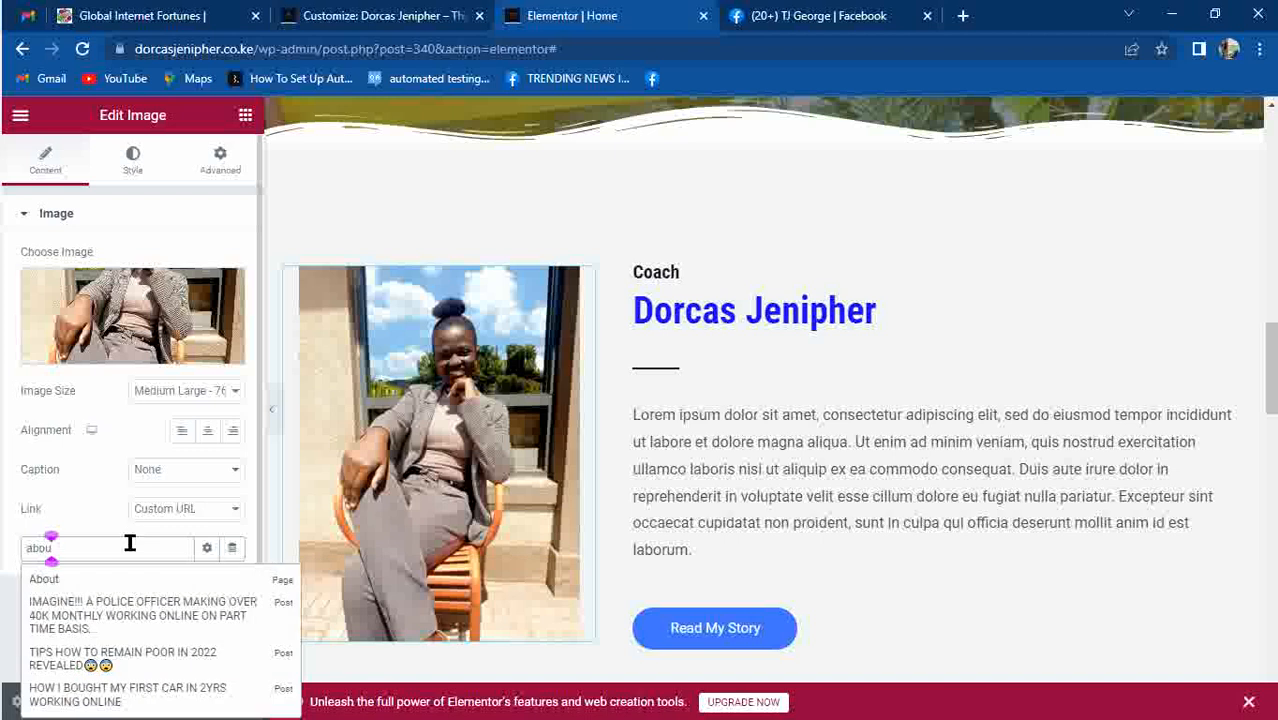
left_click(40, 581)
left_click(207, 548)
left_click(27, 577)
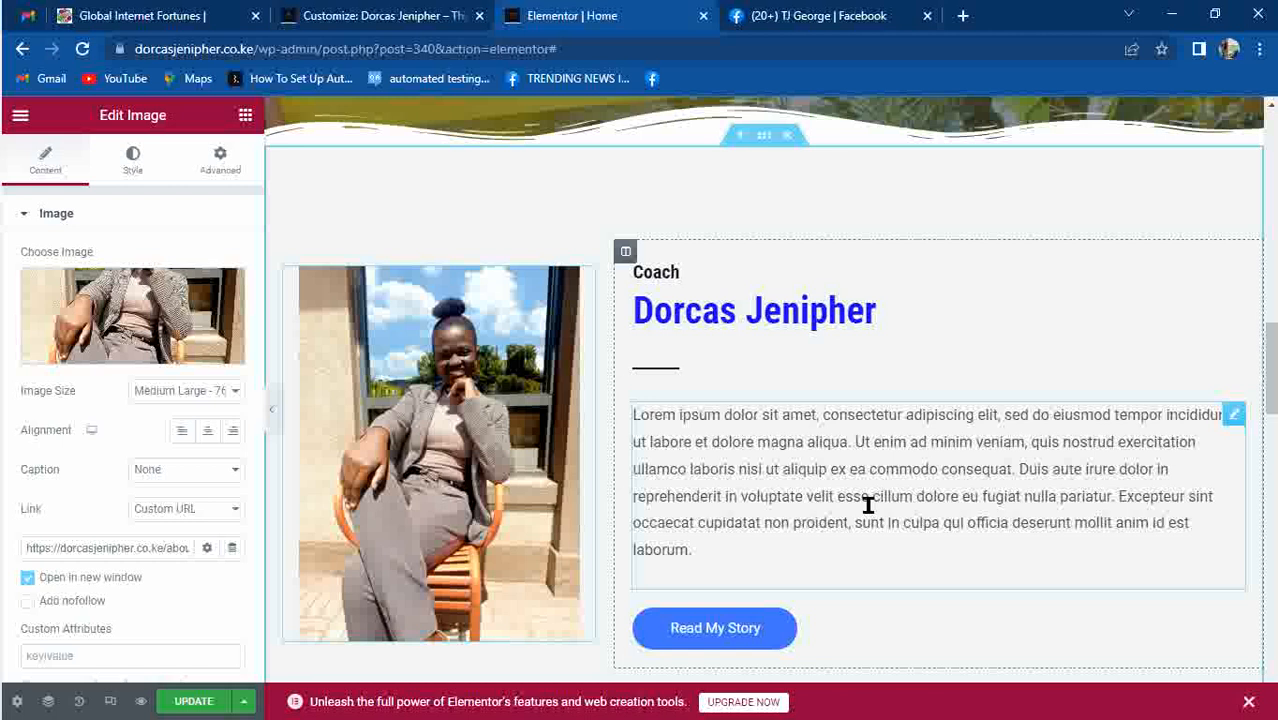
Replace the lorem ipsum paragraph with 'Am a kenyan citizen by birth....' and 'read my full story here.'.
left_click(804, 518)
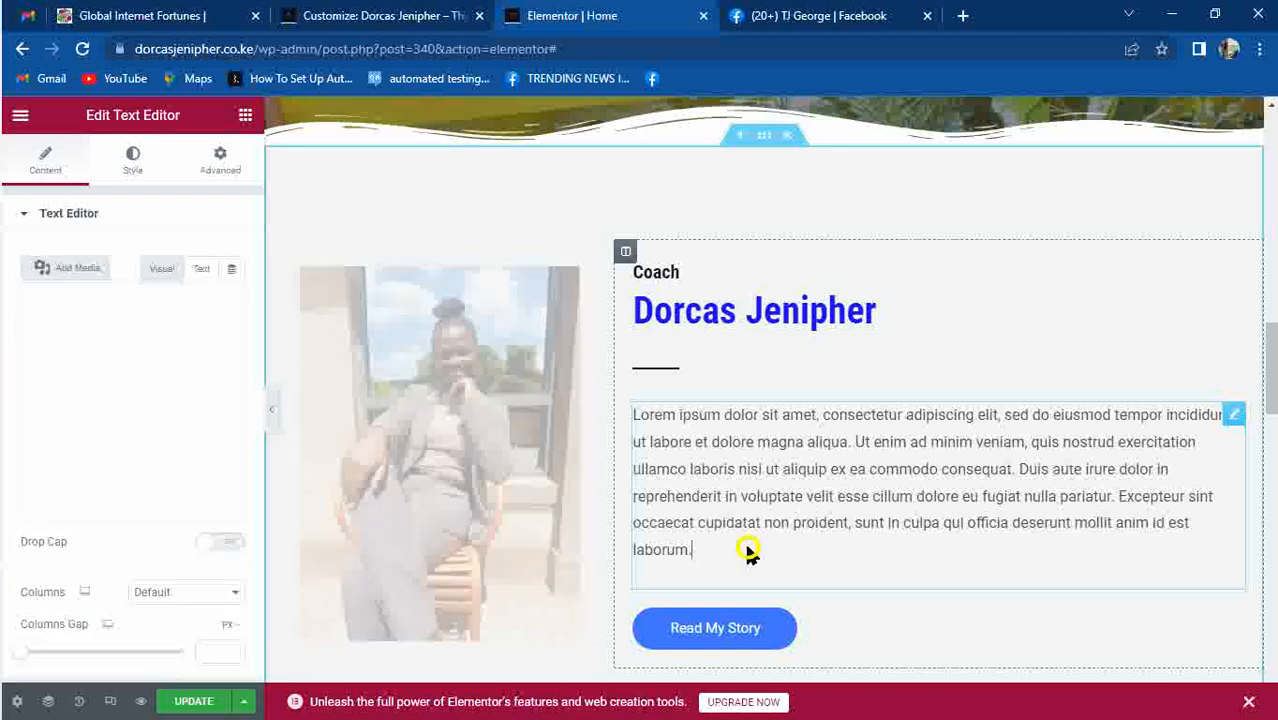
triple_click(747, 547)
key("BackSpace")
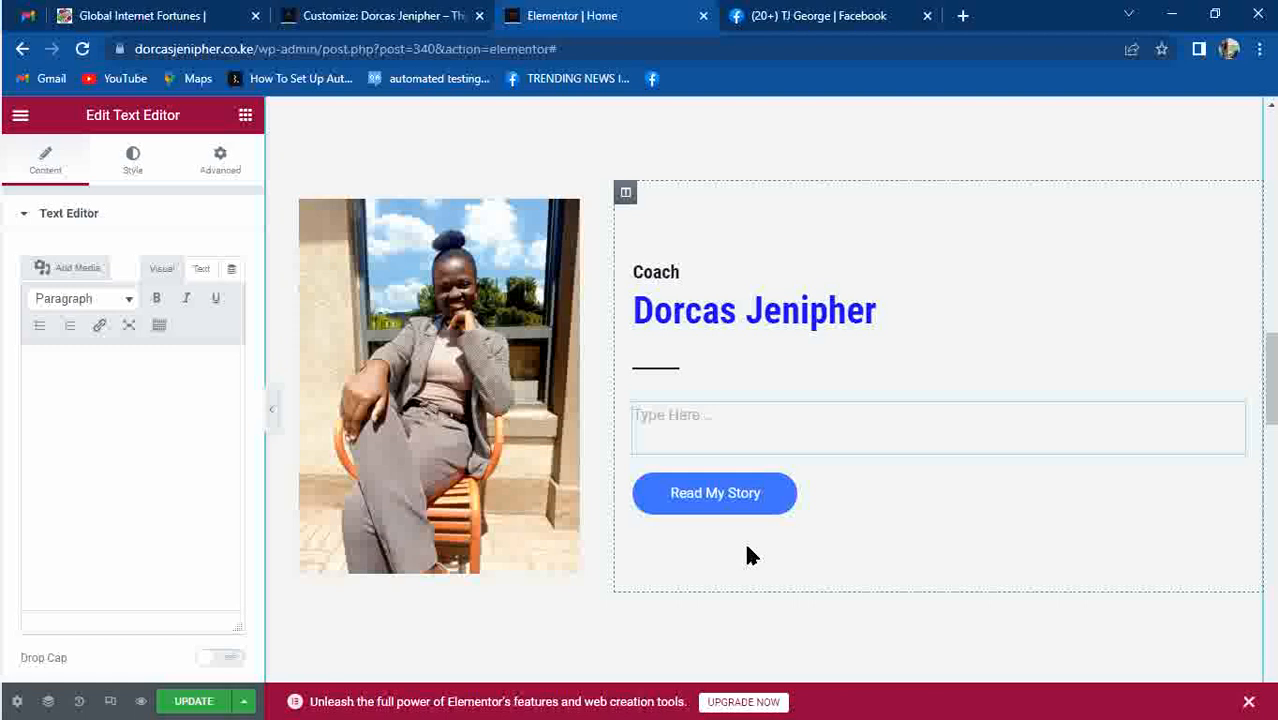
type("Am a")
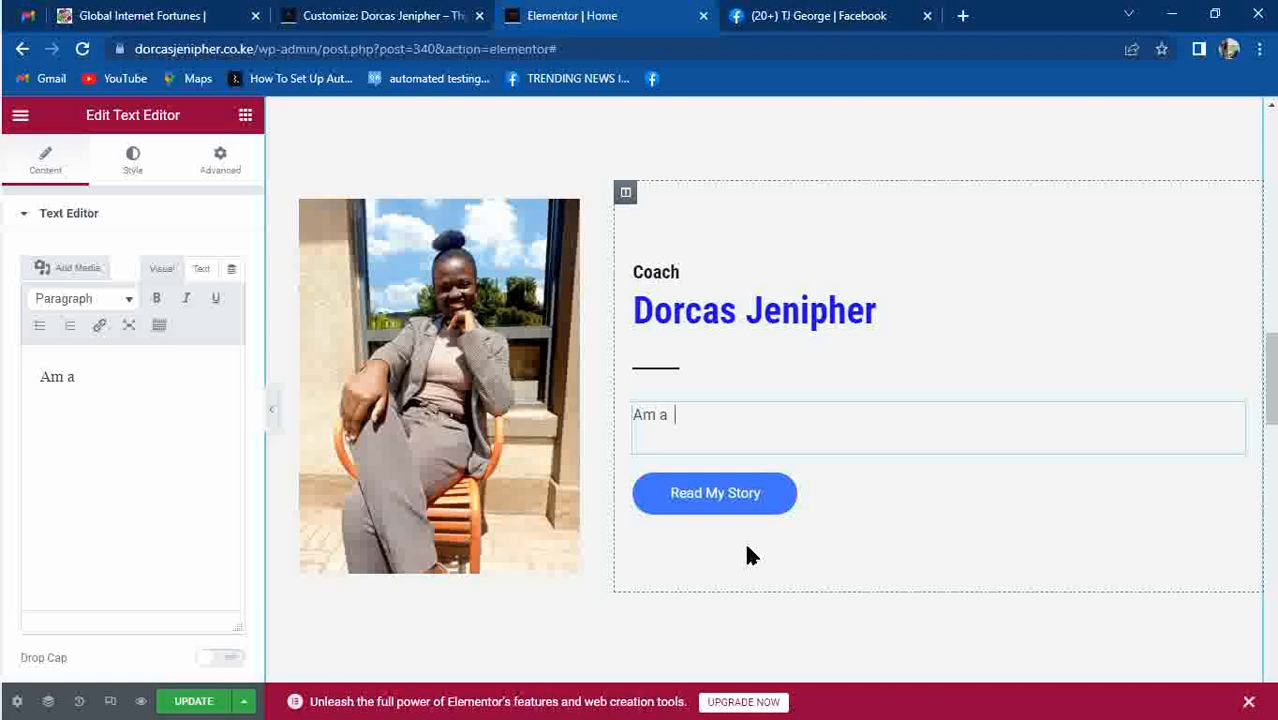
type("  kenyan ")
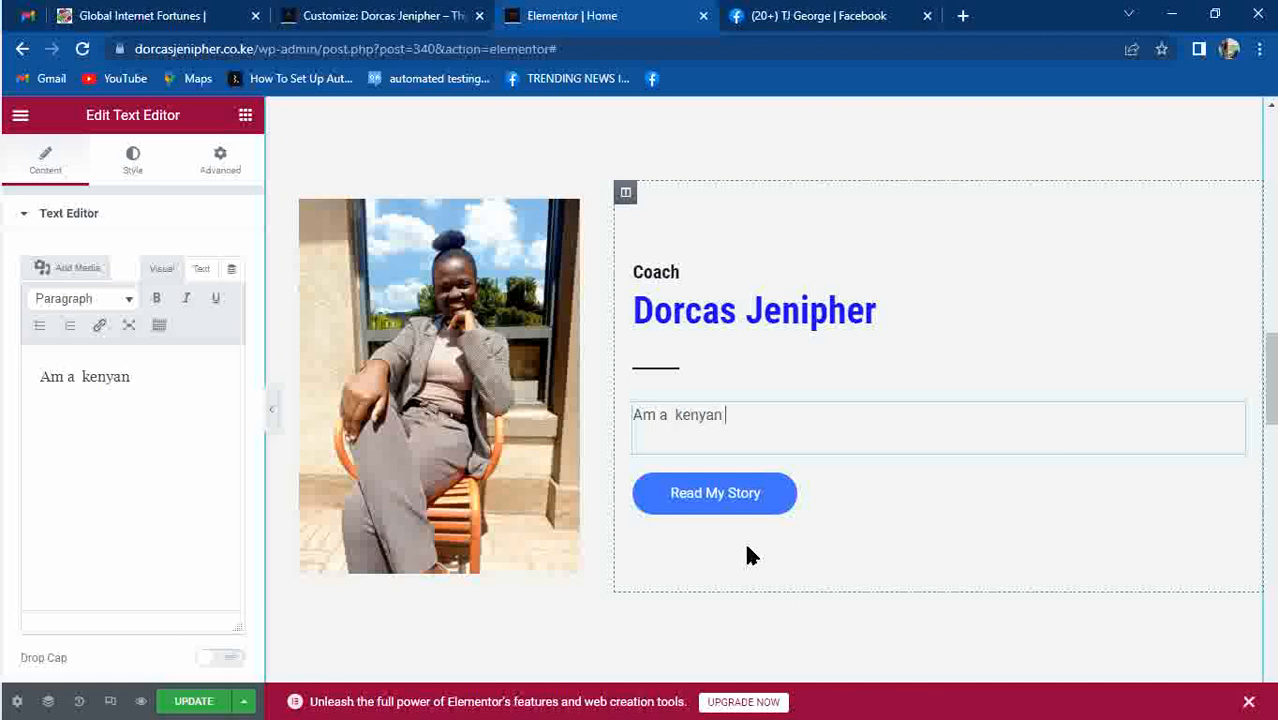
type("citizen b")
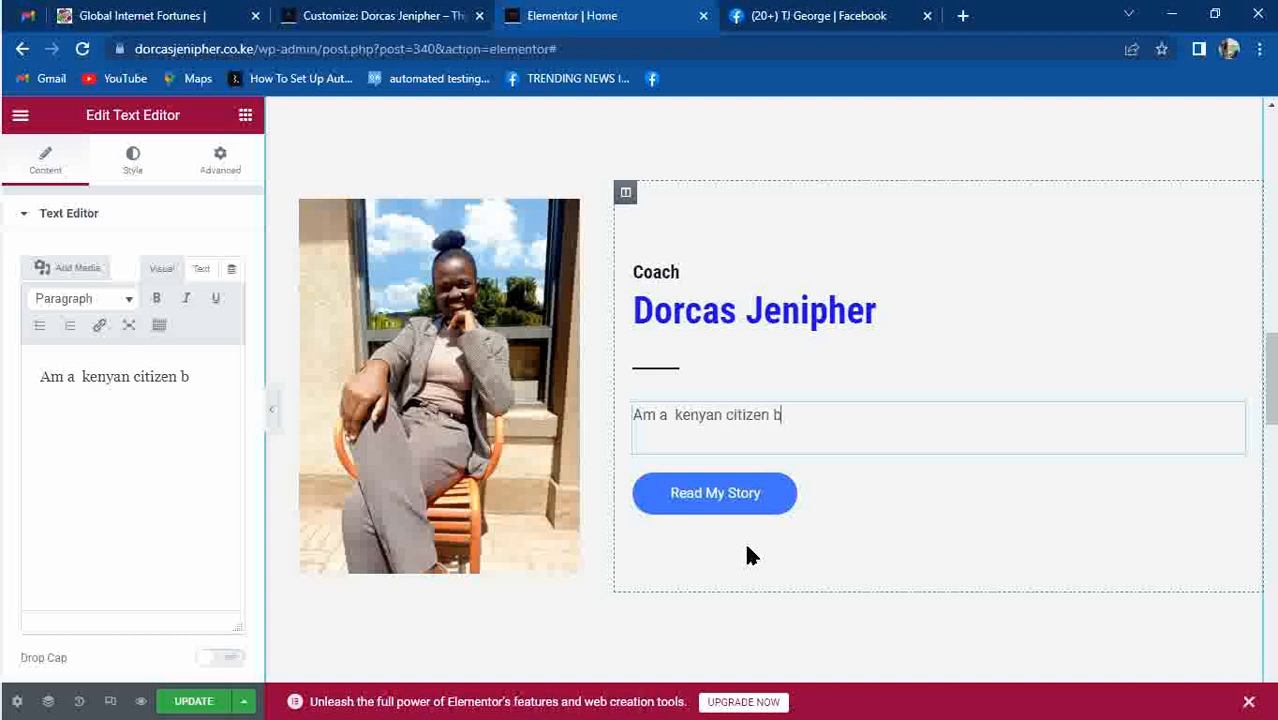
type("y birth....")
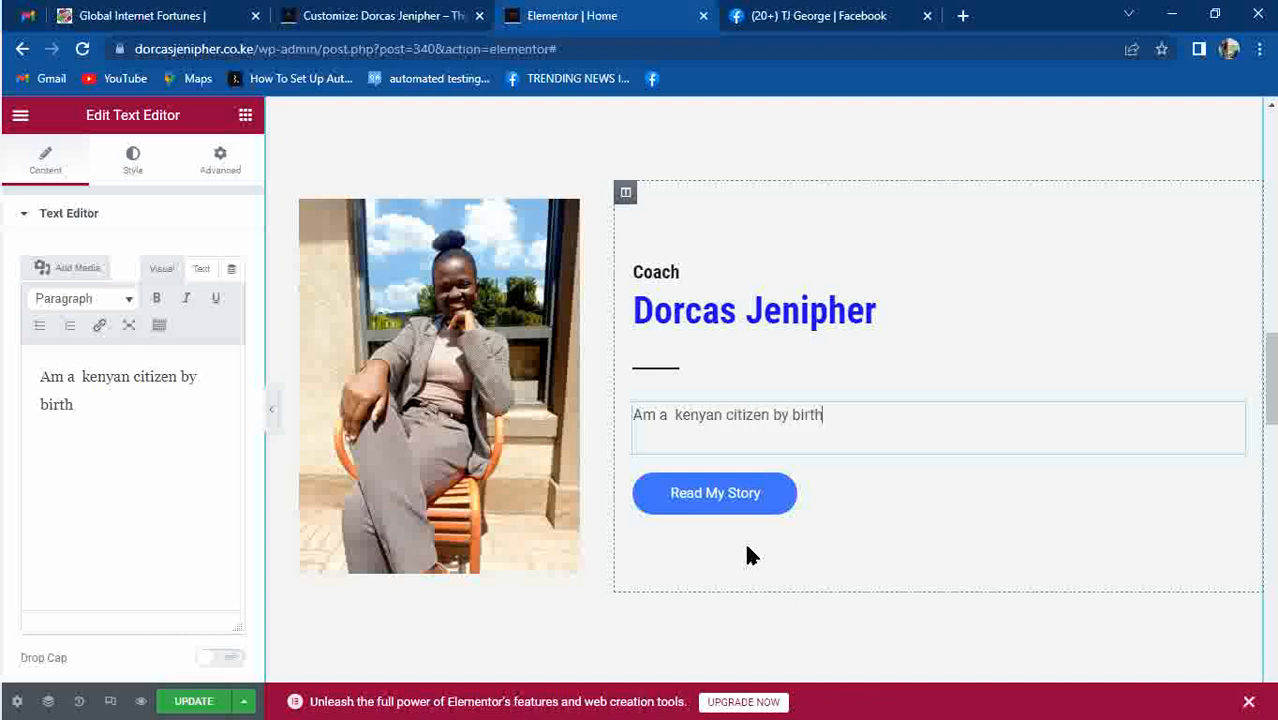
key("Return")
key("Return")
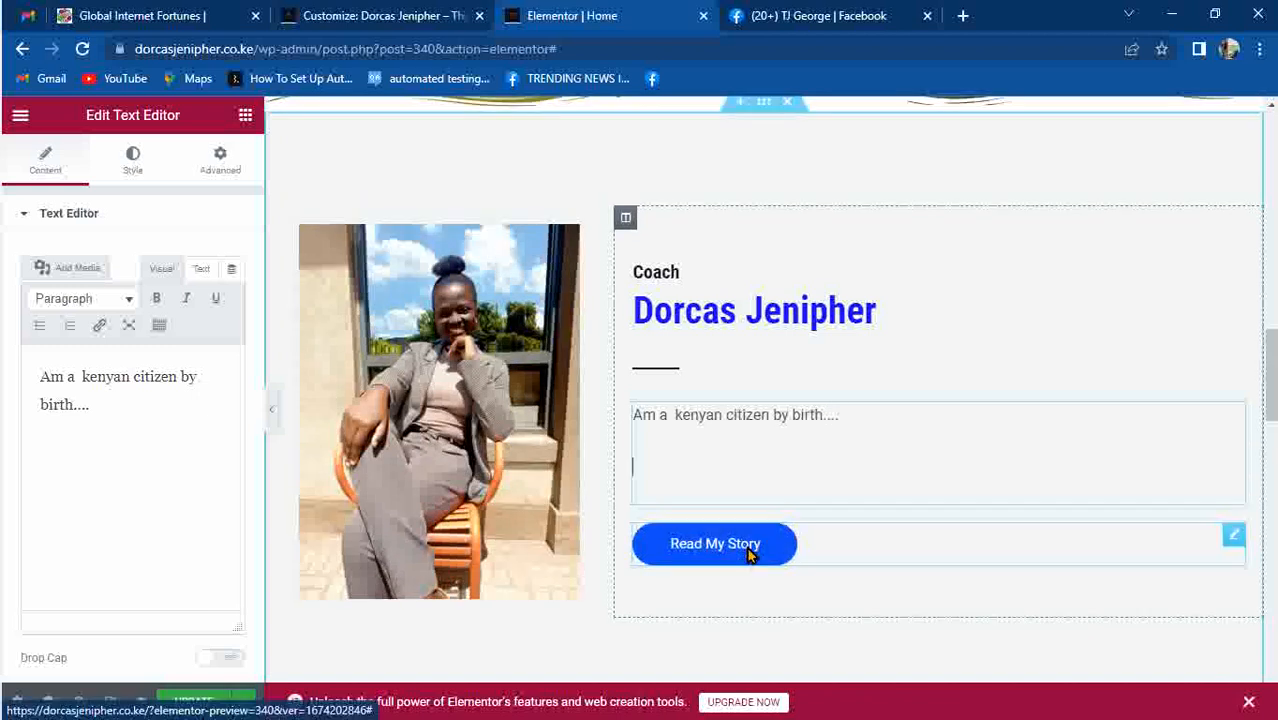
type("read ")
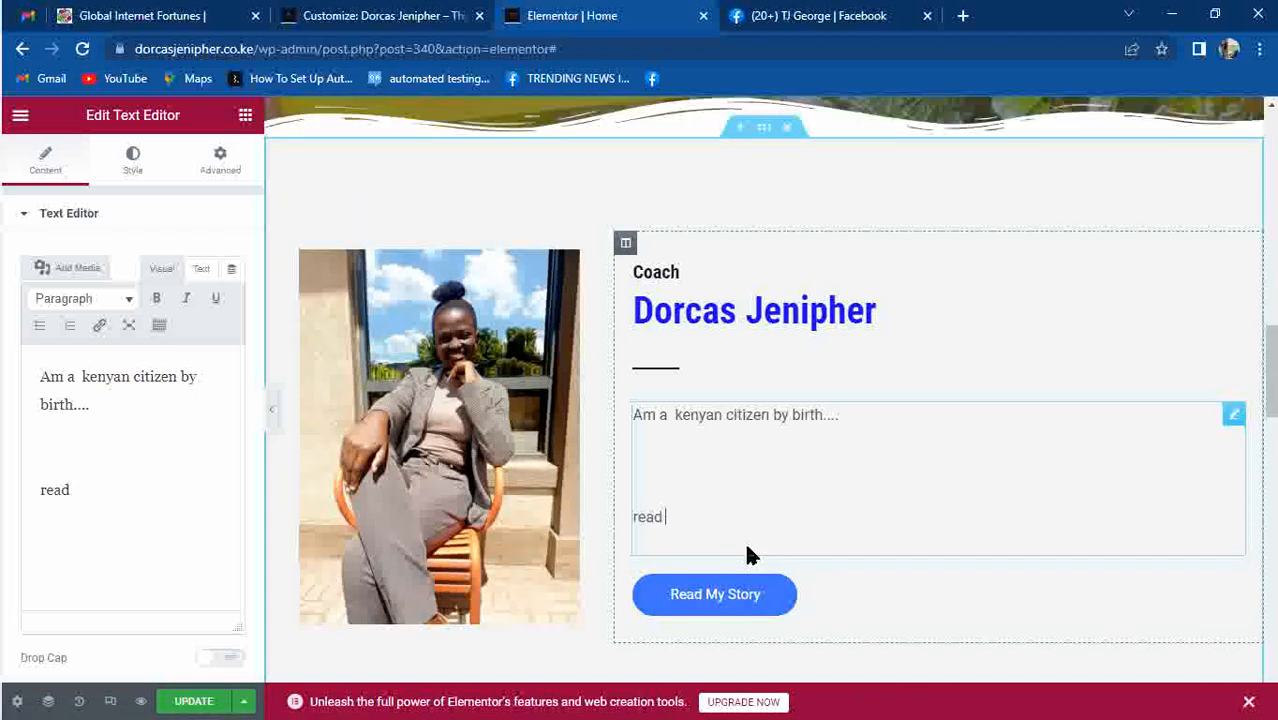
type("my full story here.")
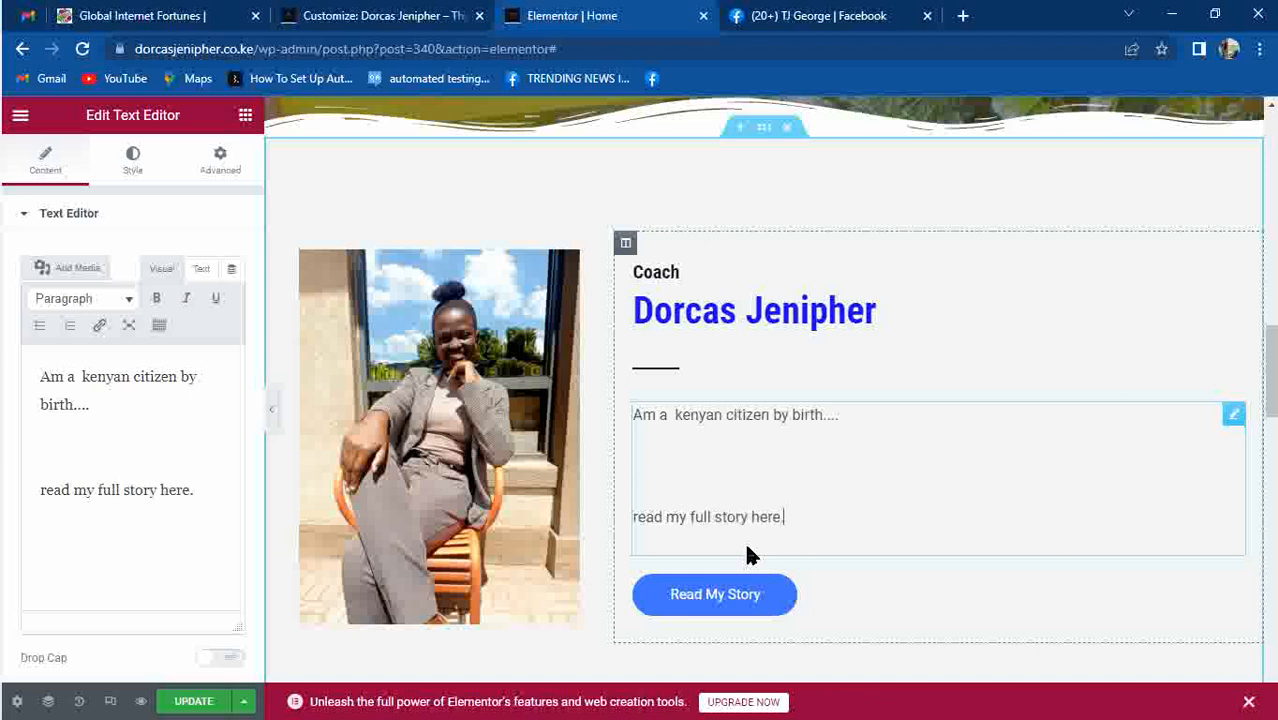
left_click(728, 603)
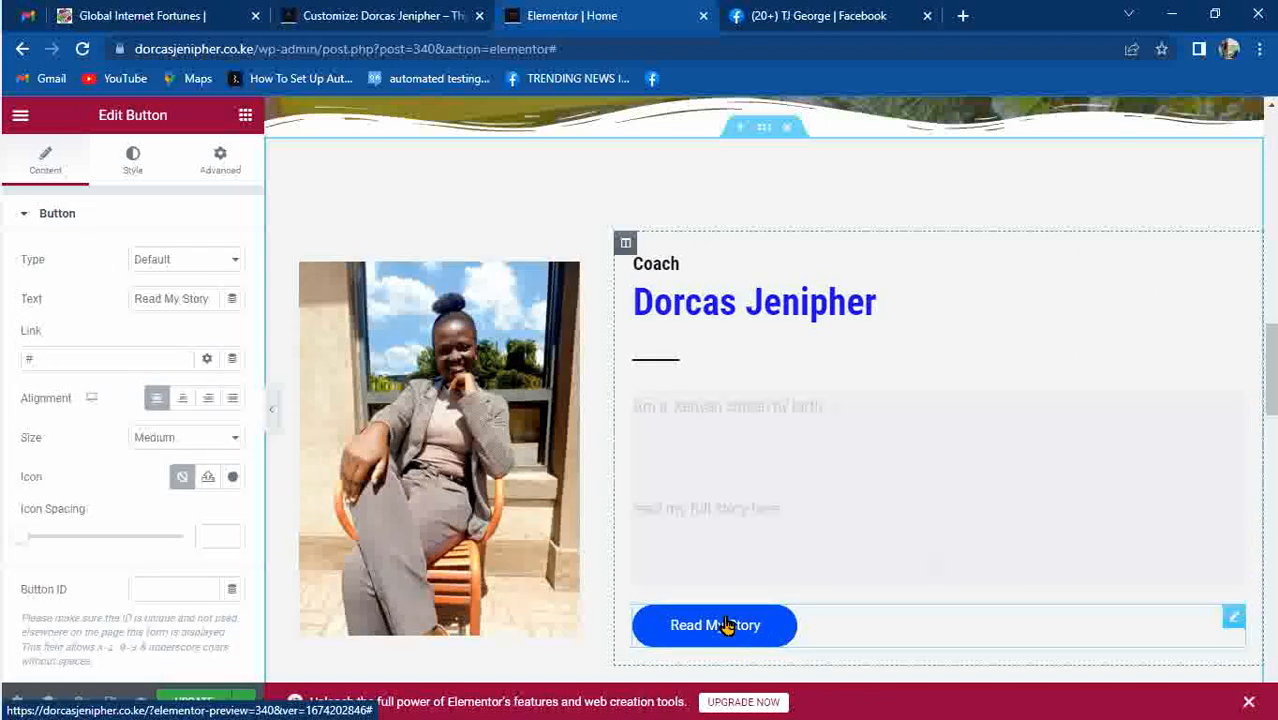
Link the Read My Story button to the About page and make it open in a new window.
left_click(71, 368)
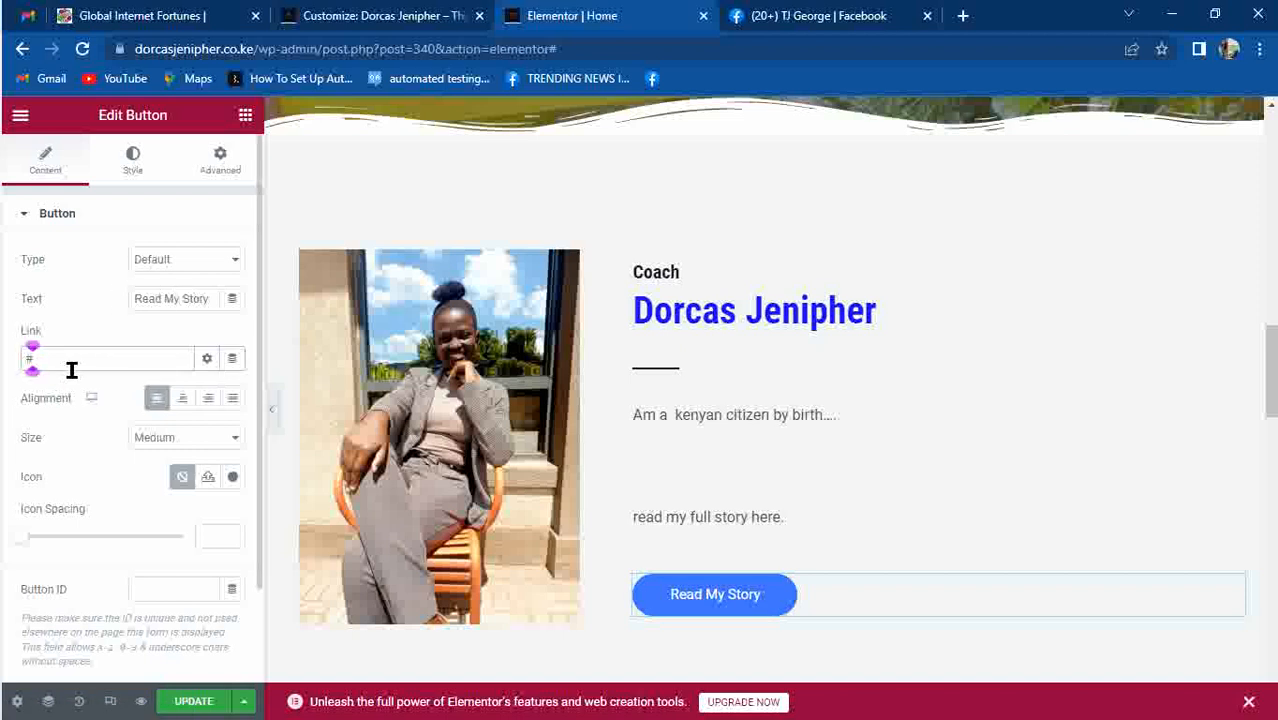
key("BackSpace")
type("about")
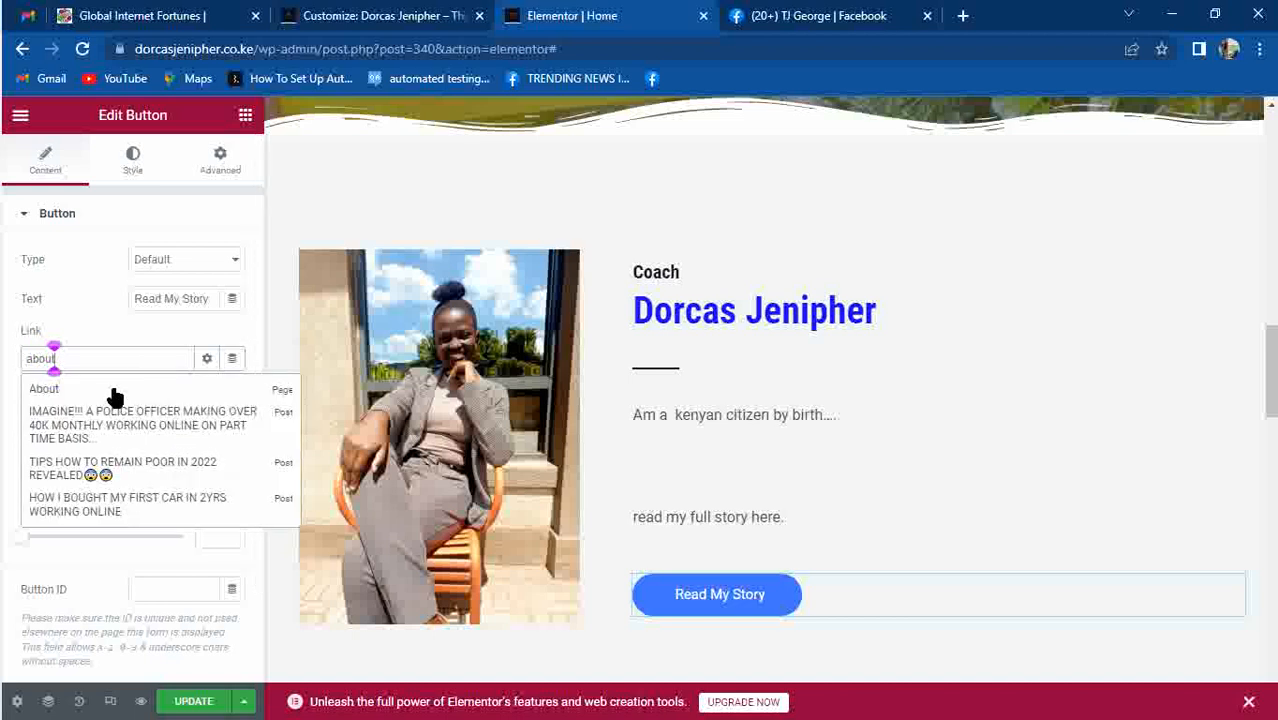
left_click(114, 390)
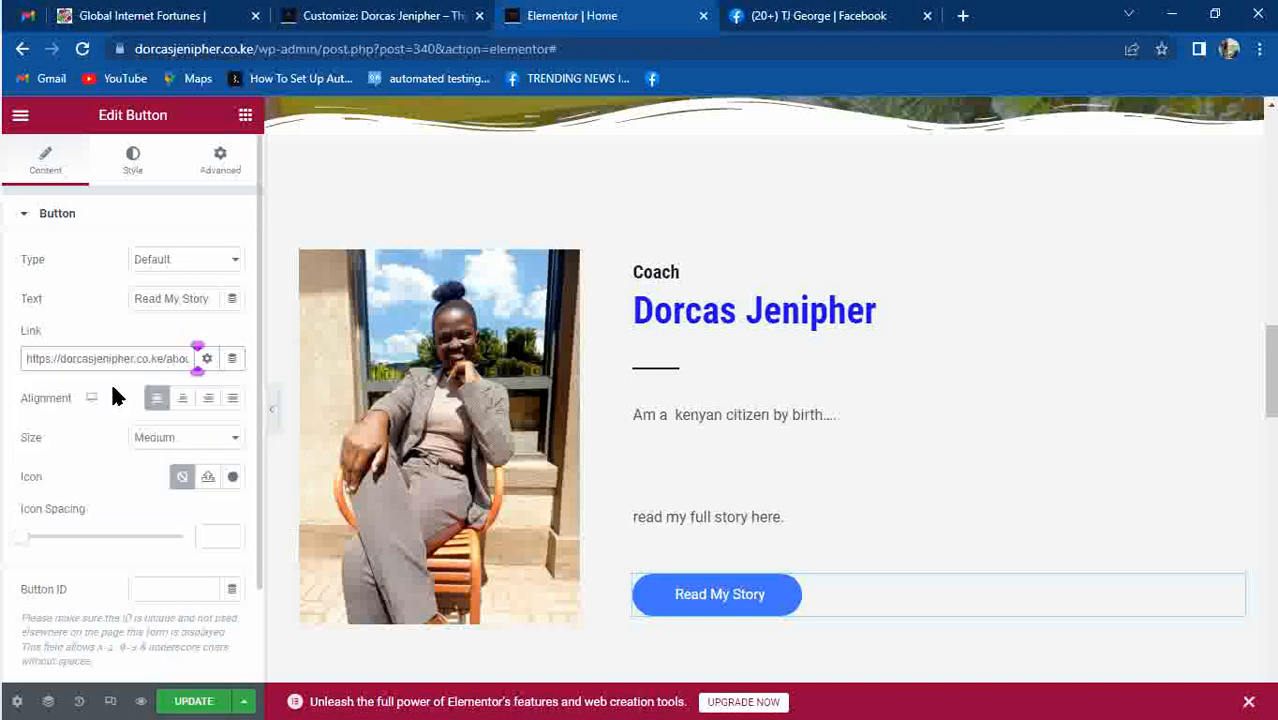
left_click(206, 358)
left_click(29, 388)
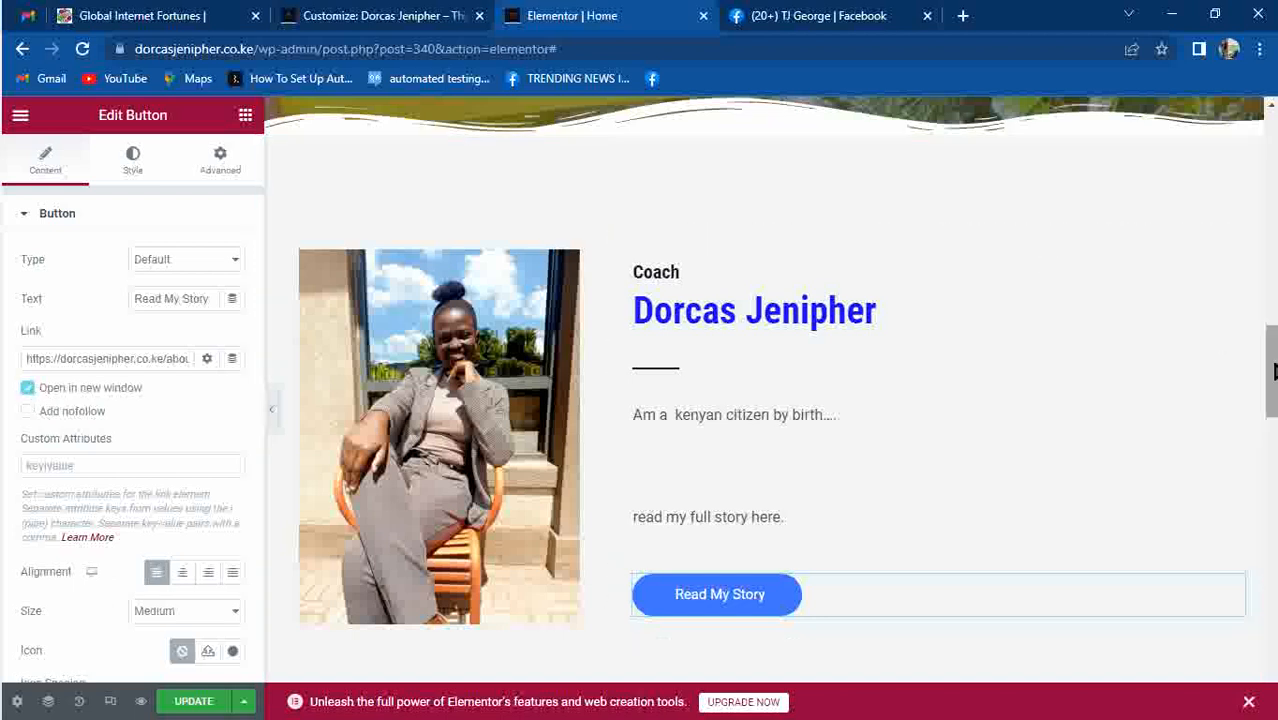
left_click_drag(1272, 357, 1272, 488)
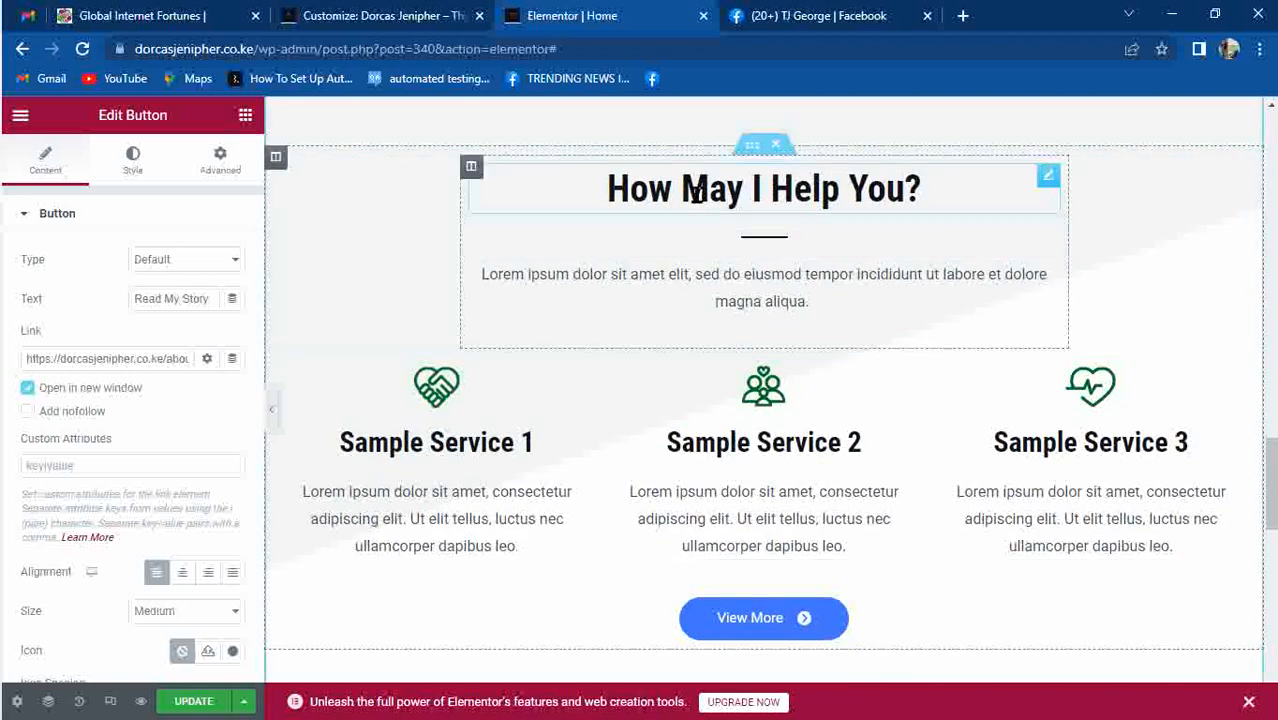
Delete the three-services inner section and the leftover View More section.
scroll(783, 143, "down", 2)
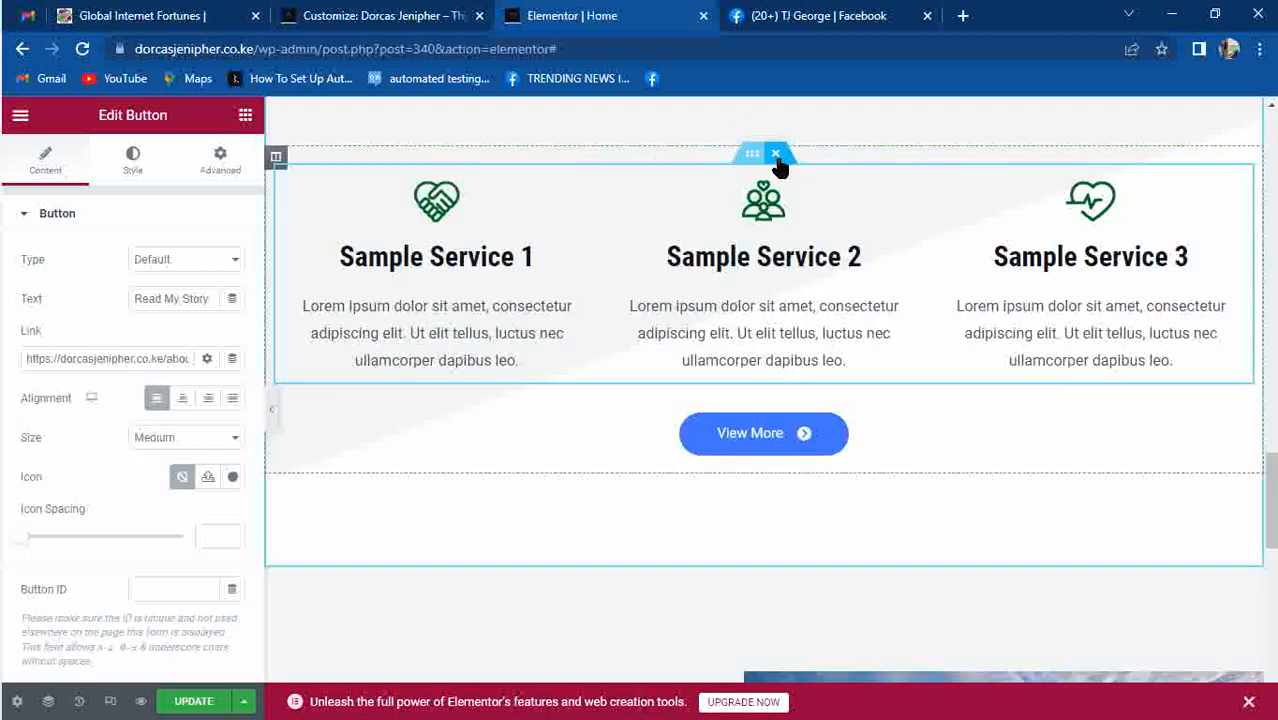
left_click(776, 153)
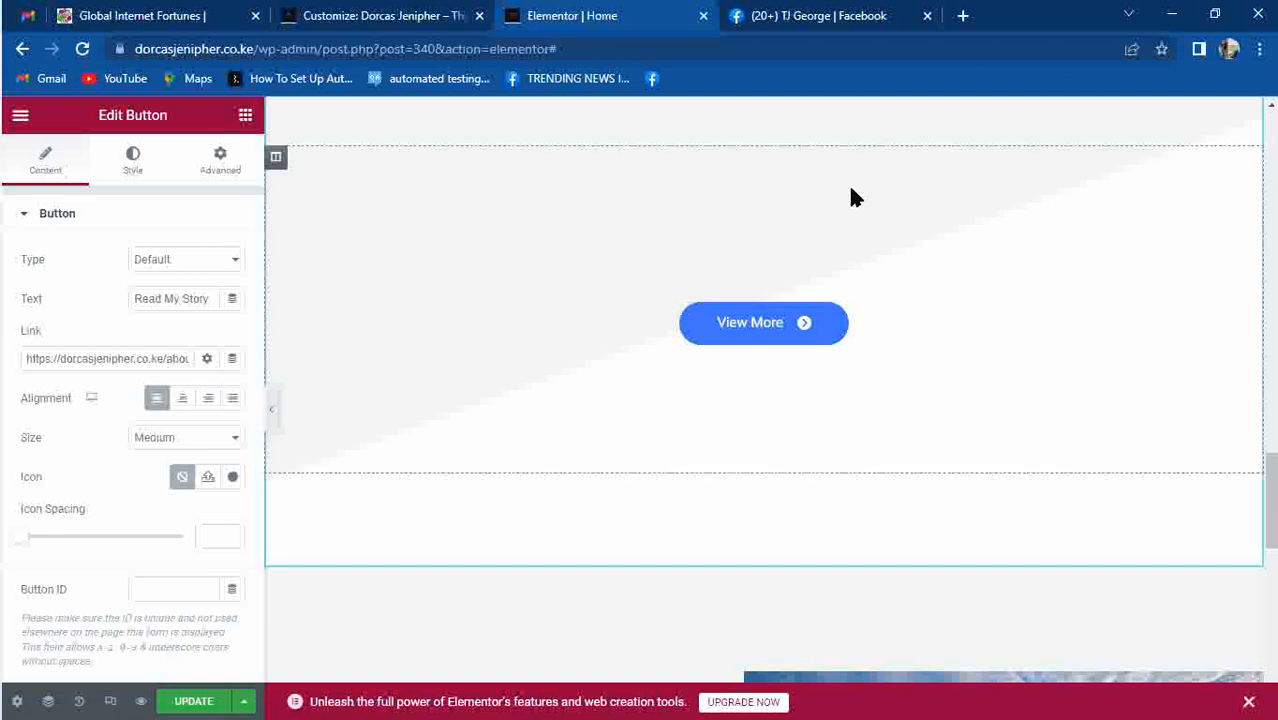
left_click_drag(1270, 497, 1270, 452)
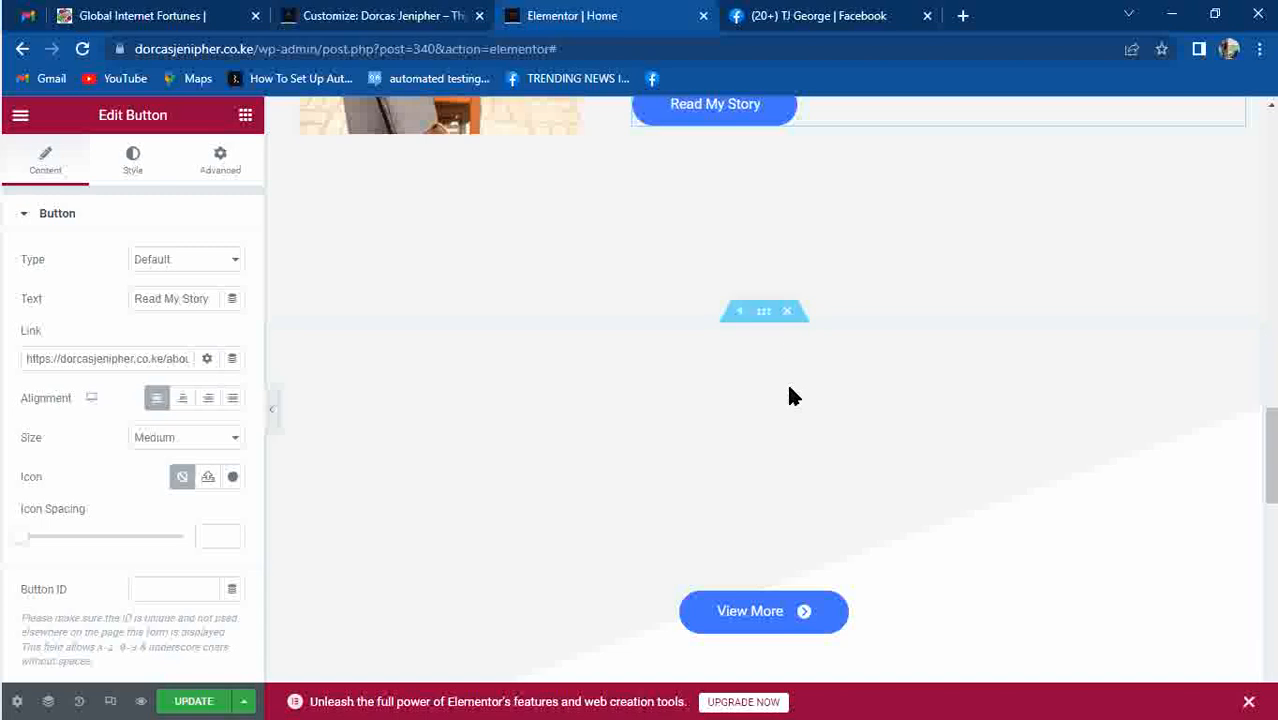
left_click(788, 314)
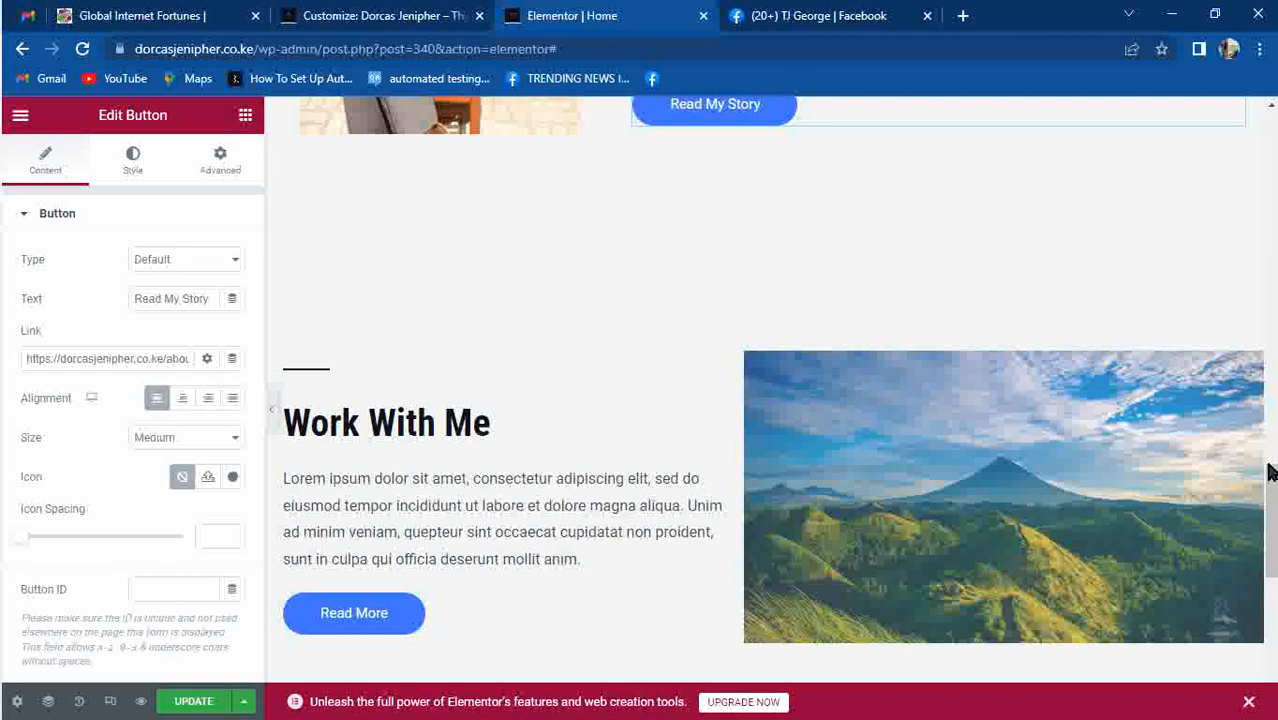
Insert a new section above Work With Me and bring up its column layout choices.
scroll(740, 203, "up", 2)
scroll(478, 172, "down", 1)
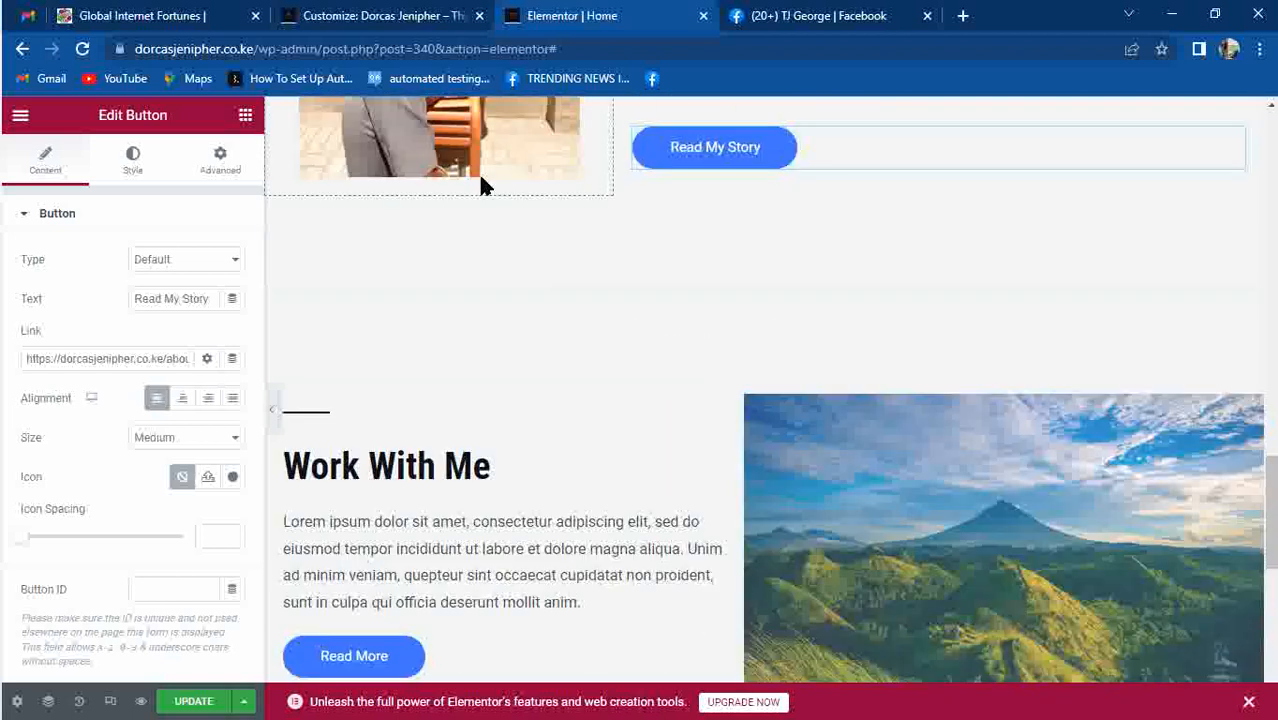
left_click(737, 374)
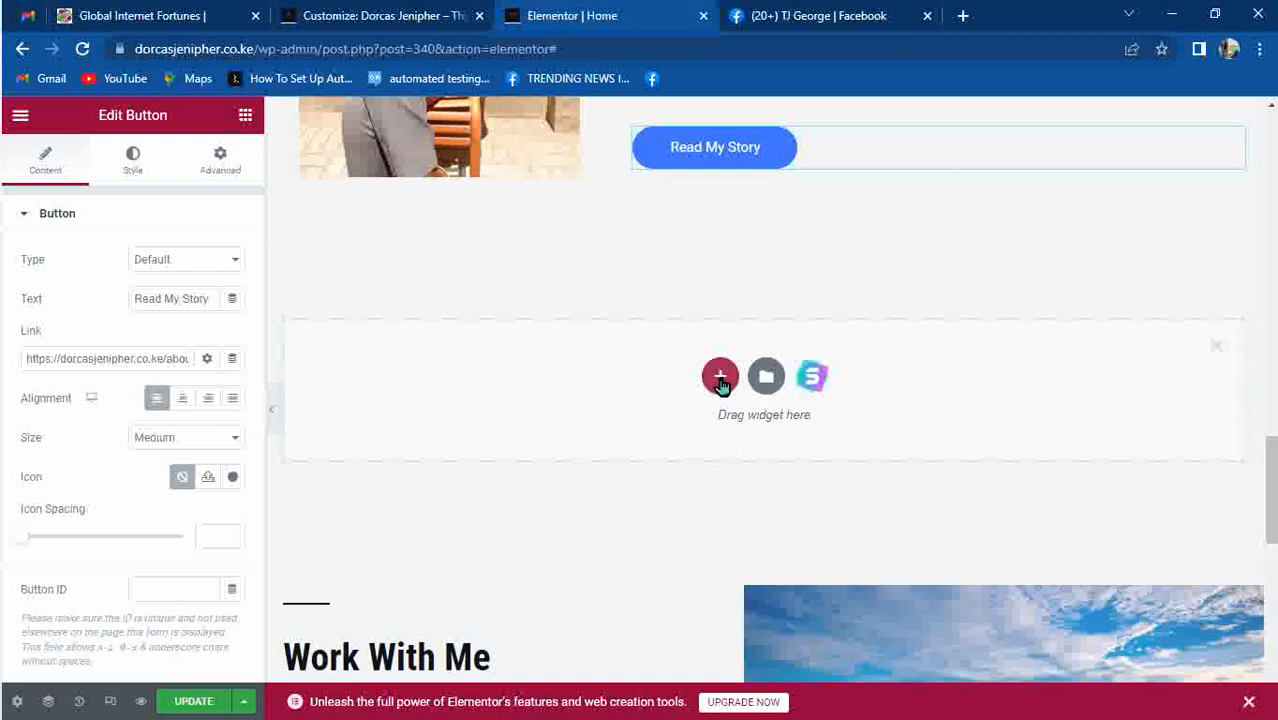
left_click(720, 378)
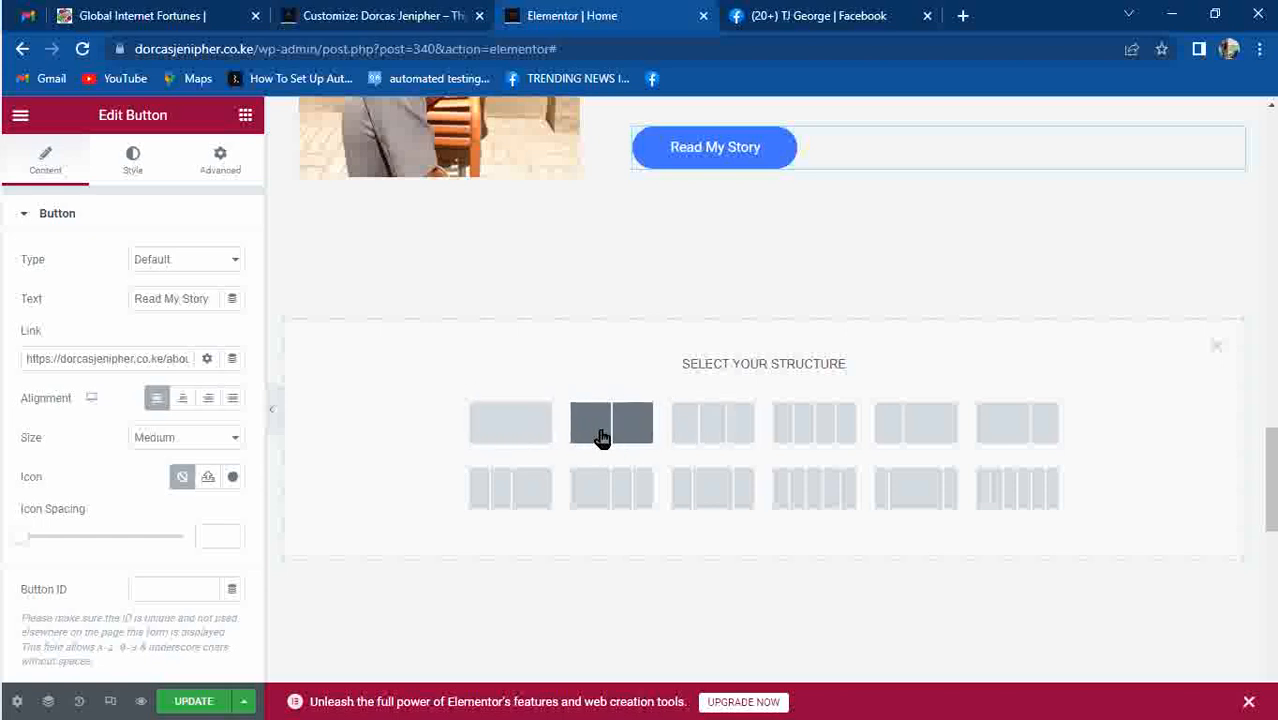
Give the new section a single-column structure and drag a Heading widget toward it.
left_click(533, 430)
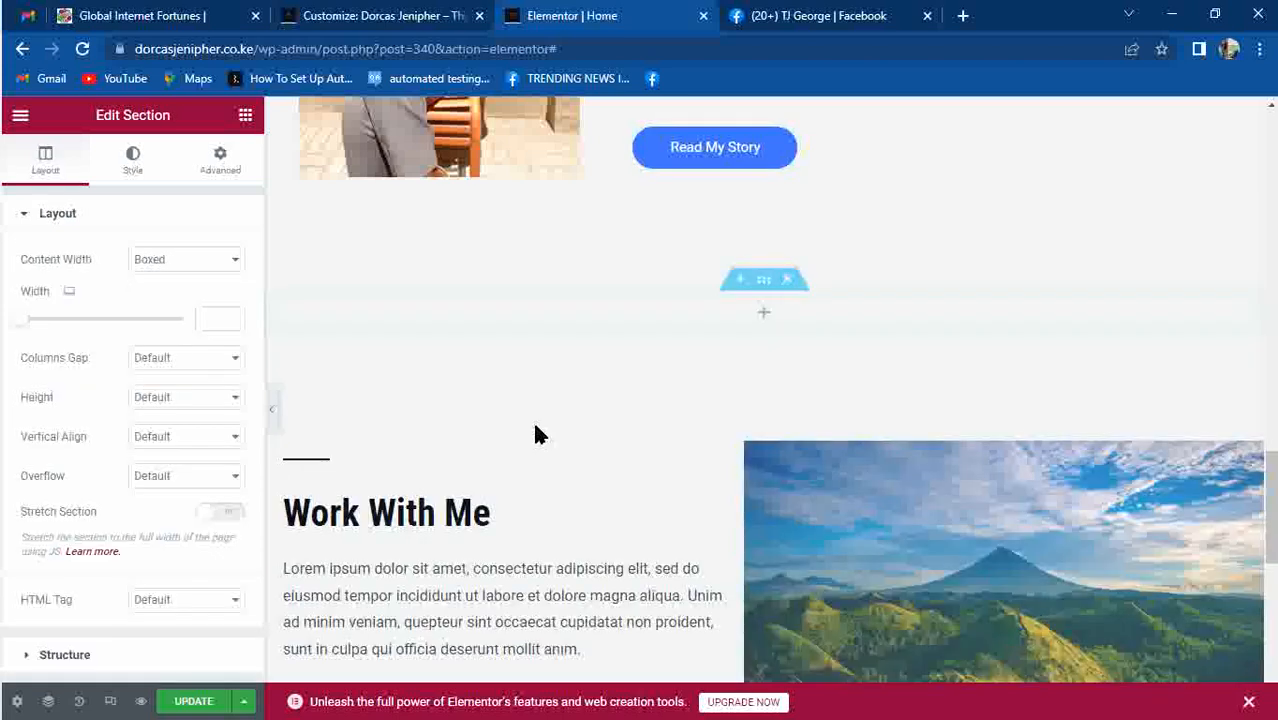
left_click(765, 318)
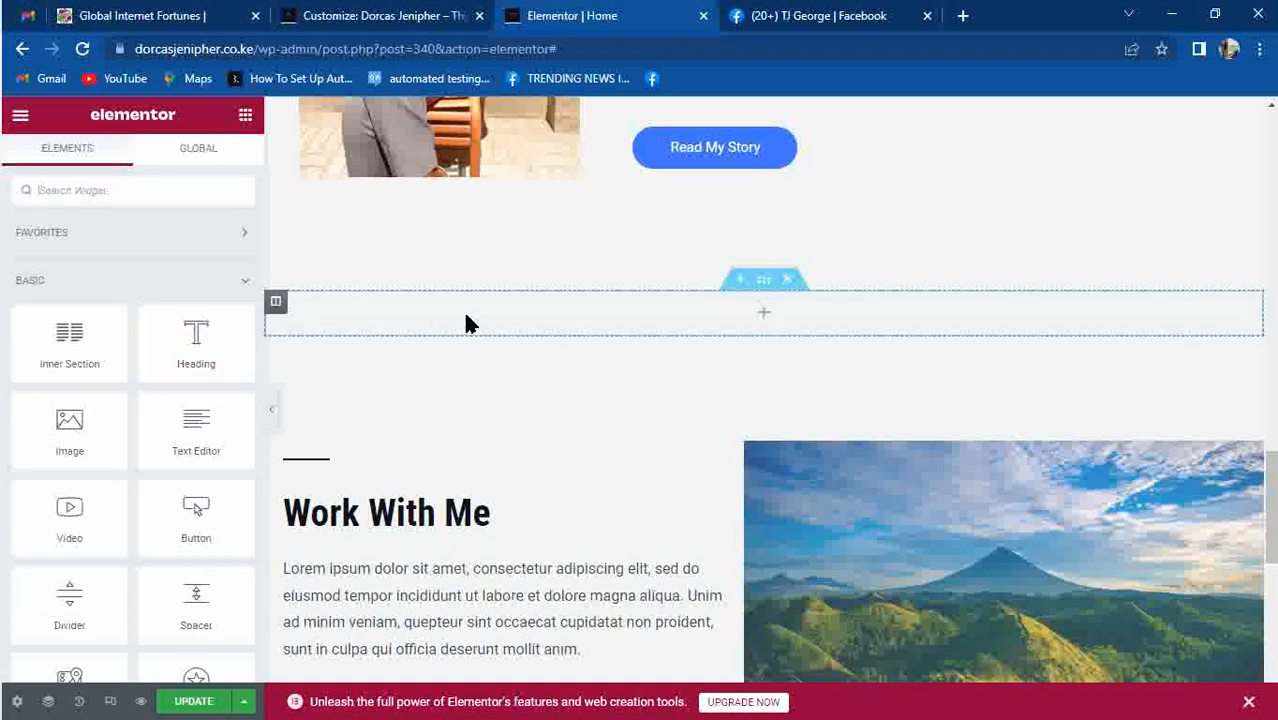
left_click_drag(196, 330, 460, 305)
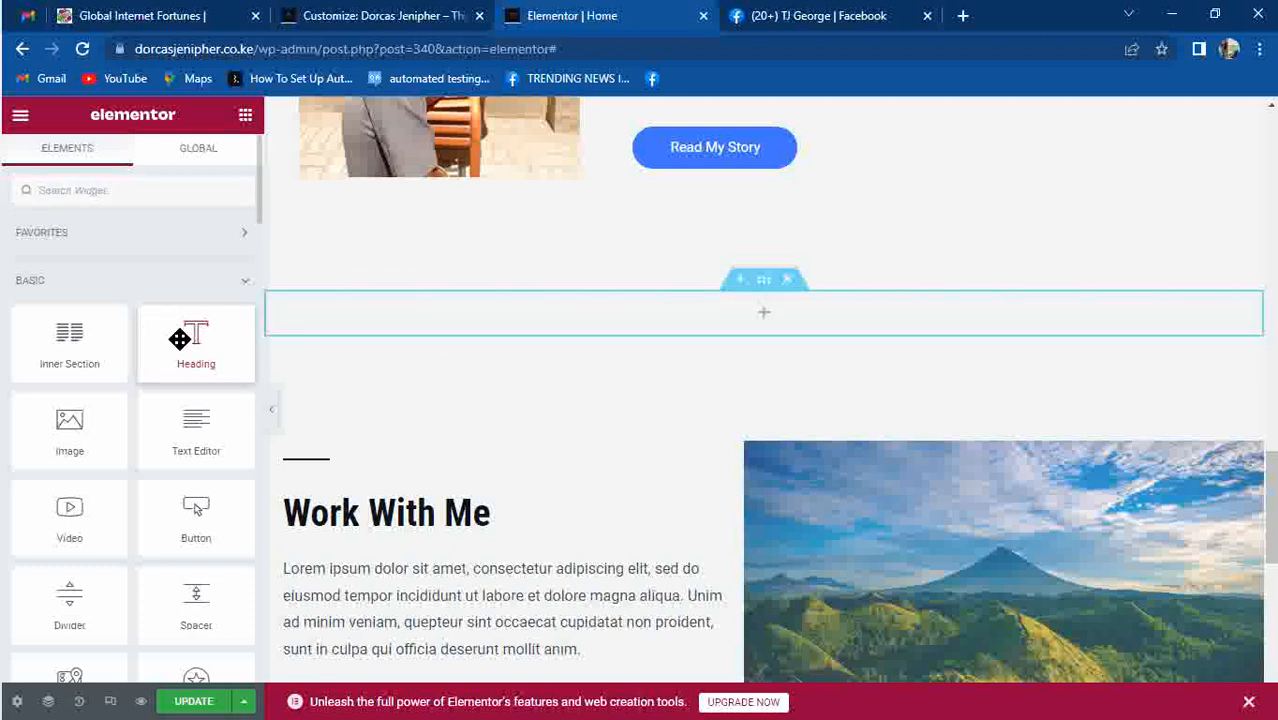
Drop in a Heading widget, change its text to 'MY GALLERY' and centre-align it.
left_click_drag(180, 339, 516, 323)
left_click(581, 338)
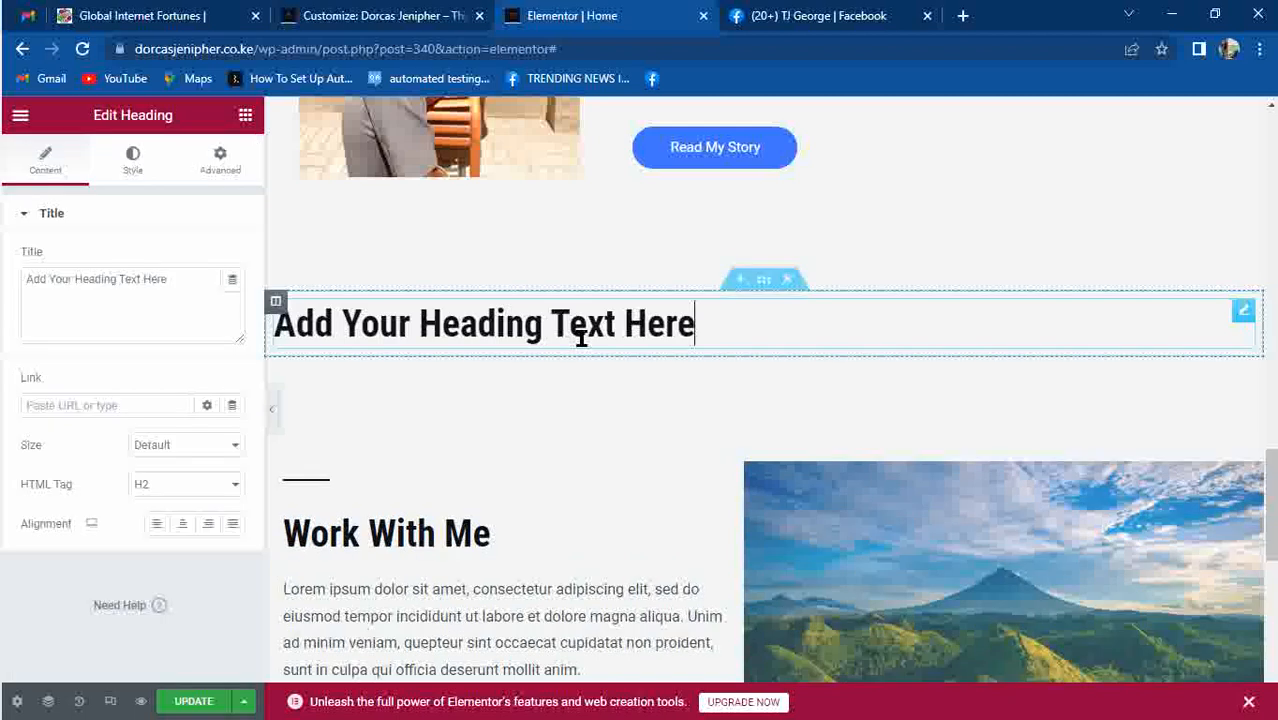
triple_click(581, 338)
type("MY ")
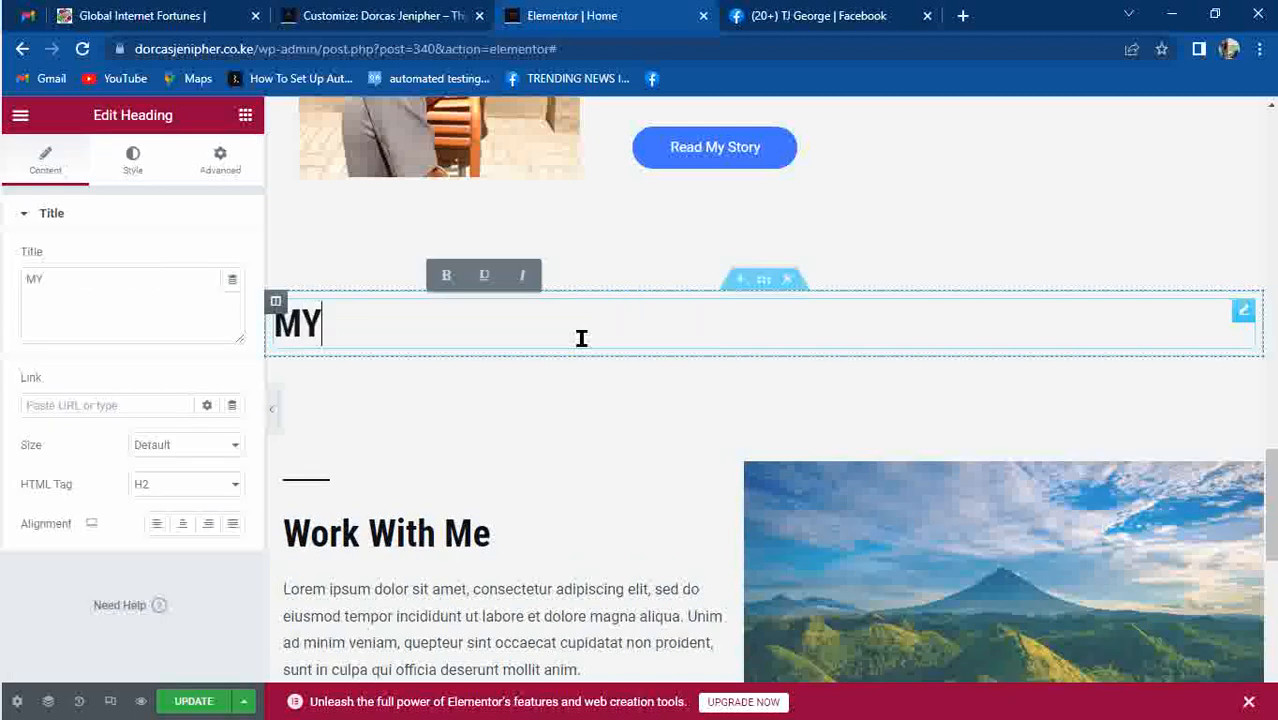
type("gallary")
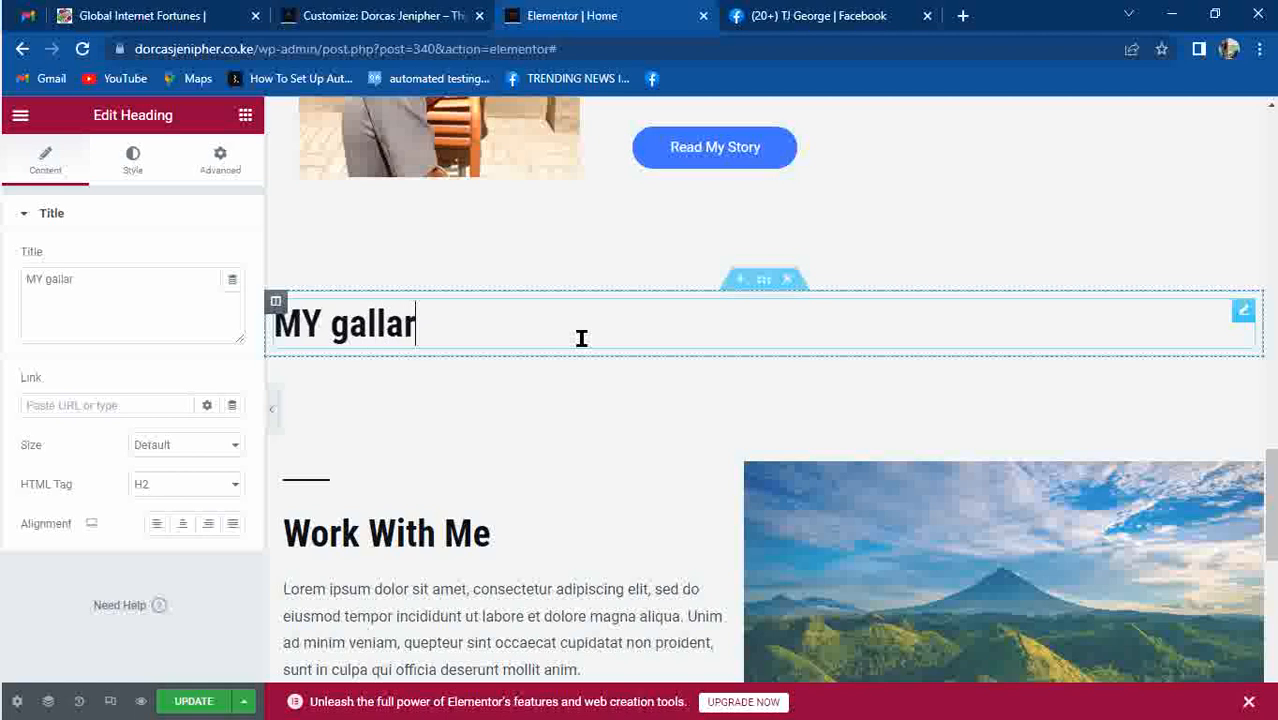
key("BackSpace")
key("BackSpace")
key("BackSpace")
key("BackSpace")
key("BackSpace")
key("BackSpace")
key("BackSpace")
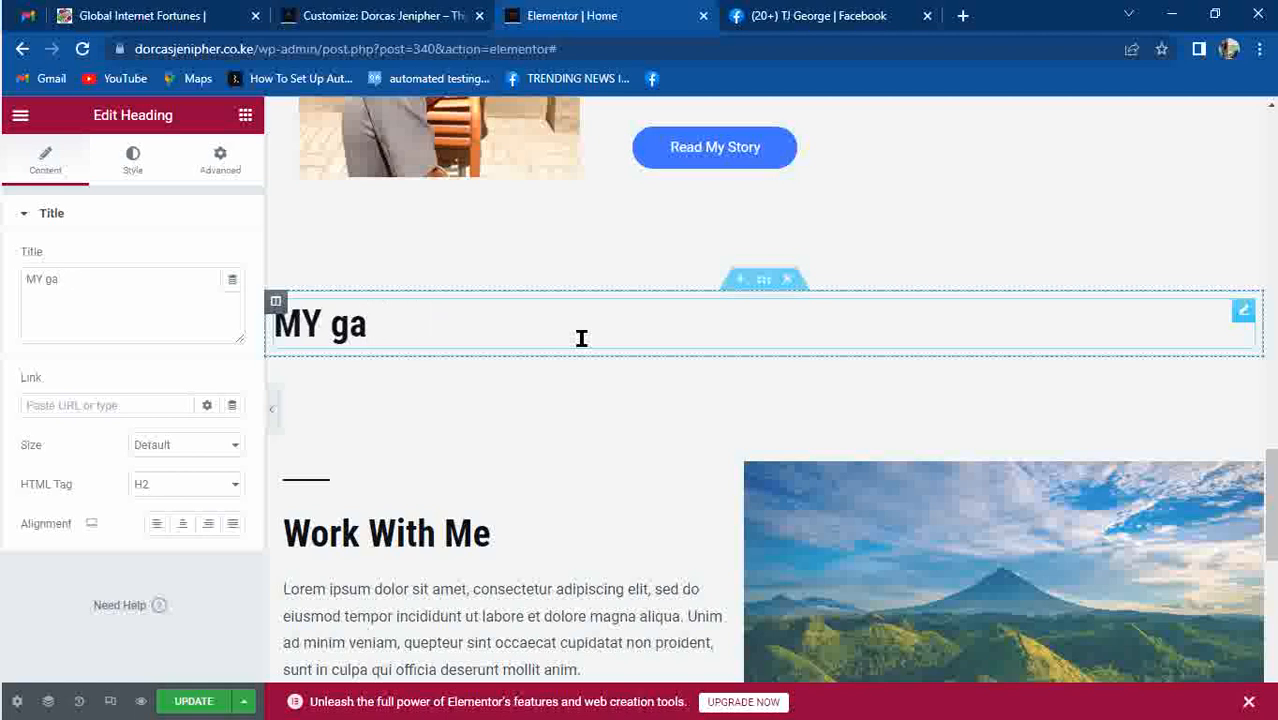
type("GALLERY")
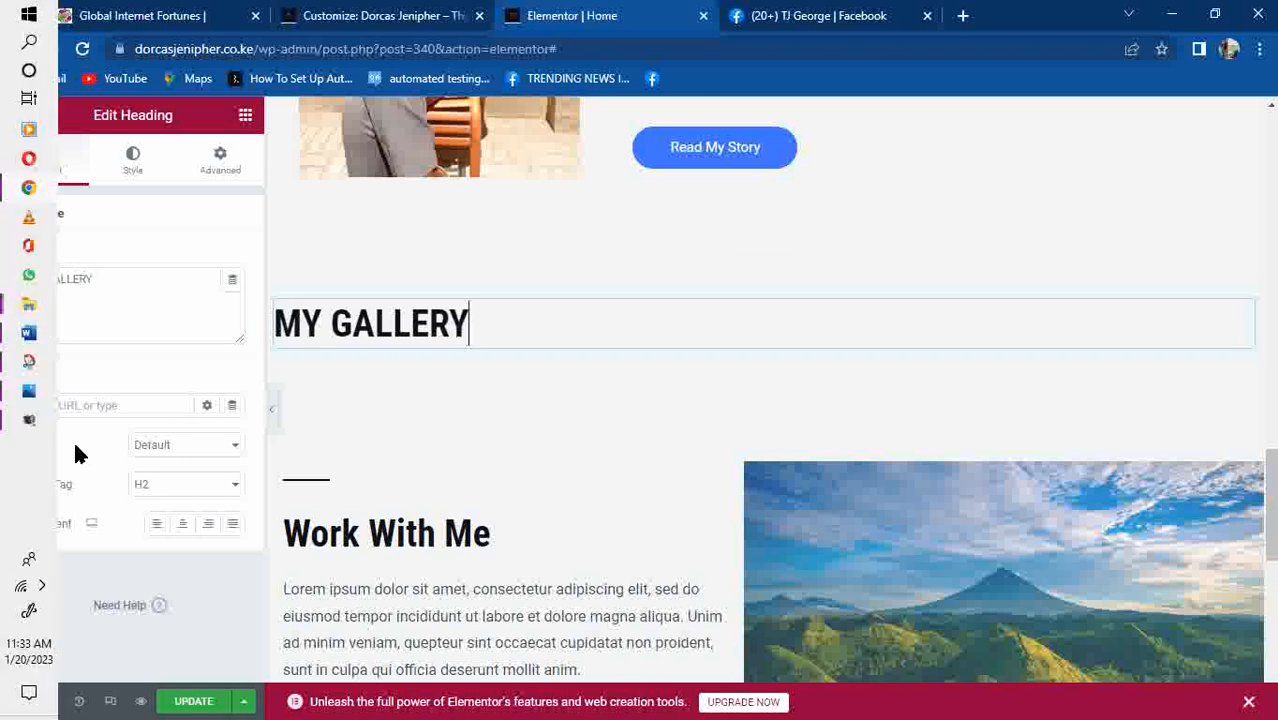
left_click(187, 524)
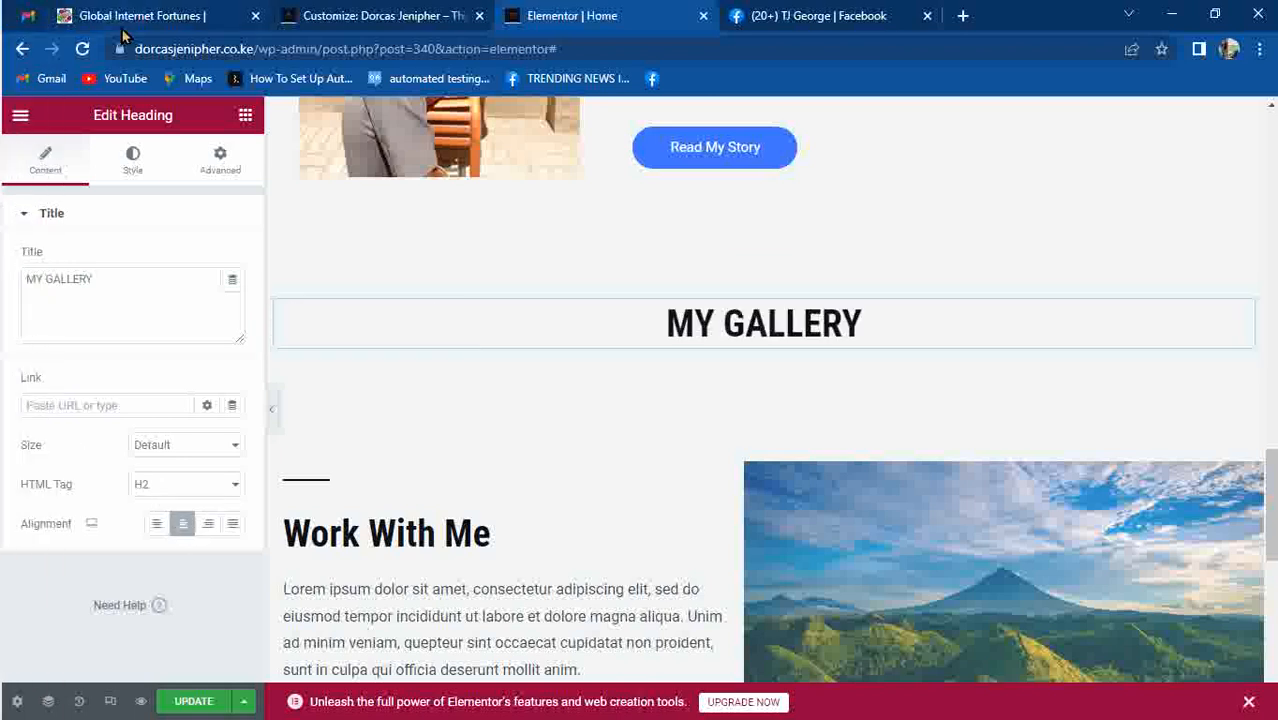
left_click(126, 158)
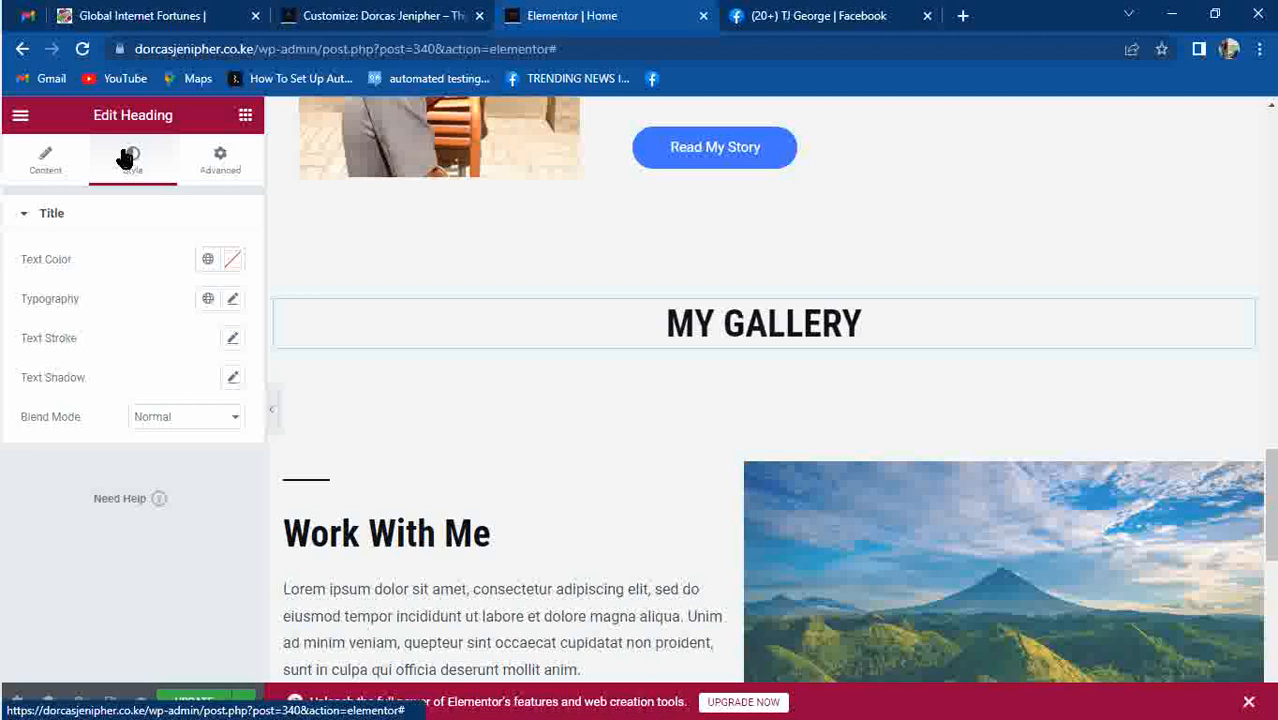
Set the MY GALLERY heading's text colour to a bright red.
left_click(232, 259)
left_click(305, 365)
left_click_drag(307, 365, 344, 335)
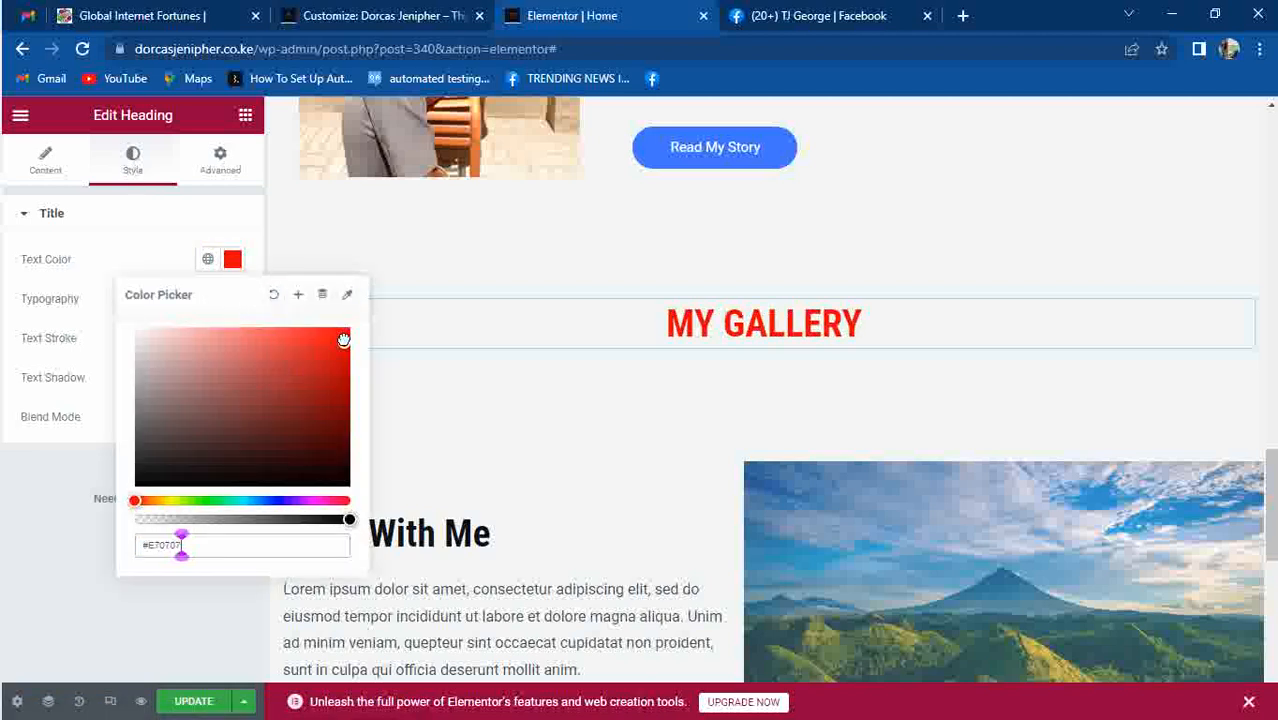
left_click(145, 247)
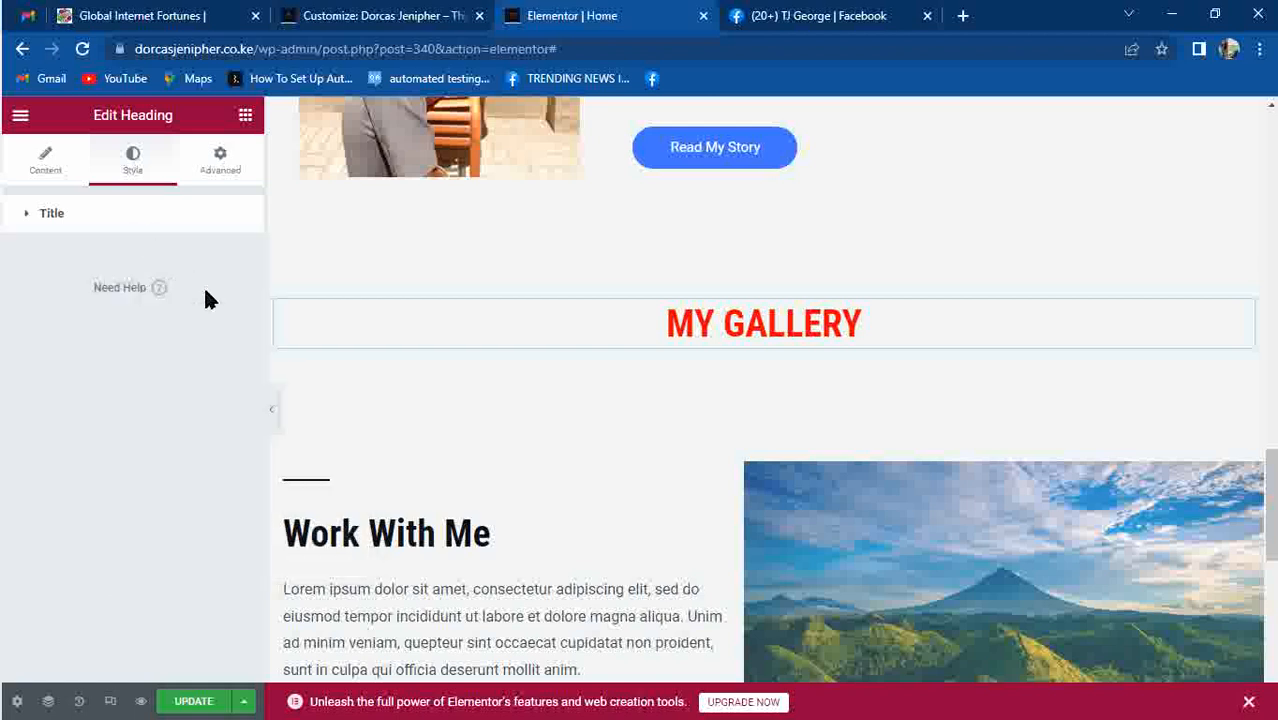
Change the heading's typography font family to Archivo Black.
left_click(143, 225)
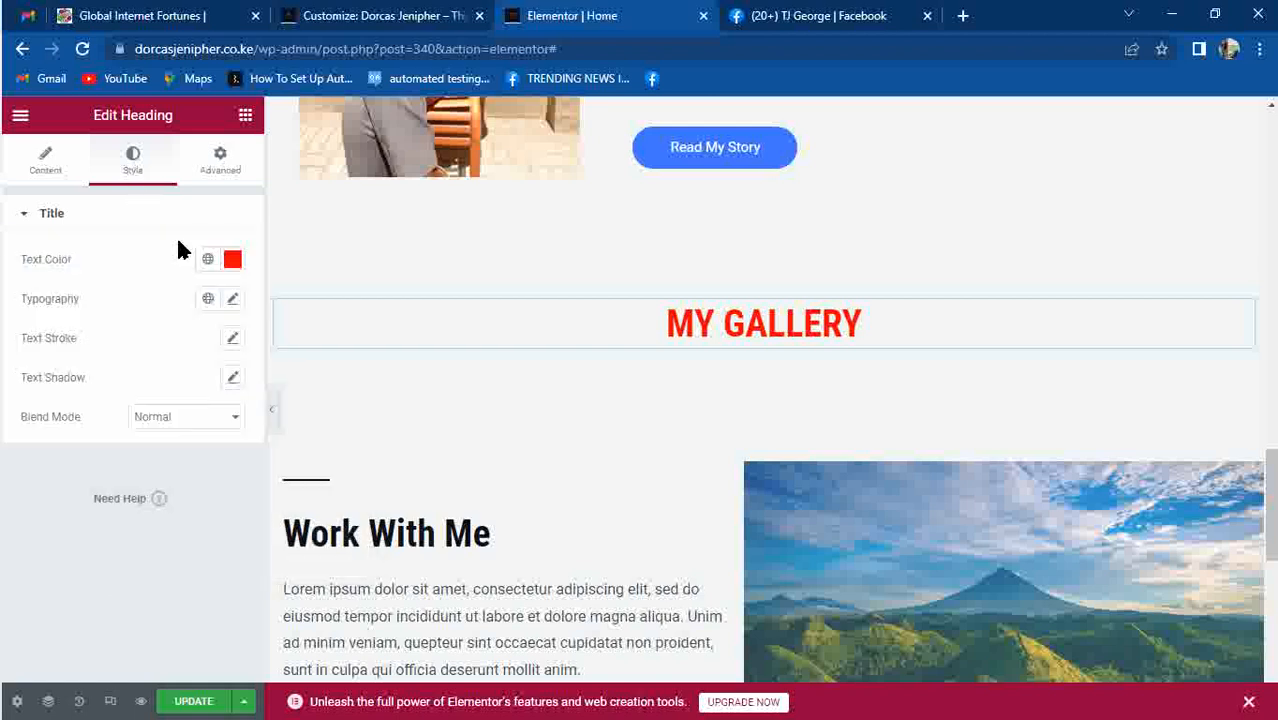
left_click(231, 300)
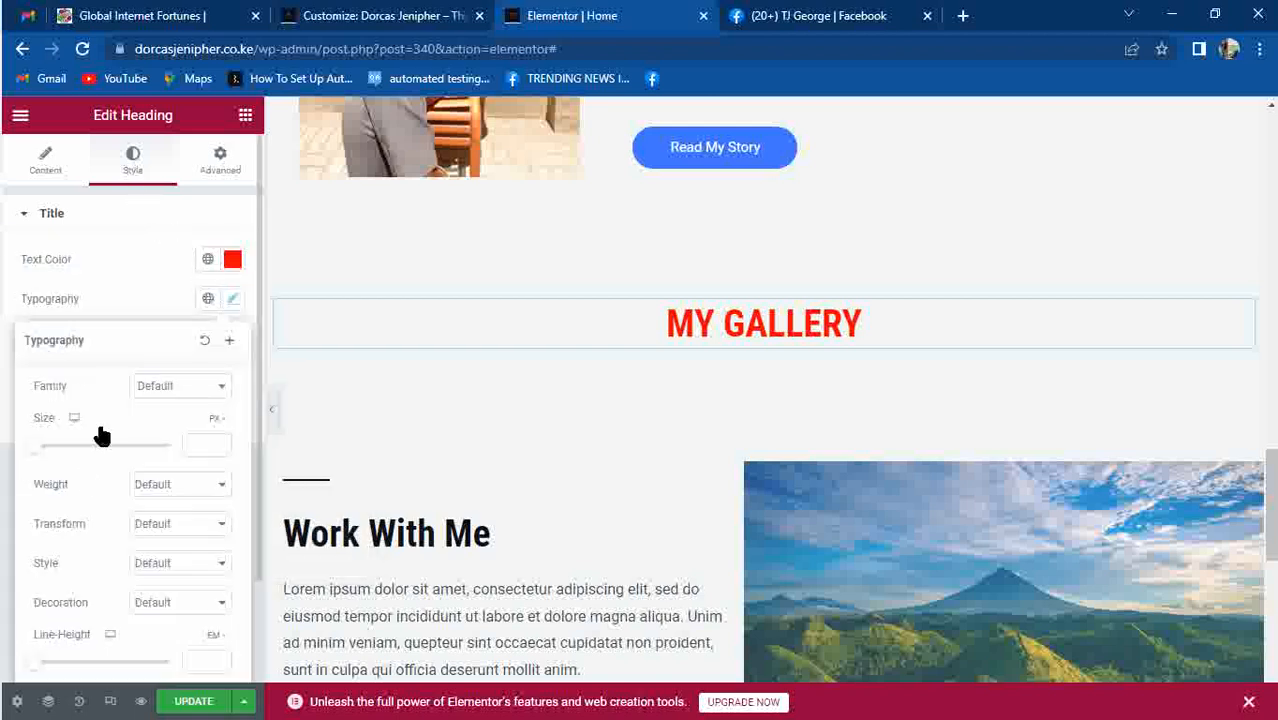
left_click(199, 387)
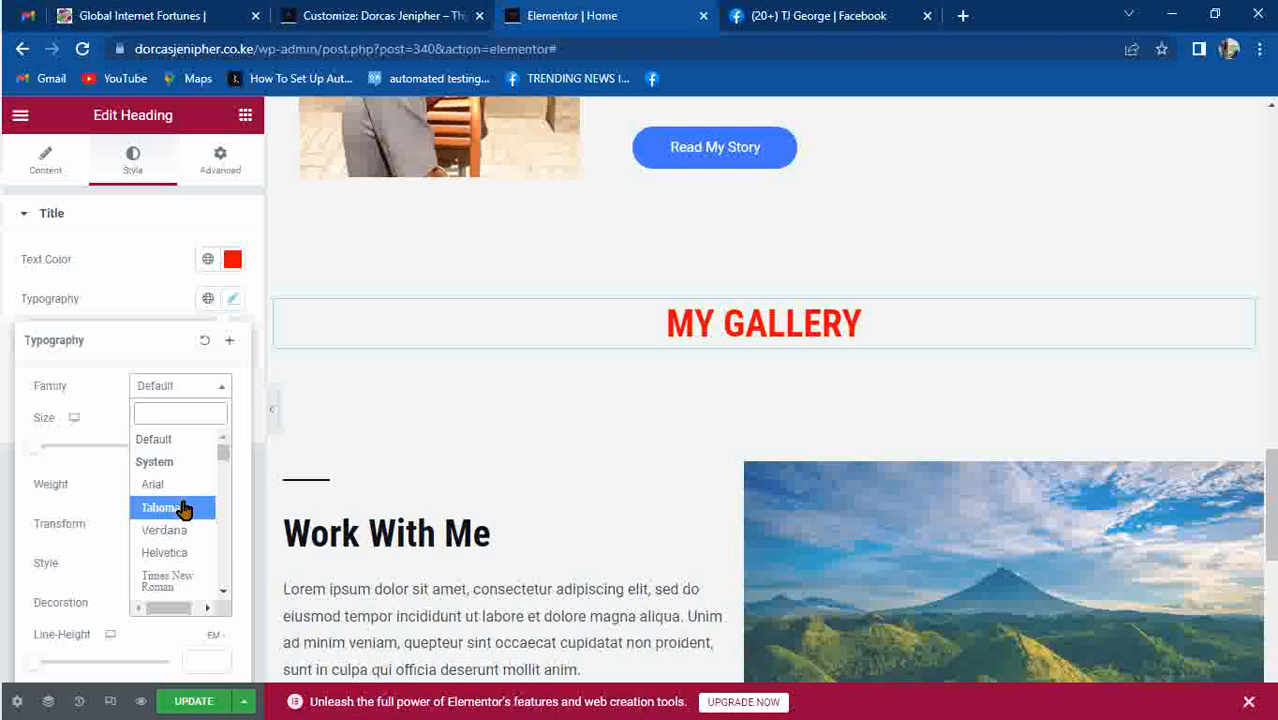
left_click(168, 391)
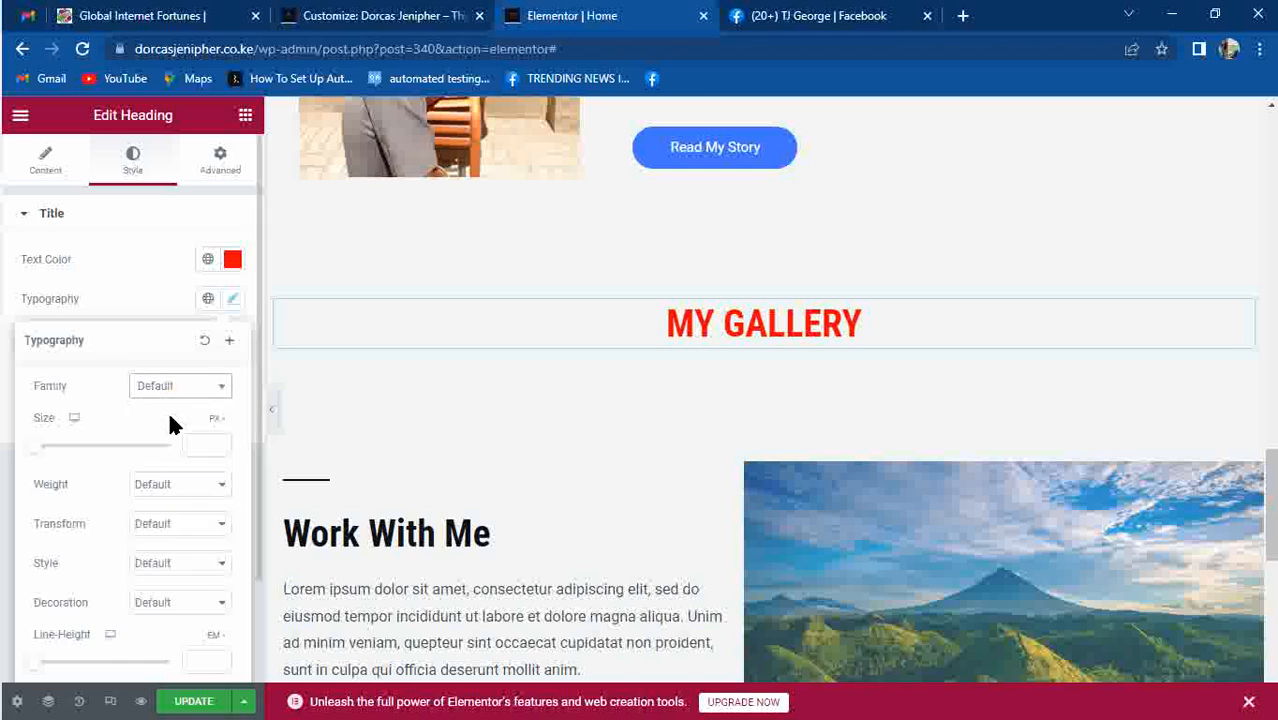
left_click(168, 395)
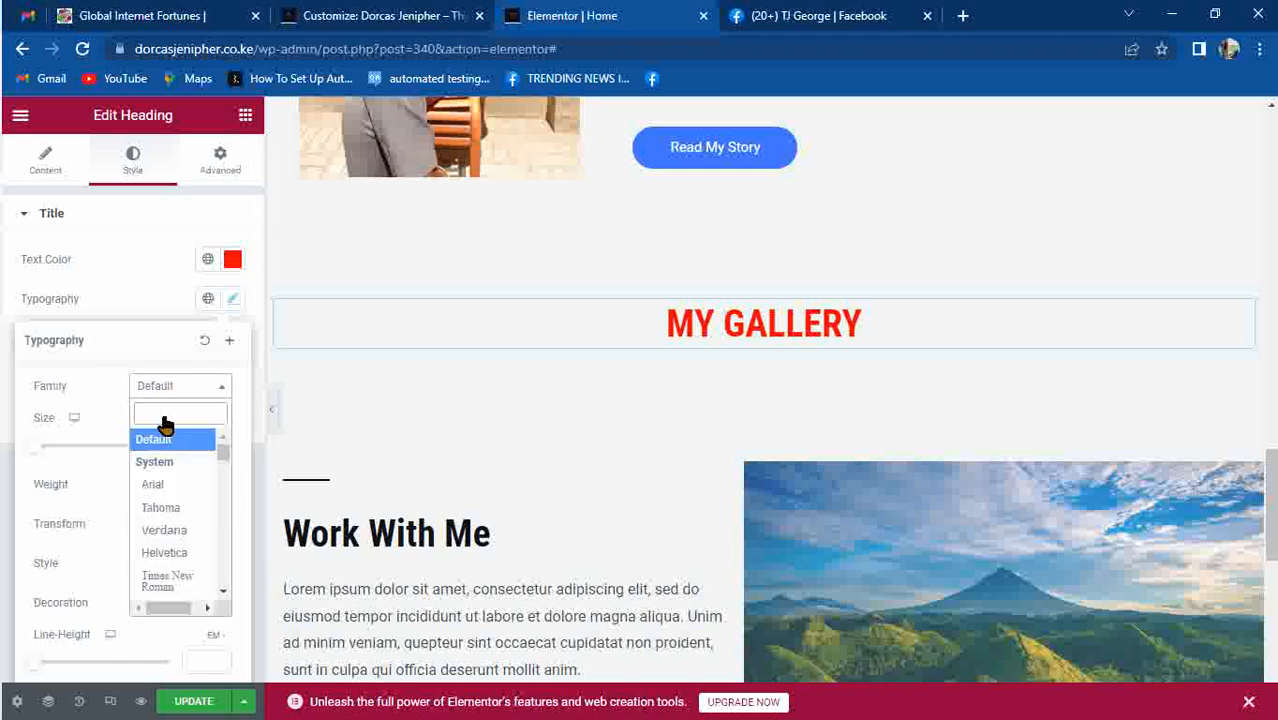
type("ARCH")
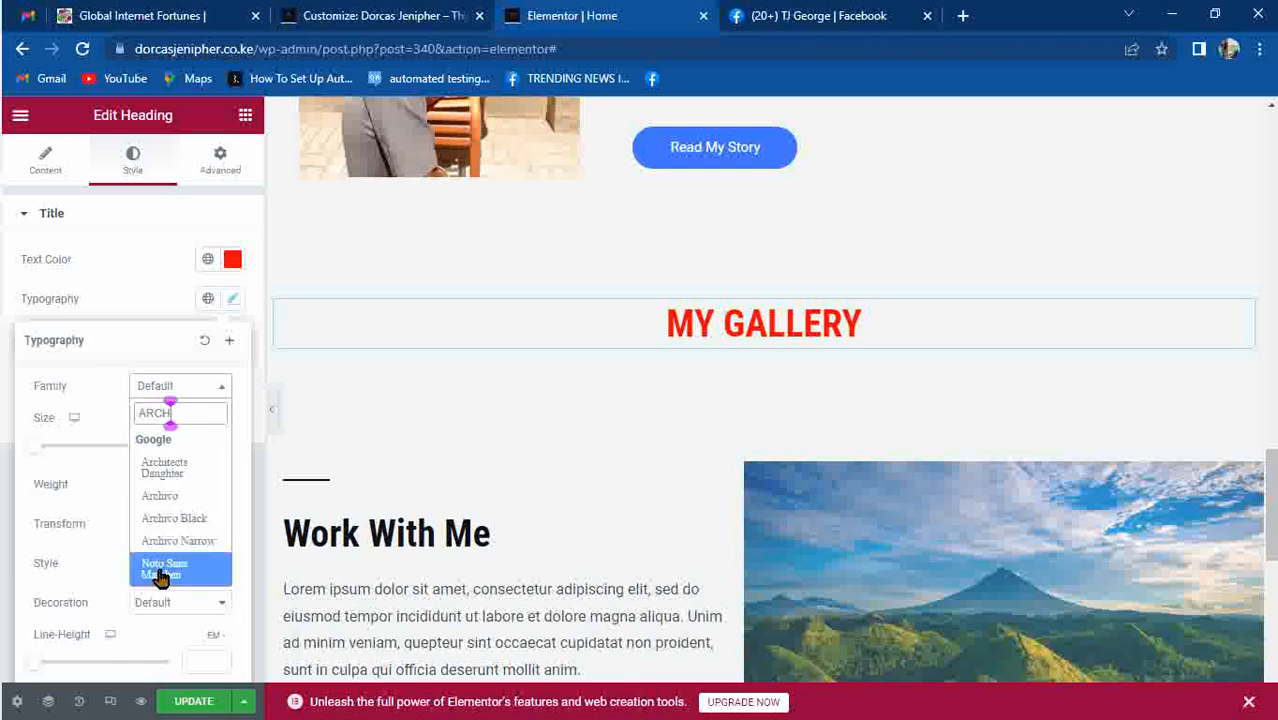
left_click(164, 522)
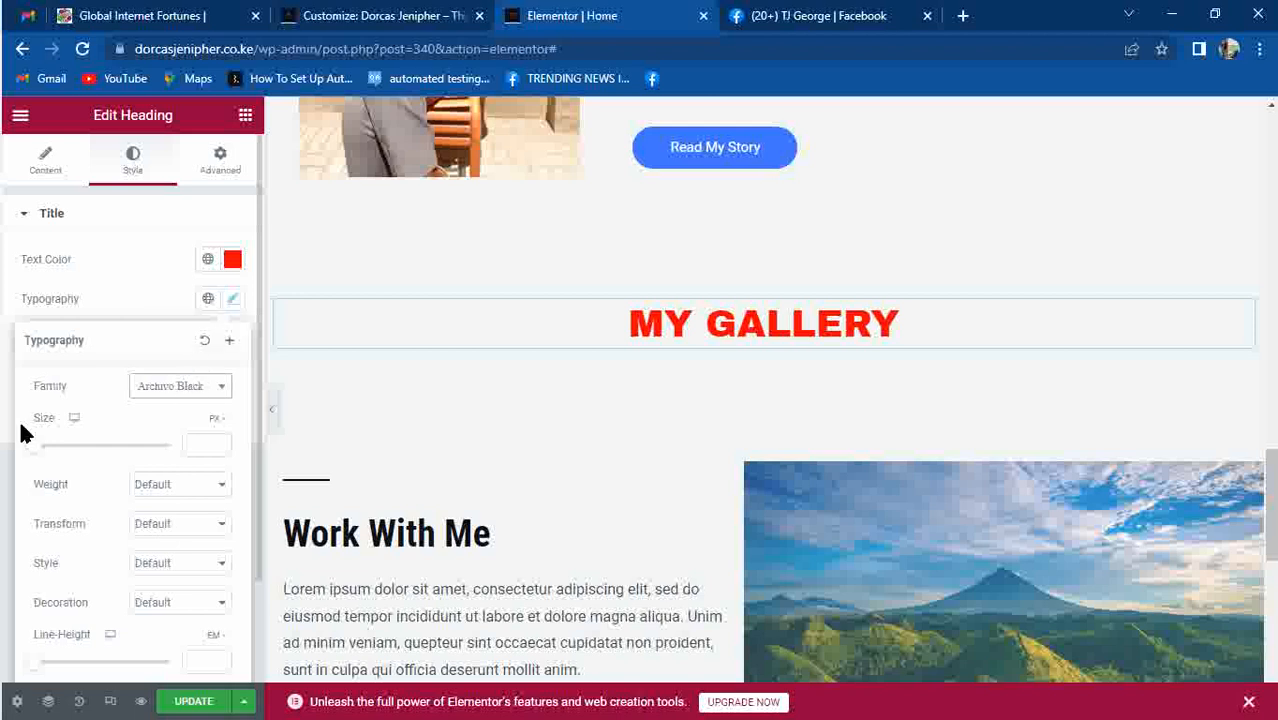
Make the heading text size 46 and italic.
left_click_drag(38, 453, 69, 453)
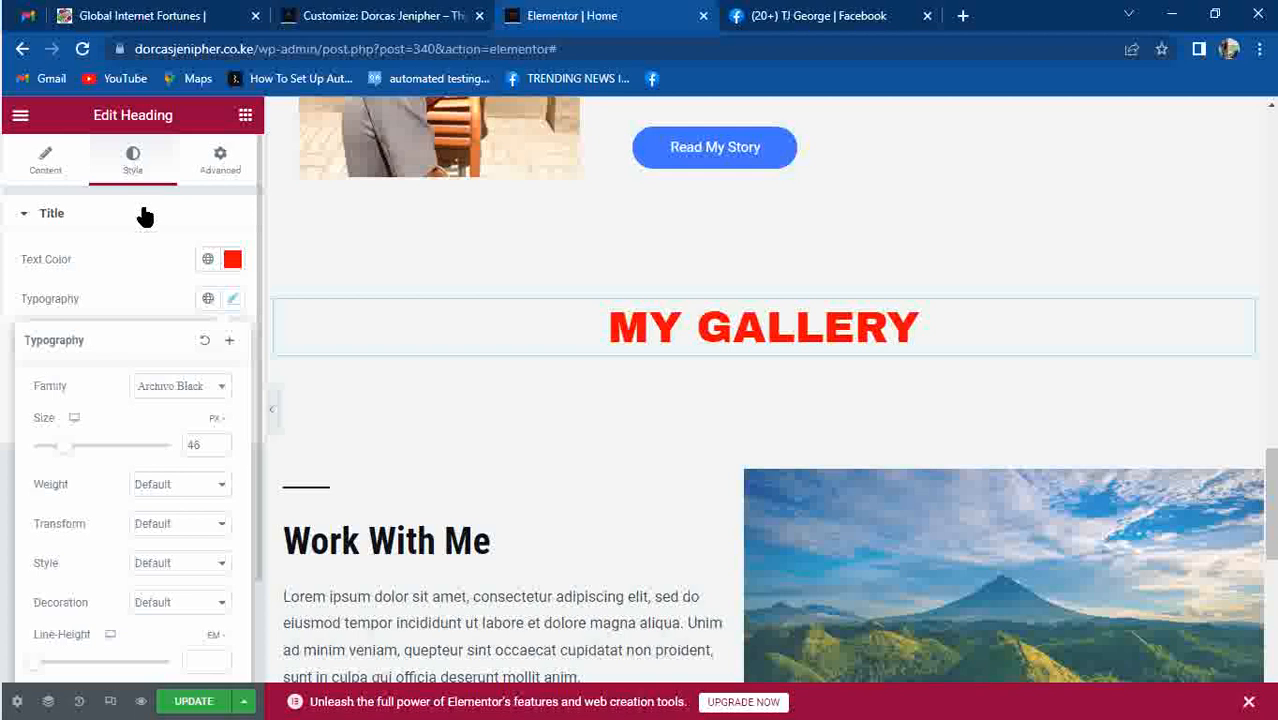
left_click(180, 566)
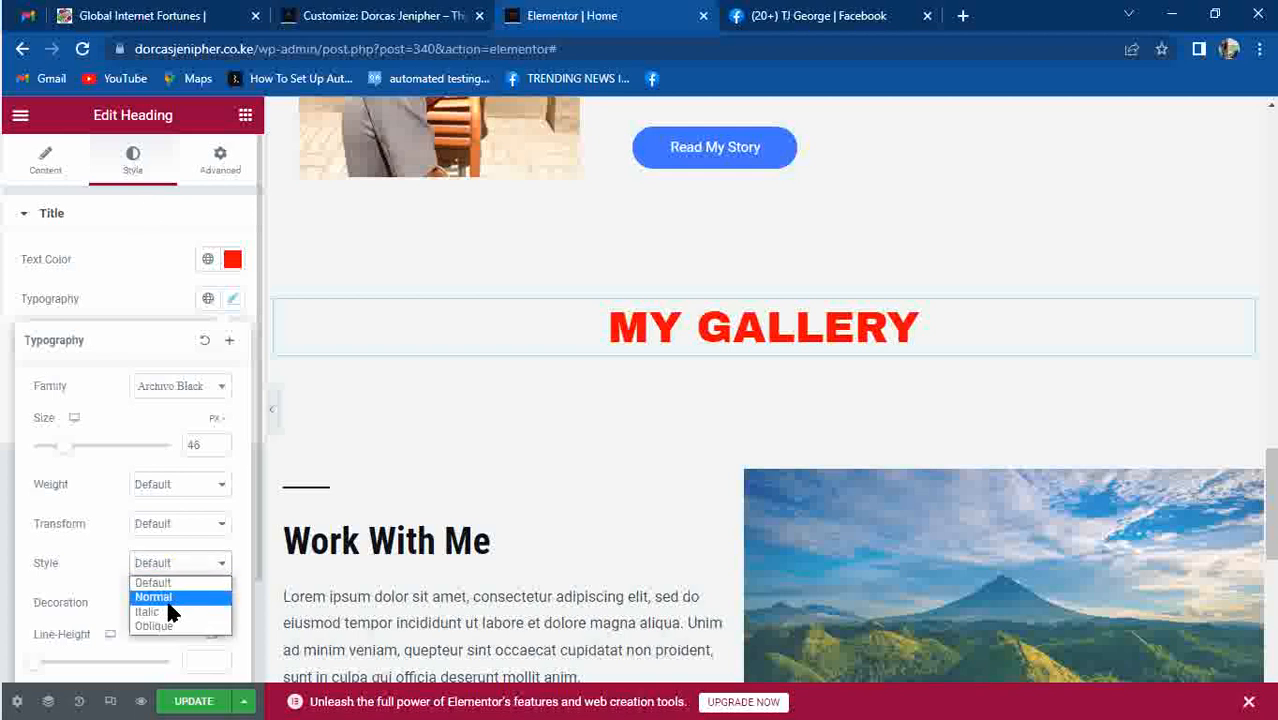
left_click(170, 611)
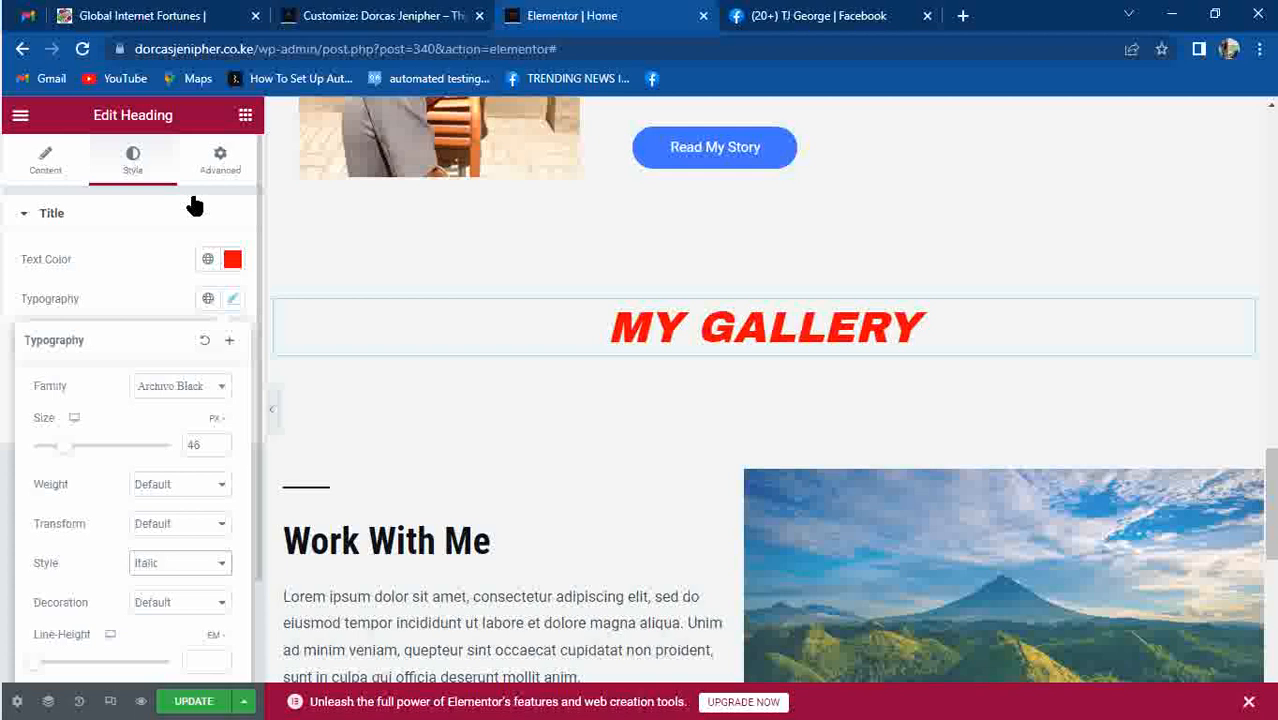
left_click(158, 216)
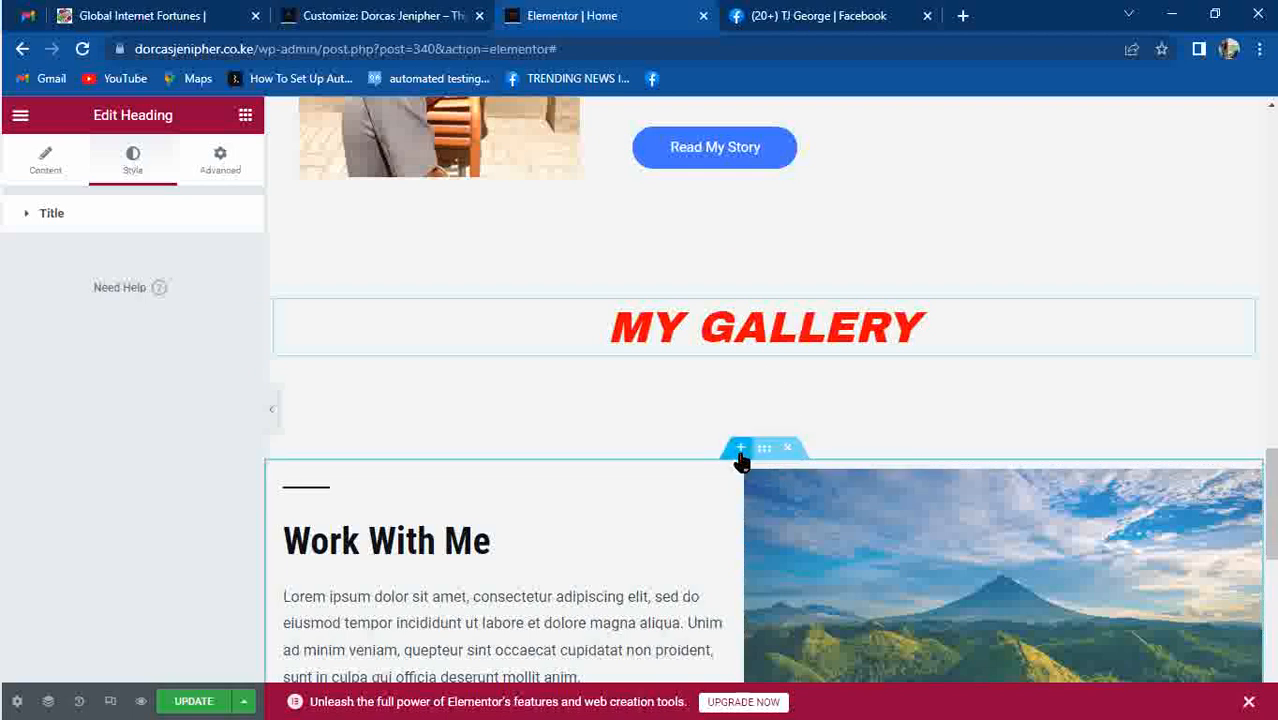
Add a new single-column section below the MY GALLERY heading.
left_click(739, 452)
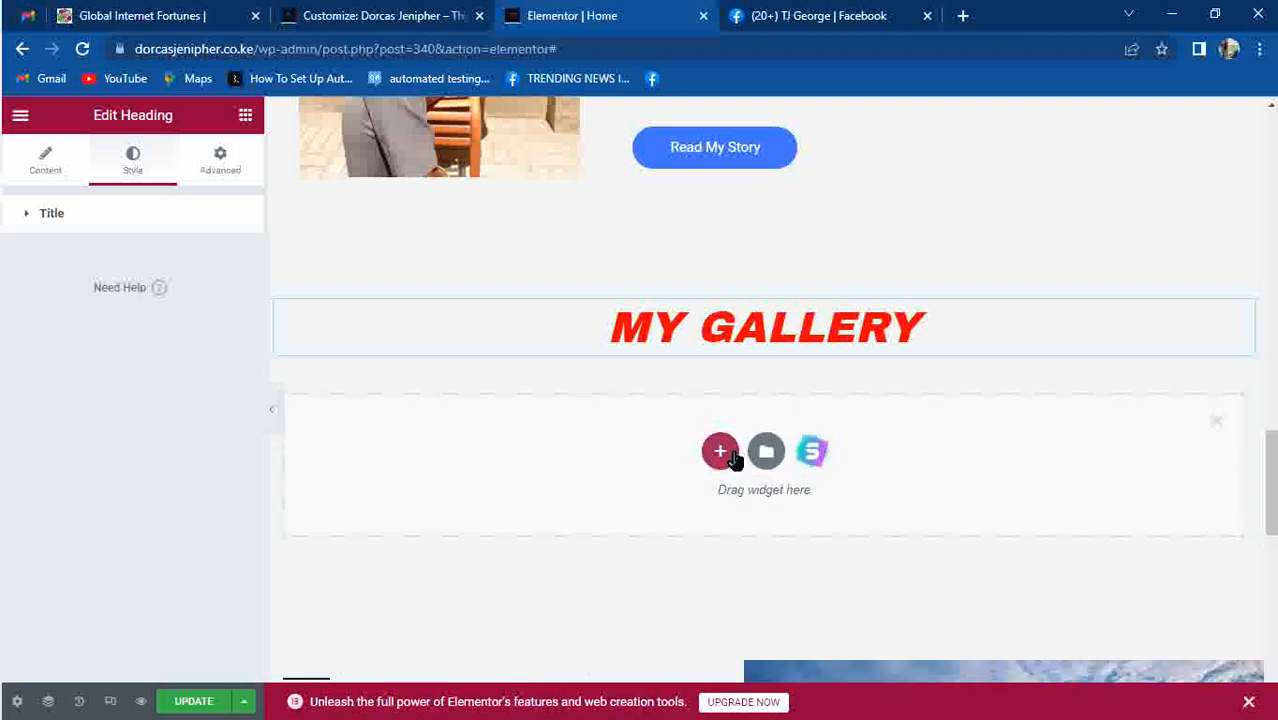
left_click(735, 456)
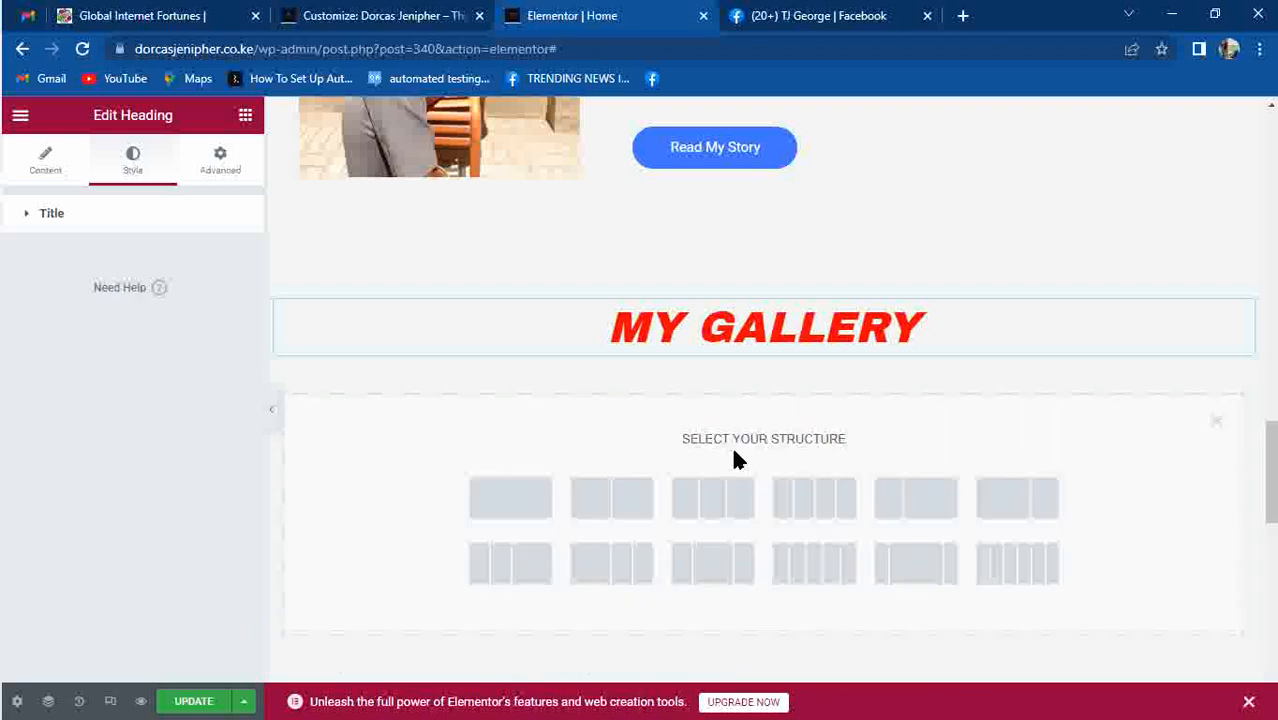
left_click(494, 515)
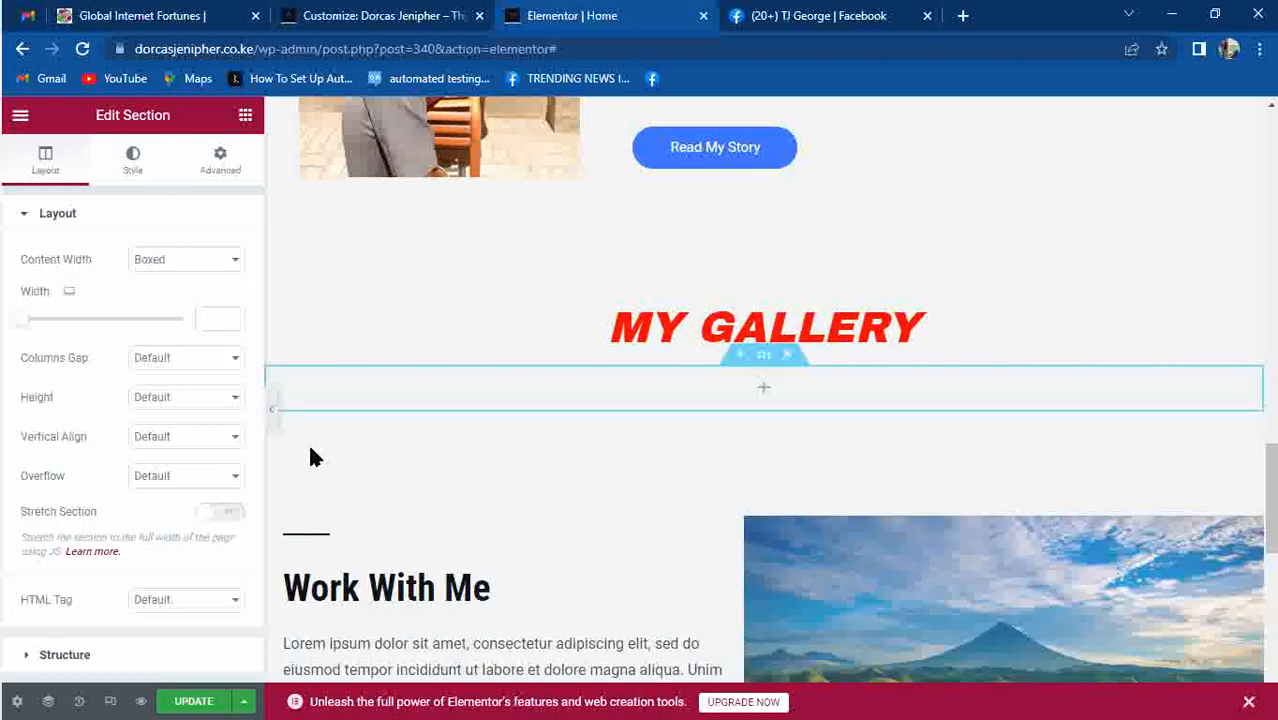
left_click(766, 396)
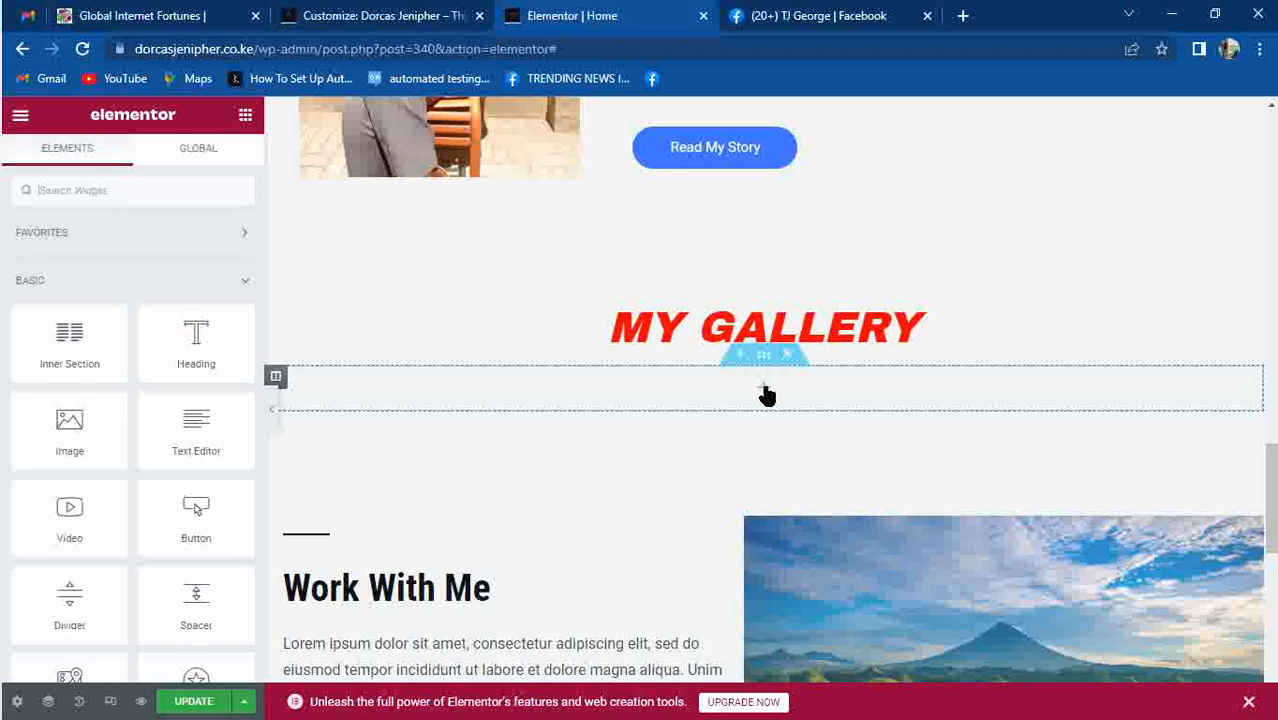
Search widgets for 'IMAGE' and place an Image Carousel in the new section.
left_click(136, 190)
type("IMAGE")
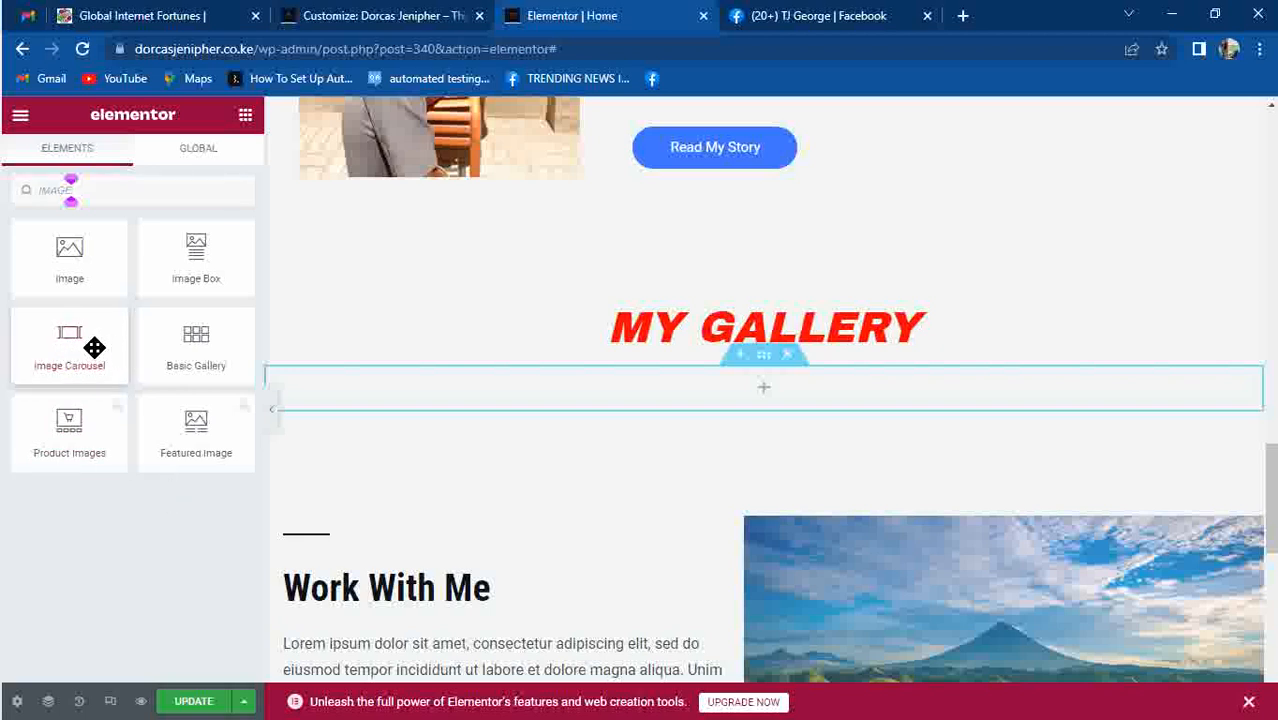
left_click_drag(94, 347, 681, 397)
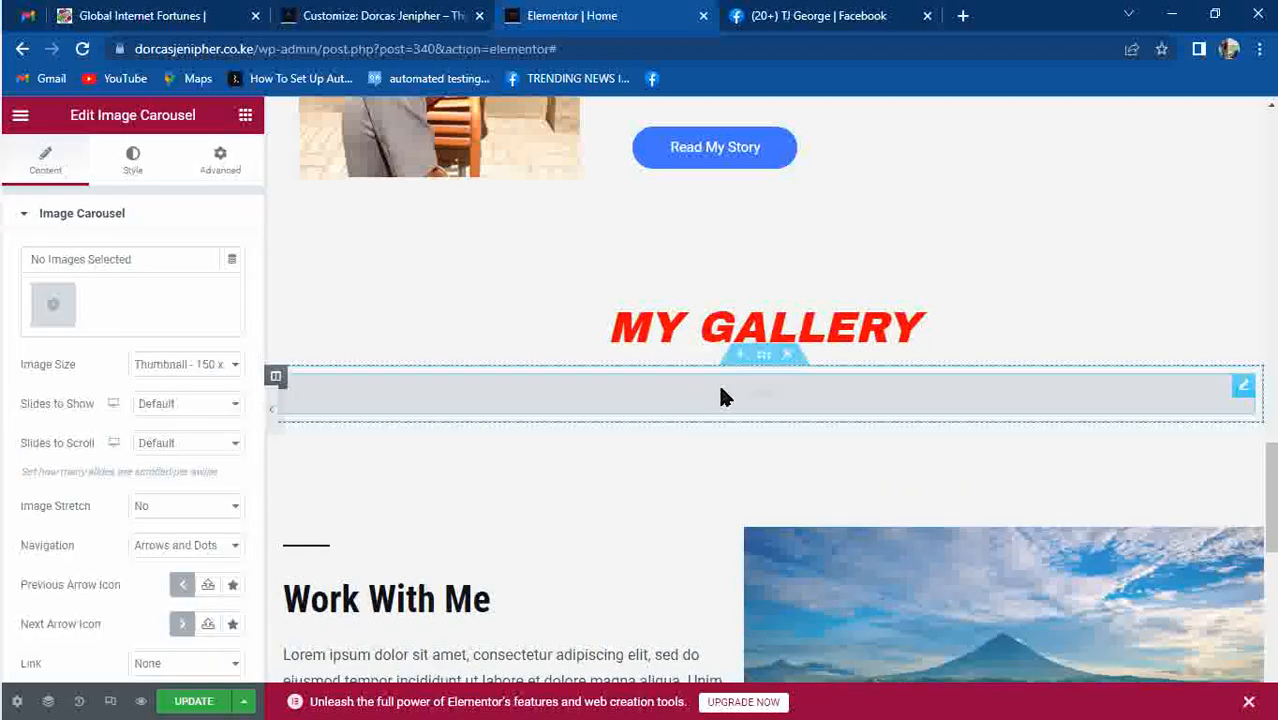
left_click(55, 310)
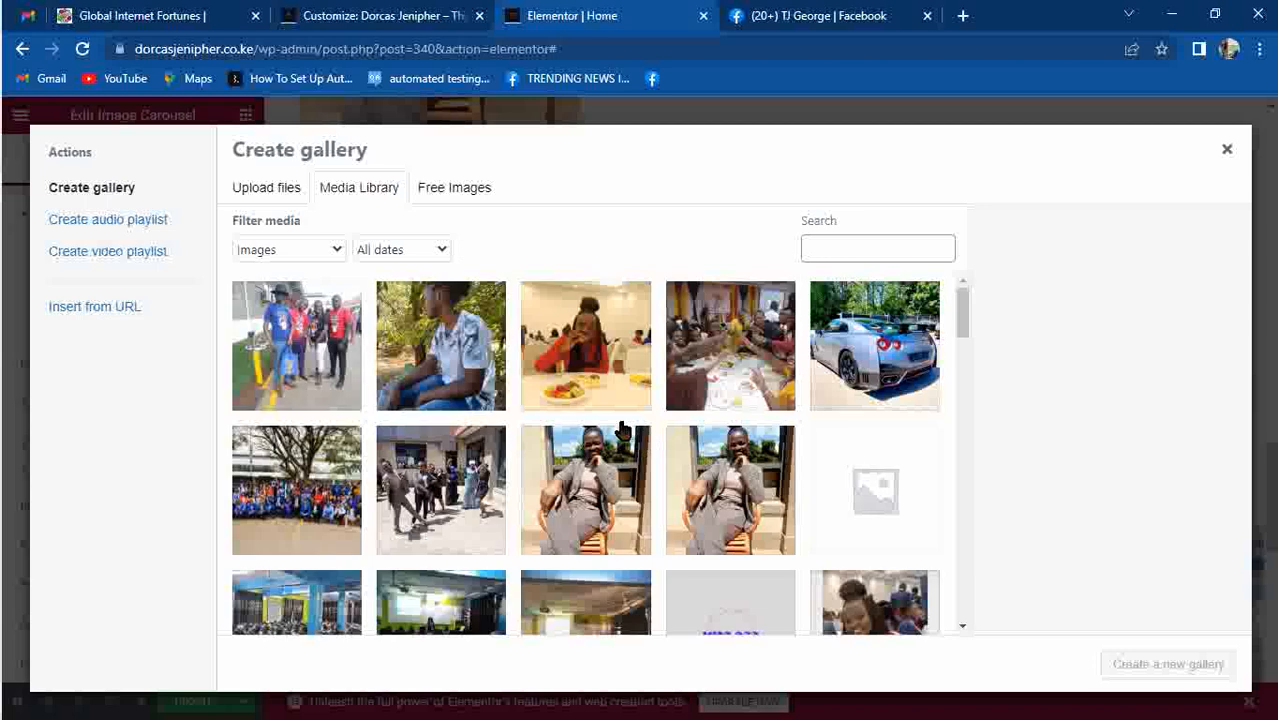
Select nine photos, including the silver car and group shots, and create a new gallery.
left_click(478, 370)
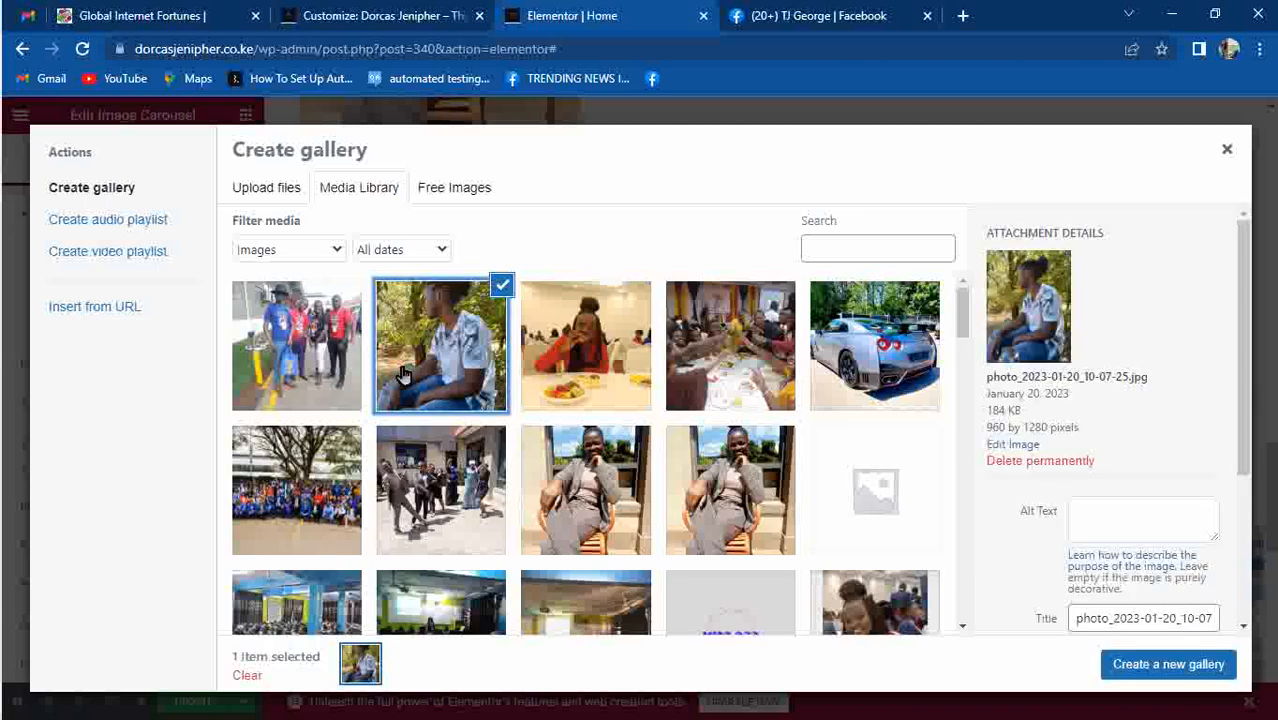
left_click(296, 365)
left_click(600, 340)
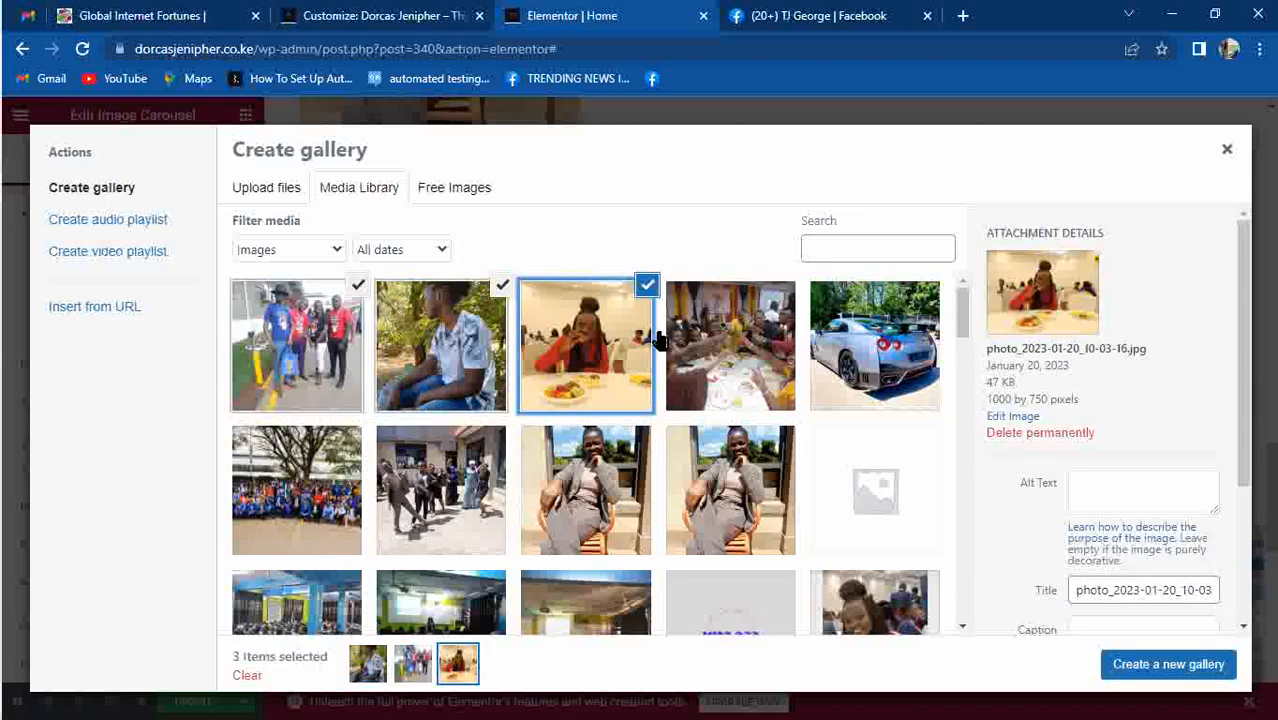
left_click(668, 342)
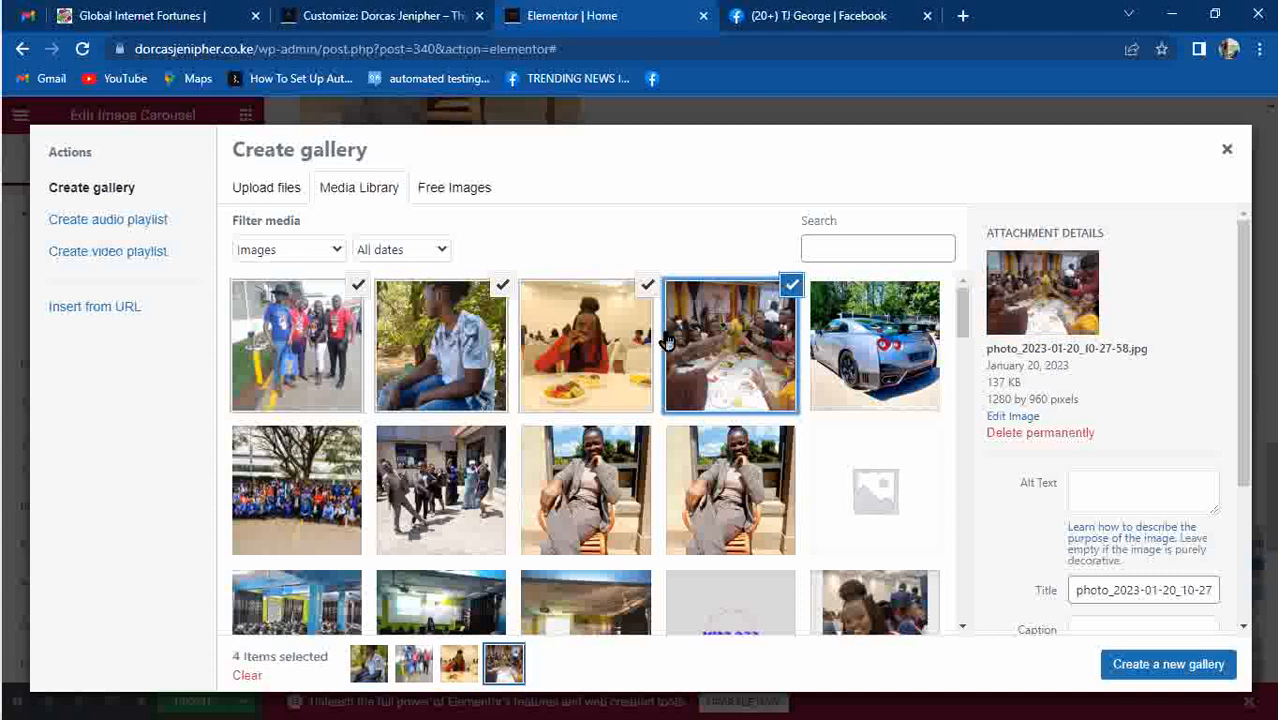
left_click(937, 332)
left_click(452, 482)
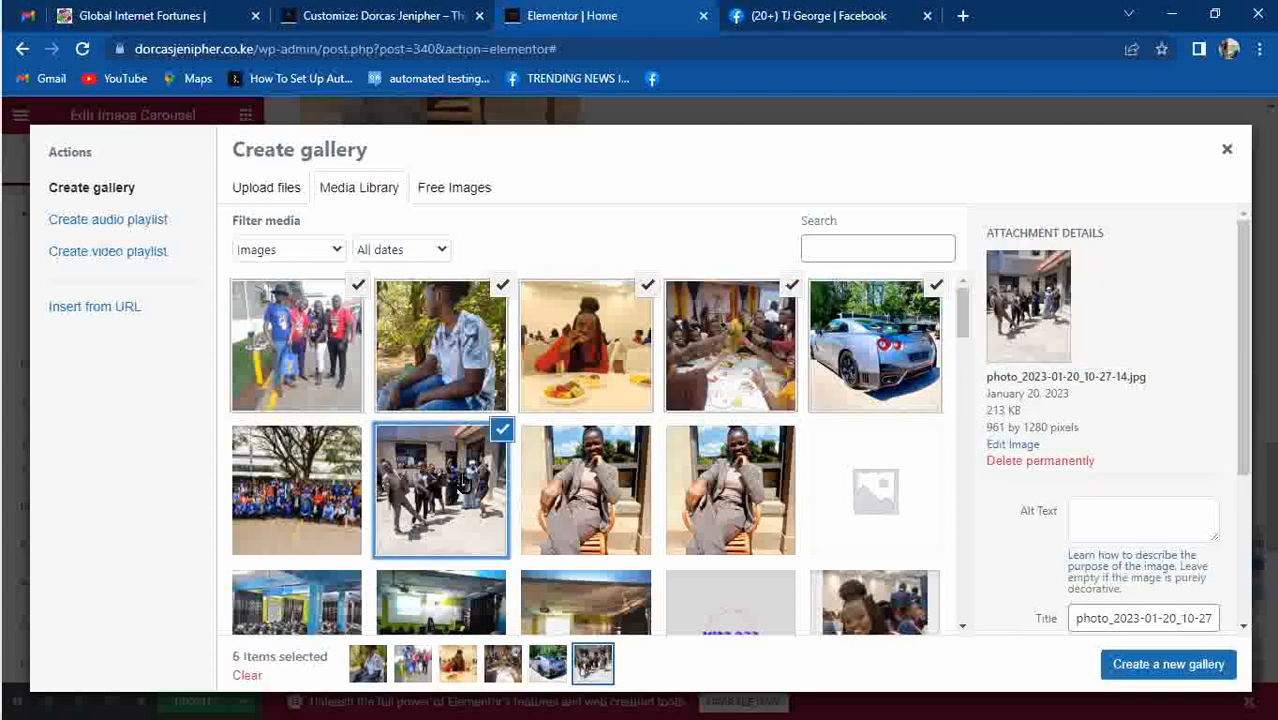
left_click_drag(963, 312, 970, 385)
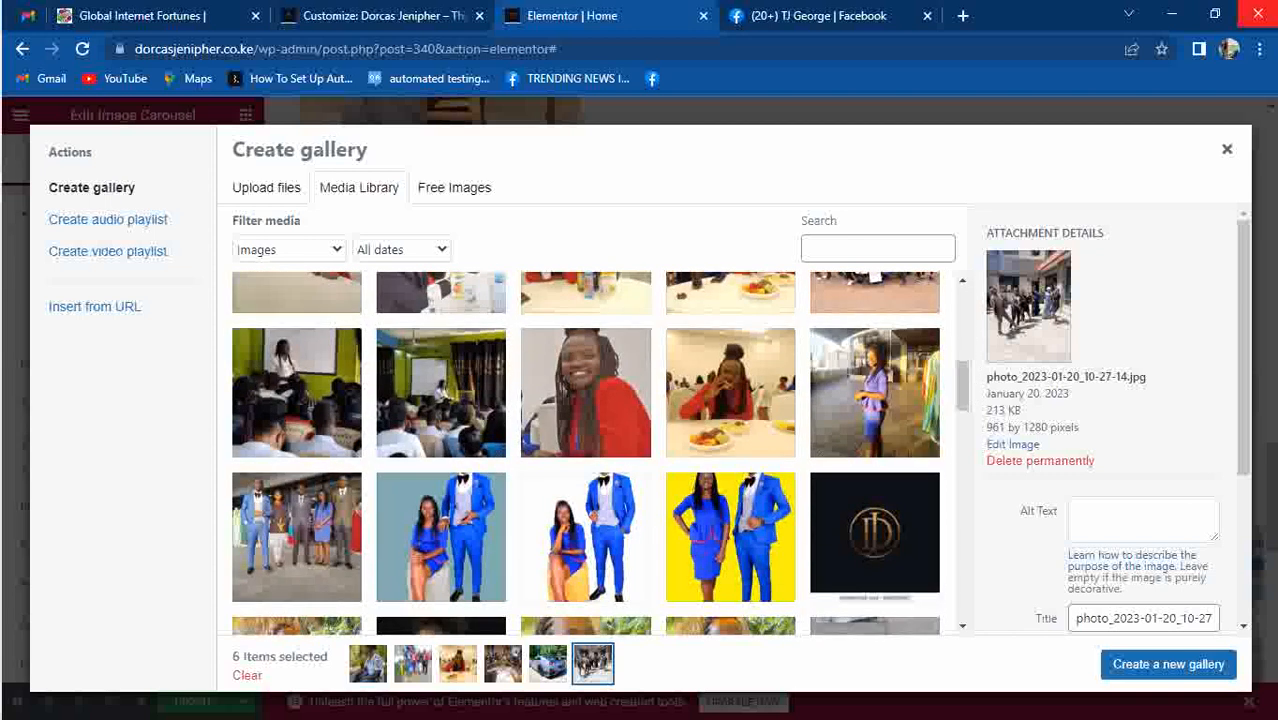
left_click(855, 429)
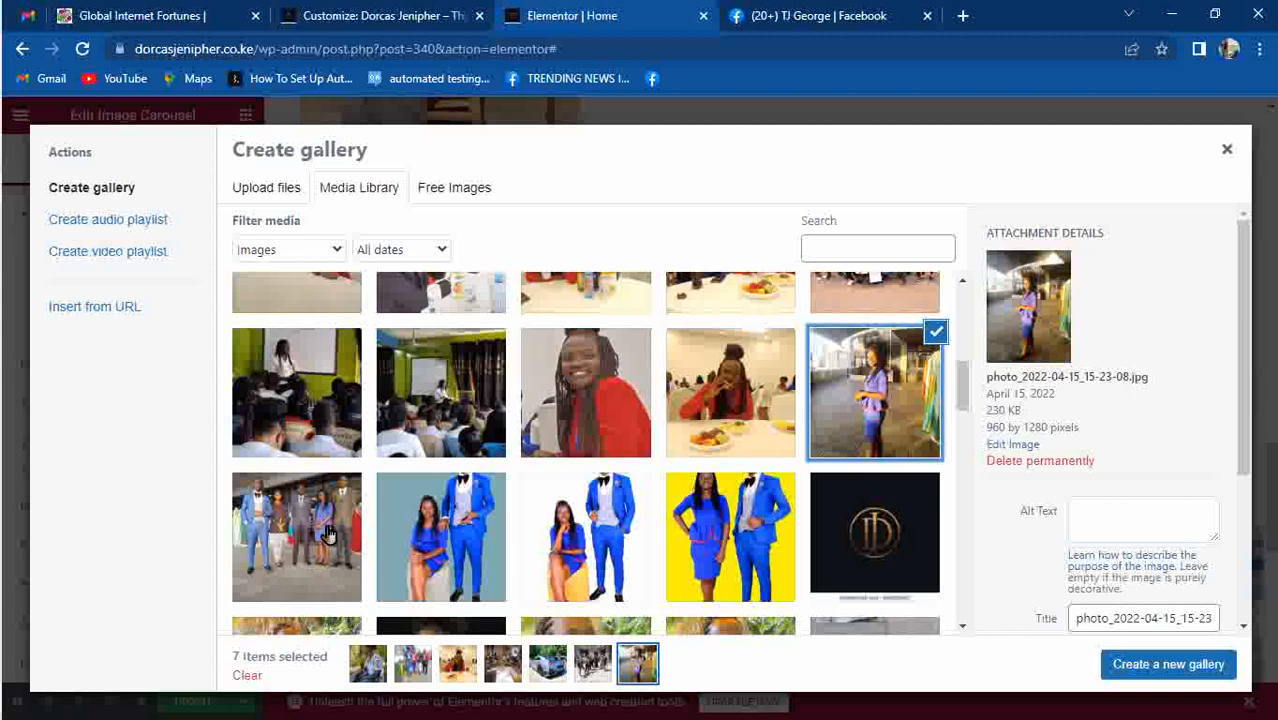
left_click(320, 386)
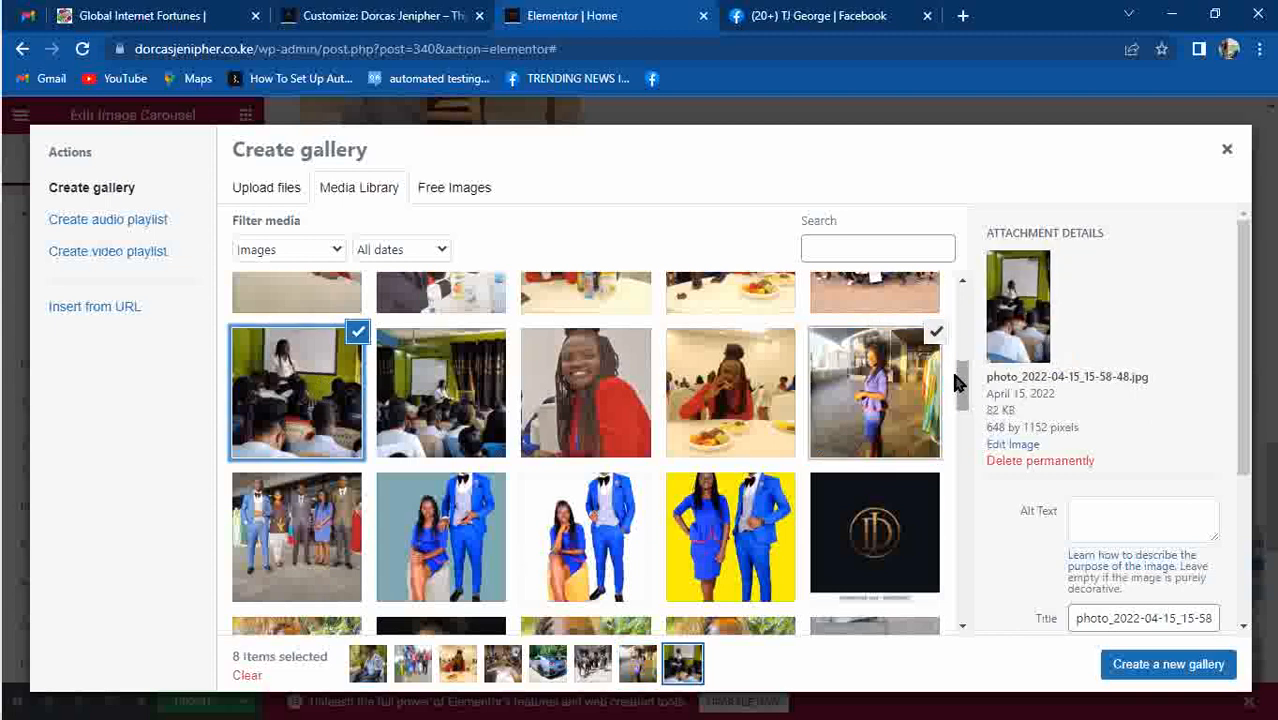
left_click_drag(962, 390, 962, 295)
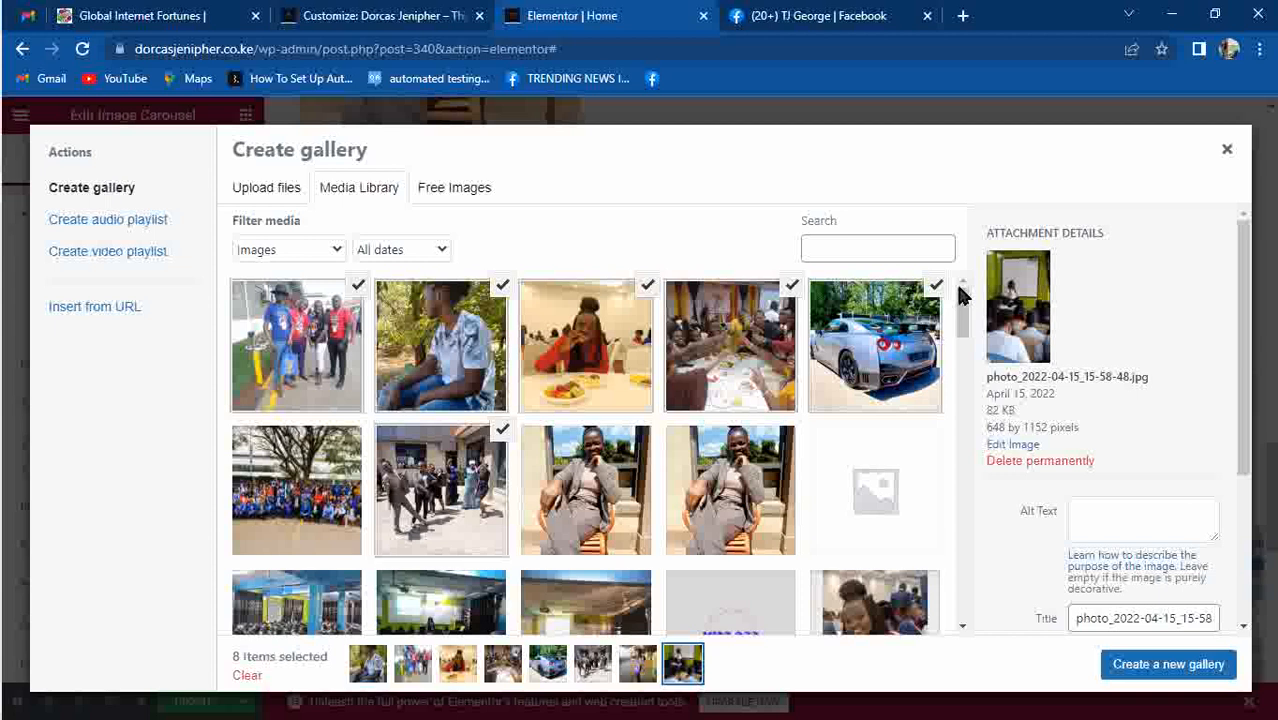
left_click(316, 505)
left_click(1220, 664)
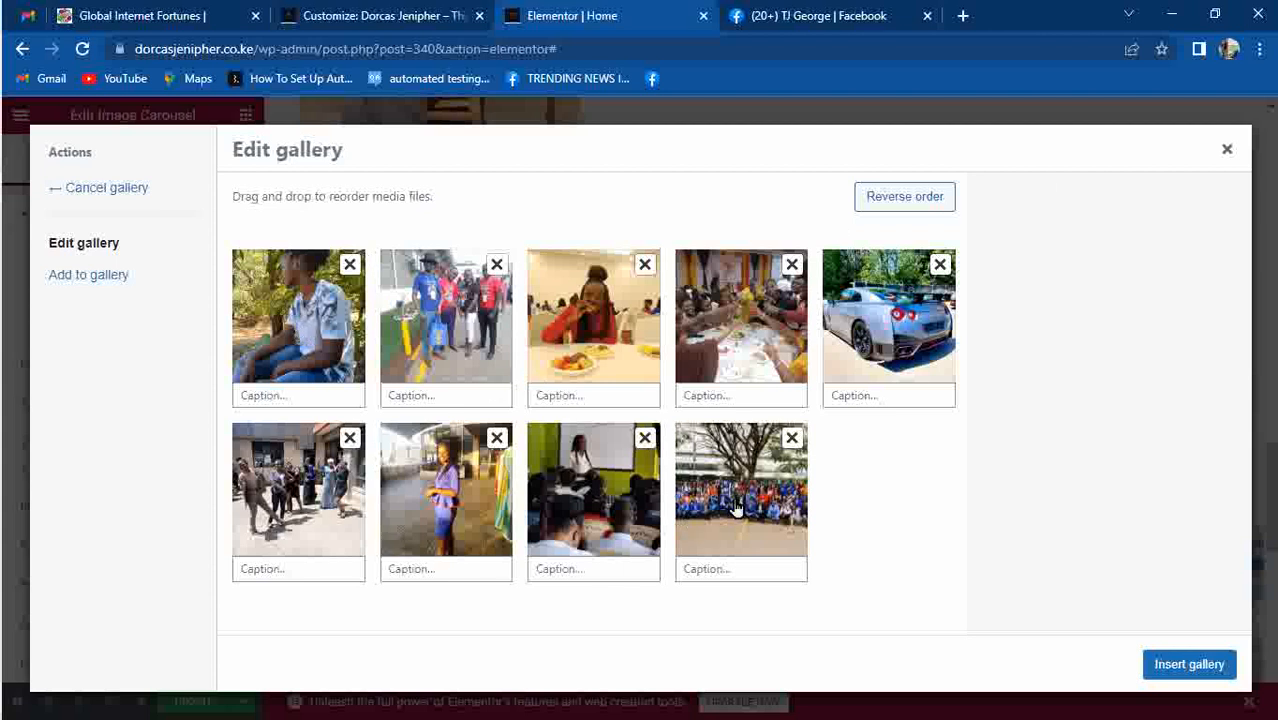
Move the car photo to fourth place and the group photo earlier, then insert the gallery.
left_click_drag(855, 326, 694, 340)
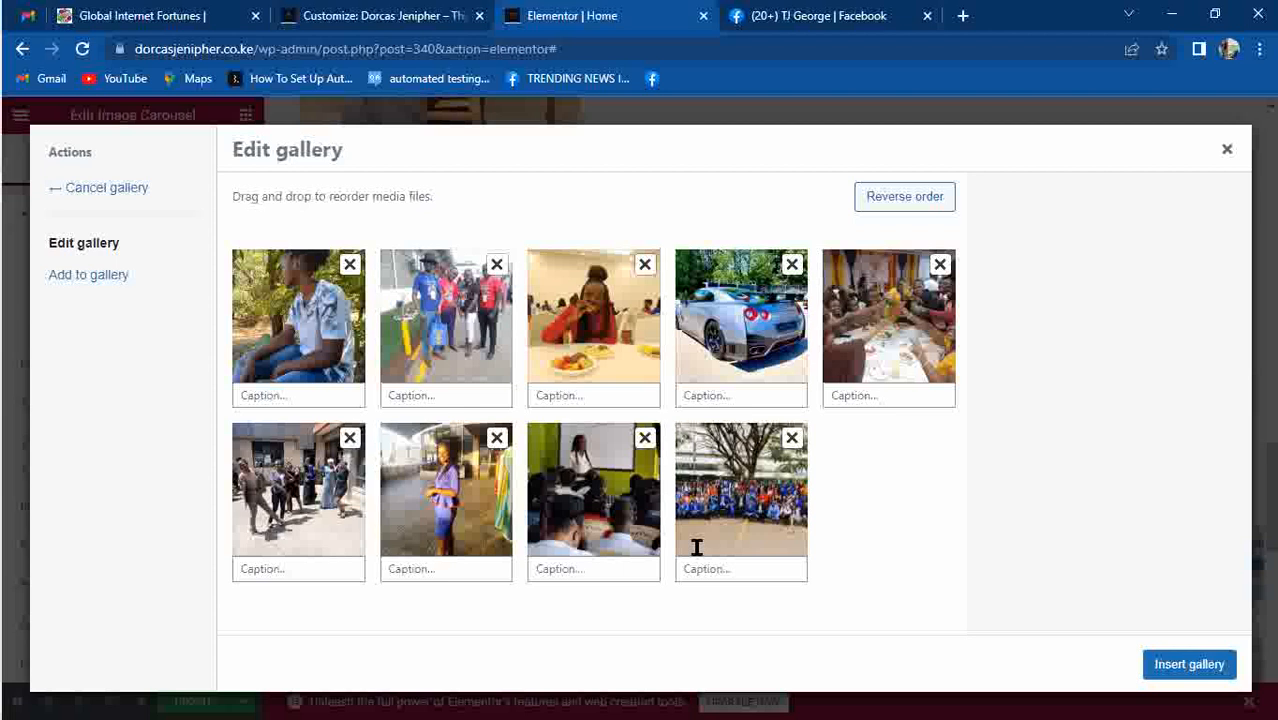
left_click_drag(743, 510, 578, 506)
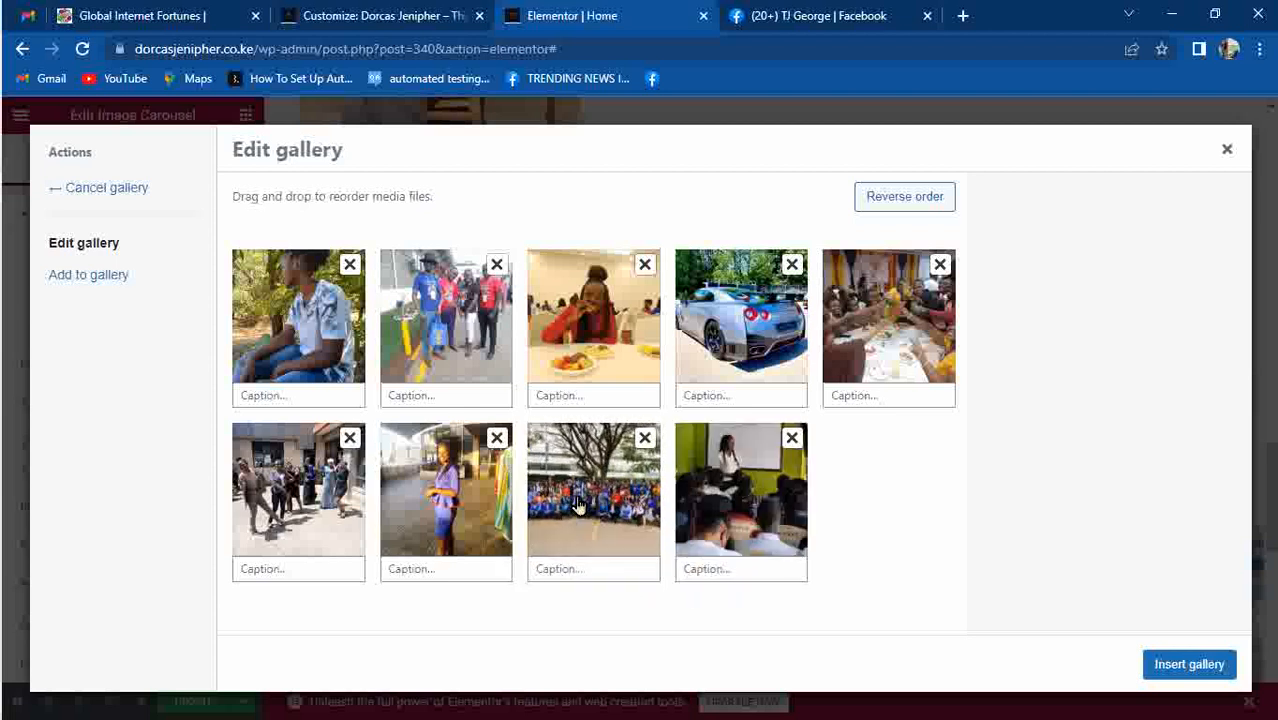
left_click(1189, 666)
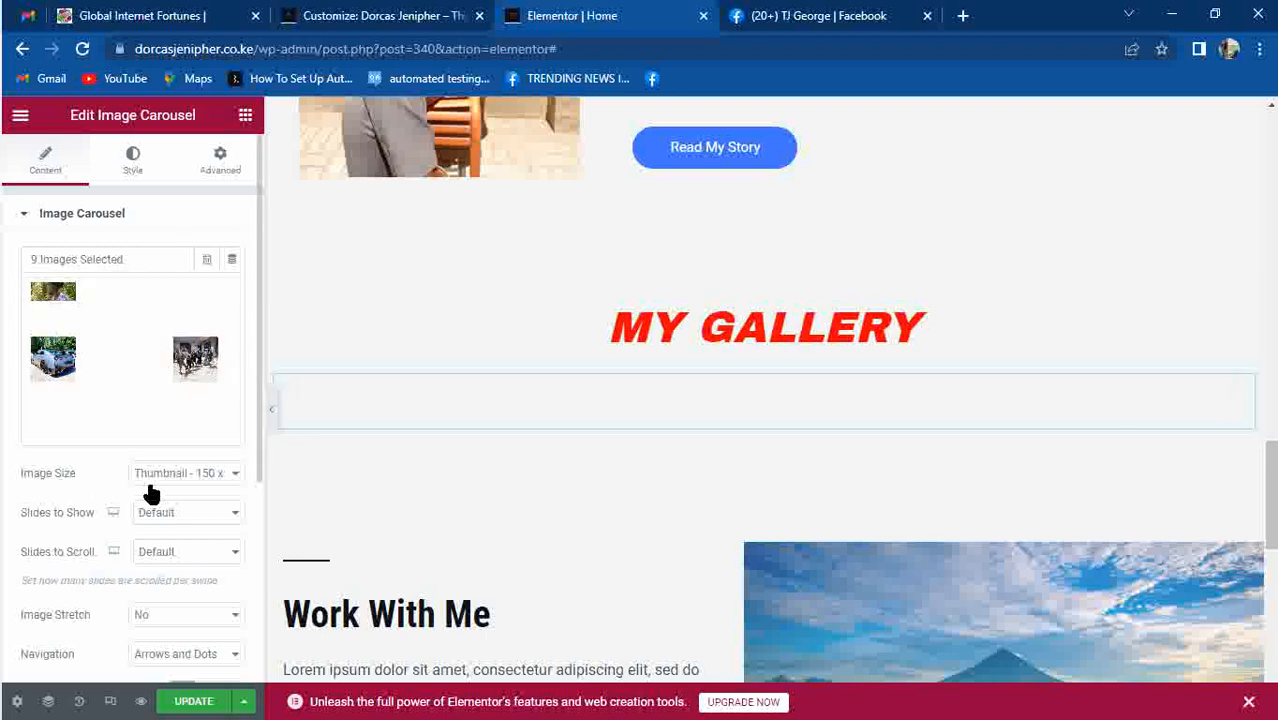
left_click(236, 473)
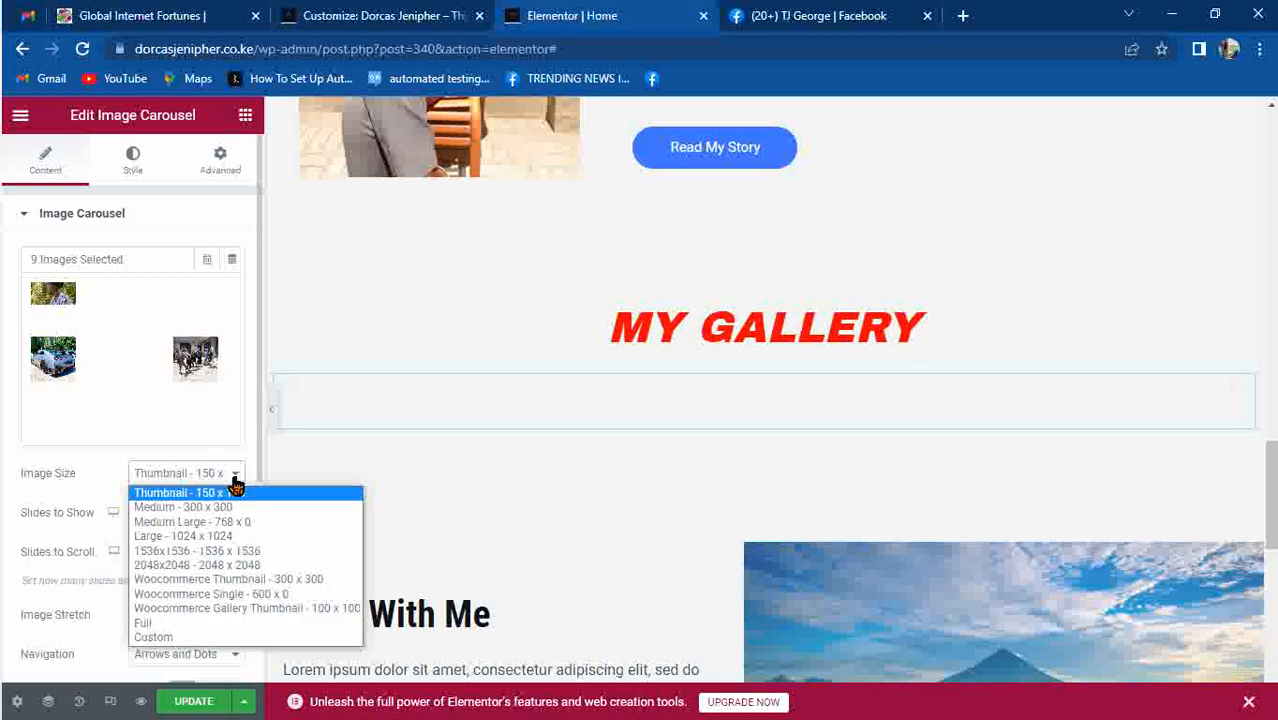
Set the carousel's Image Size to Full and Slides to Show to 1.
left_click(178, 623)
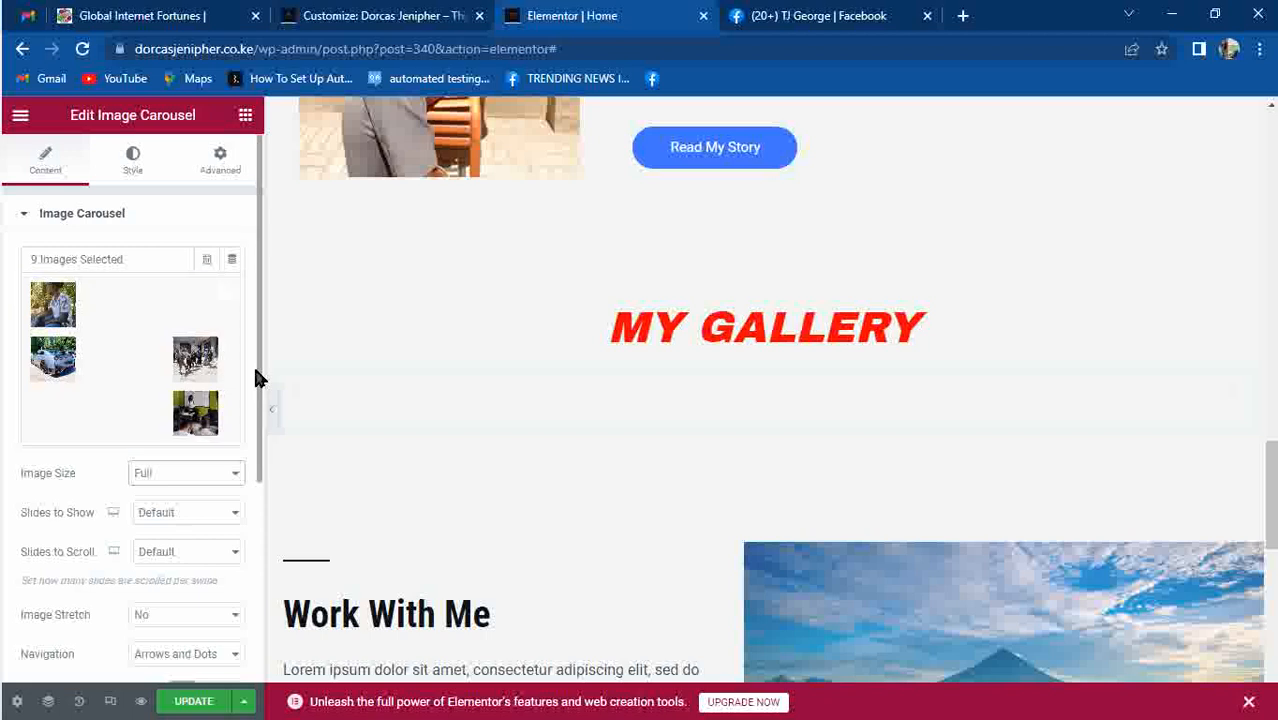
left_click_drag(256, 378, 258, 570)
left_click(145, 580)
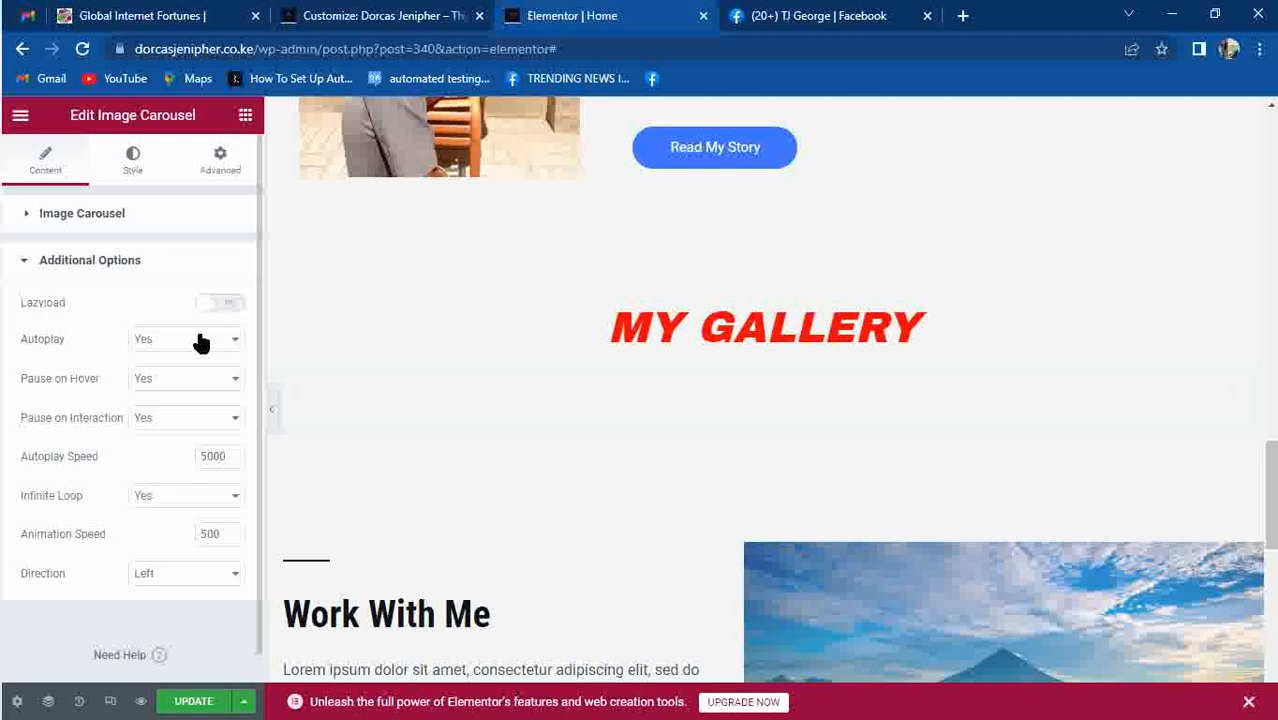
left_click(27, 260)
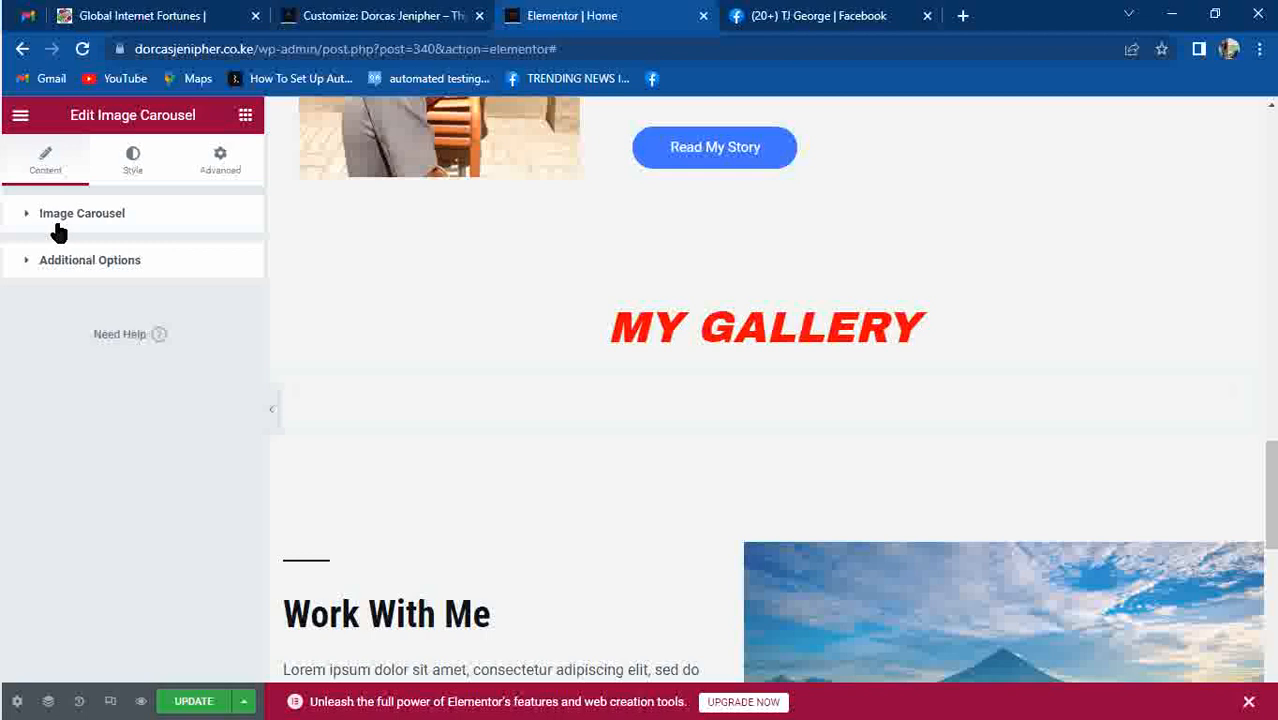
left_click(58, 231)
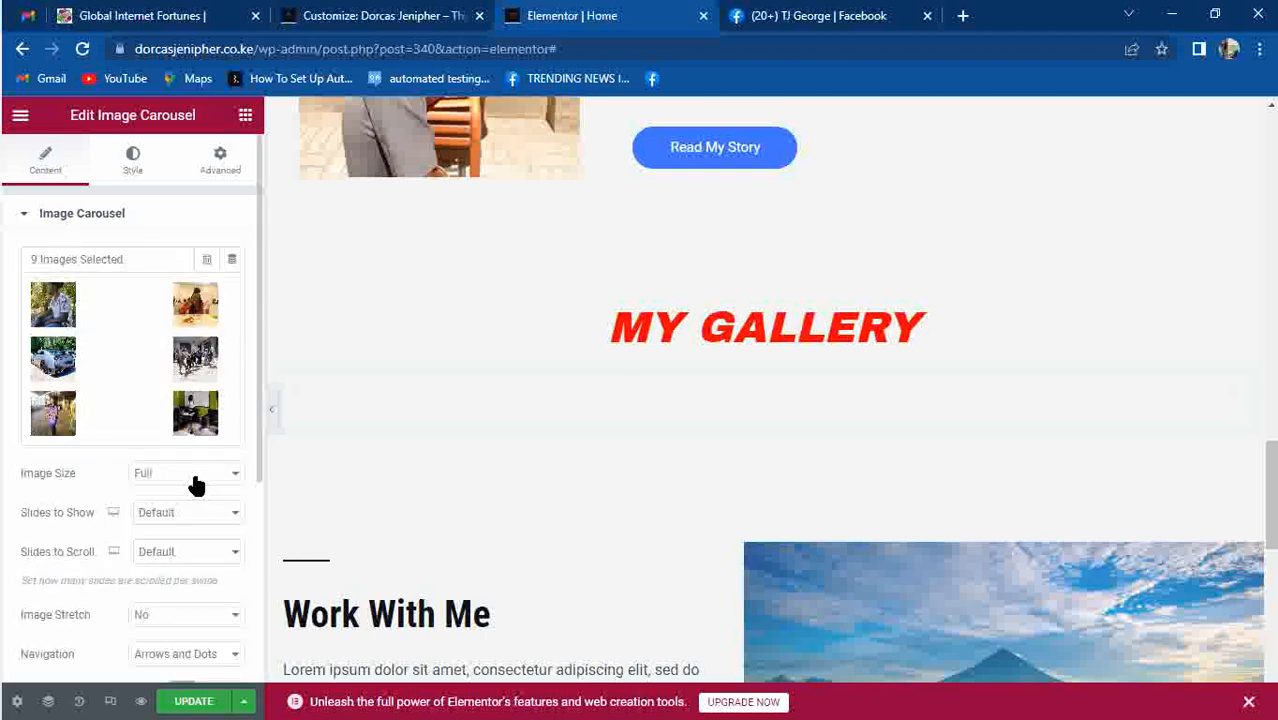
left_click(190, 514)
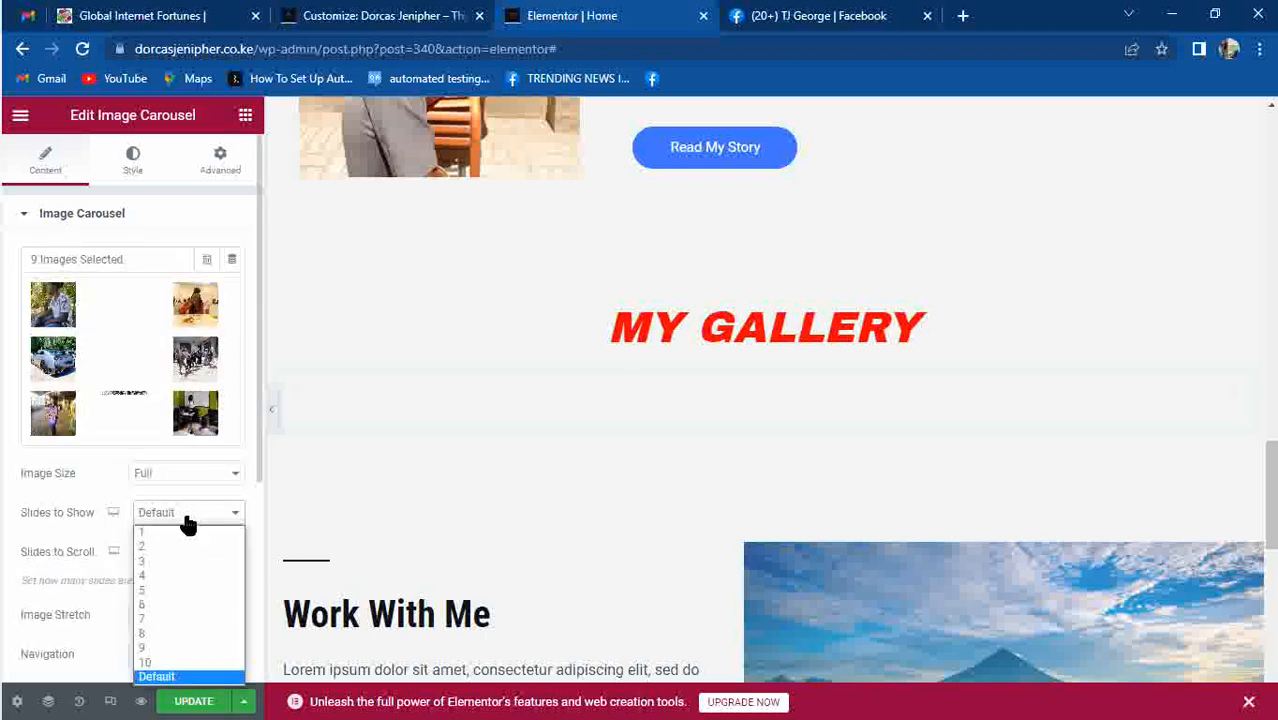
left_click(156, 533)
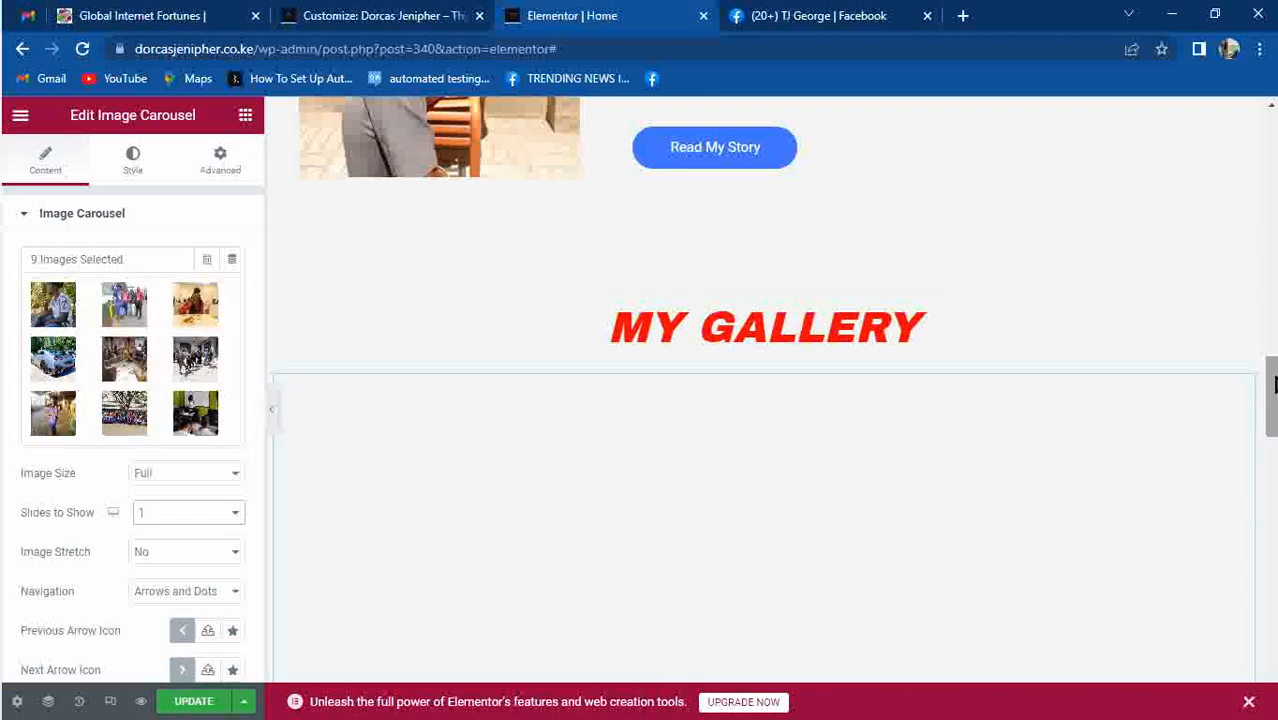
left_click_drag(1272, 390, 1272, 472)
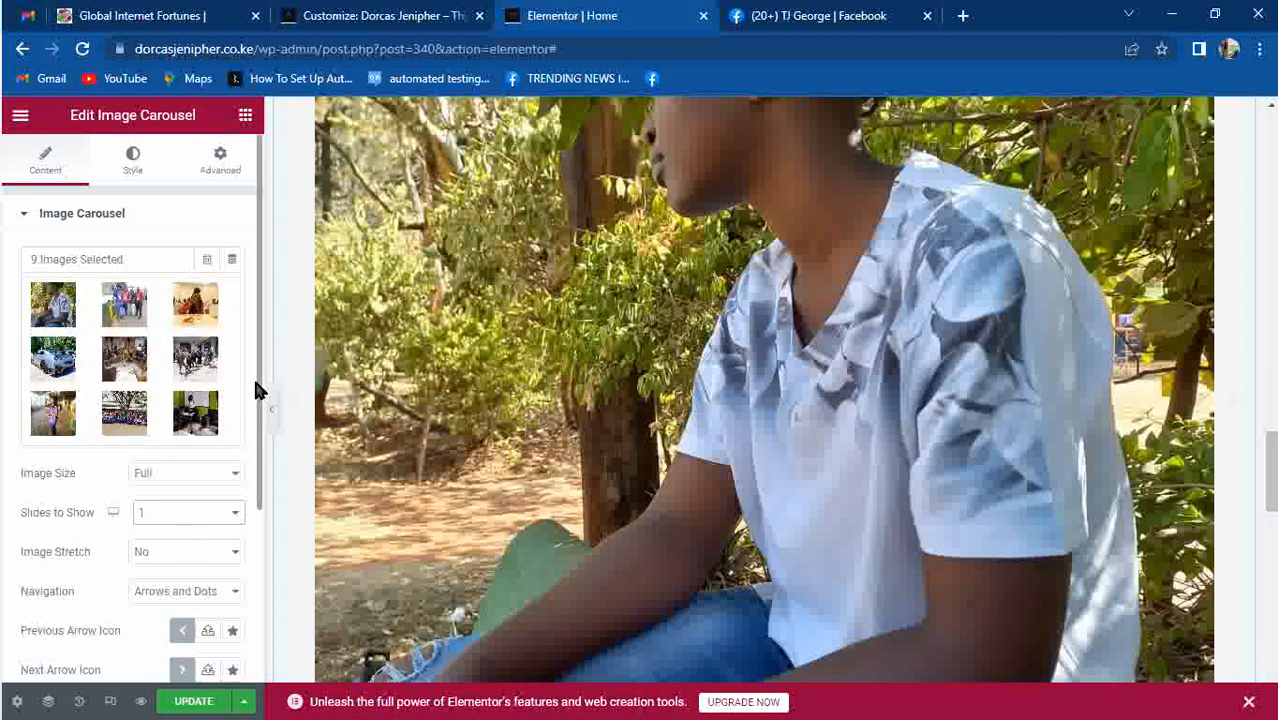
scroll(253, 390, "down", 3)
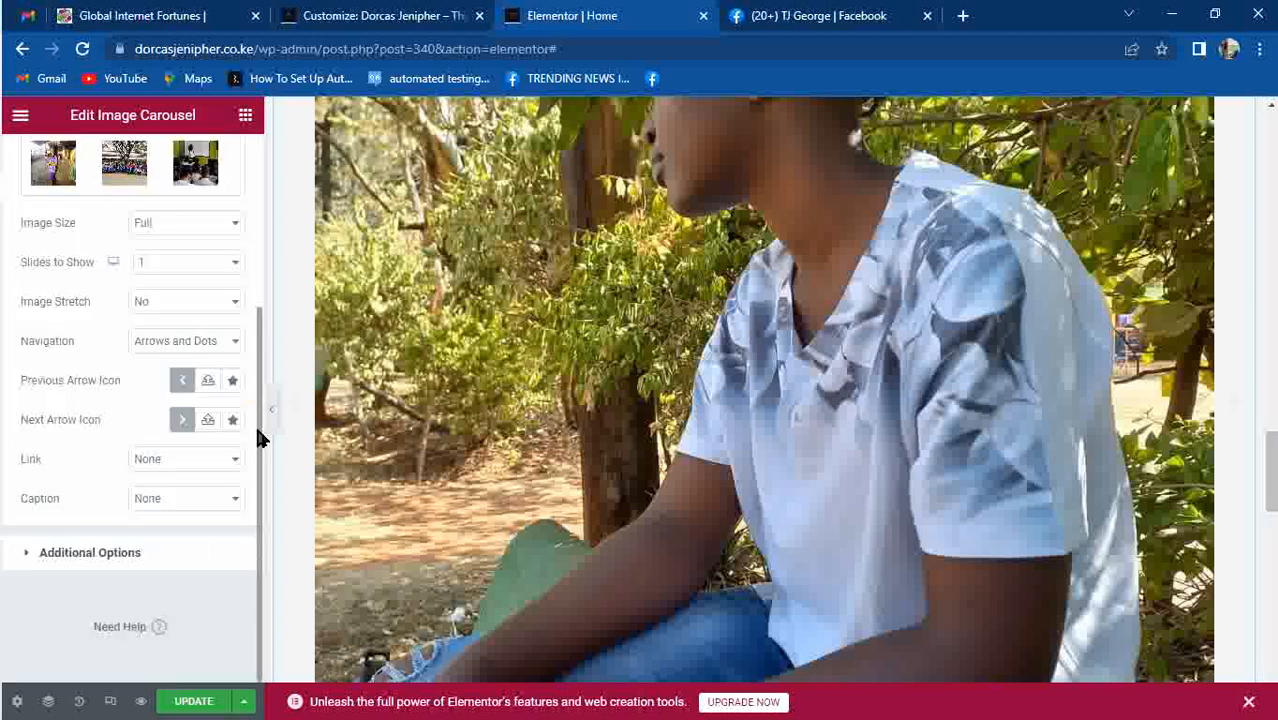
Set the carousel's Pause on Hover option to No.
left_click(108, 556)
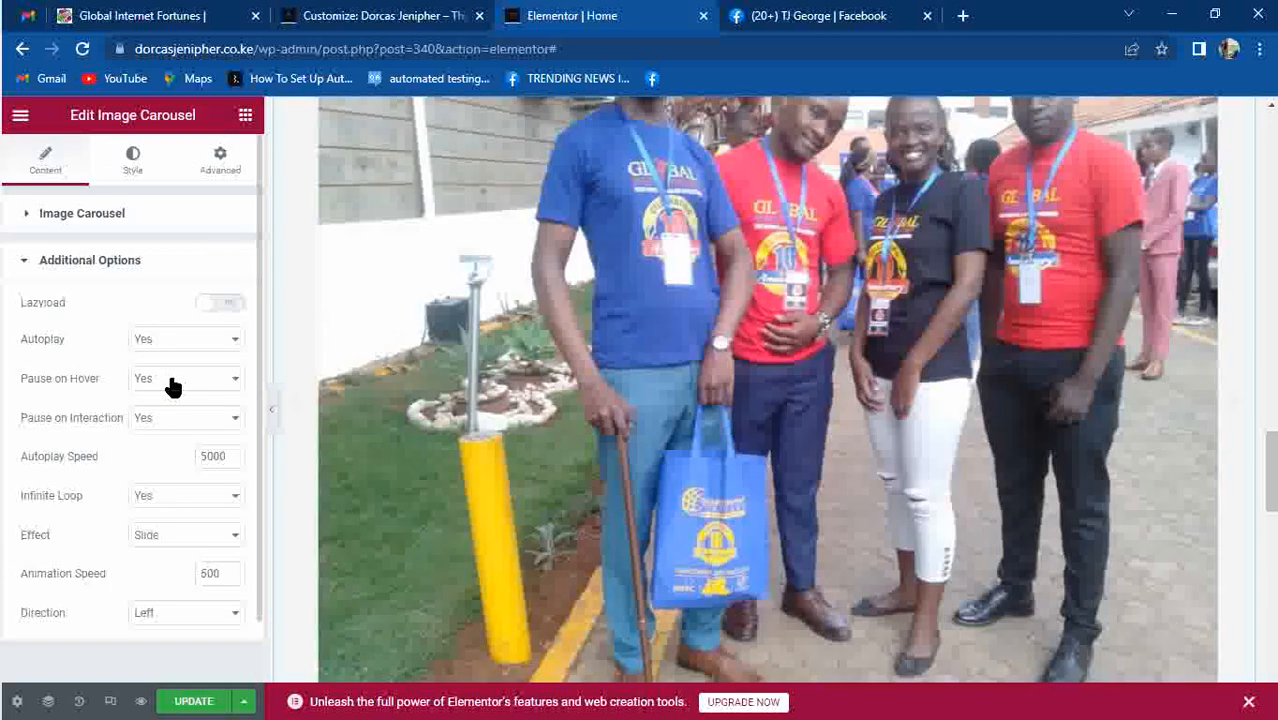
left_click(171, 378)
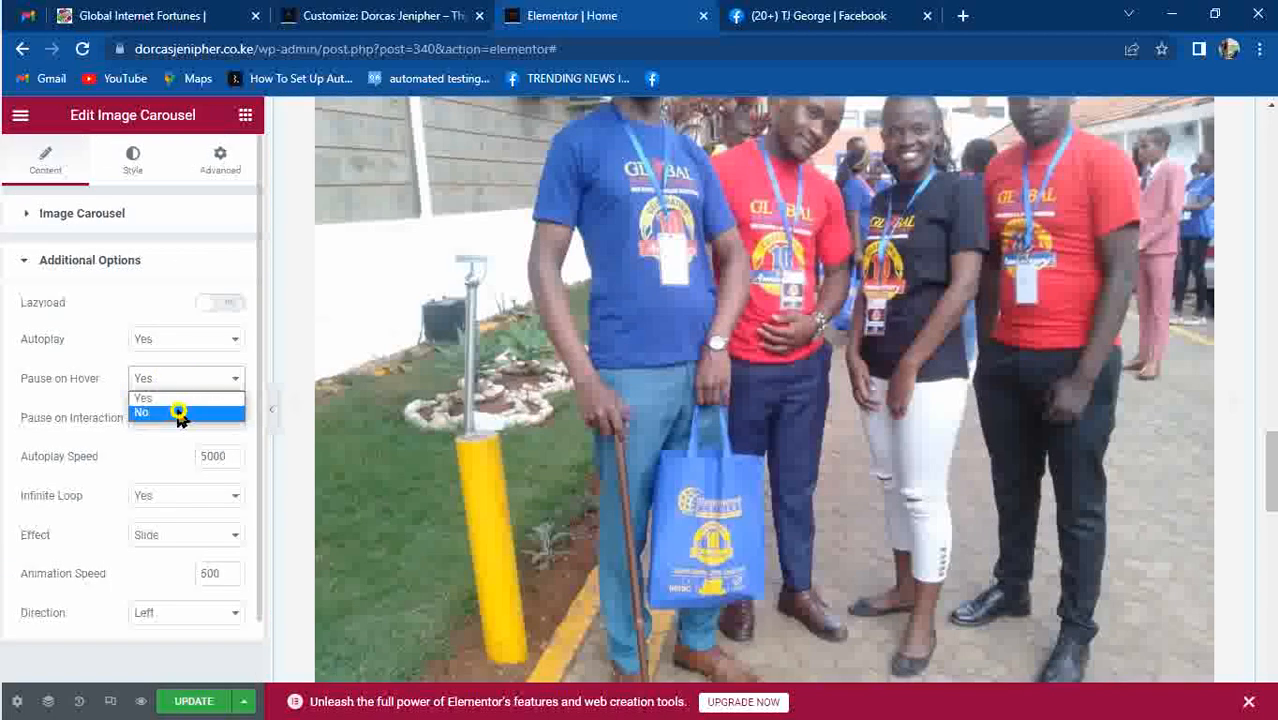
left_click(179, 414)
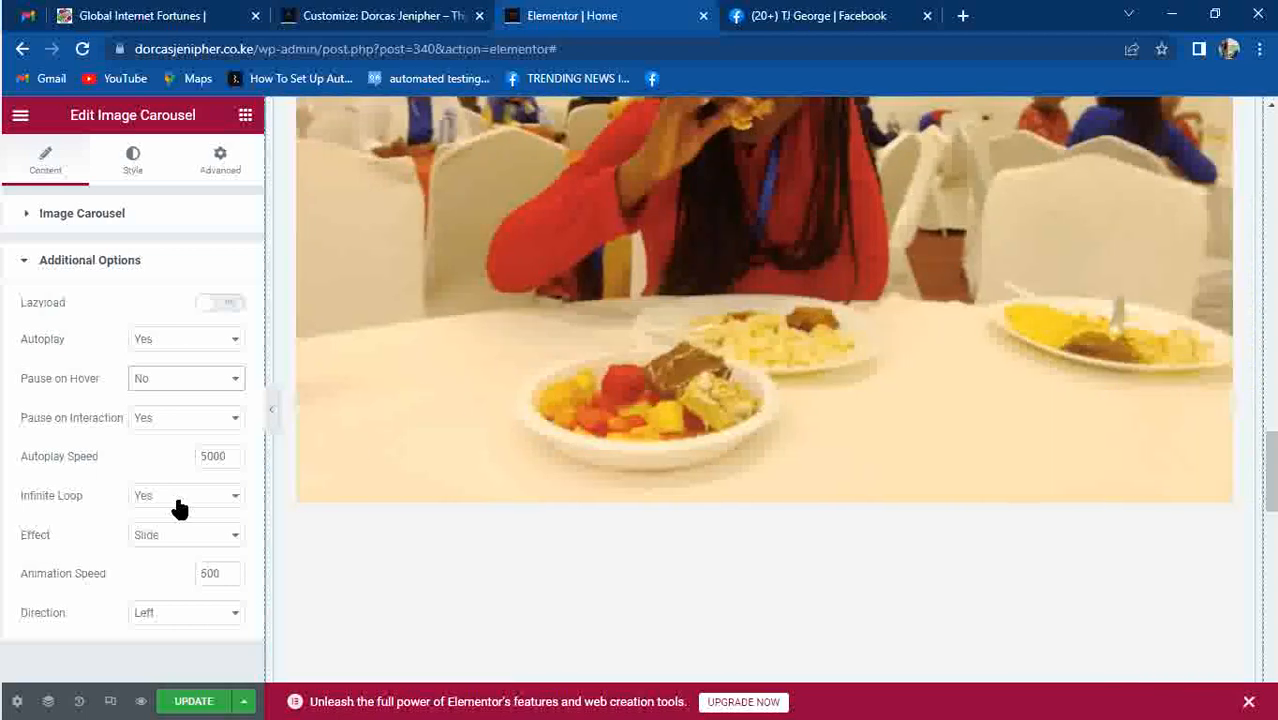
Change the Autoplay Speed to 1000 and update the page.
left_click(208, 456)
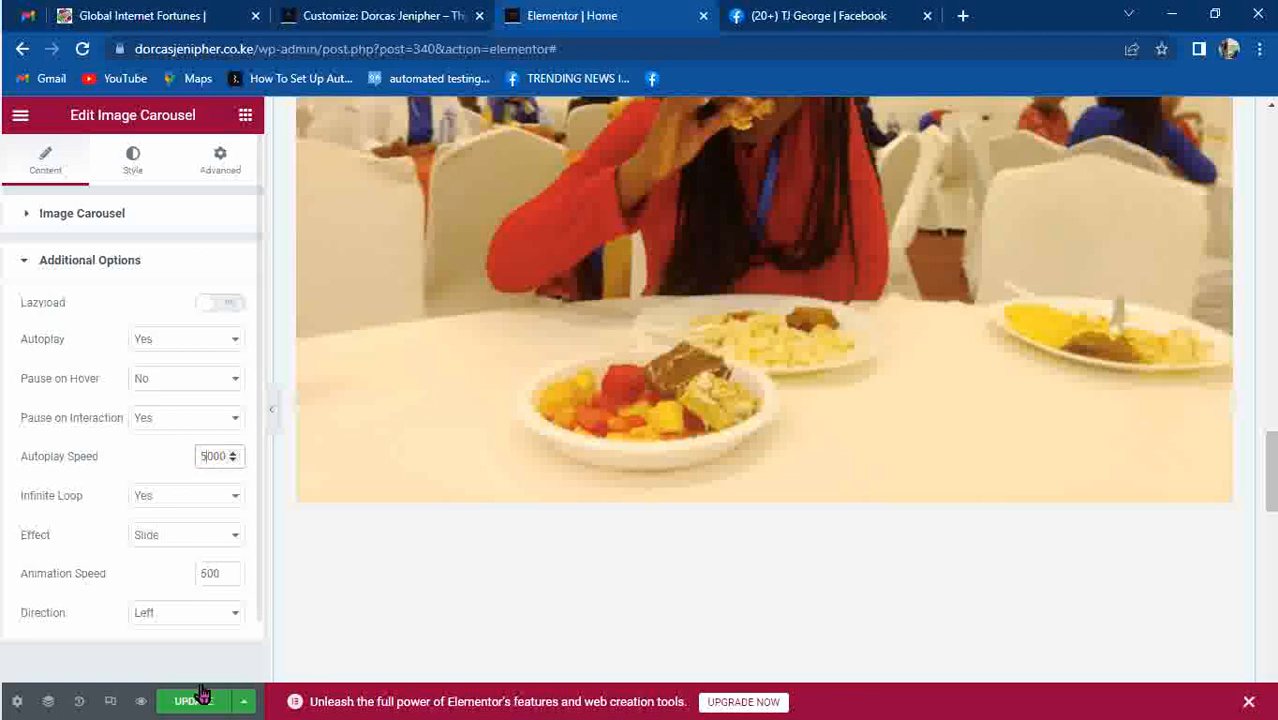
key("BackSpace")
type("3")
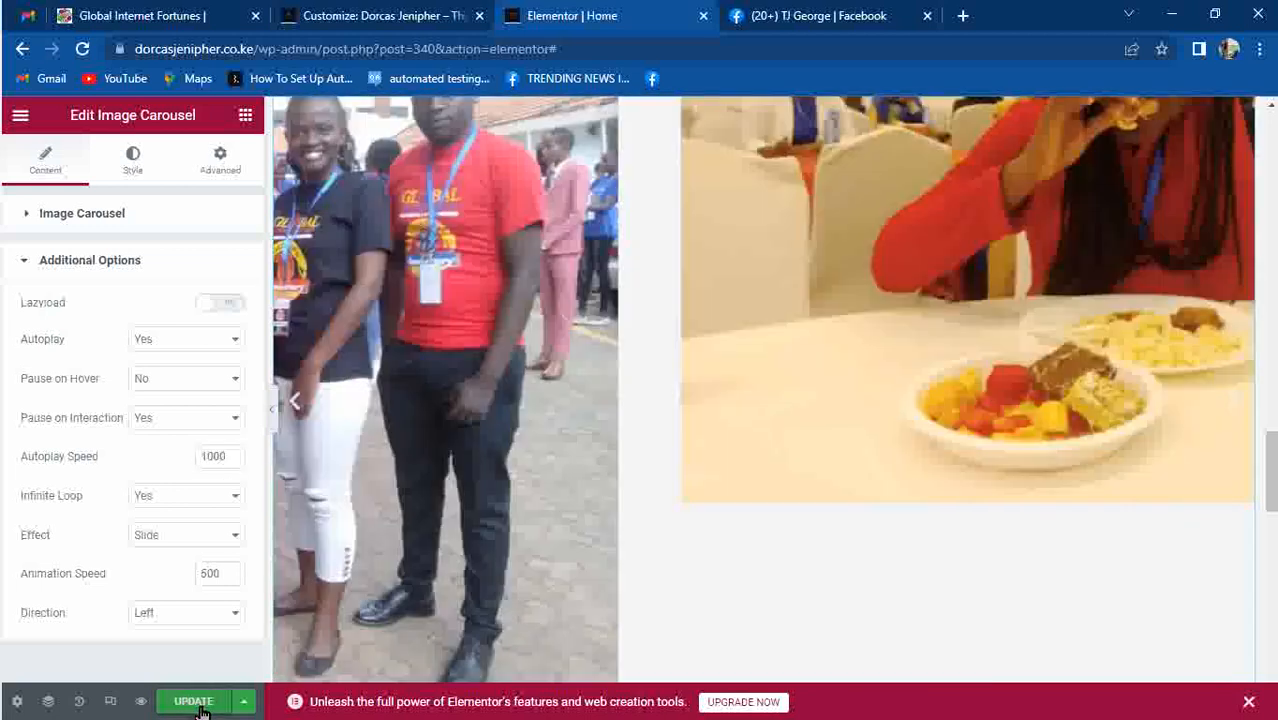
left_click(199, 704)
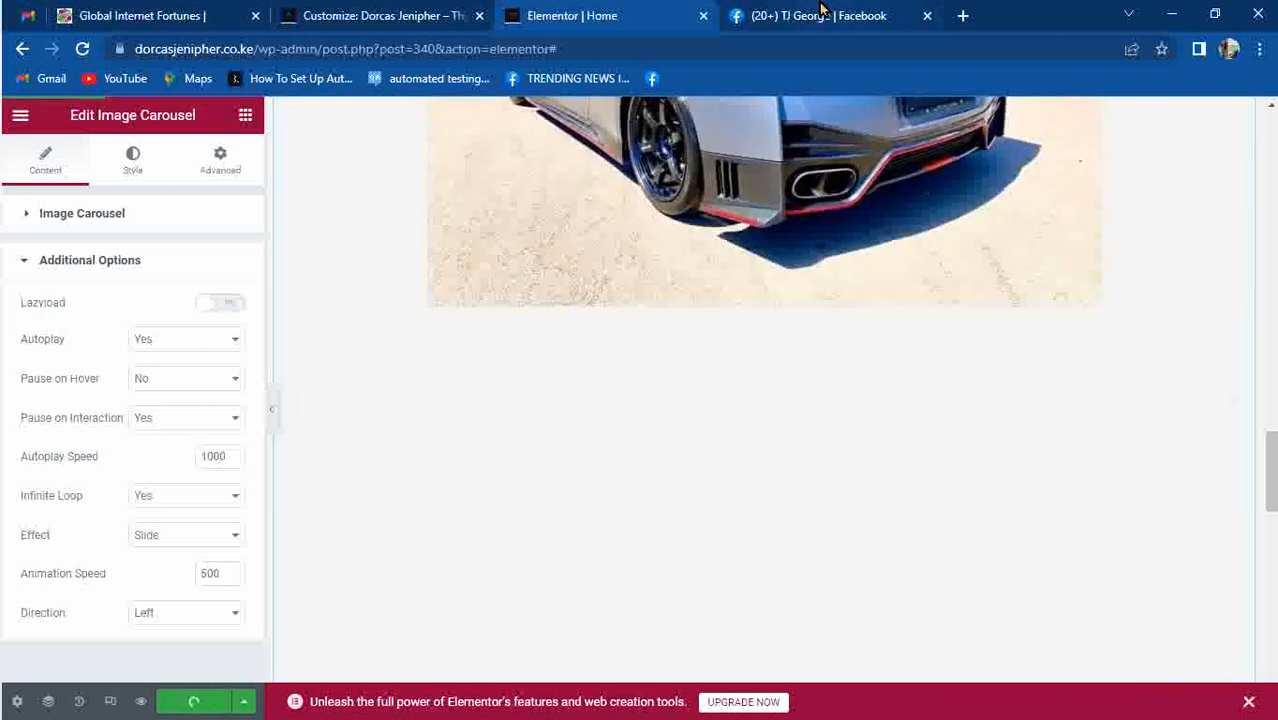
left_click(799, 17)
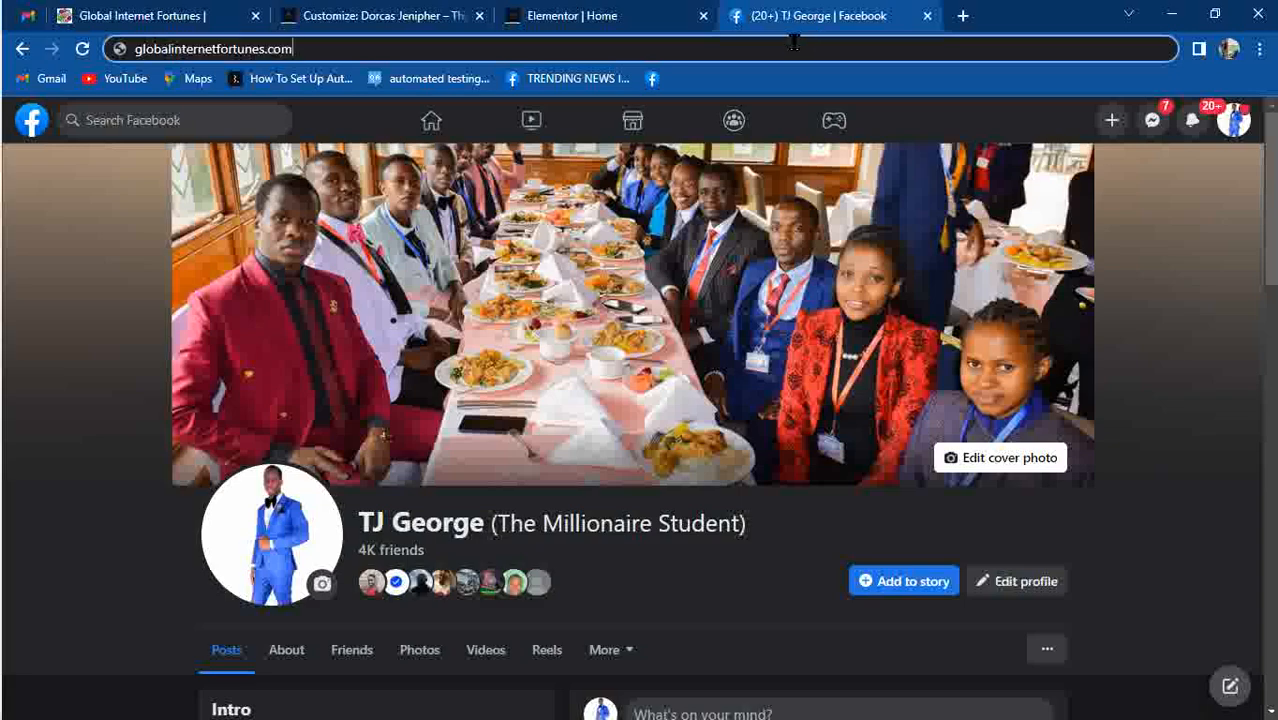
left_click(794, 42)
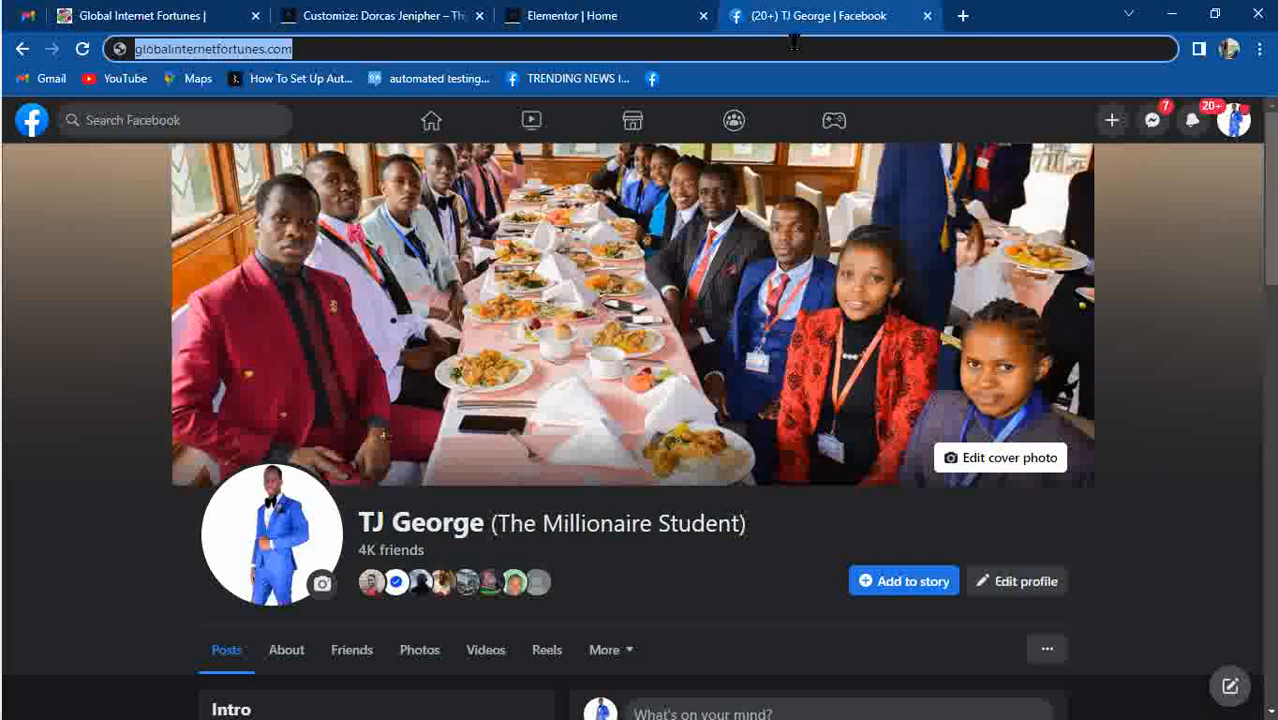
type("DO")
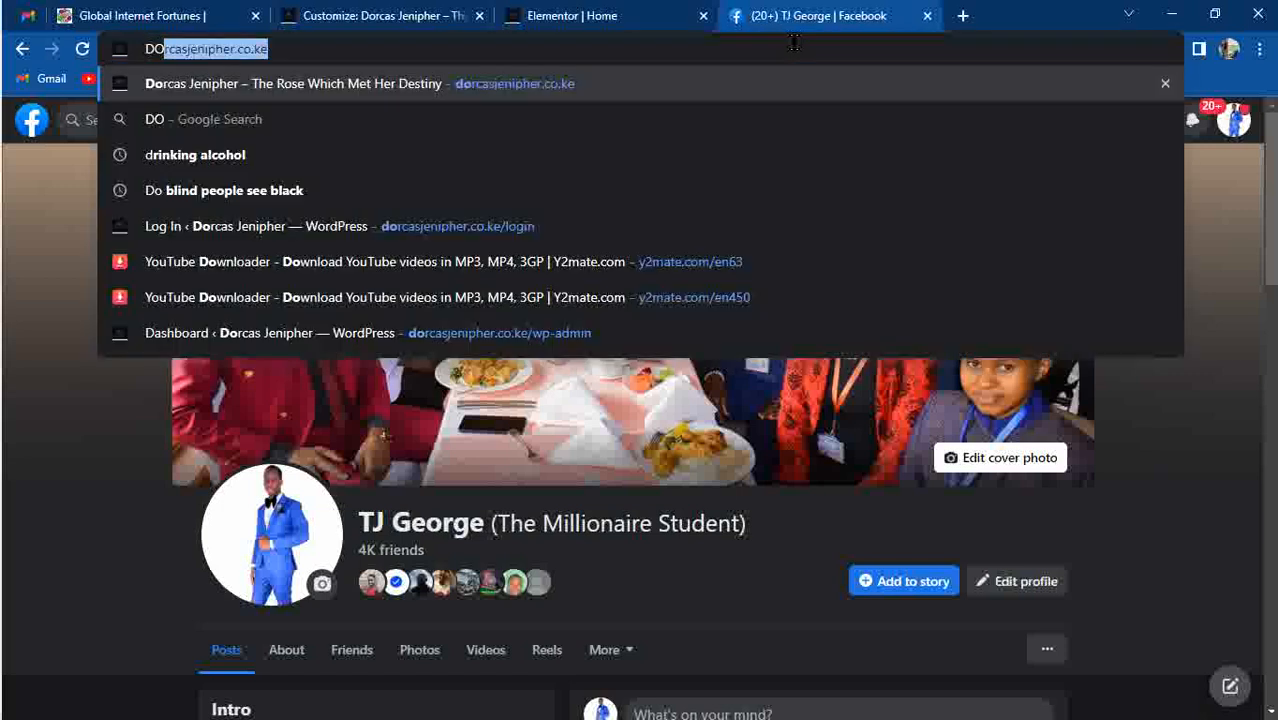
key("Return")
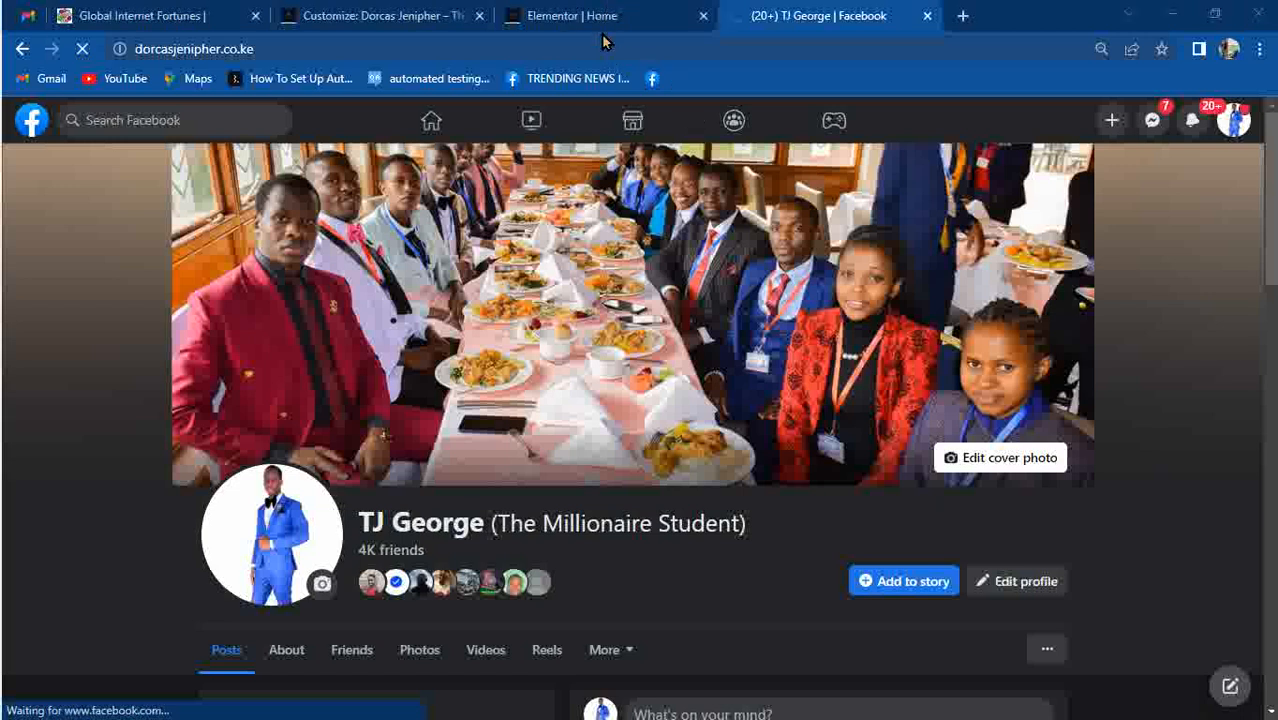
Dismiss the accidental Save As dialog and flip between the Elementor and site tabs.
key("ctrl+s")
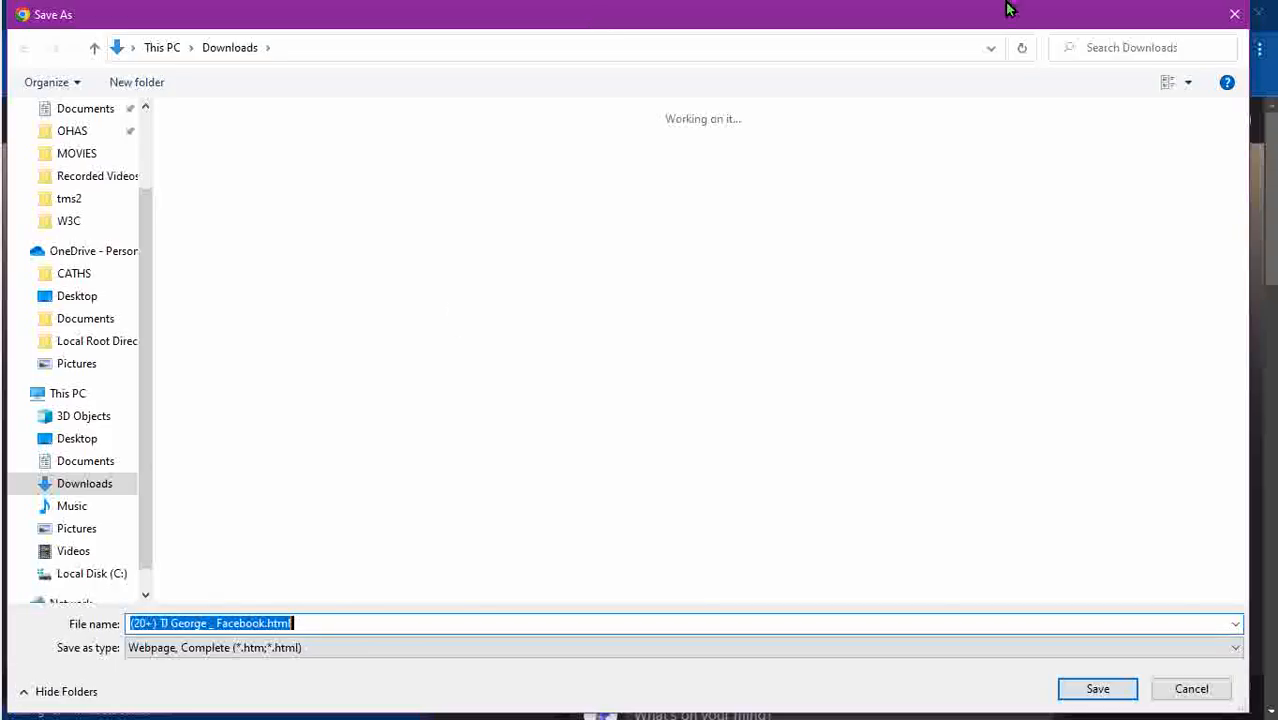
left_click(1243, 18)
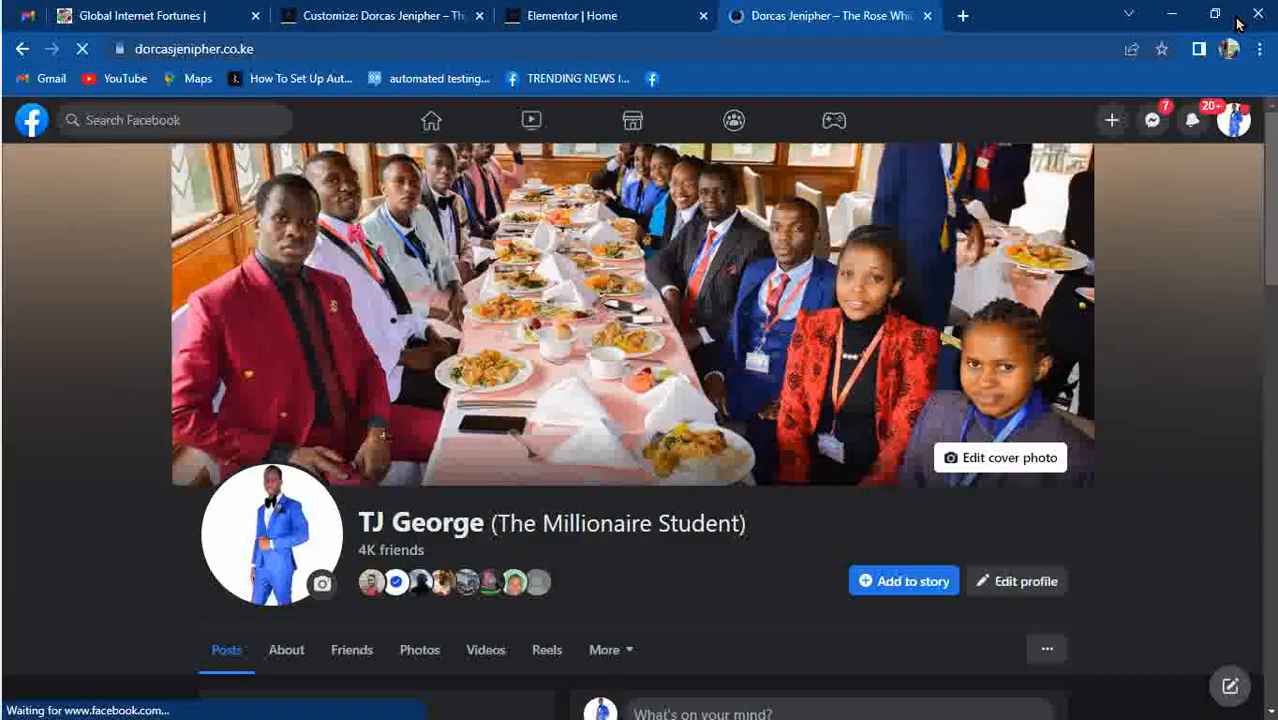
left_click(593, 28)
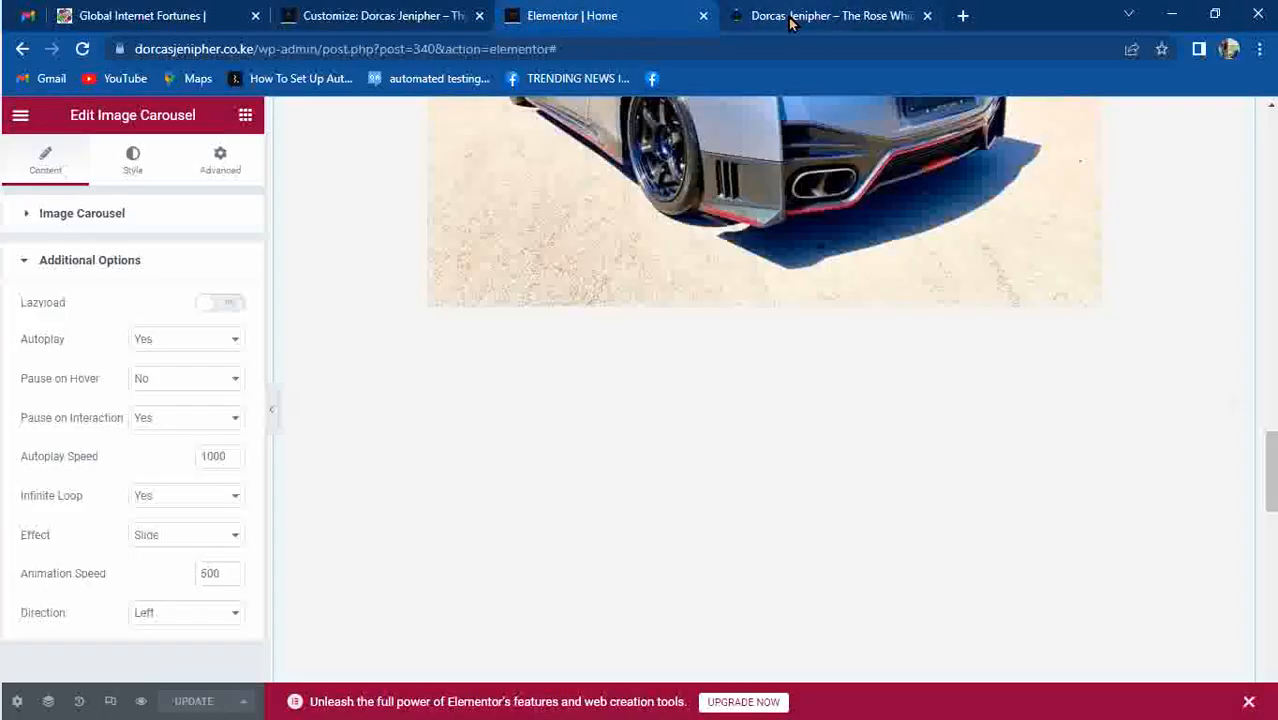
left_click(790, 20)
Back in Elementor, add an empty section below the MY GALLERY carousel and show its structure choices.
left_click(562, 12)
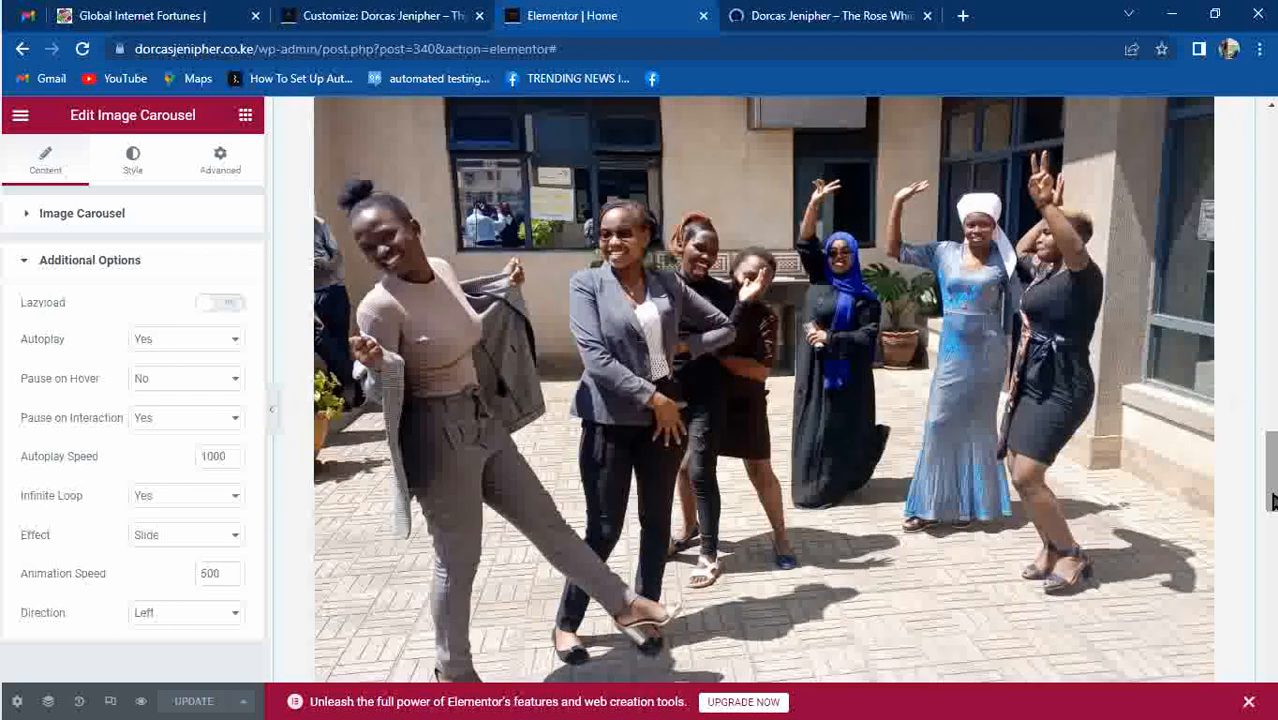
left_click_drag(1271, 493, 1271, 610)
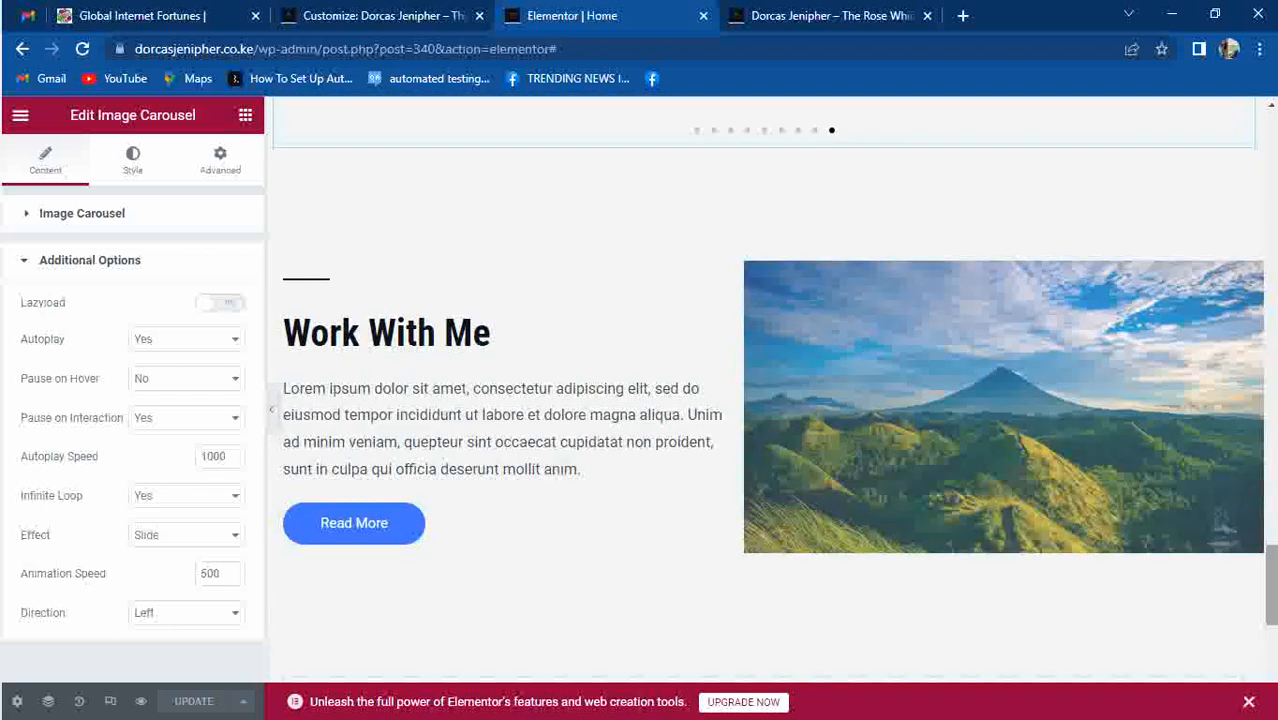
left_click_drag(1271, 602, 1271, 584)
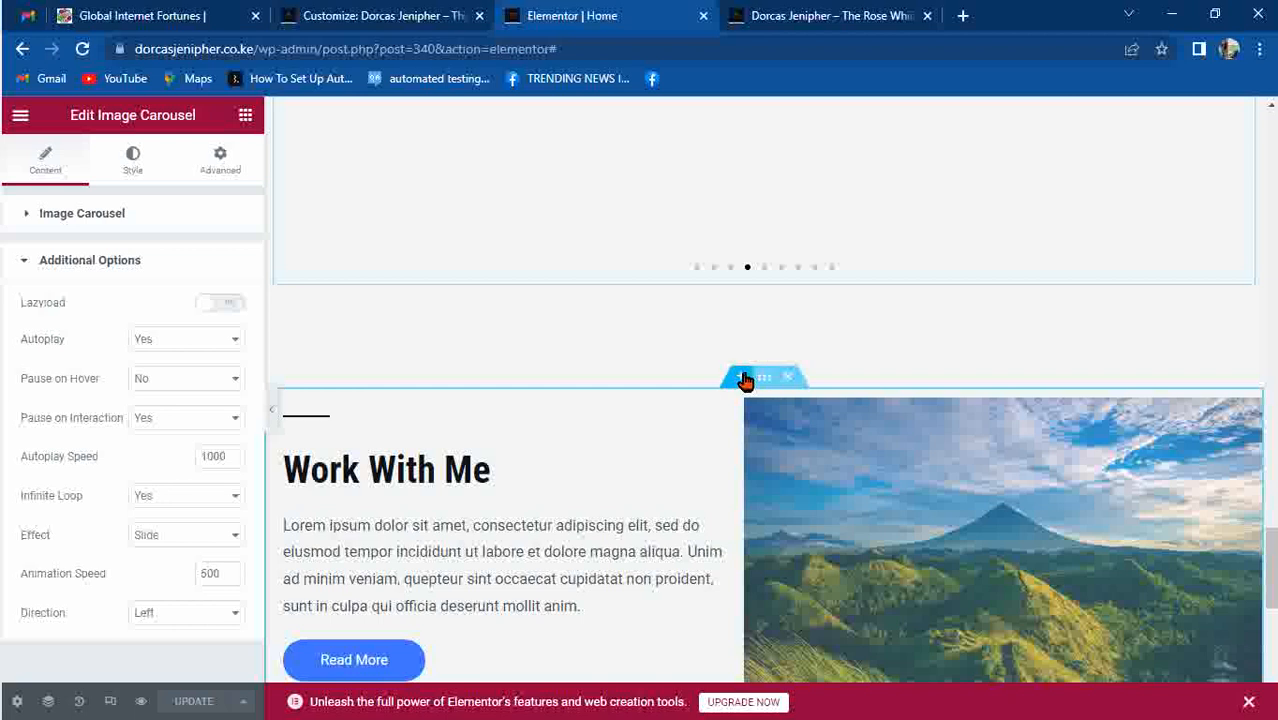
left_click(741, 378)
left_click(721, 376)
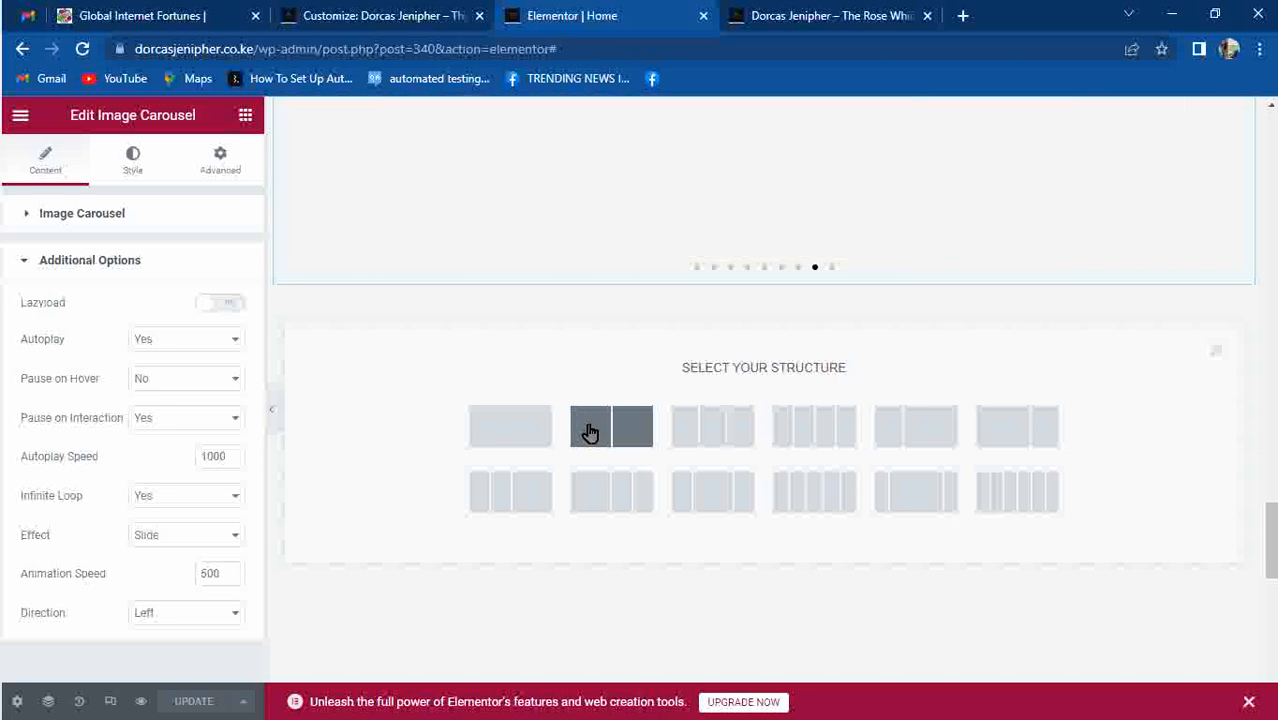
Create a two-column section with a 'RECENT POSTS' heading in the left column.
left_click(590, 432)
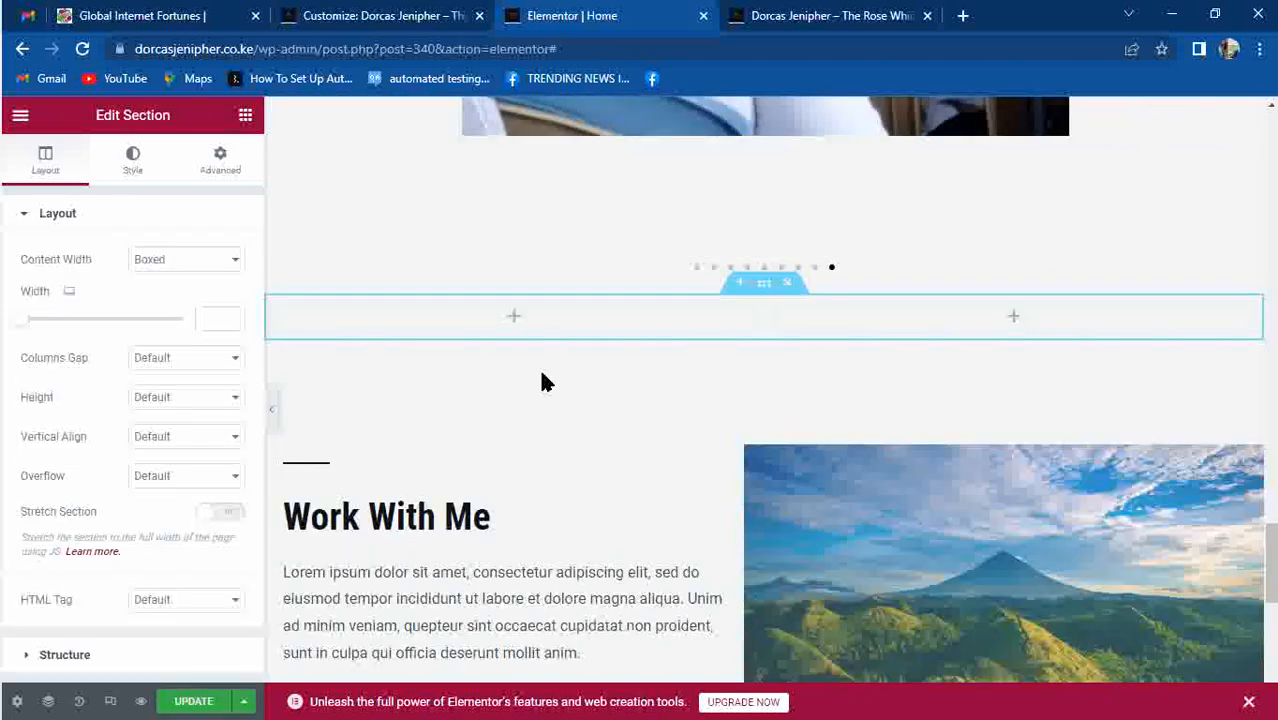
left_click(513, 318)
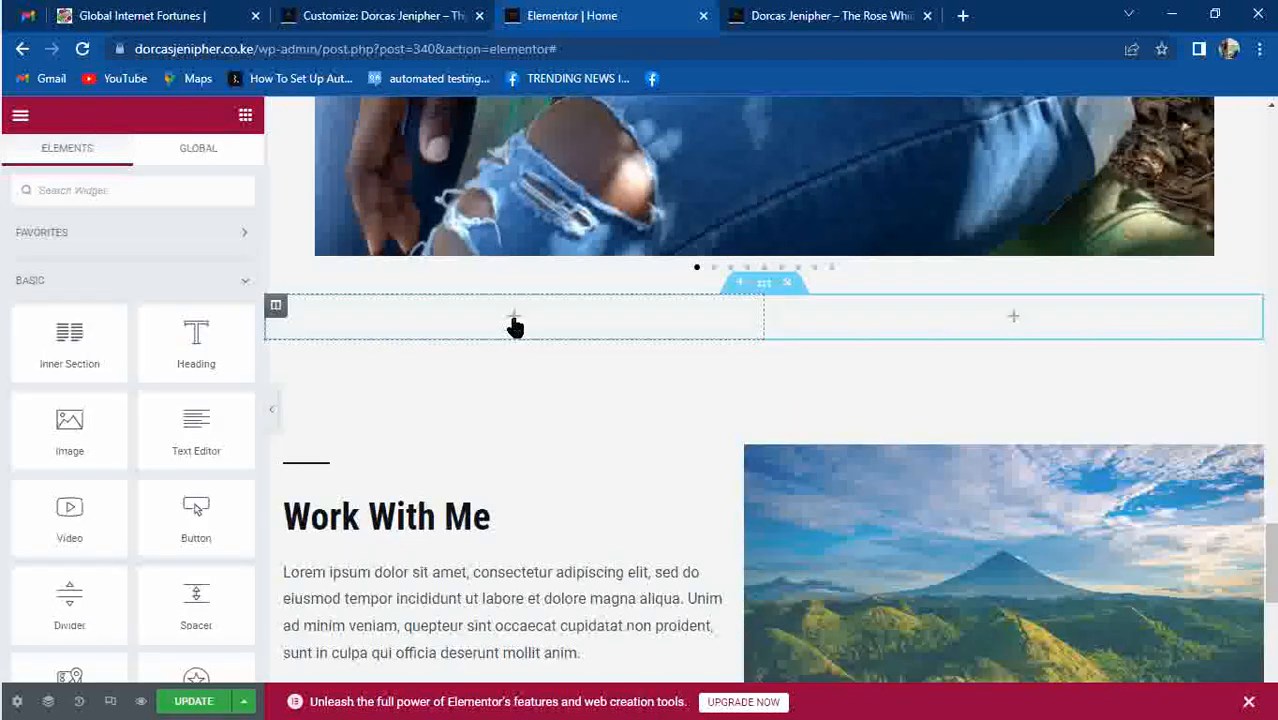
left_click_drag(185, 351, 405, 337)
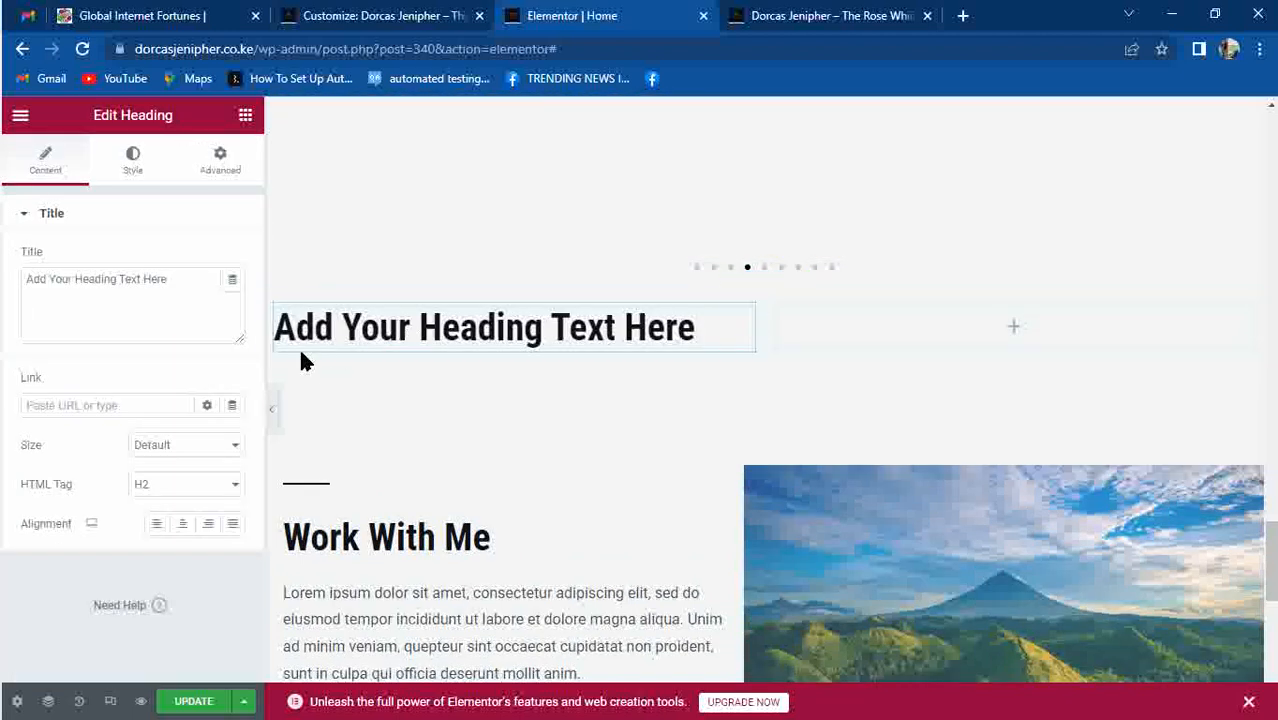
triple_click(345, 335)
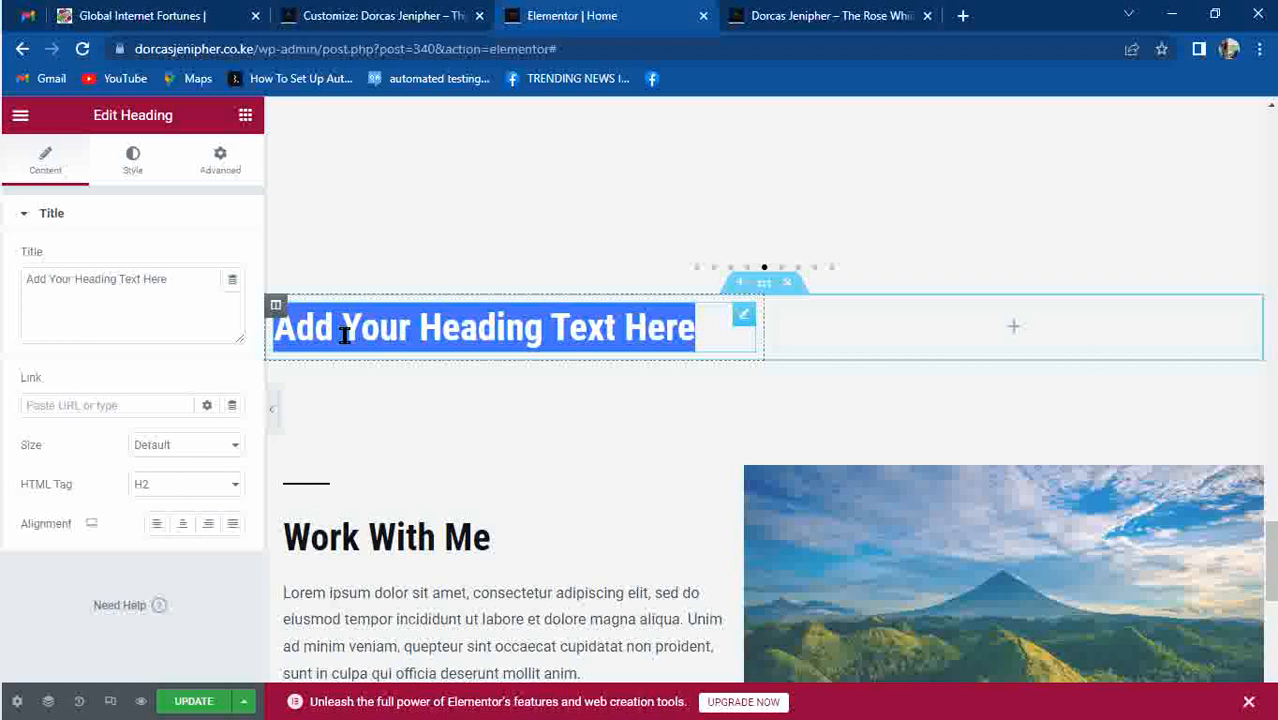
type("RE")
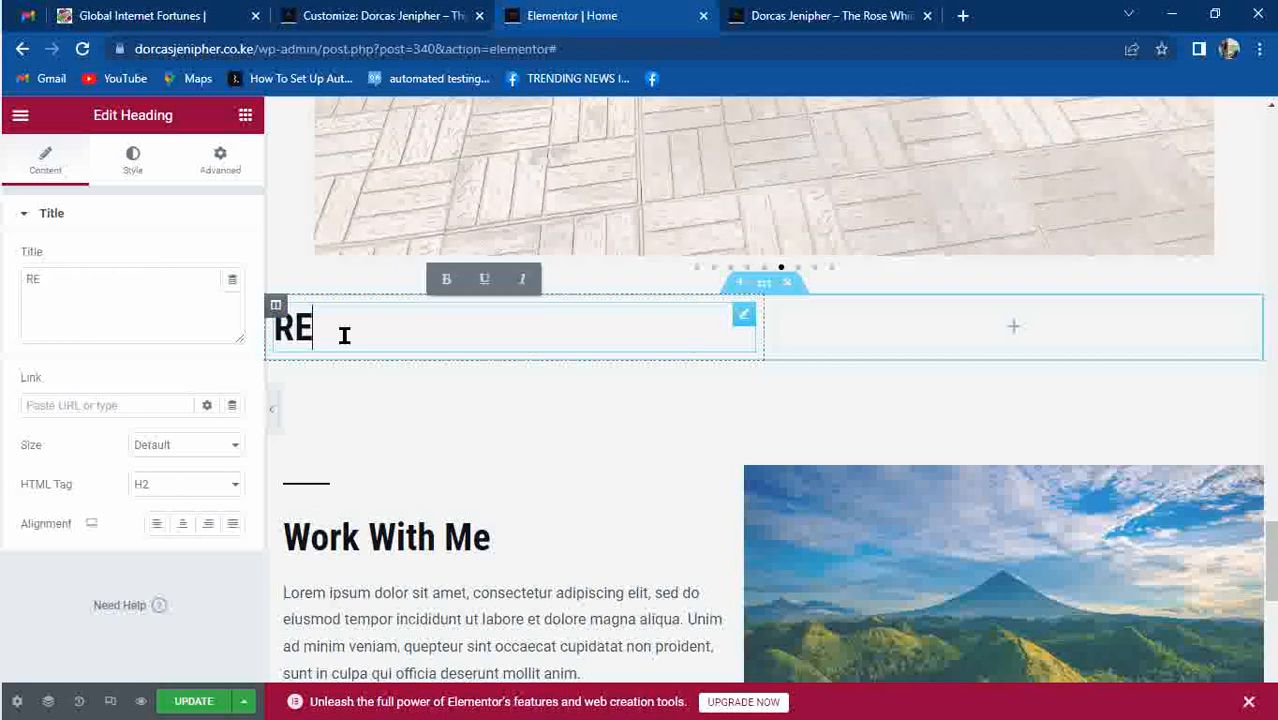
type("CENT POSTS")
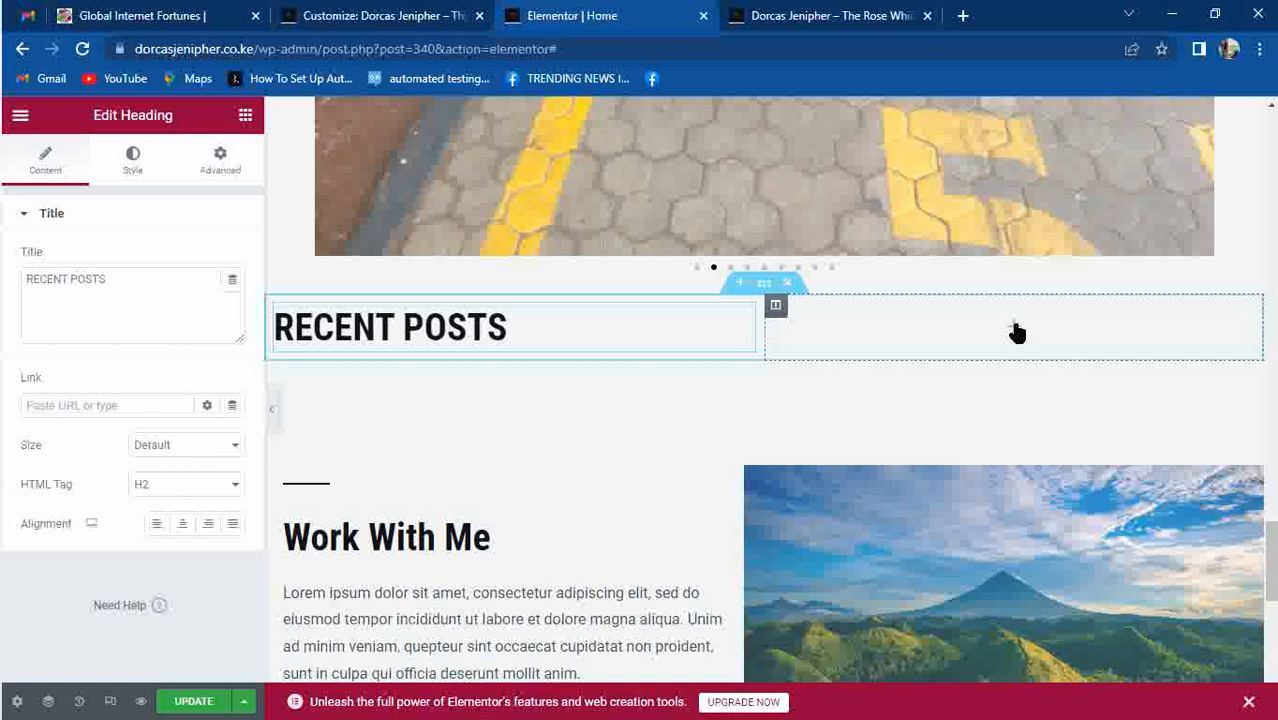
Add a button labelled 'SEE ALL POSTS' to the right column.
left_click(1014, 328)
left_click_drag(63, 420, 71, 422)
left_click_drag(194, 531, 940, 338)
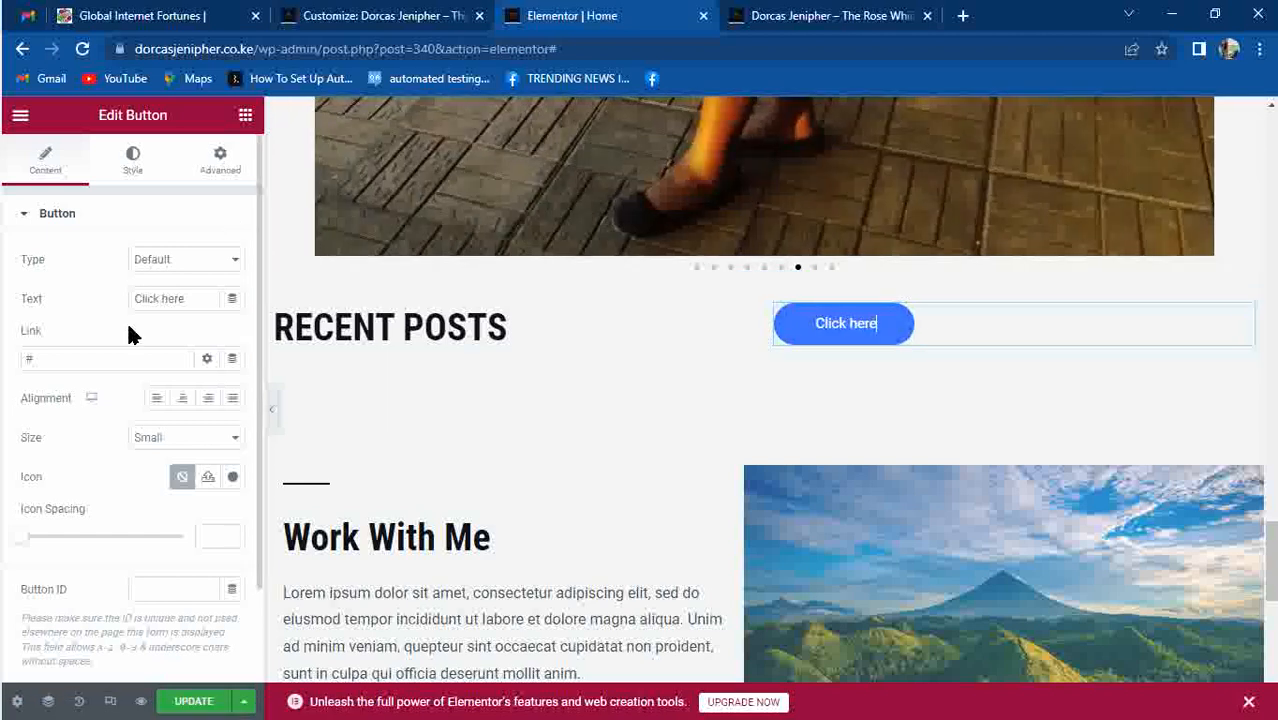
left_click(188, 298)
key("BackSpace")
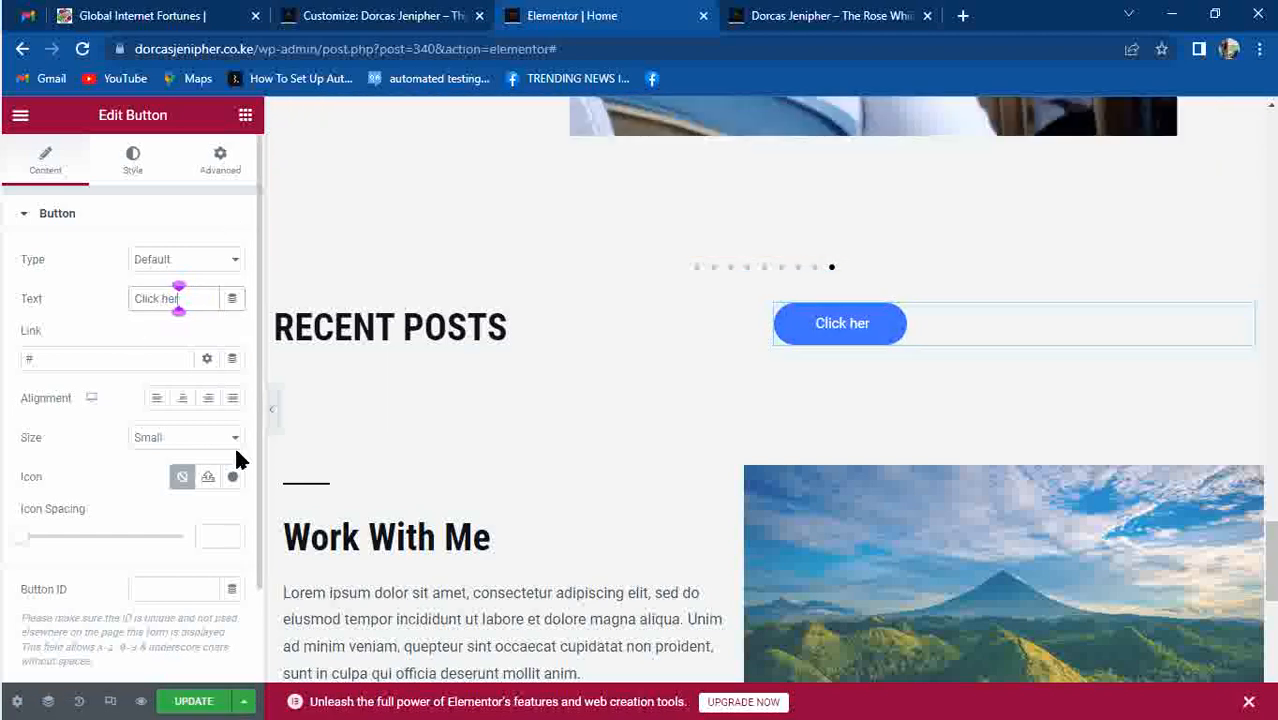
key("BackSpace")
key("BackSpace")
key("BackSpace")
key("BackSpace")
key("BackSpace")
key("BackSpace")
key("BackSpace")
key("BackSpace")
key("BackSpace")
type("SEE A")
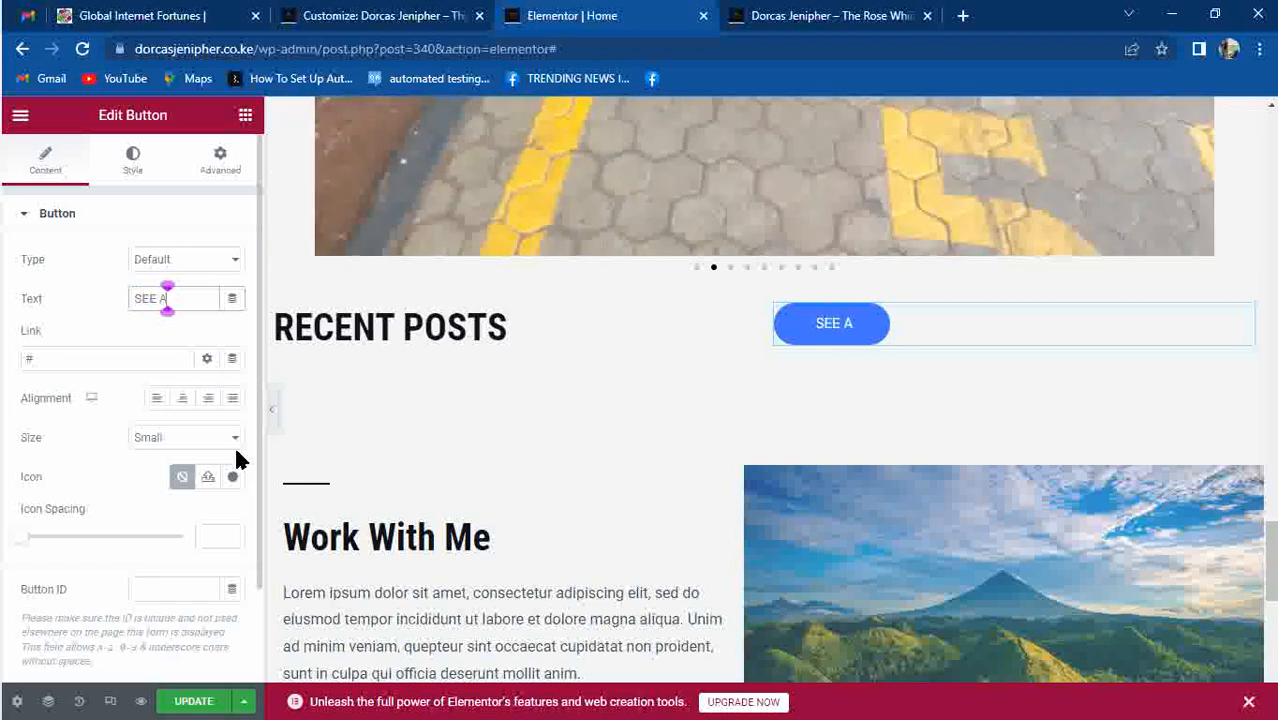
type("LL POSTS")
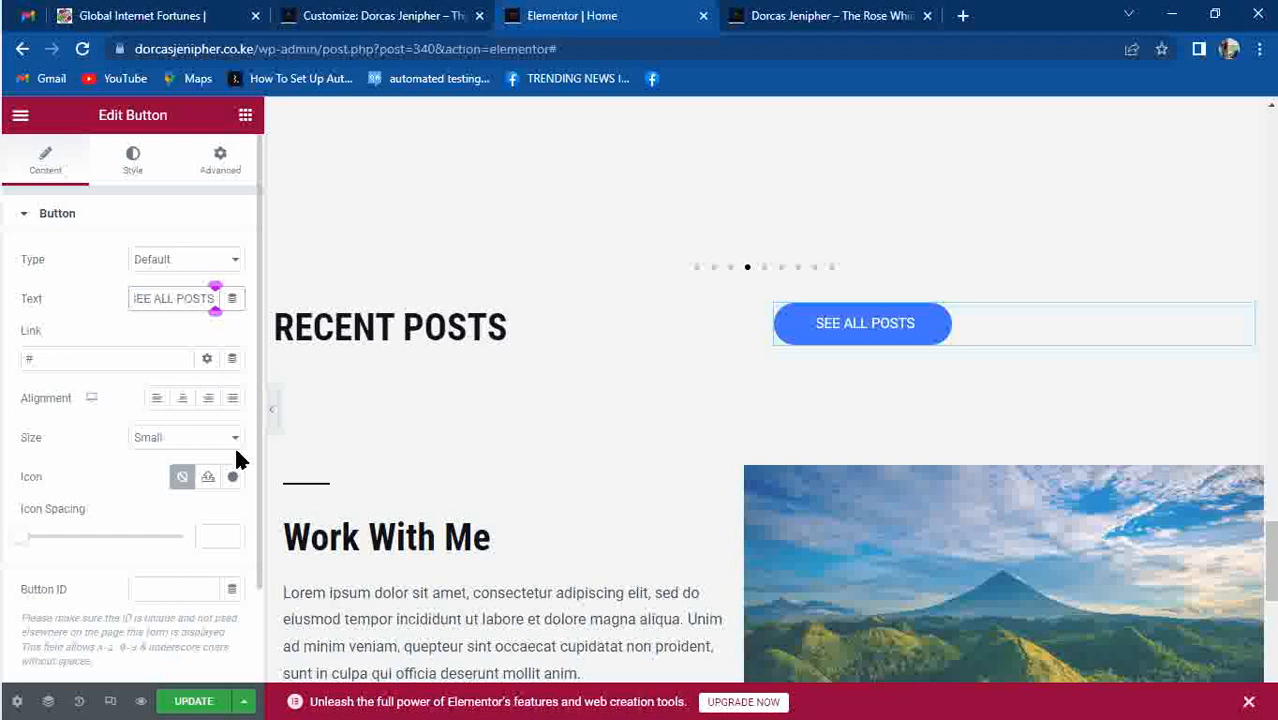
Remove the # from the button link and view the live site.
left_click(111, 352)
key("BackSpace")
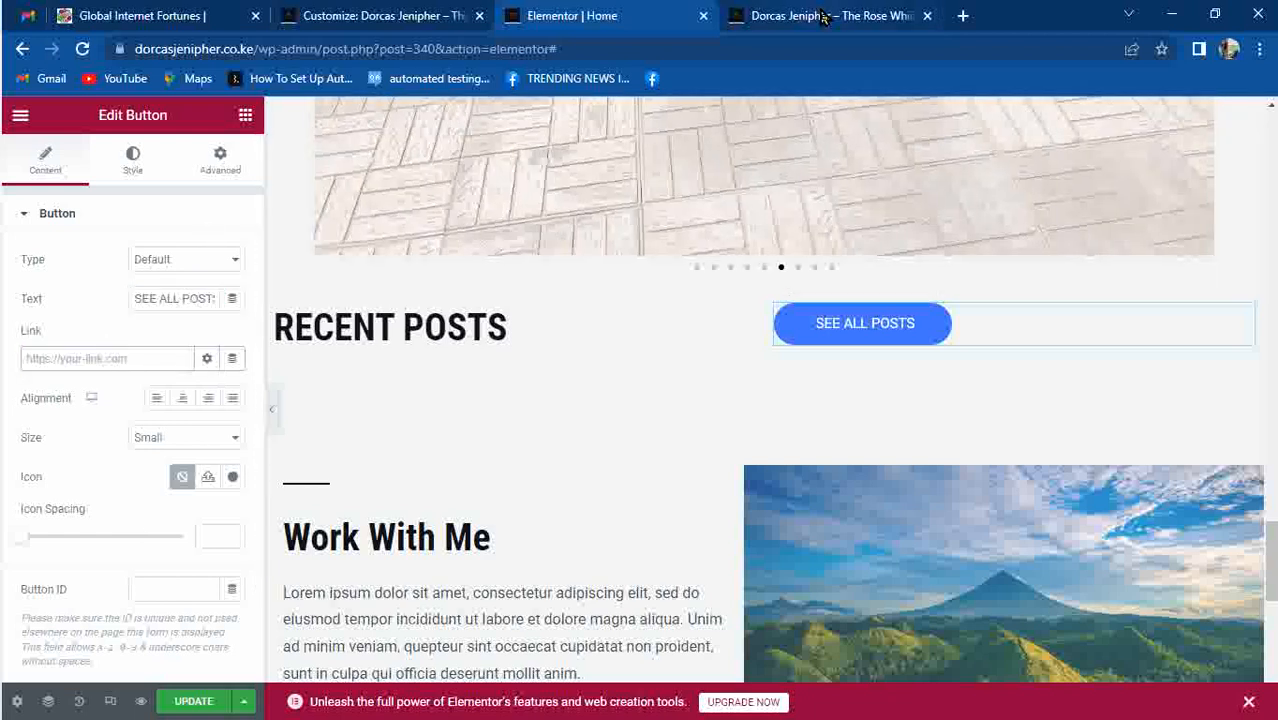
left_click(822, 16)
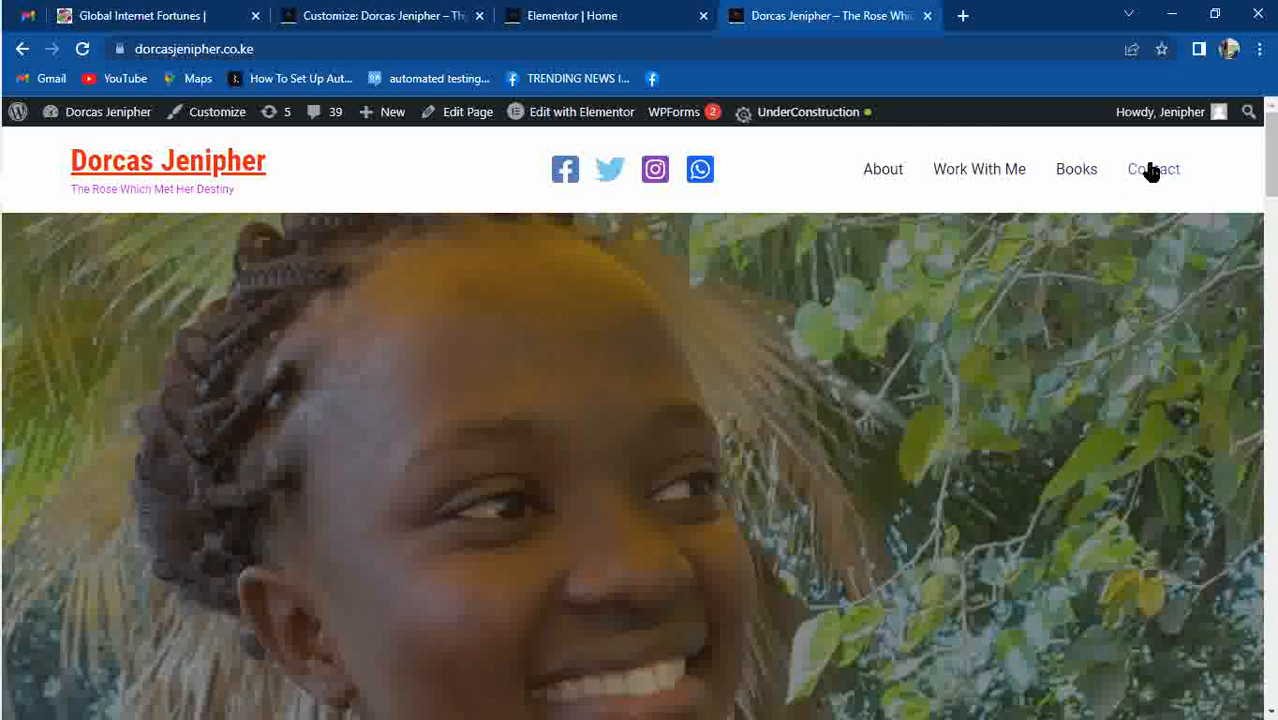
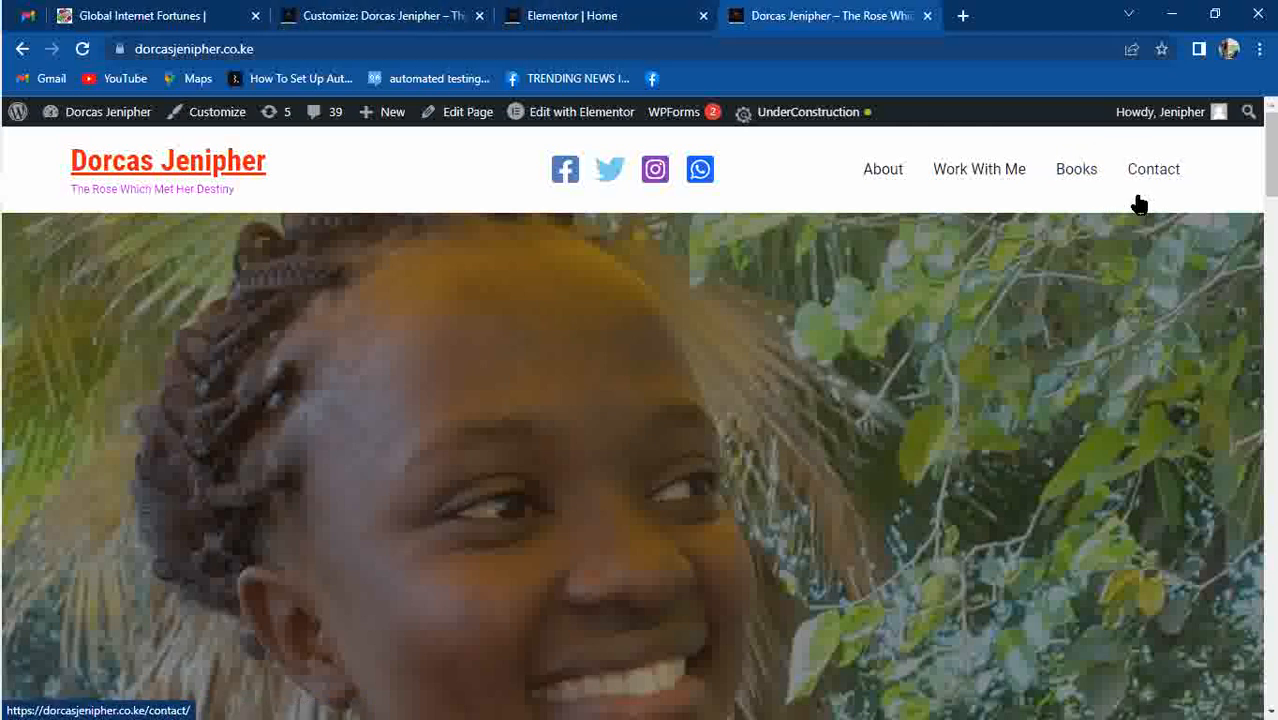
Publish the social icon changes in the Customizer and close it.
left_click(371, 15)
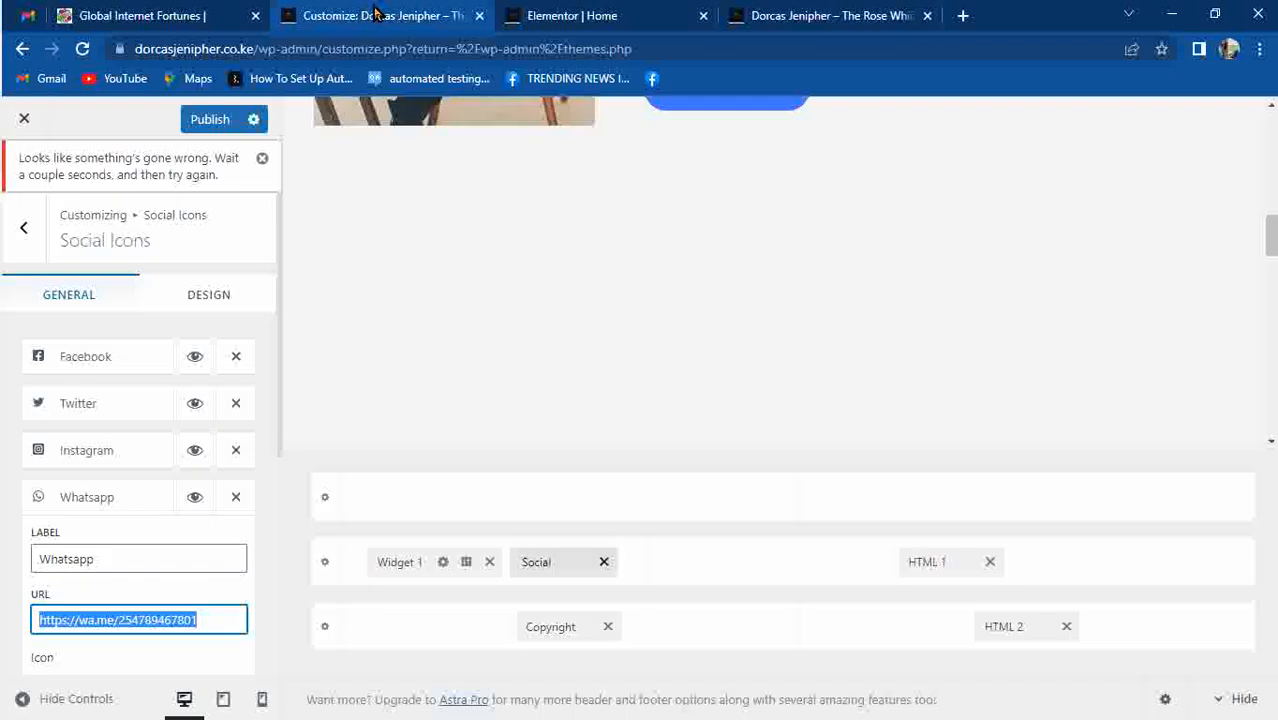
left_click(209, 124)
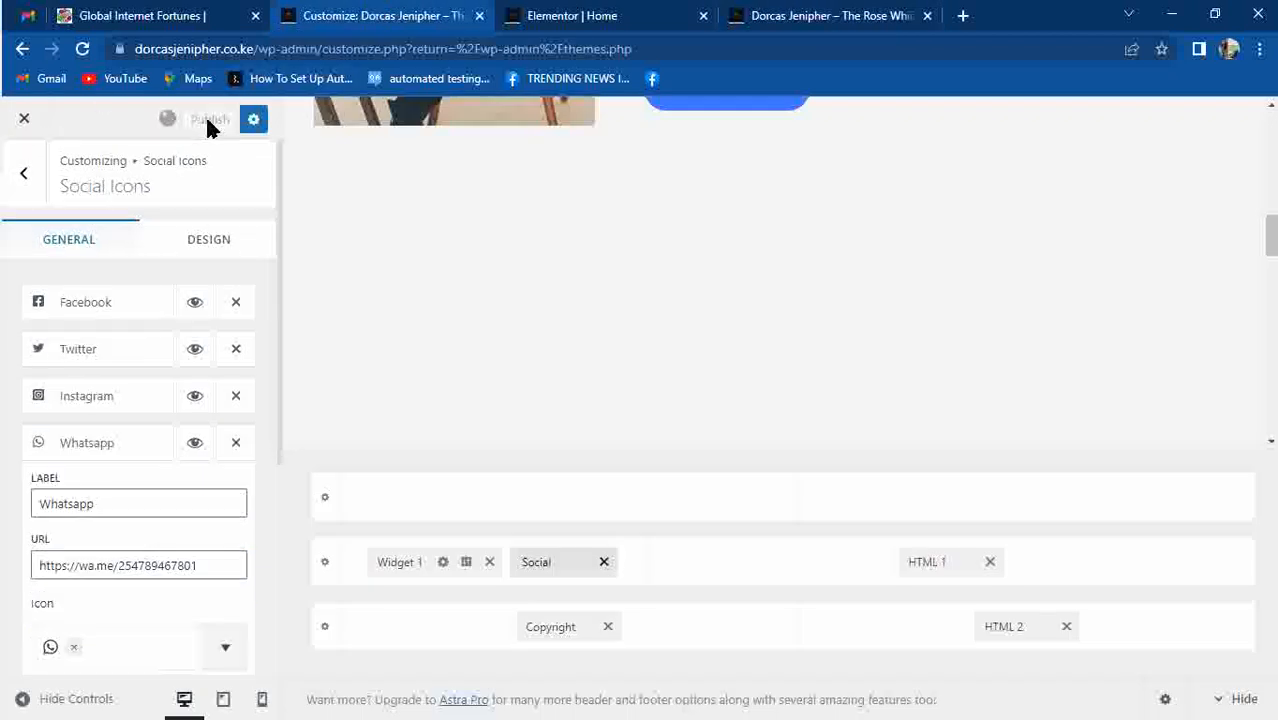
left_click(22, 123)
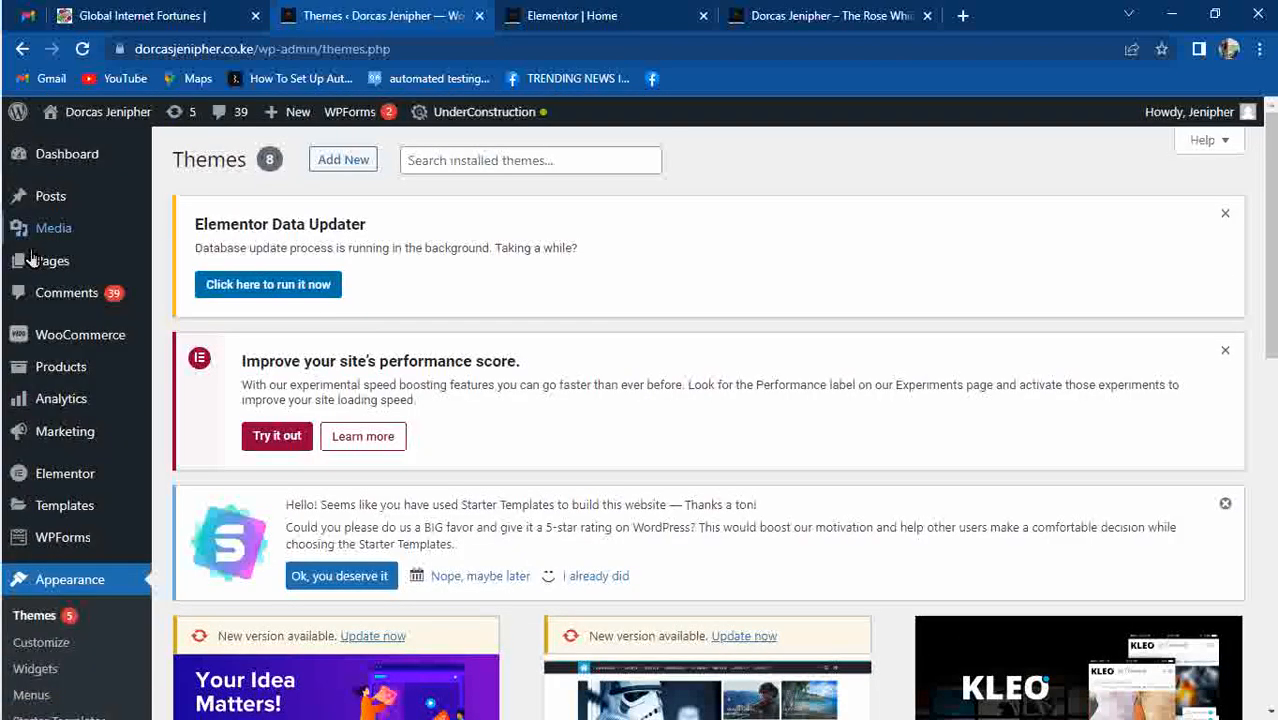
Show the list of all site pages under Pages.
mouse_move(52, 262)
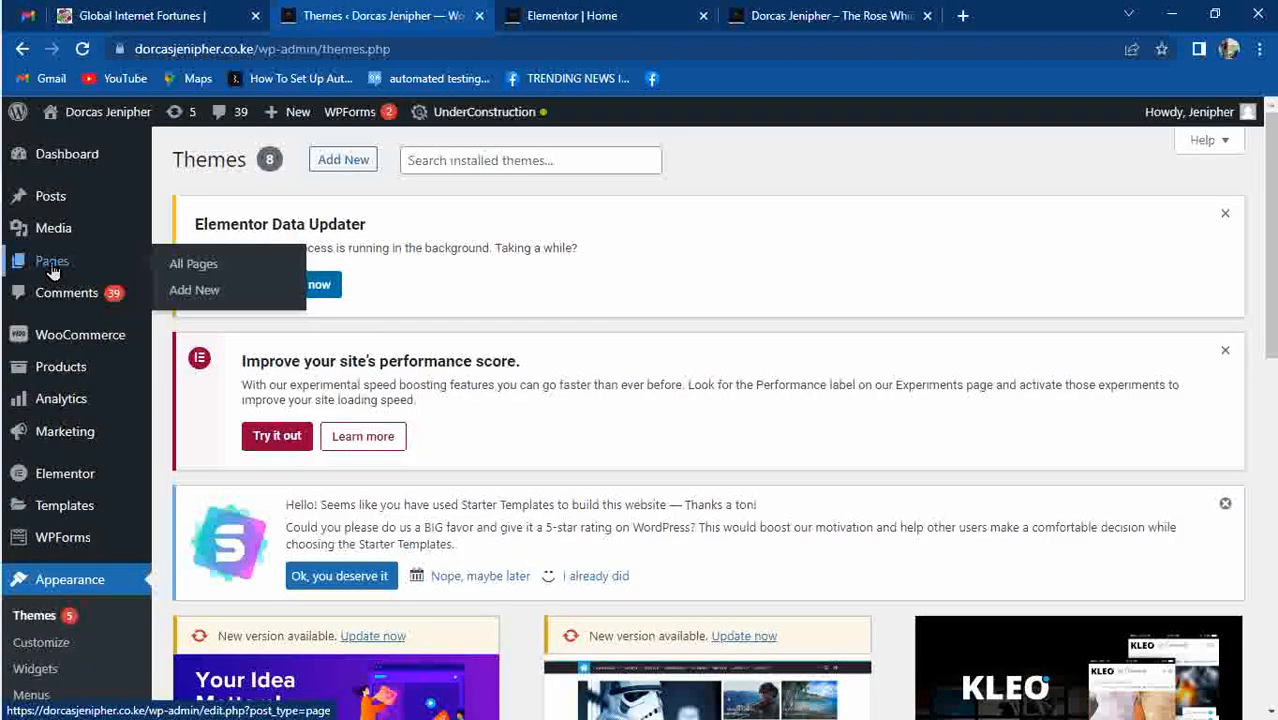
left_click(196, 263)
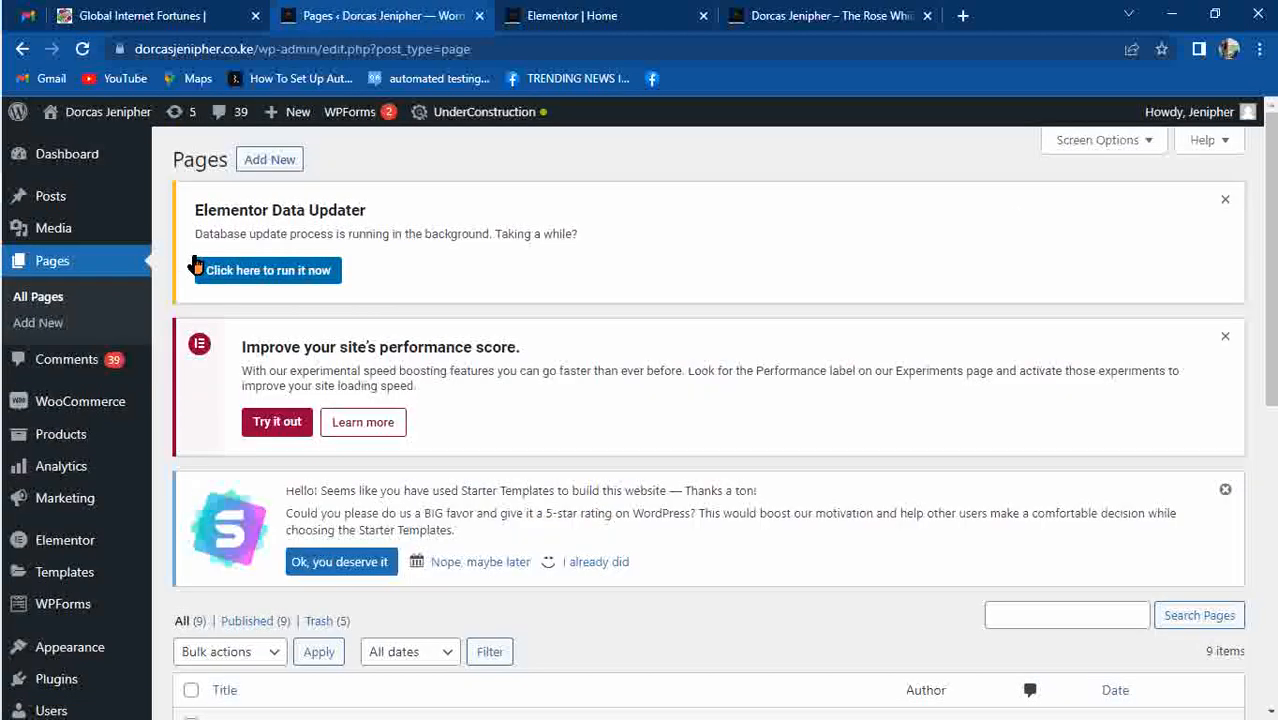
left_click_drag(1274, 197, 1274, 447)
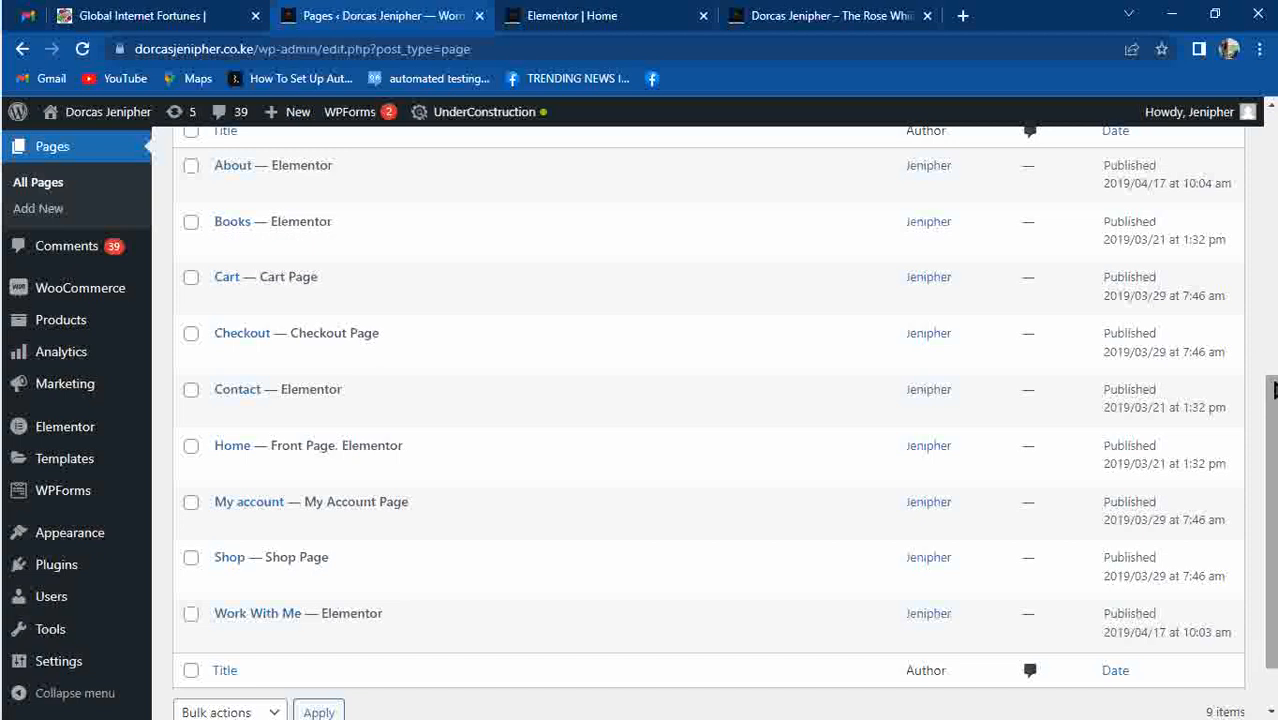
scroll(1258, 388, "up", 2)
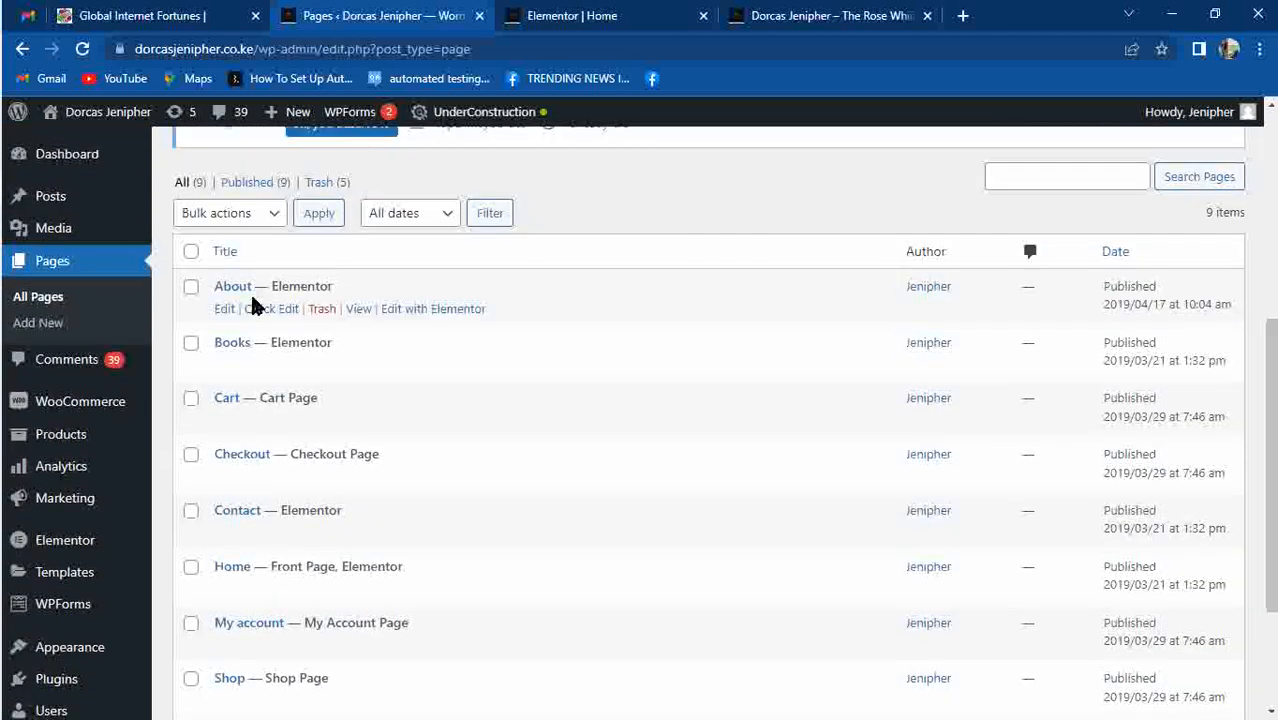
Load the Books page in Elementor and delete its 'Books I Love' heading section.
left_click(226, 366)
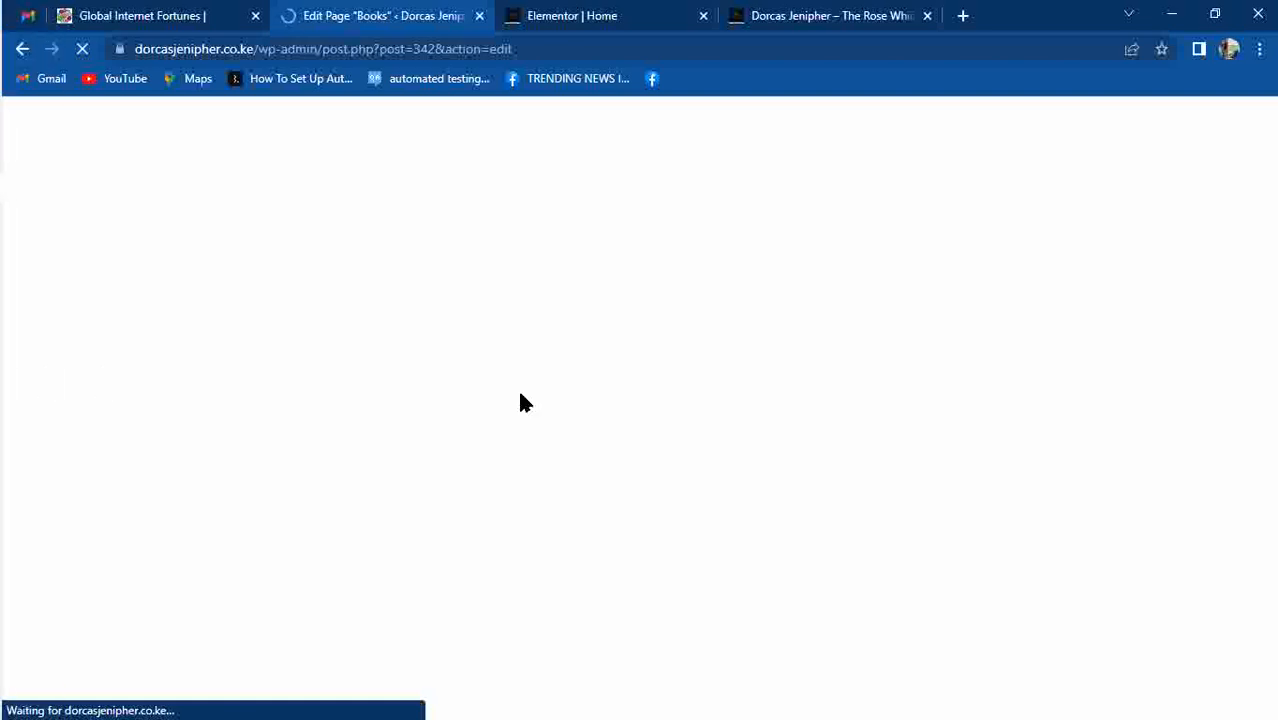
left_click(265, 366)
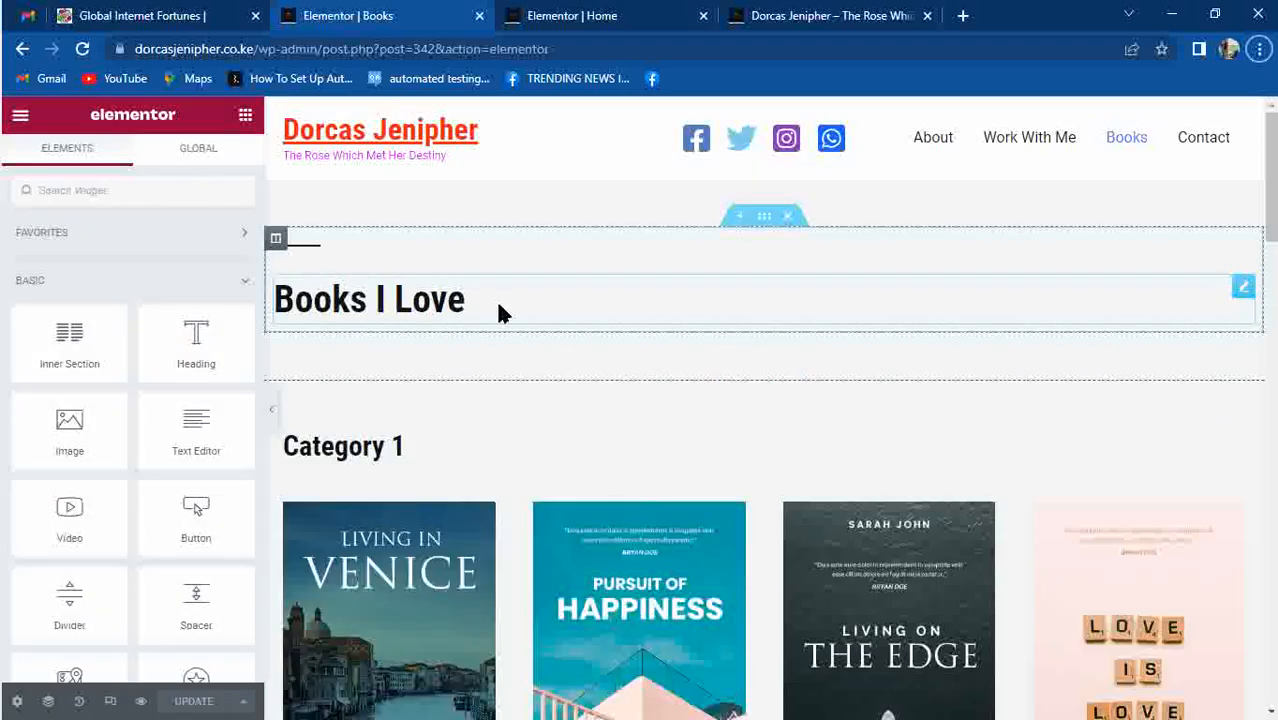
left_click(24, 52)
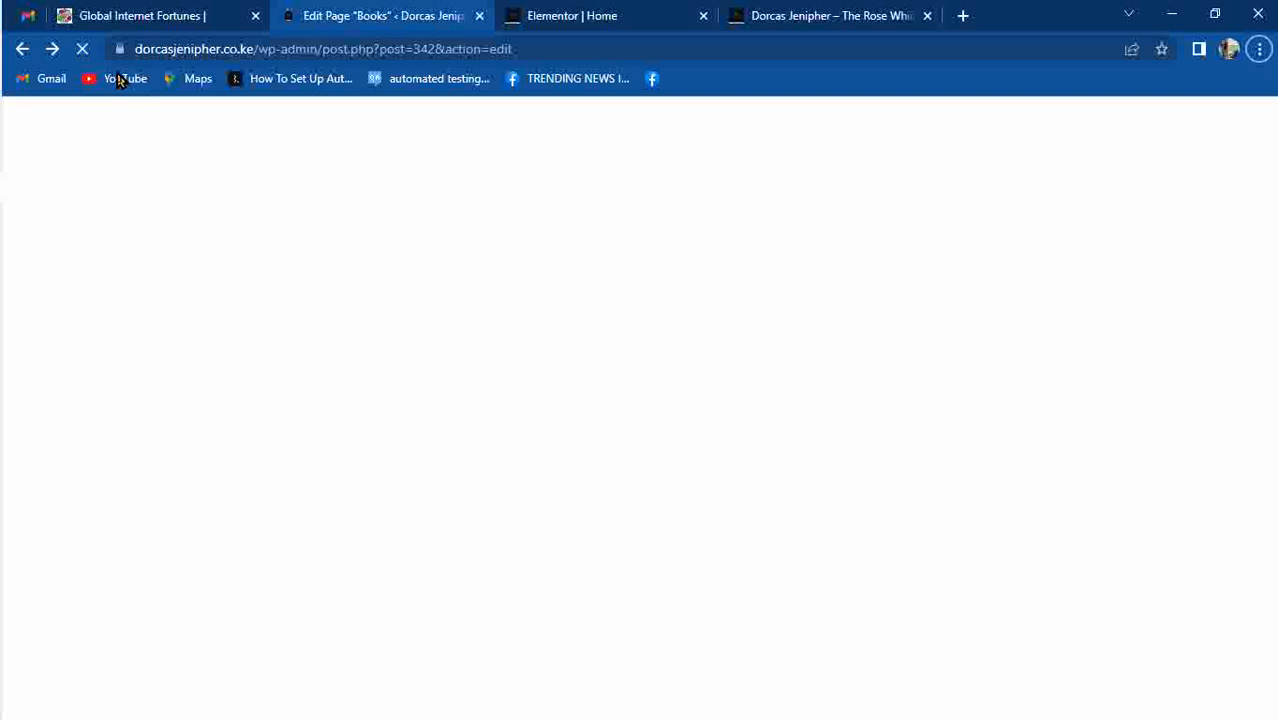
left_click(53, 49)
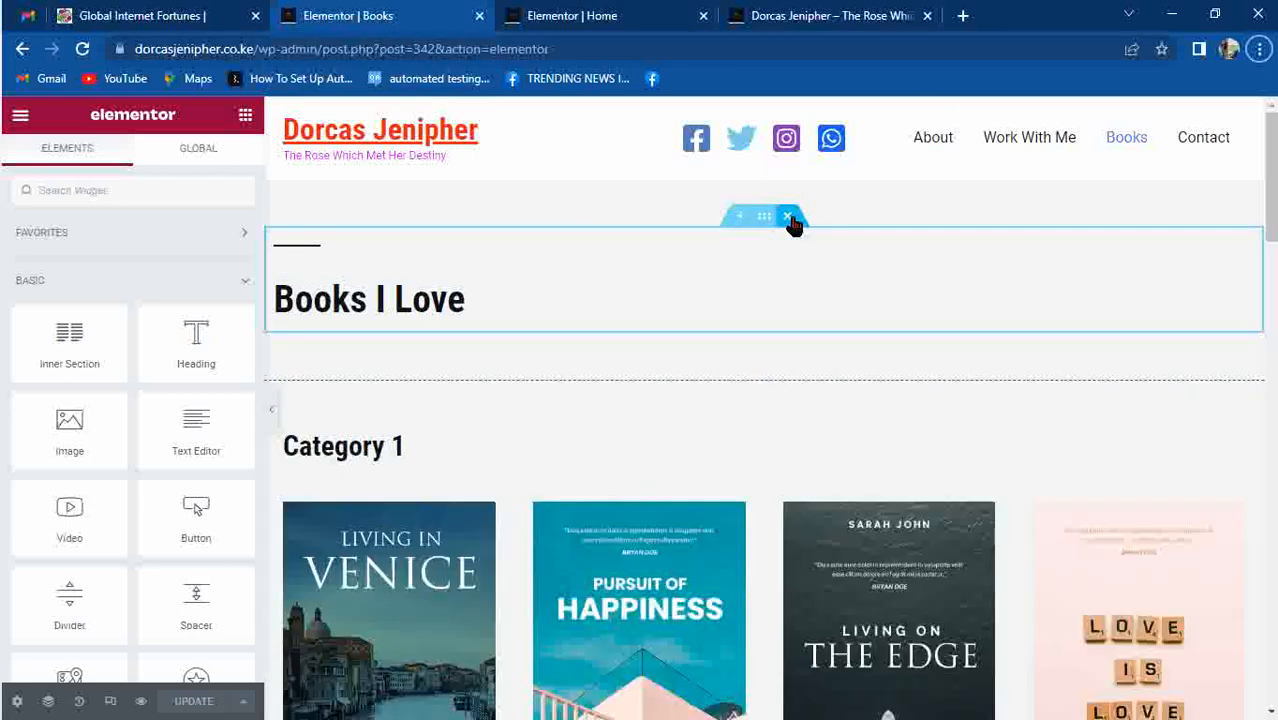
left_click(792, 220)
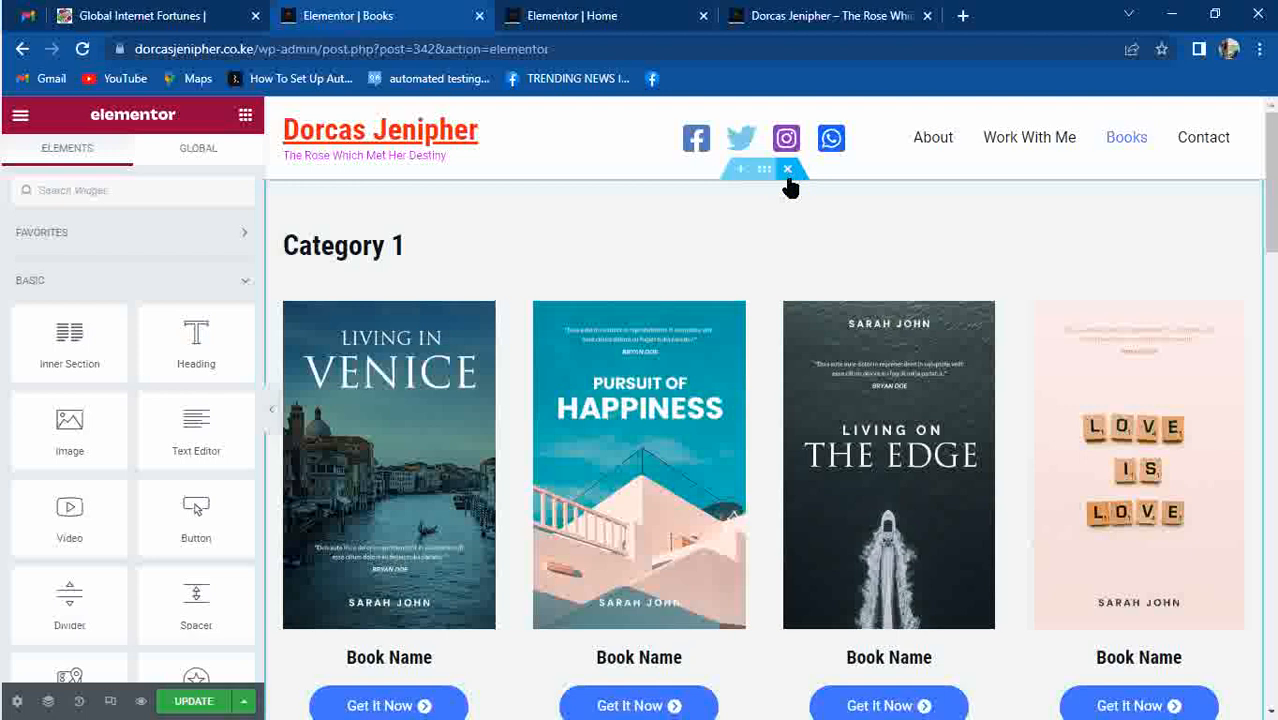
Delete the Category 1, 2 and 3 book sections and update the Books page.
left_click(788, 170)
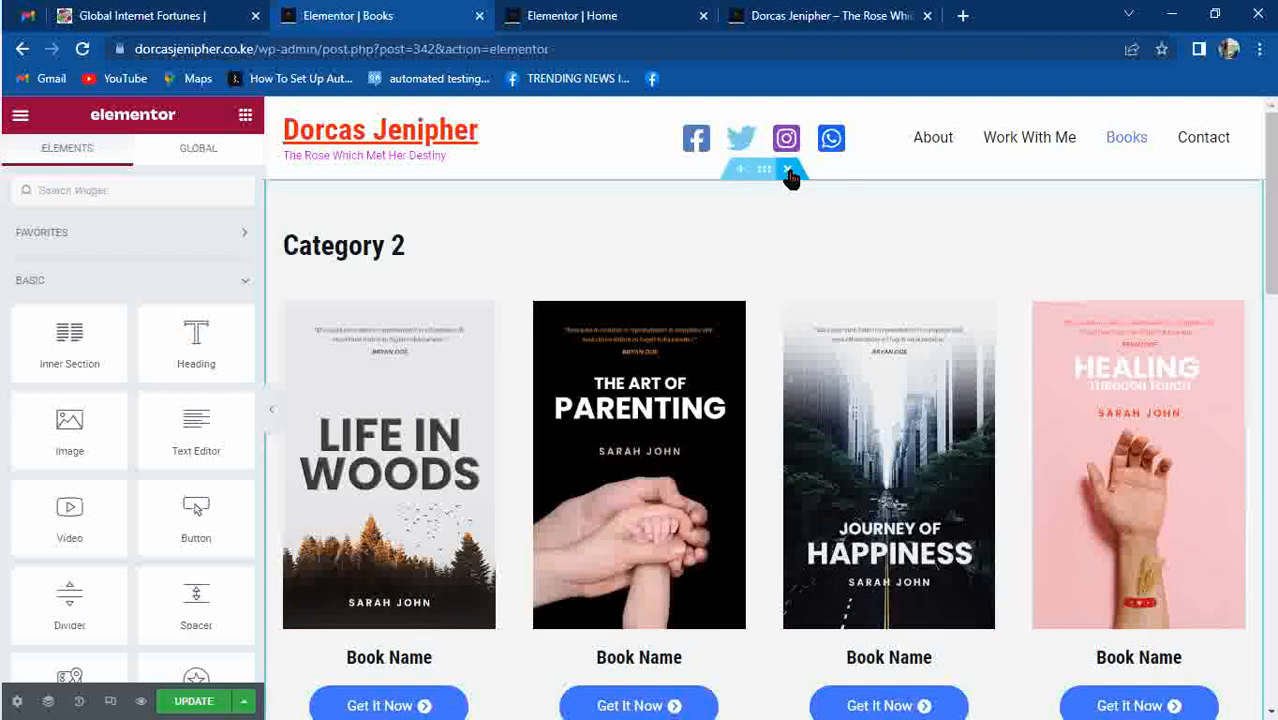
left_click(788, 168)
mouse_move(788, 201)
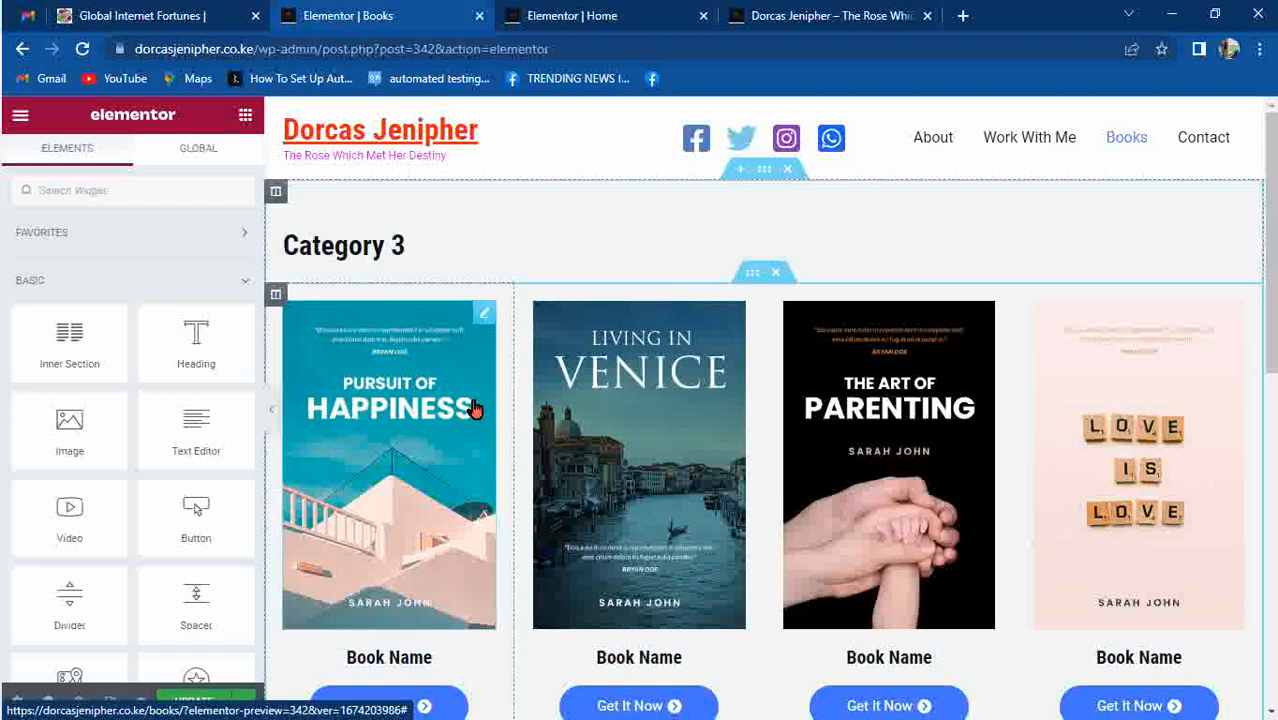
left_click(787, 172)
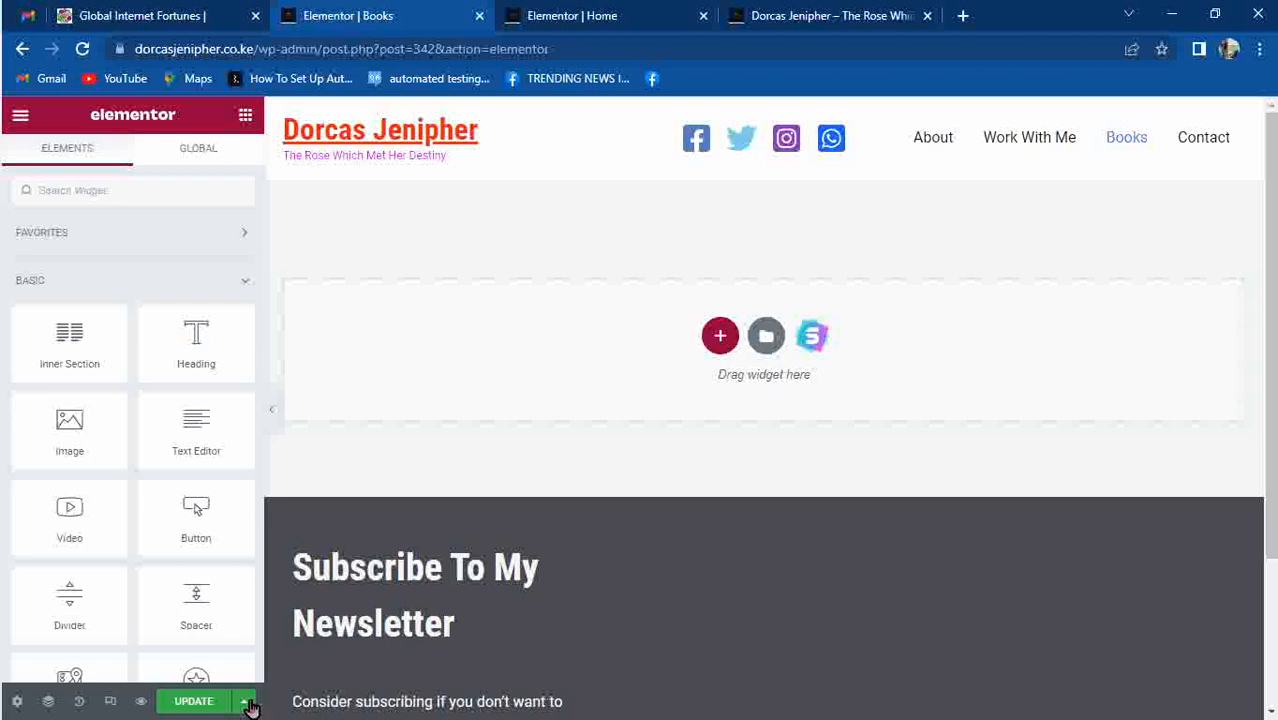
left_click(210, 703)
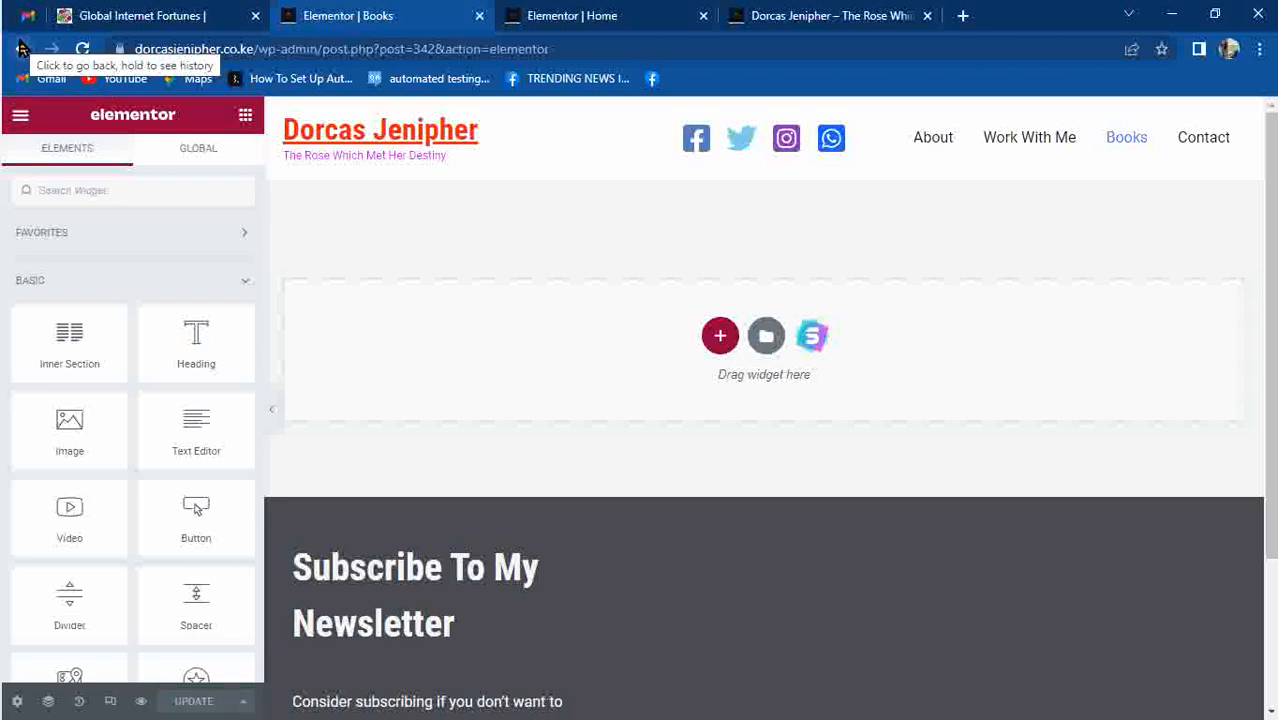
Revert the Books page to its Editing Started state in History and update it.
left_click(79, 701)
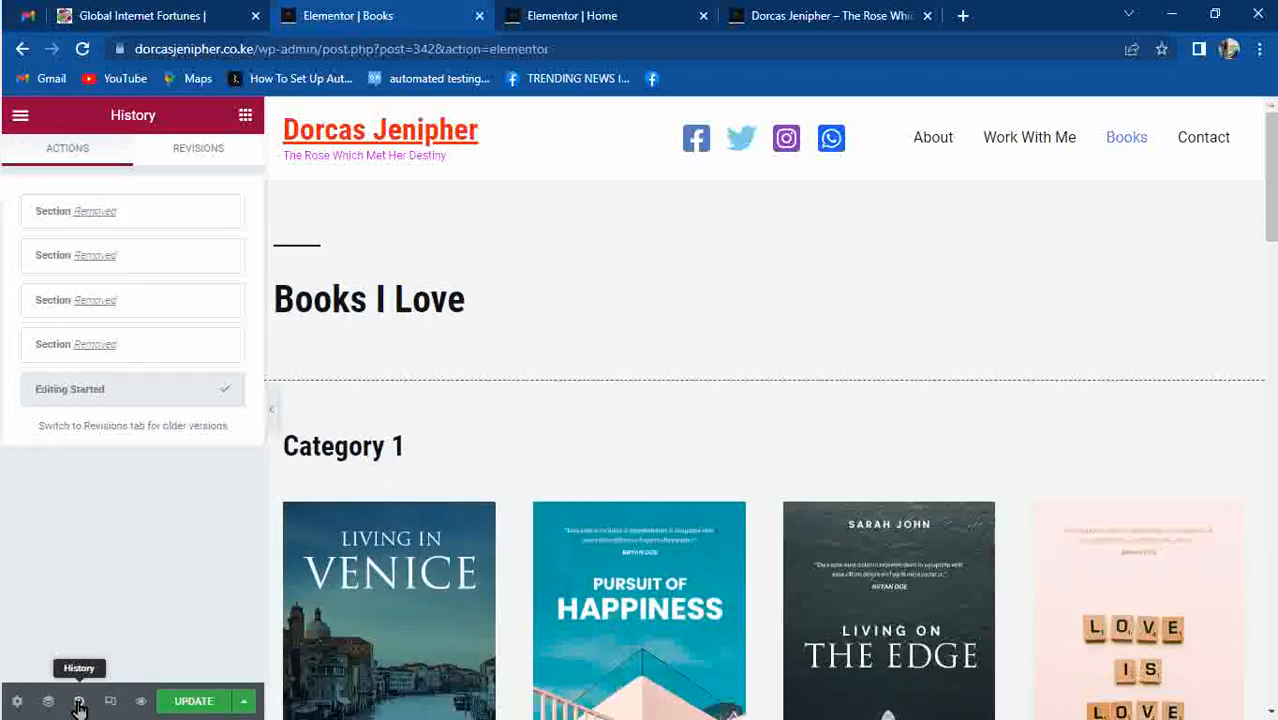
left_click(81, 702)
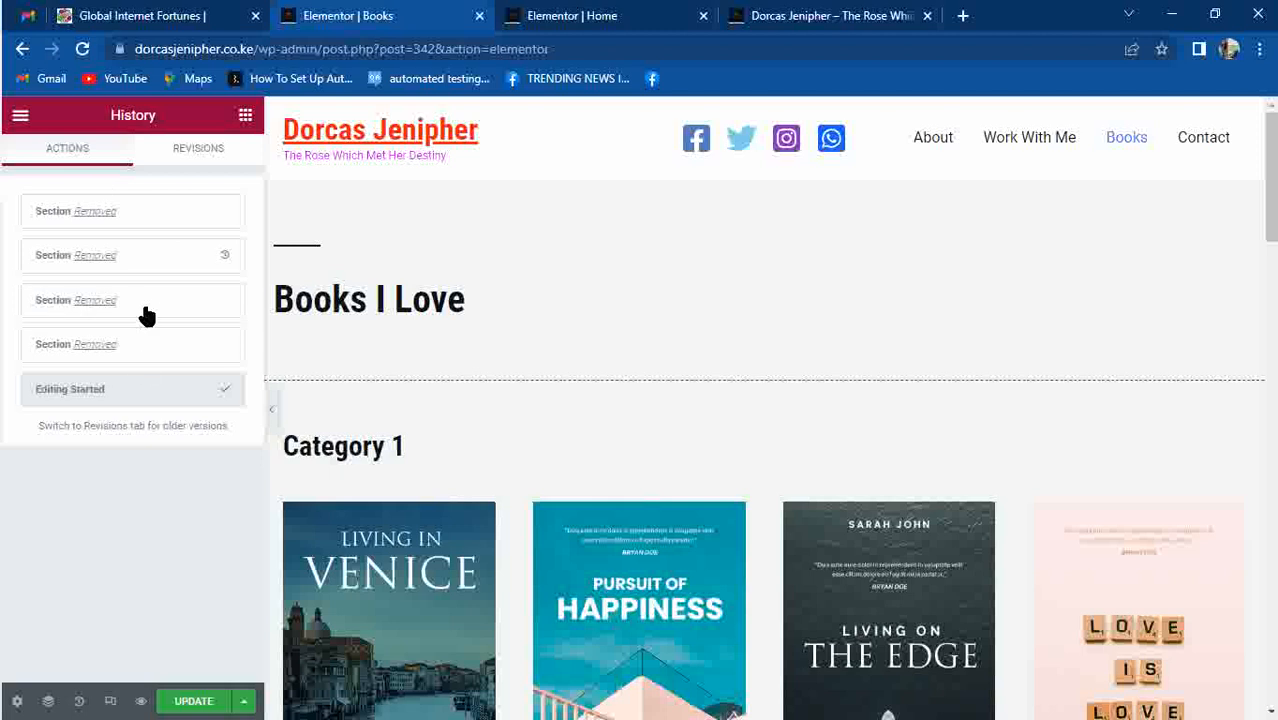
left_click(115, 222)
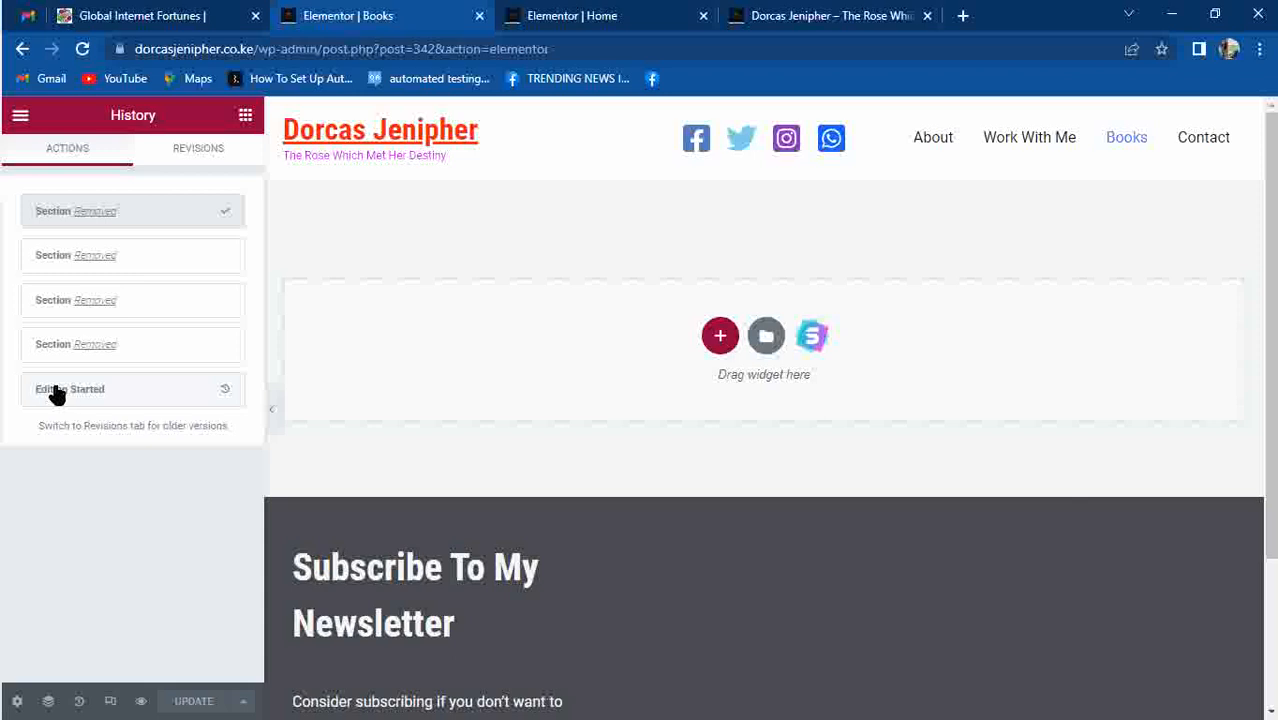
left_click(152, 396)
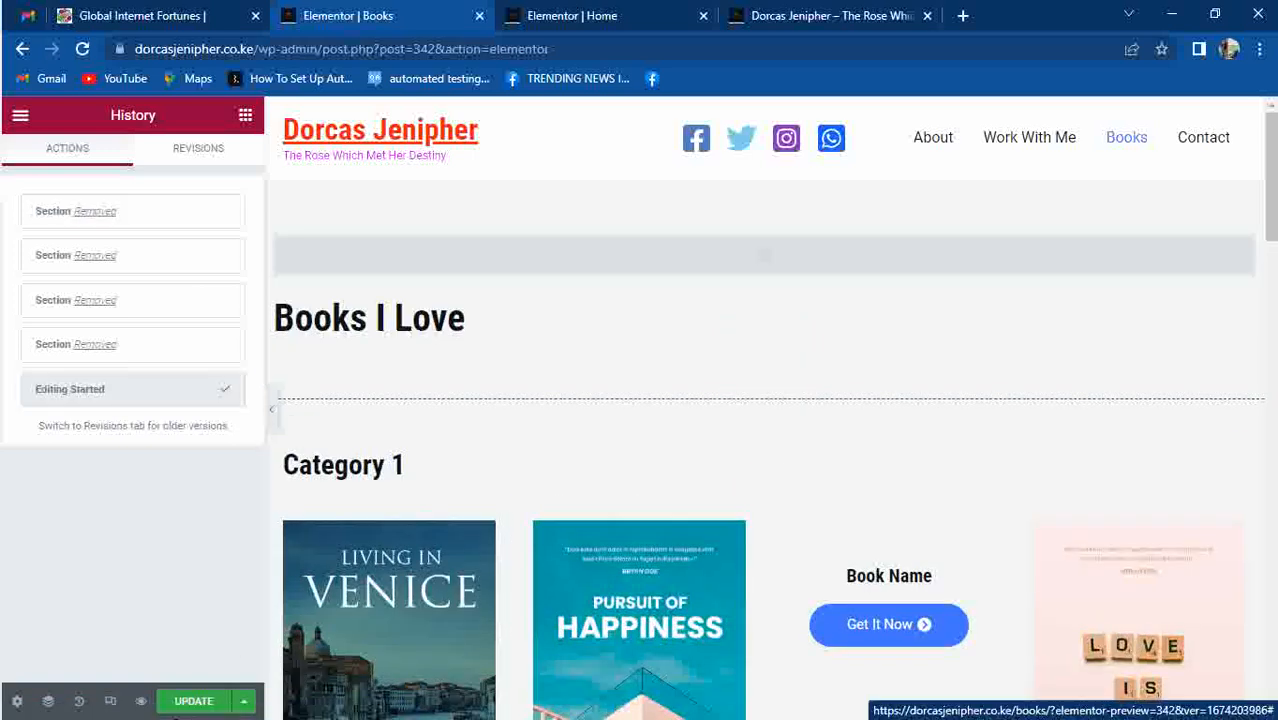
left_click(190, 702)
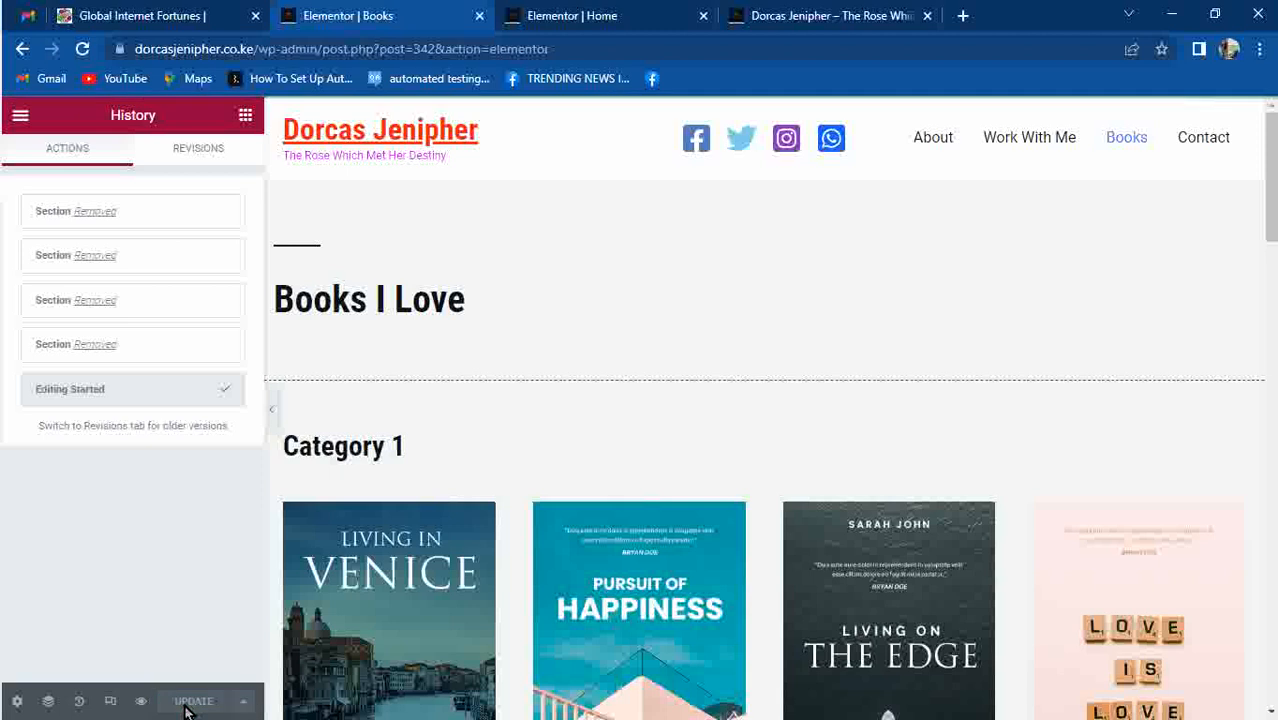
Go back from Elementor through the standard editor to the top of the Pages list.
left_click(20, 49)
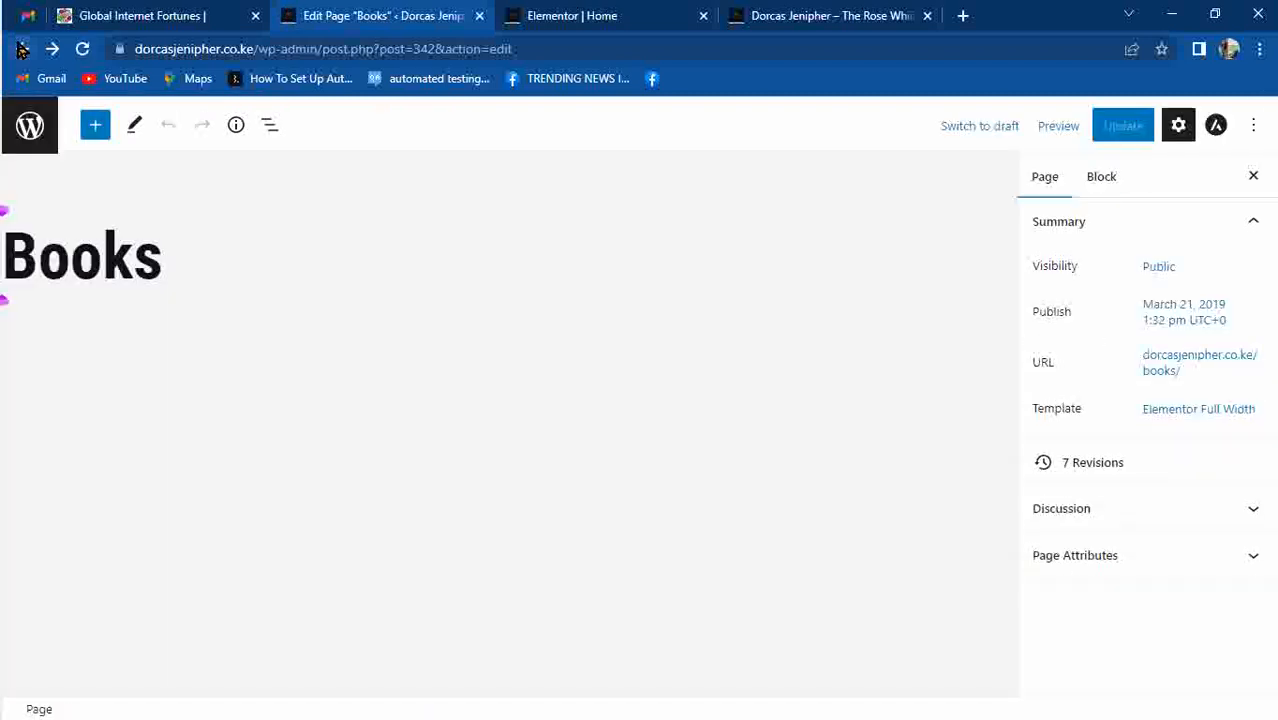
left_click(21, 49)
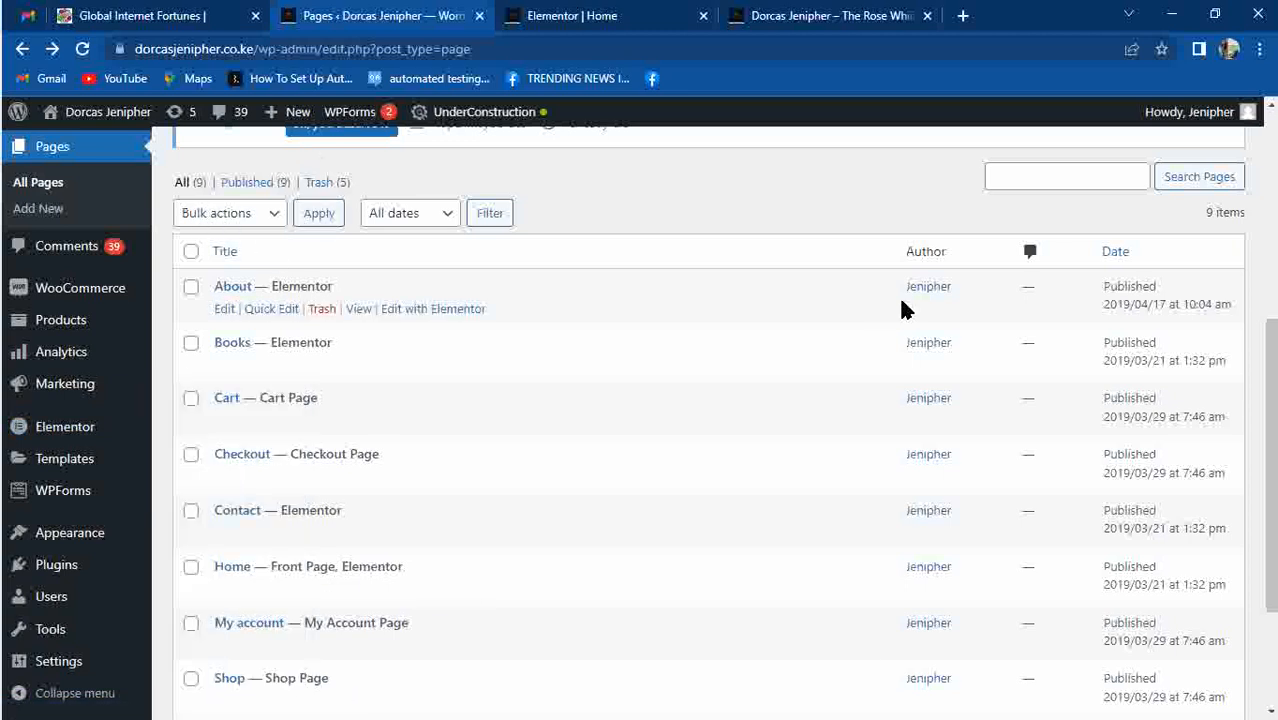
left_click_drag(1268, 343, 1268, 185)
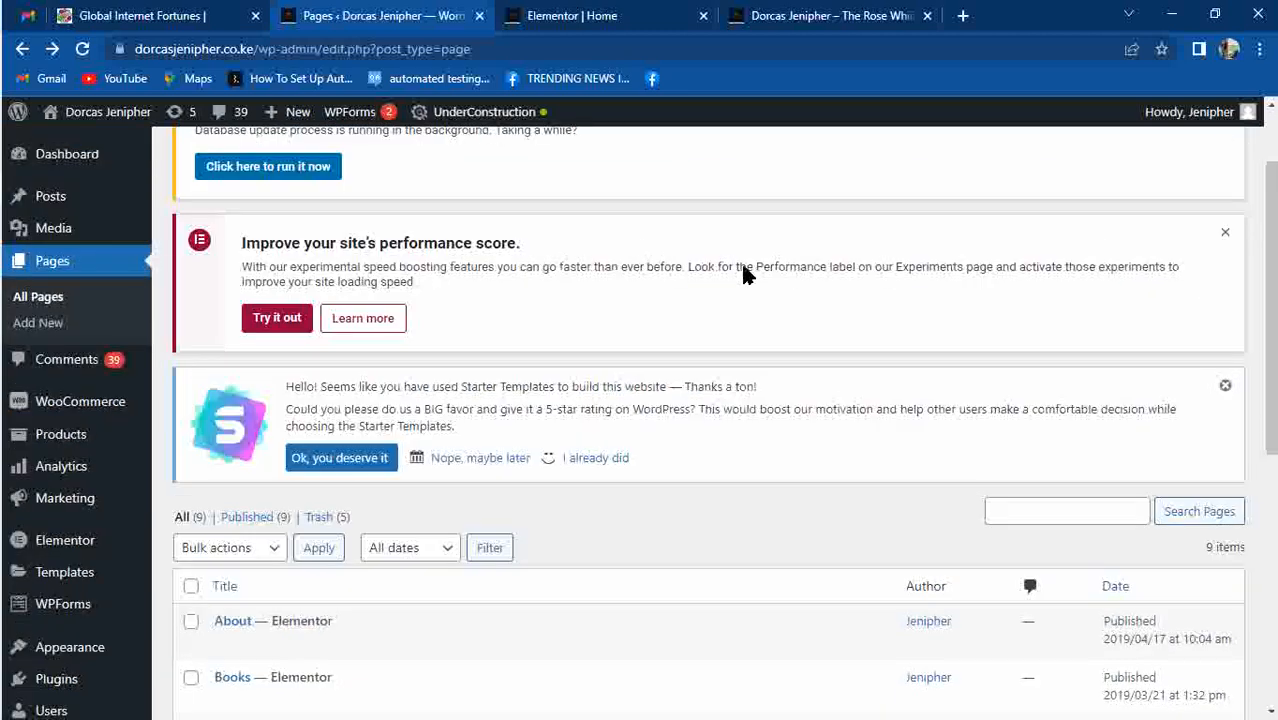
scroll(1258, 371, "up", 2)
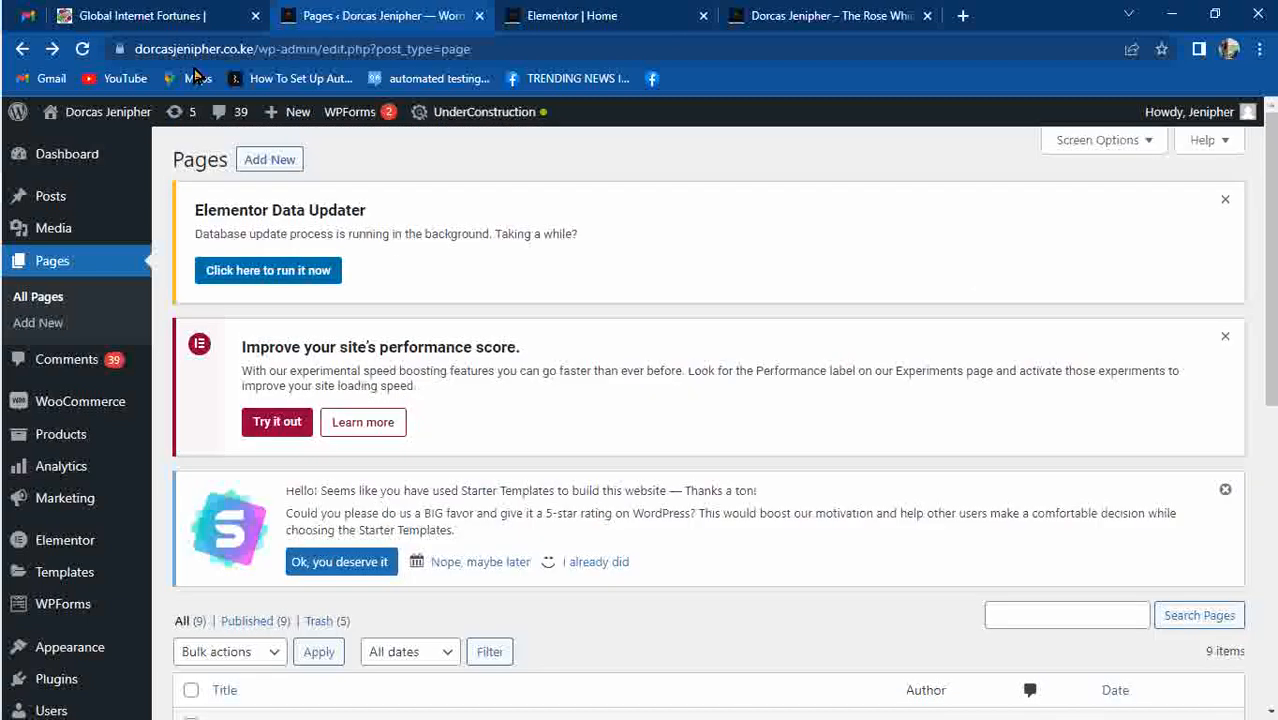
Publish a new page titled 'Blog' and view it at /blog/ in a new tab.
left_click(265, 163)
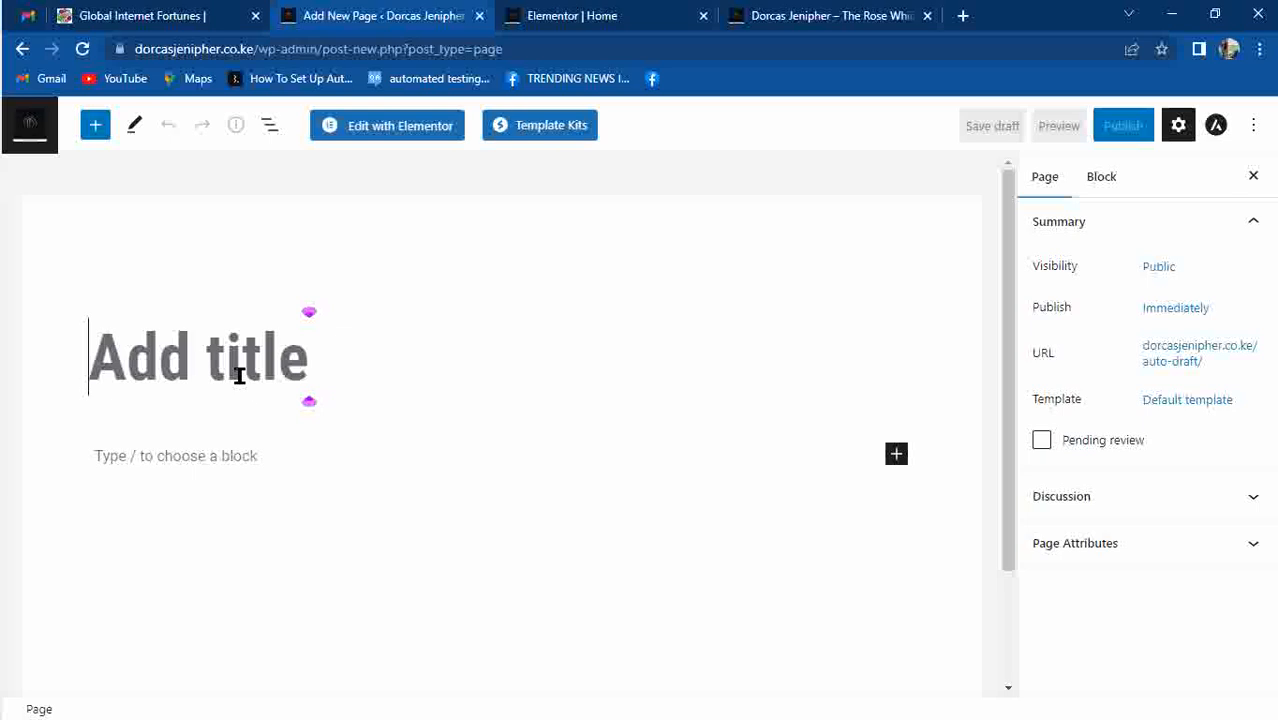
type("Bkl")
key("BackSpace")
key("BackSpace")
type("log")
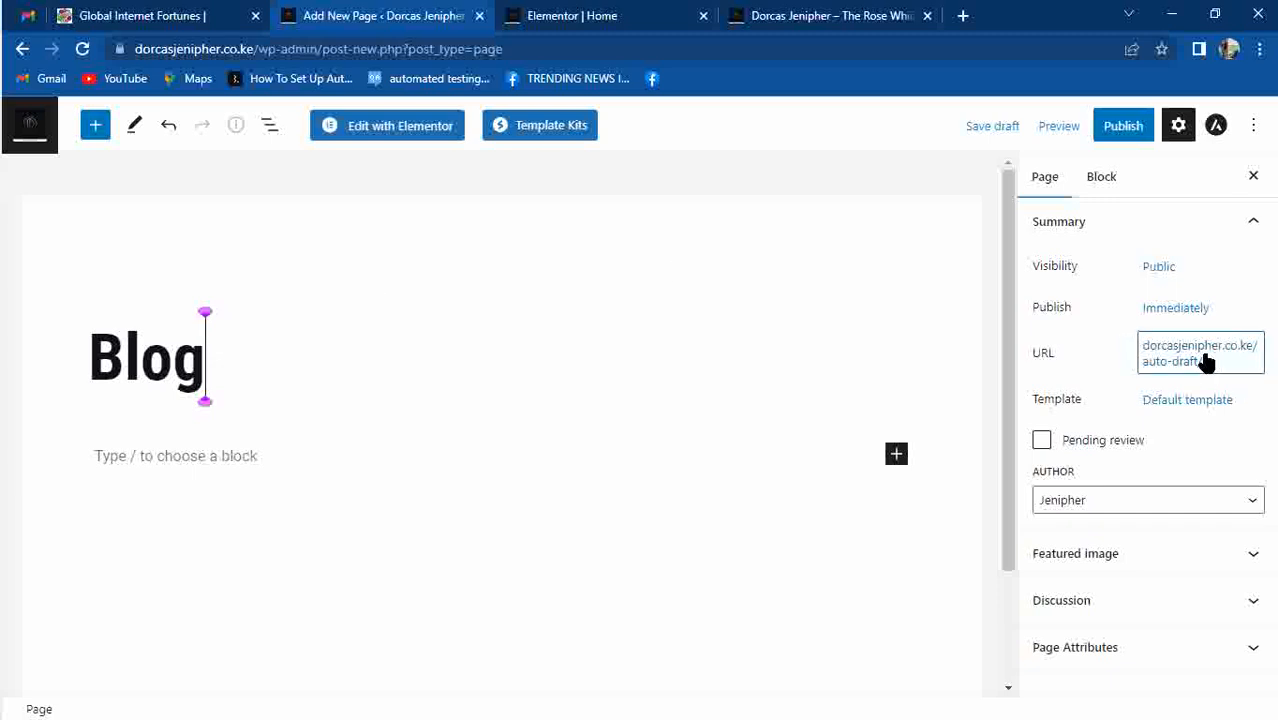
left_click(1129, 139)
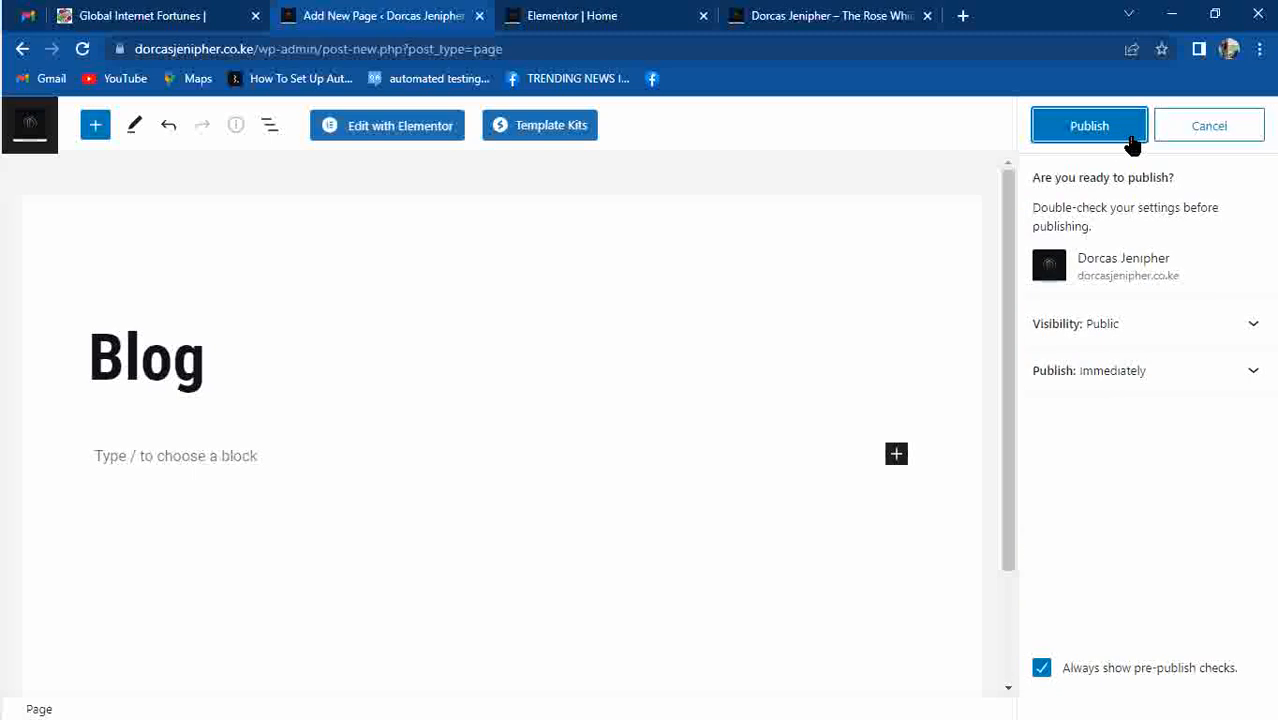
left_click(1101, 136)
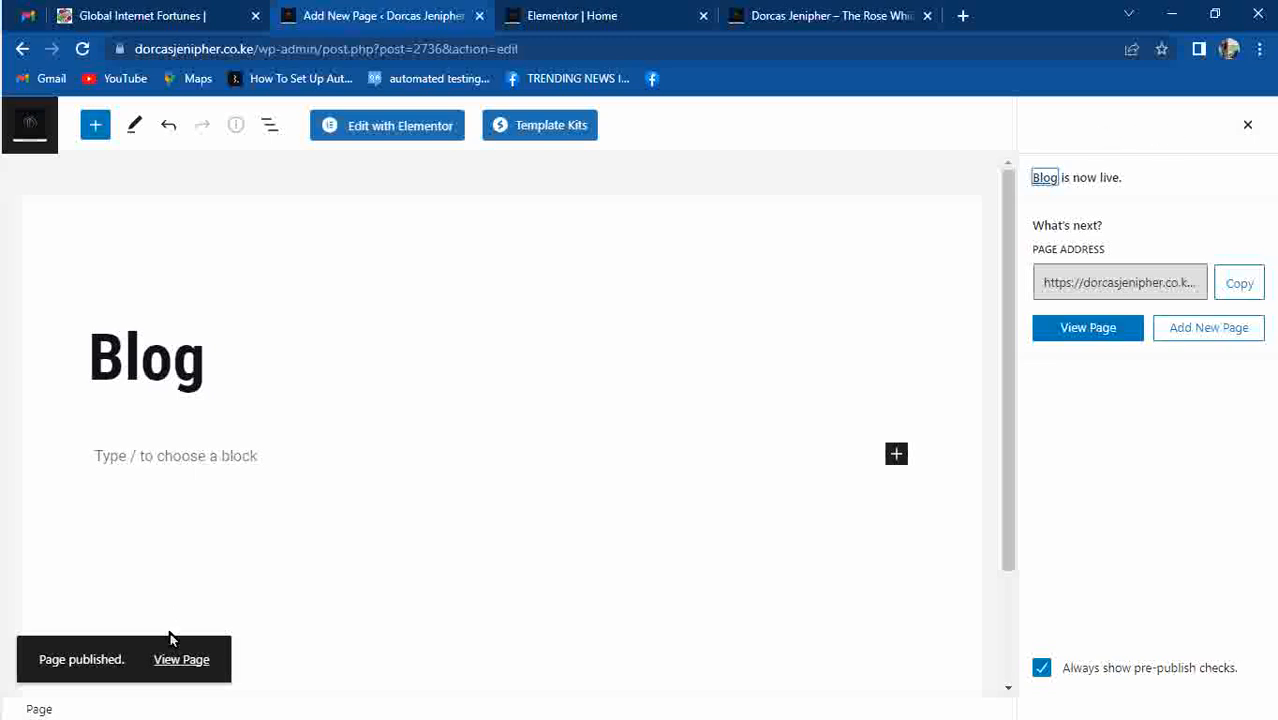
left_click_drag(181, 659, 964, 9)
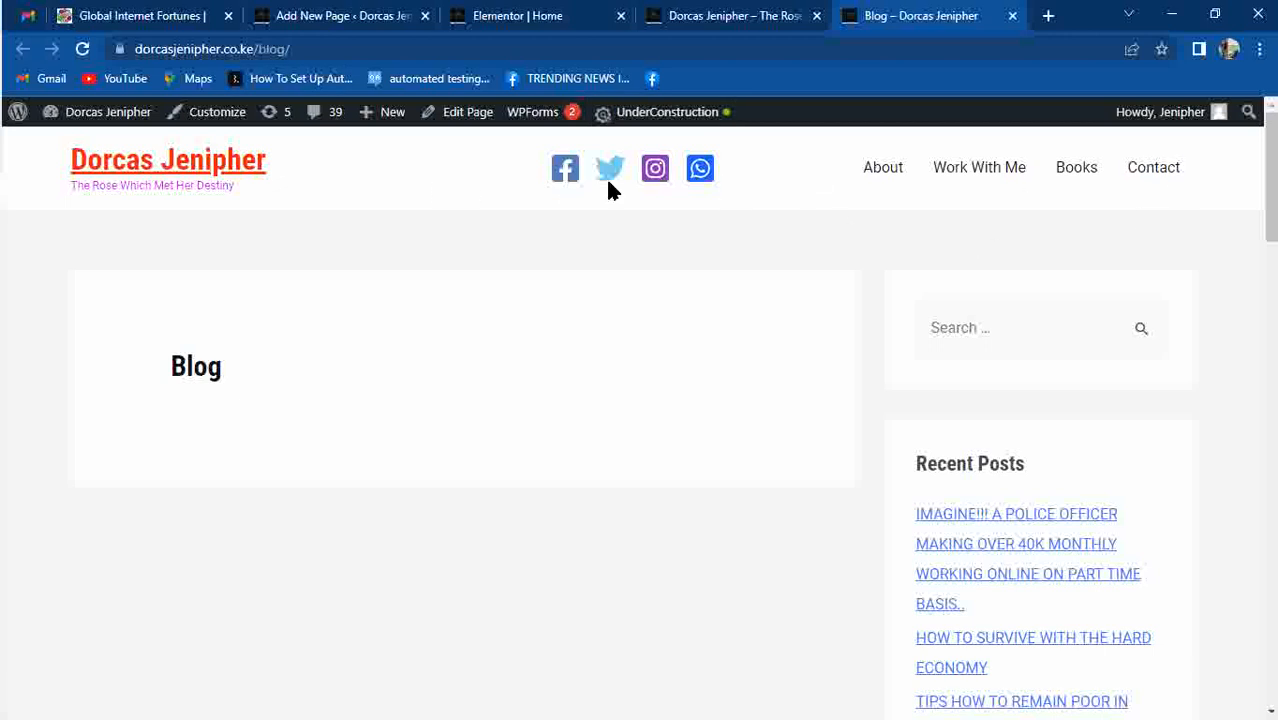
Check the live home page, then return from the Blog editor to the Pages list.
left_click(168, 172)
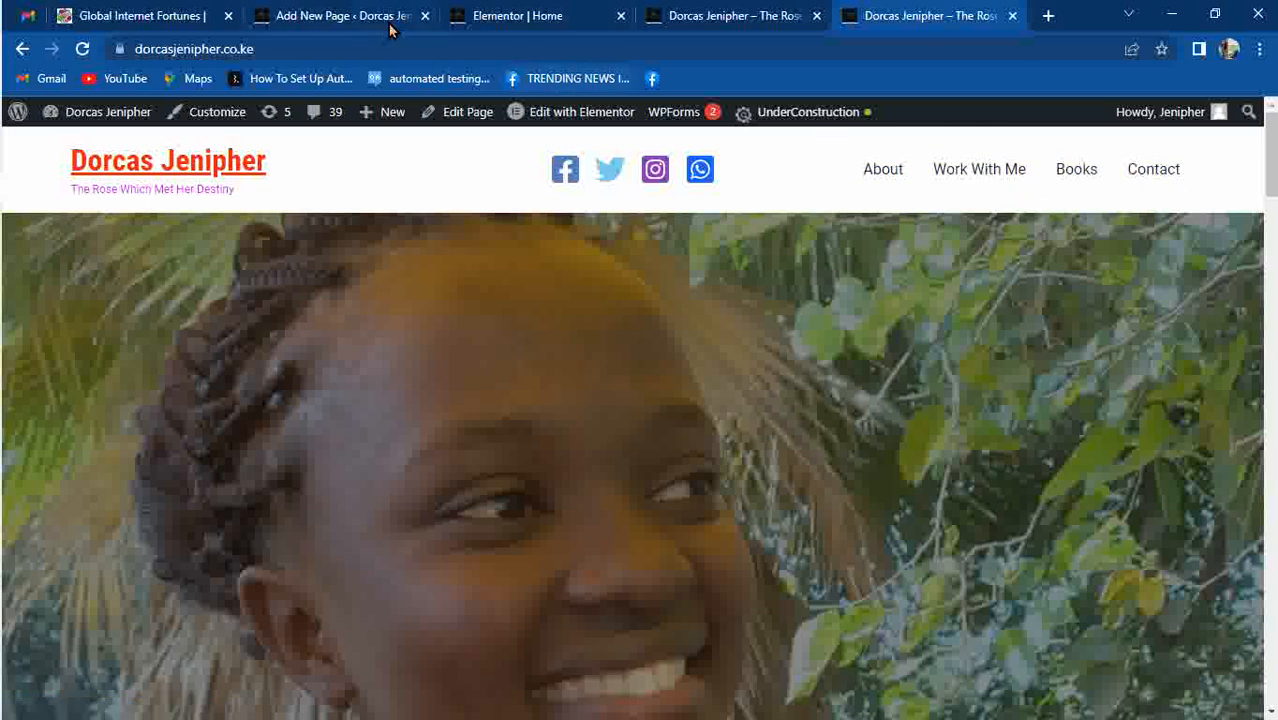
left_click(345, 18)
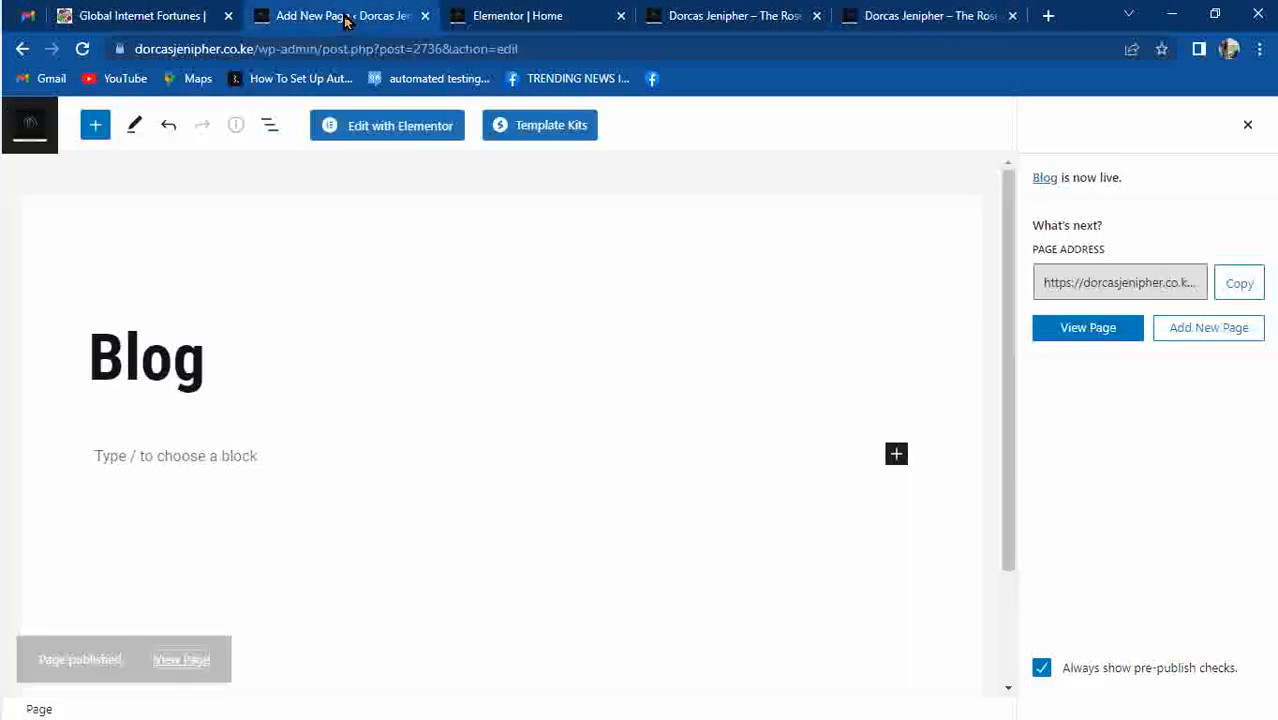
left_click(22, 50)
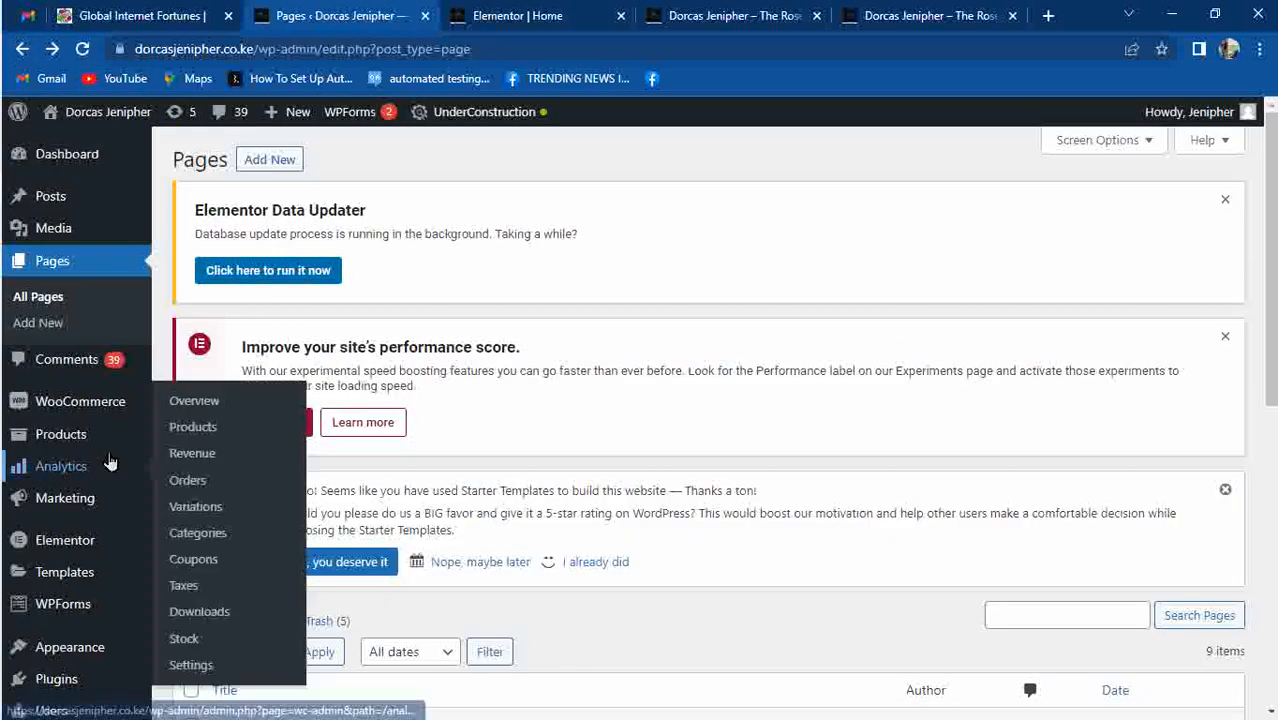
Select Main Menu for editing under Appearance > Menus.
mouse_move(60, 544)
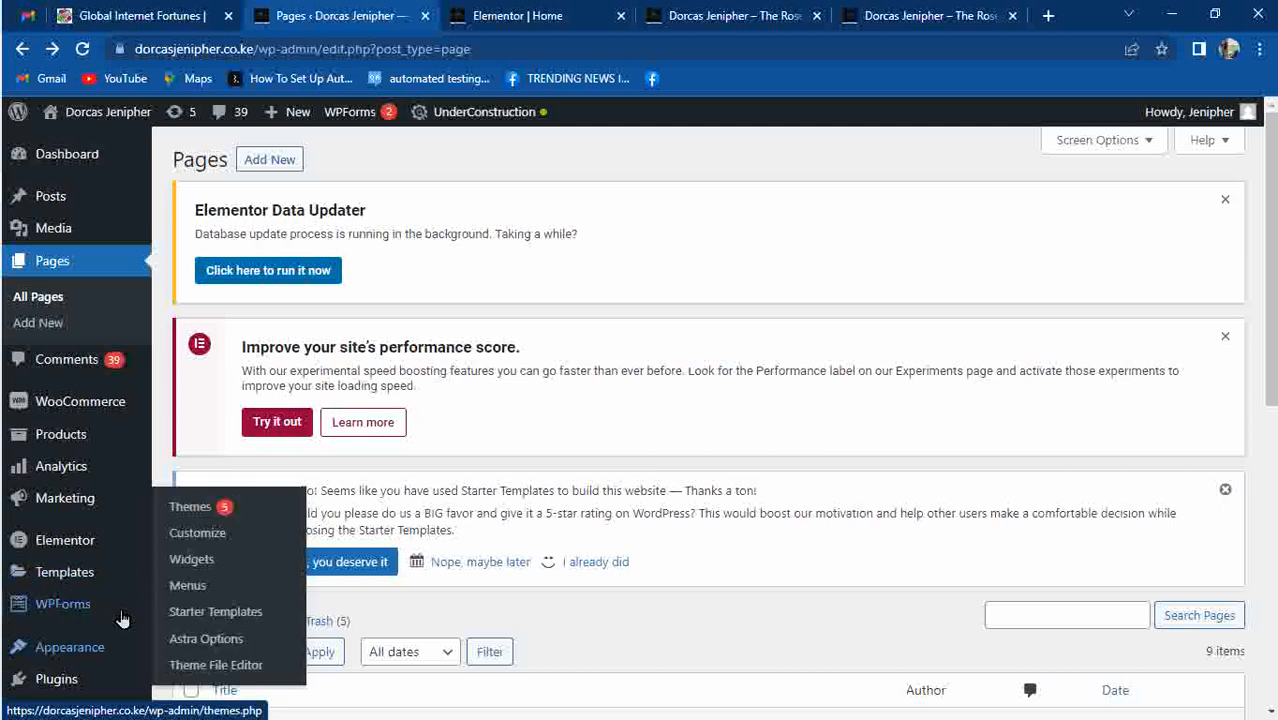
mouse_move(80, 662)
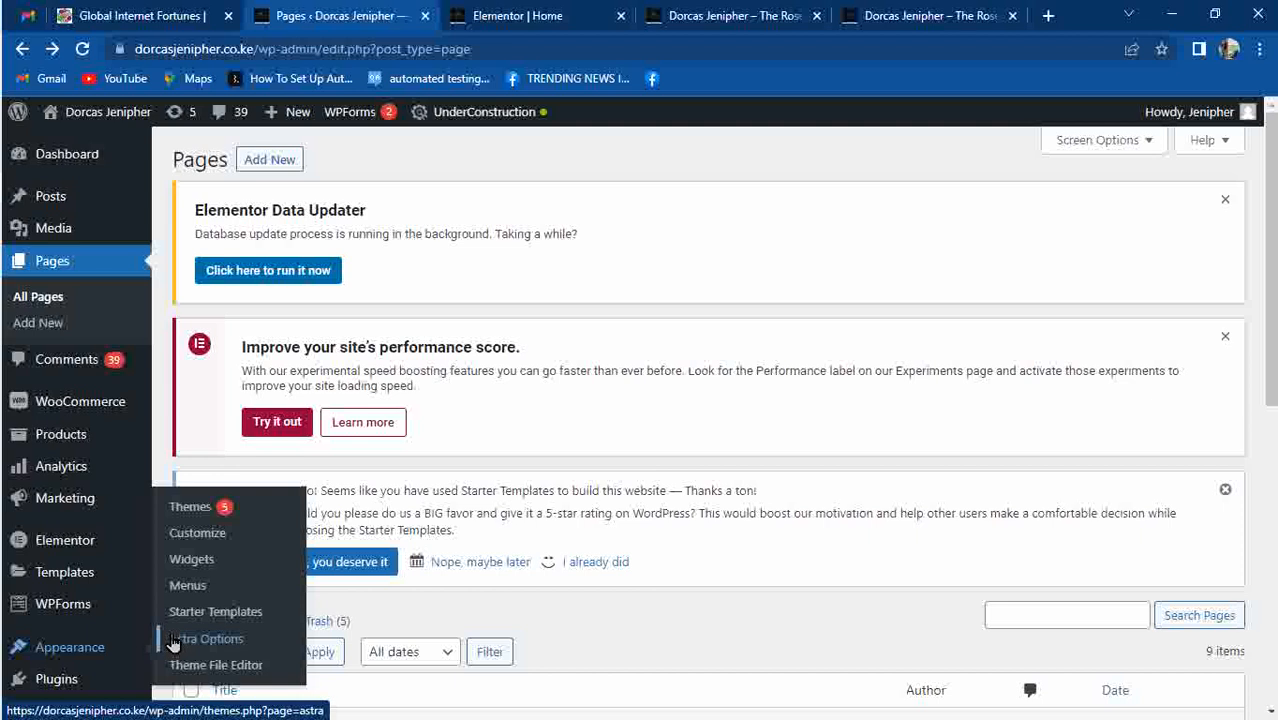
left_click(200, 586)
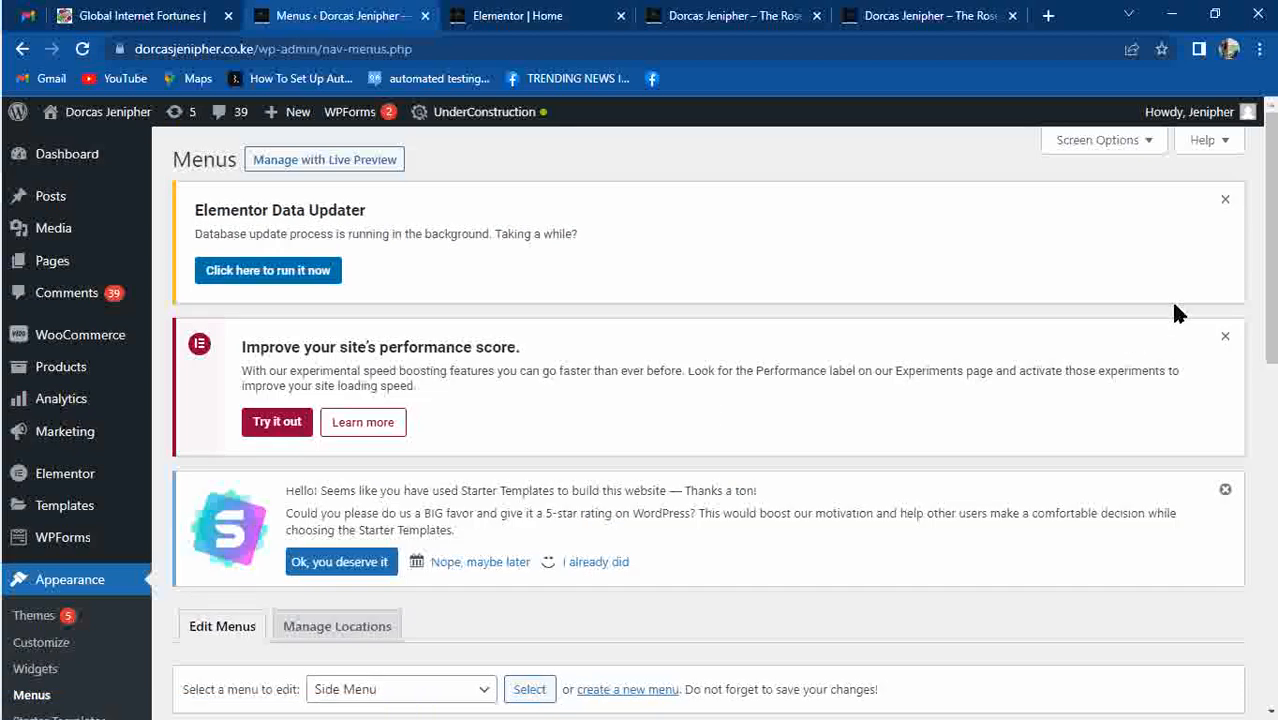
left_click_drag(1273, 232, 1273, 344)
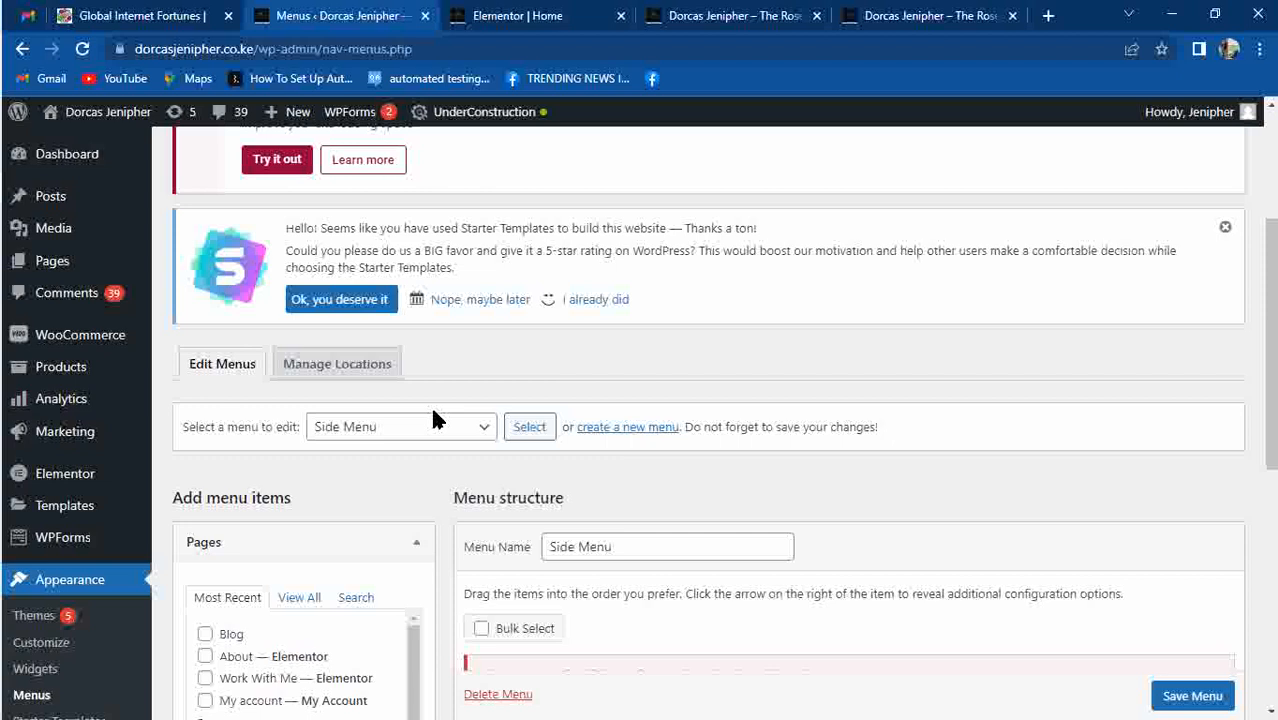
left_click(478, 427)
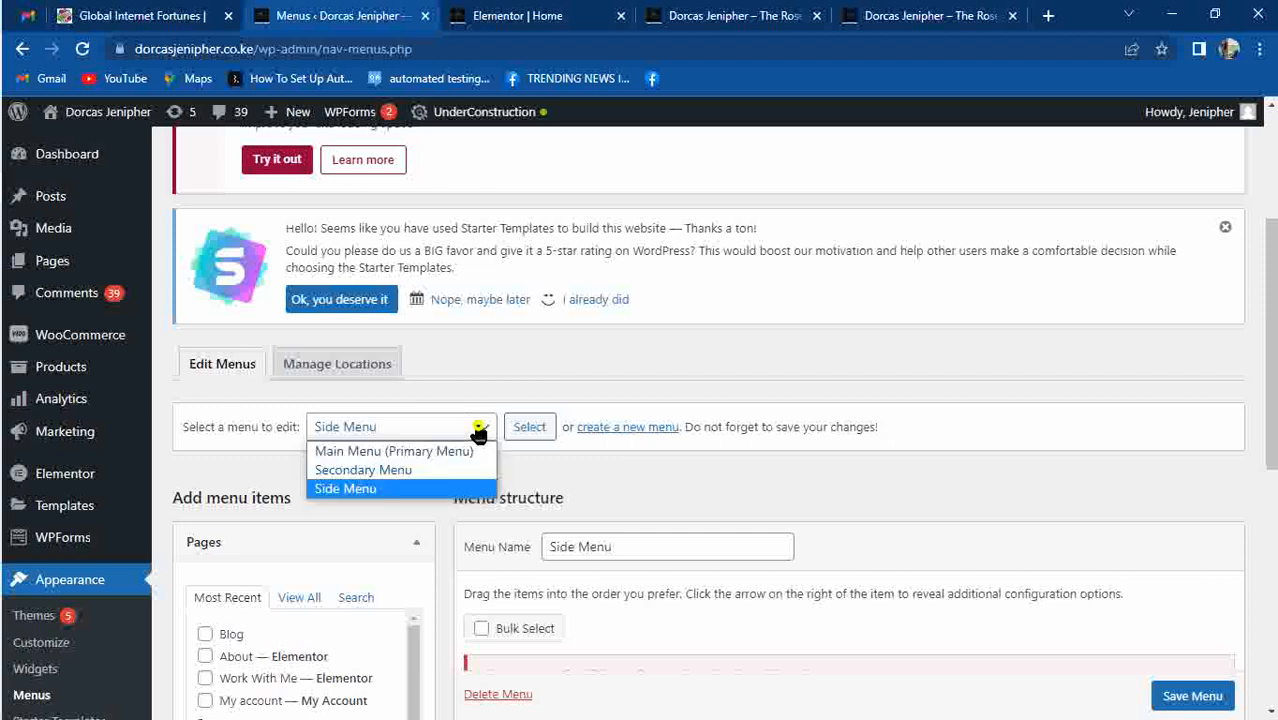
left_click(399, 453)
left_click(529, 436)
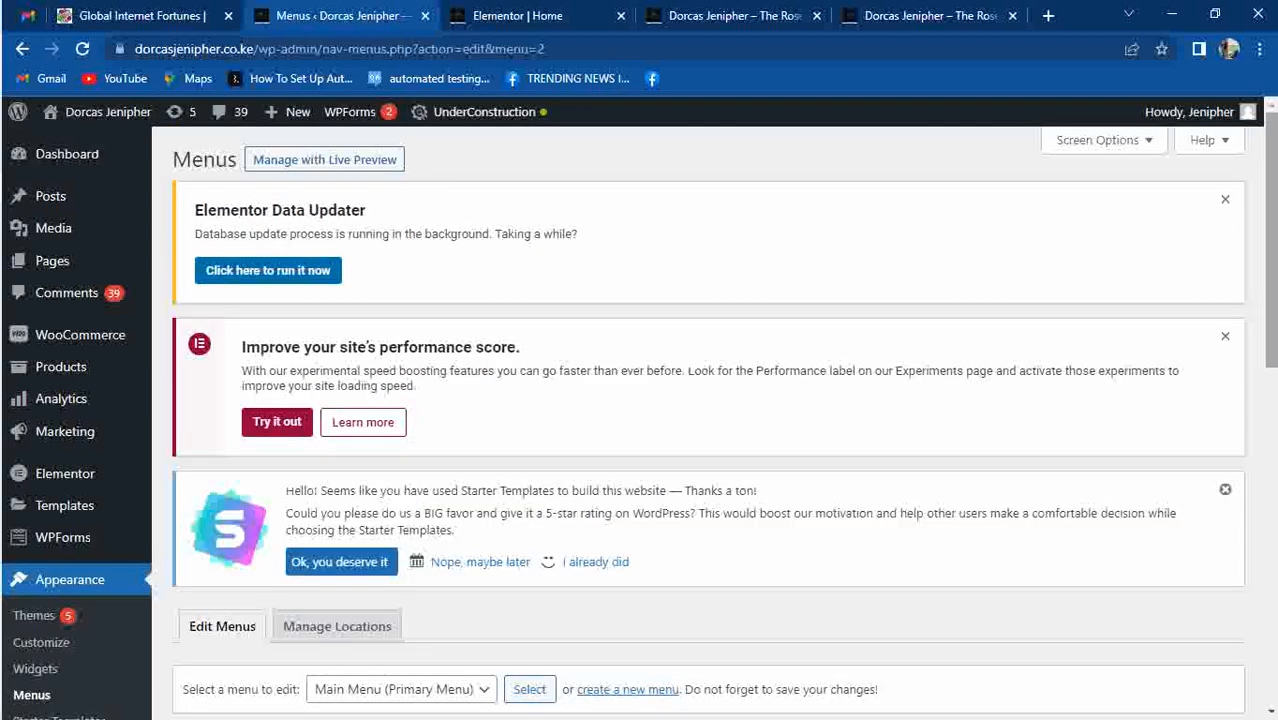
scroll(1274, 268, "down", 6)
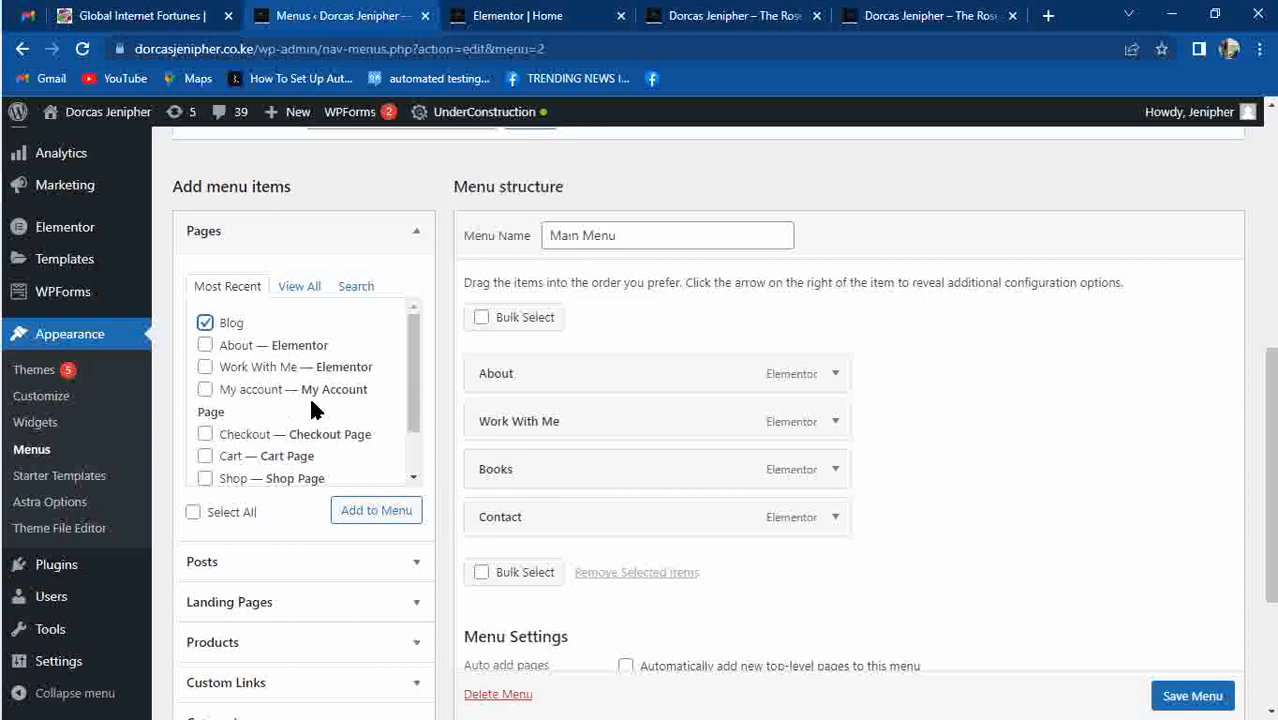
Add Blog between Work With Me and Books, save, and reload the live site.
left_click(376, 507)
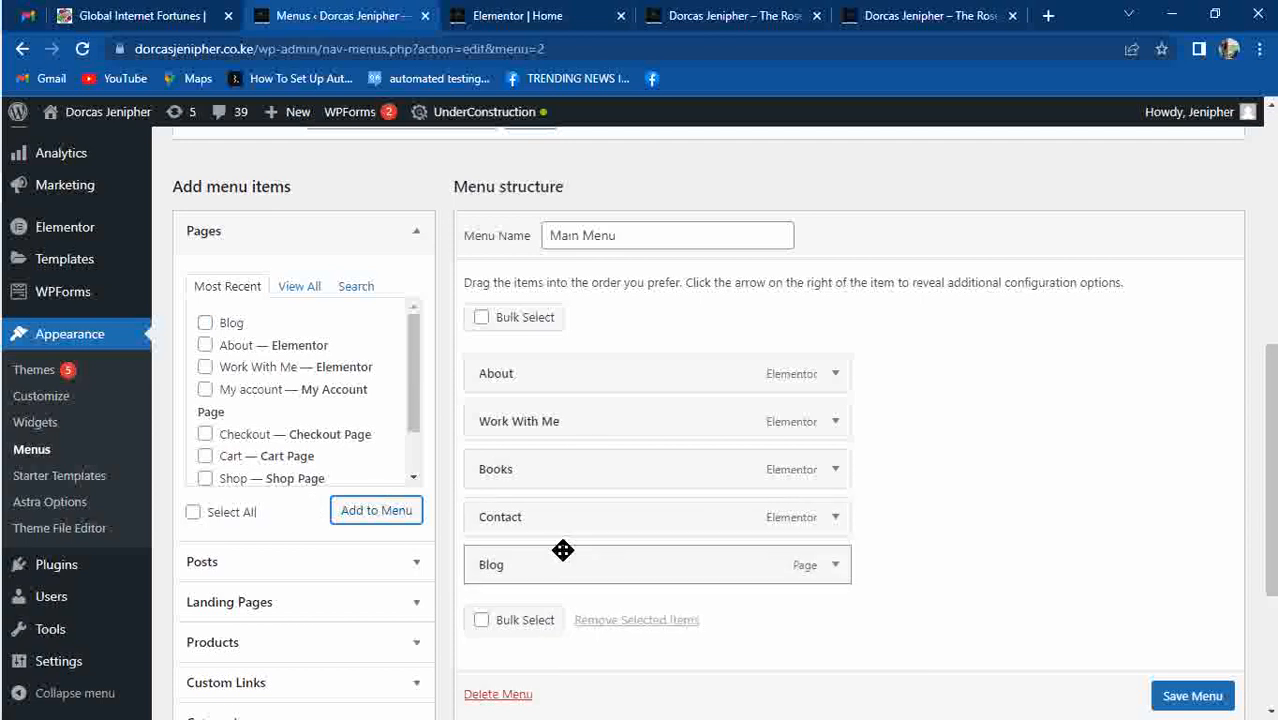
left_click_drag(543, 580, 493, 477)
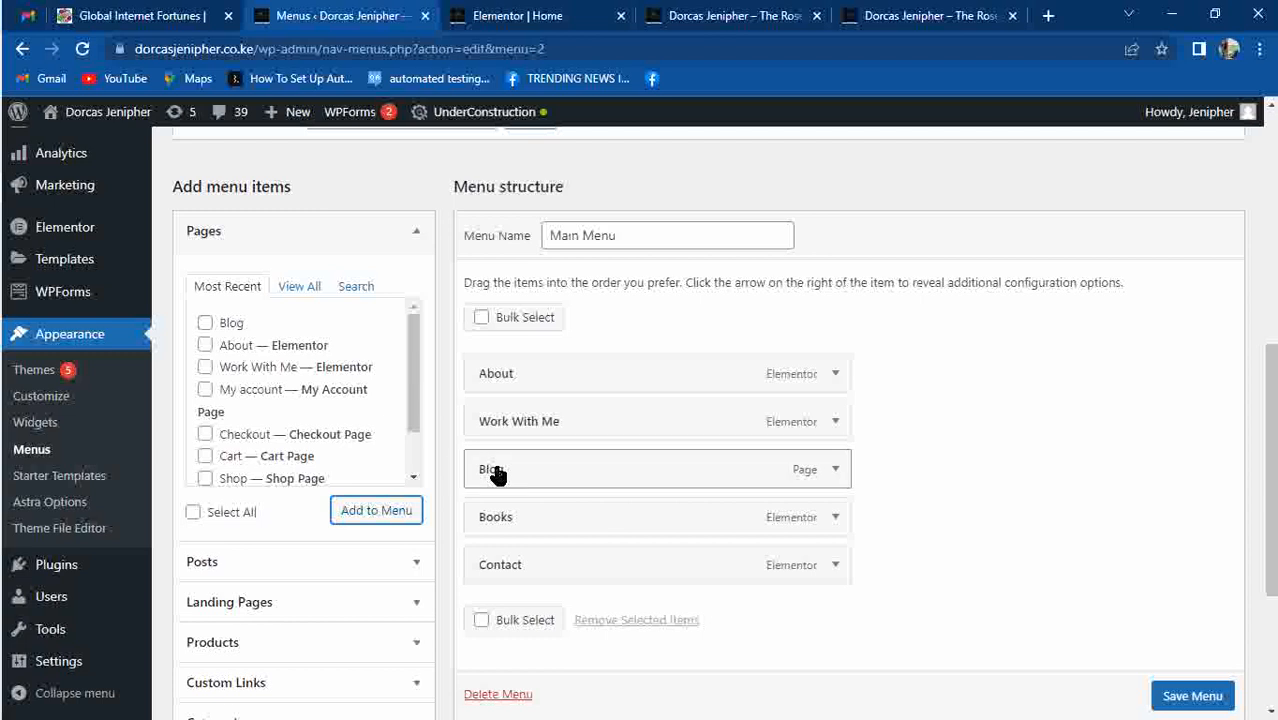
left_click(1197, 694)
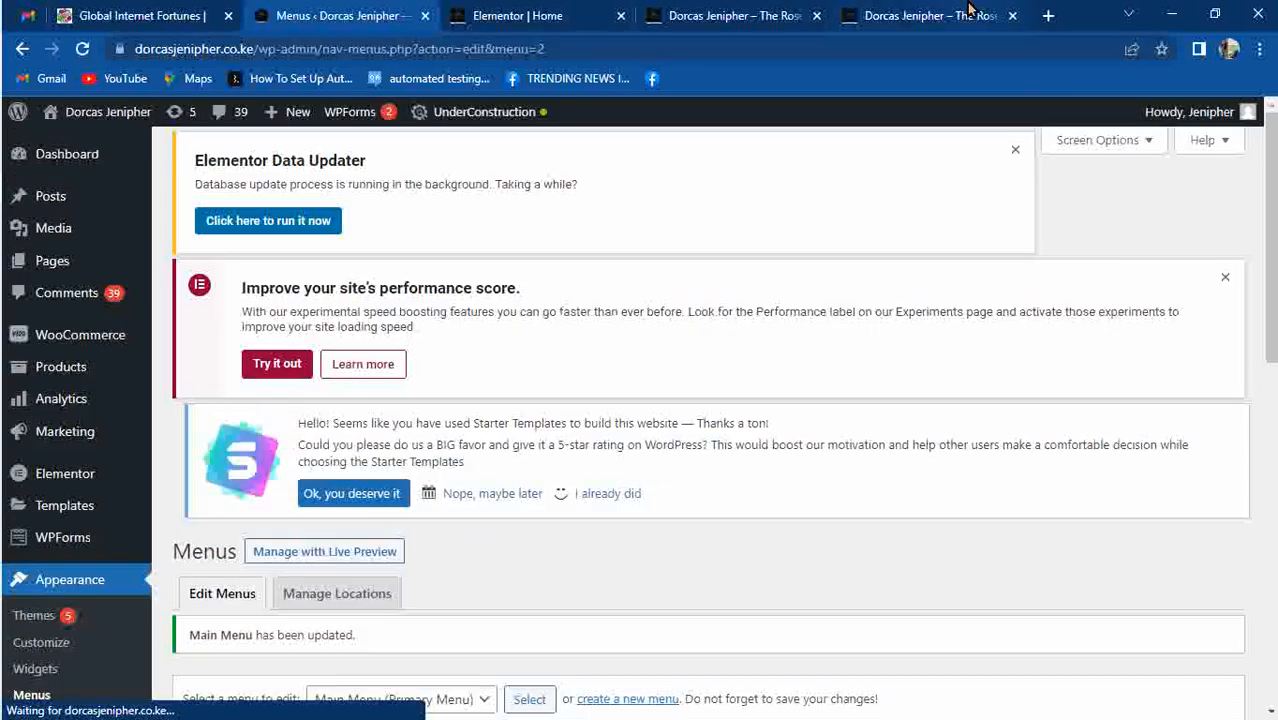
left_click(968, 12)
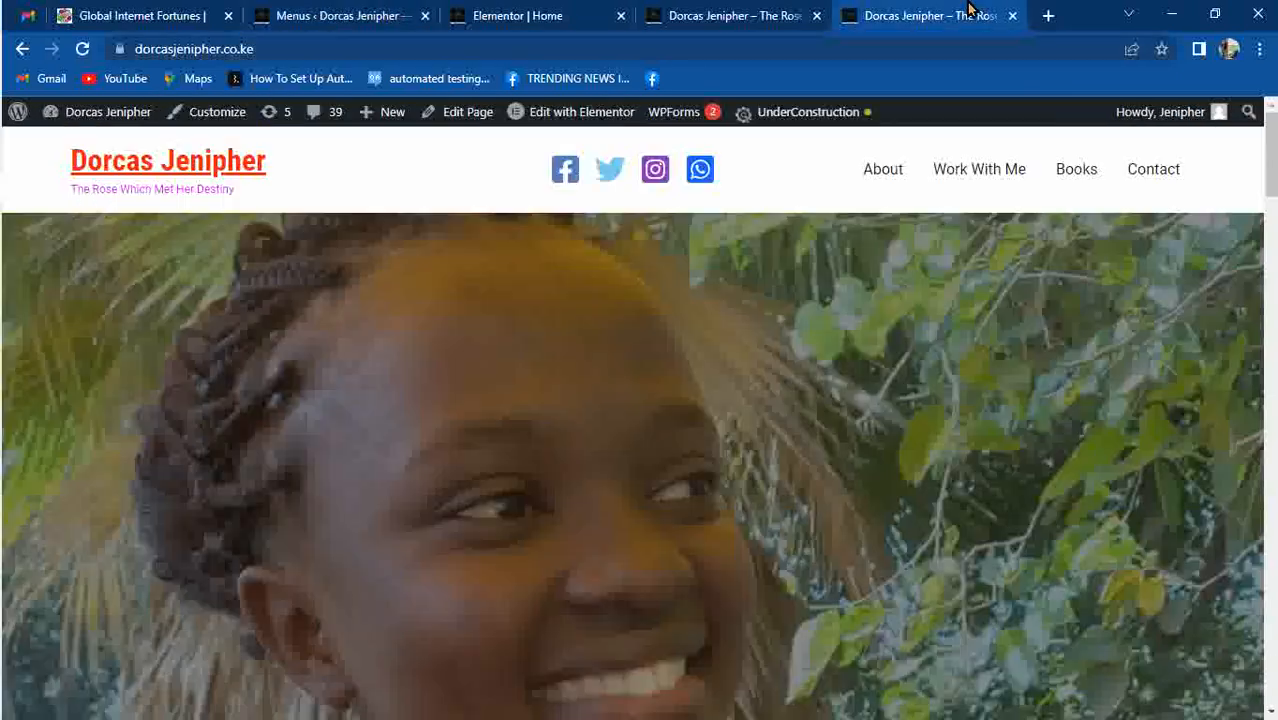
key("F5")
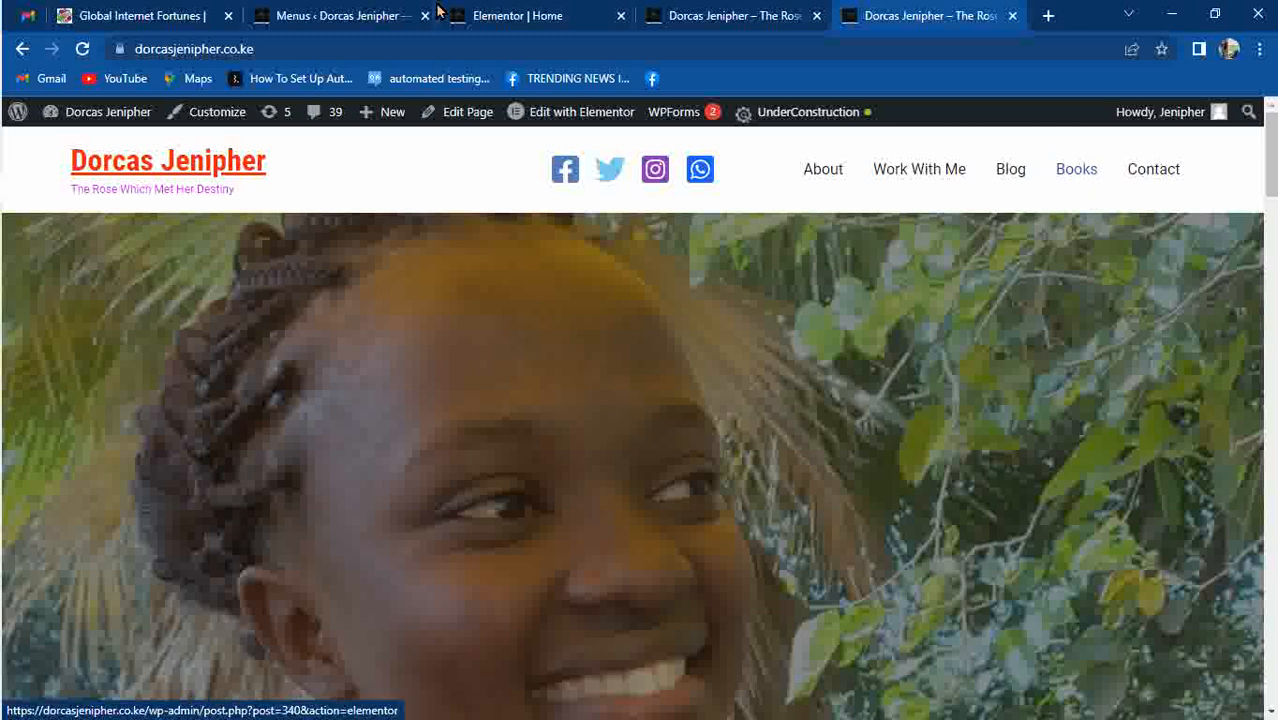
left_click(370, 15)
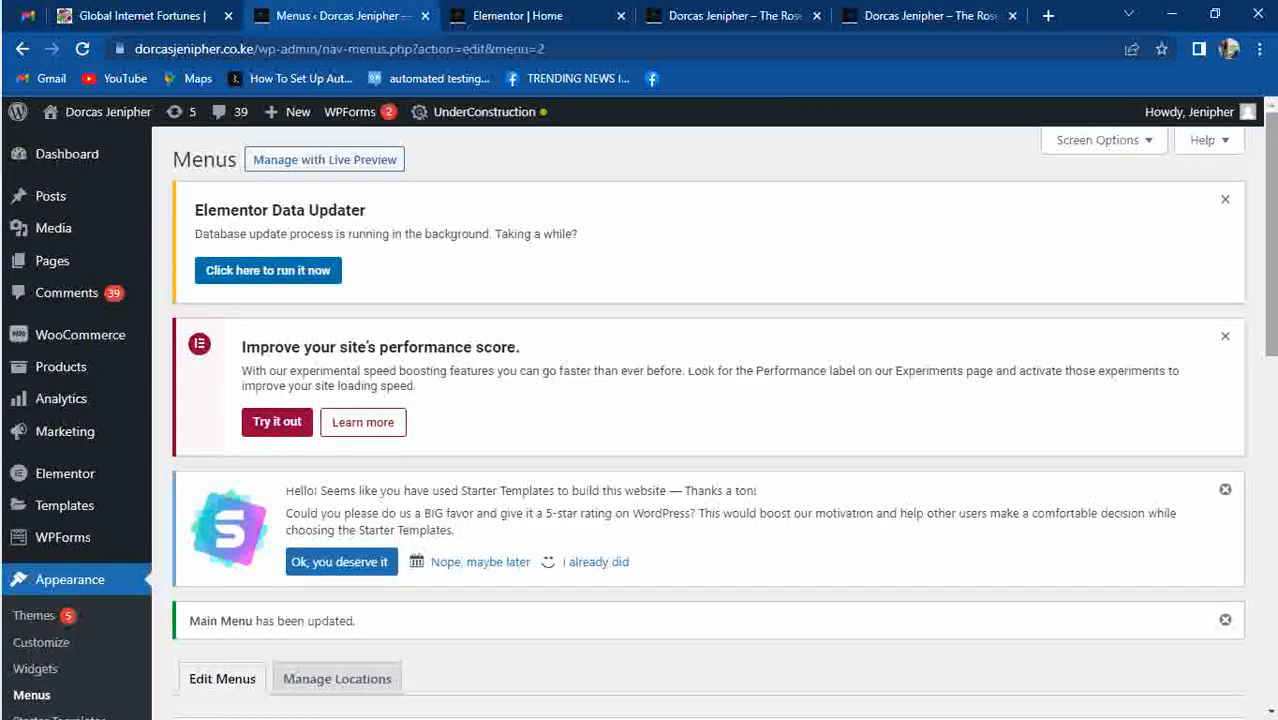
Nest Blog under Books, save the menu, and check the Books dropdown on the site.
left_click_drag(1270, 262, 1268, 500)
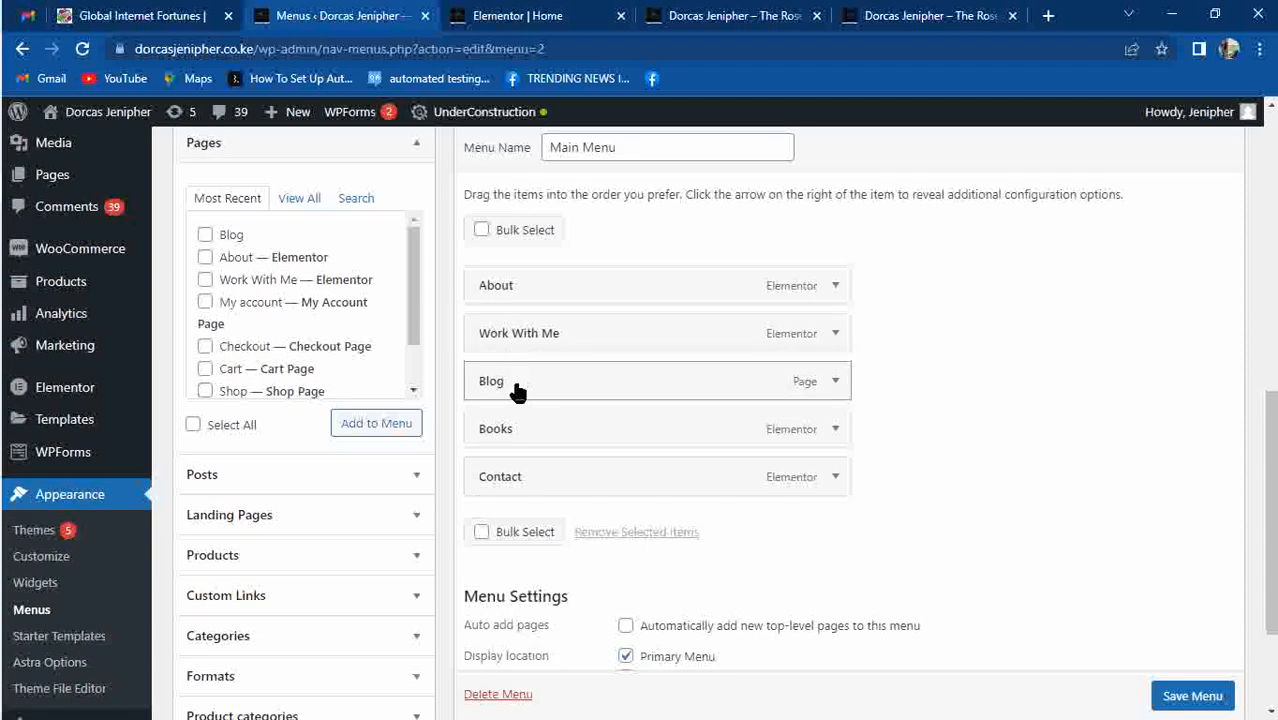
left_click_drag(518, 392, 591, 430)
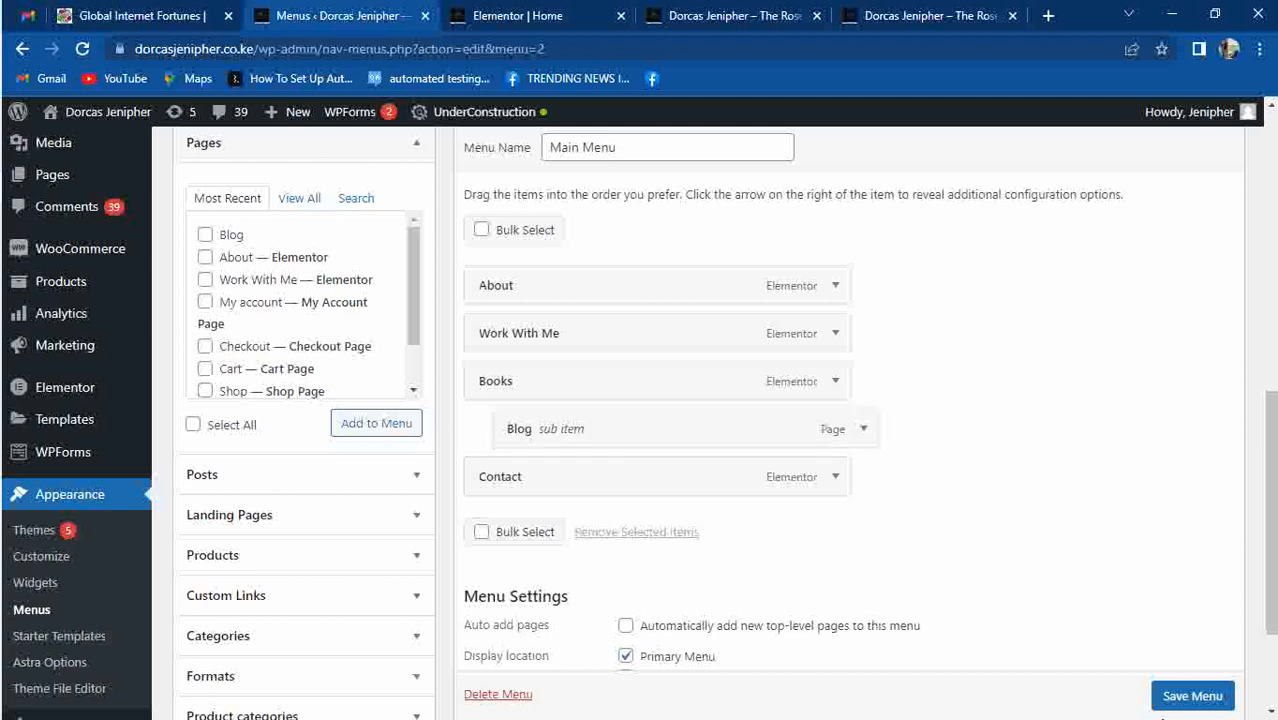
left_click(1186, 699)
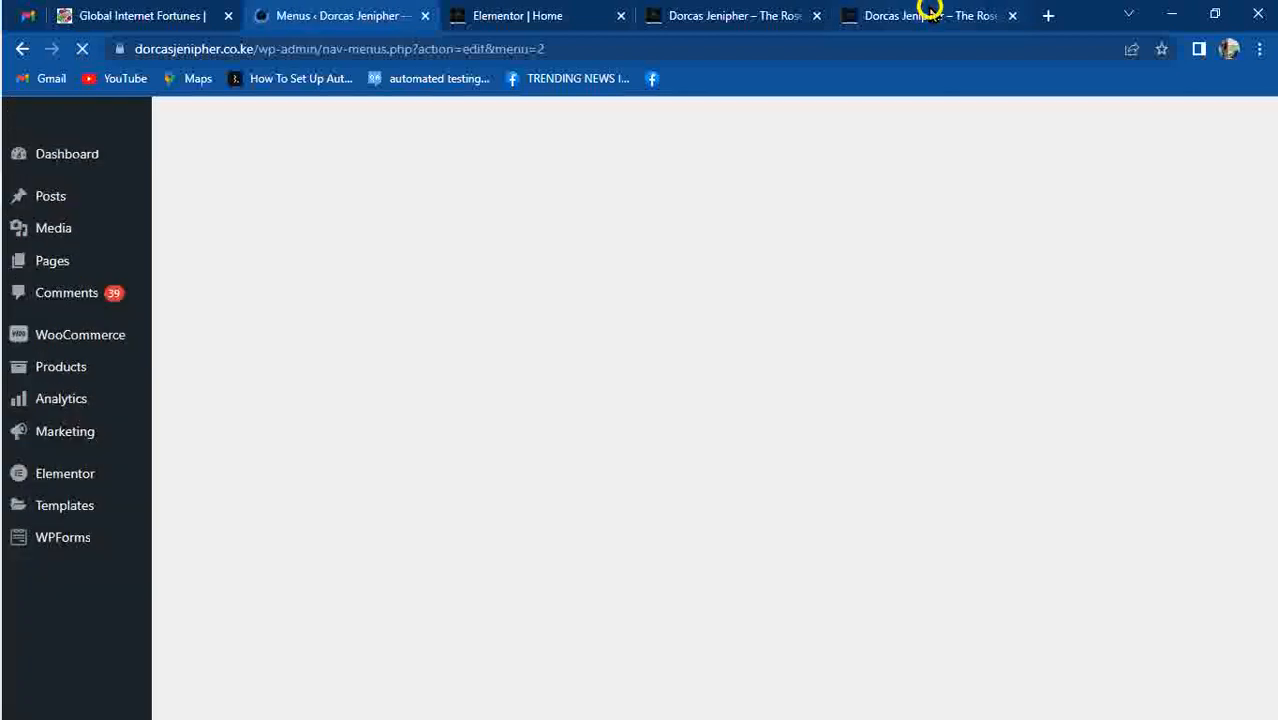
left_click(930, 15)
key("F5")
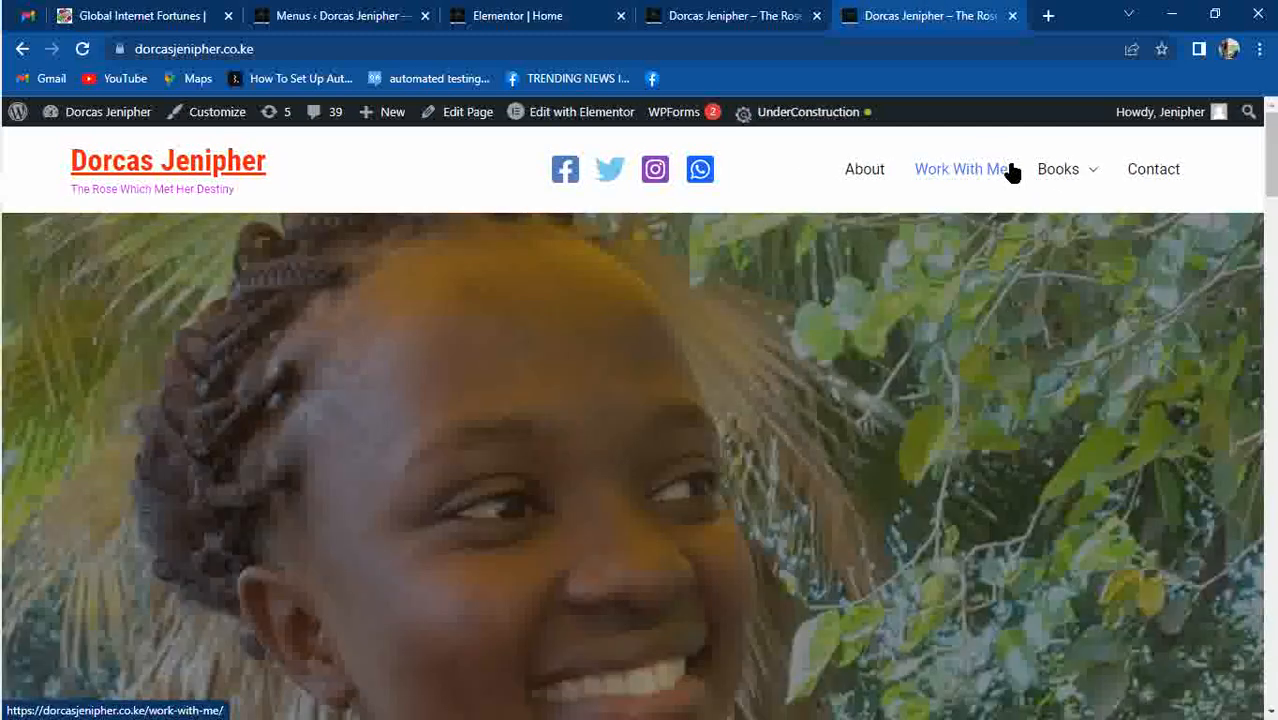
mouse_move(1040, 180)
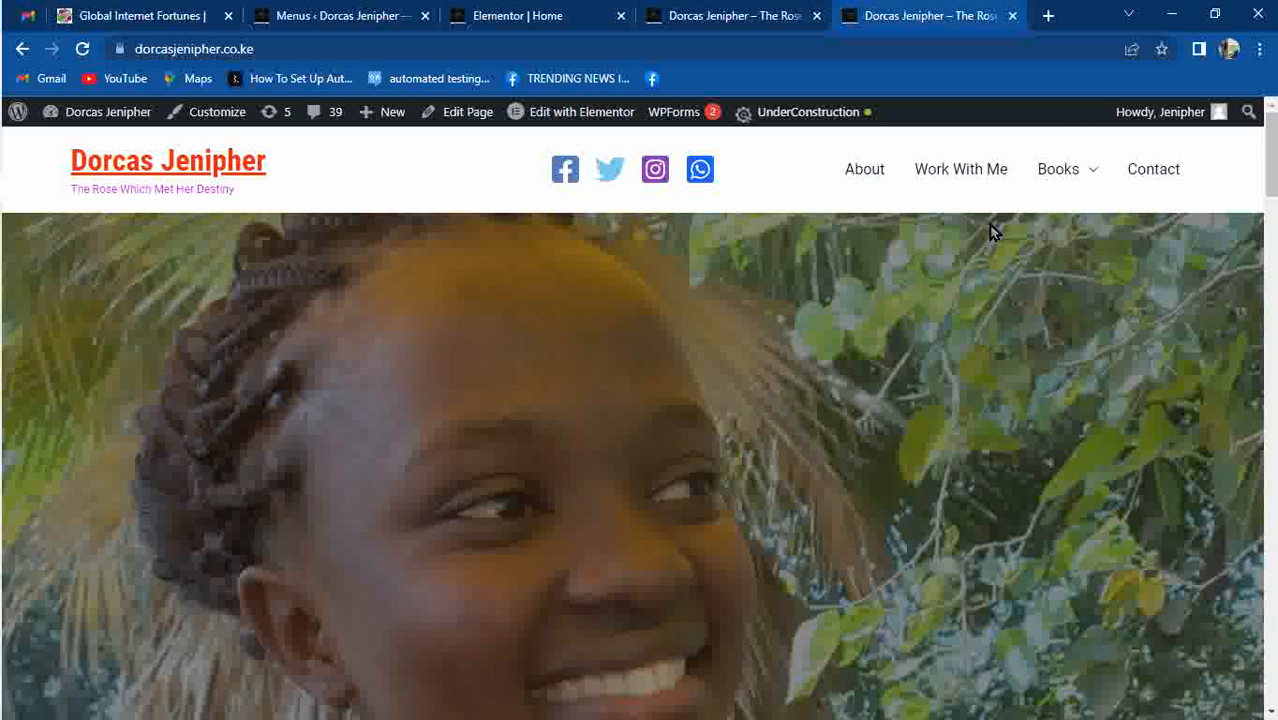
left_click(357, 14)
Move Blog back to top level, remove it from Main Menu, save, and reload the site.
left_click_drag(1274, 245, 1228, 555)
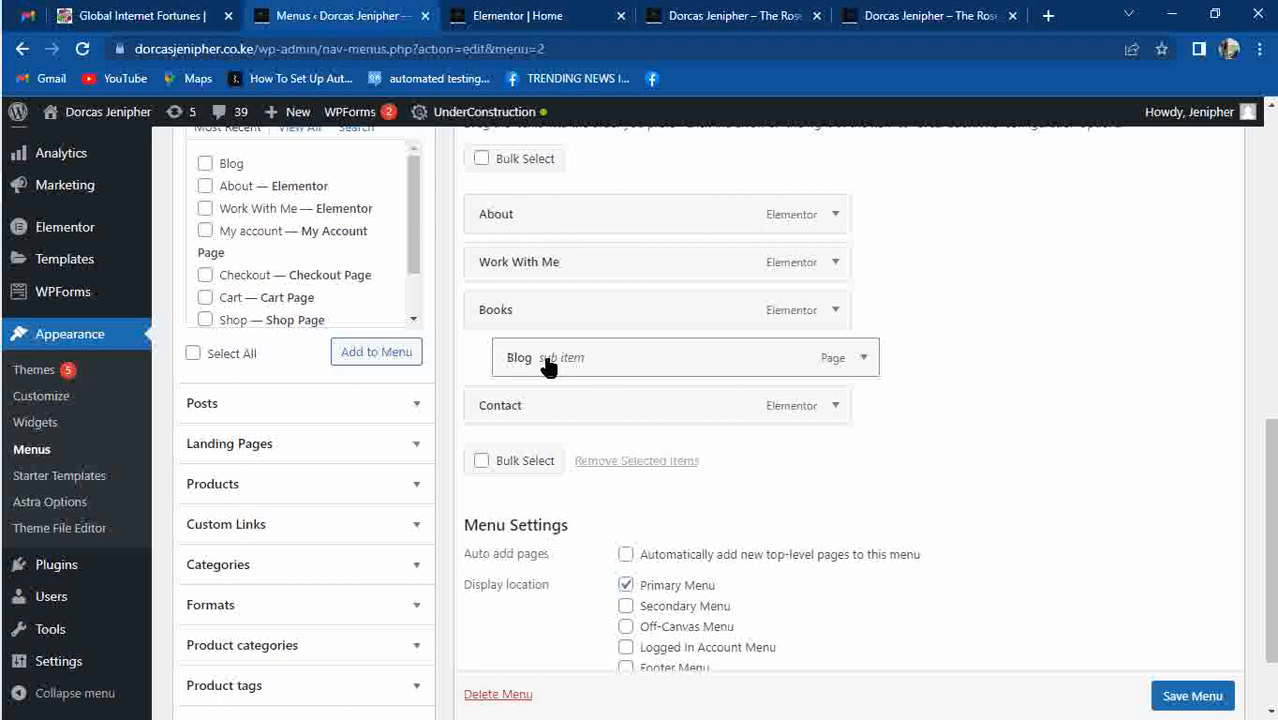
left_click_drag(549, 362, 513, 328)
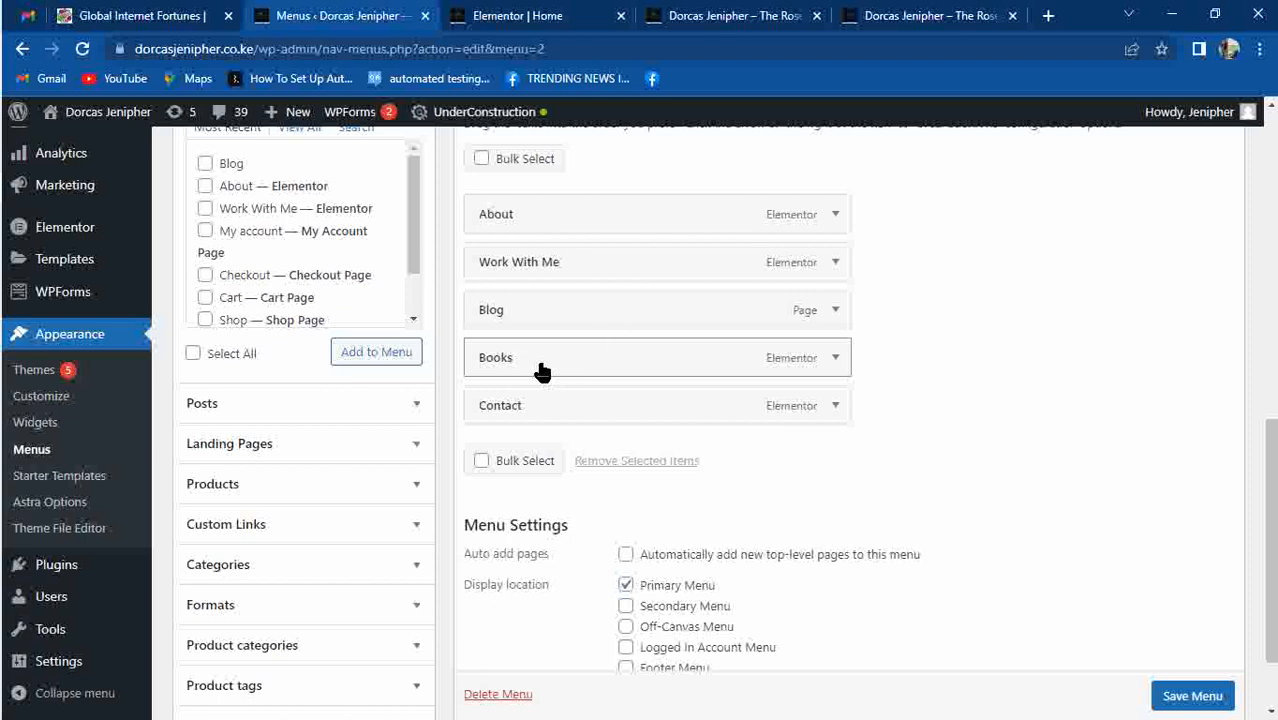
left_click(837, 311)
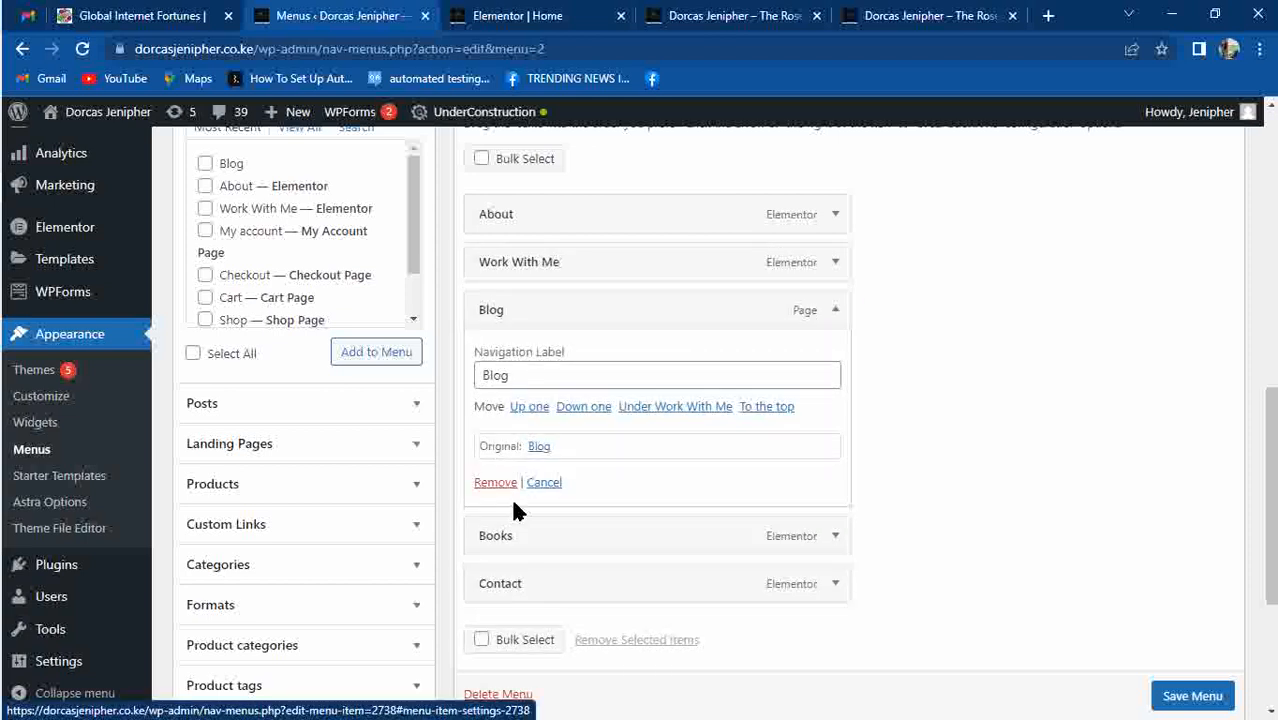
left_click(484, 484)
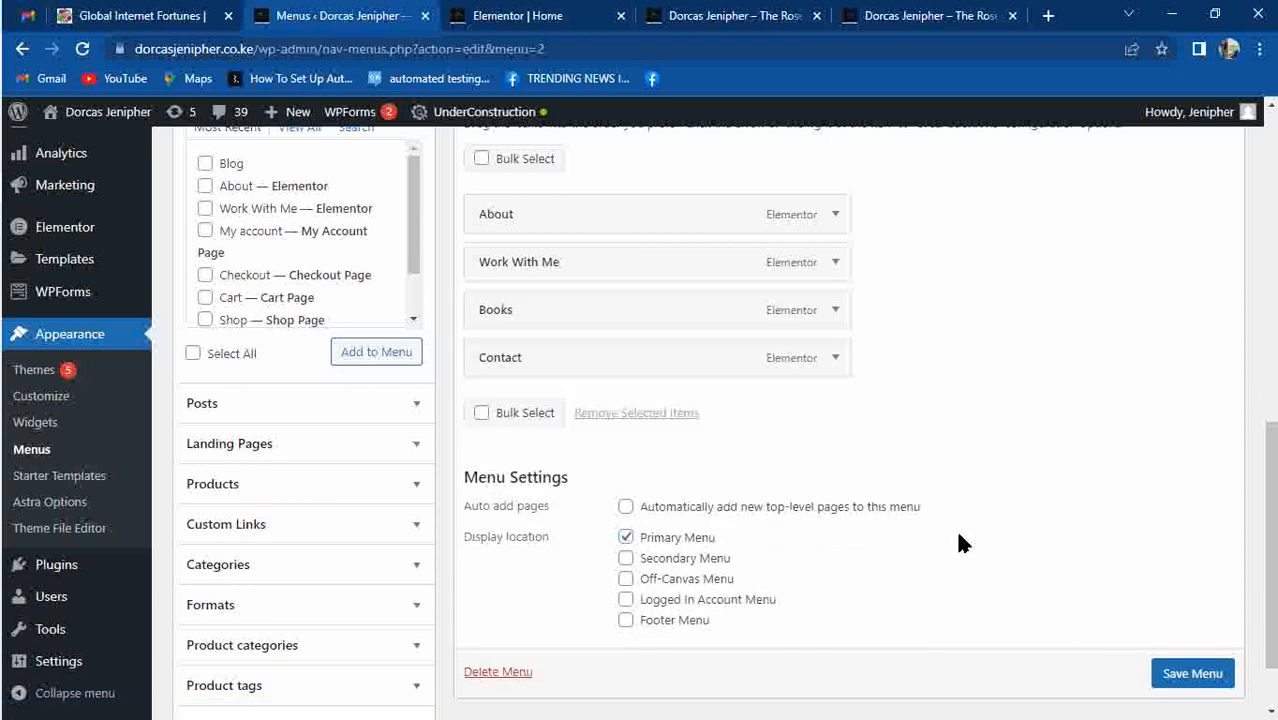
left_click(1182, 678)
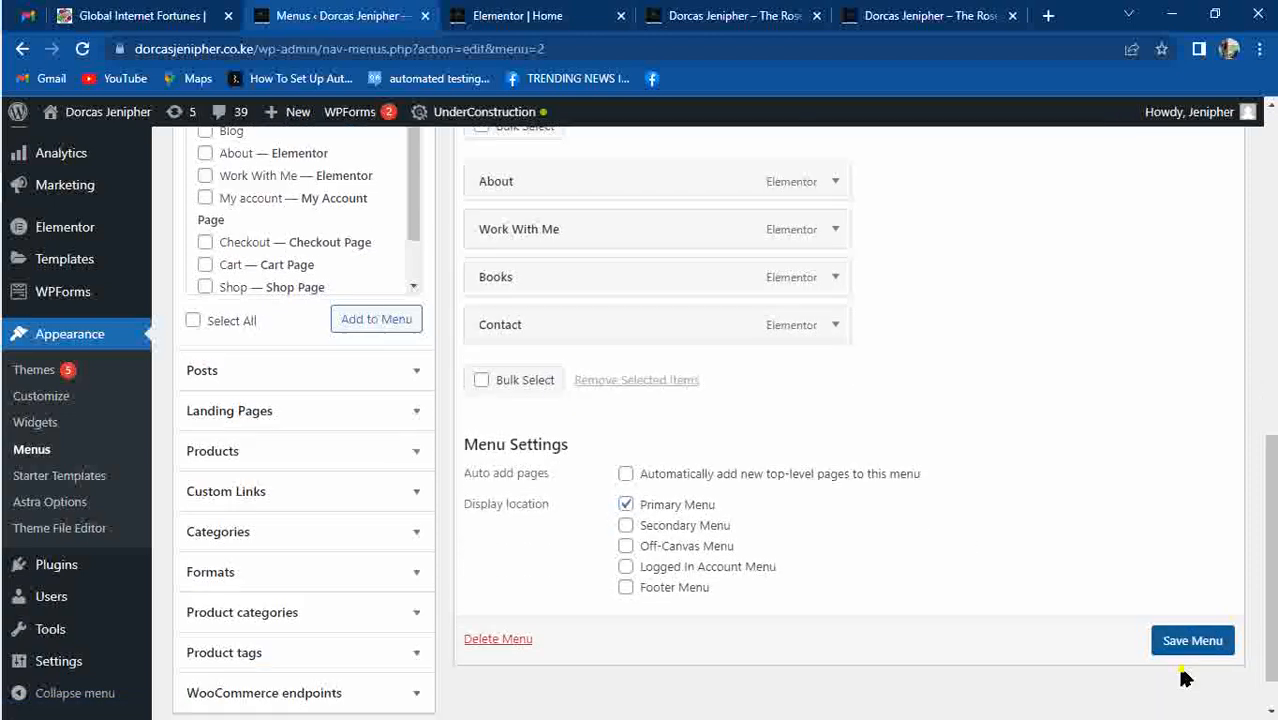
left_click(915, 27)
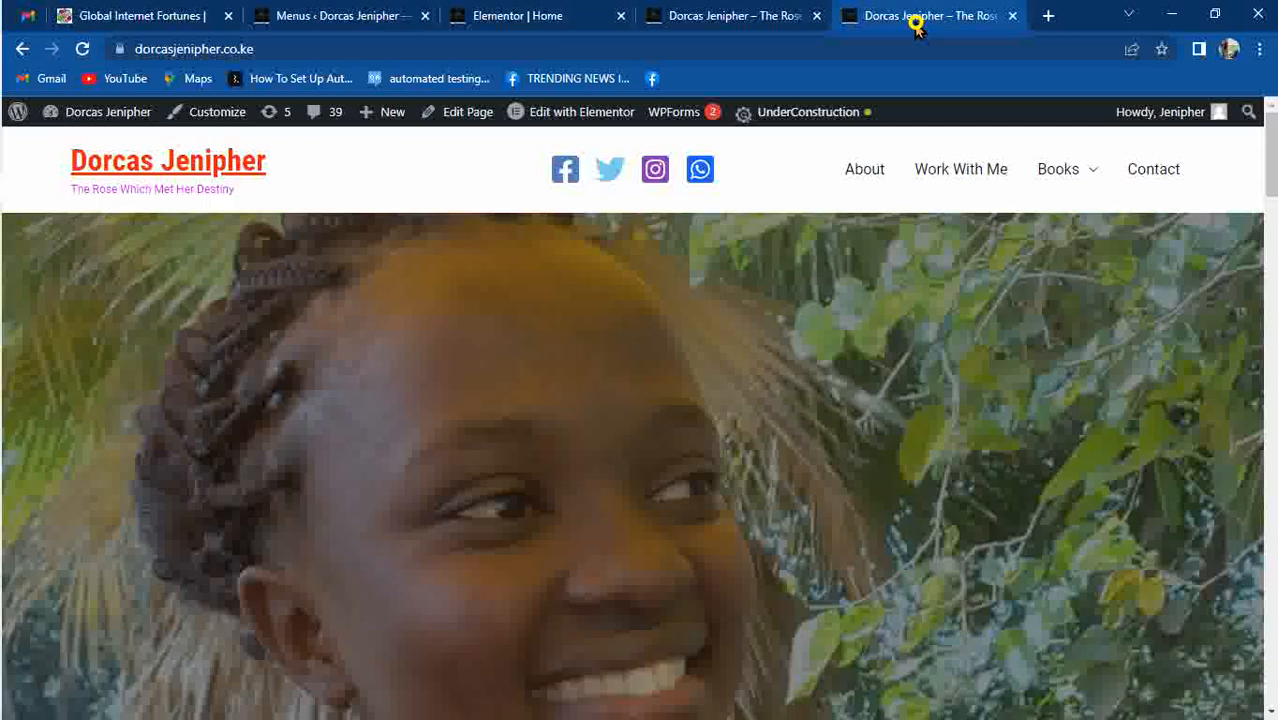
key("F5")
Save the Main Menu again and reload the site to confirm Blog is gone.
left_click(345, 20)
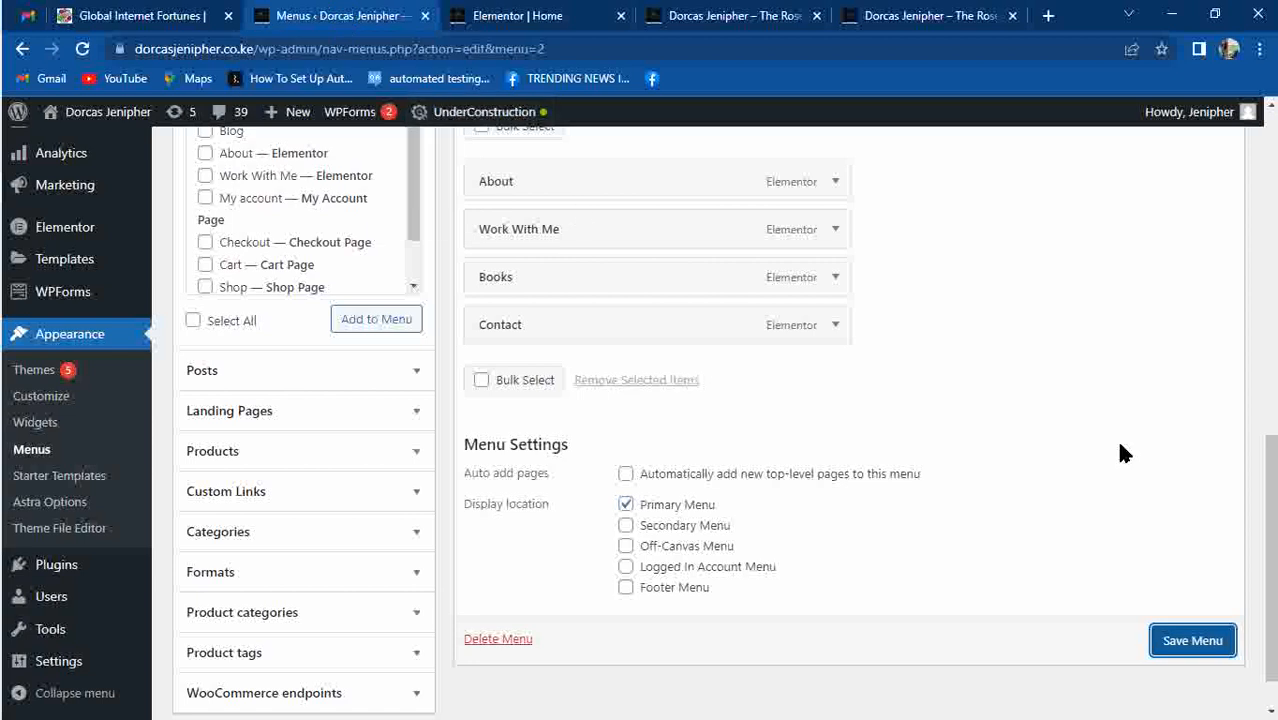
left_click(1185, 641)
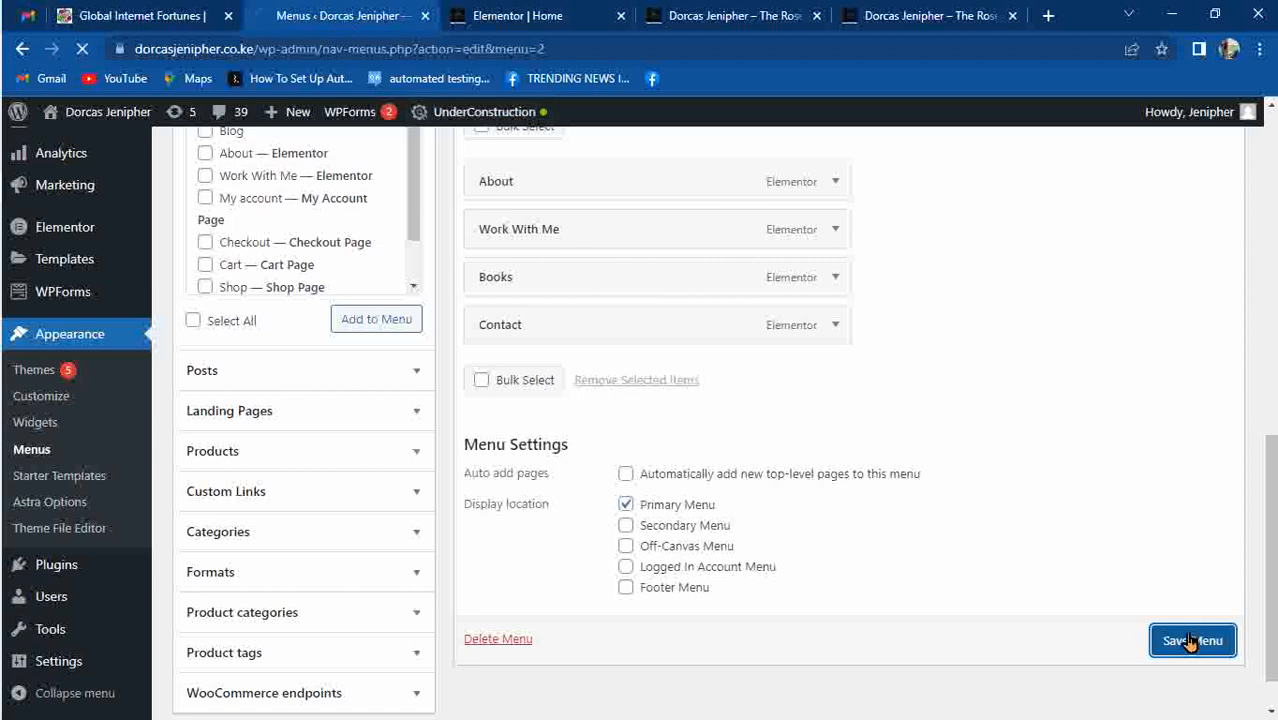
left_click(920, 18)
key("F5")
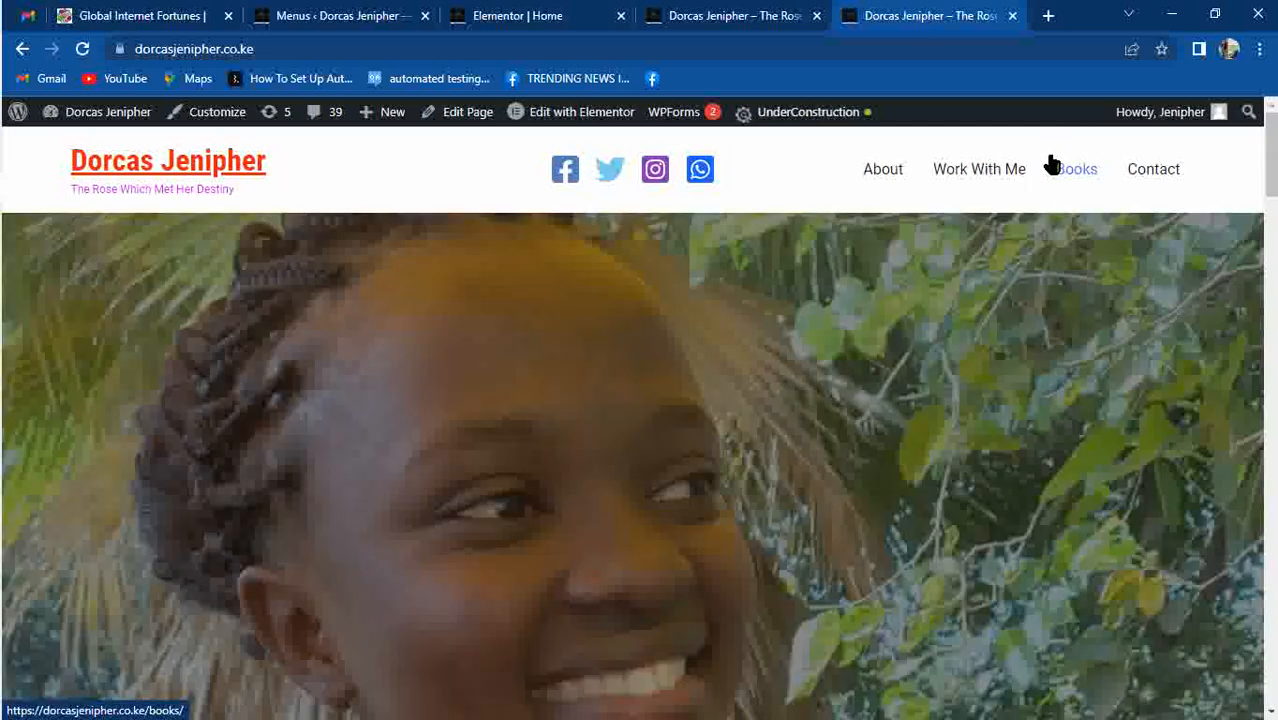
left_click(285, 14)
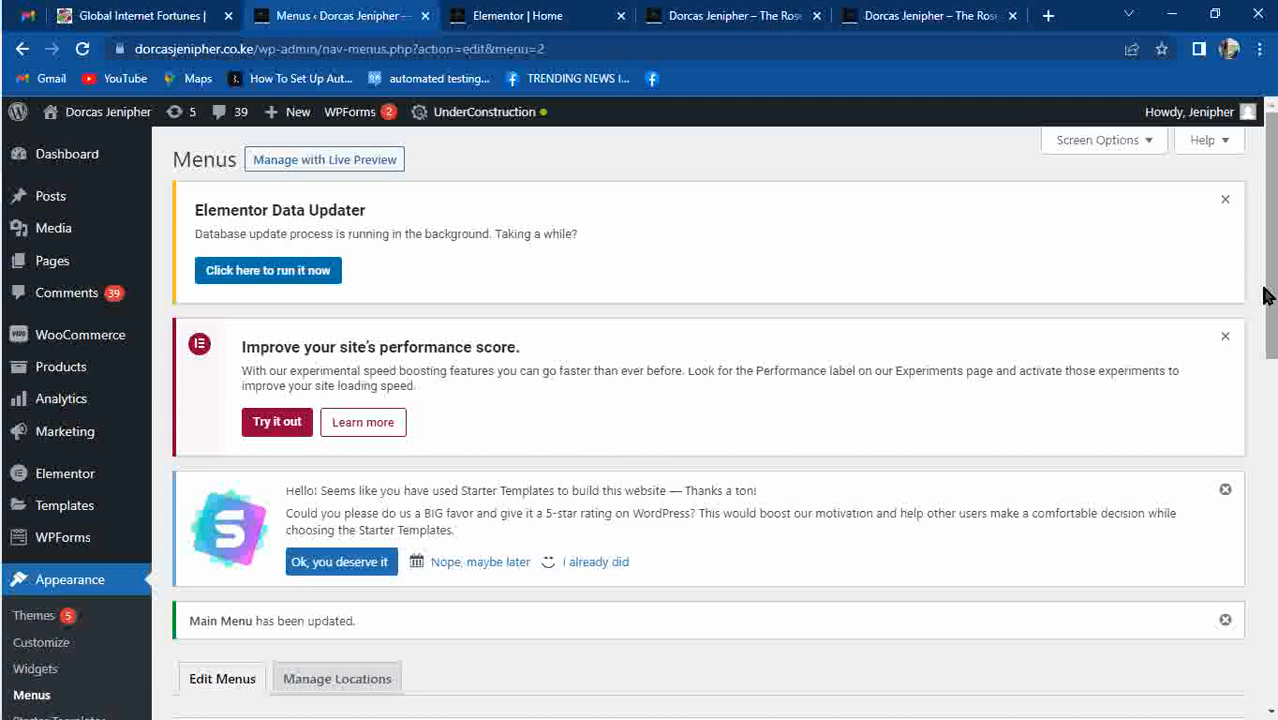
Add the Blog page to the Main Menu above Books and save the menu.
left_click_drag(1275, 290, 1268, 511)
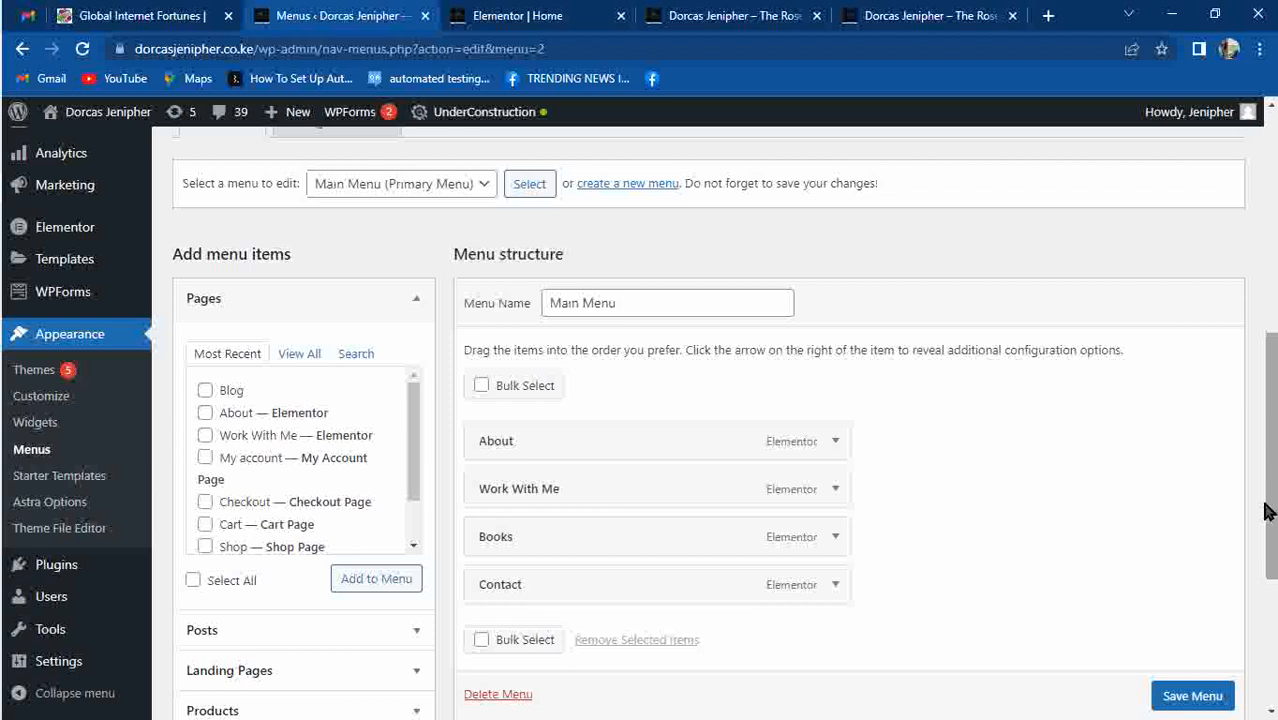
left_click(205, 390)
left_click(405, 588)
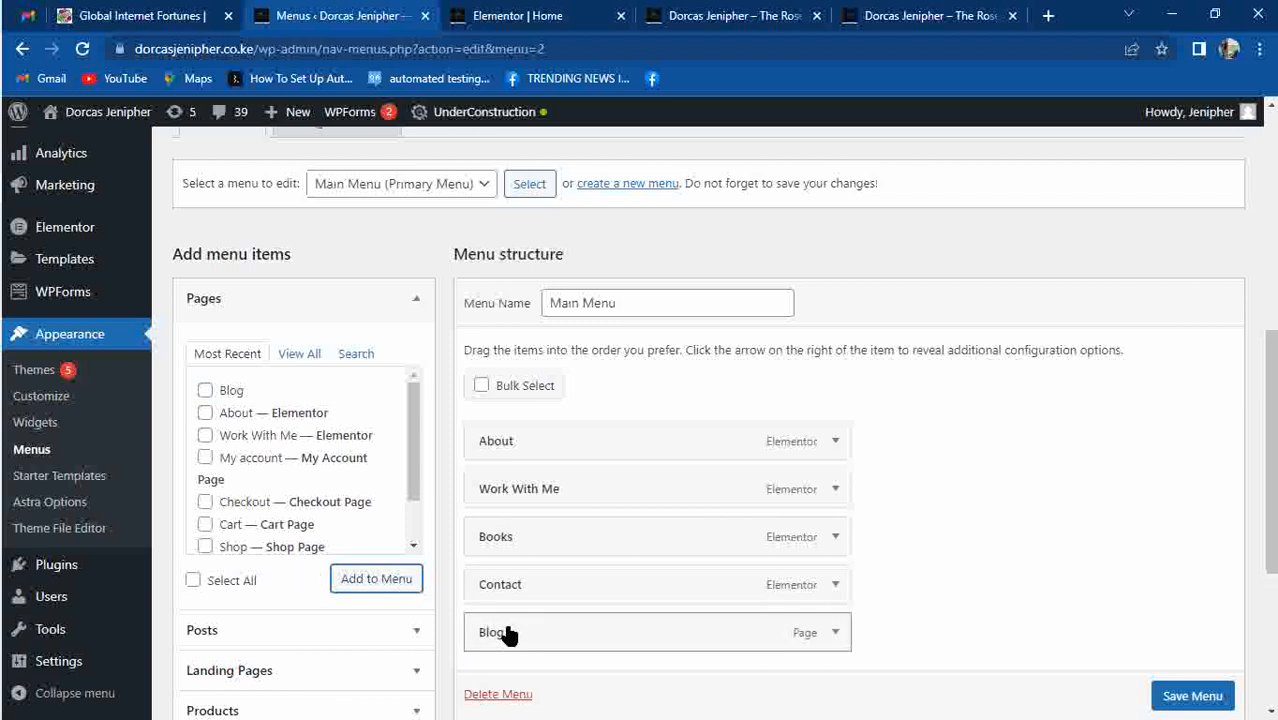
left_click_drag(508, 634, 499, 534)
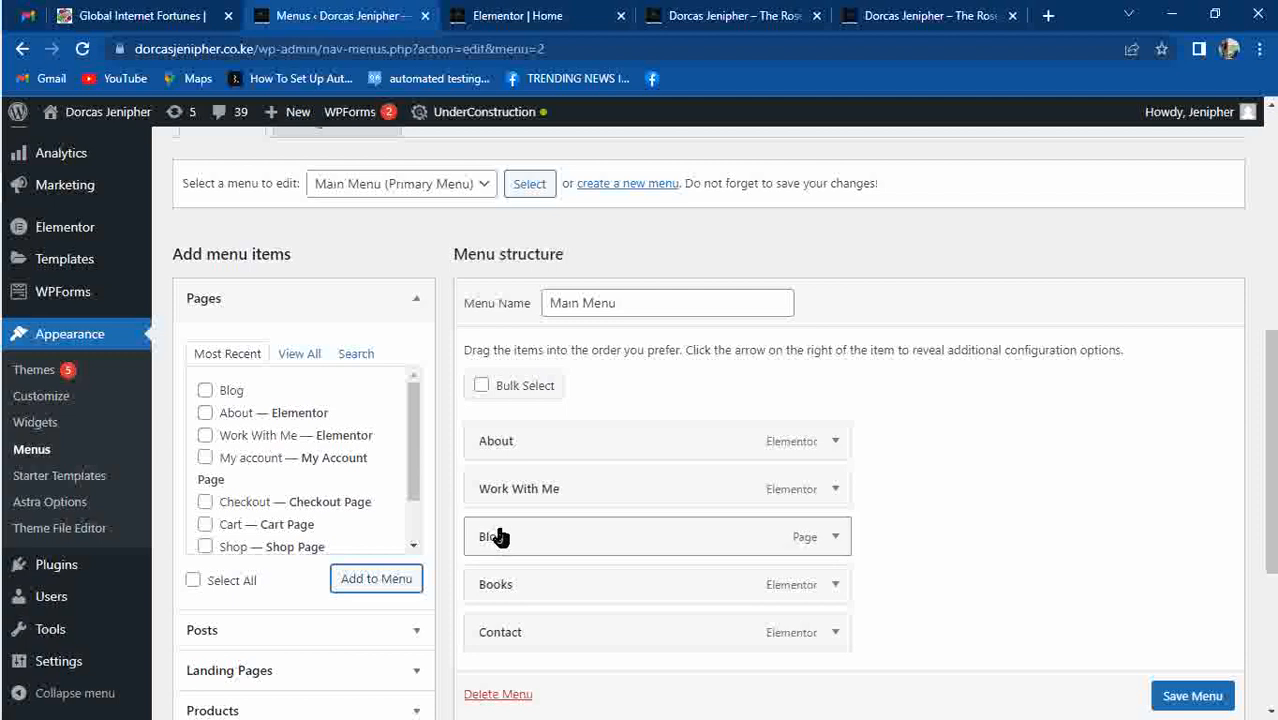
left_click(1190, 697)
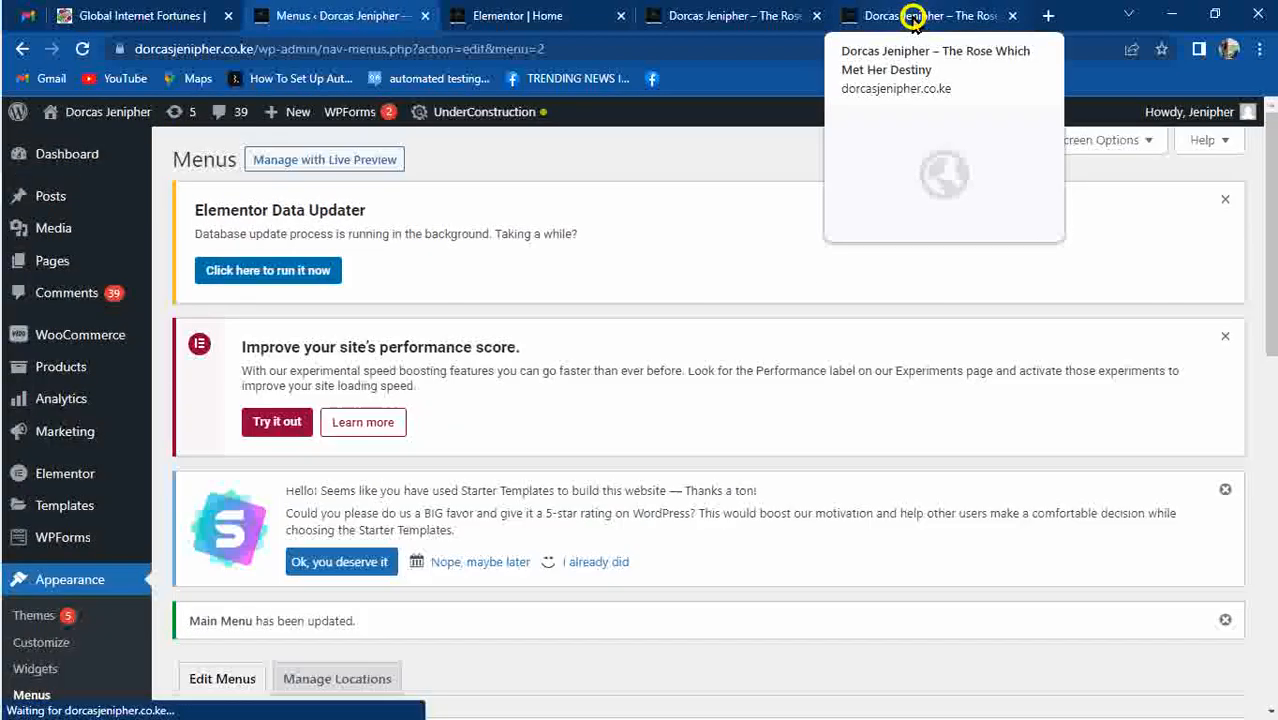
Reload the live site to confirm the Blog menu item, then head to Settings > Reading.
left_click(912, 17)
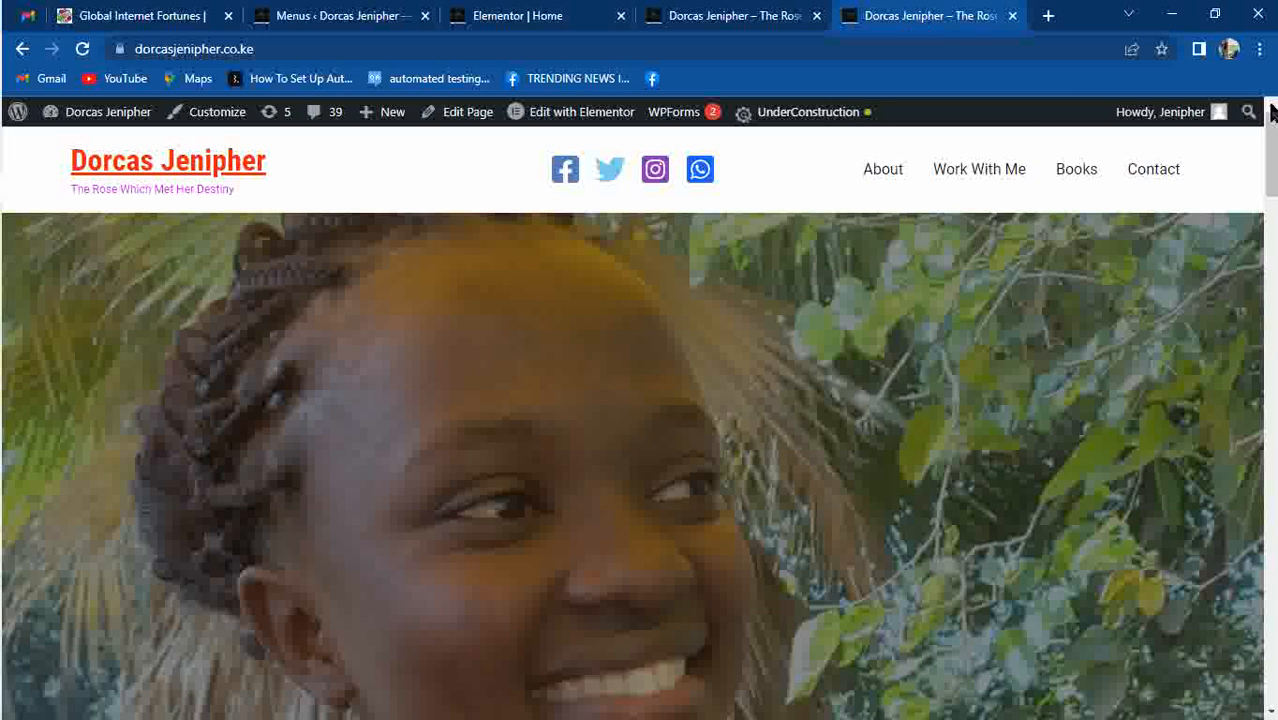
mouse_move(1272, 146)
left_mouse_down()
mouse_move(1274, 376)
mouse_move(1275, 143)
left_mouse_up()
left_click(81, 50)
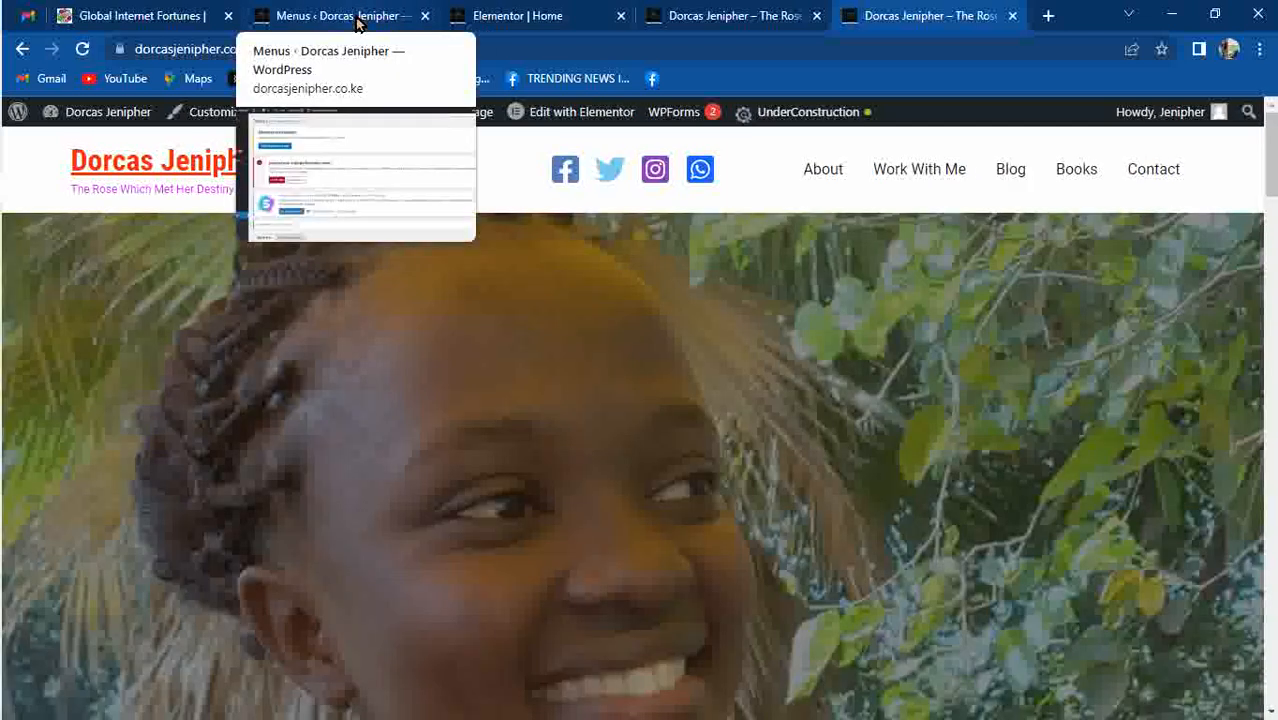
left_click(357, 18)
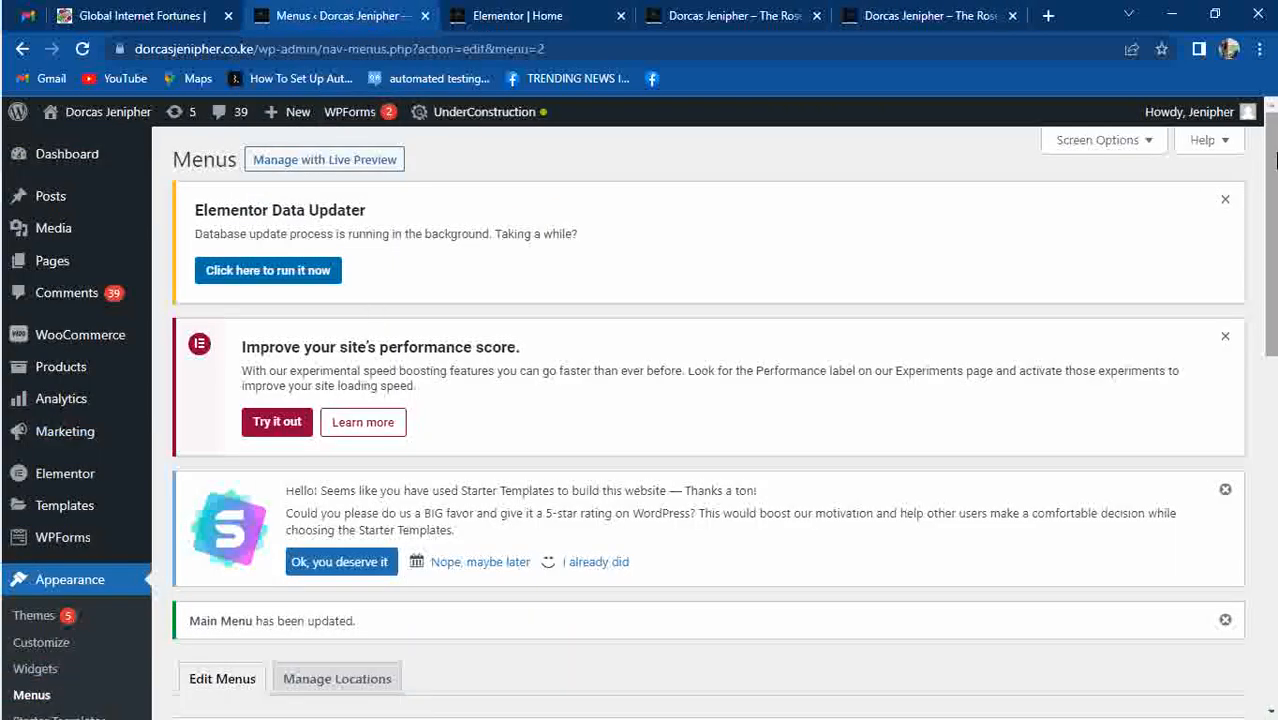
scroll(1276, 160, "down", 8)
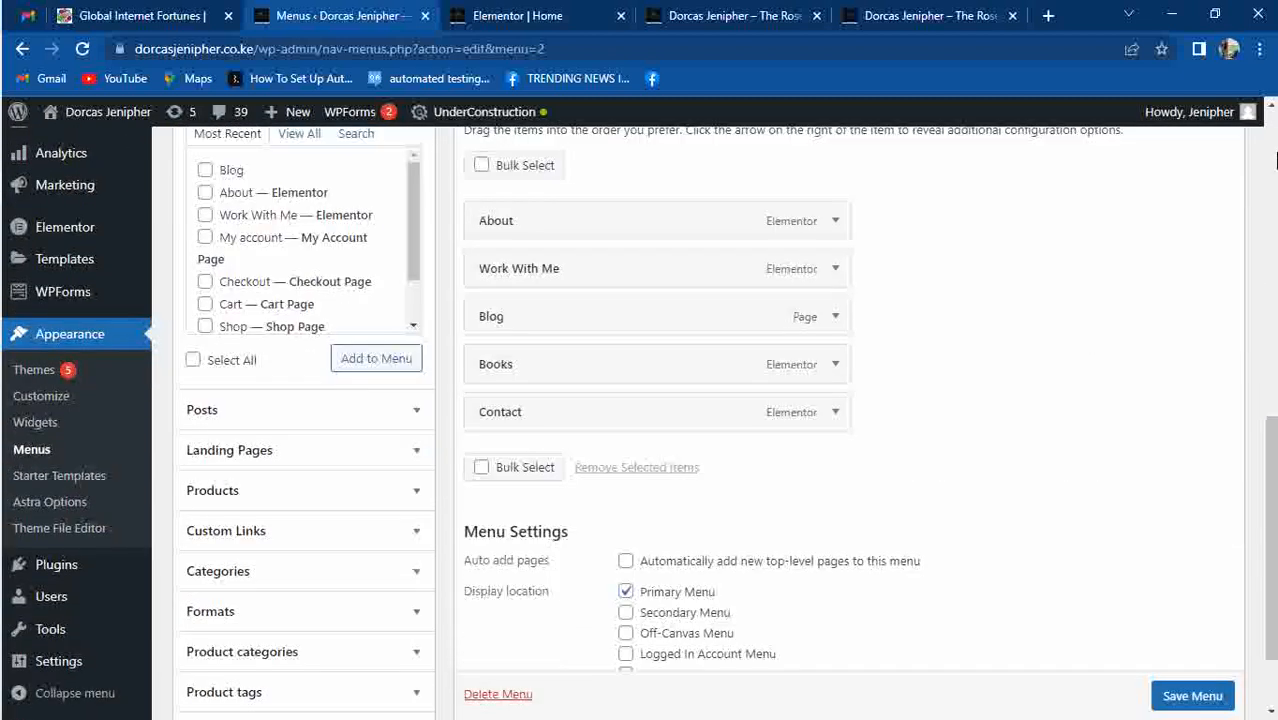
mouse_move(36, 670)
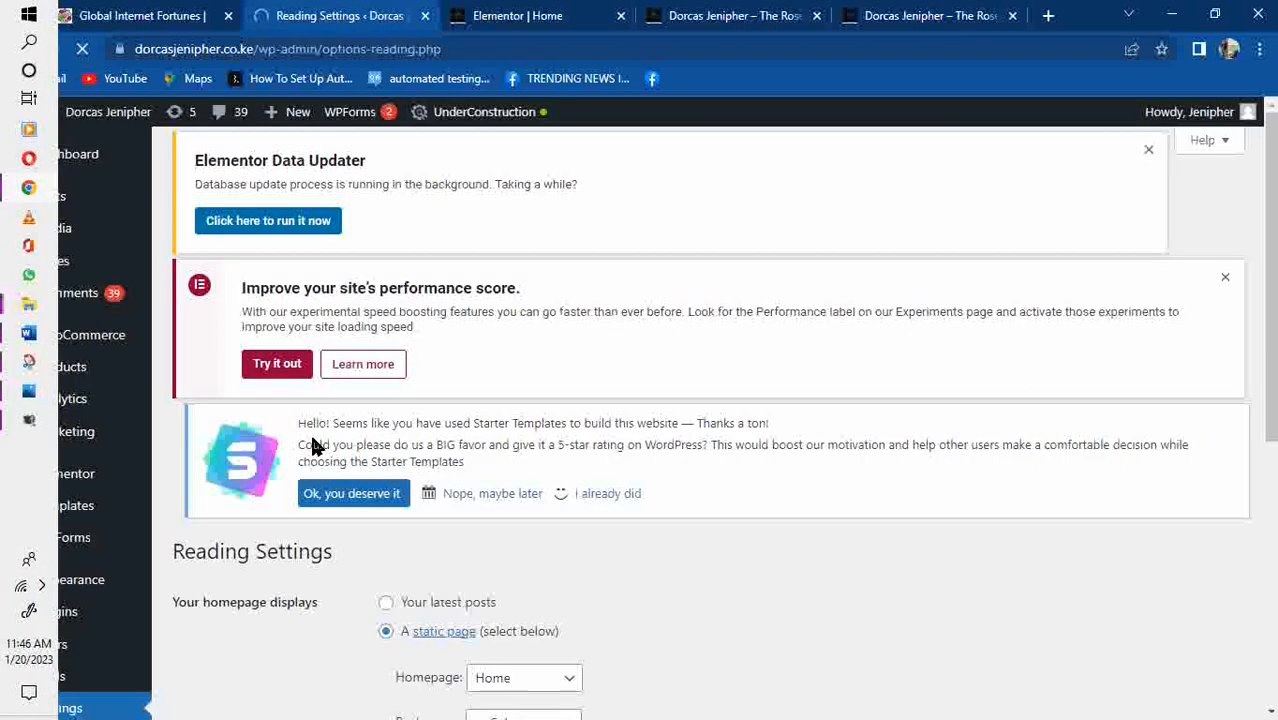
Set the Posts page to Blog in Reading Settings and save the changes.
scroll(1270, 148, "down", 4)
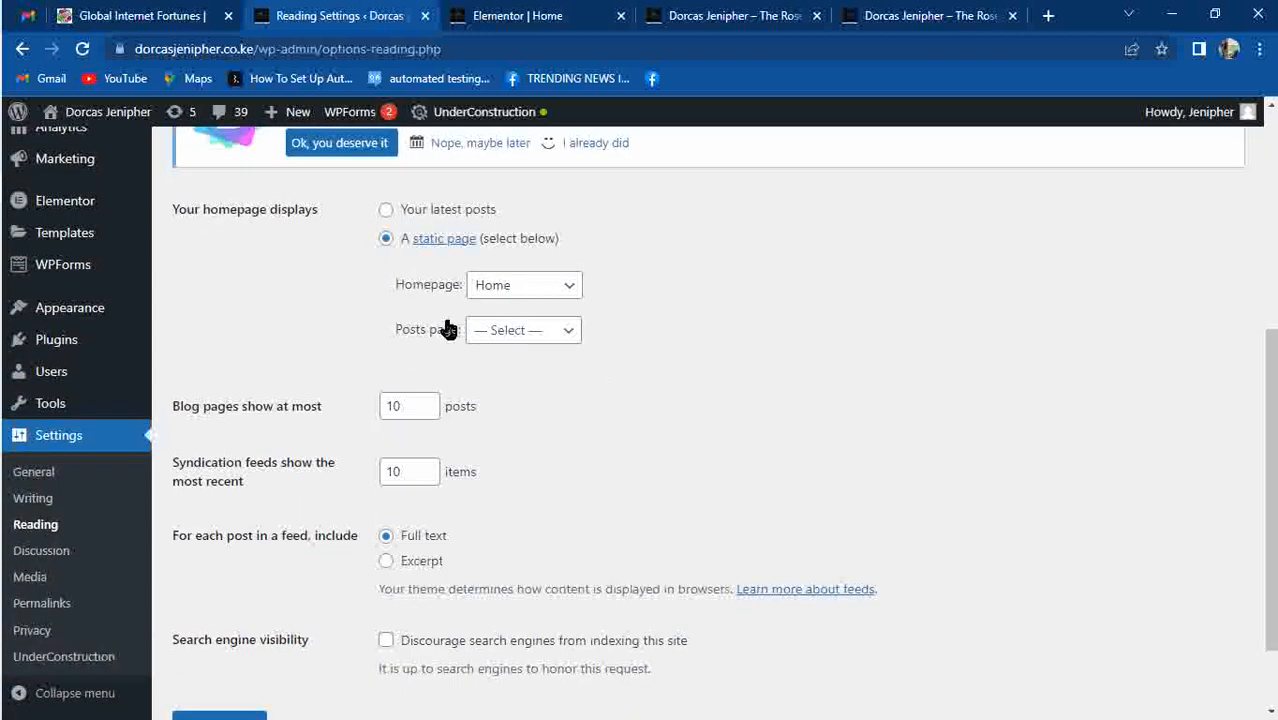
left_click(486, 332)
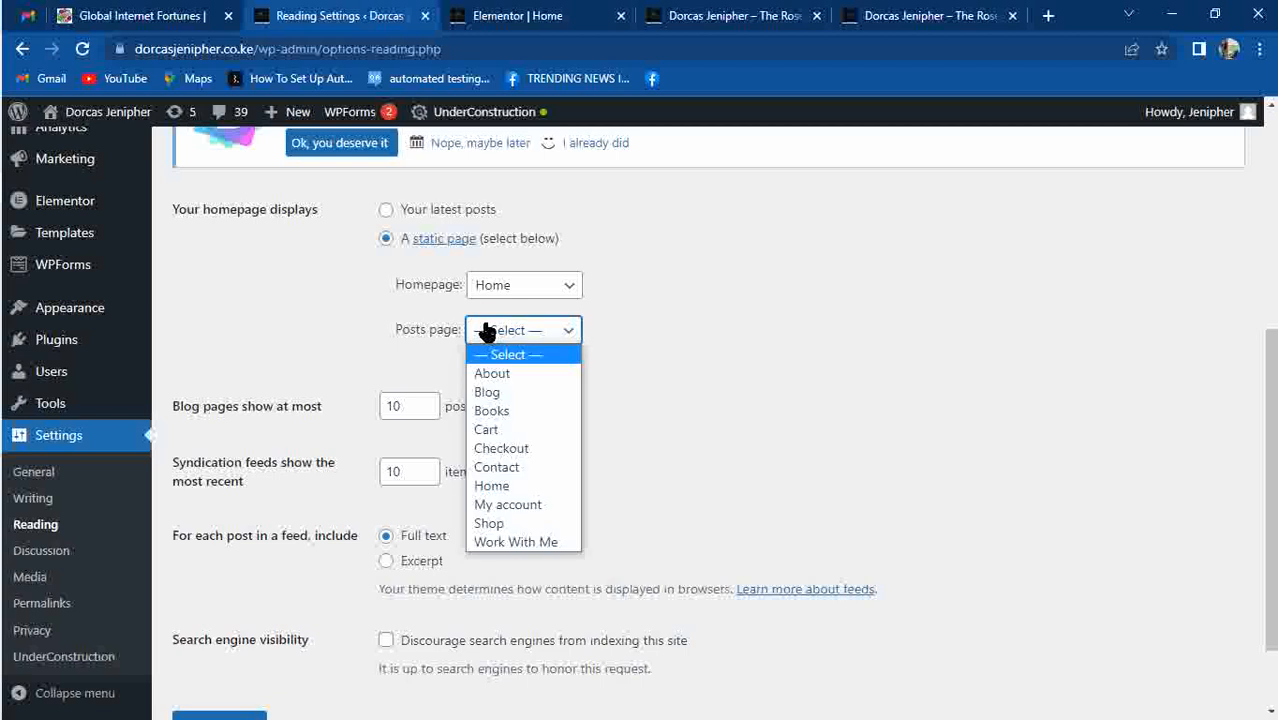
left_click(499, 392)
scroll(1264, 514, "down", 2)
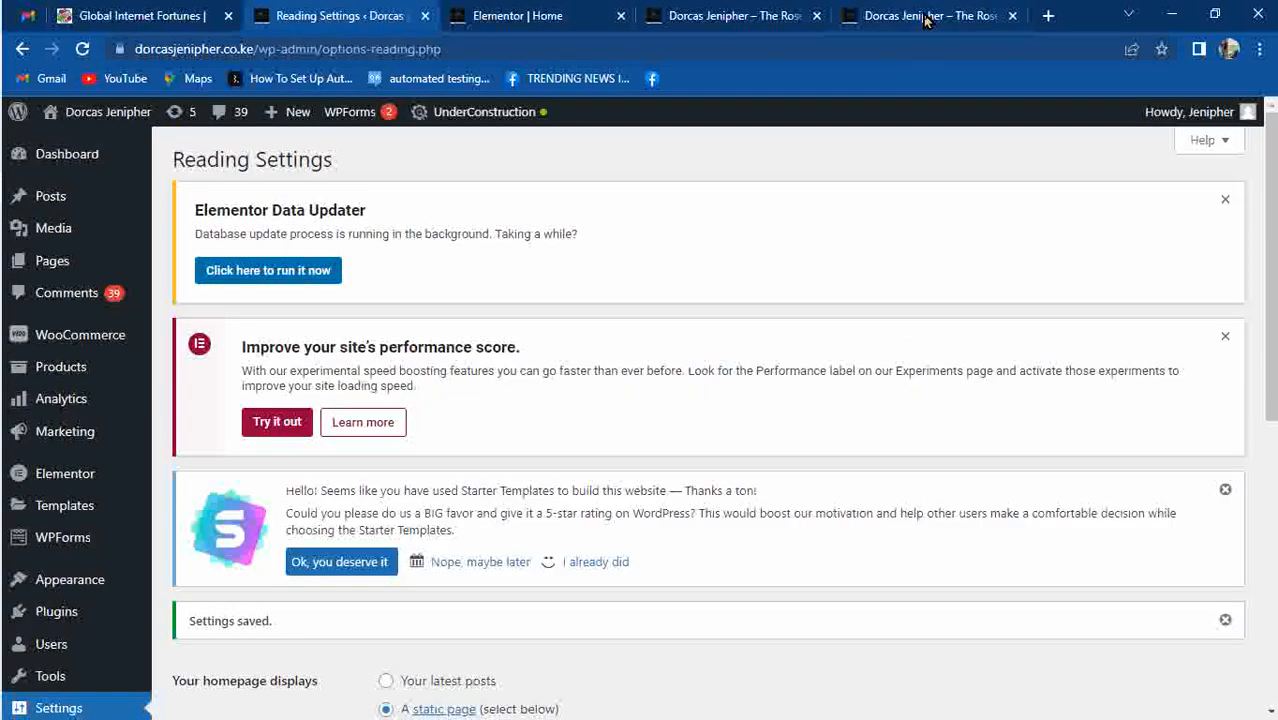
left_click(925, 16)
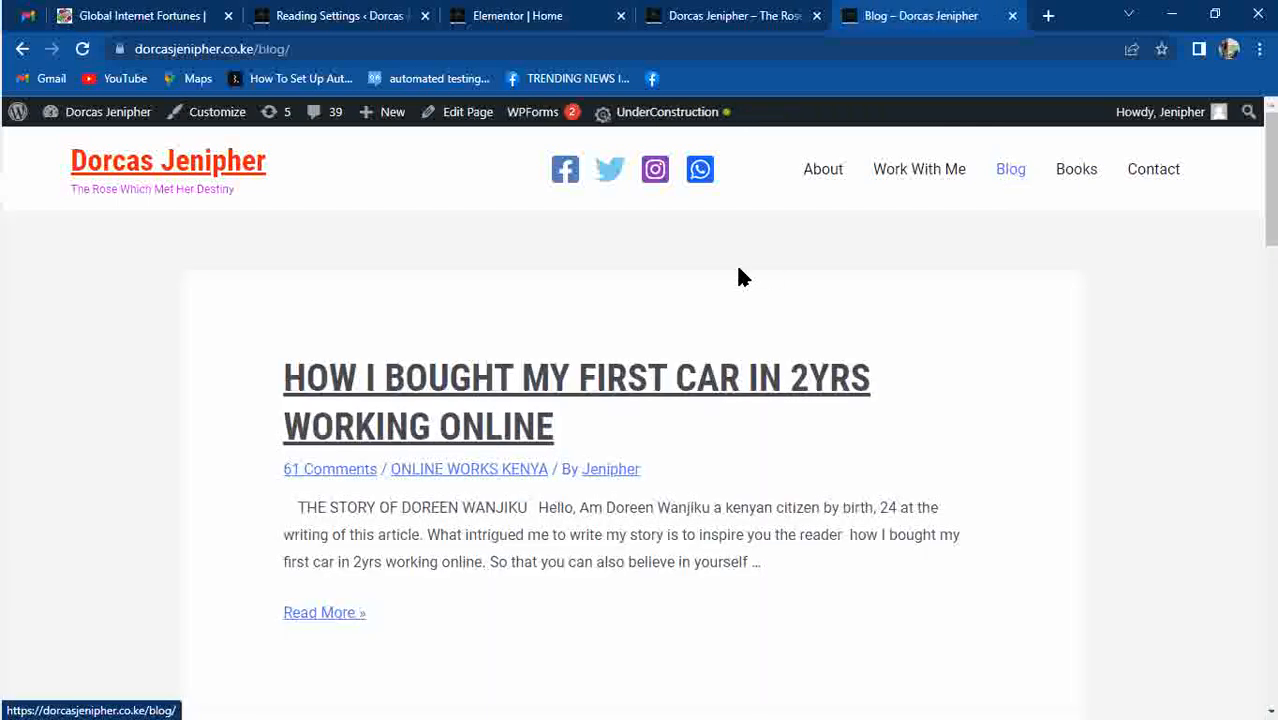
Scroll through the live Blog page's post listing, then return to the Elementor Home editor.
left_click_drag(1272, 146, 1265, 414)
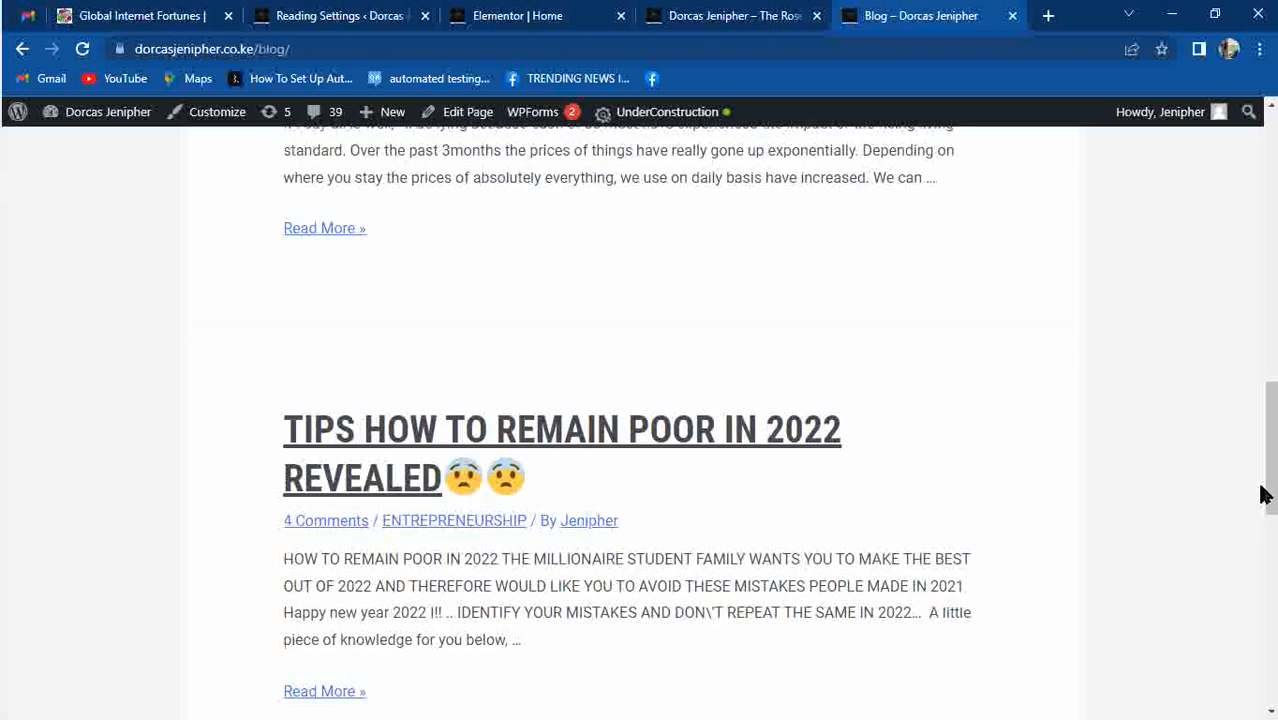
left_click_drag(1274, 490, 1235, 209)
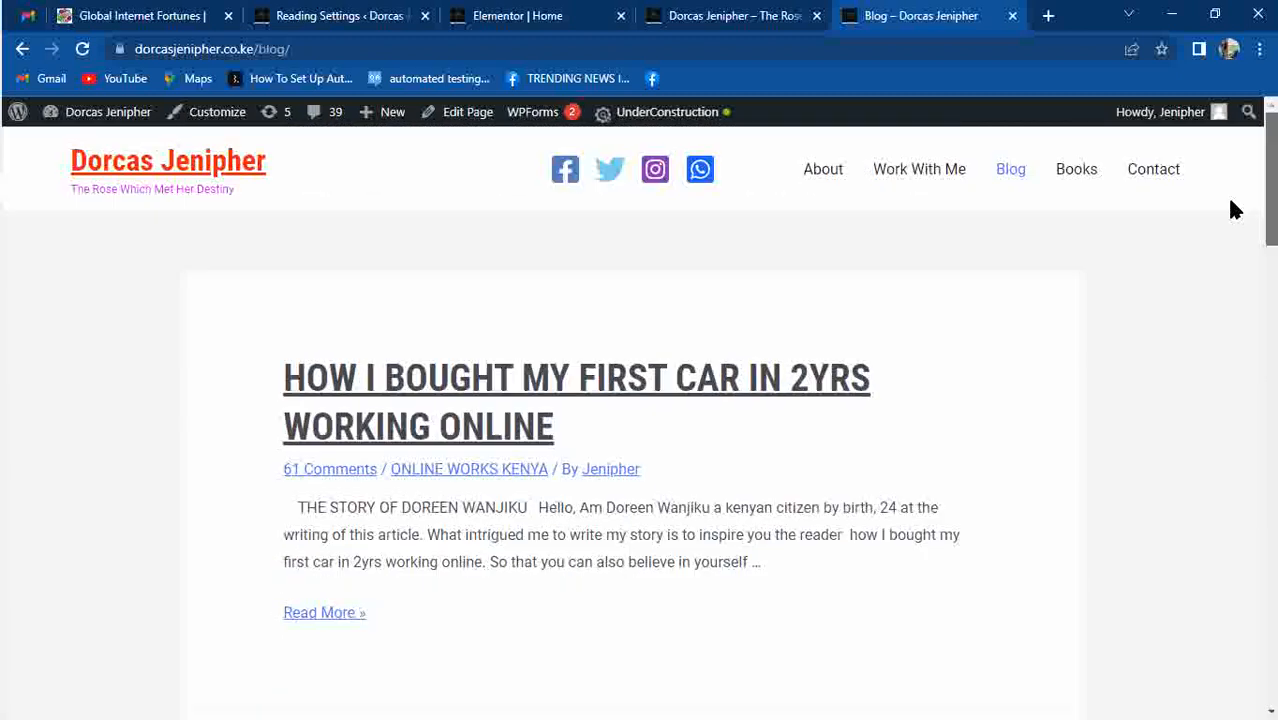
left_click(485, 25)
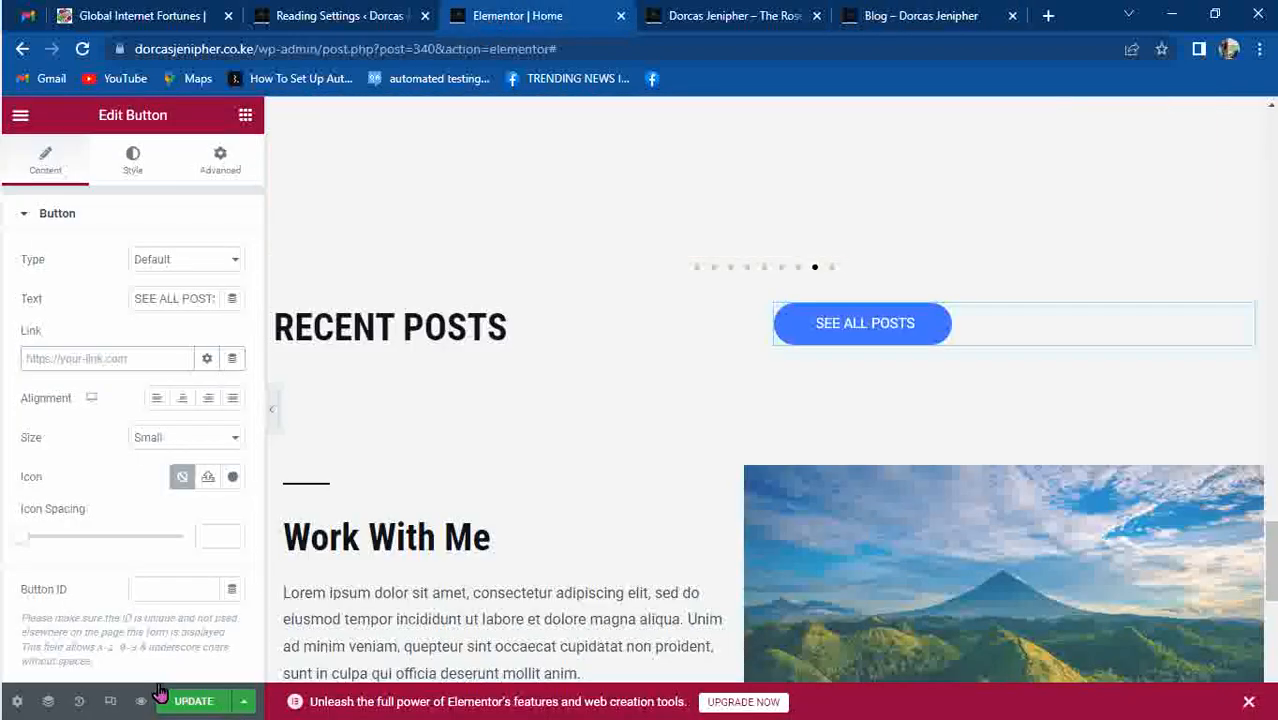
Right-align the SEE ALL POSTS button and give it a red #FA0E0E background.
left_click(849, 328)
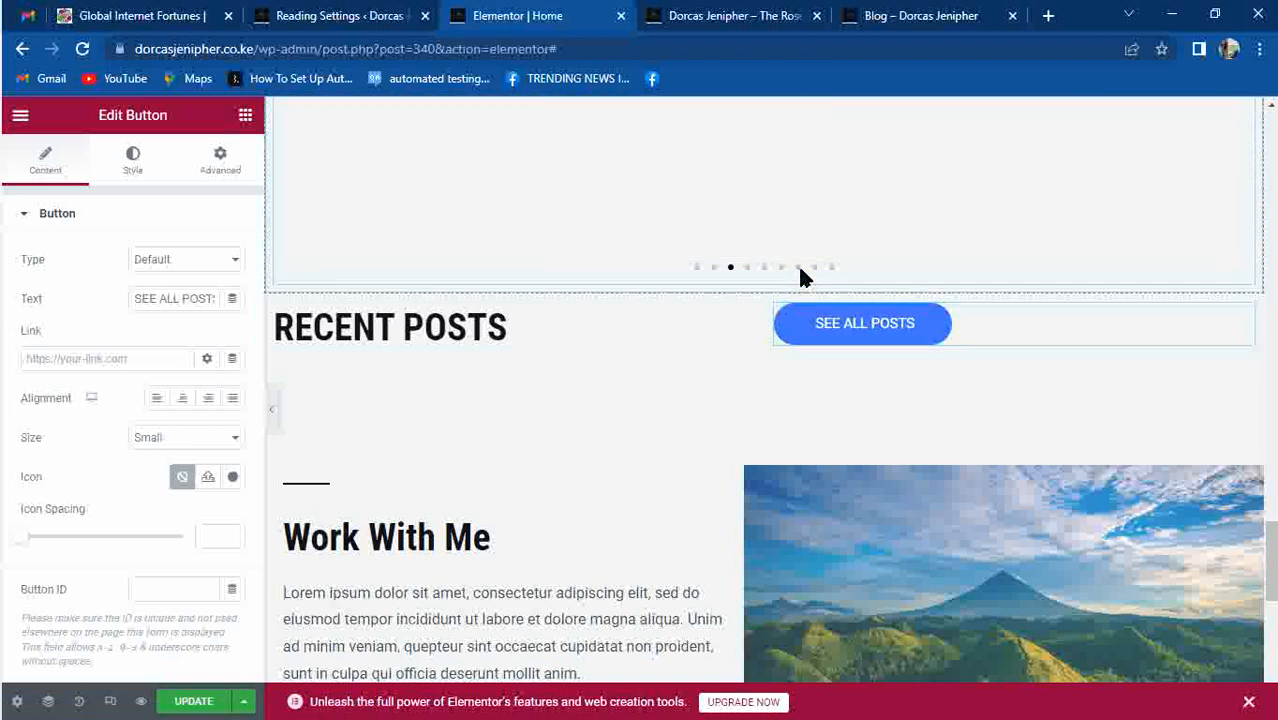
left_click(206, 399)
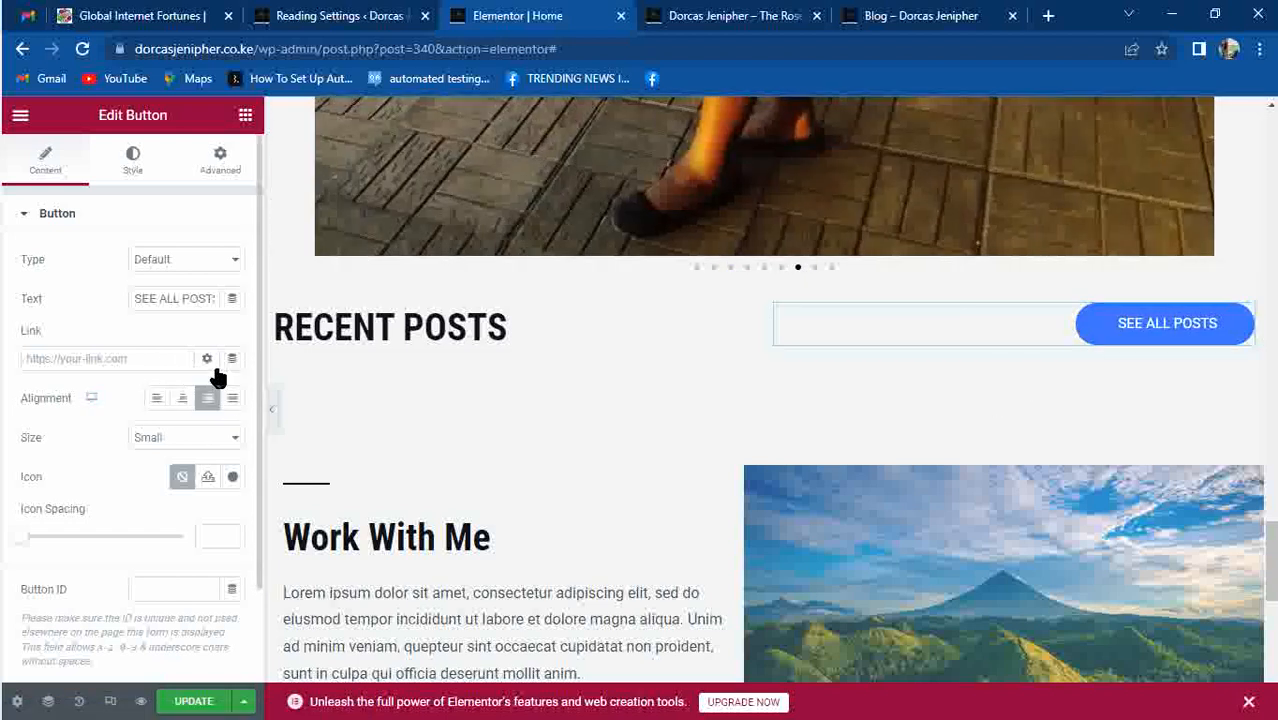
left_click(137, 172)
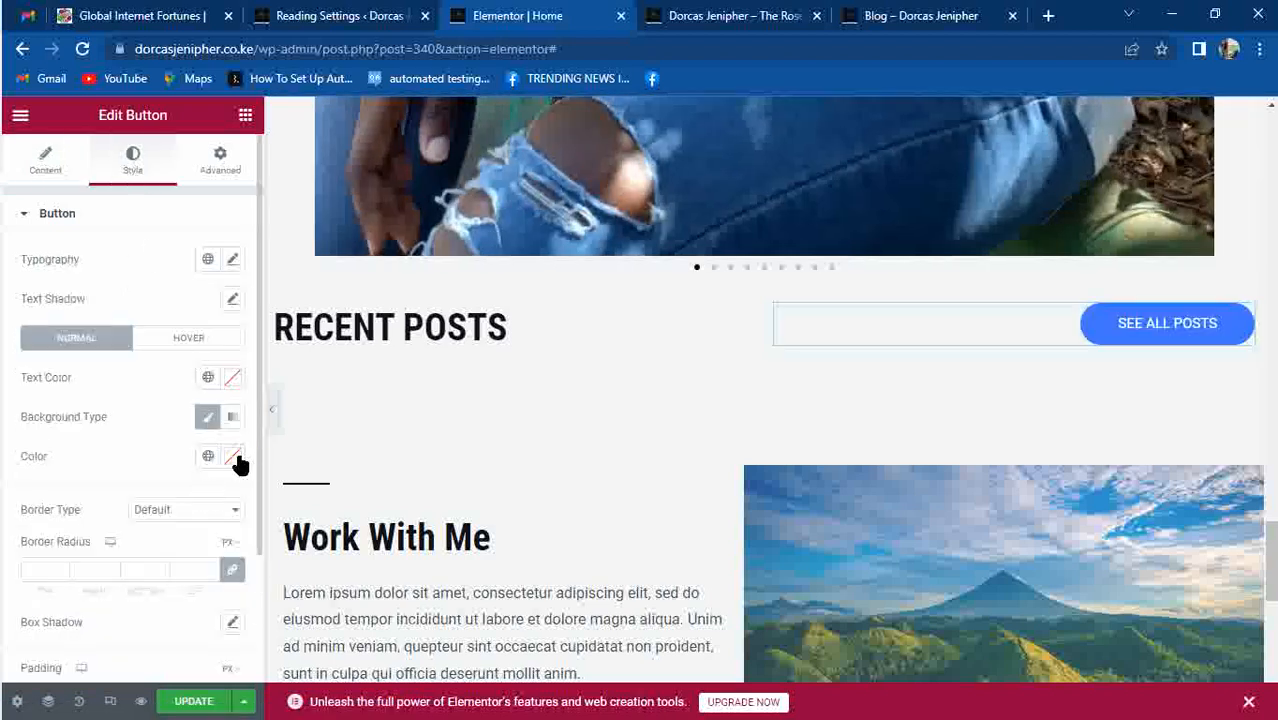
left_click(234, 459)
left_click_drag(246, 347, 338, 195)
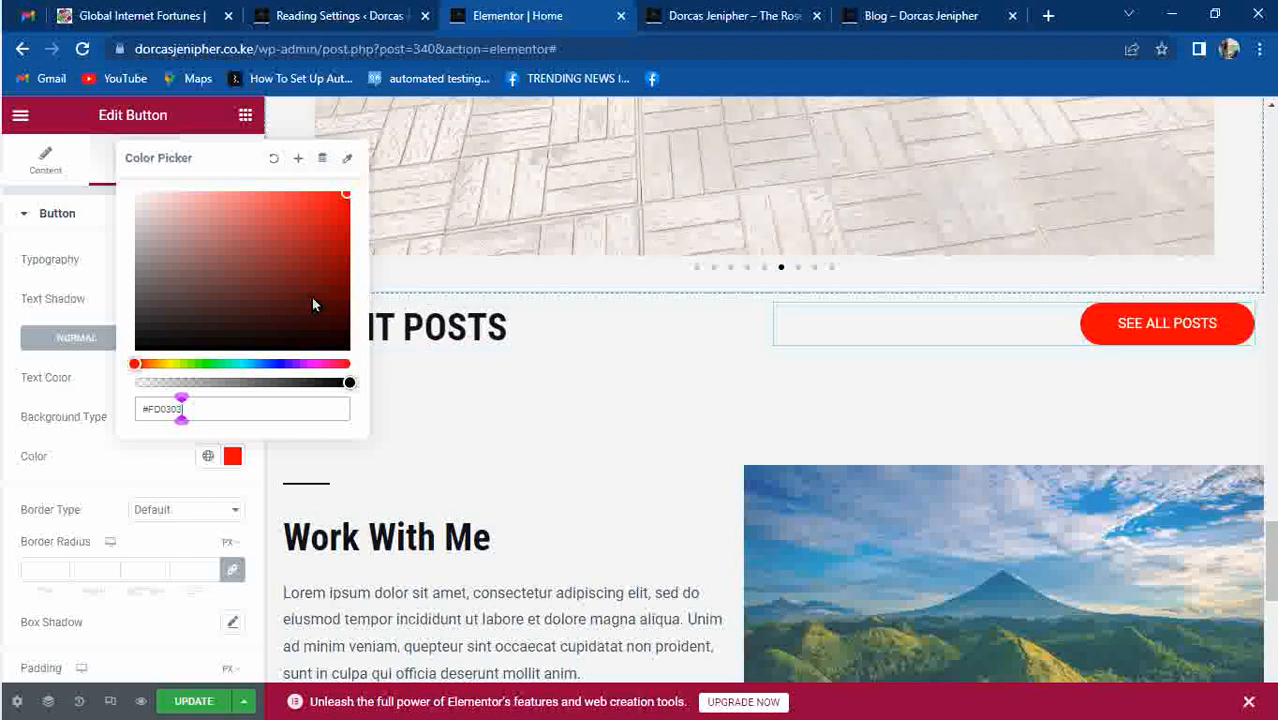
left_click(128, 465)
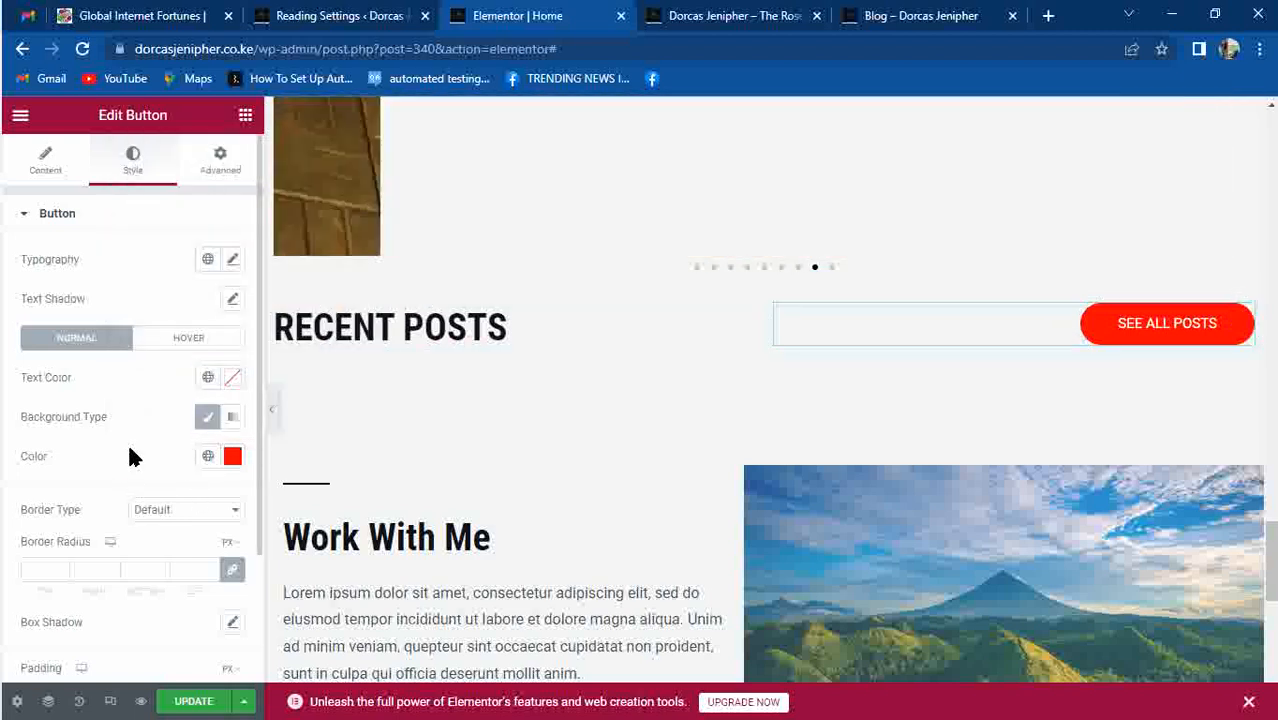
Set the button's hover background colour to blue #072AEF.
left_click(178, 333)
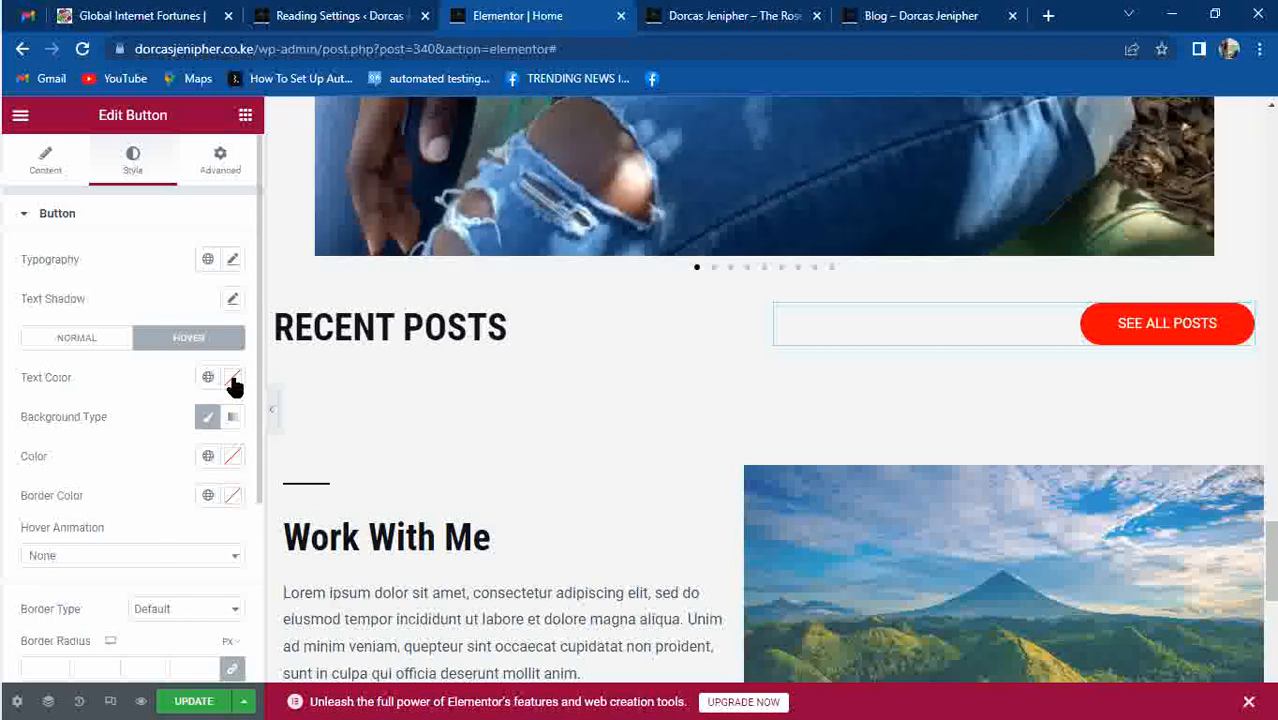
left_click(232, 456)
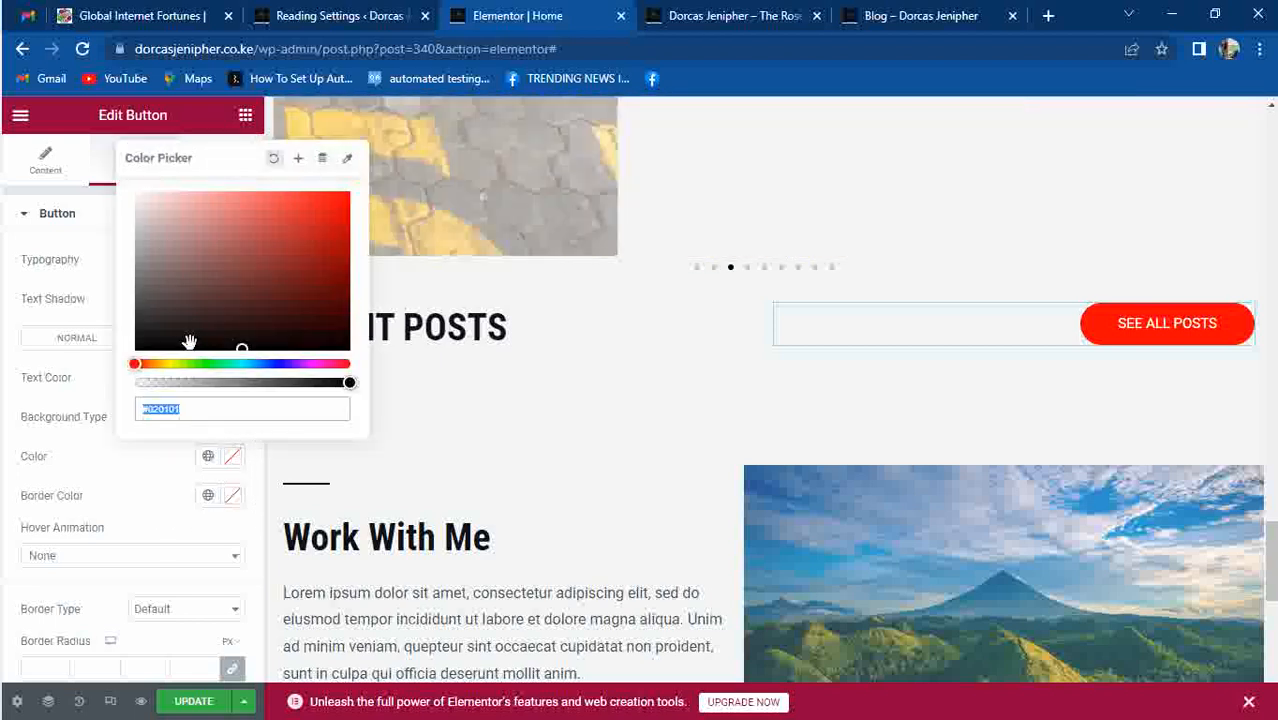
left_click(168, 364)
left_click_drag(295, 216, 343, 176)
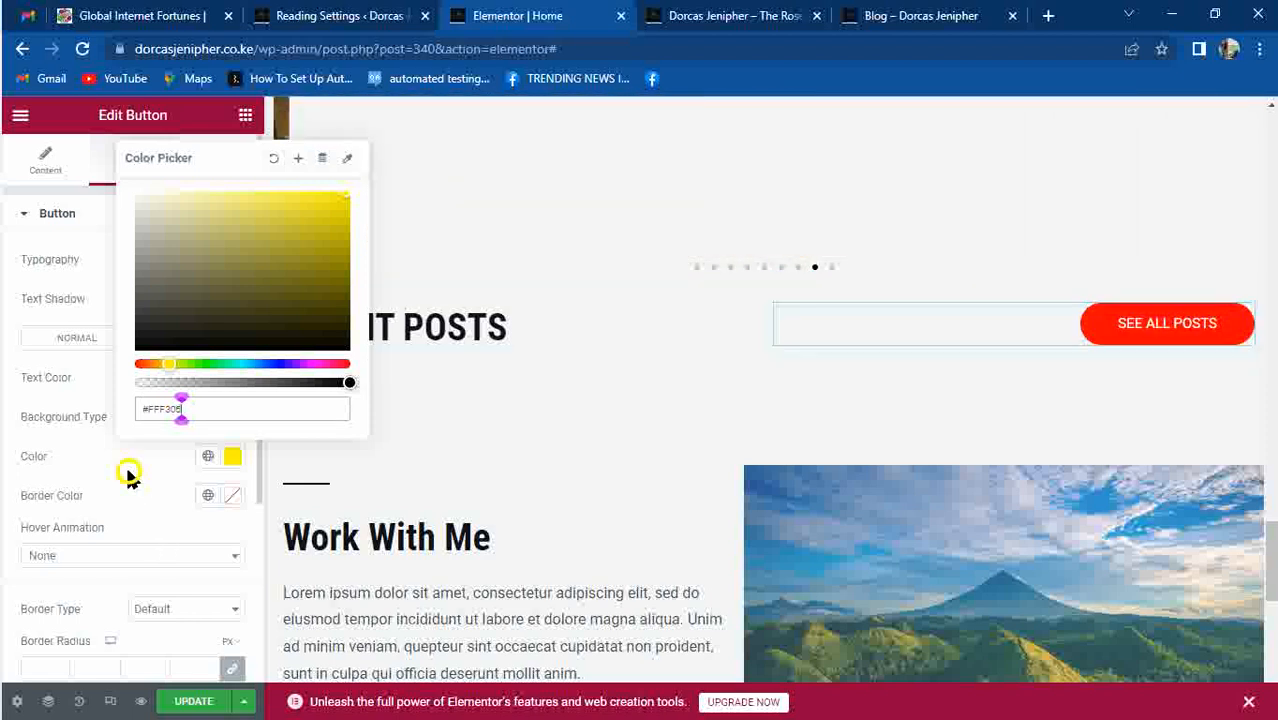
left_click(129, 476)
left_click(230, 458)
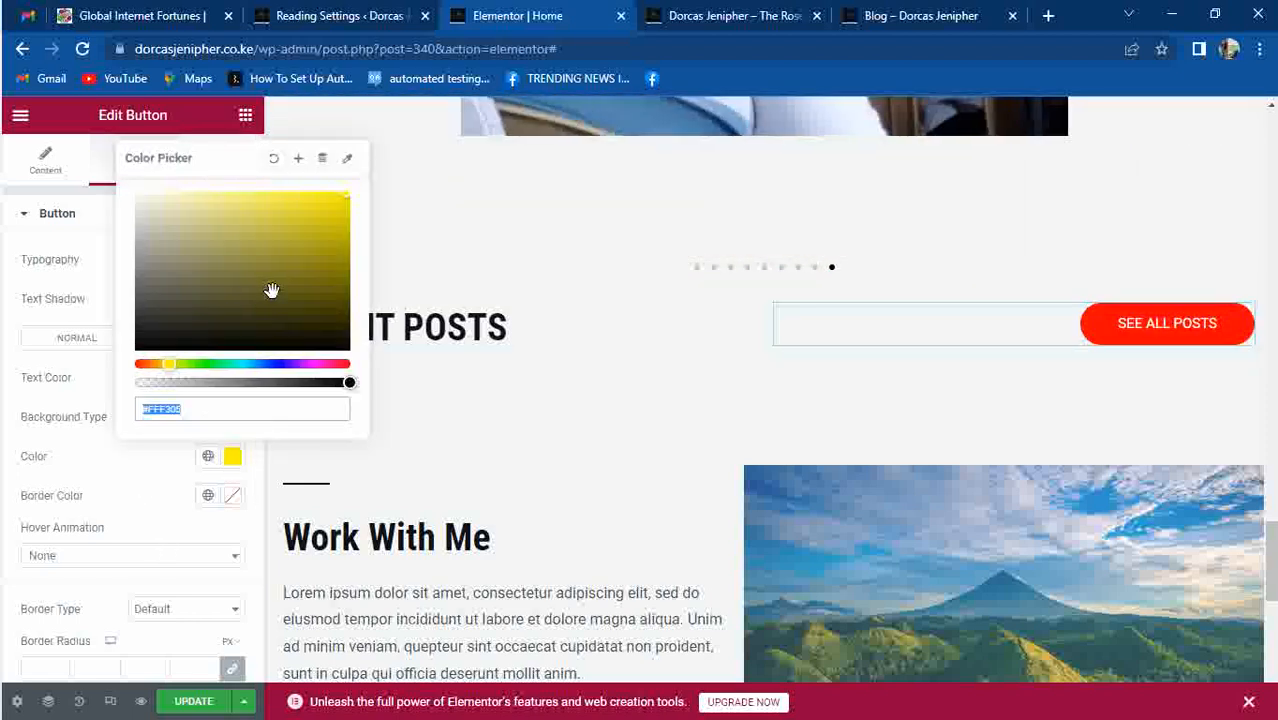
left_click(272, 362)
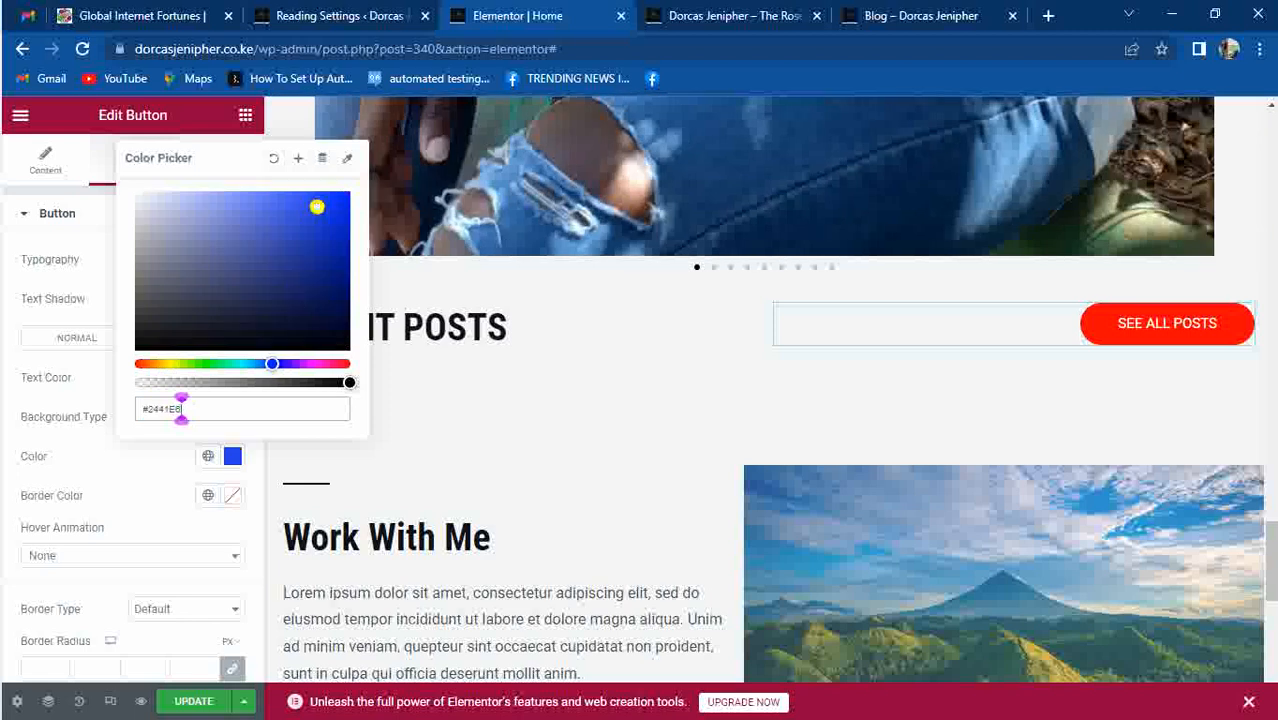
left_click_drag(317, 207, 343, 201)
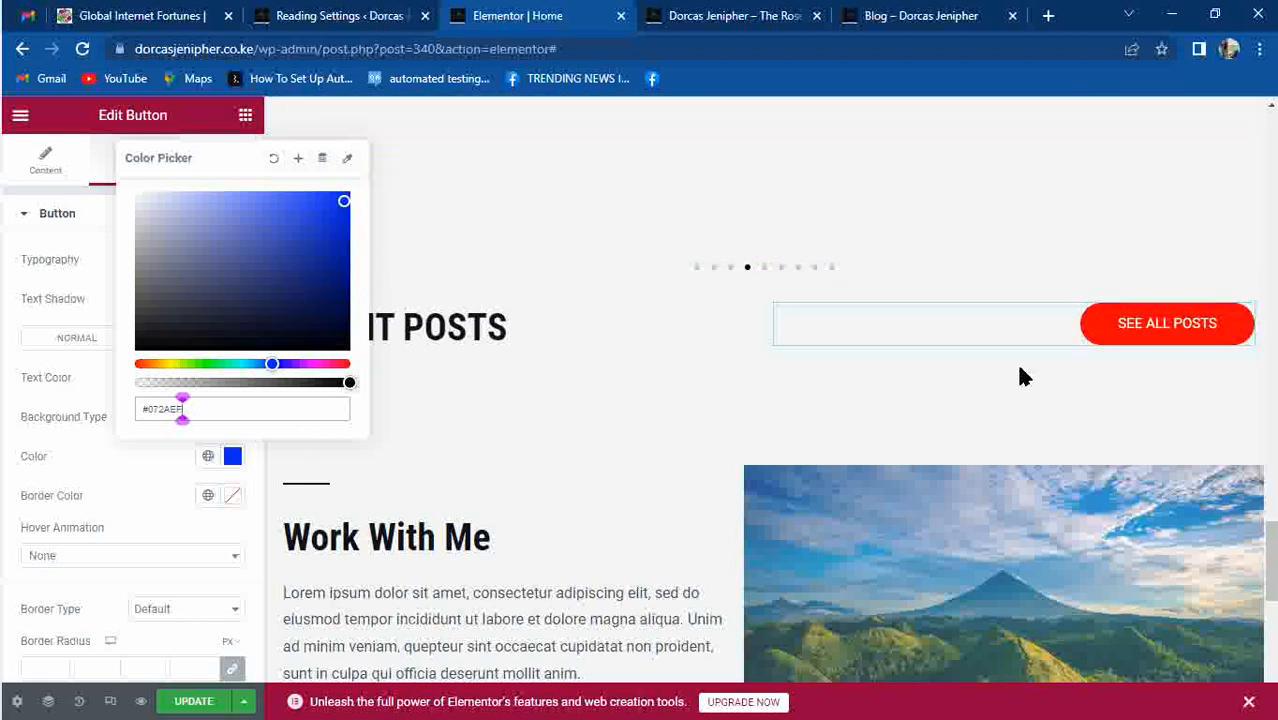
mouse_move(1273, 542)
left_mouse_down()
mouse_move(1273, 613)
mouse_move(1273, 554)
left_mouse_up()
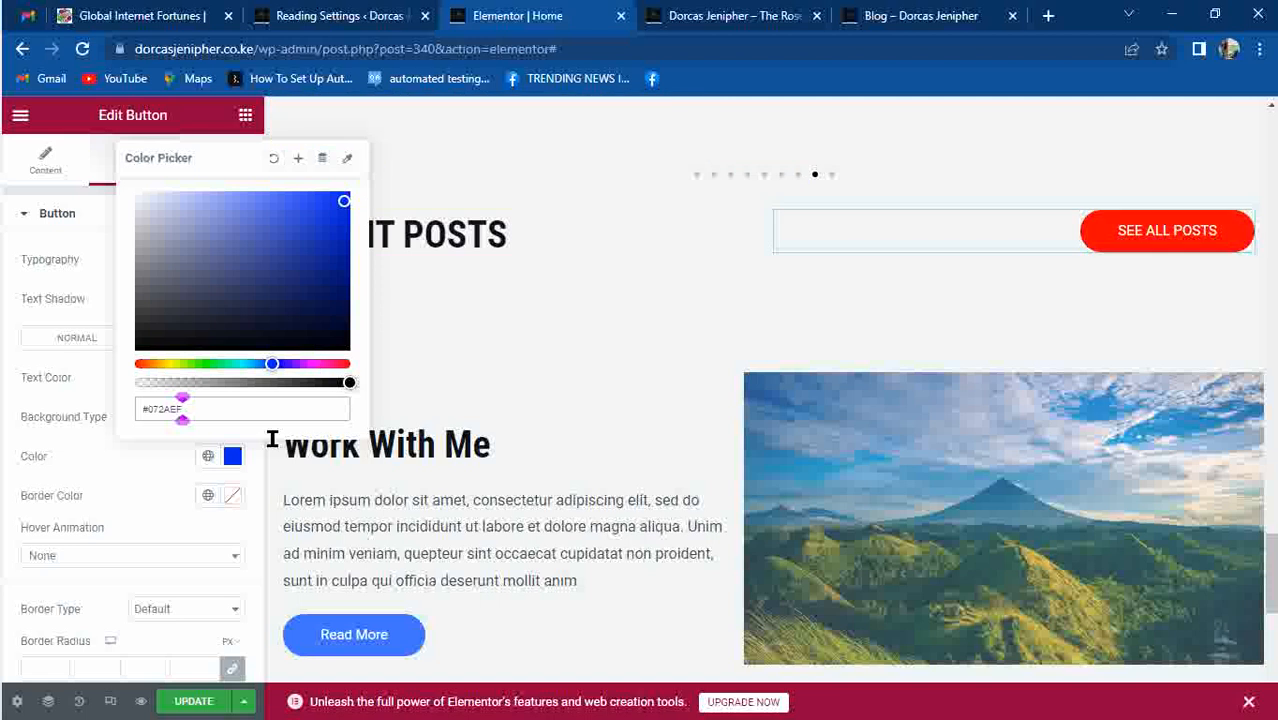
left_click(128, 458)
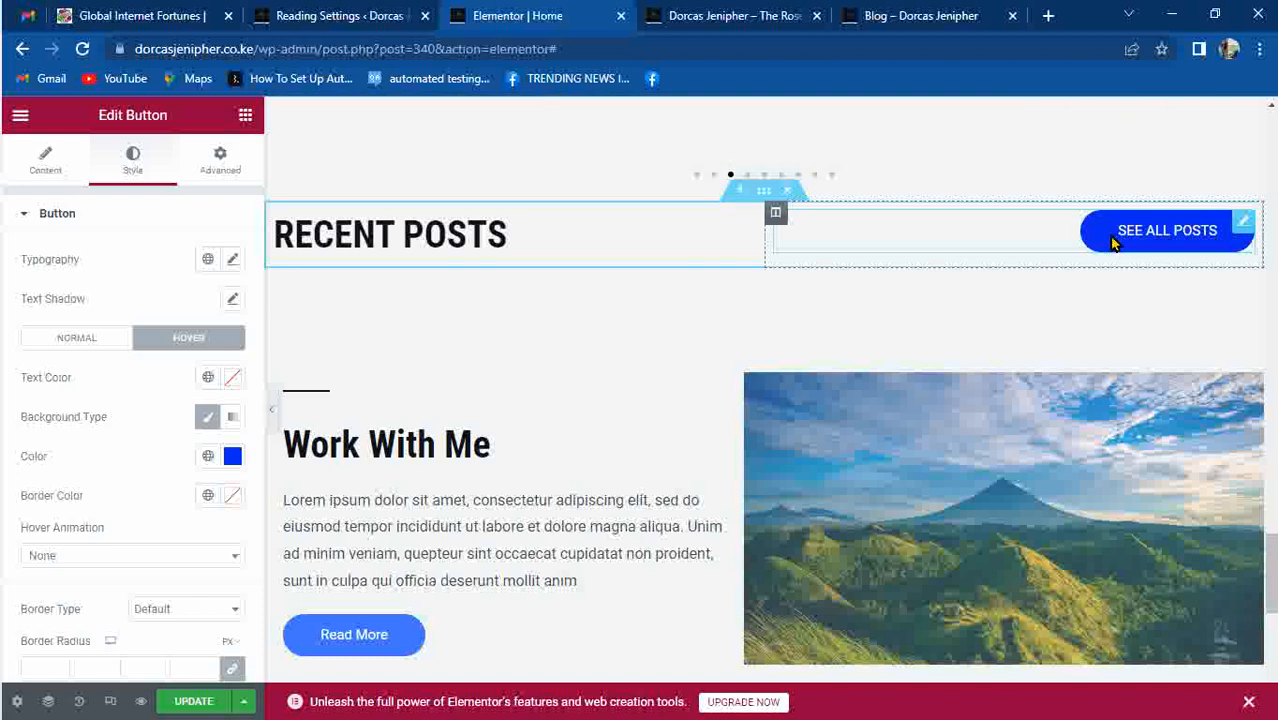
Copy the SEE ALL POSTS button and paste its style onto the Read More button.
left_click(400, 648)
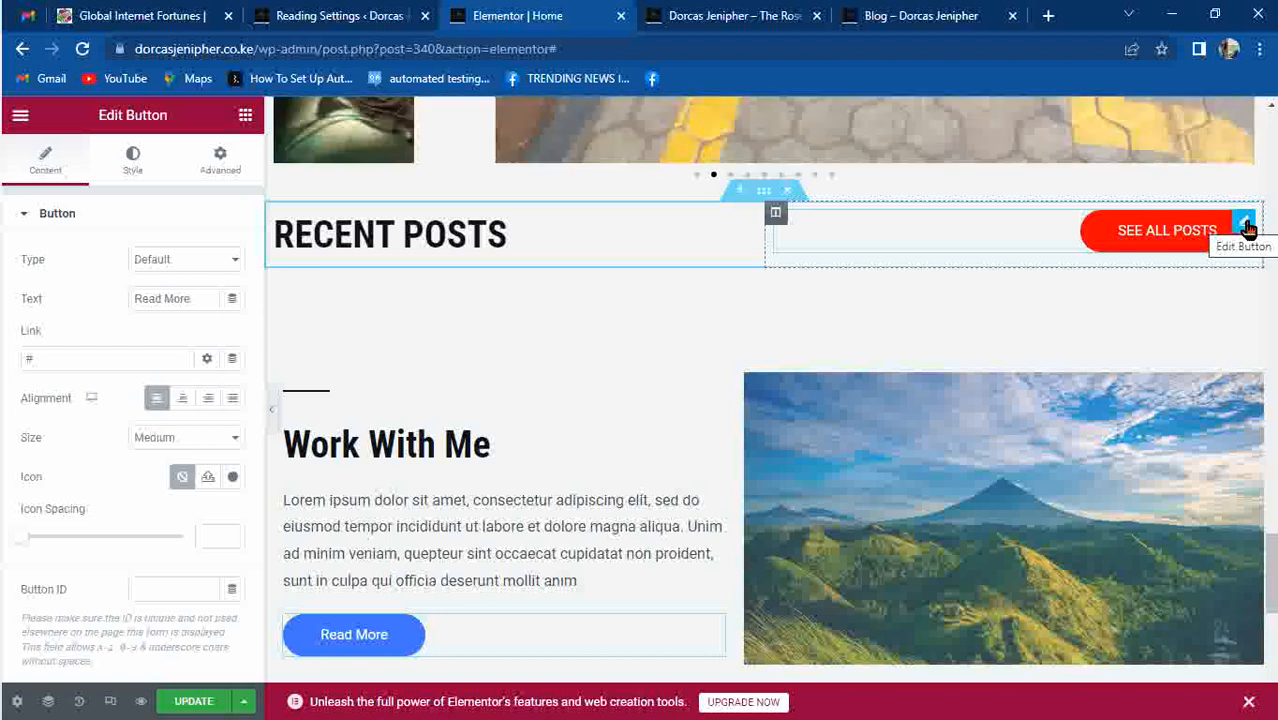
right_click(1250, 230)
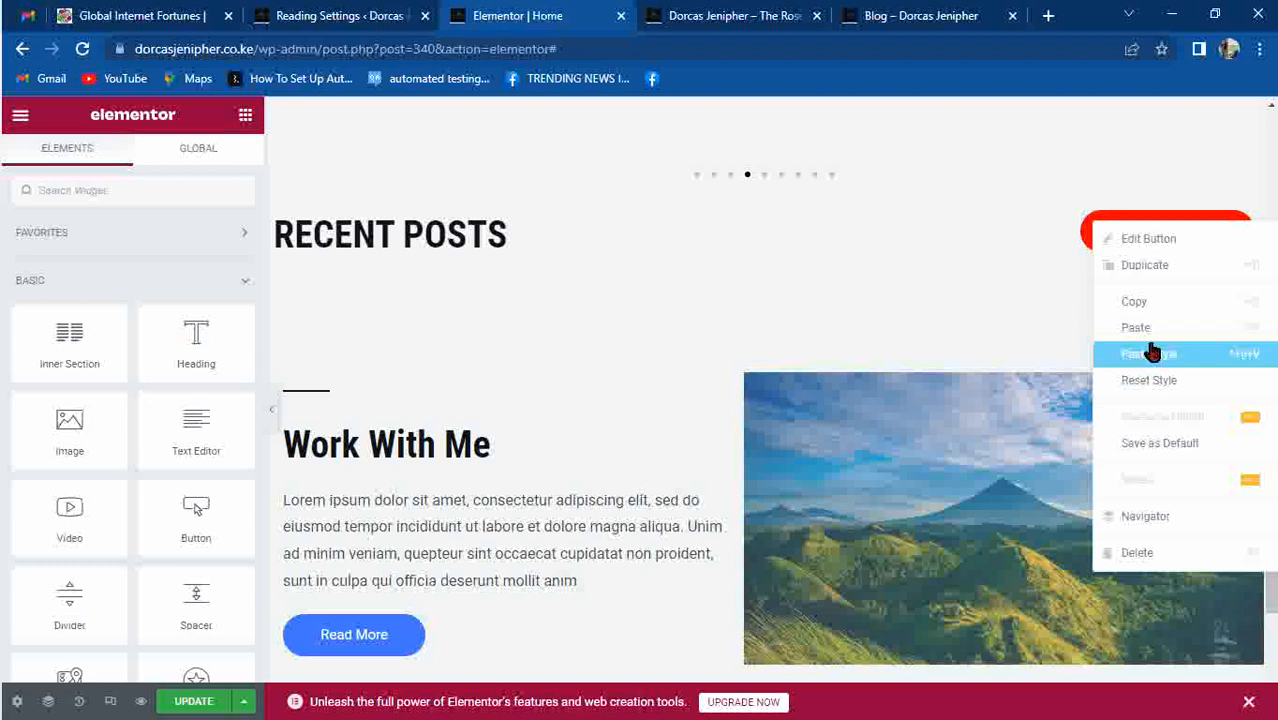
left_click(1142, 303)
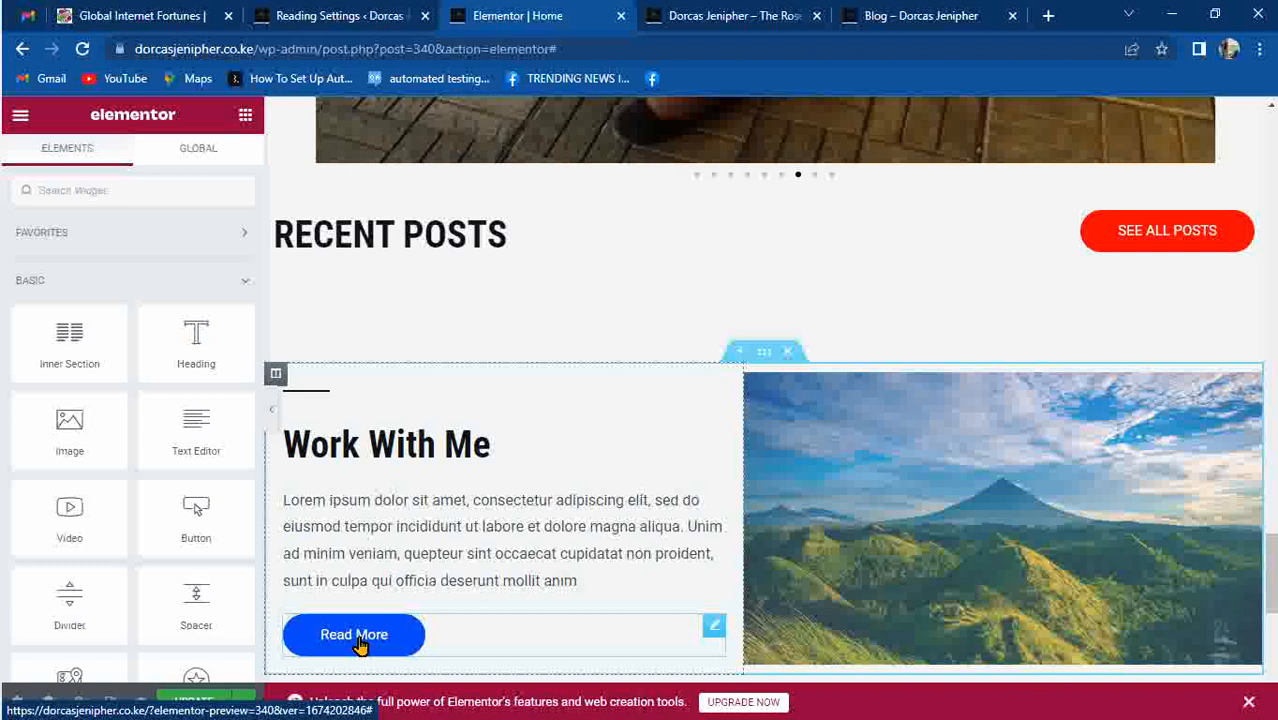
right_click(709, 636)
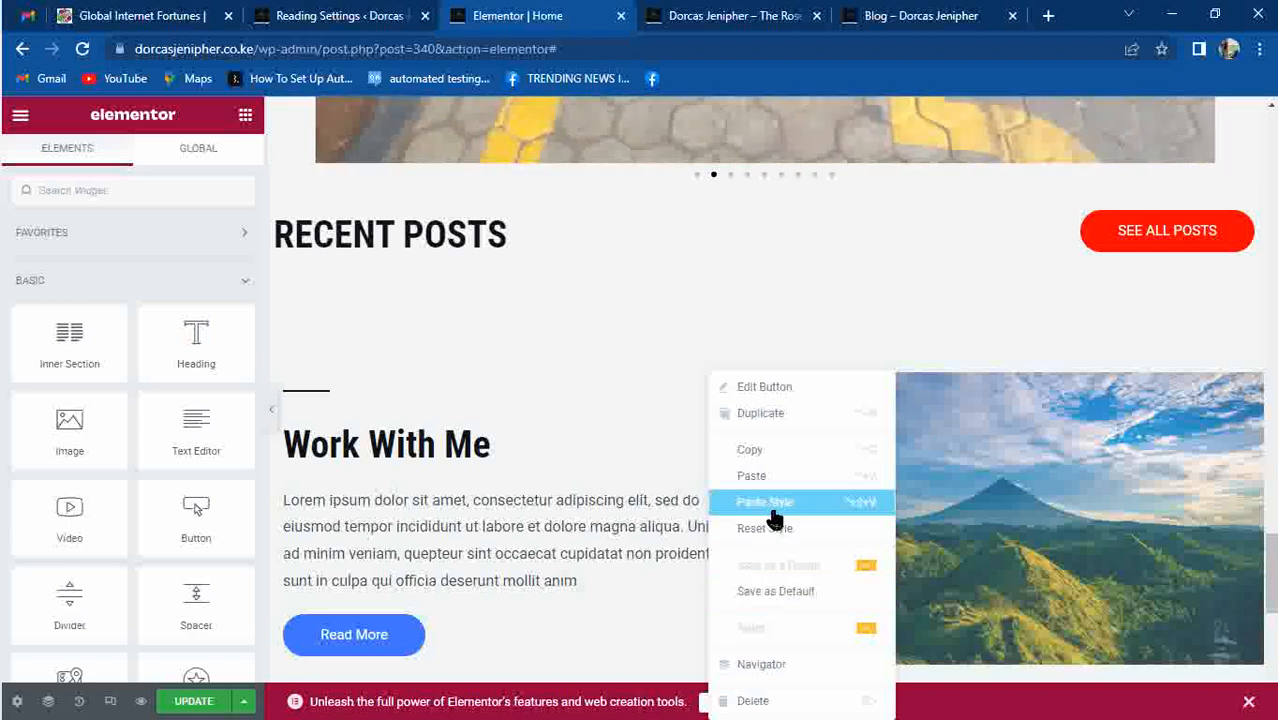
left_click(768, 510)
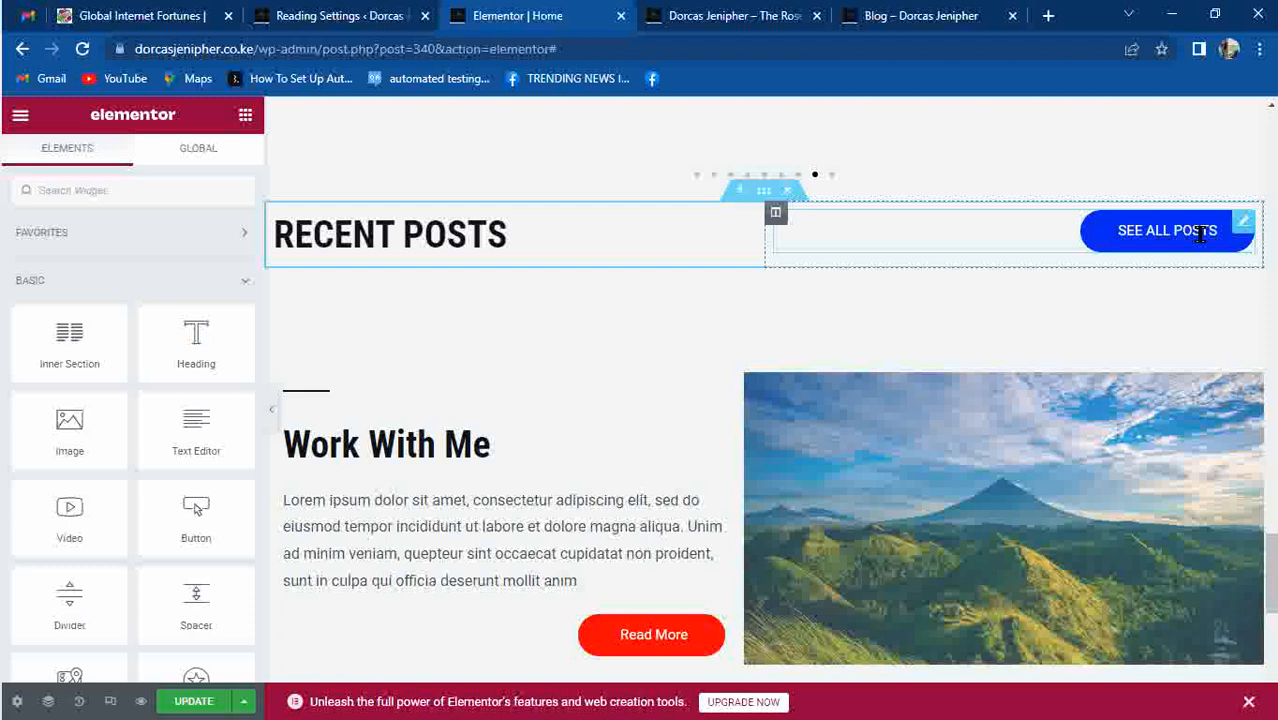
left_click(711, 629)
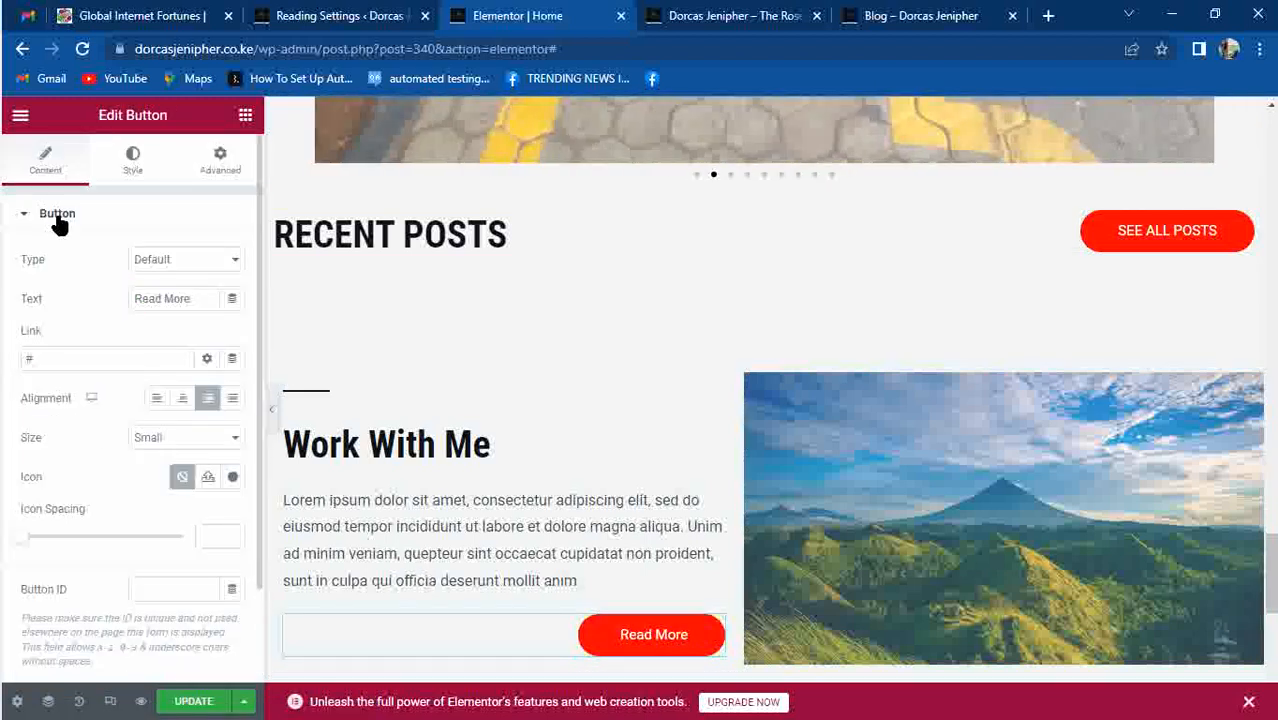
Set the Read More button's alignment to Center and review the page layout.
left_click(158, 399)
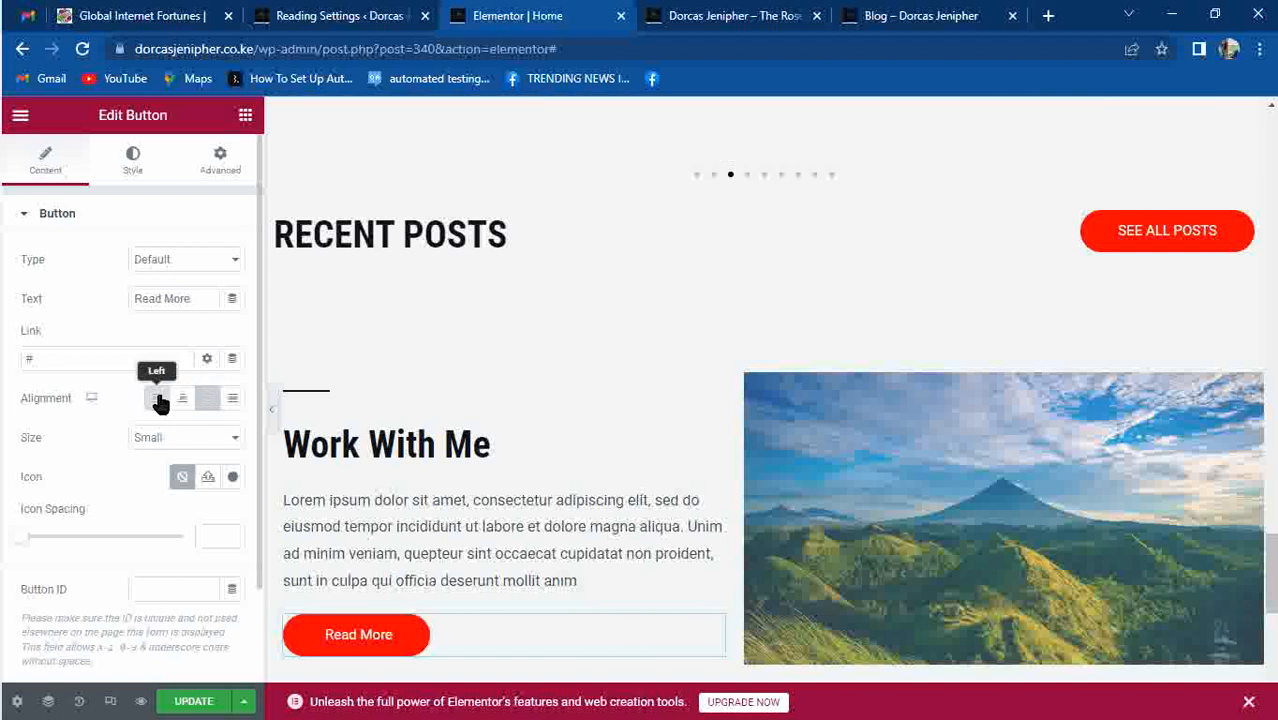
left_click(184, 399)
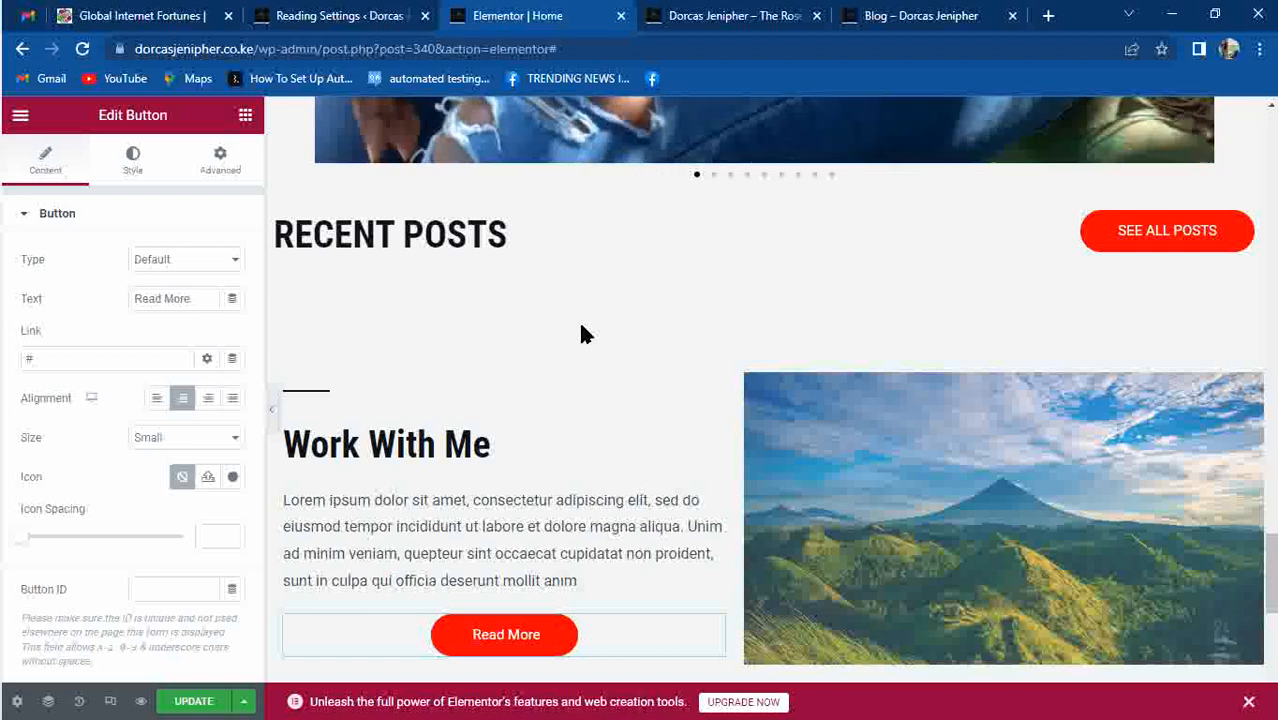
left_click_drag(1270, 572, 1273, 370)
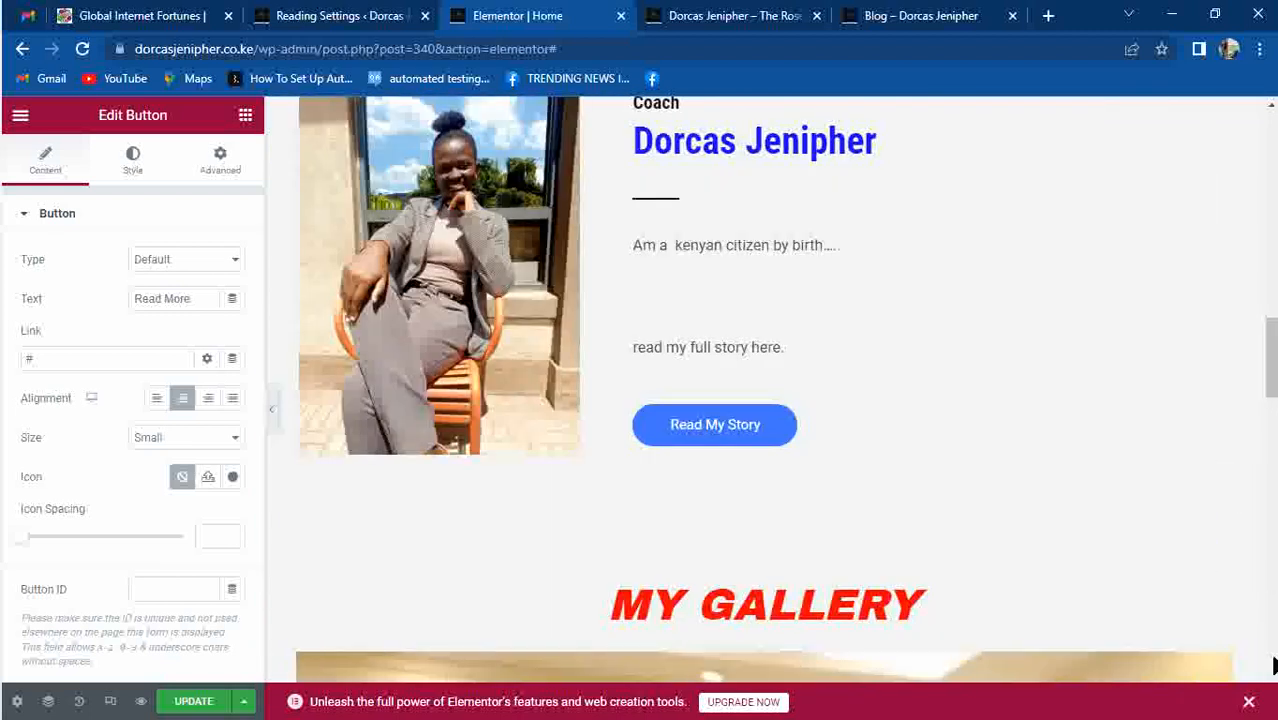
left_click_drag(1273, 340, 730, 8)
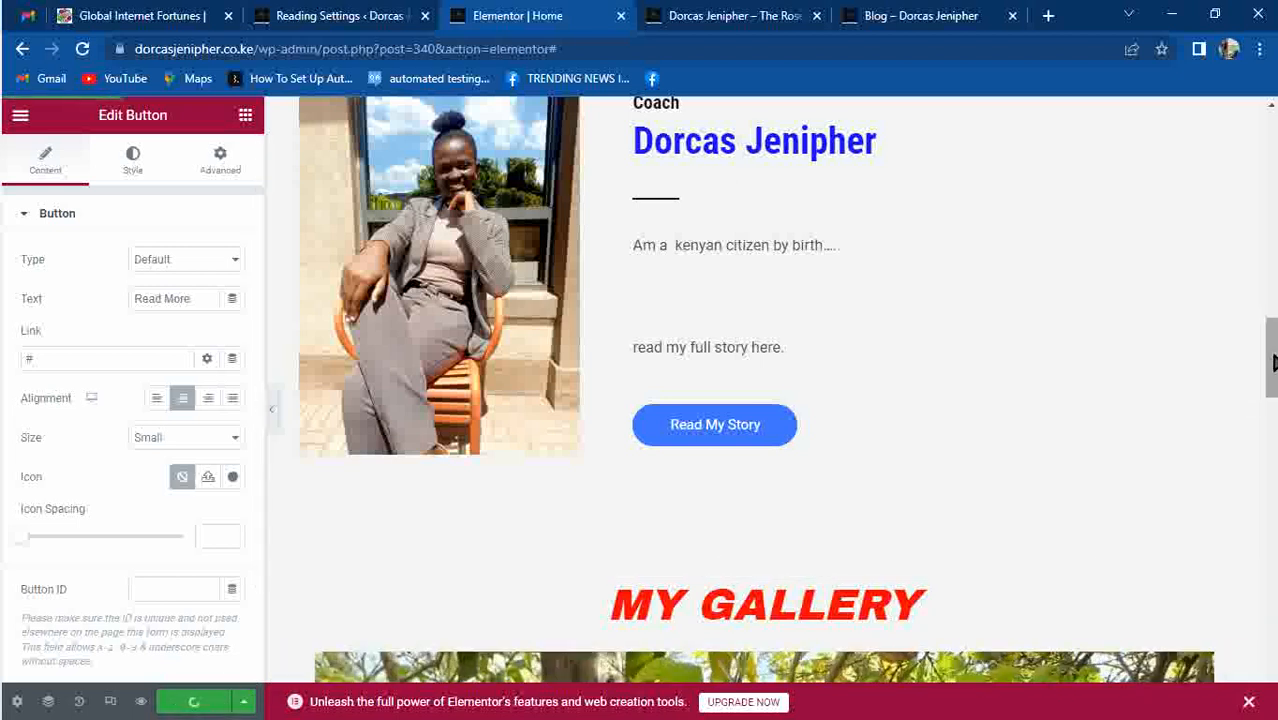
left_click_drag(1272, 370, 1272, 547)
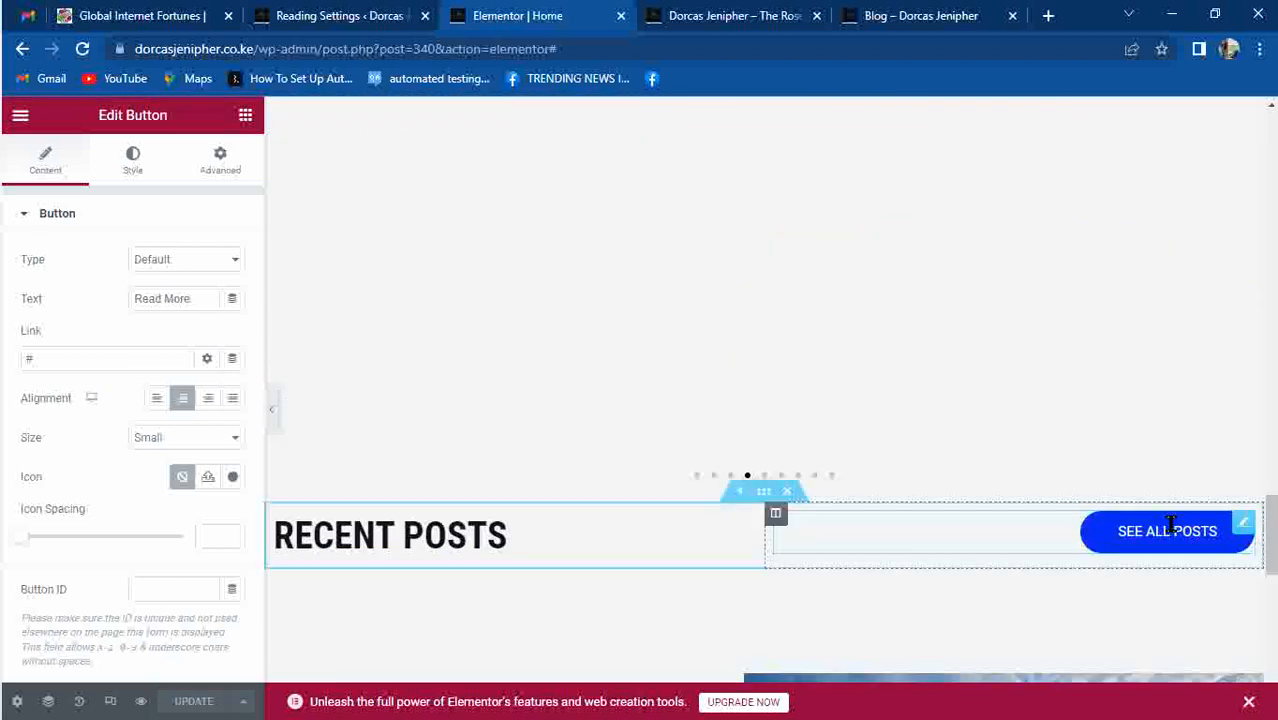
left_click(133, 160)
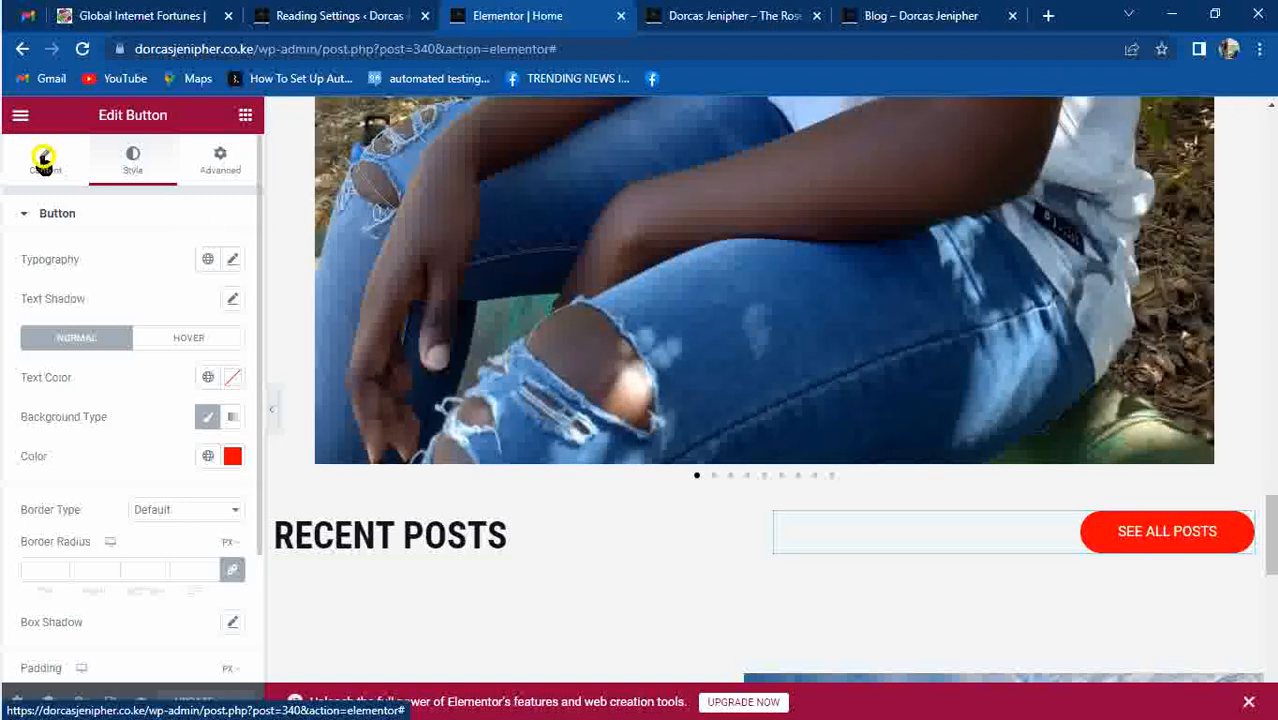
Link SEE ALL POSTS to the /blog/ page, opening in a new window, and update the page.
left_click(45, 158)
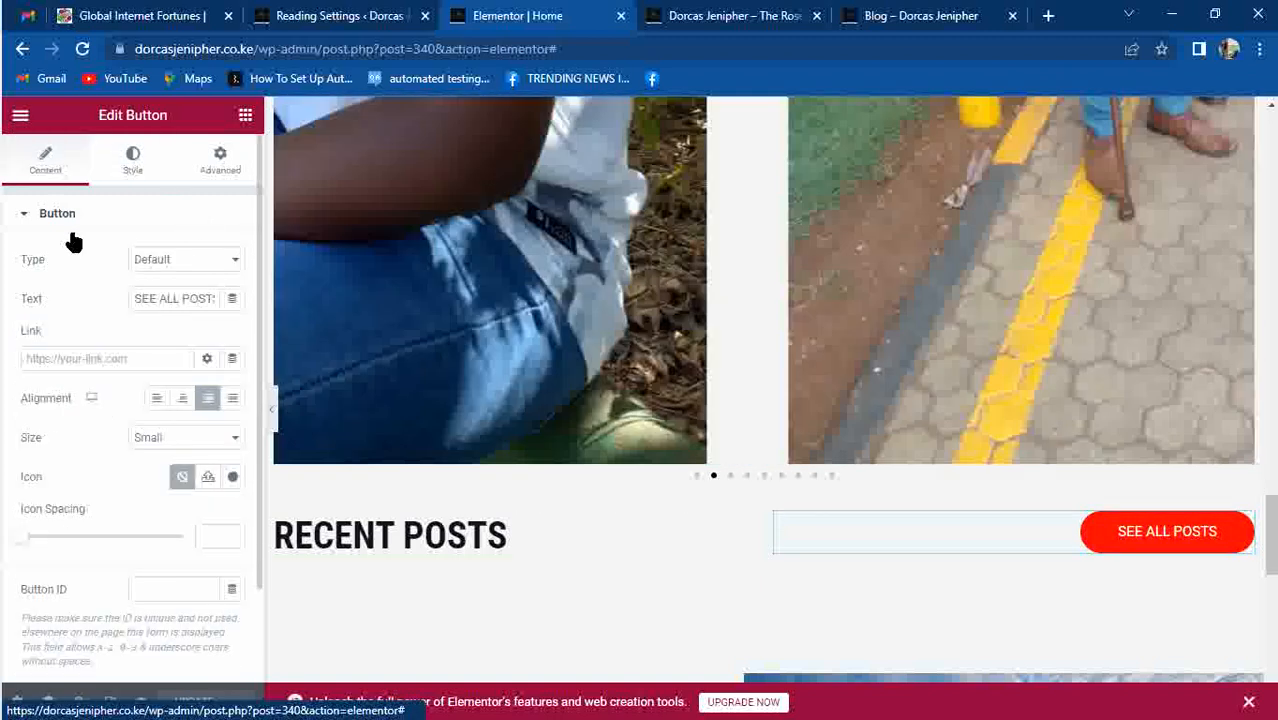
left_click(100, 358)
type("h")
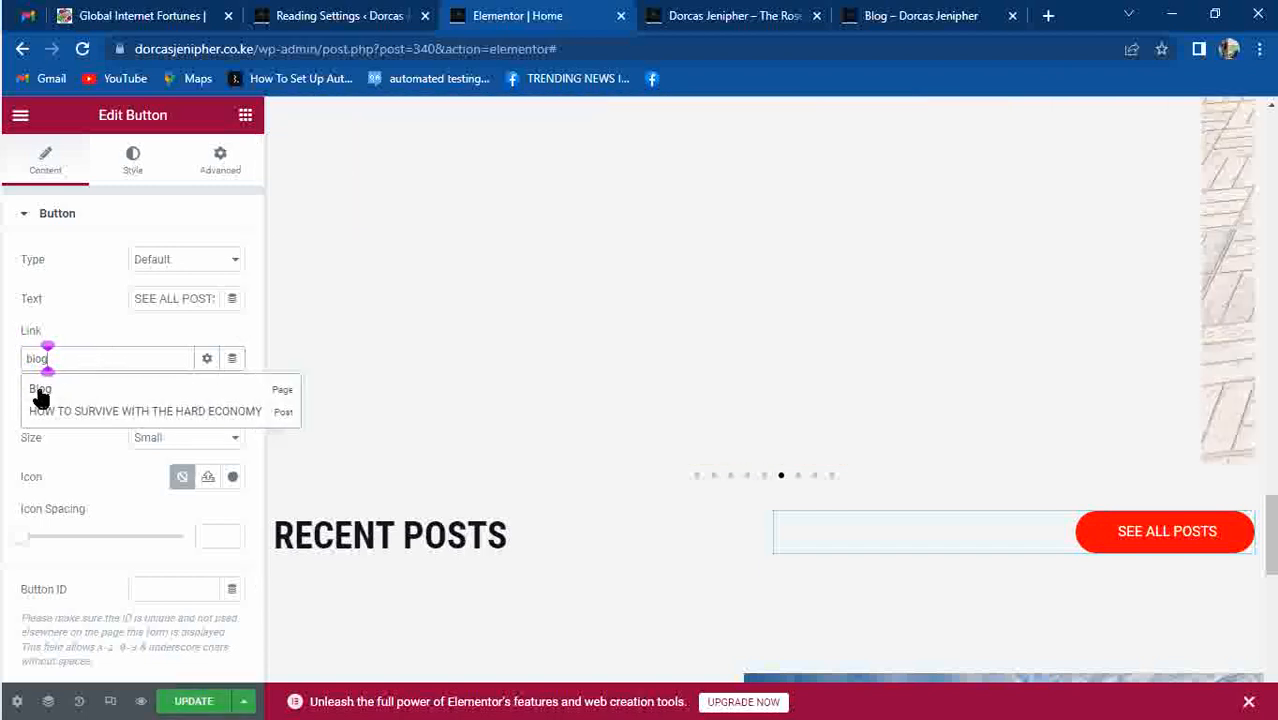
left_click(38, 391)
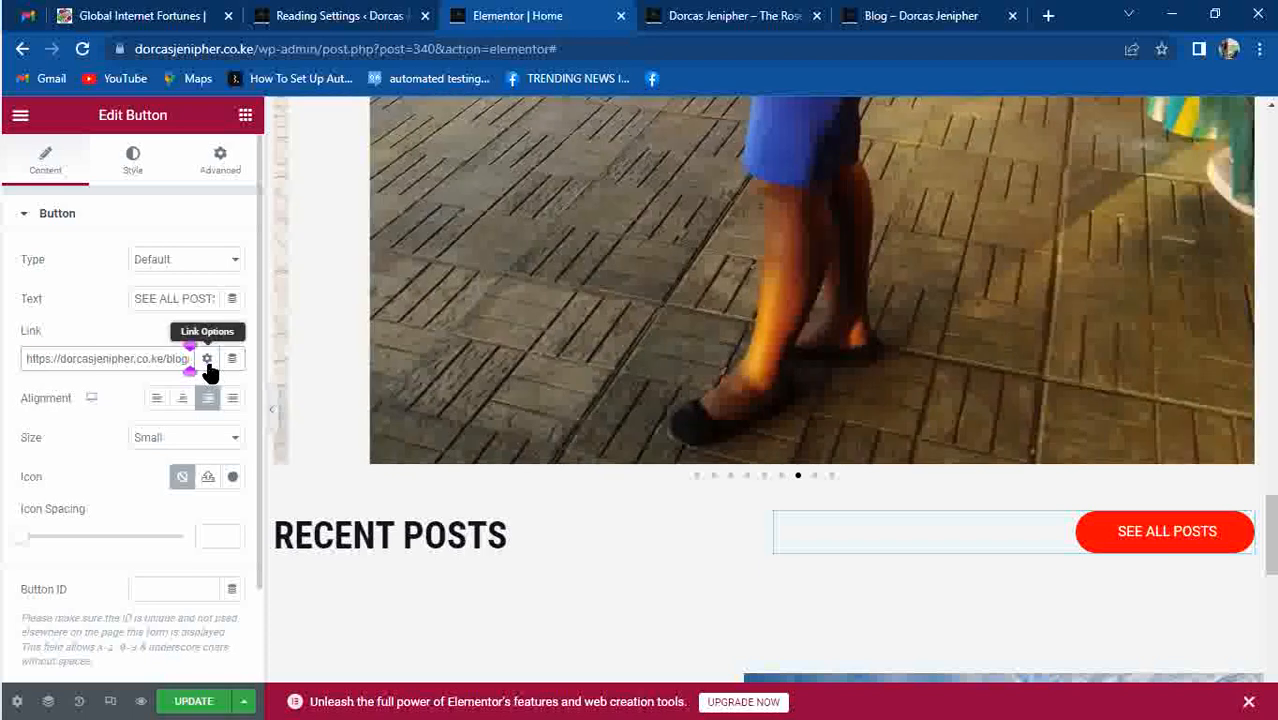
left_click(206, 360)
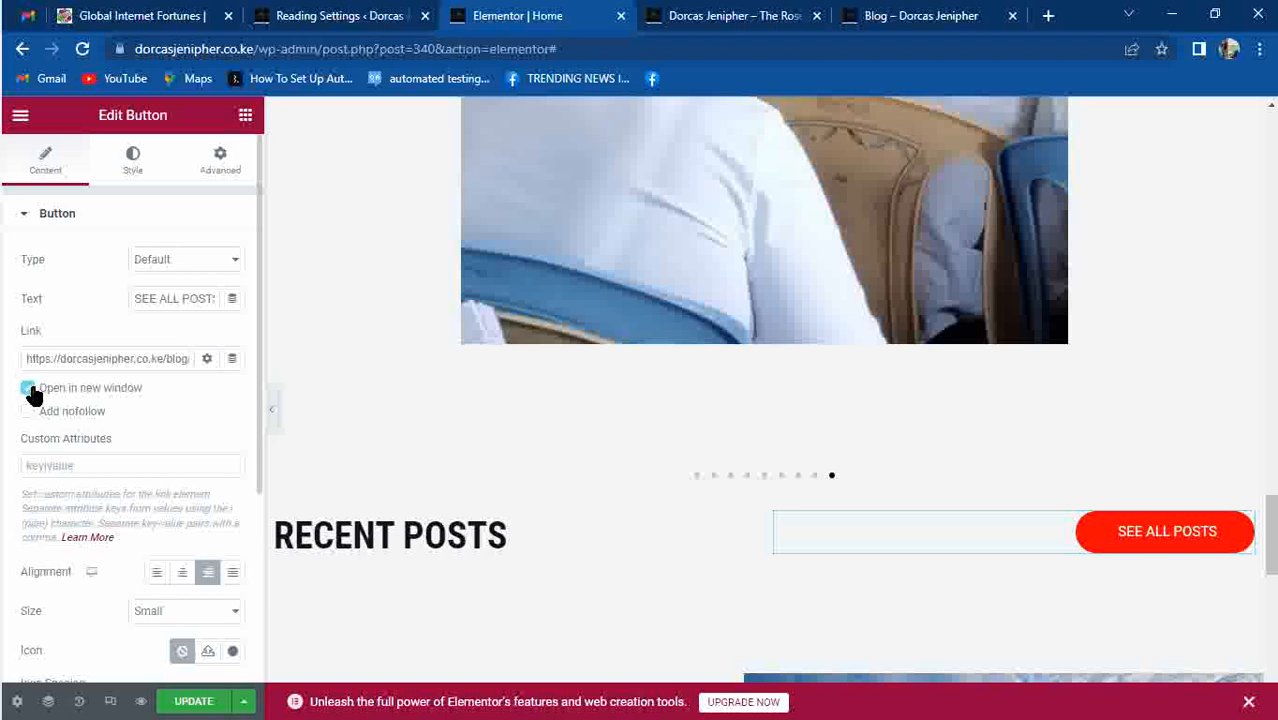
left_click(29, 389)
left_click(191, 699)
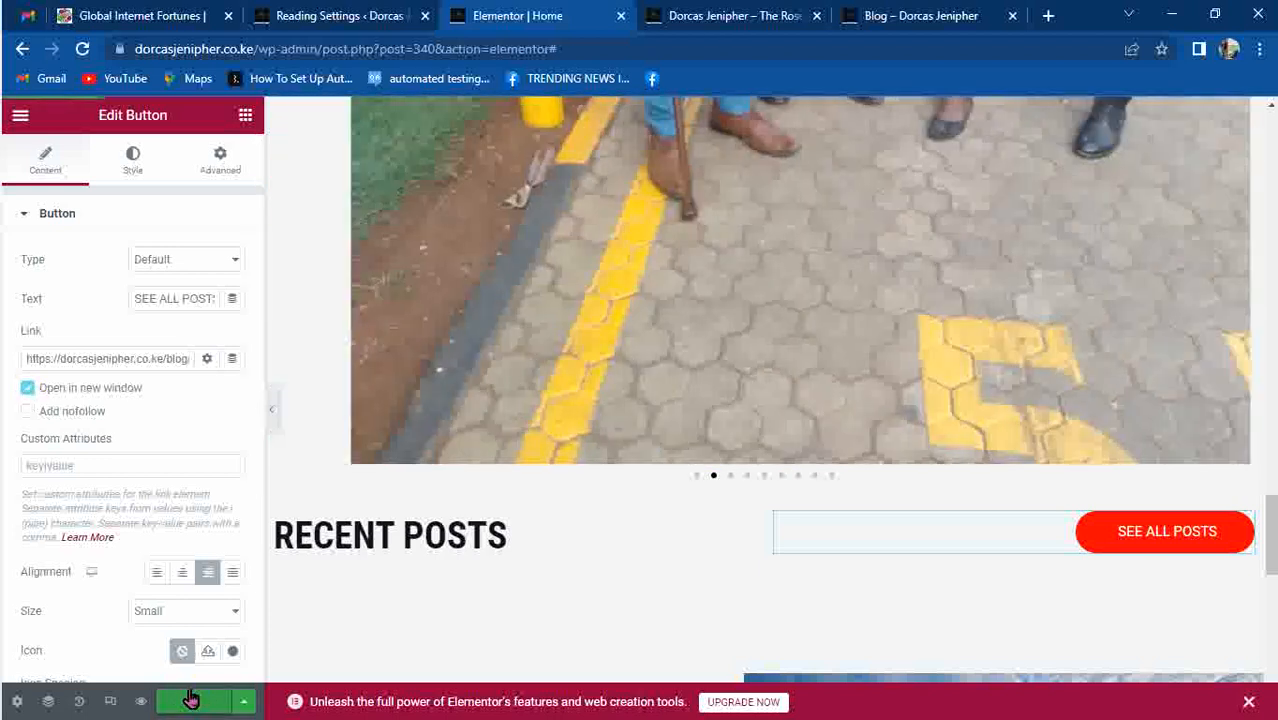
scroll(1268, 535, "down", 1)
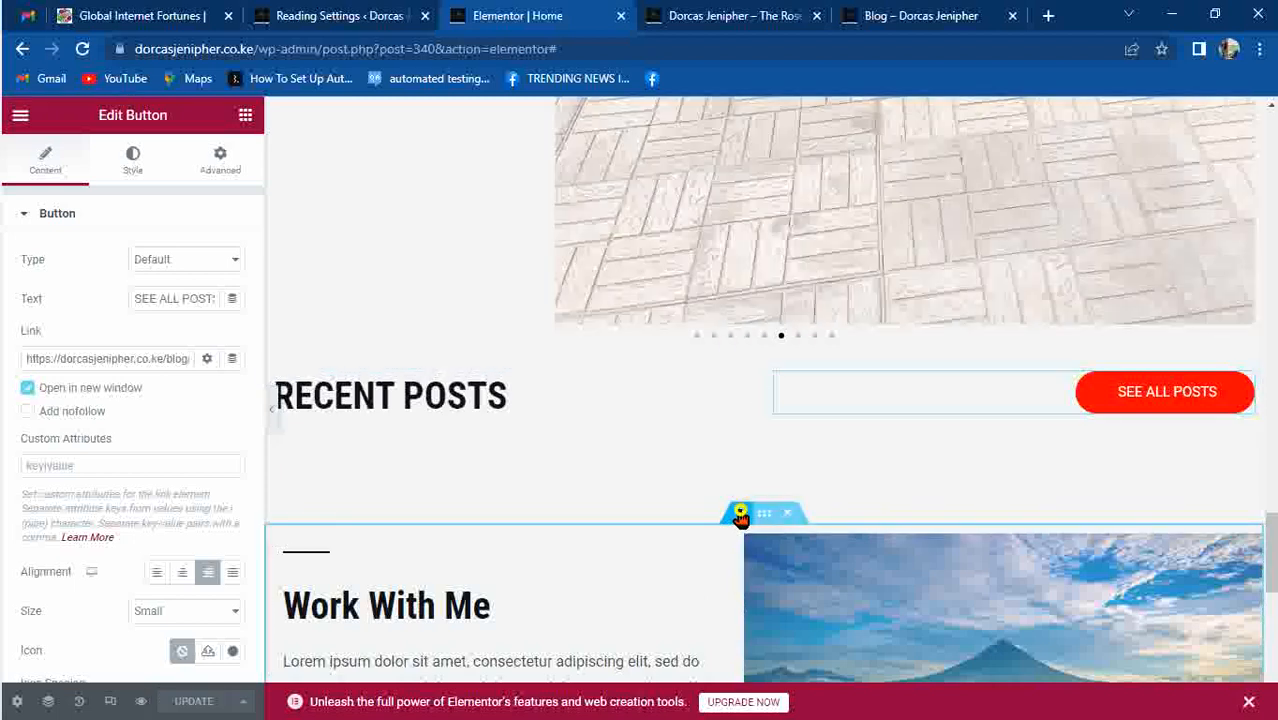
left_click(737, 516)
Add a single-column section below Recent Posts and drop an Image widget into it.
left_click(721, 516)
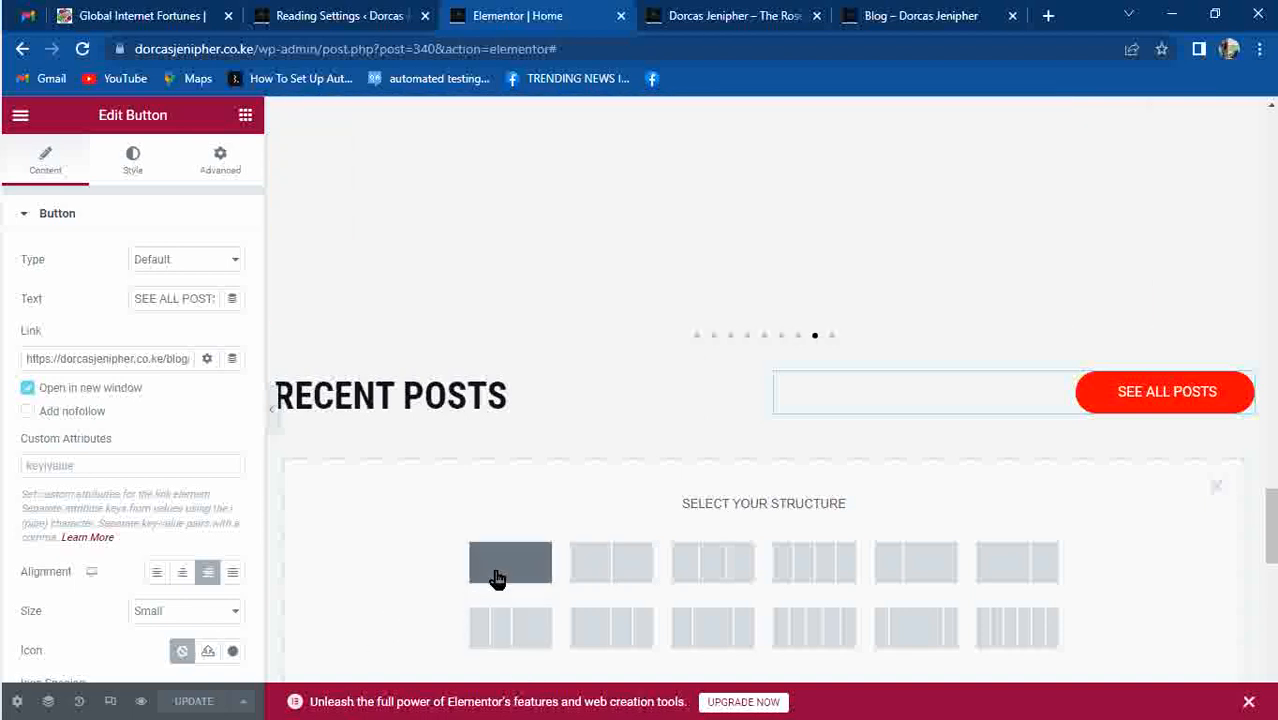
left_click(496, 576)
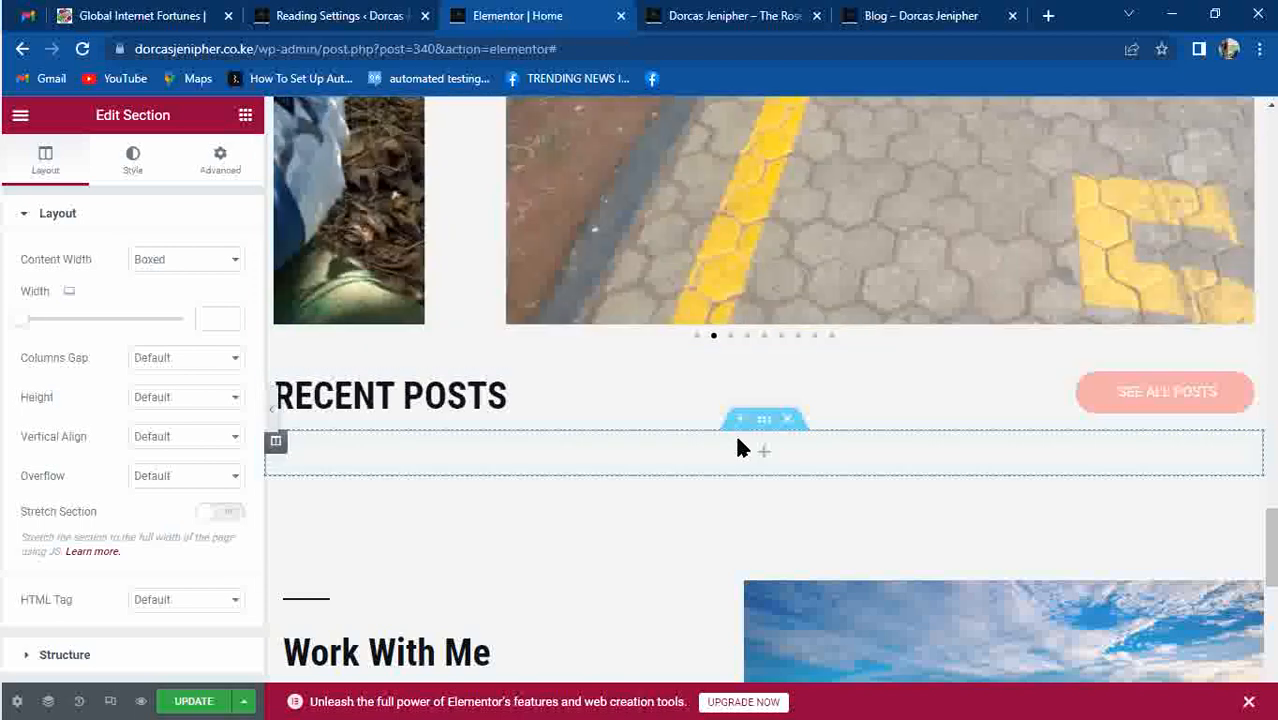
left_click(764, 455)
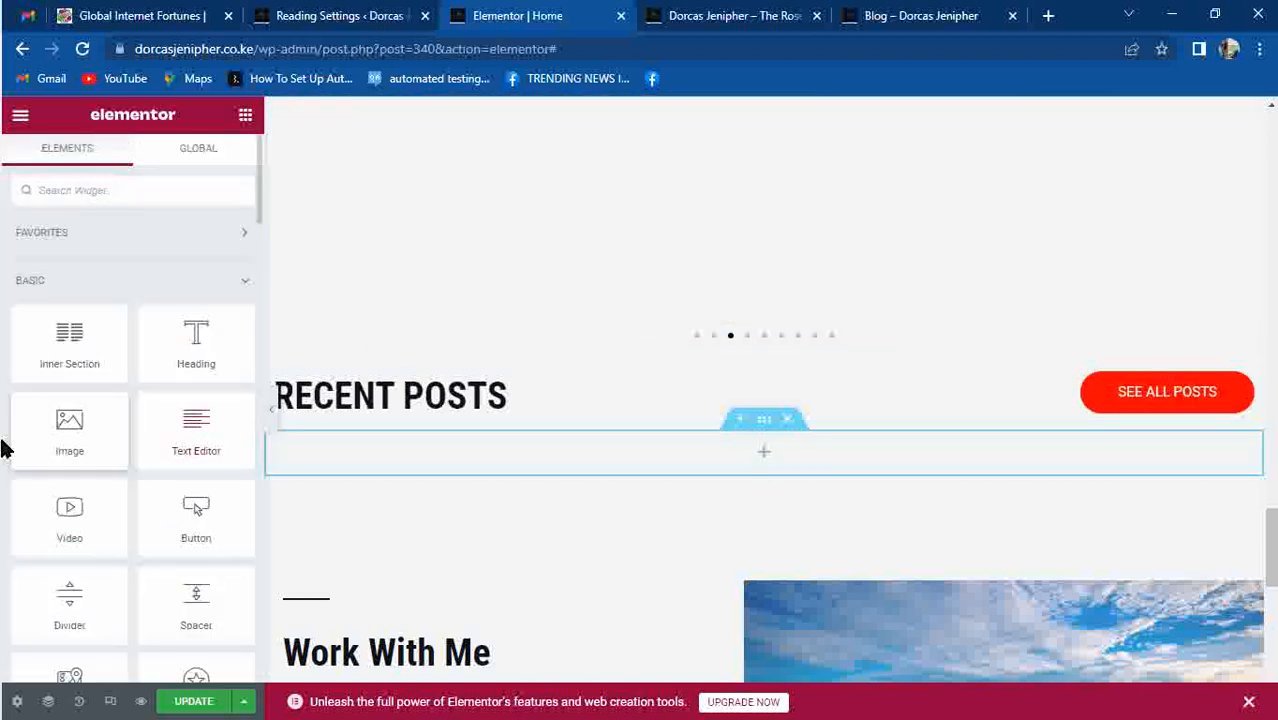
left_click_drag(54, 440, 516, 454)
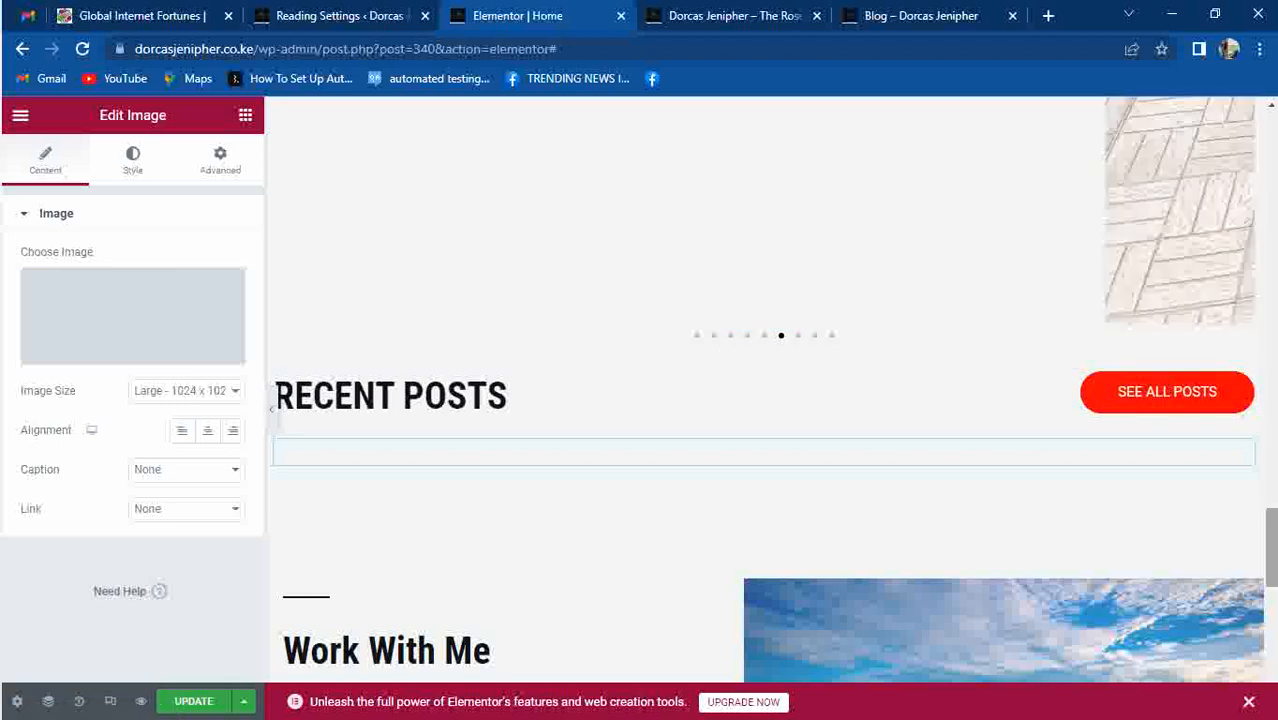
left_click_drag(1275, 529, 1277, 563)
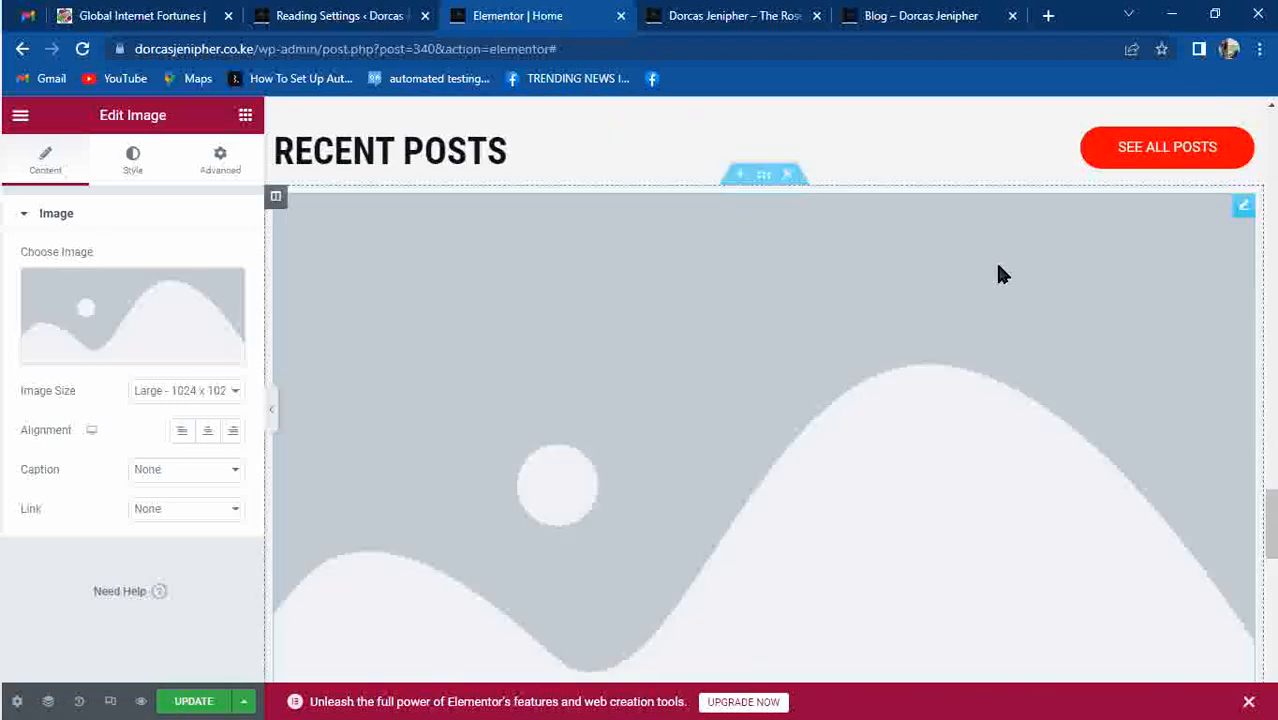
left_click(156, 305)
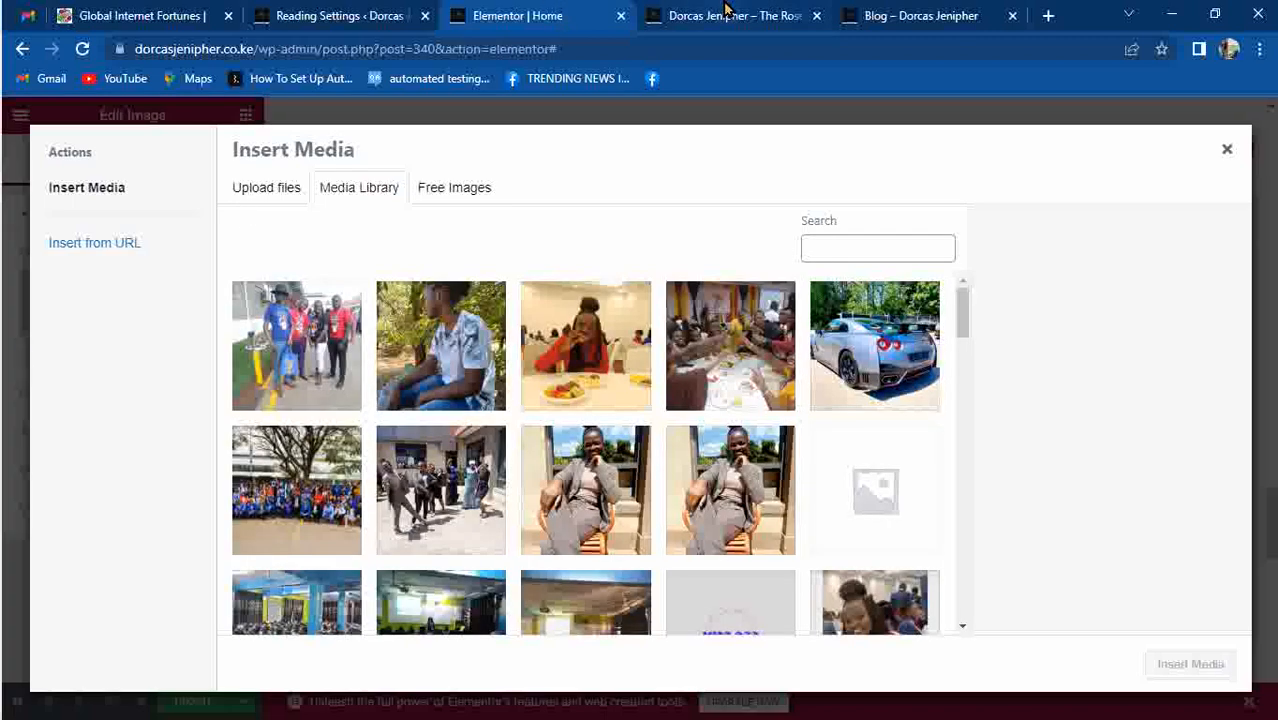
Insert the silver sports car photo from the Media Library into the new Image widget.
left_click(727, 8)
left_click(915, 15)
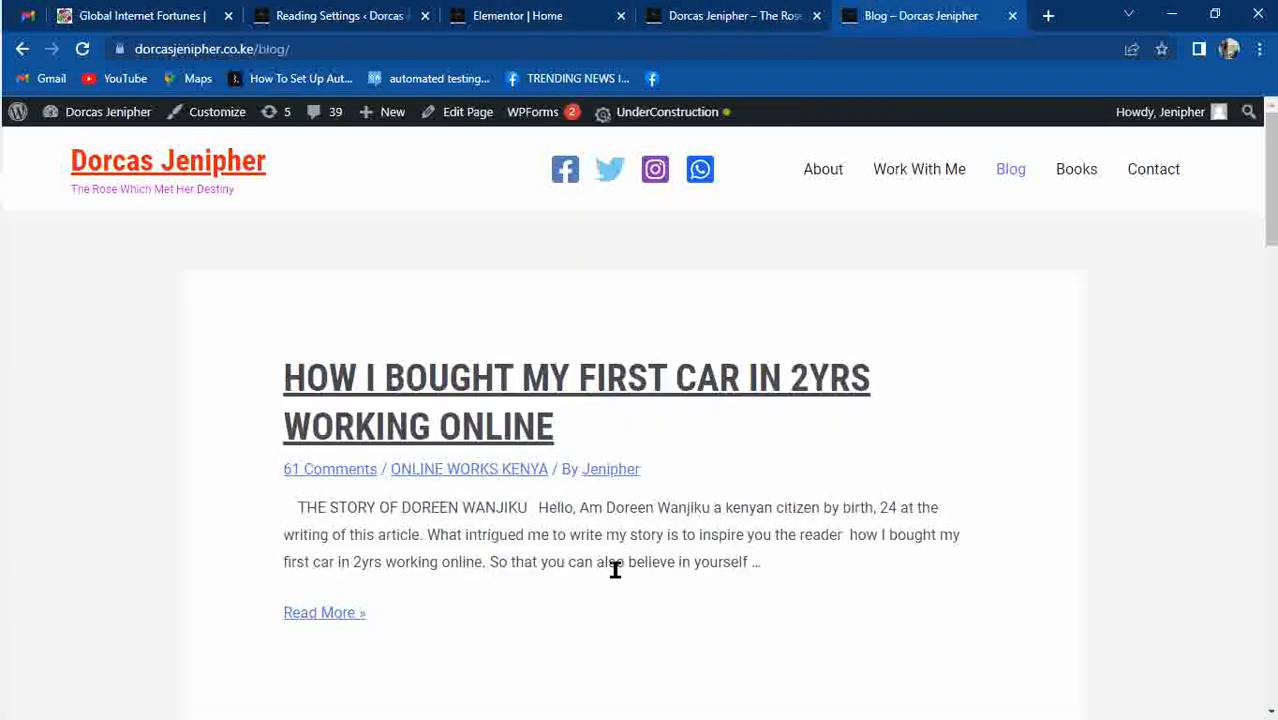
left_click(557, 10)
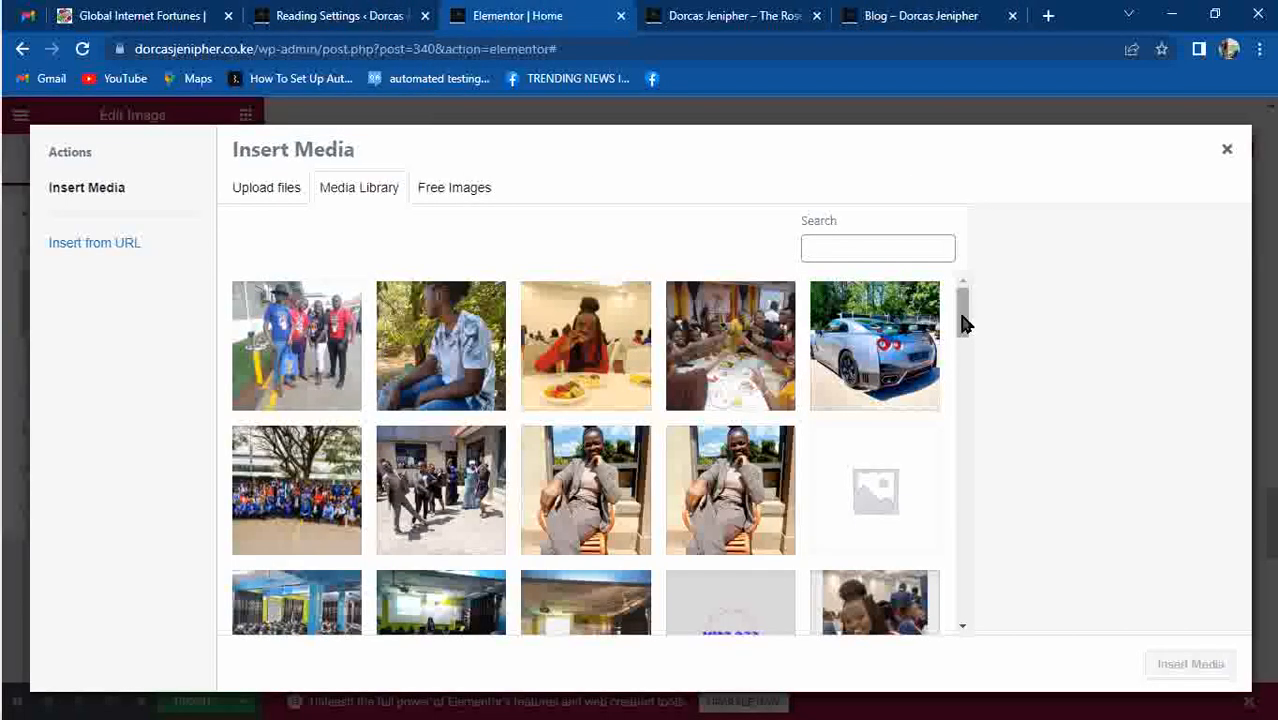
left_click(708, 20)
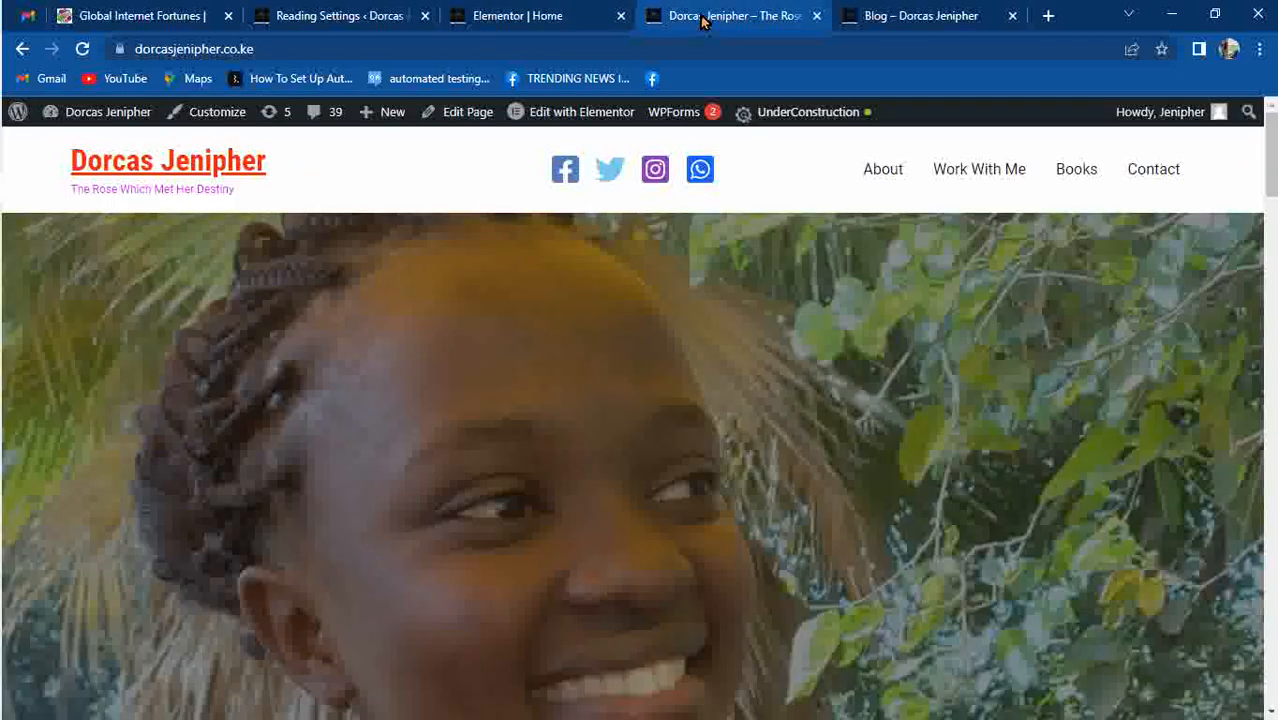
left_click(540, 16)
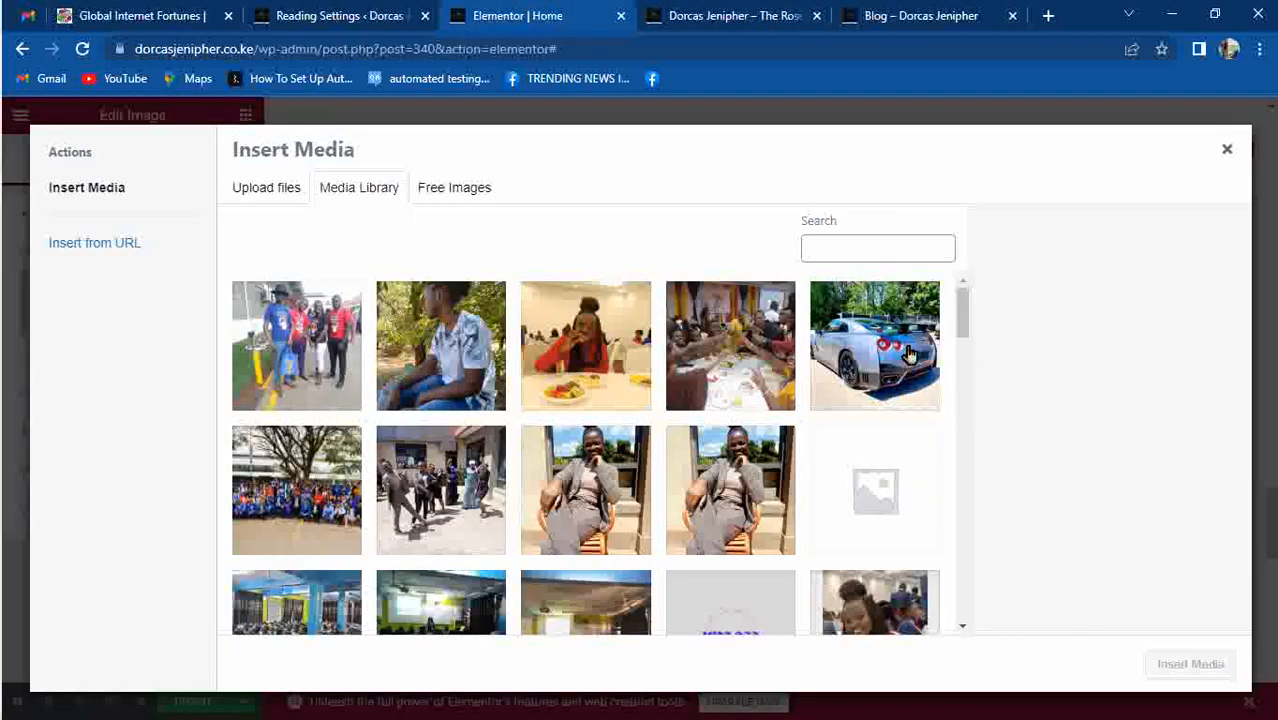
mouse_move(953, 309)
left_mouse_down()
mouse_move(960, 553)
mouse_move(960, 310)
left_mouse_up()
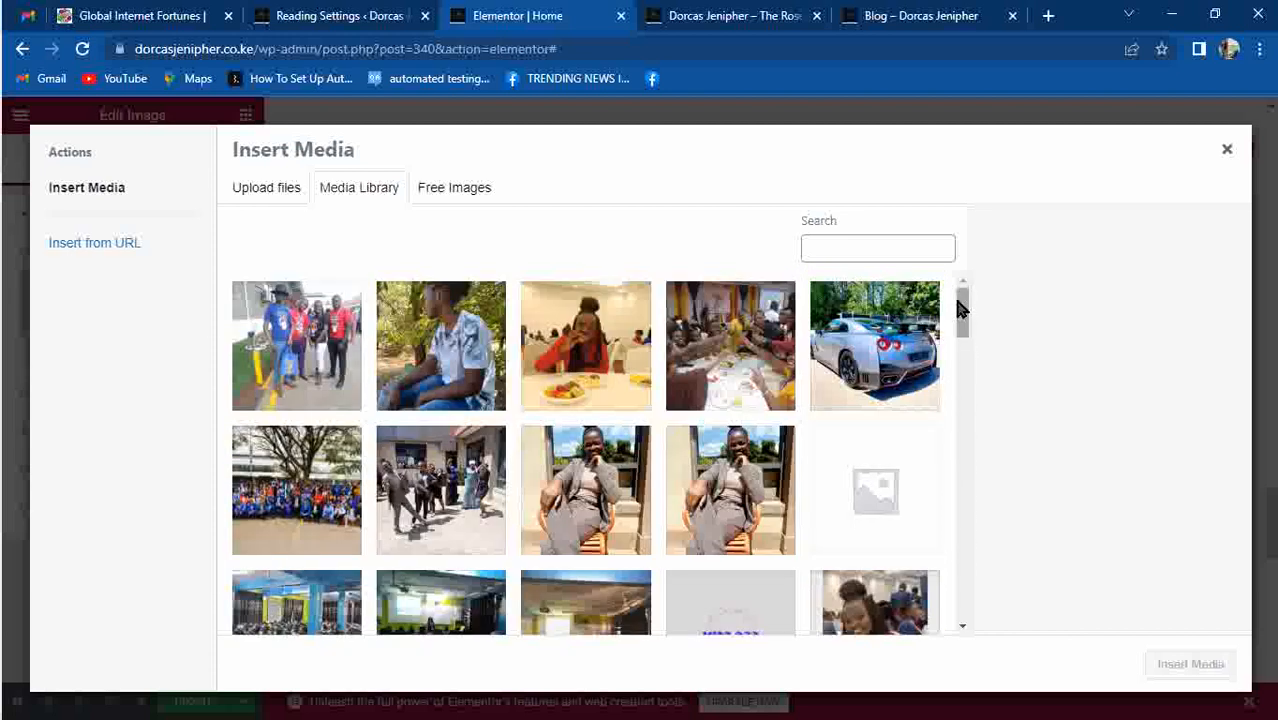
left_click(885, 318)
left_click(1188, 664)
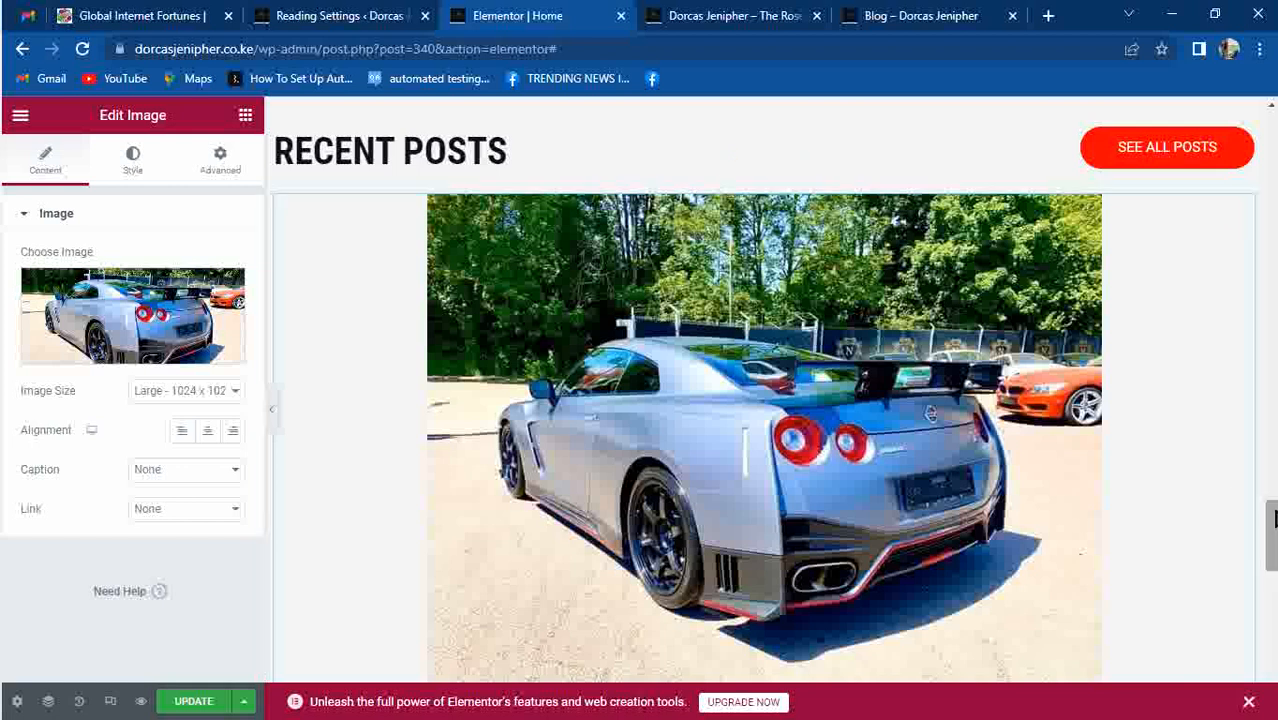
scroll(1272, 522, "down", 3)
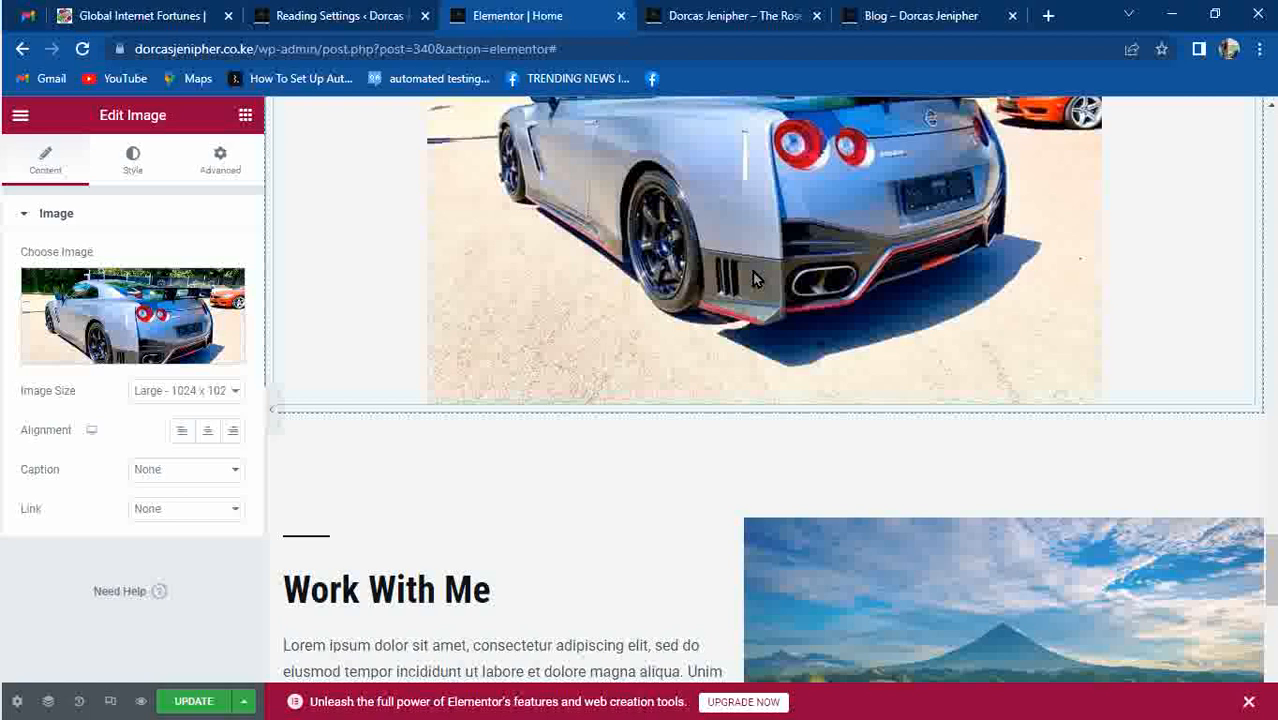
mouse_move(3, 120)
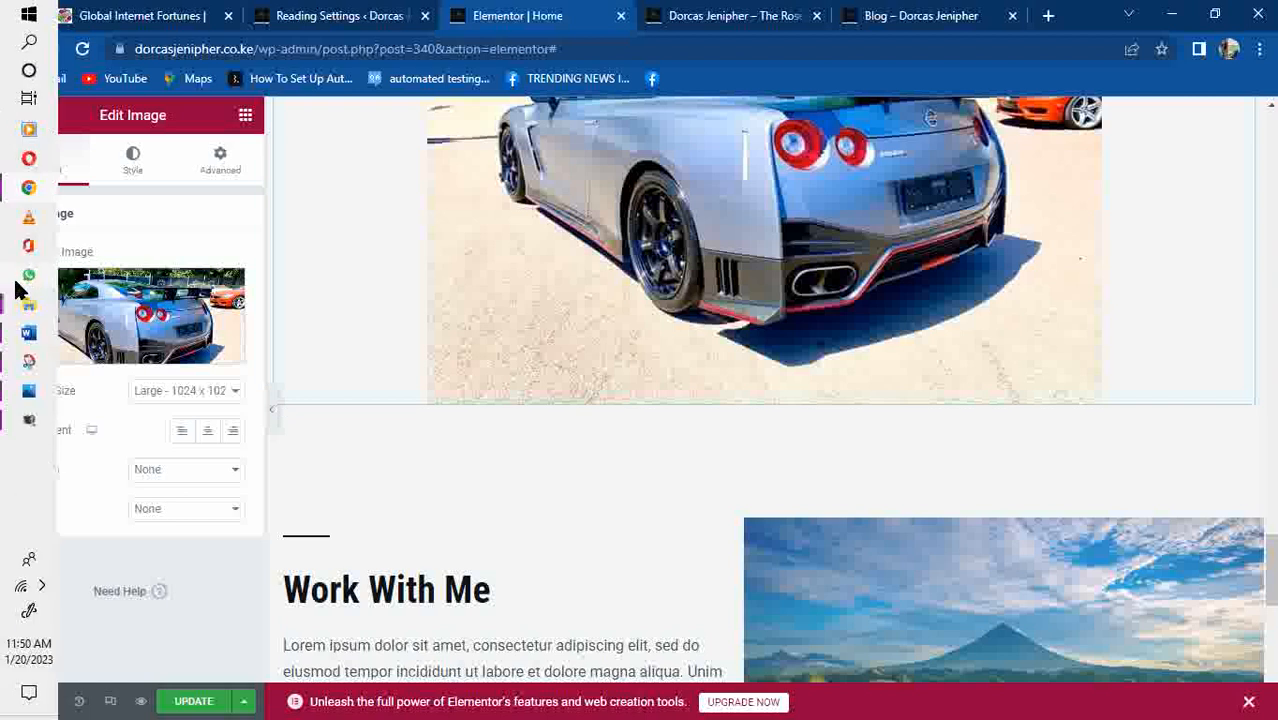
mouse_move(15, 294)
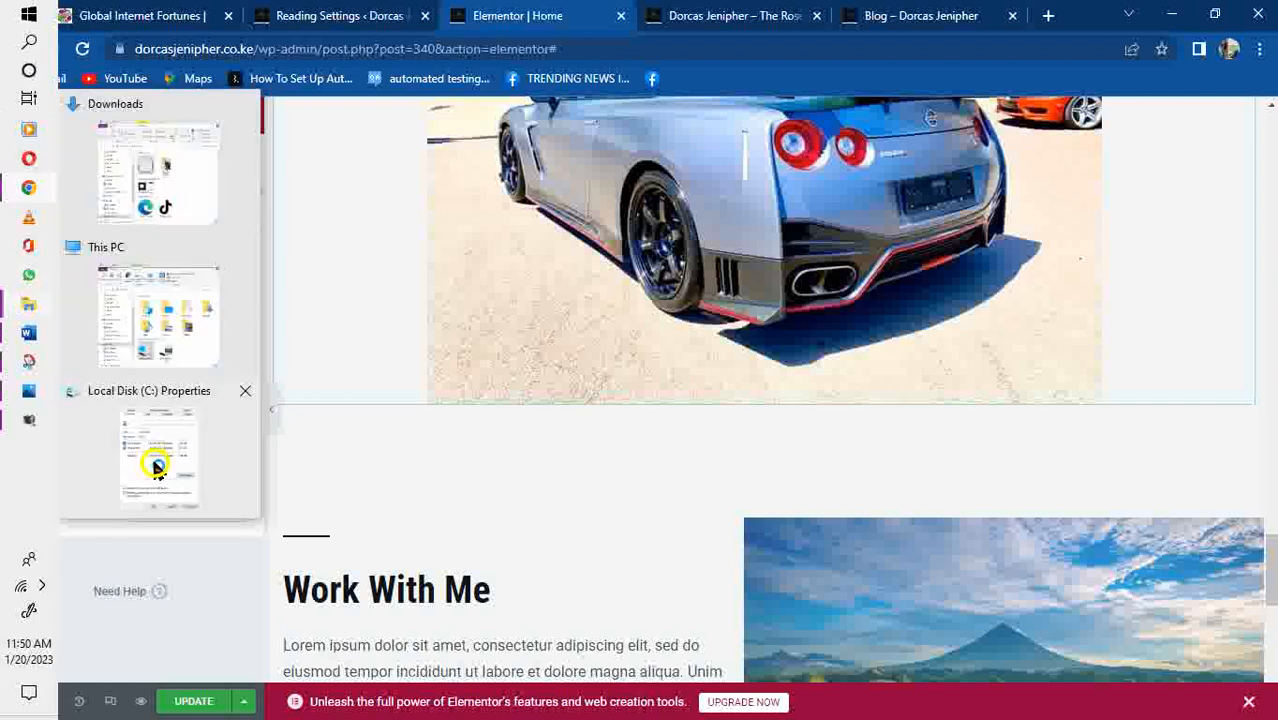
left_click(157, 470)
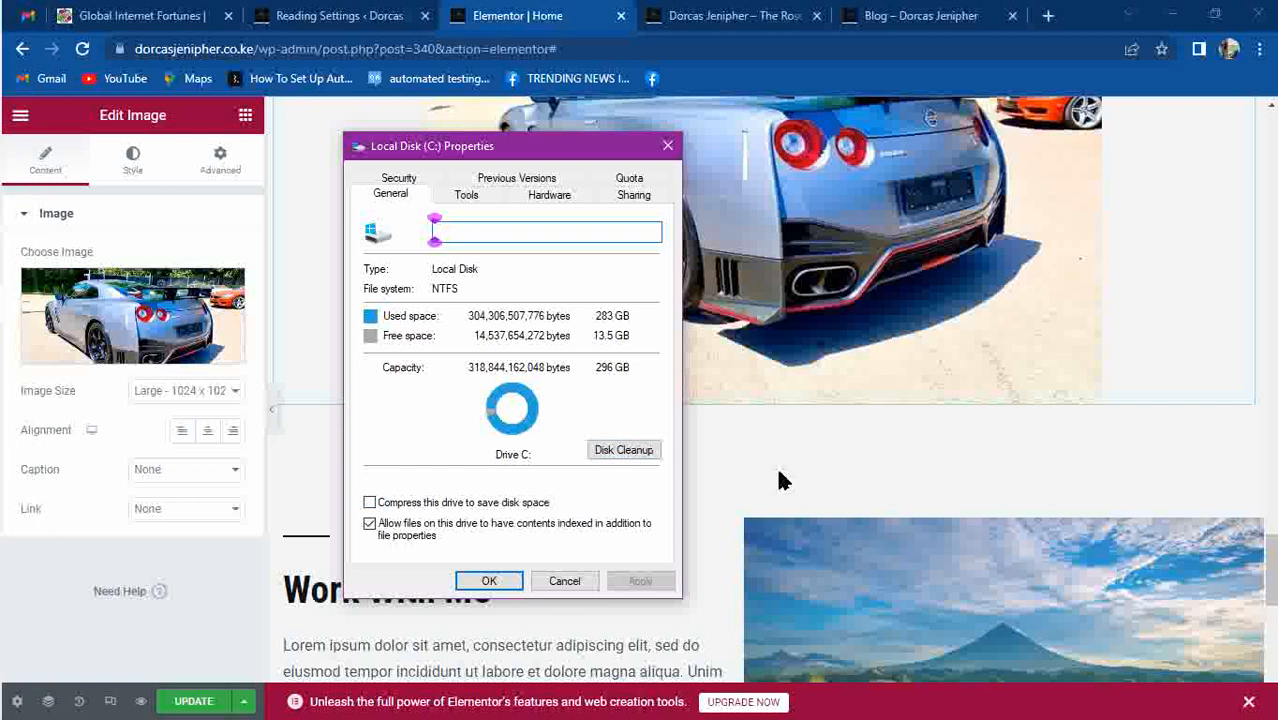
left_click(781, 480)
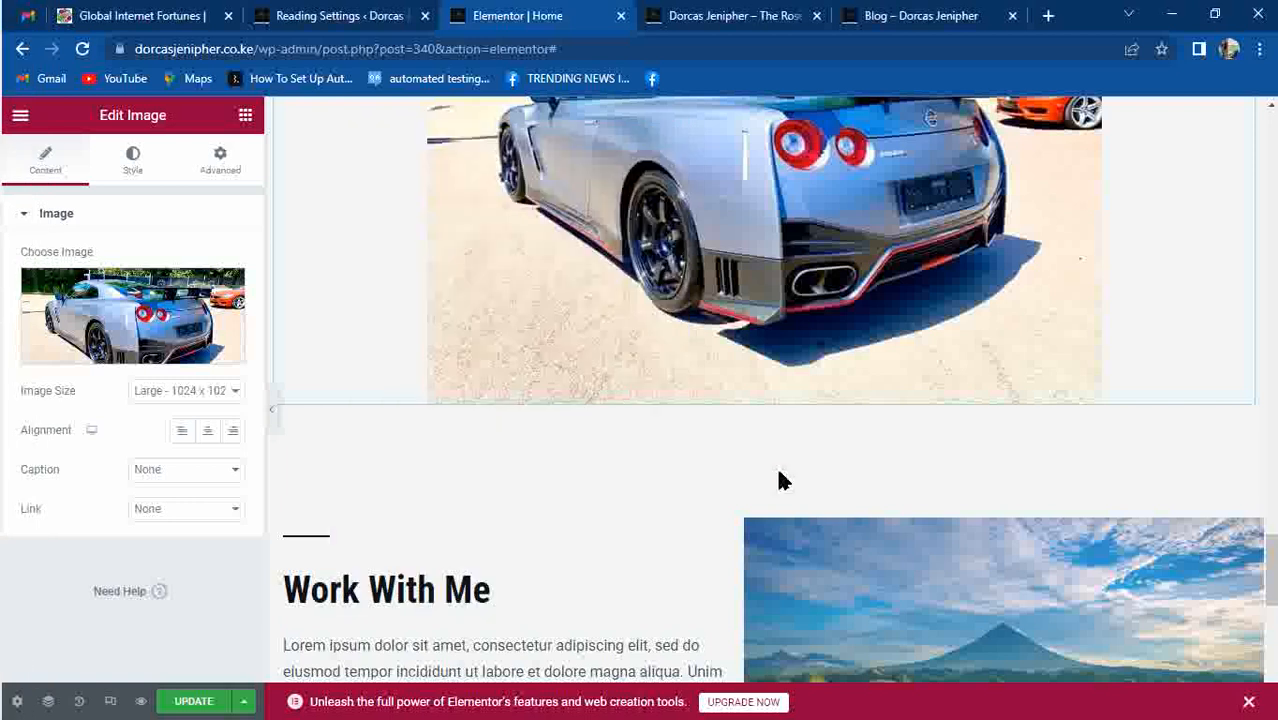